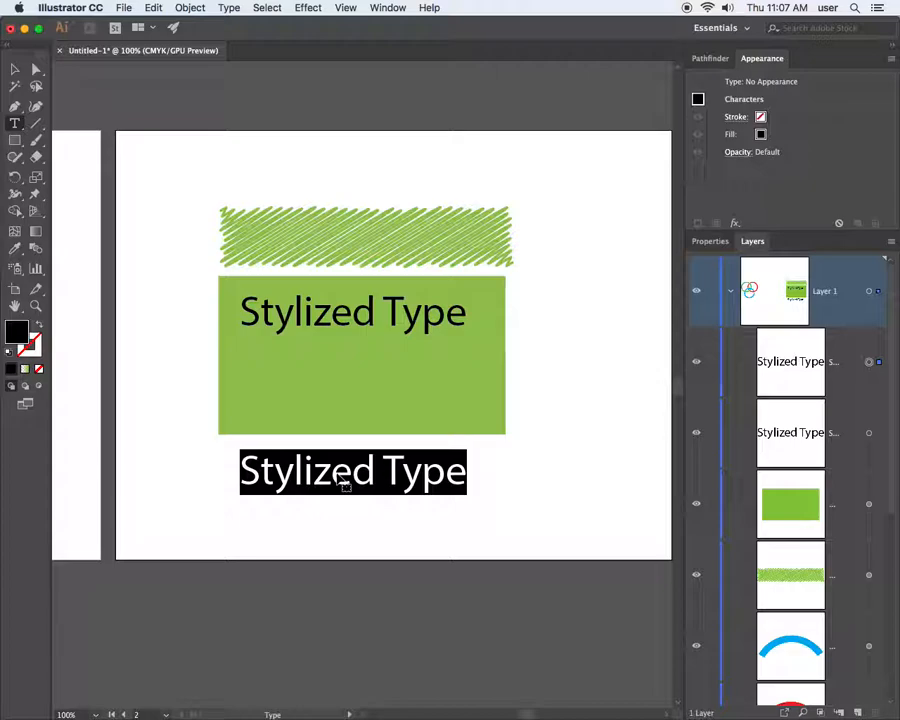
Retype the lower text as 'Graphic Styles' and move Stylized Type down off the green rectangle
{"action": "type", "text": "Graph"}
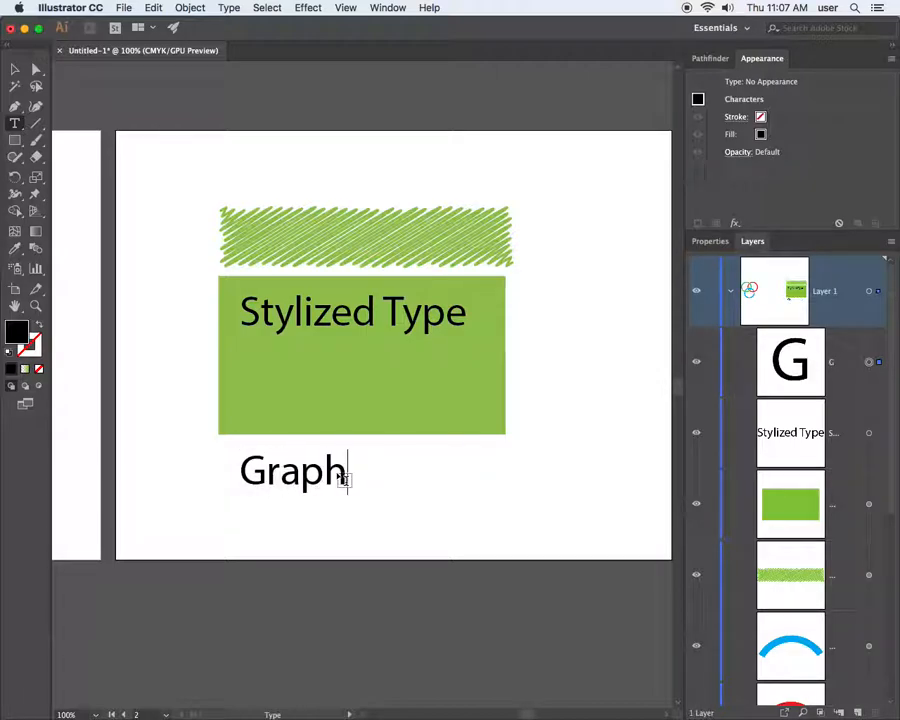
{"action": "type", "text": "ic St"}
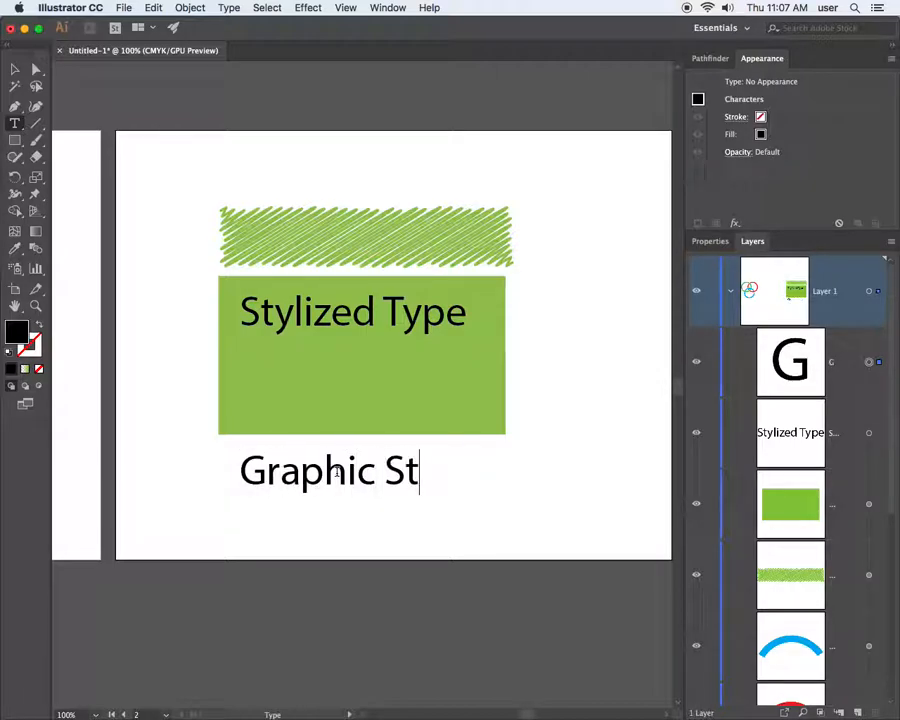
{"action": "type", "text": "yles"}
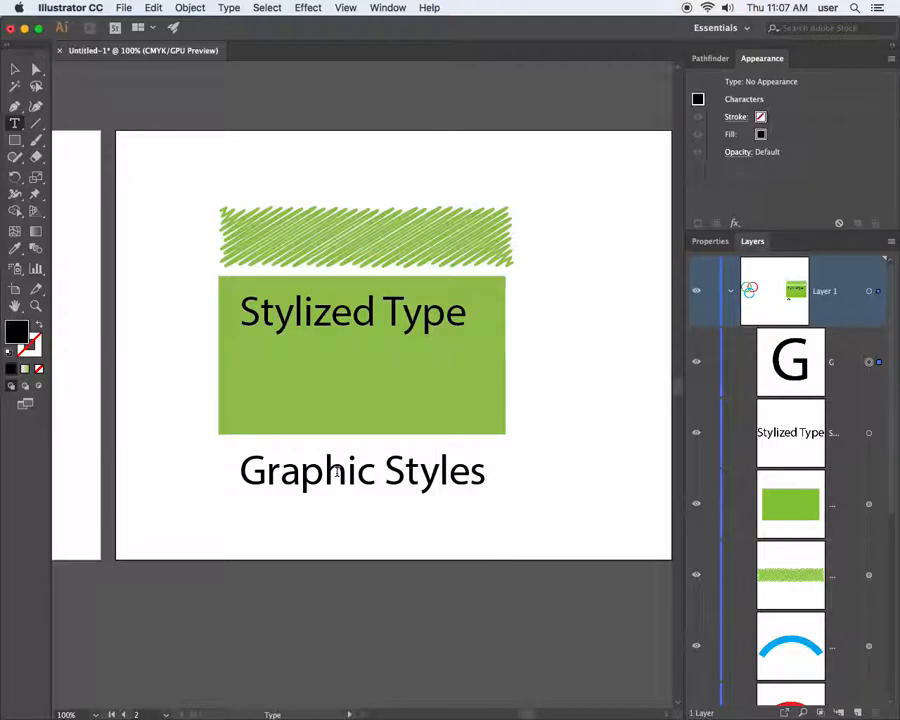
{"action": "left_click", "coordinate": [15, 69]}
{"action": "mouse_move", "coordinate": [342, 311]}
{"action": "left_mouse_down"}
{"action": "mouse_move", "coordinate": [337, 166]}
{"action": "mouse_move", "coordinate": [376, 164]}
{"action": "mouse_move", "coordinate": [366, 172]}
{"action": "mouse_move", "coordinate": [370, 327]}
{"action": "mouse_move", "coordinate": [295, 434]}
{"action": "mouse_move", "coordinate": [289, 404]}
{"action": "mouse_move", "coordinate": [277, 406]}
{"action": "left_mouse_up"}
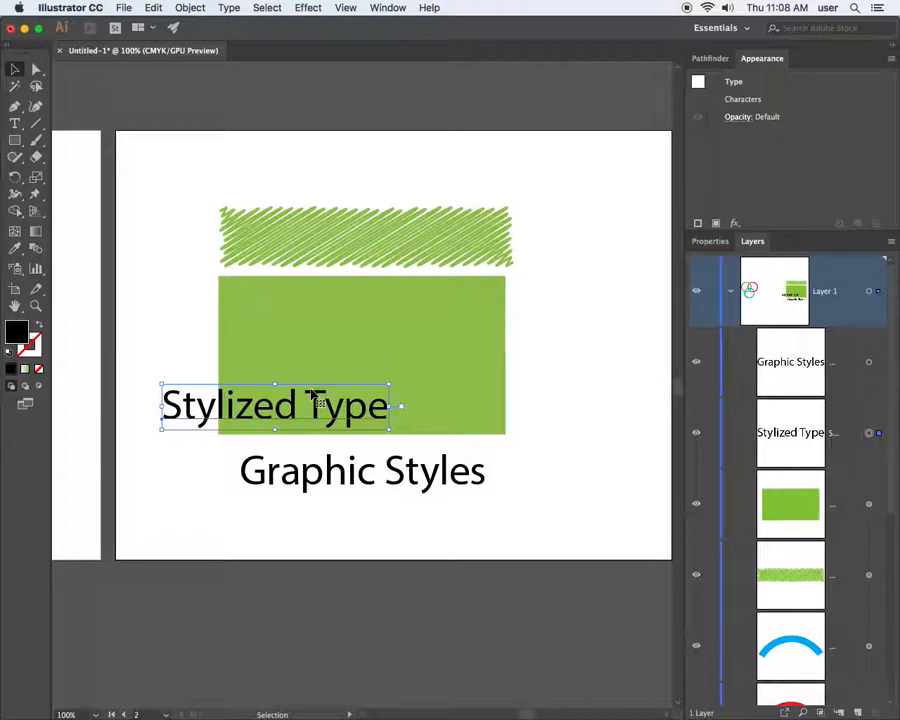
Nudge Graphic Styles slightly left and place Stylized Type above the hatched band
{"action": "left_click_drag", "start_coordinate": [354, 472], "coordinate": [314, 488]}
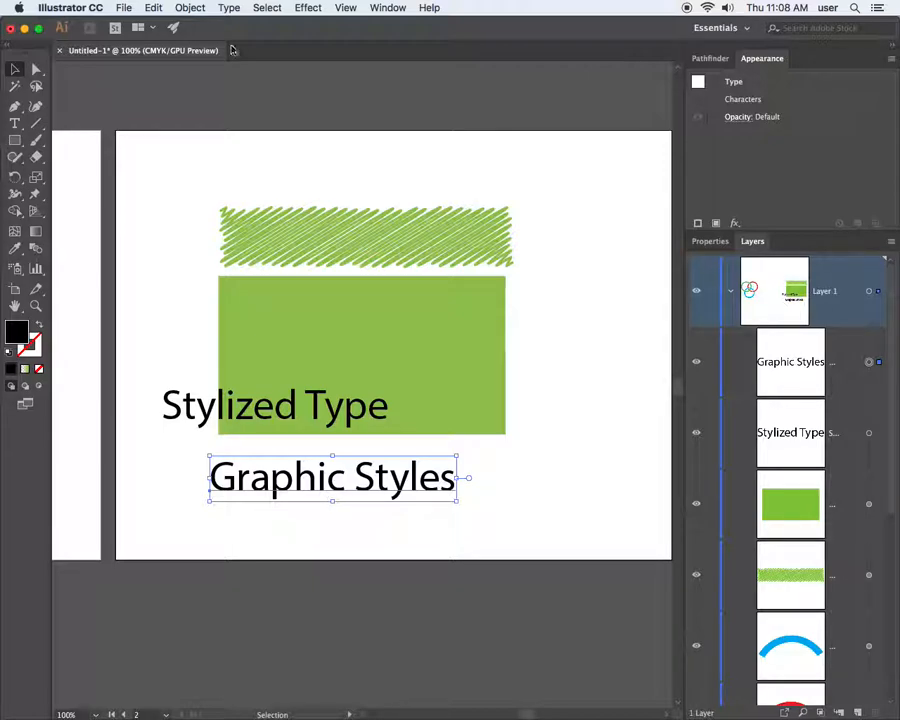
{"action": "left_click", "coordinate": [387, 8]}
{"action": "left_click", "coordinate": [384, 9]}
{"action": "left_click_drag", "start_coordinate": [304, 408], "coordinate": [376, 170]}
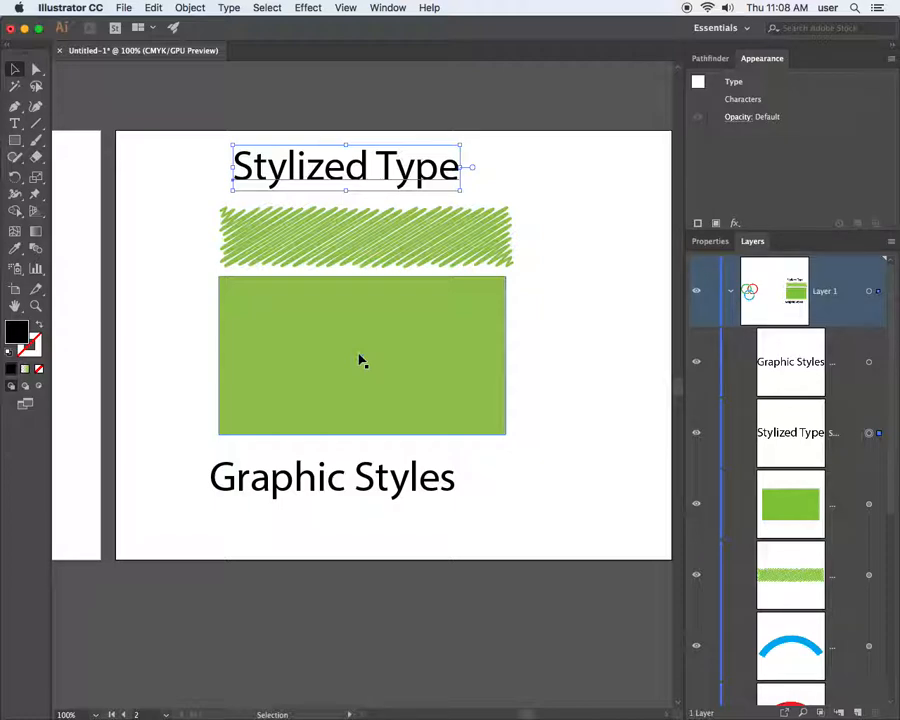
{"action": "left_click", "coordinate": [361, 361]}
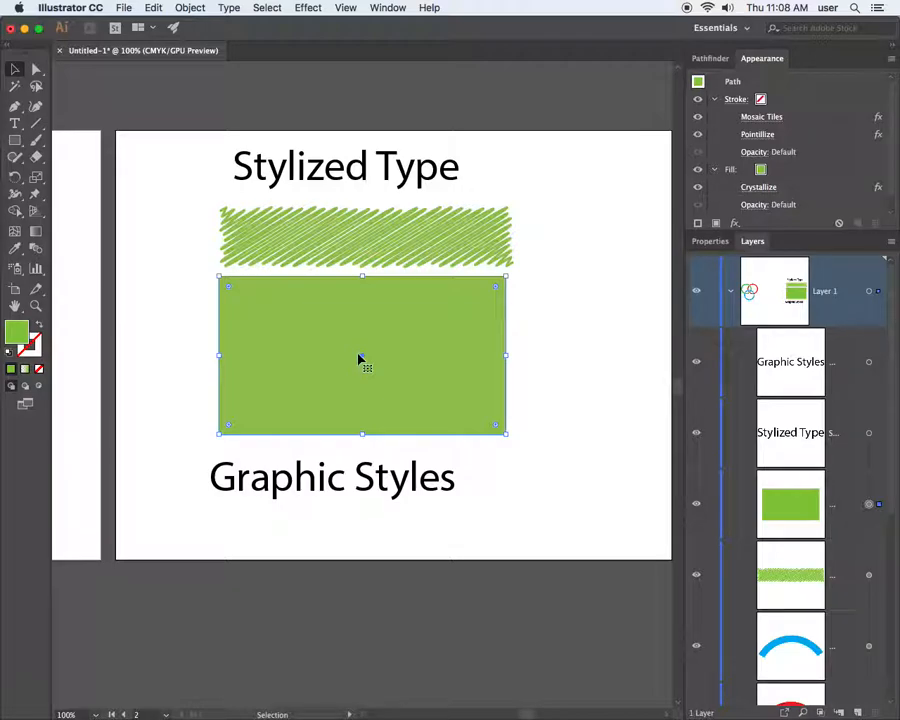
Delete the Pointillize, Mosaic Tiles and Crystallize effects, then trim the green rectangle narrower from both sides
{"action": "left_click", "coordinate": [737, 224]}
{"action": "left_click", "coordinate": [742, 230]}
{"action": "left_click", "coordinate": [800, 136]}
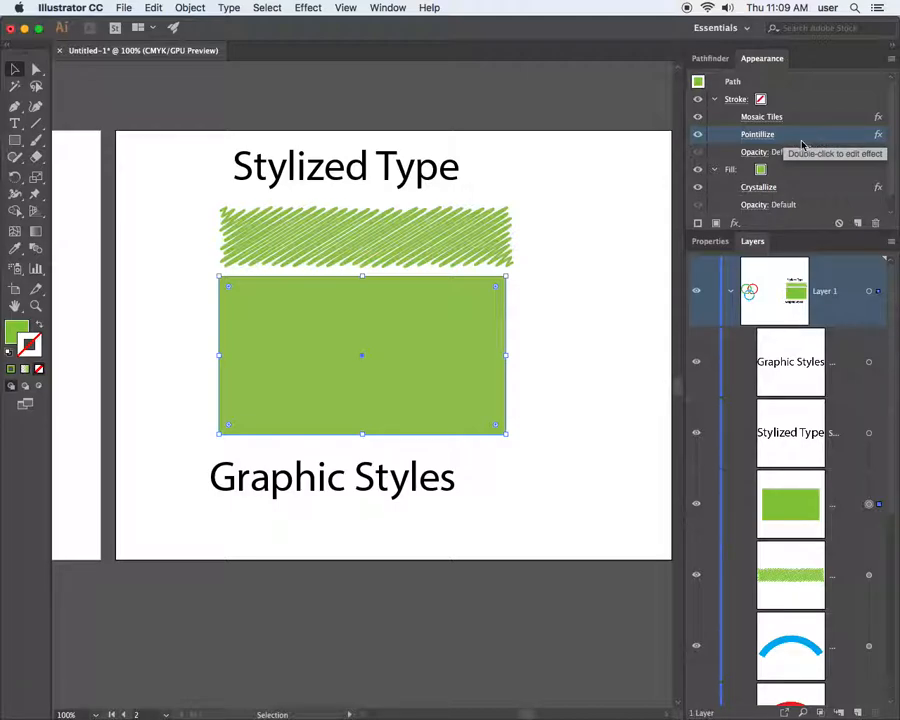
{"action": "left_click_drag", "start_coordinate": [790, 140], "coordinate": [876, 221]}
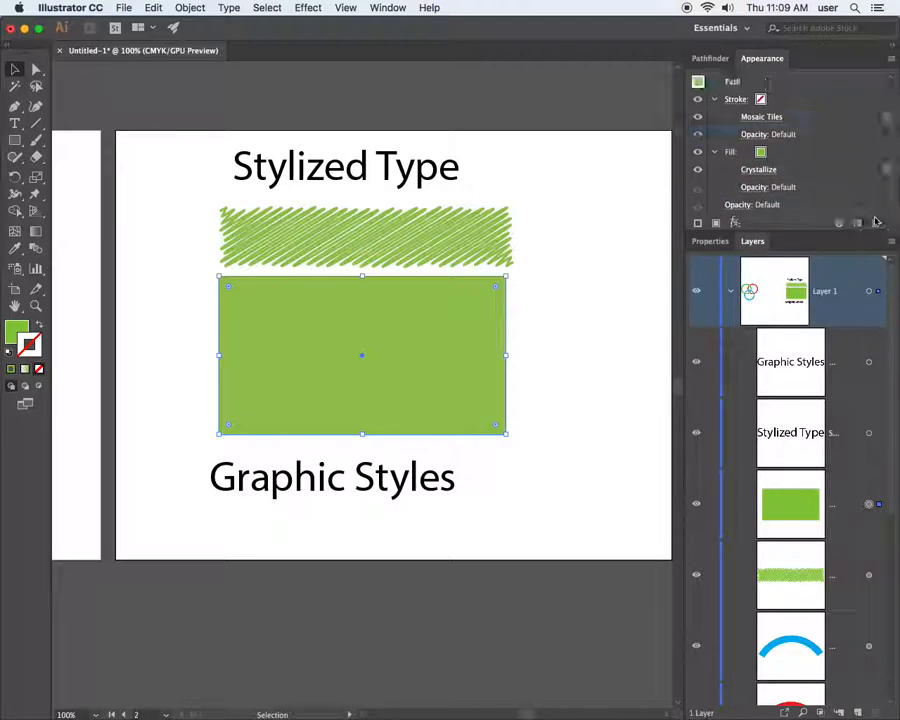
{"action": "left_click_drag", "start_coordinate": [805, 118], "coordinate": [877, 222]}
{"action": "left_click_drag", "start_coordinate": [802, 151], "coordinate": [877, 221]}
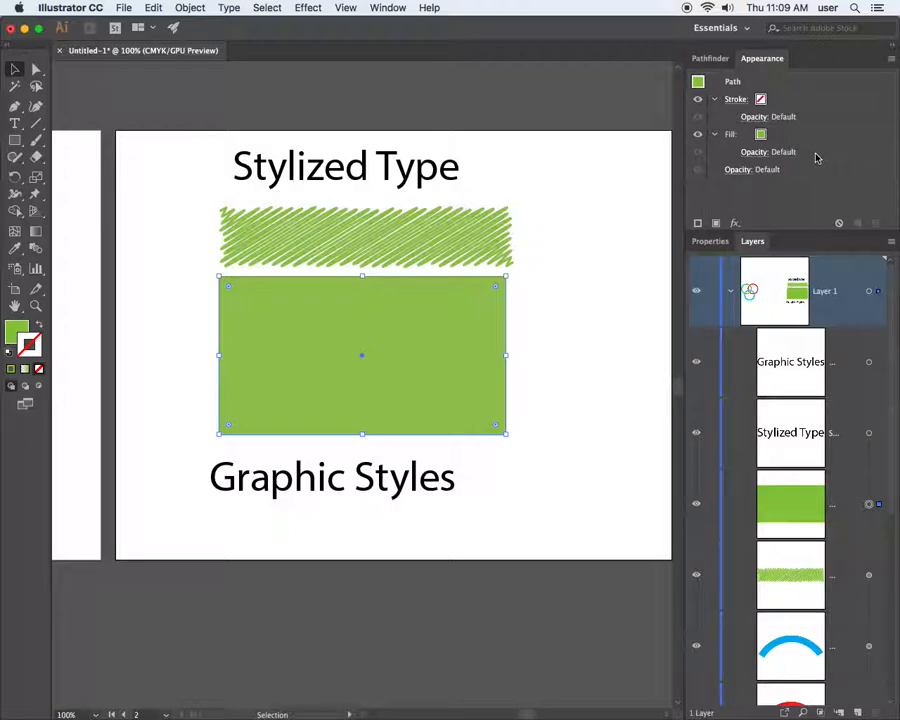
{"action": "left_click", "coordinate": [714, 134]}
{"action": "left_click", "coordinate": [715, 101]}
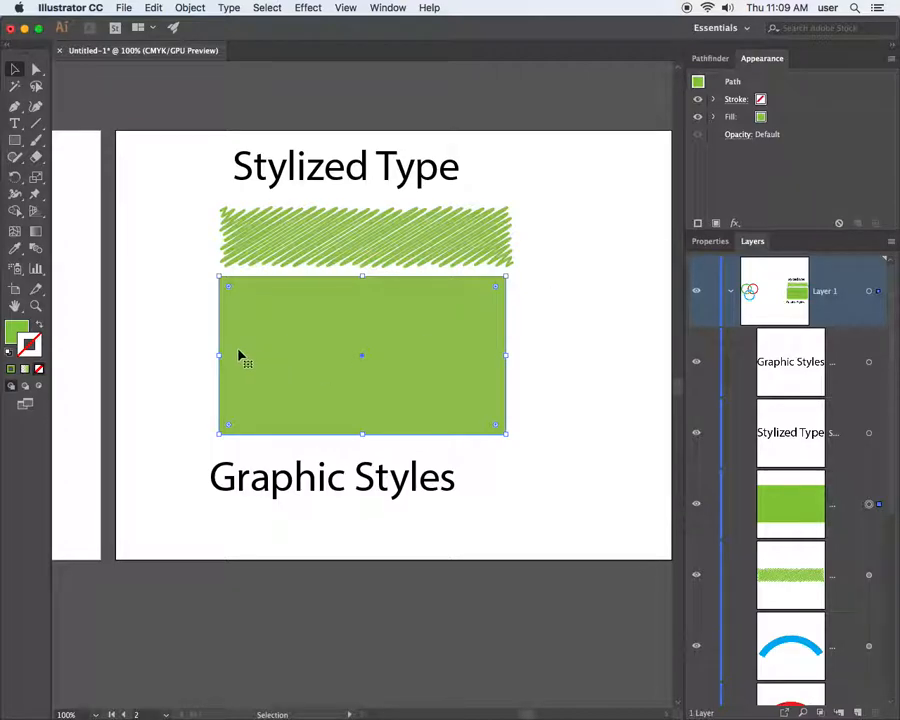
{"action": "left_click_drag", "start_coordinate": [220, 356], "coordinate": [250, 355]}
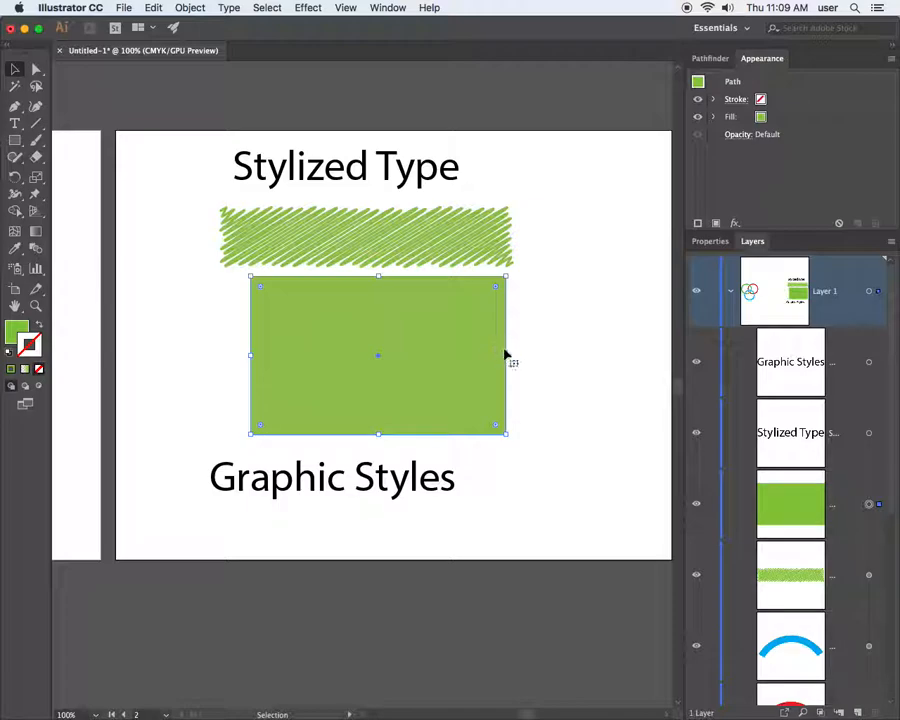
{"action": "left_click_drag", "start_coordinate": [506, 355], "coordinate": [457, 354]}
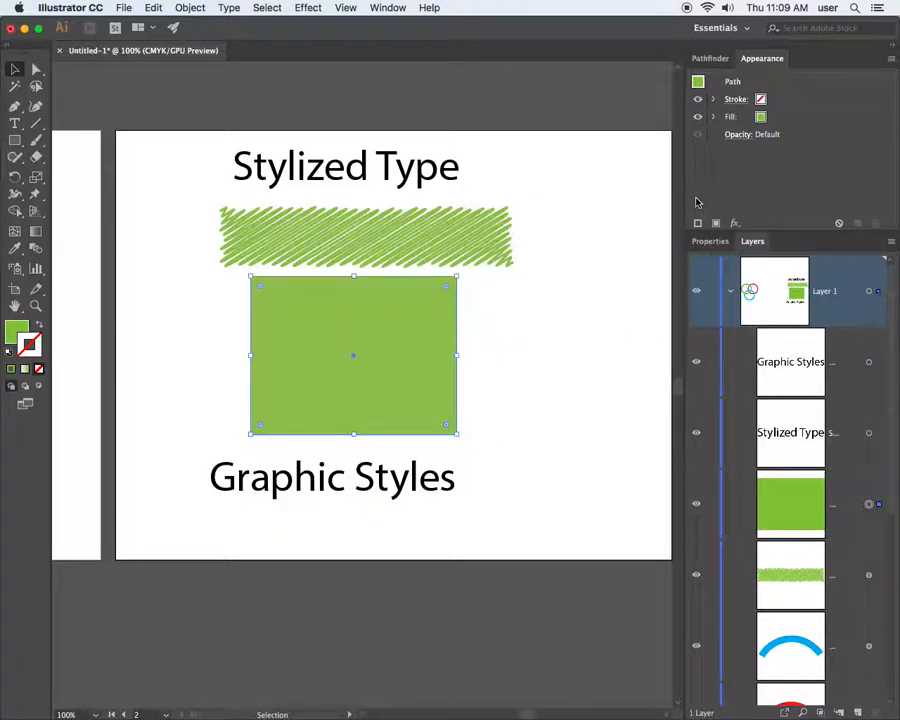
Colour the rectangle's stroke and fill magenta
{"action": "left_click", "coordinate": [759, 104]}
{"action": "left_click", "coordinate": [761, 100]}
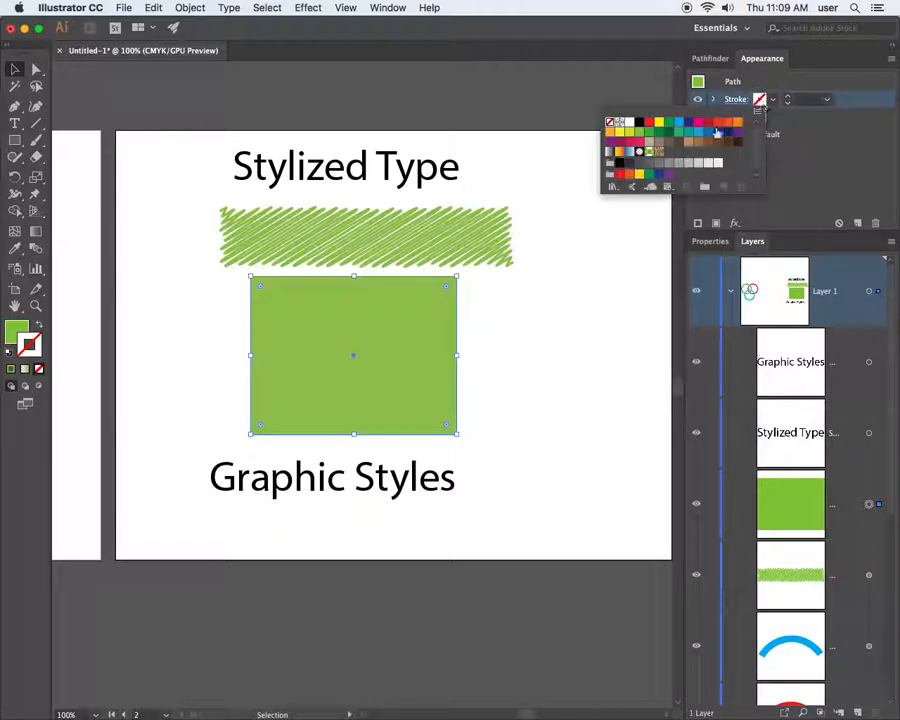
{"action": "left_click", "coordinate": [627, 141]}
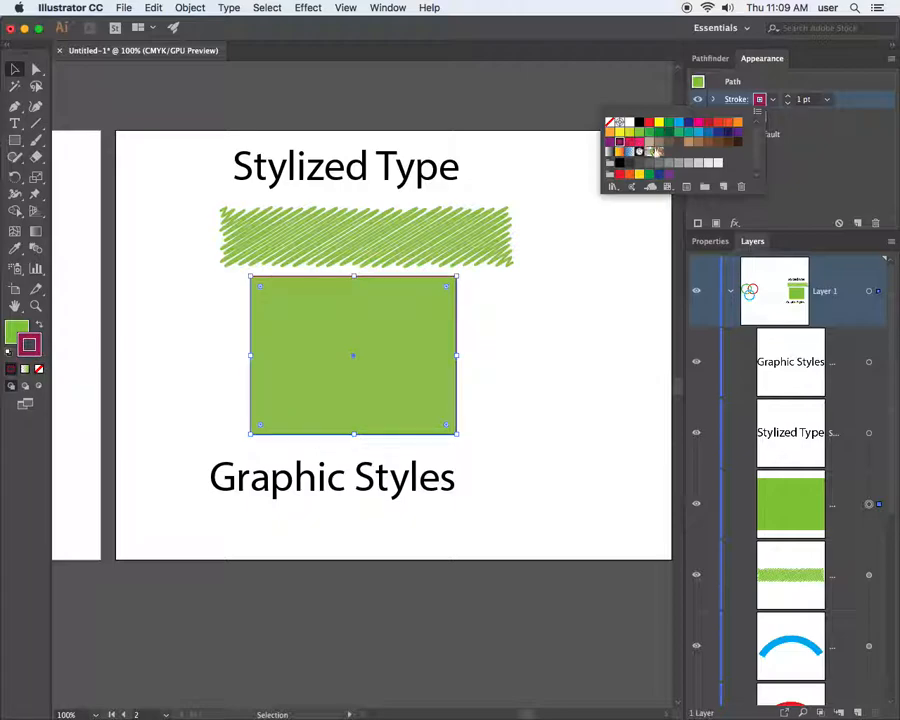
{"action": "left_click", "coordinate": [758, 118]}
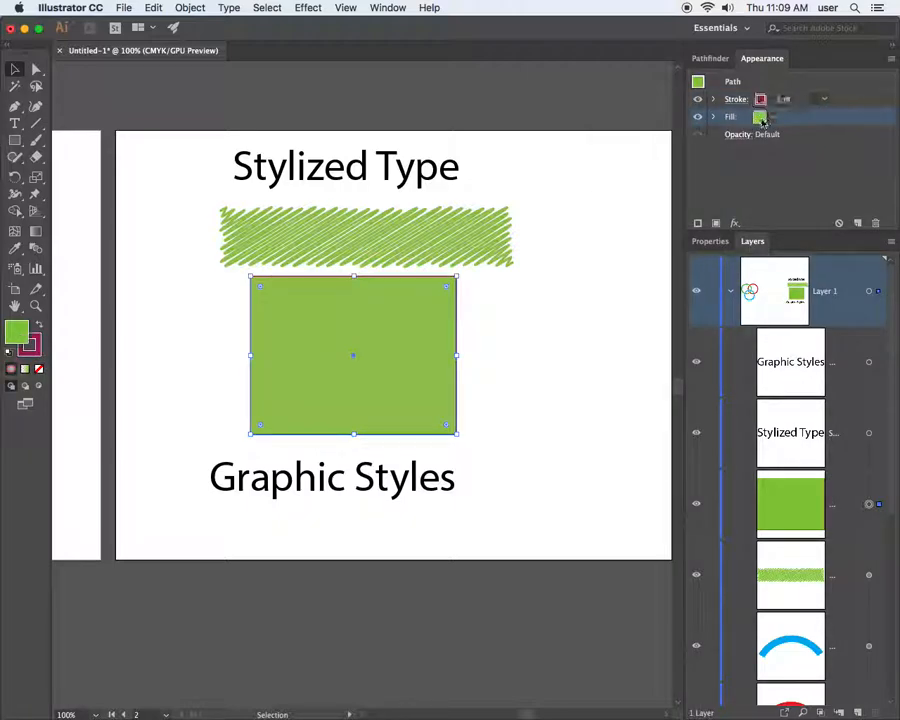
{"action": "left_click", "coordinate": [759, 119]}
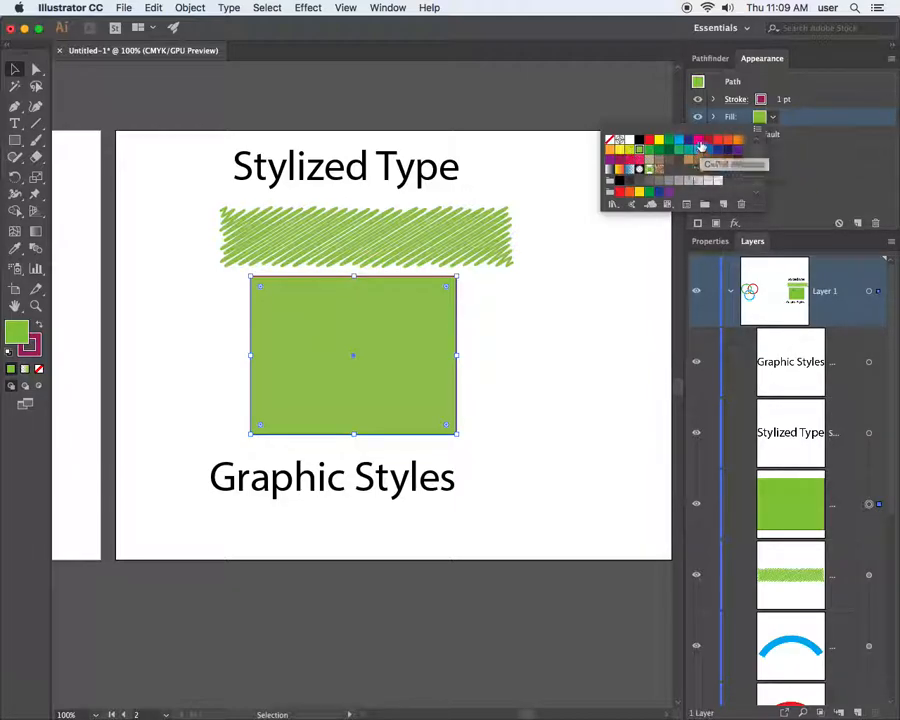
{"action": "left_click", "coordinate": [698, 140]}
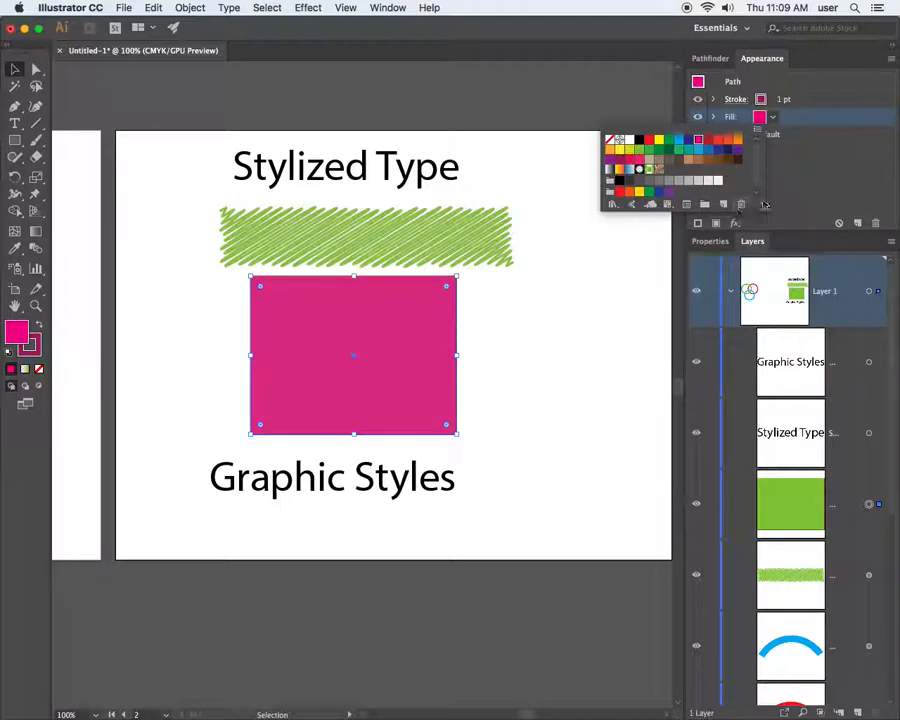
{"action": "left_click", "coordinate": [806, 113]}
Raise the stroke weight to about 16 pt and lower the rectangle's top edge slightly
{"action": "left_click", "coordinate": [784, 99]}
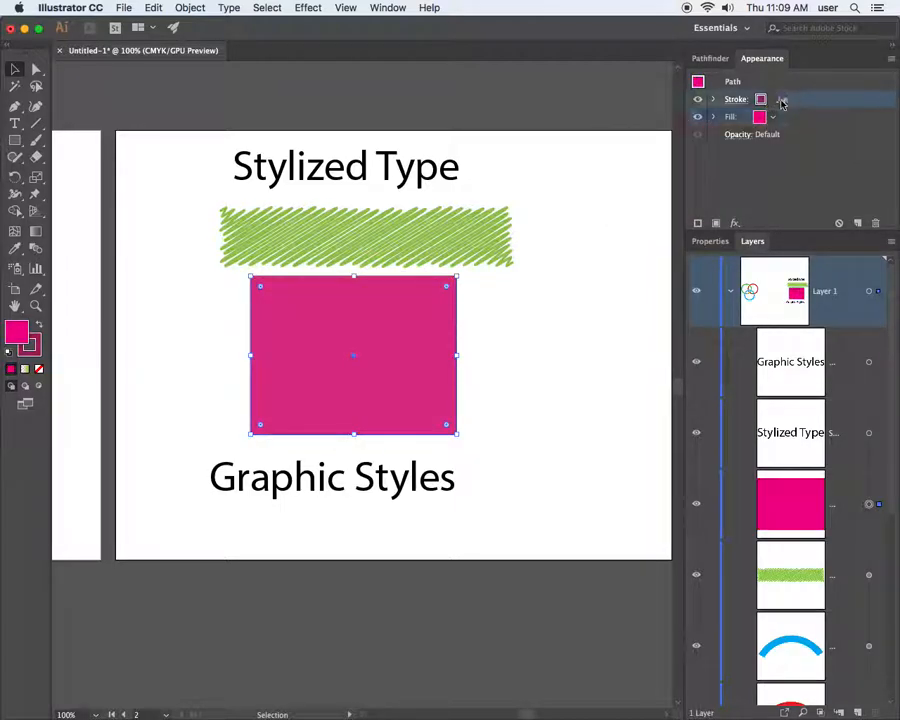
{"action": "left_click", "coordinate": [787, 97]}
{"action": "left_click", "coordinate": [787, 97]}
{"action": "left_click", "coordinate": [787, 97]}
{"action": "left_click", "coordinate": [787, 97]}
{"action": "left_click", "coordinate": [787, 97]}
{"action": "left_click", "coordinate": [787, 97]}
{"action": "left_click", "coordinate": [787, 97]}
{"action": "left_click", "coordinate": [787, 97]}
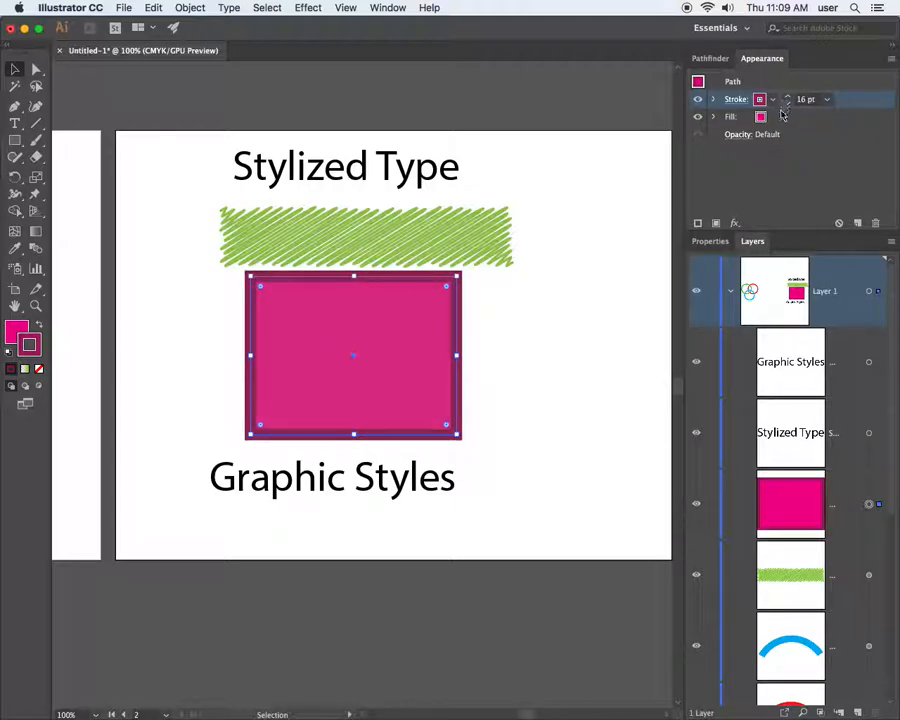
{"action": "left_click", "coordinate": [752, 117]}
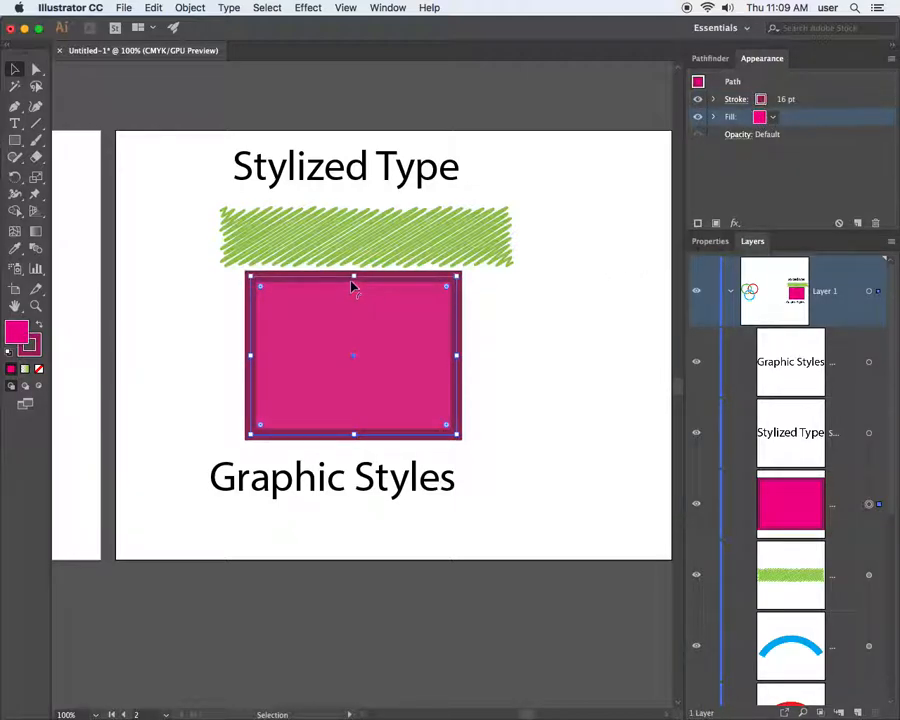
{"action": "left_click_drag", "start_coordinate": [353, 277], "coordinate": [353, 287]}
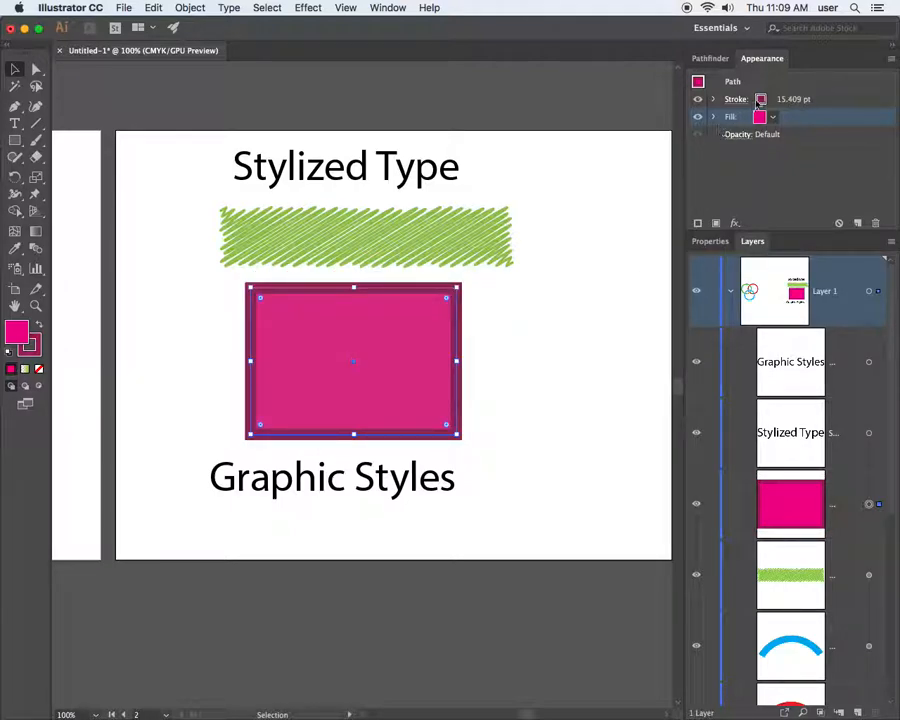
{"action": "left_click", "coordinate": [785, 99]}
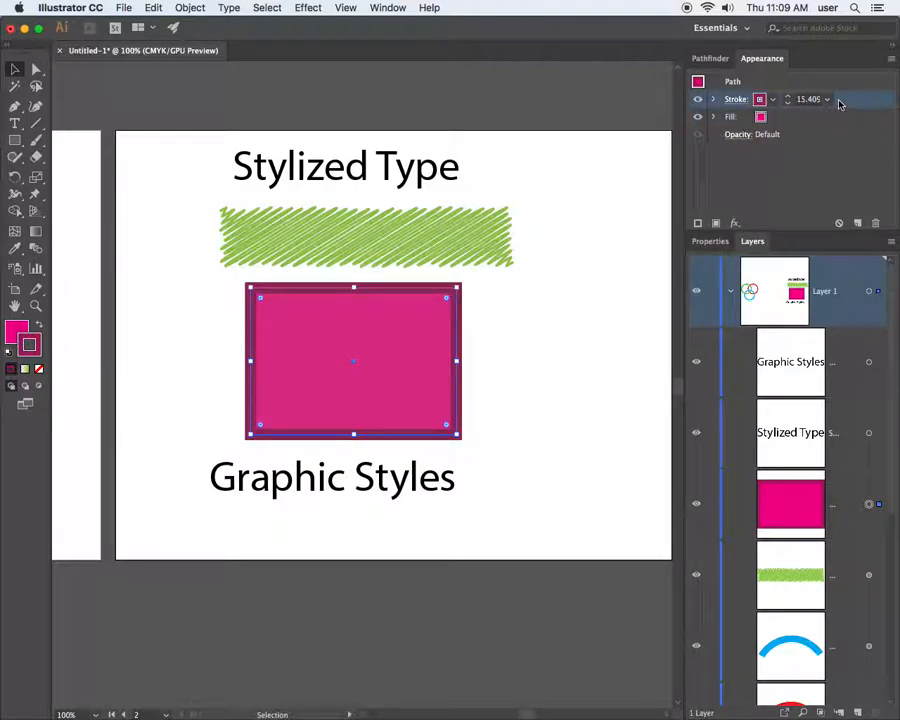
Add a second stroke to the rectangle, thickened to 23 pt and coloured dark navy
{"action": "left_click", "coordinate": [698, 222]}
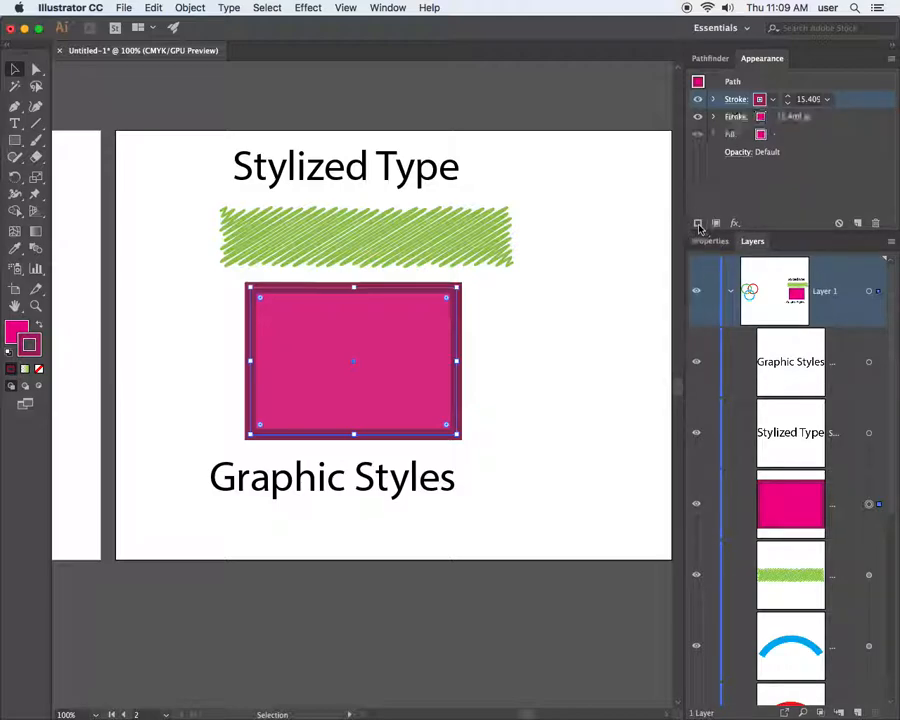
{"action": "left_click", "coordinate": [792, 118]}
{"action": "left_click", "coordinate": [788, 115]}
{"action": "left_click", "coordinate": [788, 115]}
{"action": "left_click", "coordinate": [788, 115]}
{"action": "left_click", "coordinate": [788, 115]}
{"action": "left_click", "coordinate": [788, 115]}
{"action": "left_click", "coordinate": [788, 115]}
{"action": "left_click", "coordinate": [788, 115]}
{"action": "left_click", "coordinate": [788, 115]}
{"action": "left_click", "coordinate": [761, 118]}
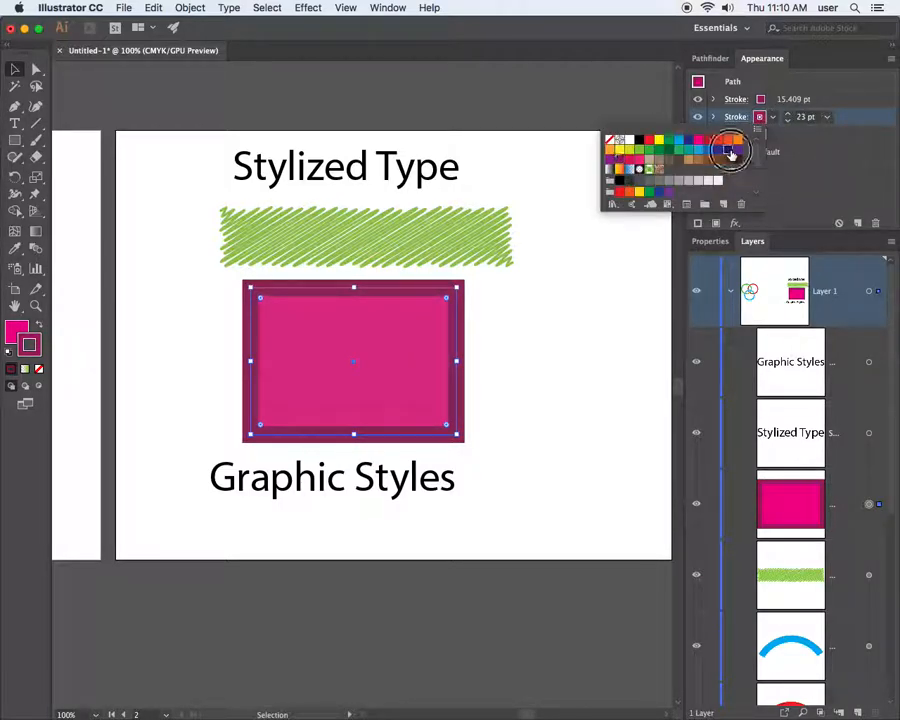
{"action": "left_click", "coordinate": [730, 153]}
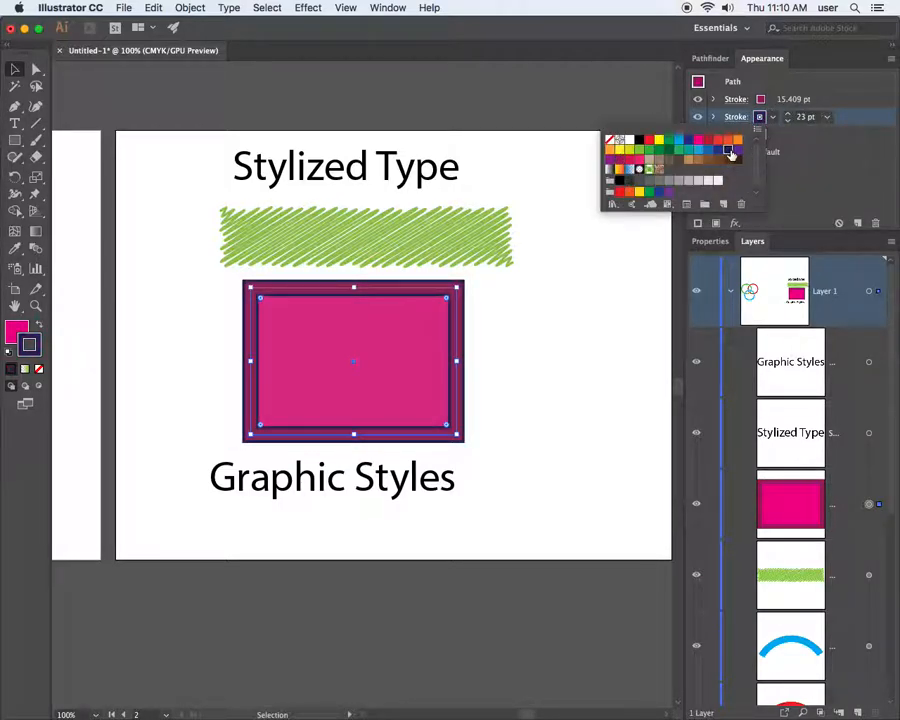
{"action": "left_click", "coordinate": [787, 117]}
Thicken the navy stroke further to 28 pt
{"action": "left_click", "coordinate": [787, 115]}
{"action": "left_click", "coordinate": [787, 115]}
{"action": "left_click", "coordinate": [787, 115]}
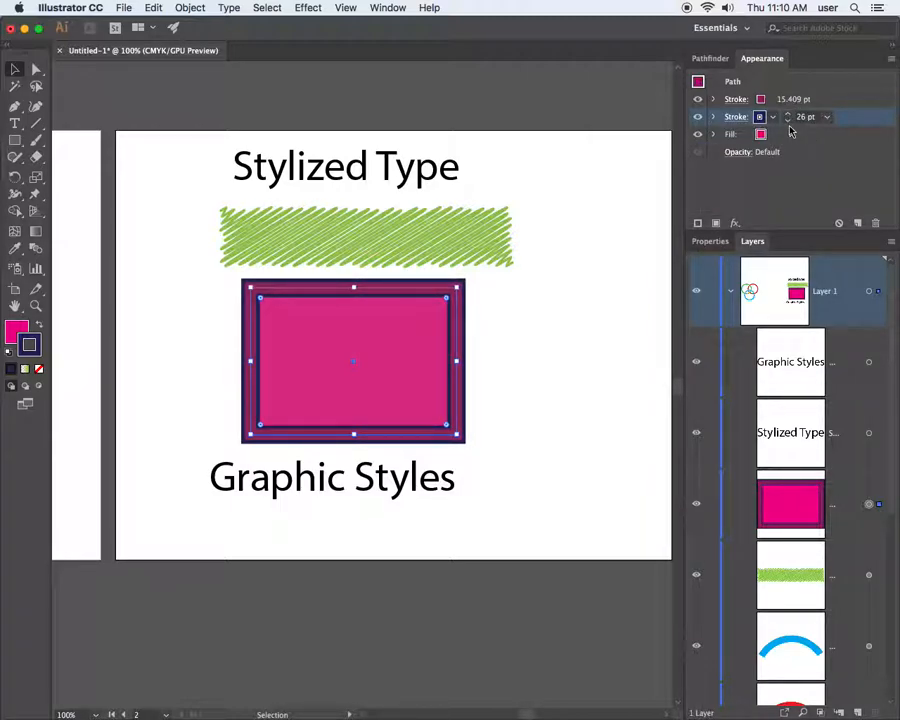
{"action": "left_click", "coordinate": [787, 115]}
{"action": "left_click", "coordinate": [787, 115]}
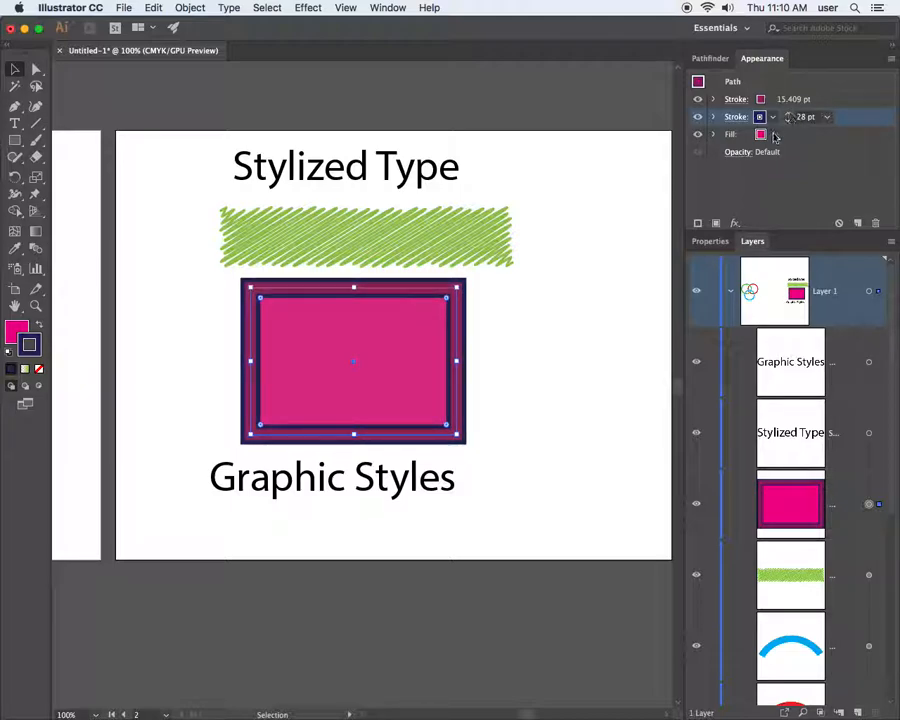
{"action": "left_click", "coordinate": [813, 149]}
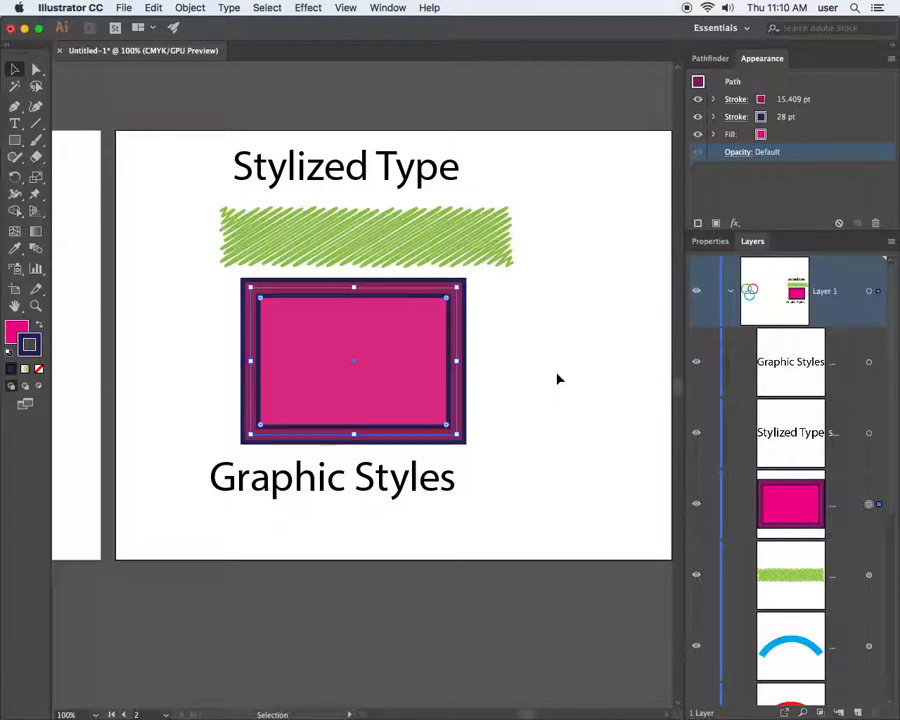
{"action": "scroll", "coordinate": [559, 378], "scroll_direction": "down", "scroll_amount": 1}
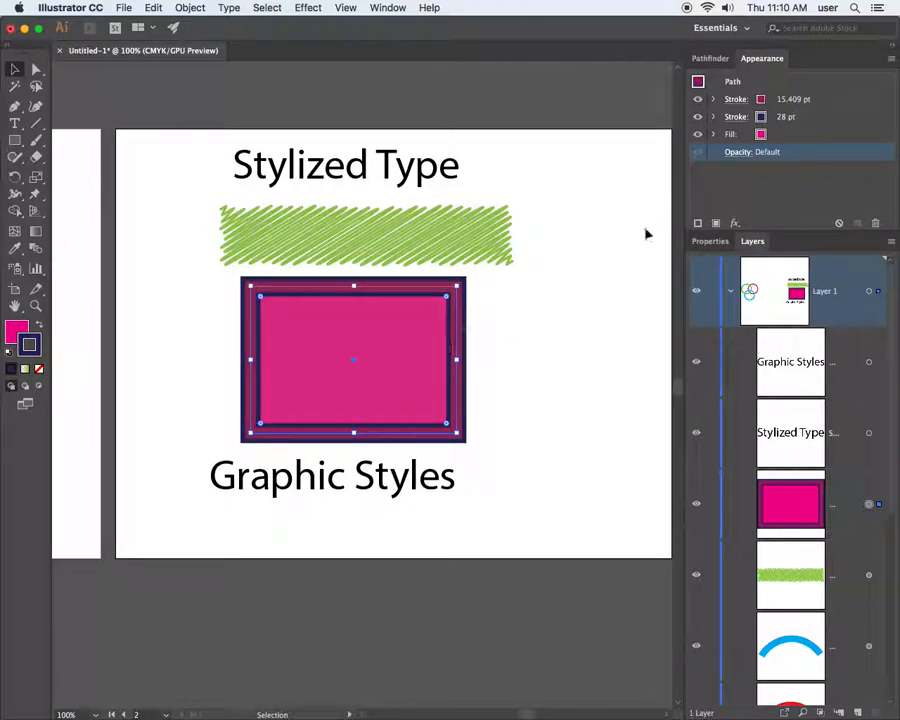
Align the navy stroke to the outside of the path and reduce it to 19 pt
{"action": "left_click", "coordinate": [737, 116]}
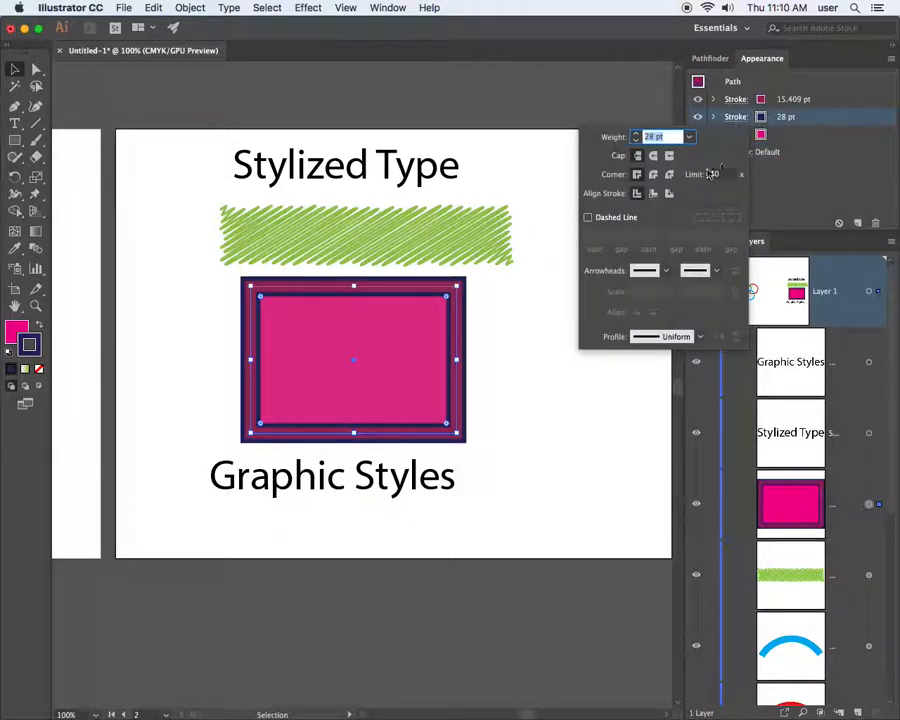
{"action": "left_click", "coordinate": [669, 194]}
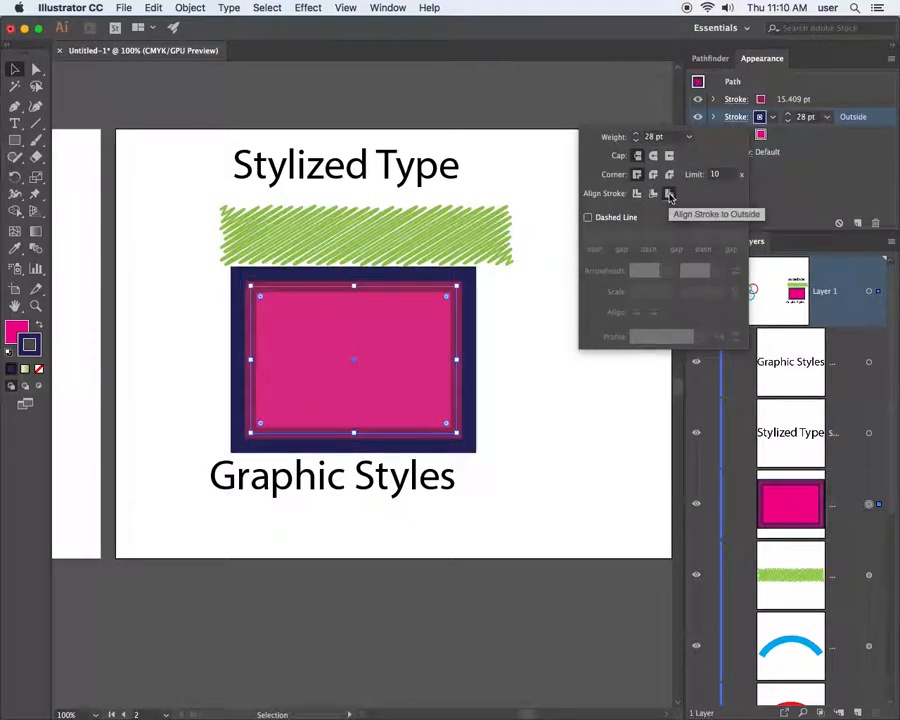
{"action": "left_click", "coordinate": [788, 121]}
{"action": "left_click", "coordinate": [788, 121]}
{"action": "left_click", "coordinate": [788, 121]}
{"action": "left_click", "coordinate": [788, 121]}
{"action": "left_click", "coordinate": [788, 121]}
{"action": "left_click", "coordinate": [788, 121]}
{"action": "left_click", "coordinate": [788, 121]}
{"action": "left_click", "coordinate": [788, 121]}
{"action": "left_click", "coordinate": [788, 121]}
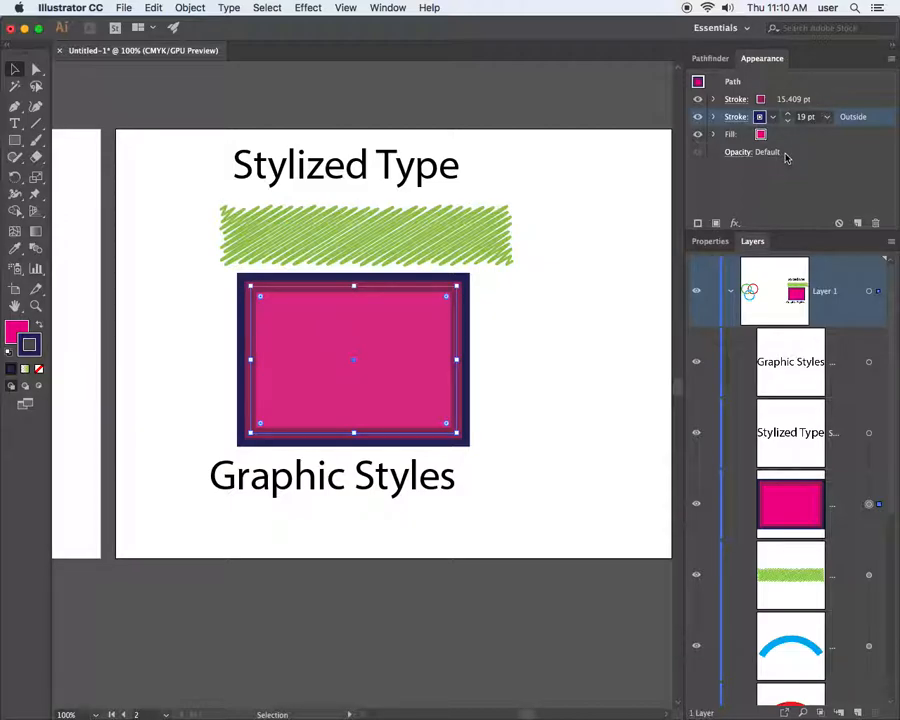
Add a new orange stroke above the pink 15.409 pt stroke
{"action": "left_click", "coordinate": [790, 99]}
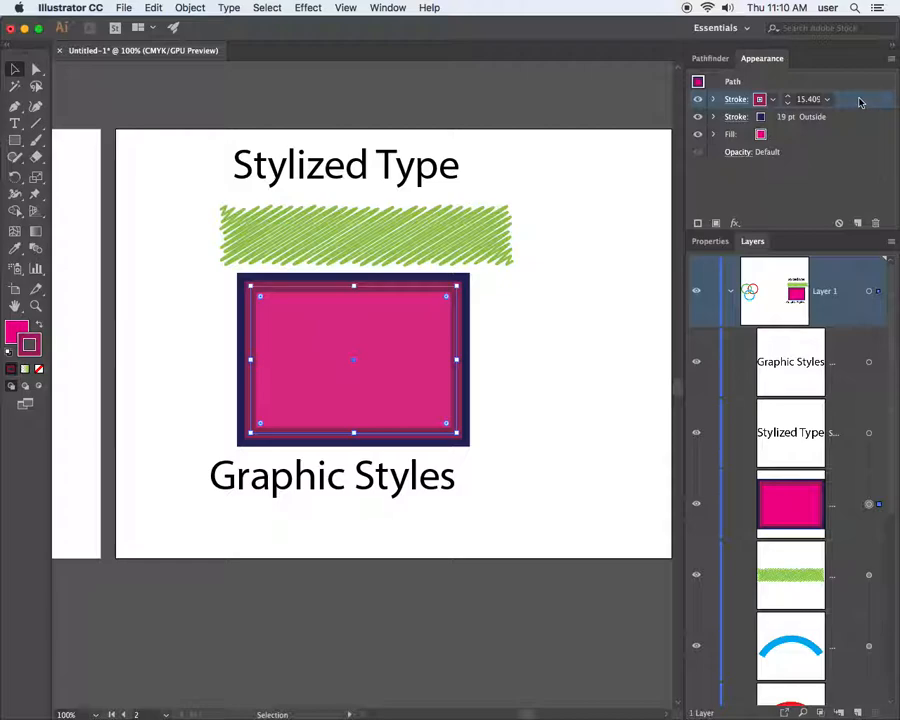
{"action": "left_click", "coordinate": [697, 223]}
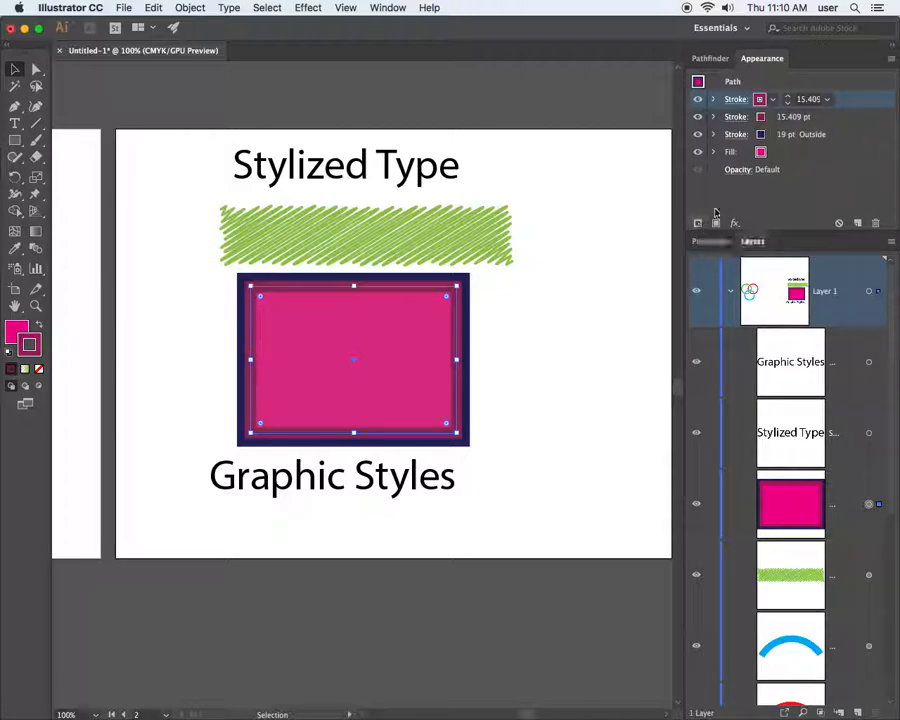
{"action": "left_click", "coordinate": [760, 99]}
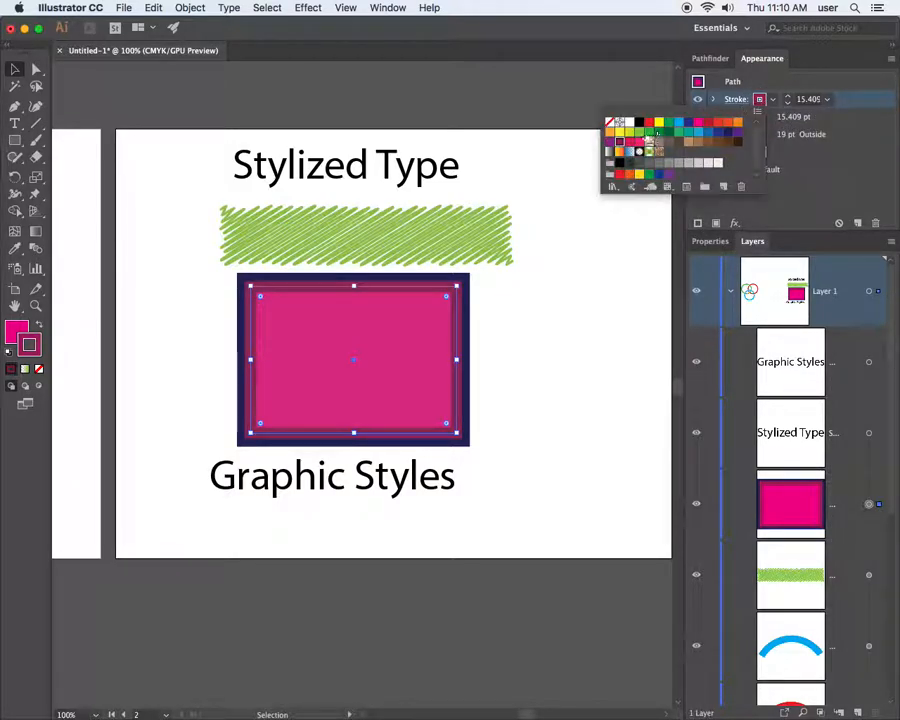
{"action": "left_click", "coordinate": [611, 132]}
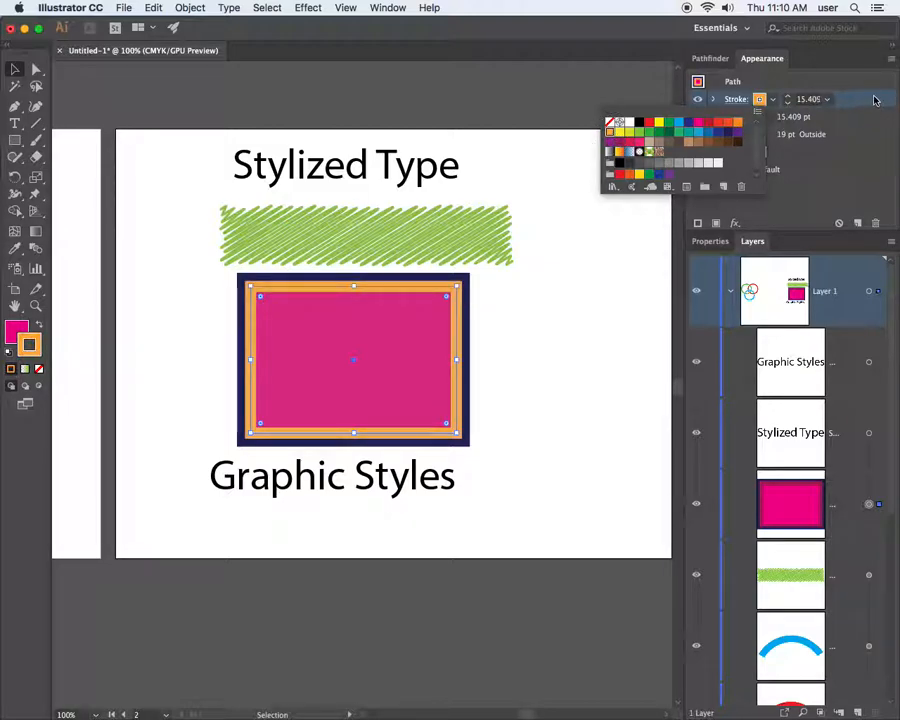
{"action": "left_click", "coordinate": [853, 95]}
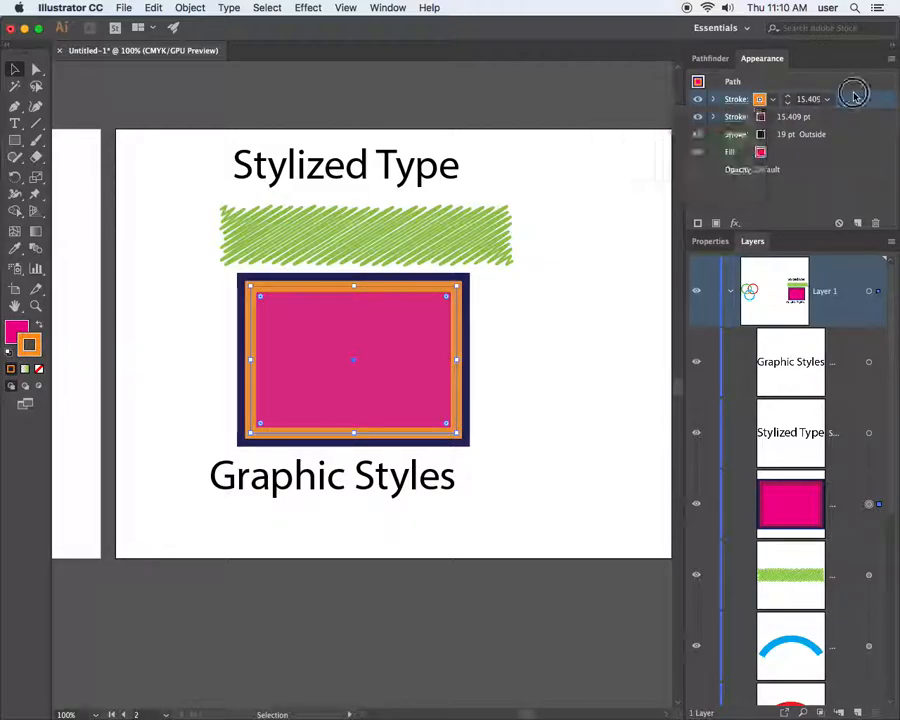
Thin the orange stroke to 3 pt and align it to the inside of the path
{"action": "left_click", "coordinate": [788, 103]}
{"action": "left_click", "coordinate": [788, 103]}
{"action": "left_click", "coordinate": [788, 103]}
{"action": "left_click", "coordinate": [788, 103]}
{"action": "left_click", "coordinate": [788, 103]}
{"action": "left_click", "coordinate": [788, 103]}
{"action": "left_click", "coordinate": [788, 103]}
{"action": "left_click", "coordinate": [788, 103]}
{"action": "left_click", "coordinate": [788, 103]}
{"action": "left_click", "coordinate": [788, 103]}
{"action": "left_click", "coordinate": [788, 103]}
{"action": "left_click", "coordinate": [788, 103]}
{"action": "left_click", "coordinate": [788, 103]}
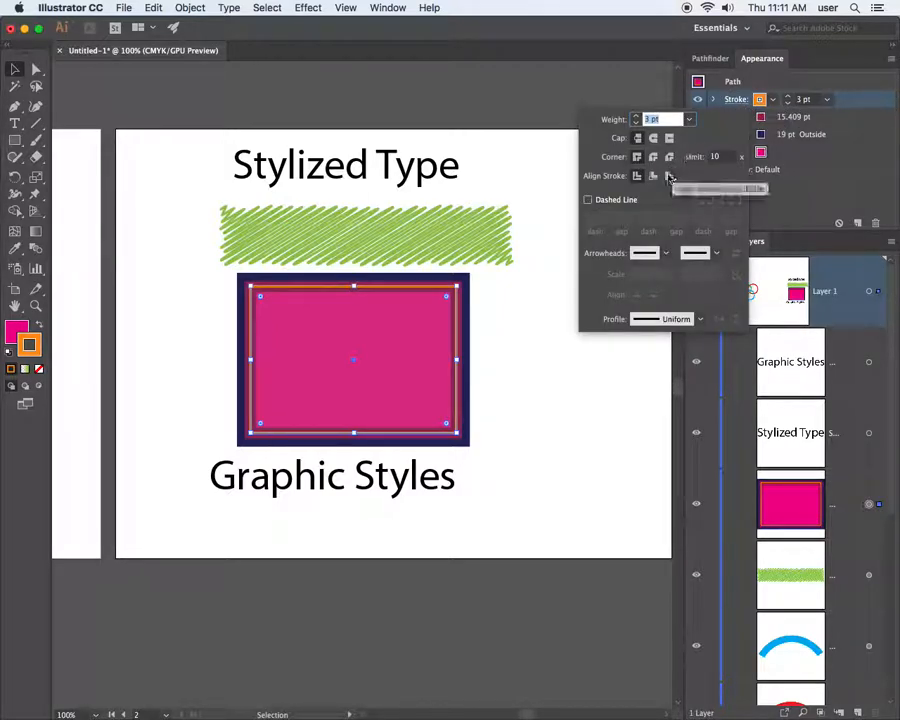
{"action": "left_click", "coordinate": [655, 177]}
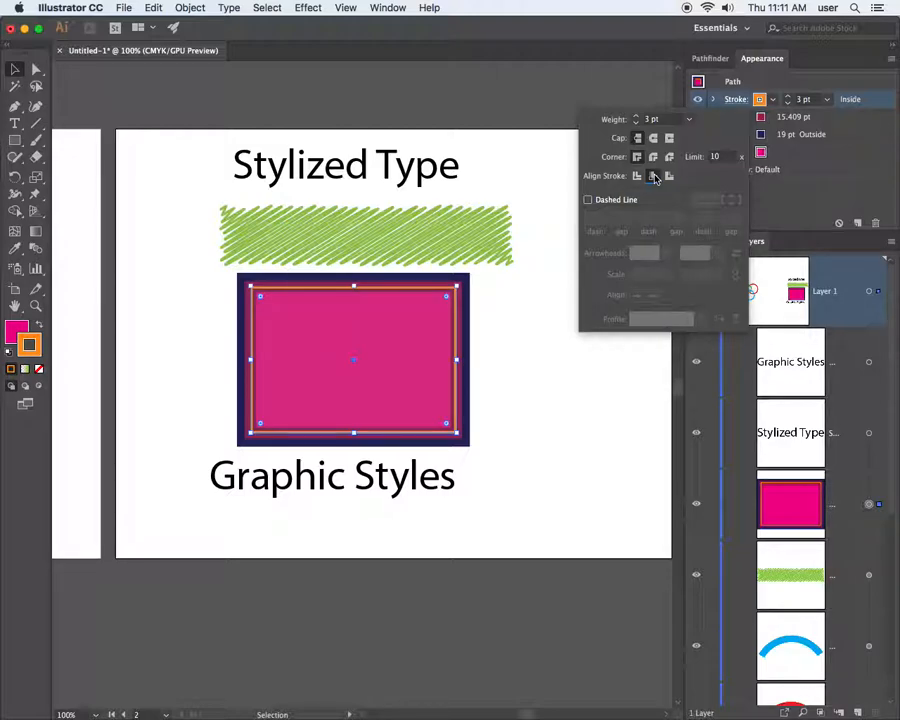
{"action": "left_click", "coordinate": [844, 117]}
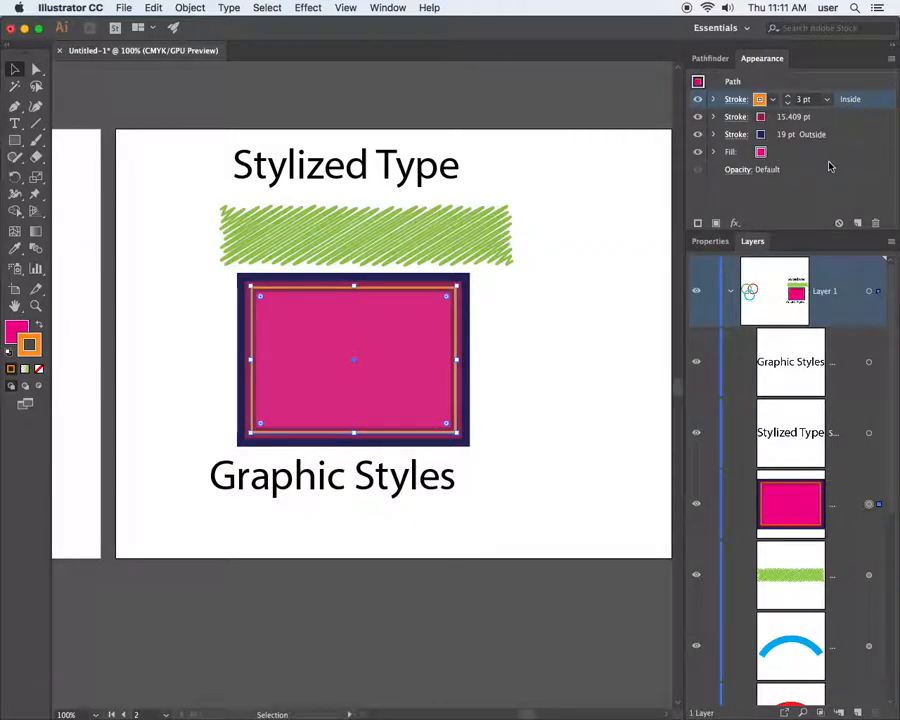
{"action": "left_click", "coordinate": [807, 197]}
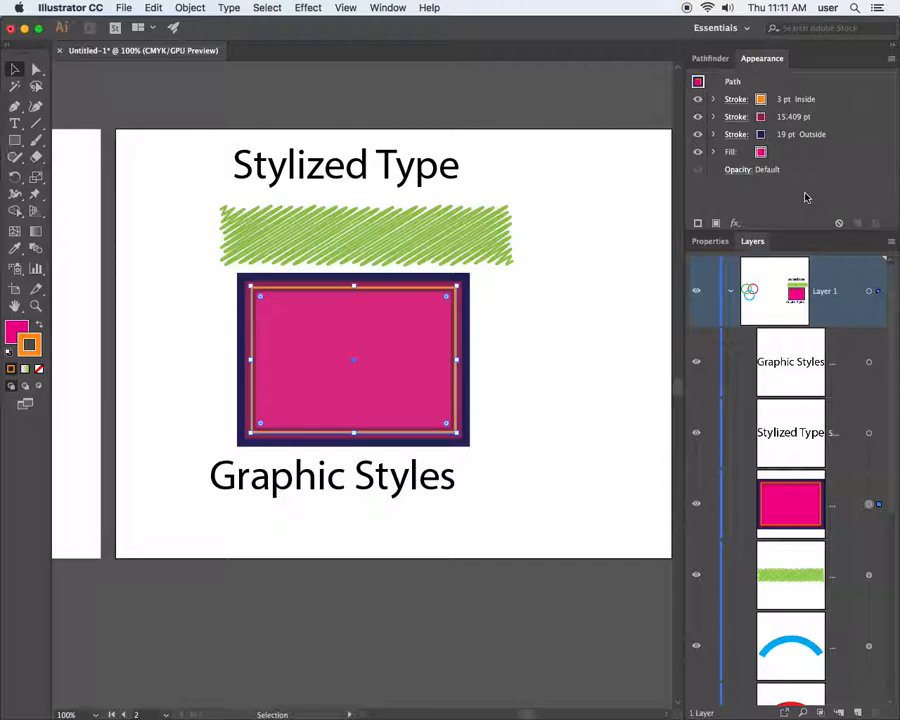
Reselect the magenta rectangle, pick its orange 3 pt stroke, and open the fx effects list
{"action": "left_click", "coordinate": [566, 244]}
{"action": "left_click", "coordinate": [454, 321]}
{"action": "left_click", "coordinate": [516, 310]}
{"action": "left_click", "coordinate": [452, 322]}
{"action": "left_click", "coordinate": [735, 102]}
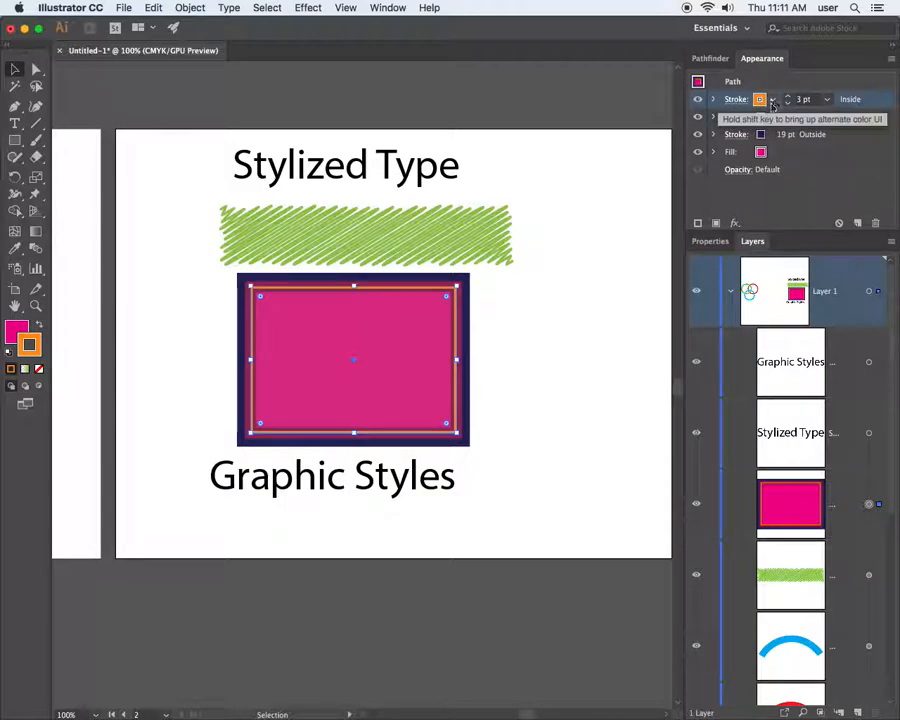
{"action": "left_click", "coordinate": [735, 224]}
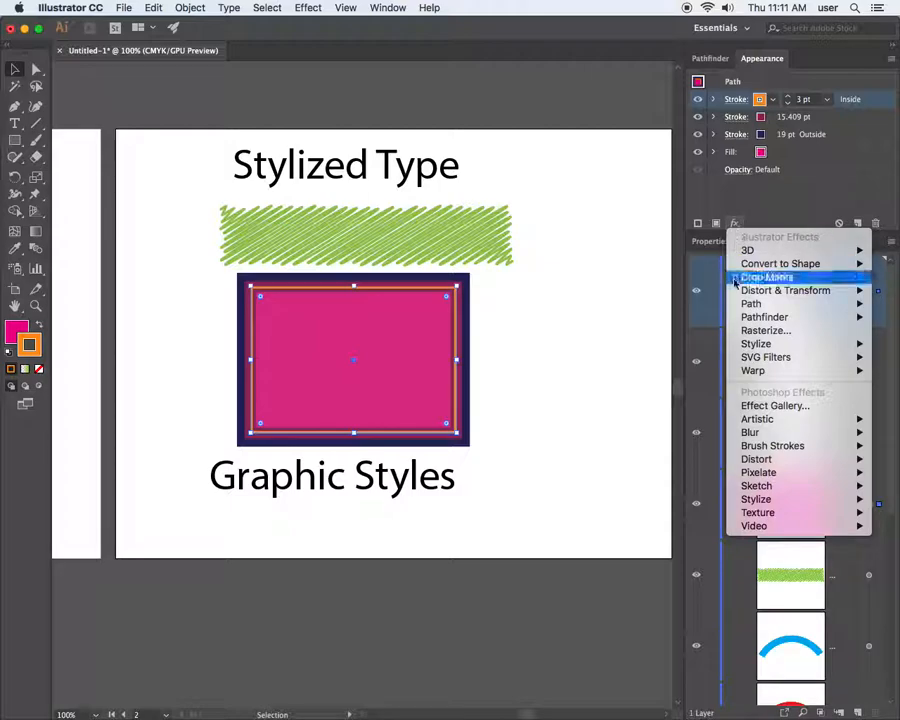
Open Stylize > Scribble options and move the dialog to reveal the rectangle
{"action": "mouse_move", "coordinate": [770, 348]}
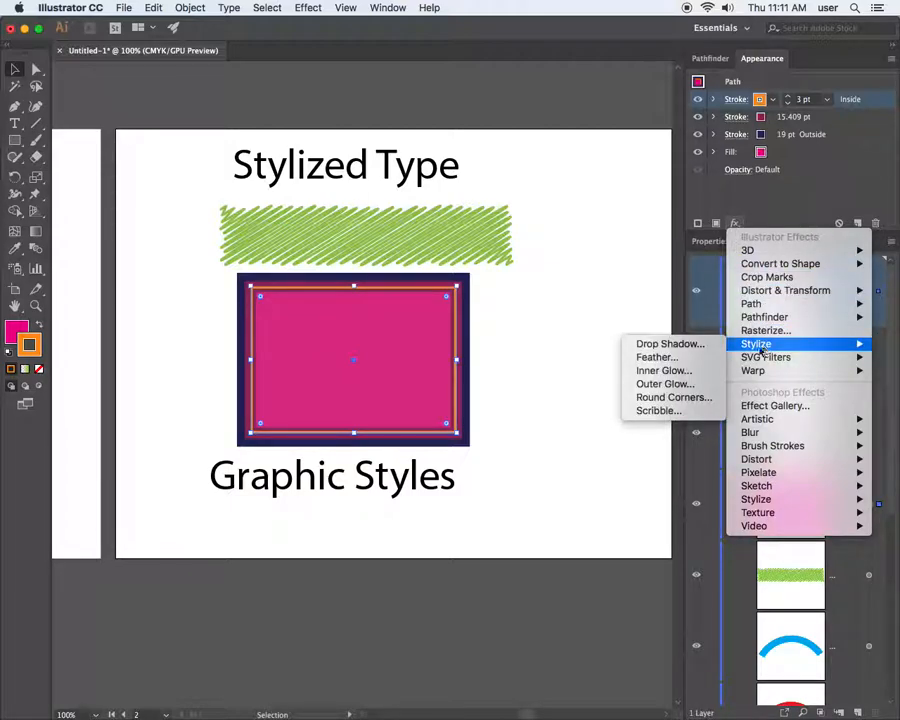
{"action": "left_click", "coordinate": [690, 412]}
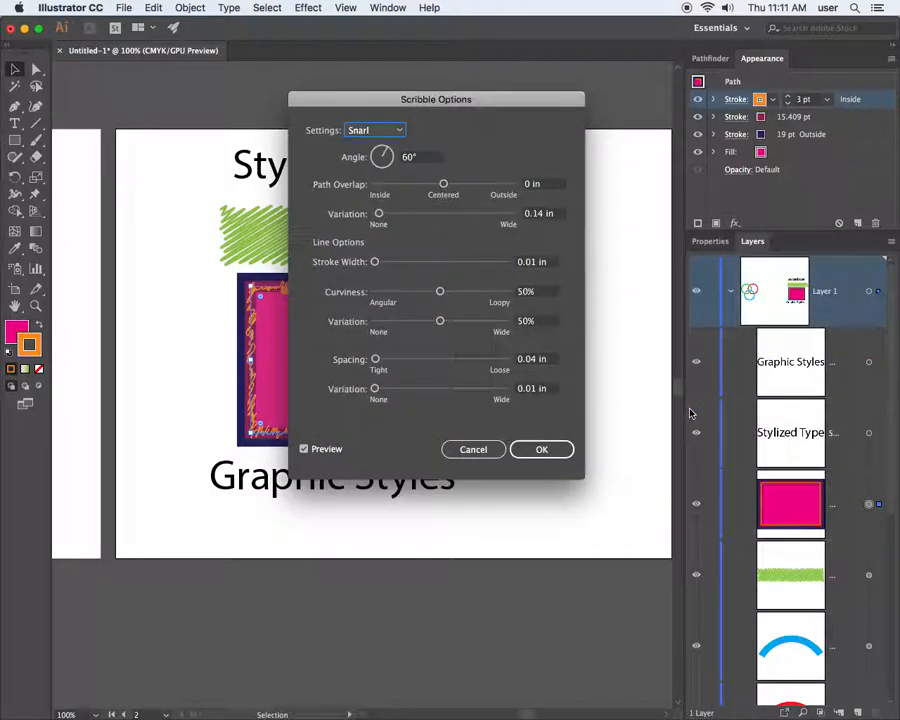
{"action": "left_click_drag", "start_coordinate": [444, 100], "coordinate": [646, 80]}
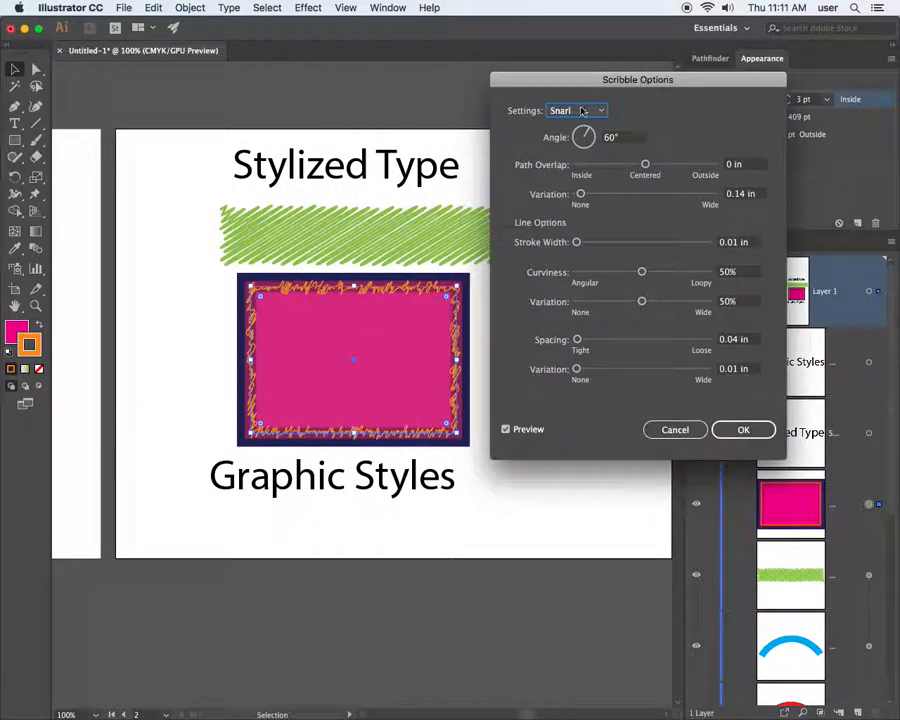
Preview the Default, Childlike, Dense and Loose presets, then apply the Moiré scribble
{"action": "left_click", "coordinate": [582, 110]}
{"action": "left_click", "coordinate": [583, 144]}
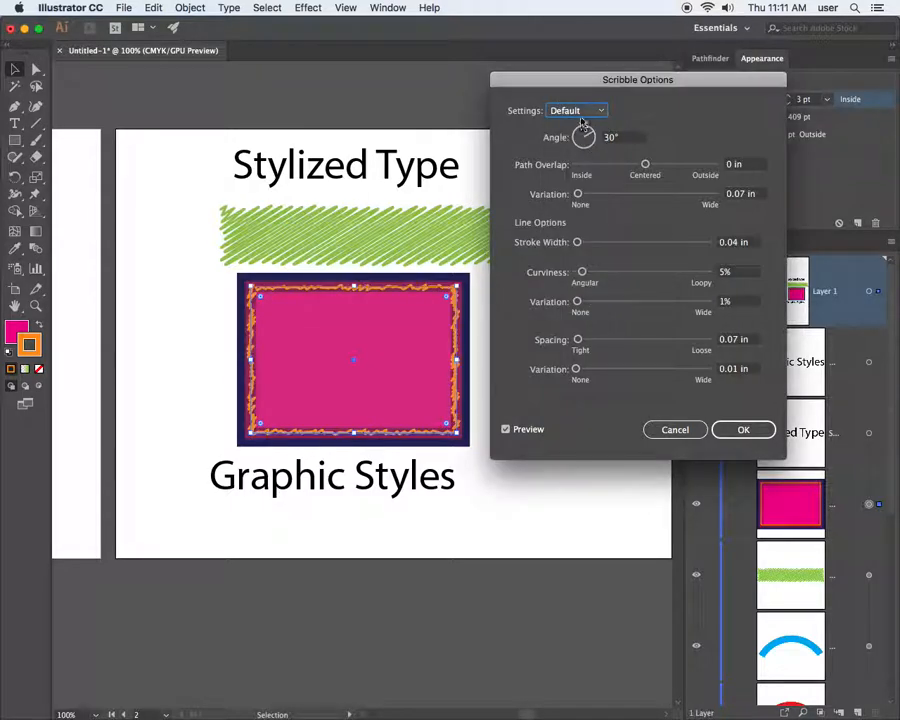
{"action": "left_click", "coordinate": [578, 111]}
{"action": "left_click", "coordinate": [574, 160]}
{"action": "left_click", "coordinate": [576, 112]}
{"action": "left_click", "coordinate": [573, 175]}
{"action": "left_click", "coordinate": [575, 112]}
{"action": "left_click", "coordinate": [573, 190]}
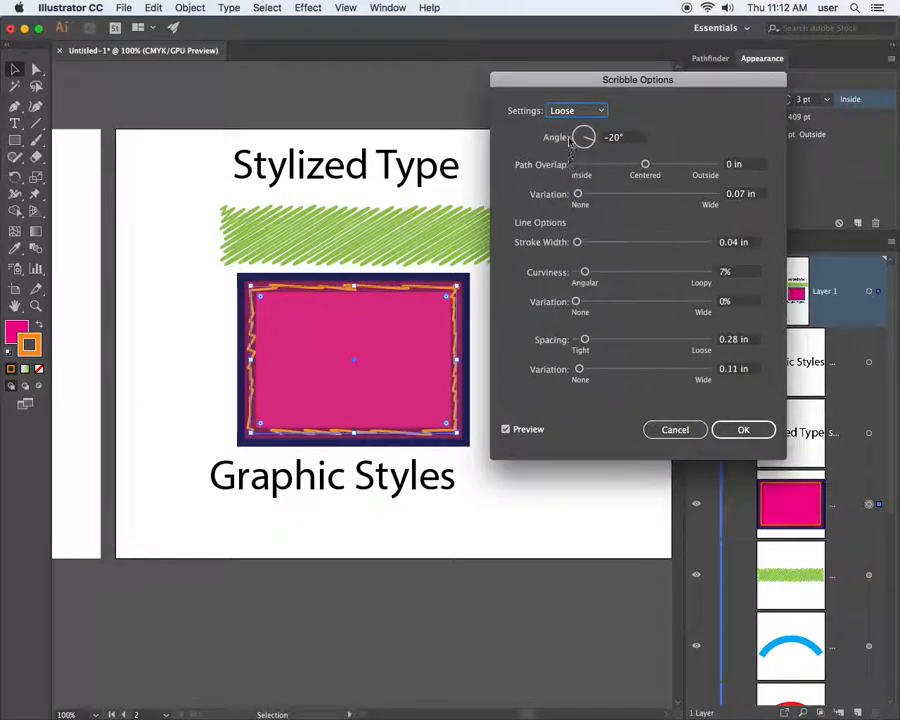
{"action": "left_click", "coordinate": [572, 113]}
{"action": "left_click", "coordinate": [573, 206]}
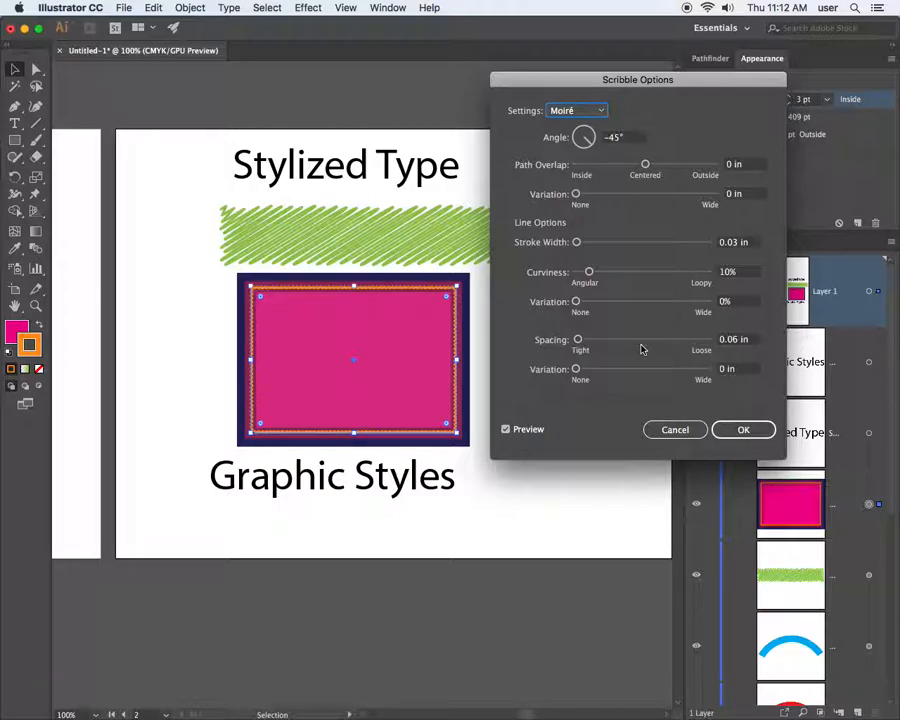
{"action": "left_click", "coordinate": [743, 429]}
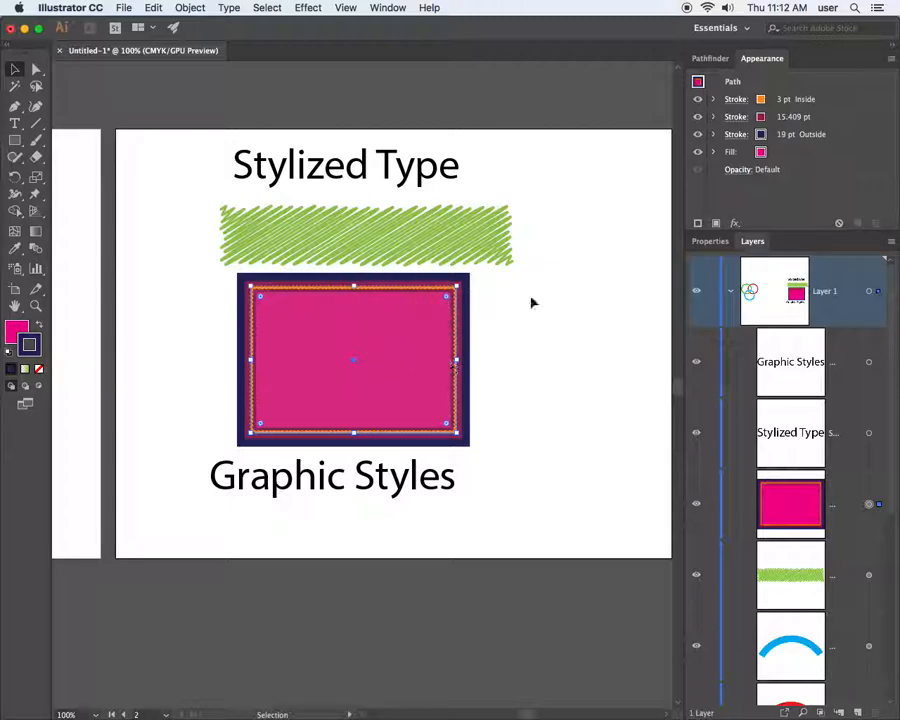
Choose Distort & Transform > Transform from the rectangle's fx menu
{"action": "left_click", "coordinate": [735, 223]}
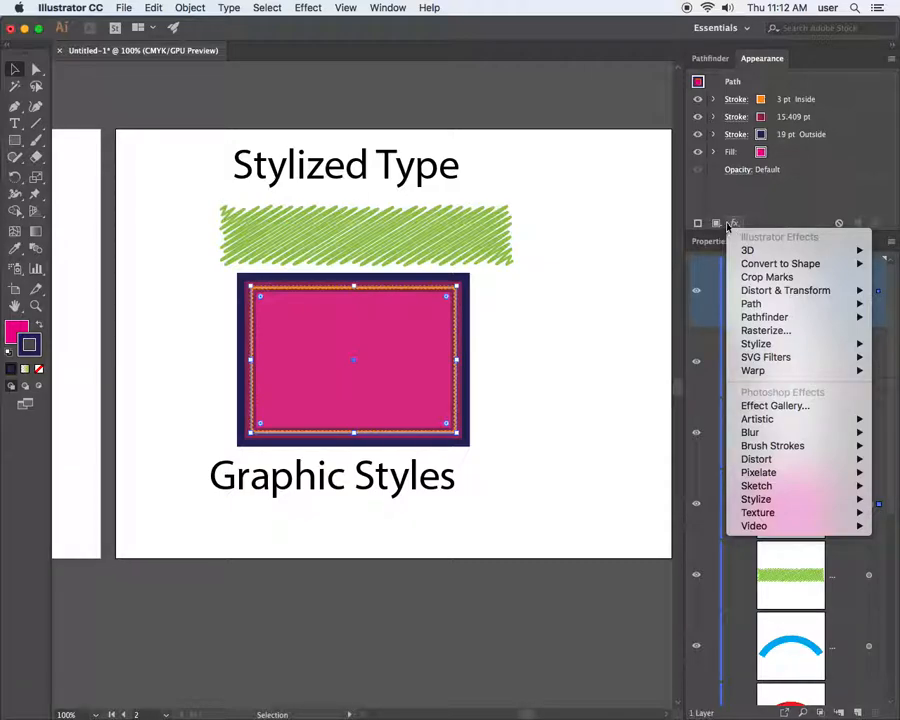
{"action": "mouse_move", "coordinate": [758, 291]}
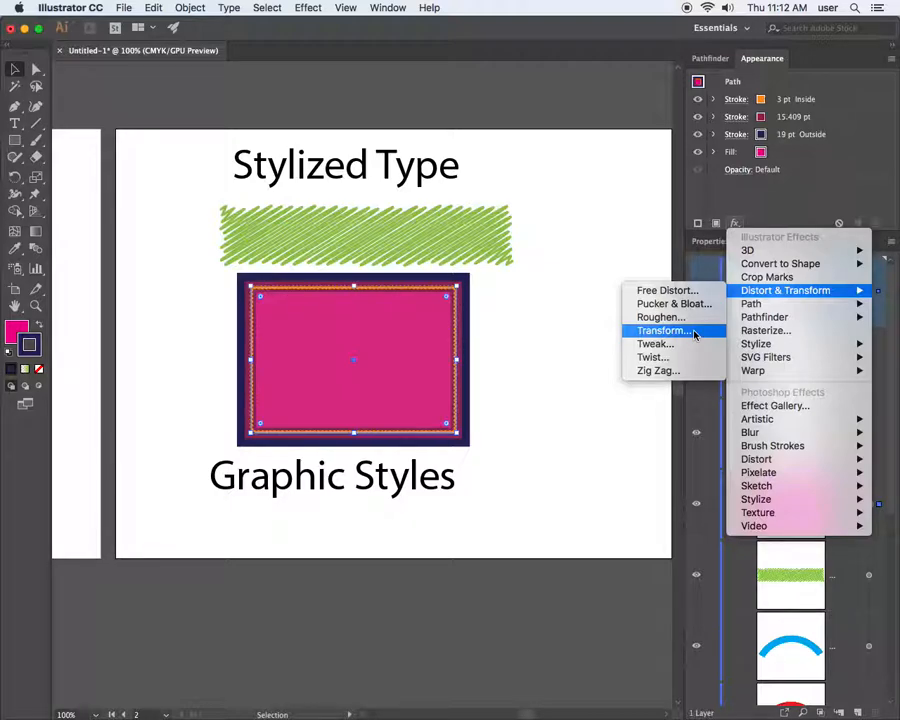
{"action": "left_click", "coordinate": [695, 332]}
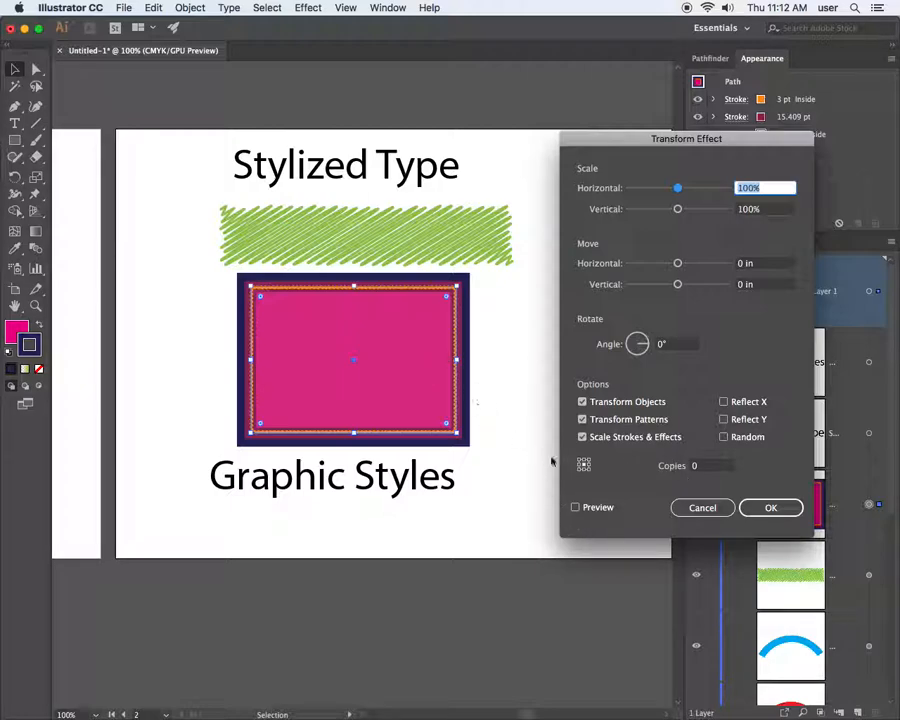
{"action": "left_click", "coordinate": [575, 507]}
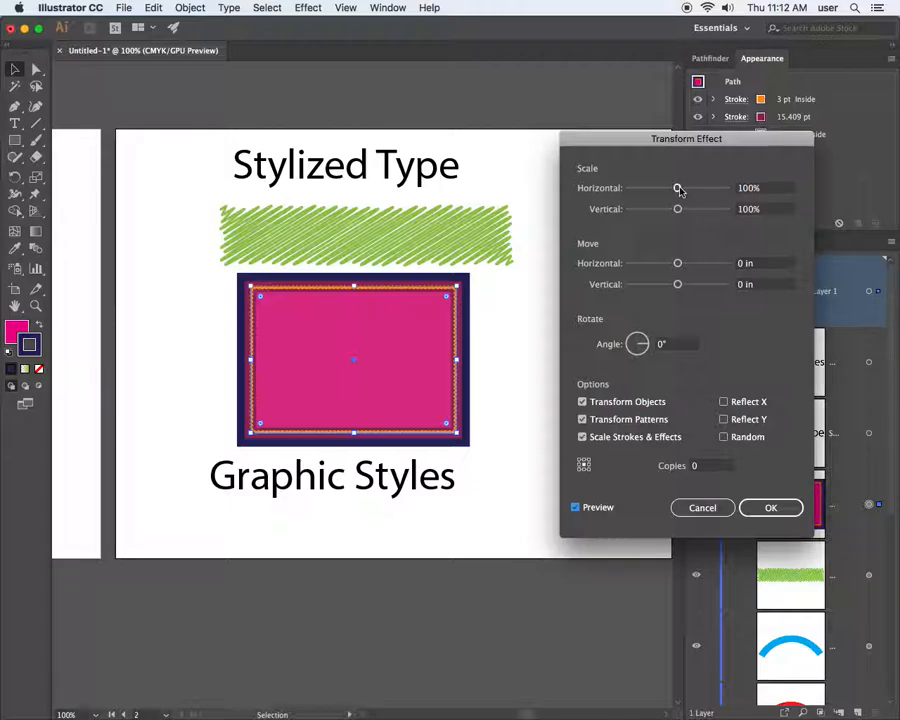
{"action": "mouse_move", "coordinate": [677, 263]}
{"action": "left_mouse_down"}
{"action": "mouse_move", "coordinate": [688, 264]}
{"action": "mouse_move", "coordinate": [680, 263]}
{"action": "left_mouse_up"}
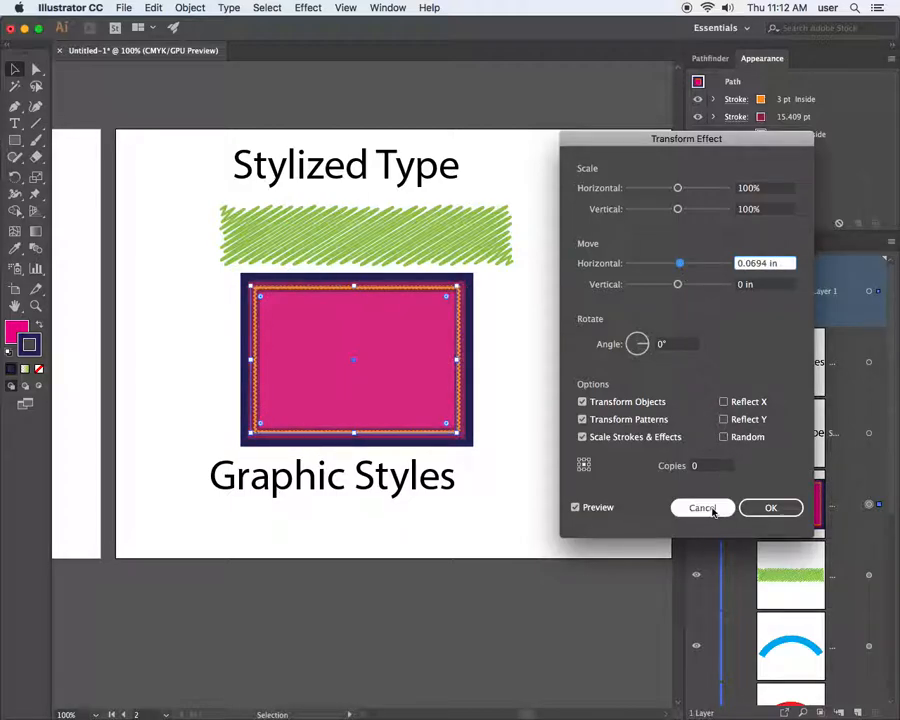
{"action": "left_click", "coordinate": [712, 508]}
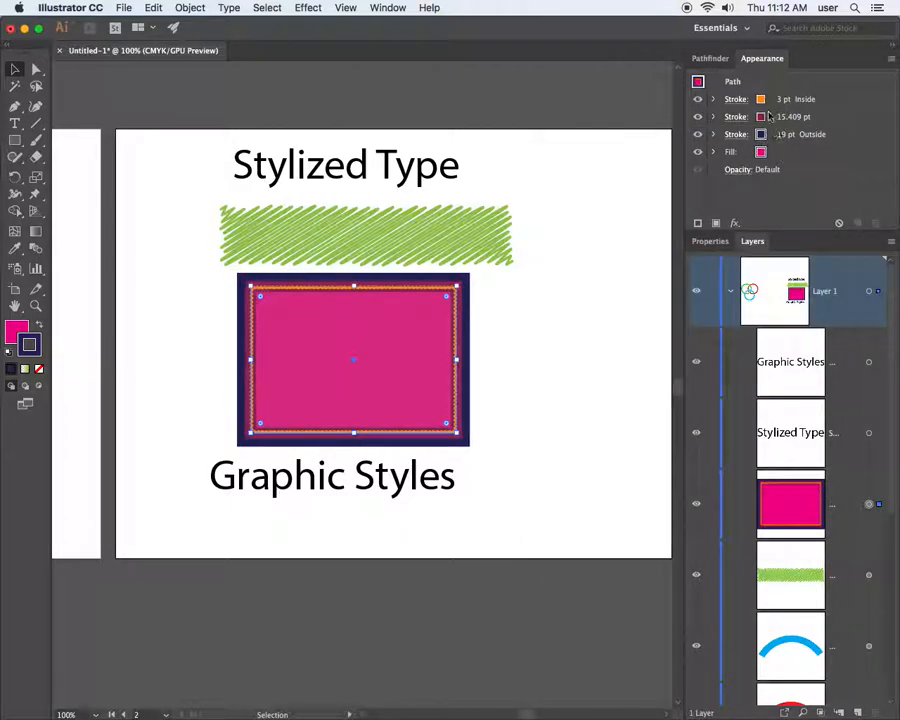
Add a Transform effect to the orange stroke with live preview on
{"action": "left_click", "coordinate": [828, 100]}
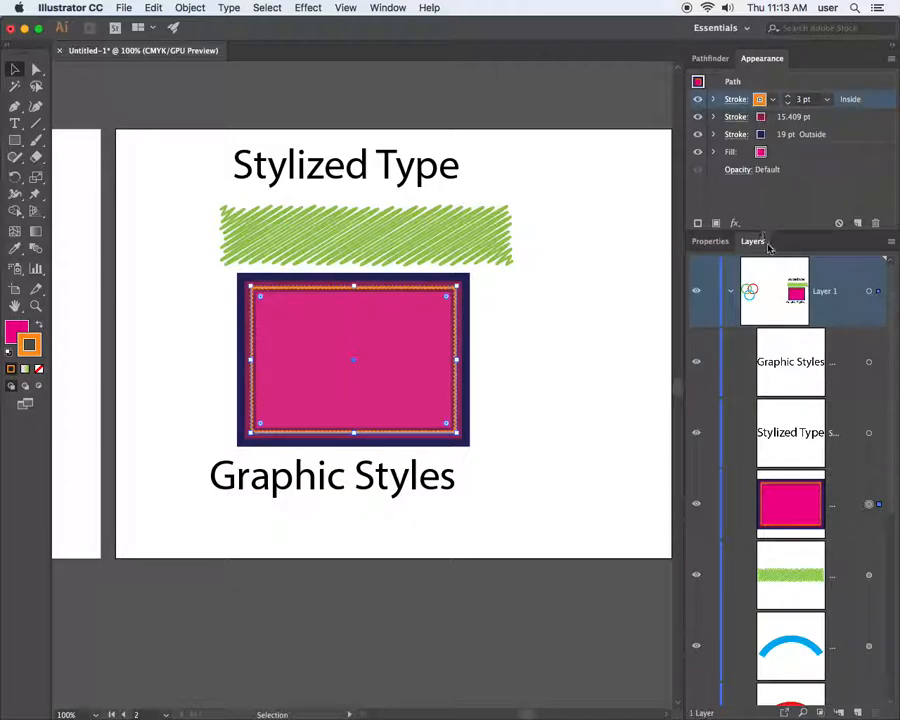
{"action": "left_click", "coordinate": [734, 223]}
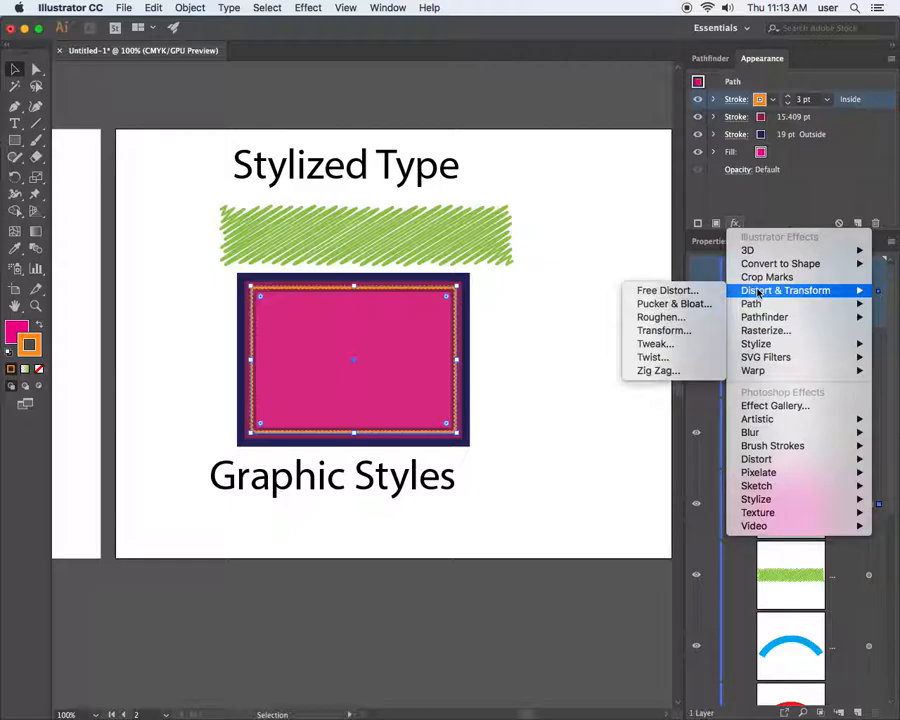
{"action": "left_click", "coordinate": [682, 330]}
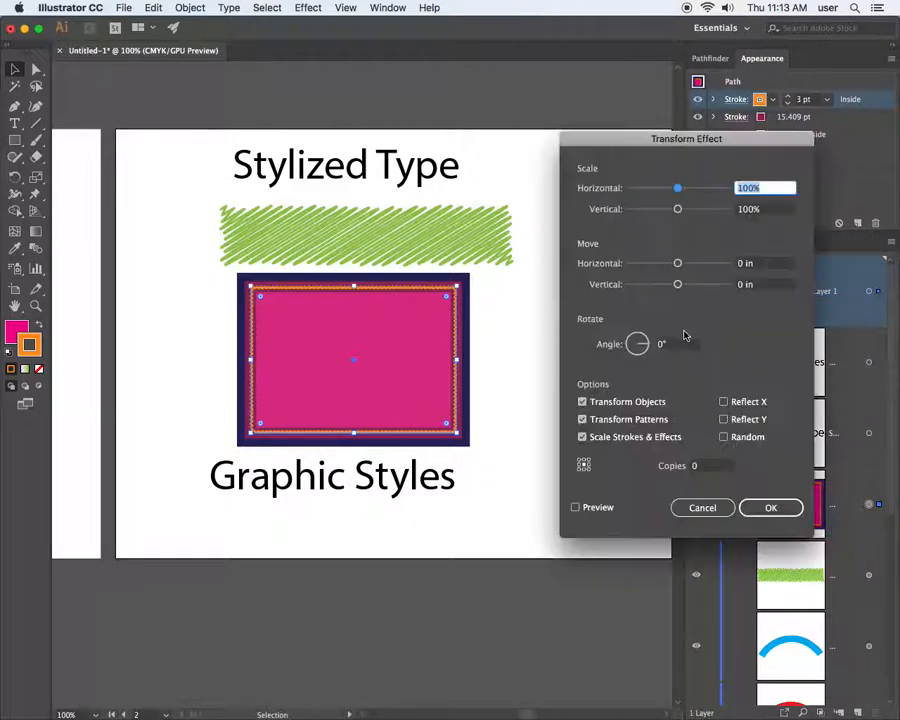
{"action": "left_click", "coordinate": [576, 507]}
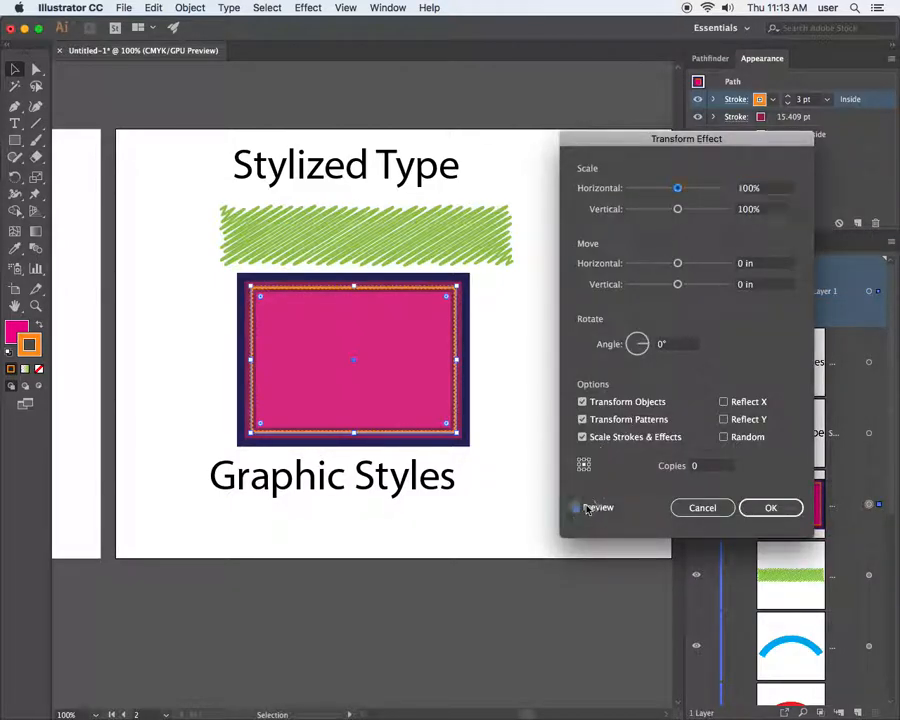
Offset the transform by -0.0278 in horizontally and -0.0833 in vertically, with 20 copies
{"action": "left_click_drag", "start_coordinate": [677, 263], "coordinate": [674, 284]}
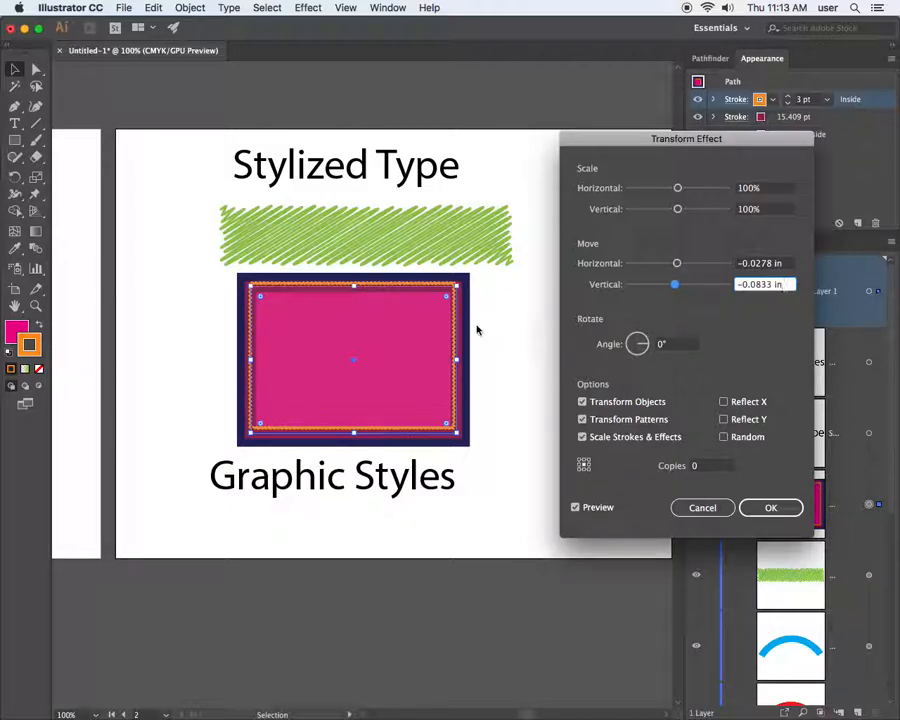
{"action": "left_click_drag", "start_coordinate": [677, 263], "coordinate": [682, 267]}
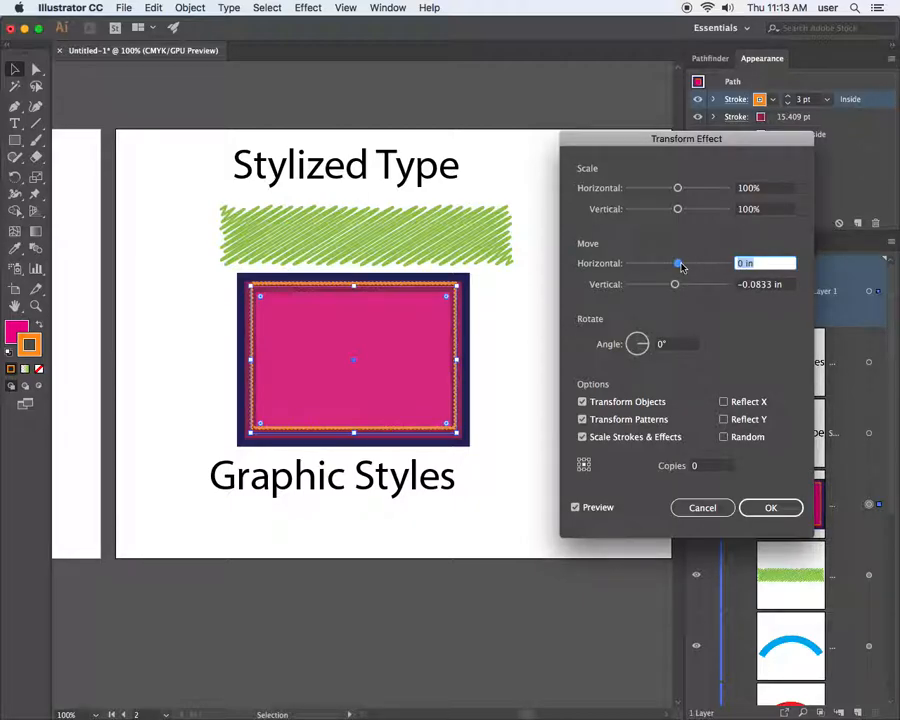
{"action": "key", "text": "BackSpace"}
{"action": "left_click", "coordinate": [711, 467]}
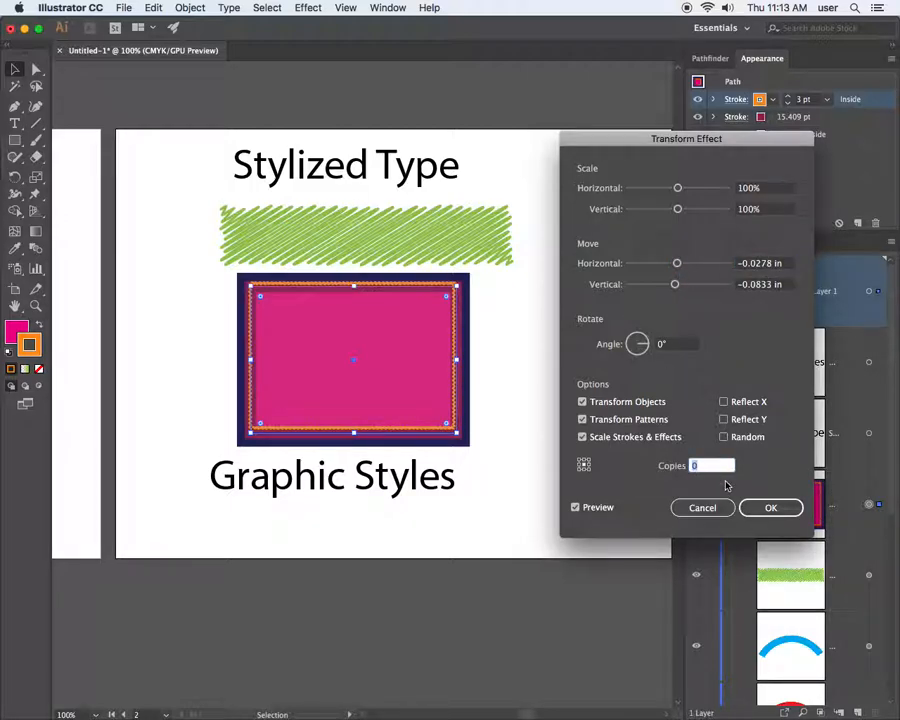
{"action": "type", "text": "3"}
{"action": "type", "text": "0"}
{"action": "left_click", "coordinate": [576, 508]}
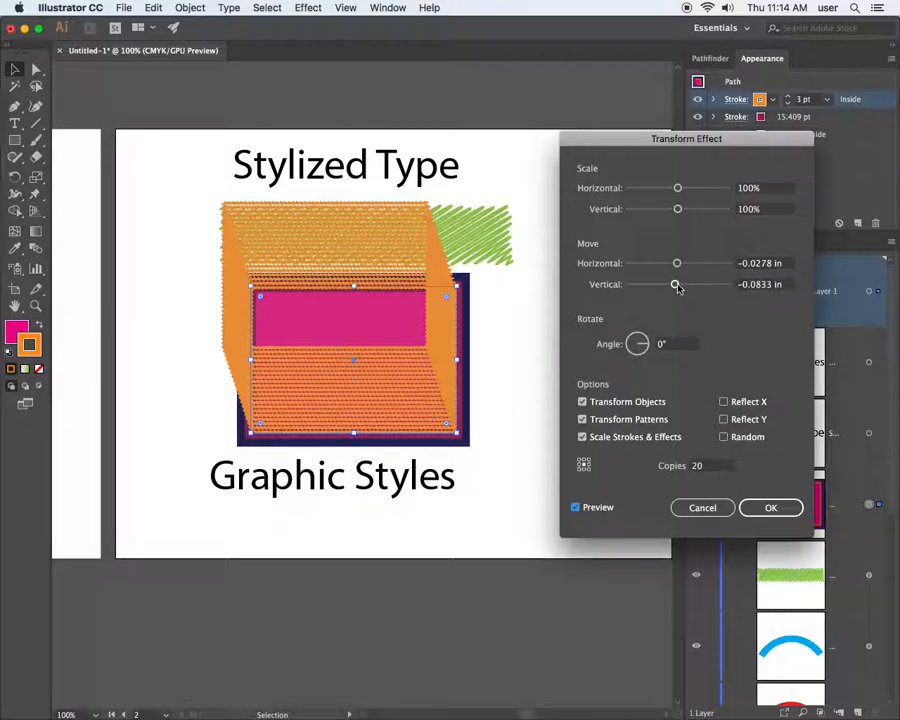
Set the orange stroke's transform to 0 in horizontal move, -0.0139 in vertical, and 3 copies
{"action": "left_click_drag", "start_coordinate": [677, 287], "coordinate": [679, 263]}
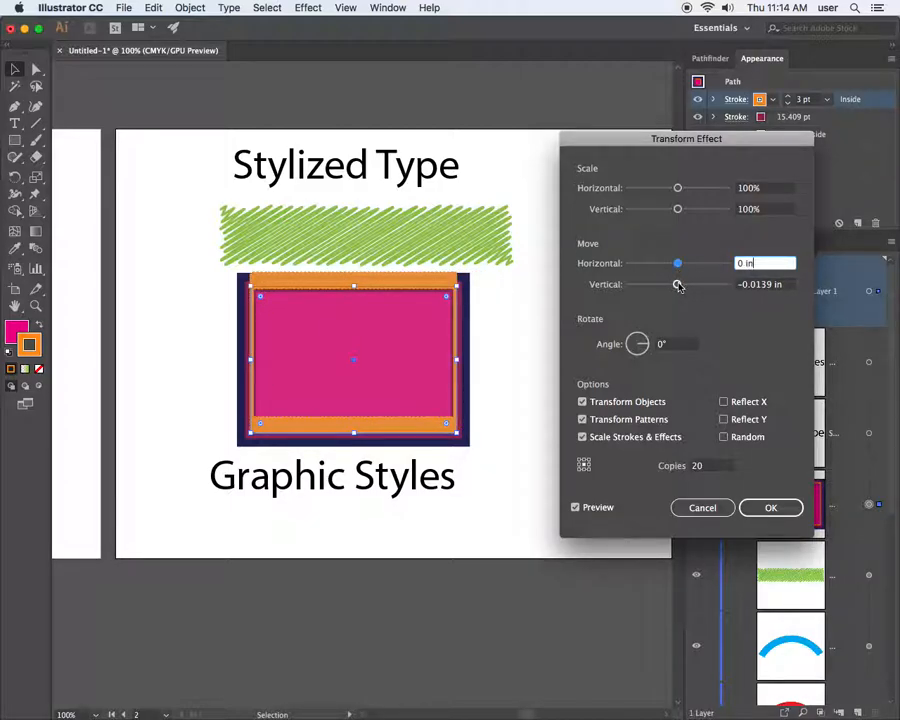
{"action": "mouse_move", "coordinate": [678, 286]}
{"action": "left_mouse_down"}
{"action": "mouse_move", "coordinate": [666, 283]}
{"action": "mouse_move", "coordinate": [680, 290]}
{"action": "left_mouse_up"}
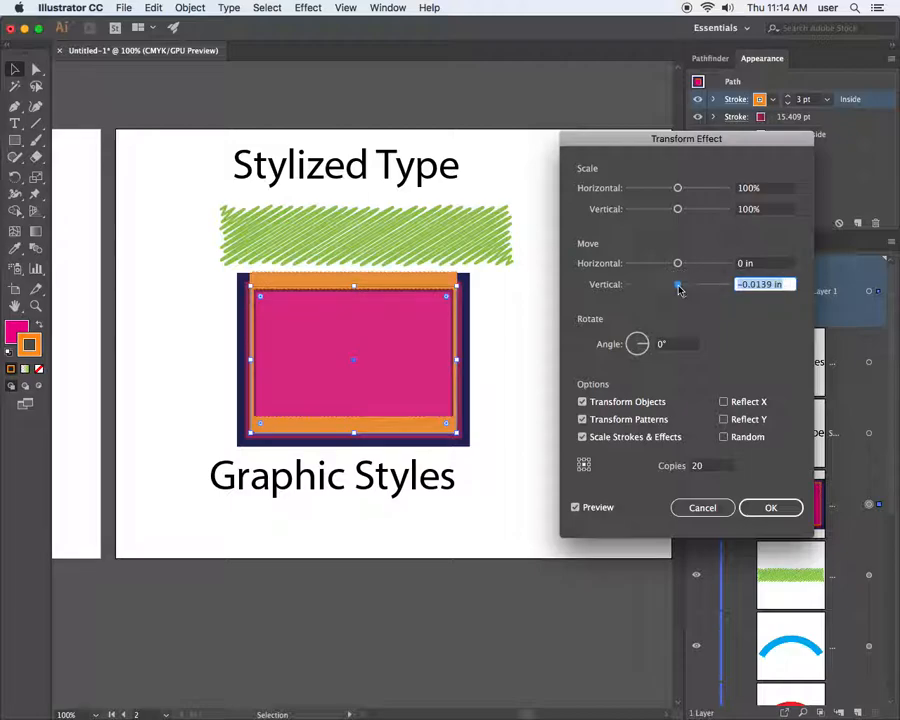
{"action": "left_click", "coordinate": [697, 466]}
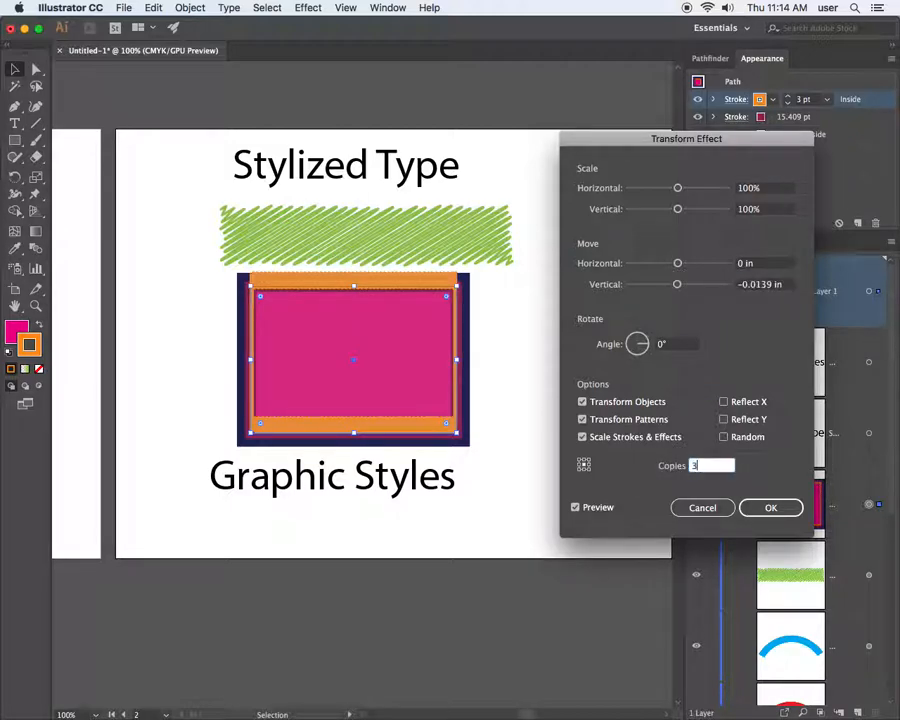
{"action": "type", "text": "3"}
{"action": "left_click", "coordinate": [575, 508]}
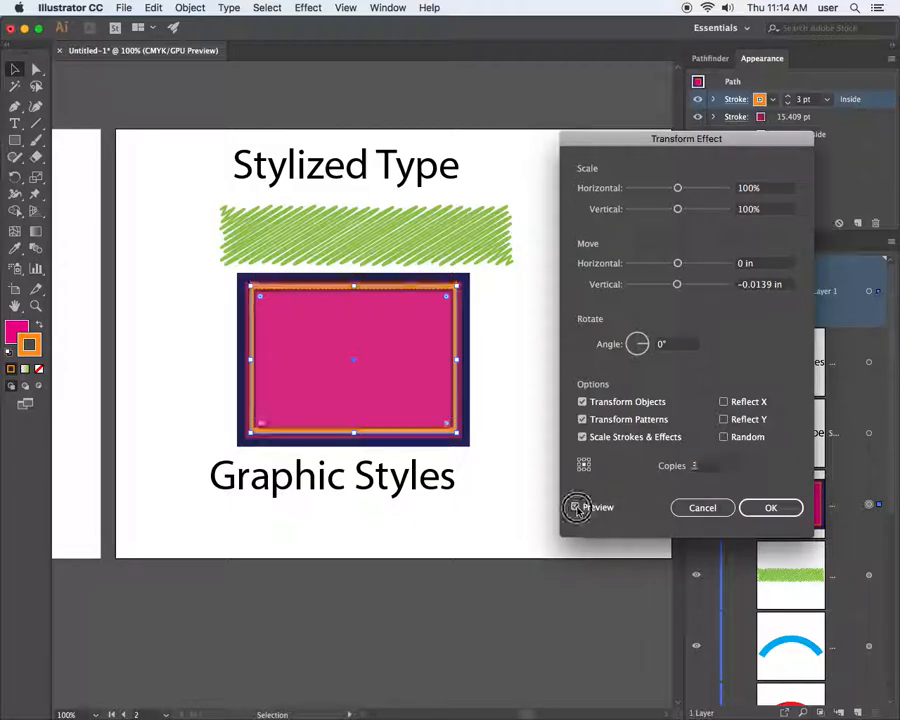
{"action": "left_click", "coordinate": [576, 508]}
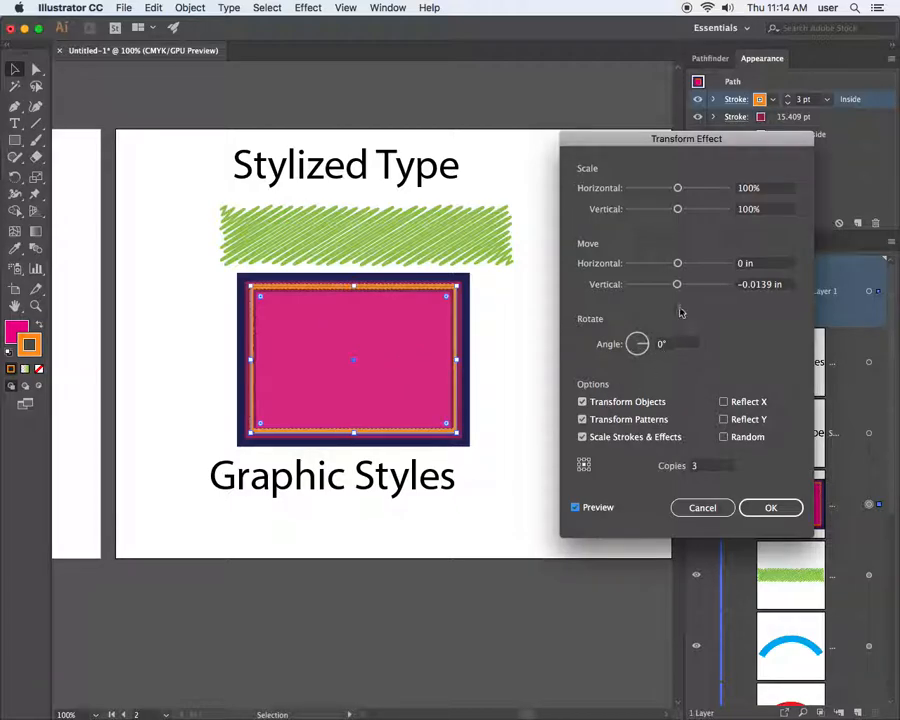
Set the copies' move to 0.0972/-0.1944 in and scale to 81% by 77%, leaving Reflect and Random off
{"action": "left_click_drag", "start_coordinate": [678, 287], "coordinate": [683, 267]}
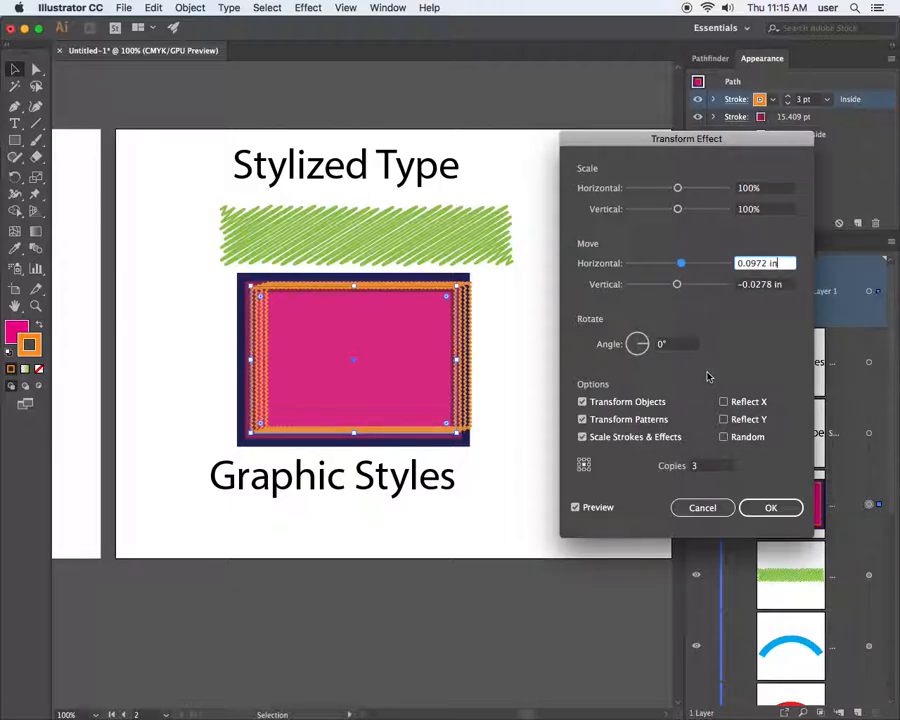
{"action": "left_click", "coordinate": [724, 419]}
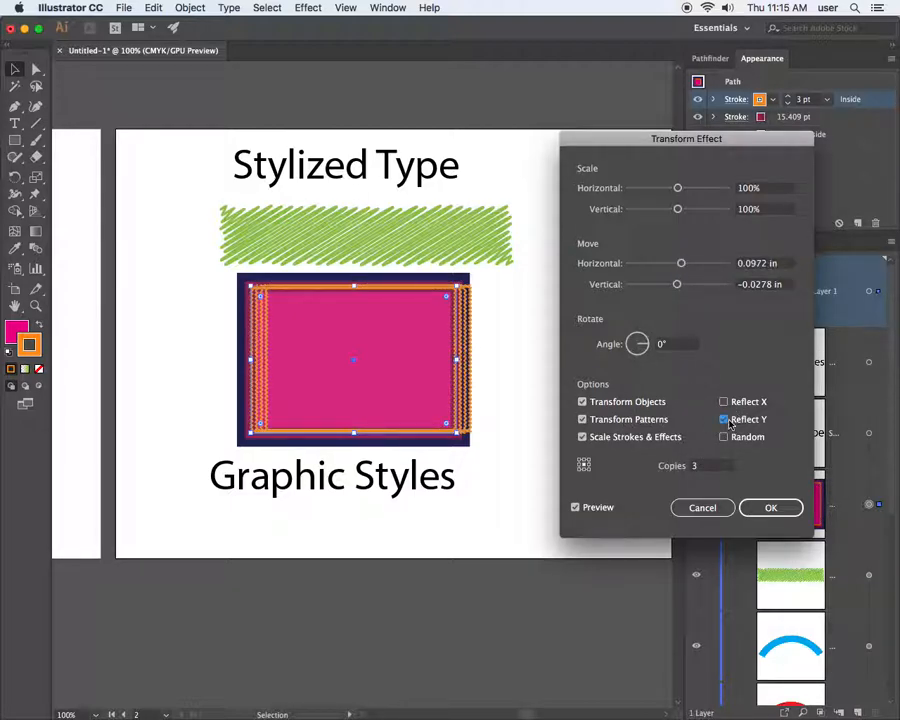
{"action": "left_click", "coordinate": [724, 437]}
{"action": "left_click", "coordinate": [724, 437]}
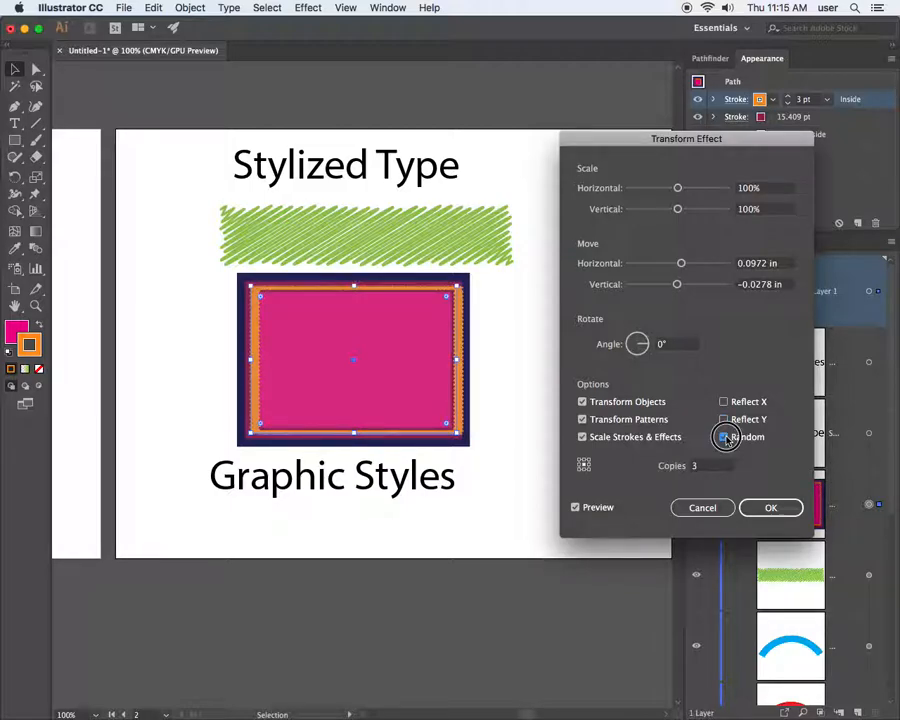
{"action": "left_click", "coordinate": [724, 402]}
{"action": "left_click", "coordinate": [724, 402]}
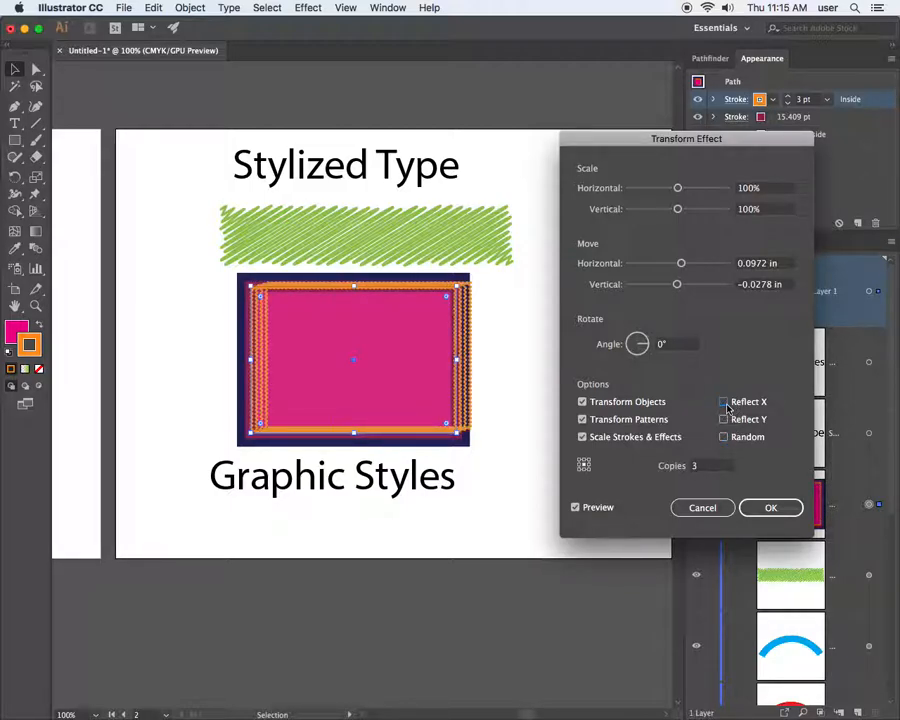
{"action": "left_click_drag", "start_coordinate": [677, 284], "coordinate": [671, 286]}
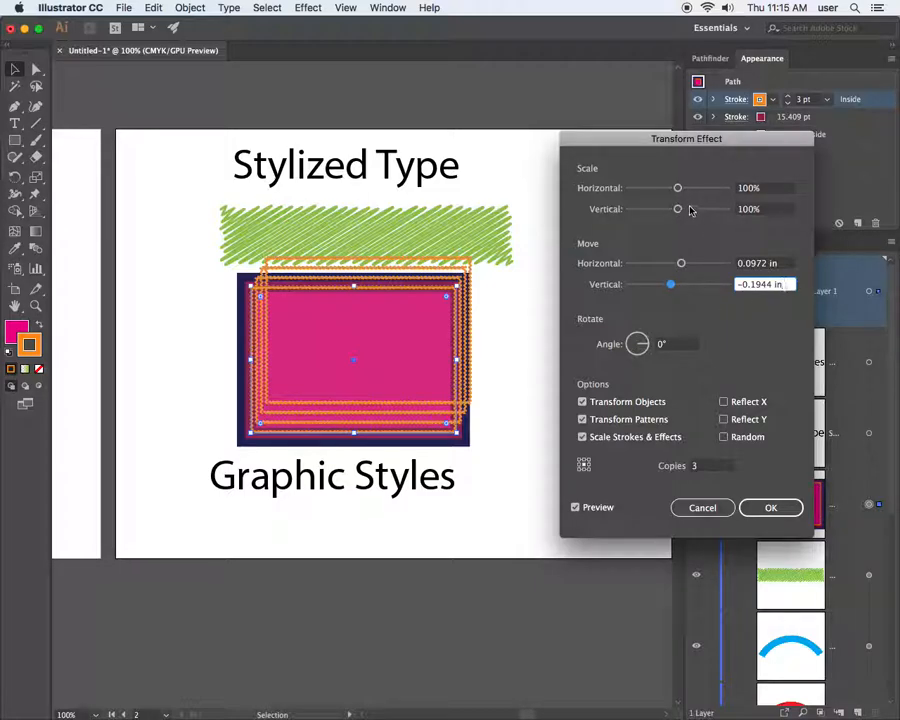
{"action": "mouse_move", "coordinate": [677, 188]}
{"action": "left_mouse_down"}
{"action": "mouse_move", "coordinate": [668, 189]}
{"action": "mouse_move", "coordinate": [669, 209]}
{"action": "left_mouse_up"}
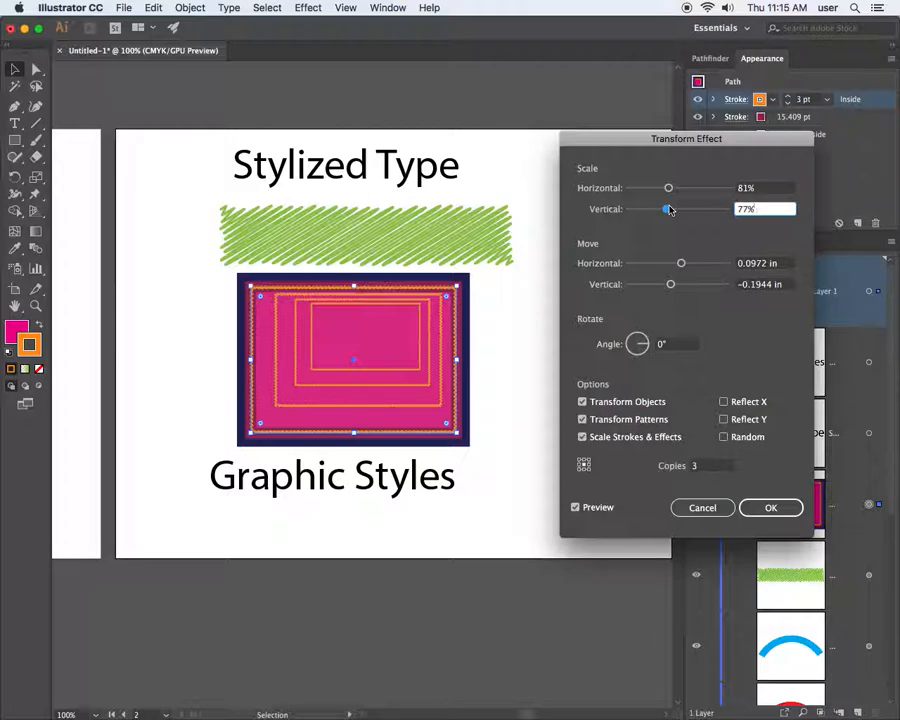
Rotate the orange copies 20°, adjust scale to 86% by 81%, and apply the Transform effect
{"action": "left_click", "coordinate": [648, 343]}
{"action": "left_click_drag", "start_coordinate": [648, 343], "coordinate": [653, 346]}
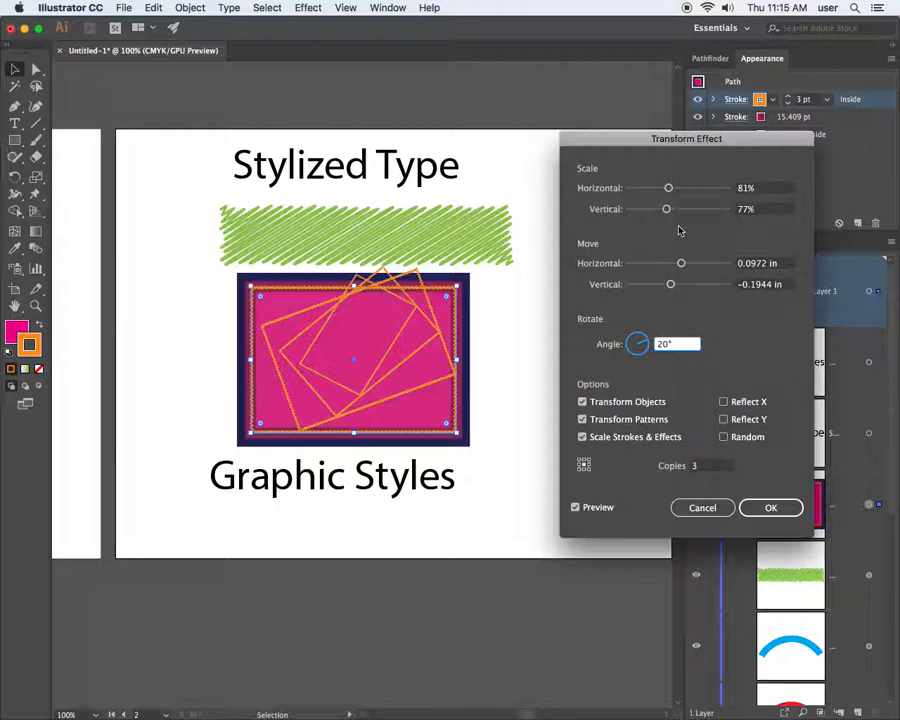
{"action": "mouse_move", "coordinate": [666, 208]}
{"action": "left_mouse_down"}
{"action": "mouse_move", "coordinate": [673, 210]}
{"action": "mouse_move", "coordinate": [670, 193]}
{"action": "left_mouse_up"}
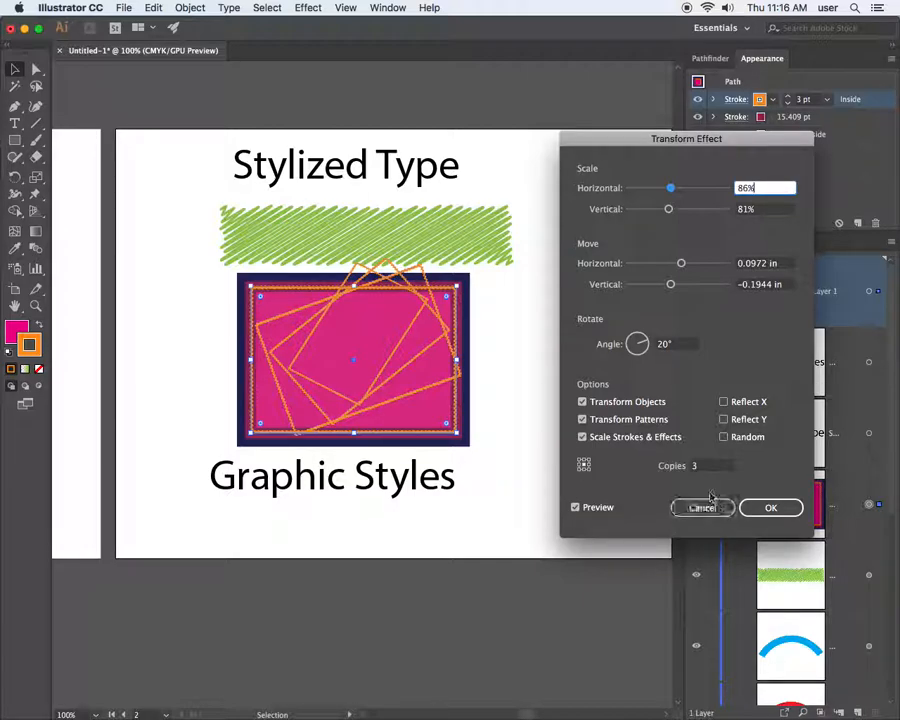
{"action": "left_click", "coordinate": [771, 509]}
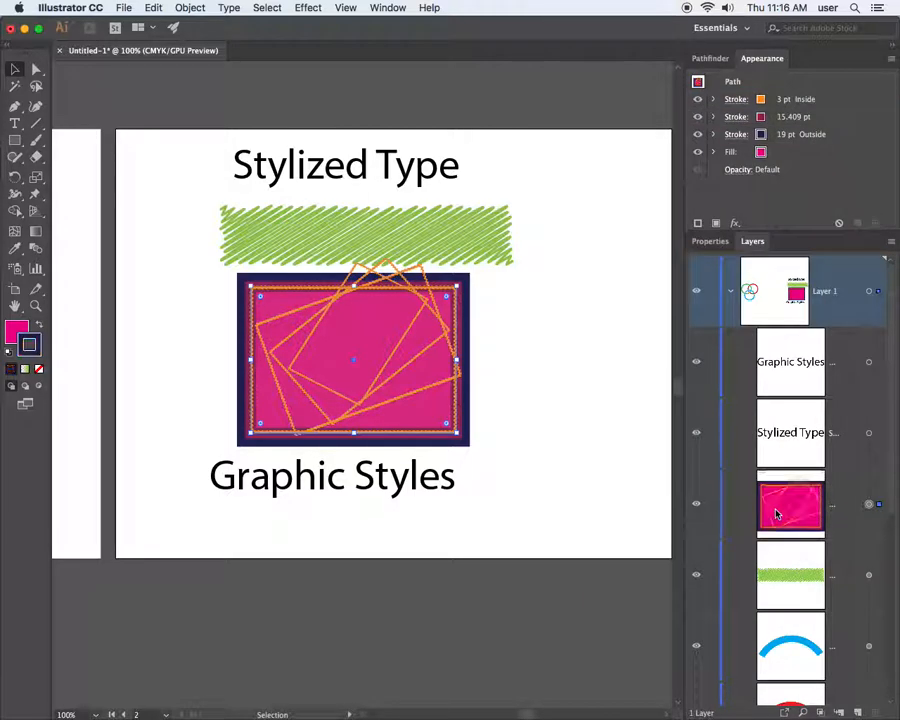
Add a Transform effect to the dark 19 pt outer stroke
{"action": "left_click", "coordinate": [834, 137]}
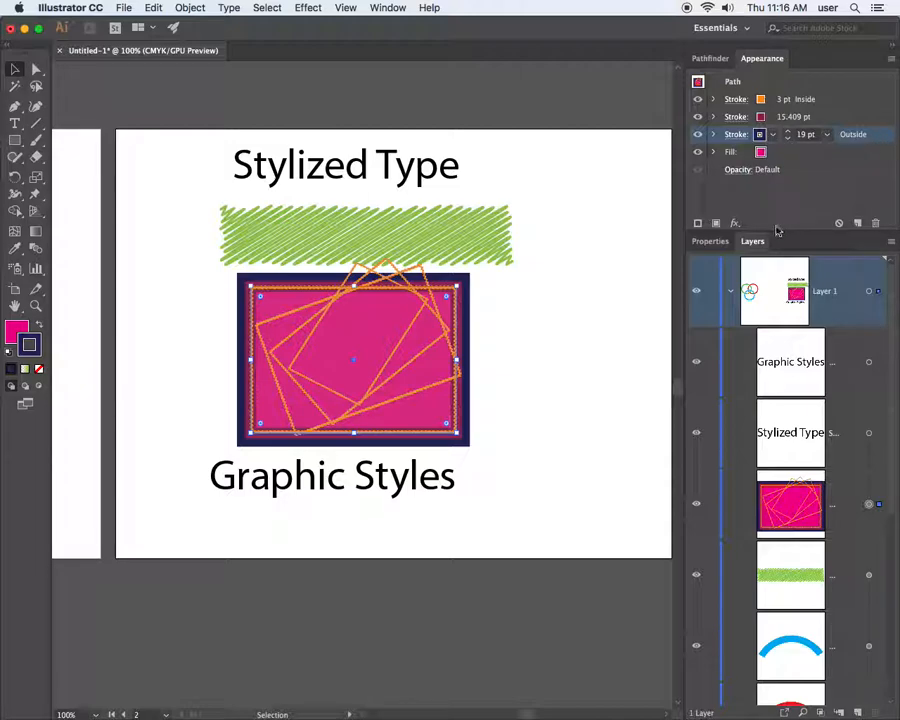
{"action": "left_click", "coordinate": [735, 223]}
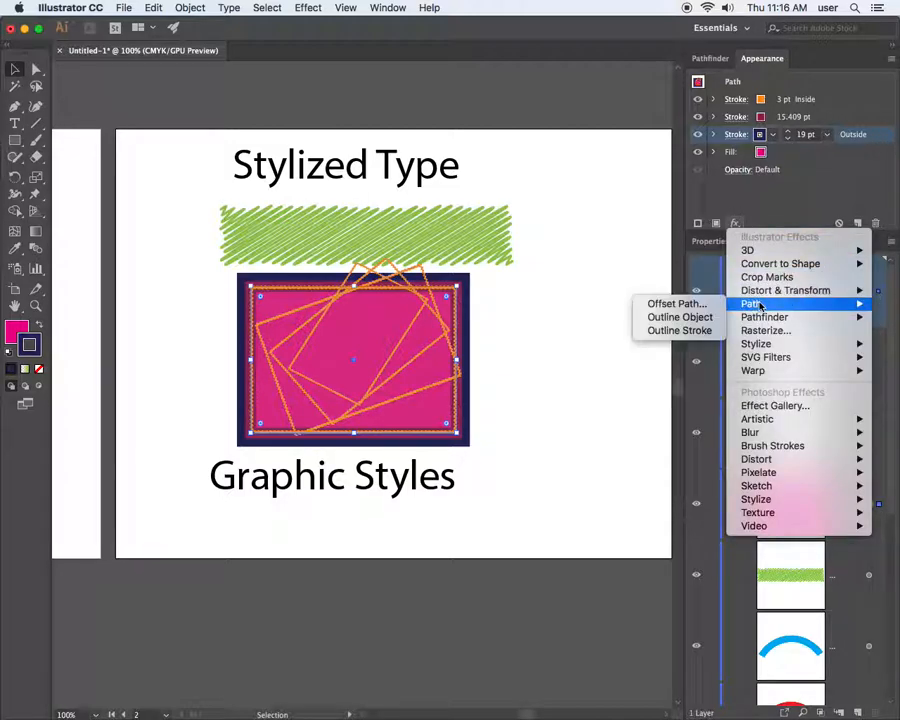
{"action": "mouse_move", "coordinate": [785, 290]}
{"action": "left_click", "coordinate": [702, 333]}
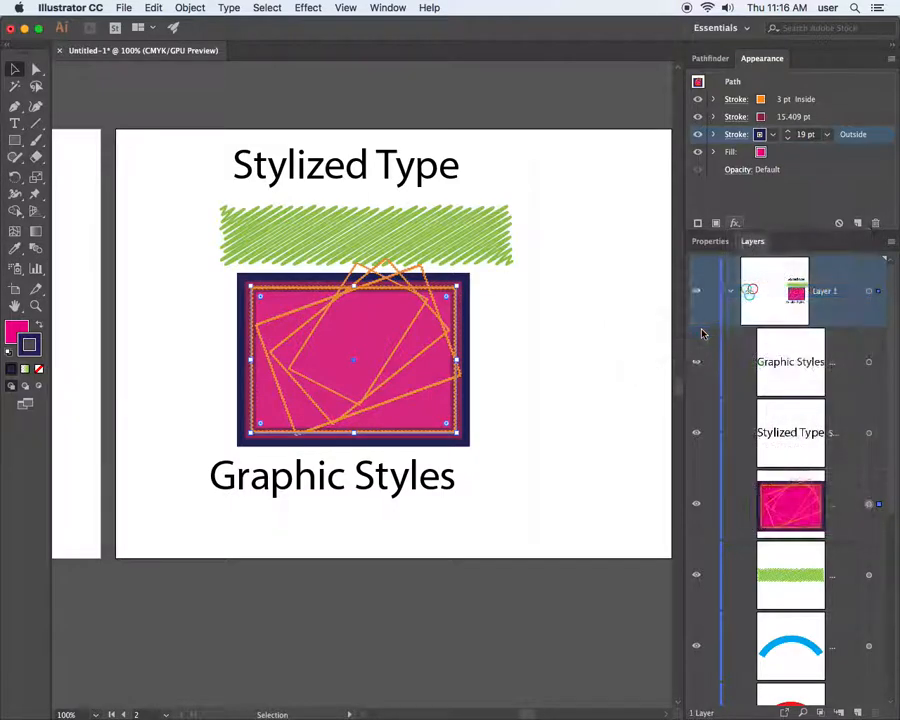
Set the outer stroke's transform to 98% by 97% scale, moved 0.0139 in and 0.0833 in
{"action": "left_click_drag", "start_coordinate": [678, 287], "coordinate": [683, 287]}
{"action": "left_click", "coordinate": [576, 508]}
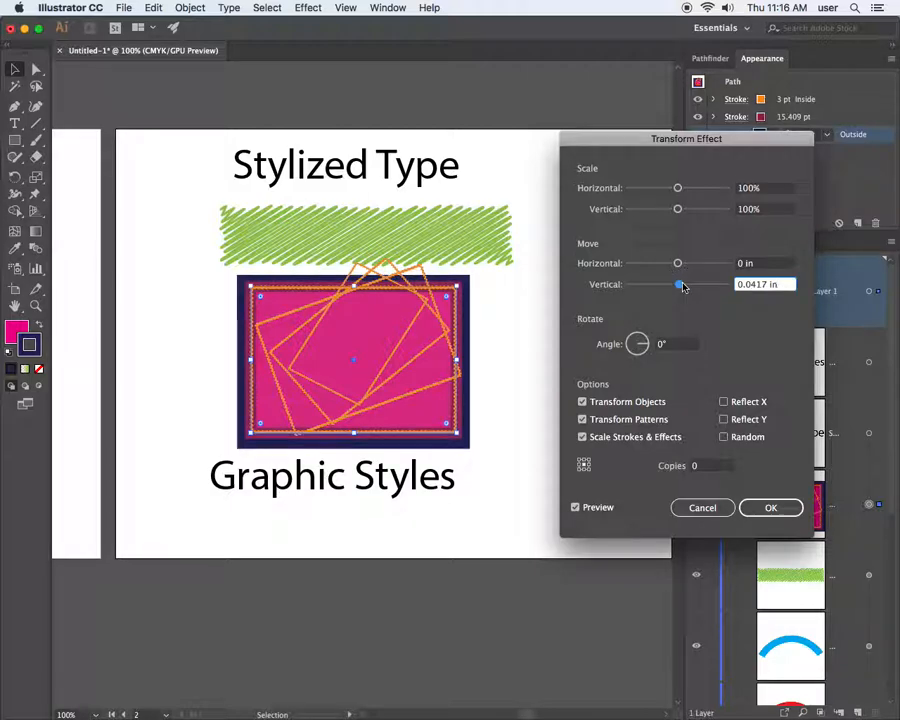
{"action": "left_click_drag", "start_coordinate": [678, 188], "coordinate": [678, 212]}
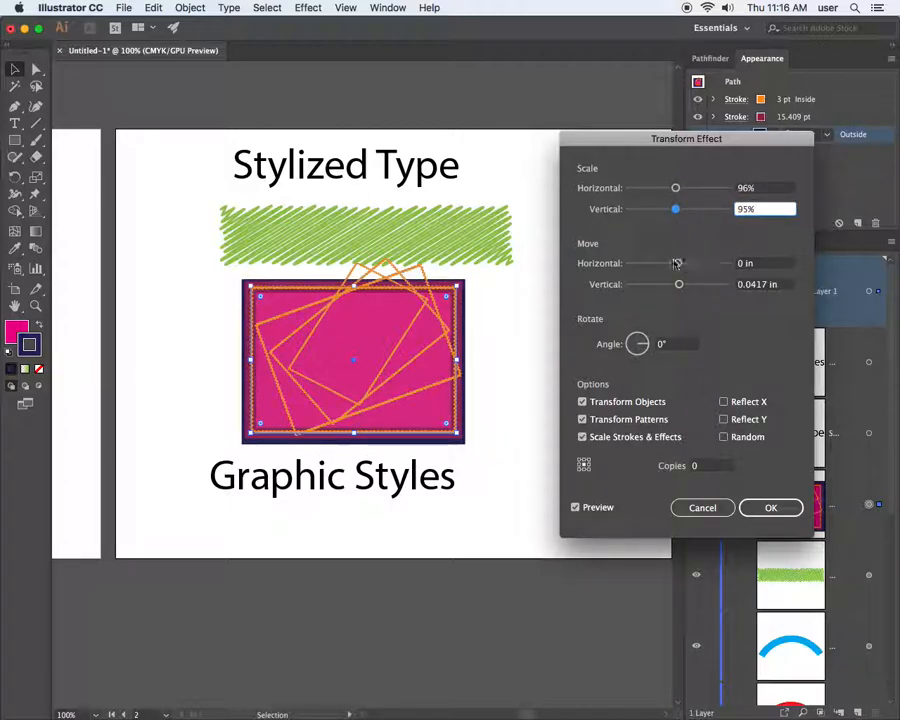
{"action": "mouse_move", "coordinate": [679, 284]}
{"action": "left_mouse_down"}
{"action": "mouse_move", "coordinate": [686, 288]}
{"action": "mouse_move", "coordinate": [681, 263]}
{"action": "left_mouse_up"}
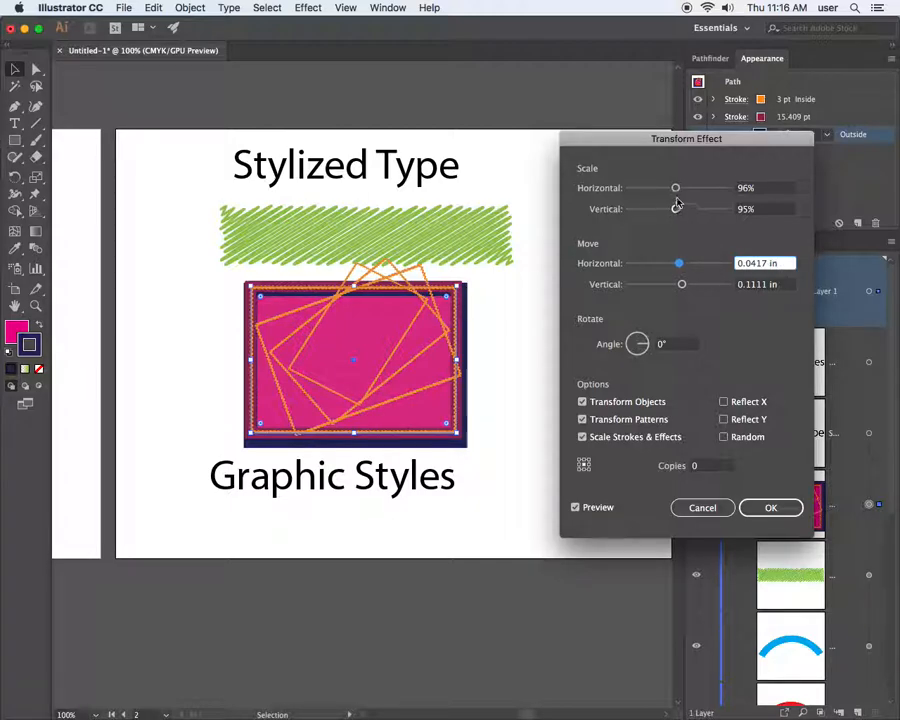
{"action": "left_click_drag", "start_coordinate": [675, 188], "coordinate": [677, 211]}
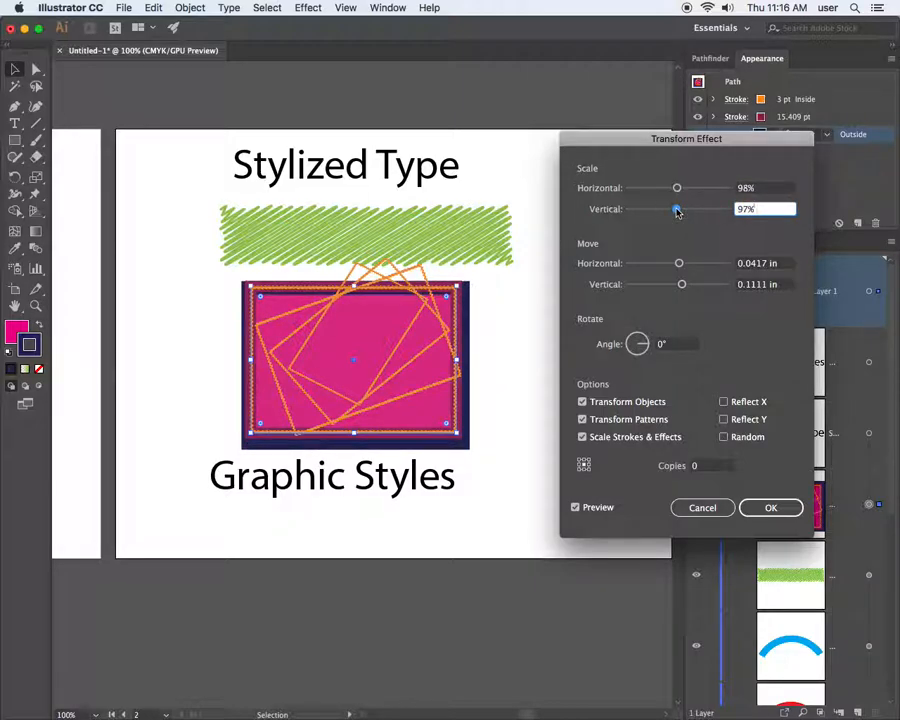
{"action": "left_click_drag", "start_coordinate": [678, 262], "coordinate": [682, 287]}
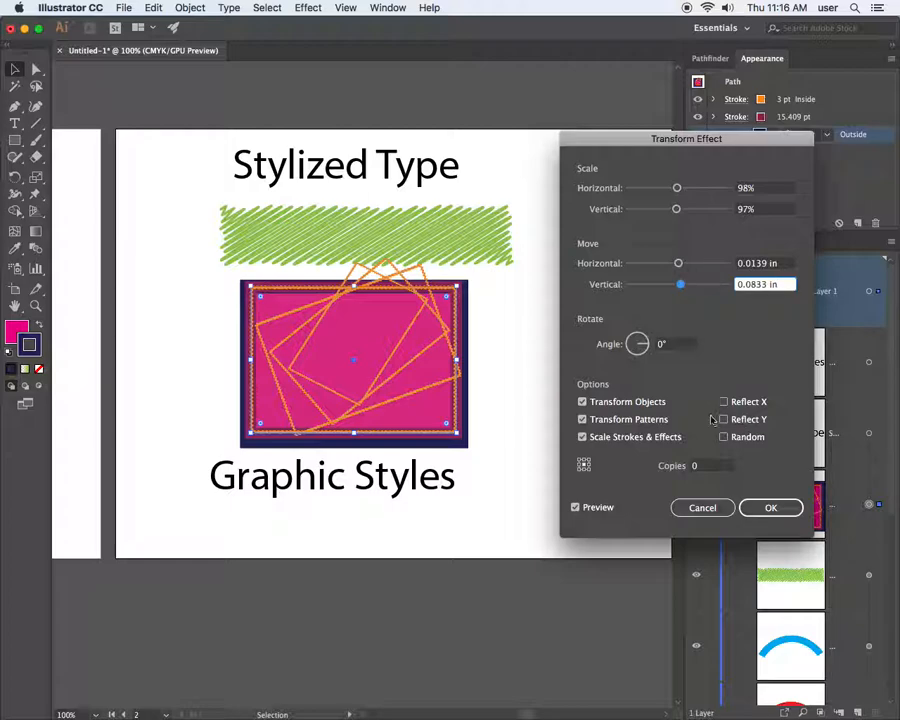
{"action": "left_click", "coordinate": [765, 508]}
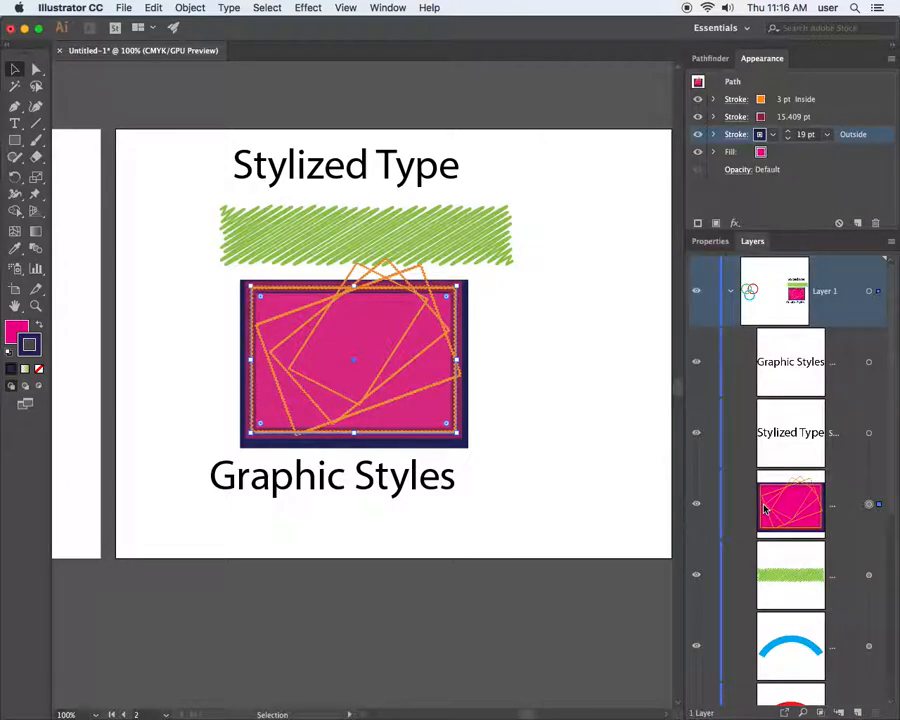
Add a Zig Zag effect to the navy outer stroke with live preview on
{"action": "left_click", "coordinate": [734, 223]}
{"action": "mouse_move", "coordinate": [760, 291]}
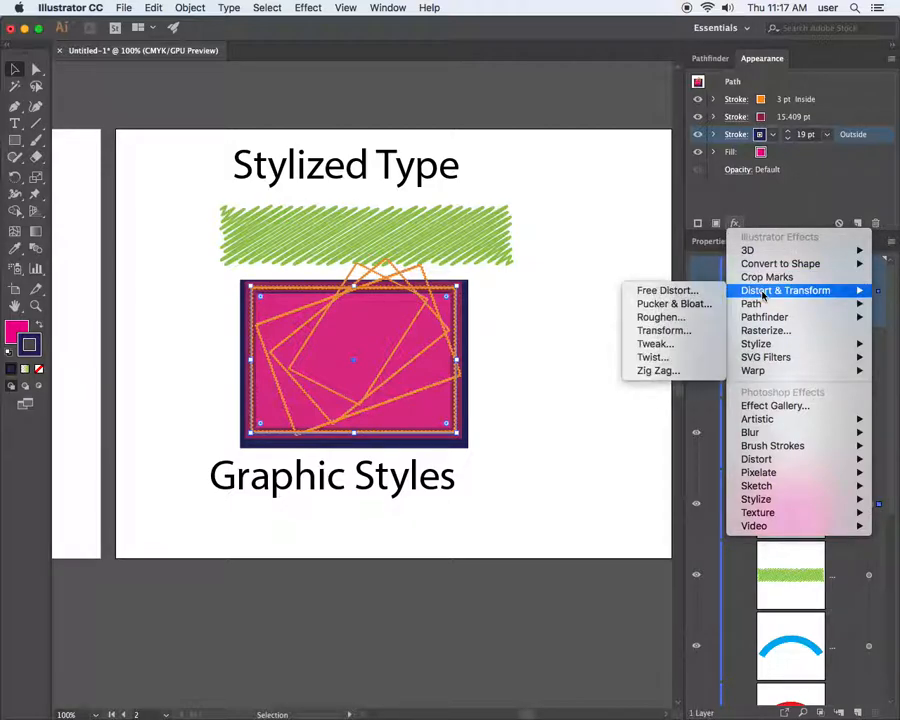
{"action": "left_click", "coordinate": [686, 372]}
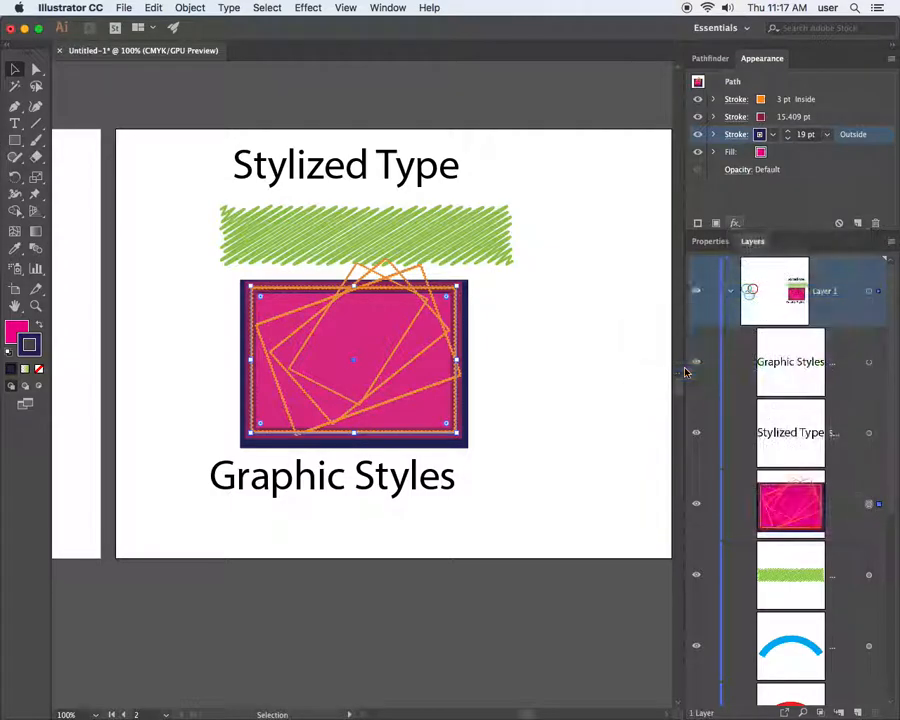
{"action": "left_click", "coordinate": [322, 447]}
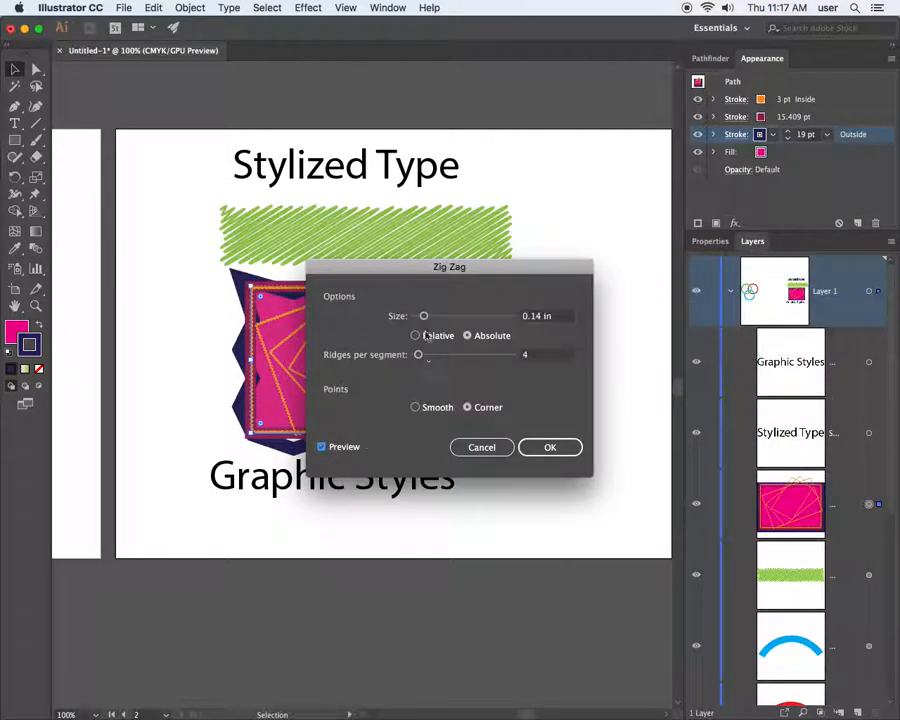
{"action": "left_click_drag", "start_coordinate": [411, 266], "coordinate": [578, 164]}
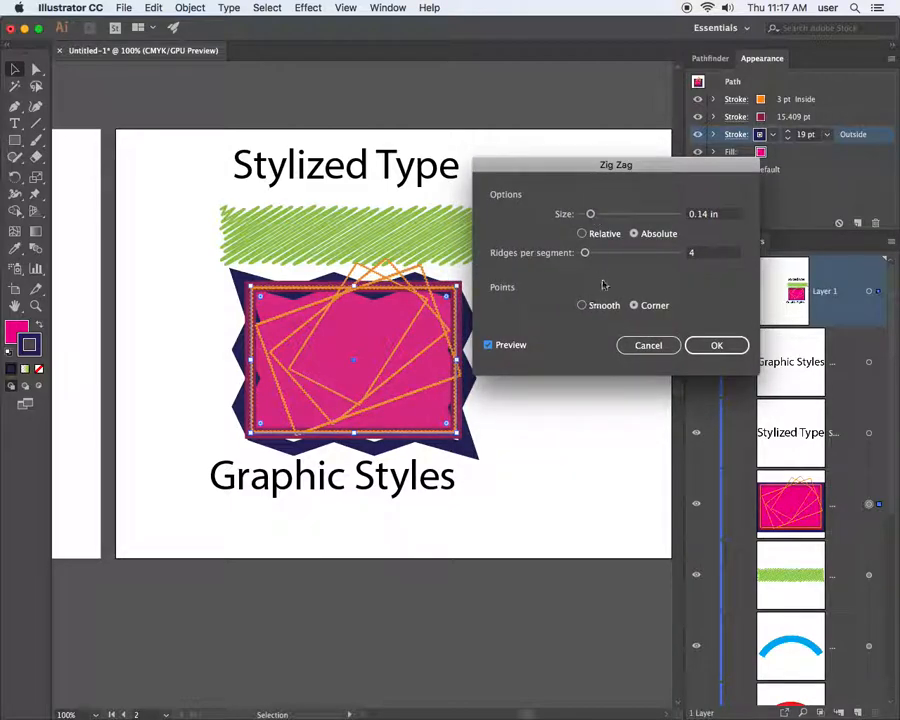
Set the Zig Zag to 0.04 in Absolute, 15 ridges, Smooth points, and confirm
{"action": "left_click", "coordinate": [582, 234]}
{"action": "left_click_drag", "start_coordinate": [587, 251], "coordinate": [586, 218]}
{"action": "left_click", "coordinate": [583, 305]}
{"action": "left_click", "coordinate": [633, 233]}
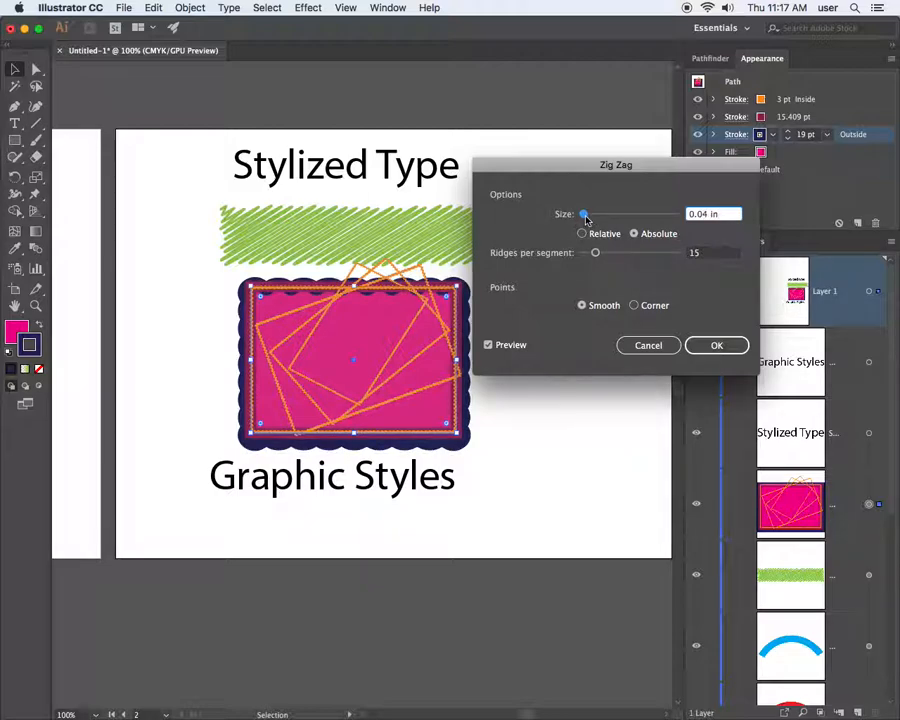
{"action": "left_click", "coordinate": [583, 234]}
{"action": "left_click", "coordinate": [633, 234]}
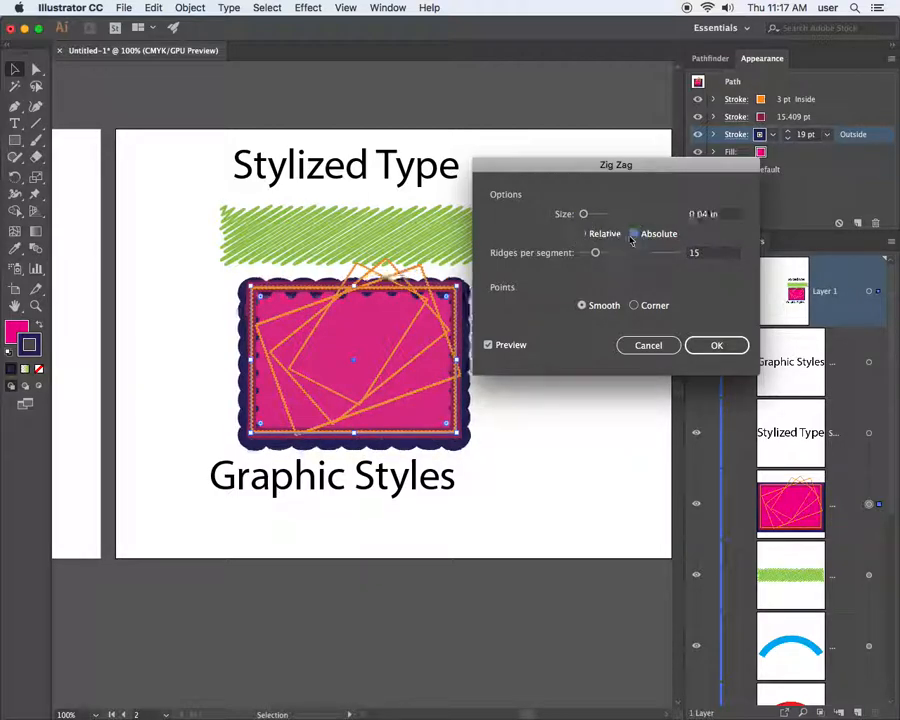
{"action": "left_click", "coordinate": [634, 306]}
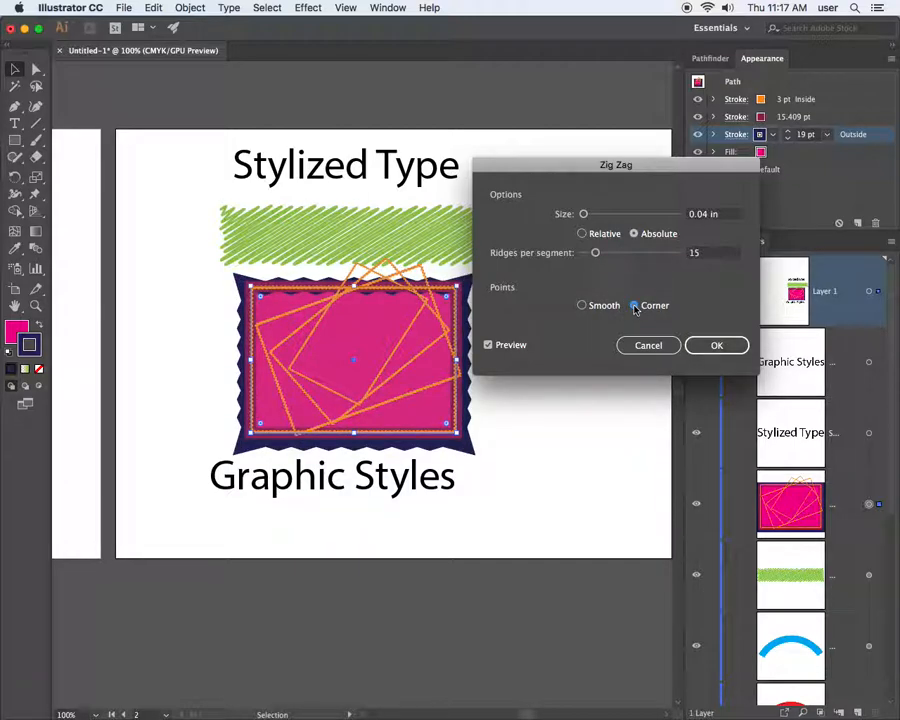
{"action": "left_click", "coordinate": [584, 306]}
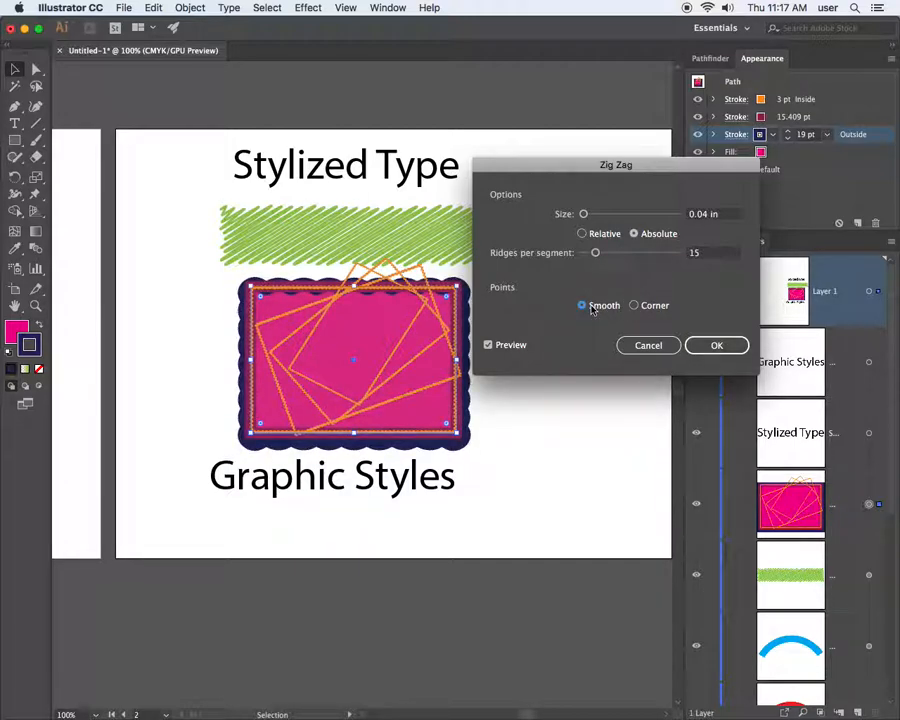
{"action": "left_click", "coordinate": [709, 346]}
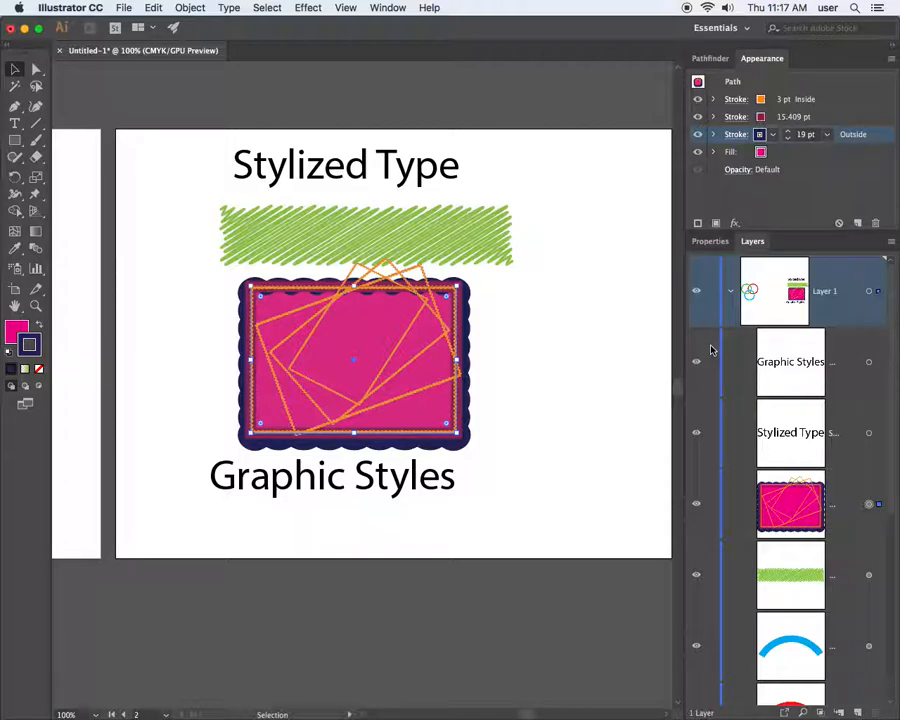
Check the artwork in Outline view, then shift the scalloped rectangle left over the title
{"action": "key", "text": "super+y"}
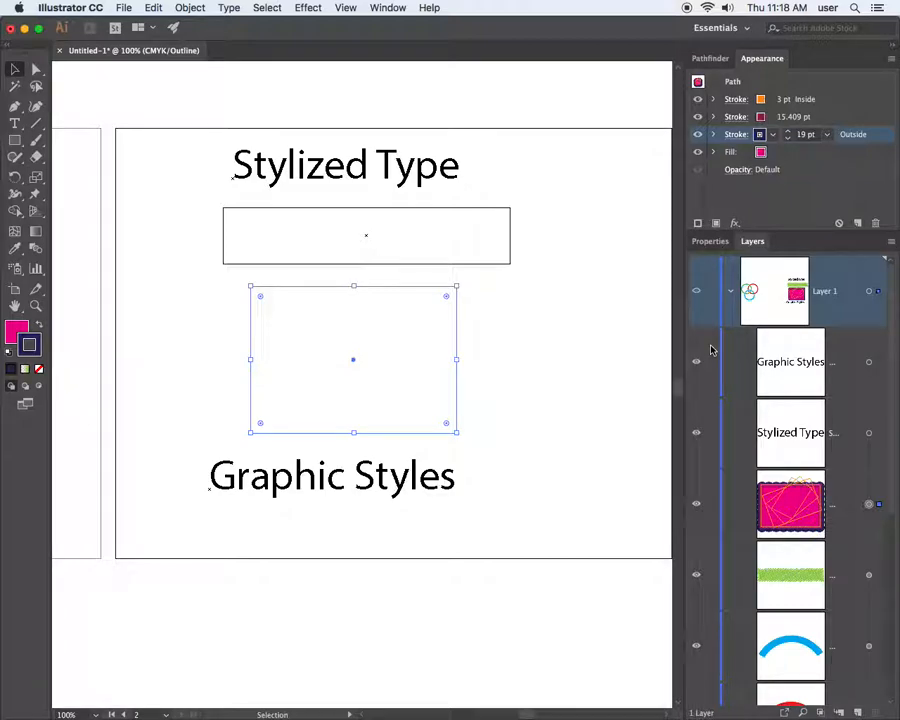
{"action": "key", "text": "ctrl+y"}
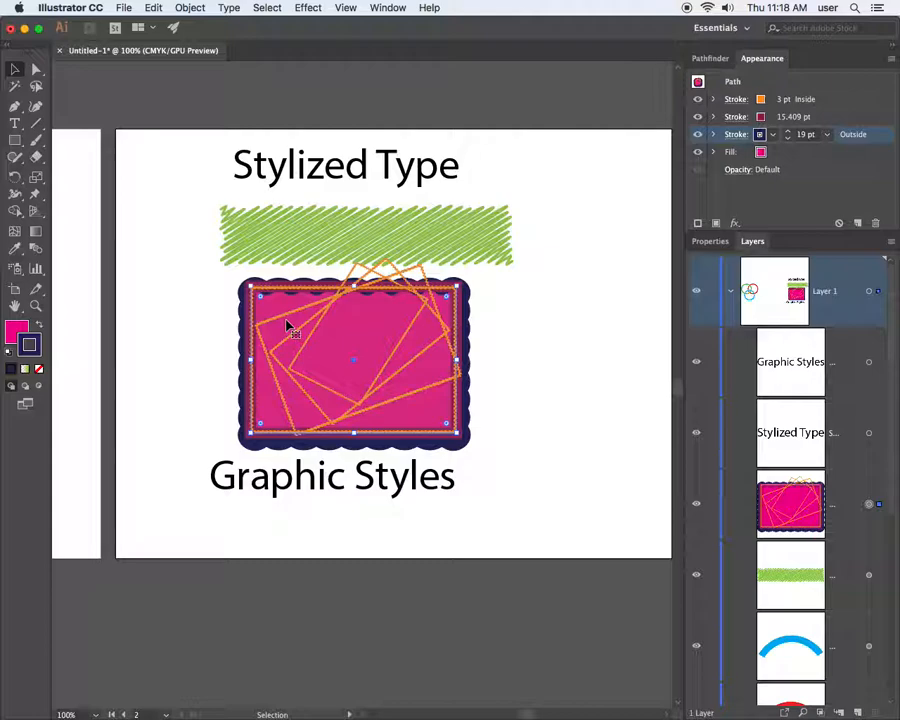
{"action": "left_click_drag", "start_coordinate": [415, 337], "coordinate": [329, 333]}
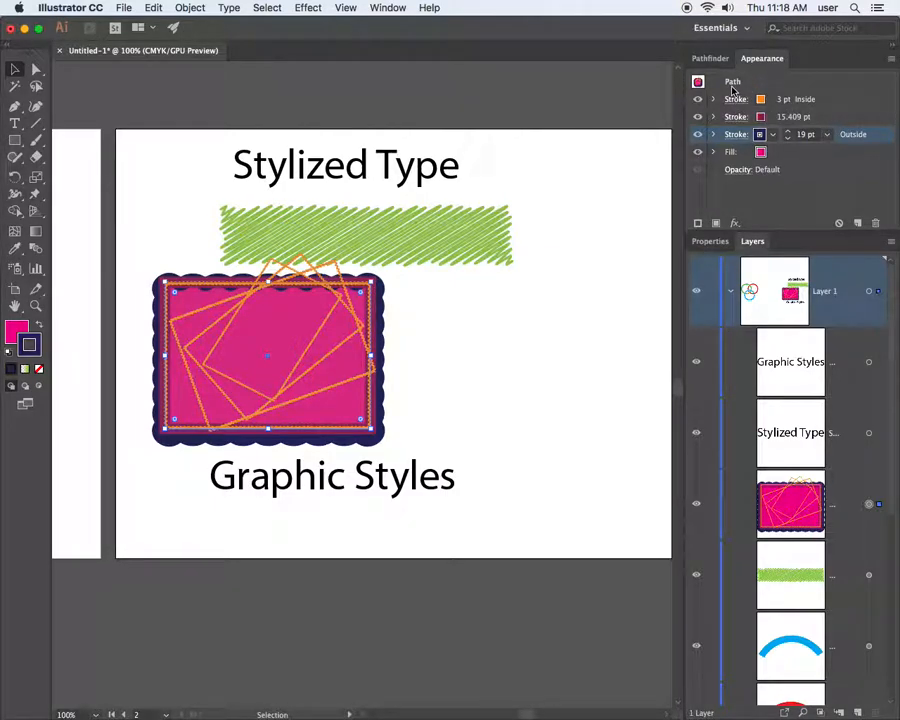
{"action": "left_click_drag", "start_coordinate": [277, 336], "coordinate": [335, 345]}
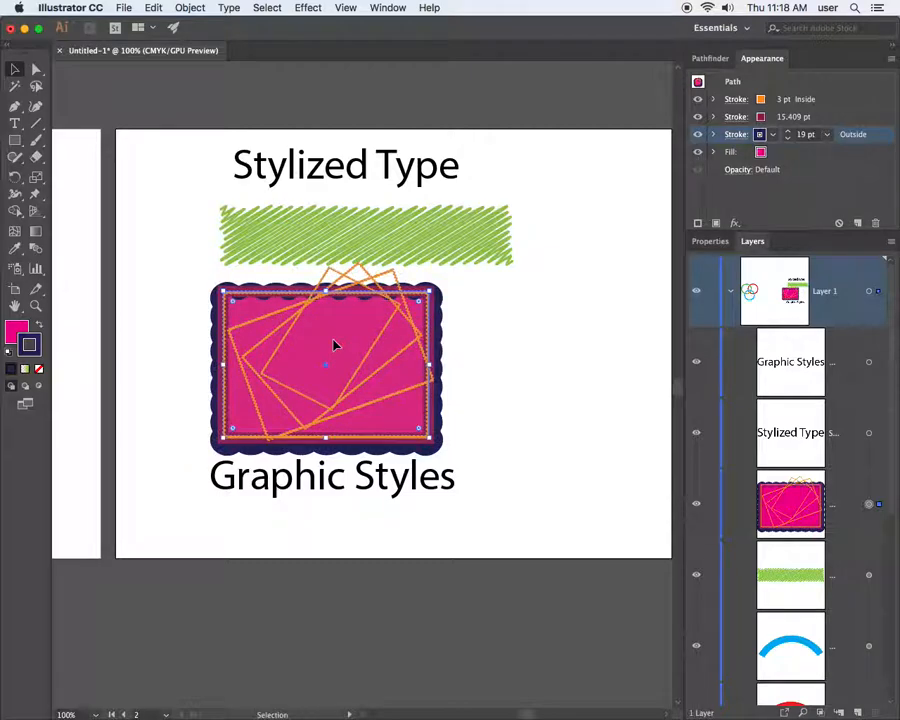
Target the whole Path appearance and float the Graphic Styles panel over the canvas
{"action": "left_click", "coordinate": [699, 84]}
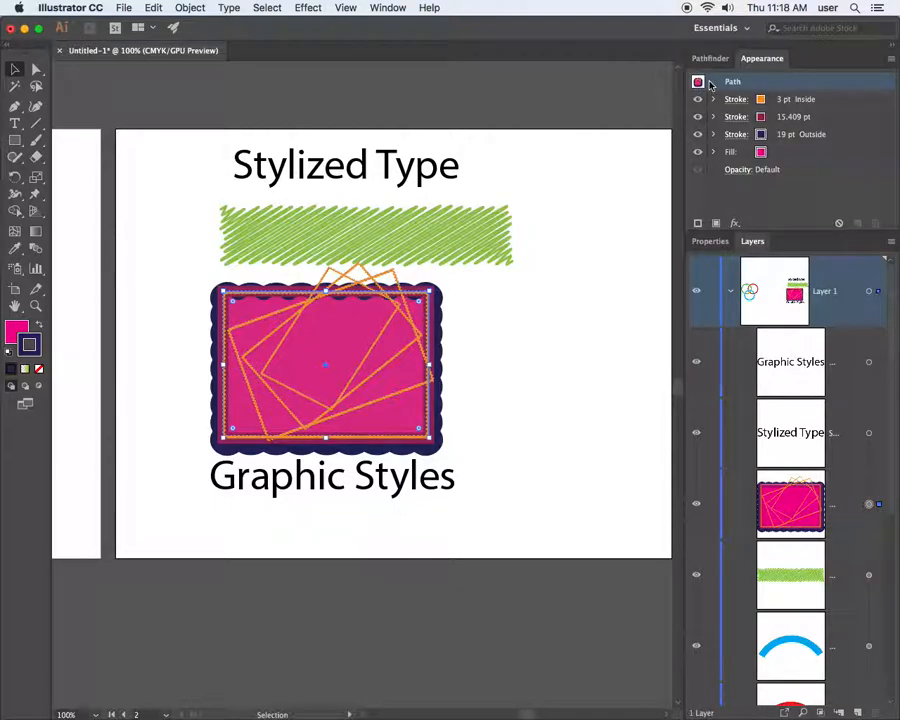
{"action": "left_click", "coordinate": [404, 7]}
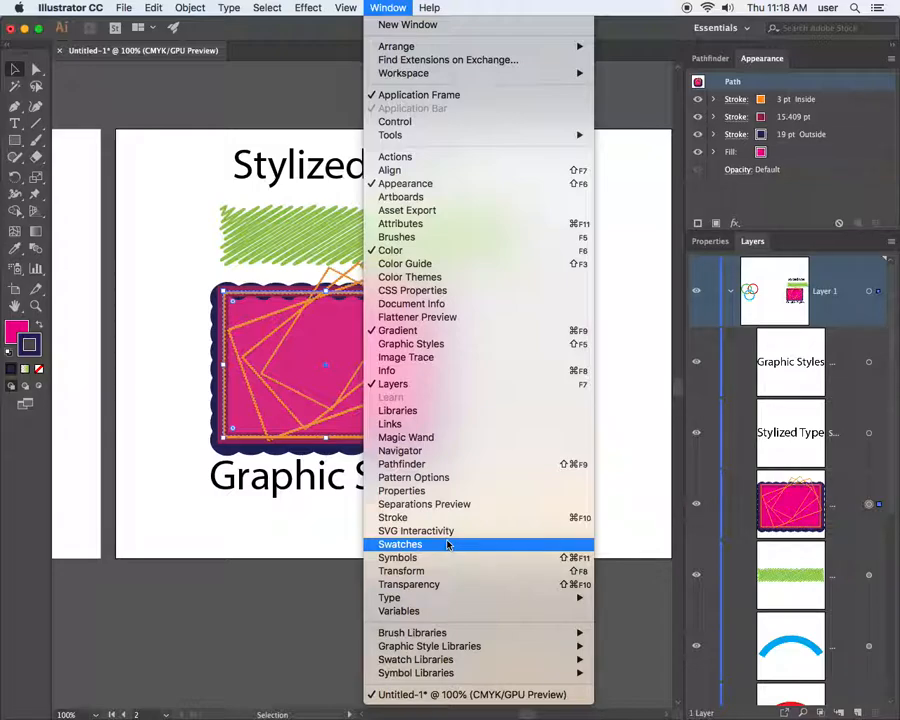
{"action": "left_click", "coordinate": [458, 345]}
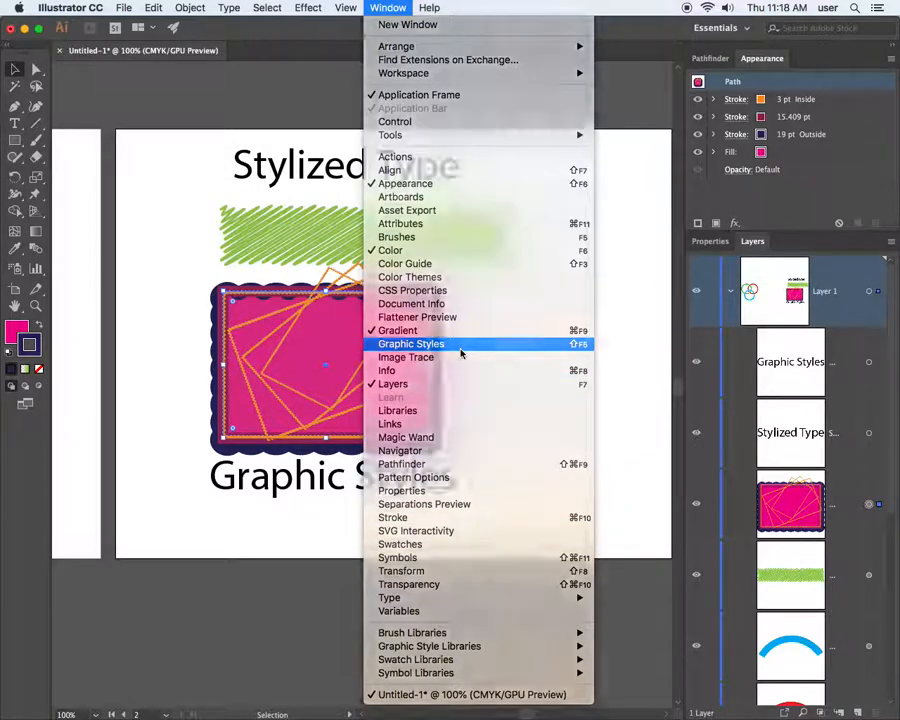
{"action": "left_click_drag", "start_coordinate": [803, 58], "coordinate": [505, 111]}
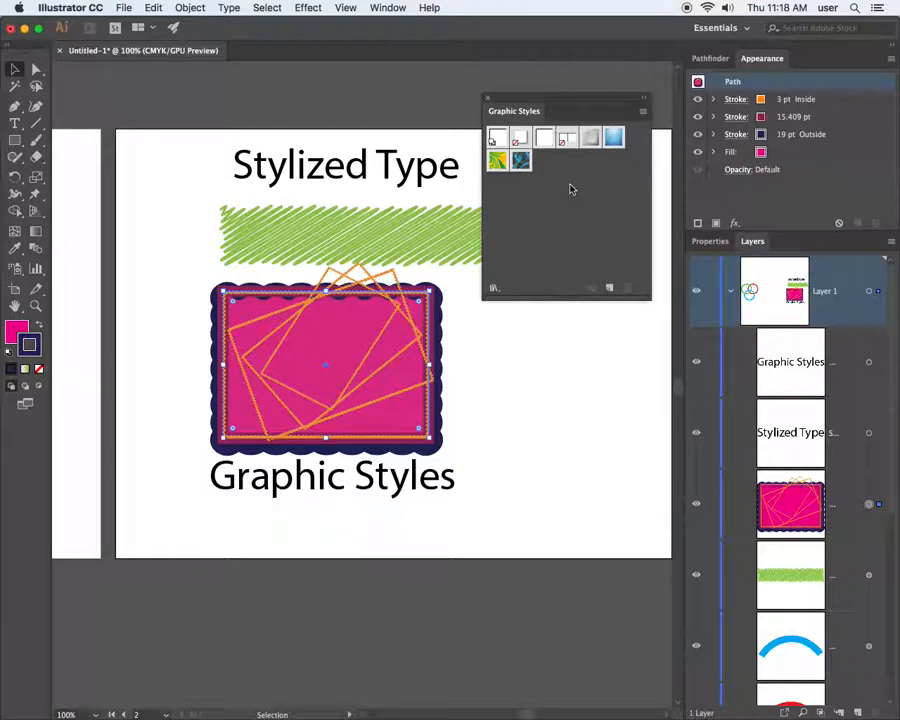
Save the rectangle's look as a new graphic style and draw a star to its right
{"action": "left_click", "coordinate": [611, 290]}
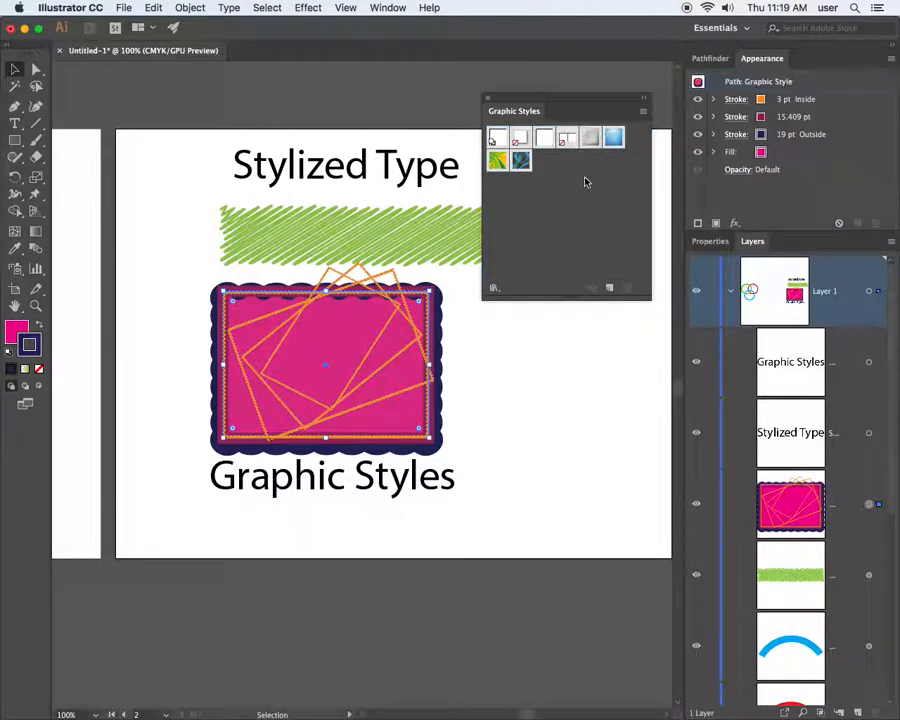
{"action": "left_click_drag", "start_coordinate": [515, 97], "coordinate": [161, 77]}
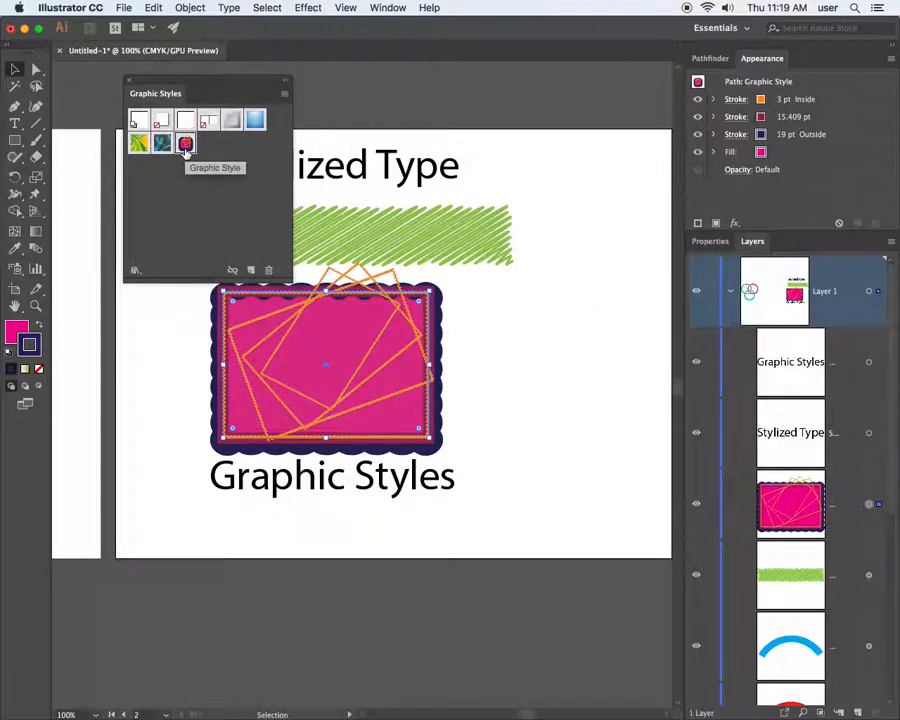
{"action": "left_click", "coordinate": [15, 141]}
{"action": "left_click_drag", "start_coordinate": [30, 148], "coordinate": [75, 207]}
{"action": "left_click_drag", "start_coordinate": [532, 318], "coordinate": [577, 405]}
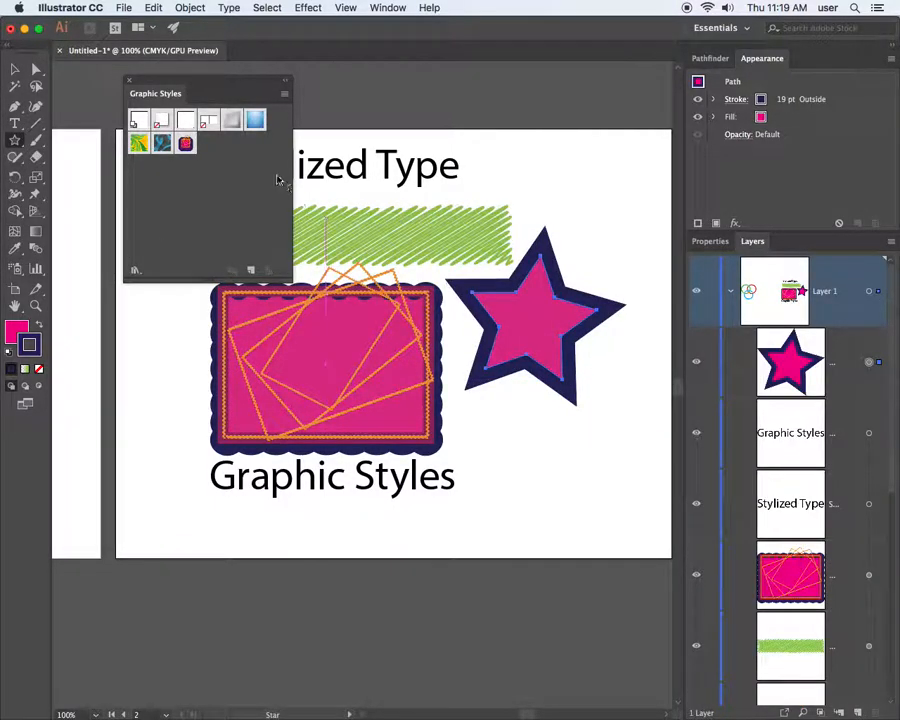
Apply the new style to the star, delete the star, and reselect the styled rectangle's Graphic Style row
{"action": "left_click", "coordinate": [185, 145]}
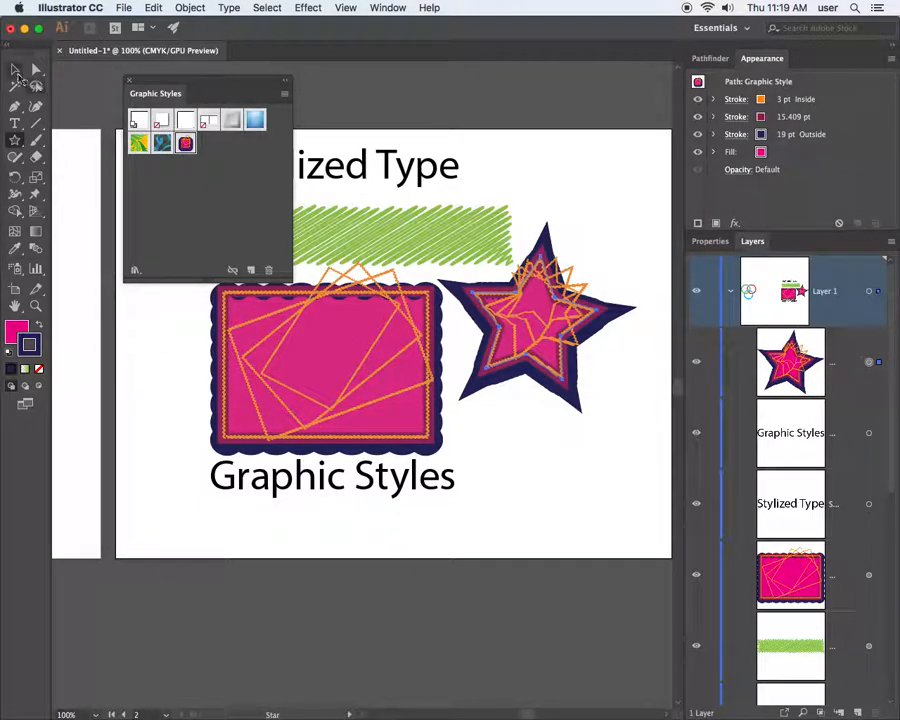
{"action": "left_click", "coordinate": [15, 69]}
{"action": "left_click_drag", "start_coordinate": [535, 328], "coordinate": [565, 378]}
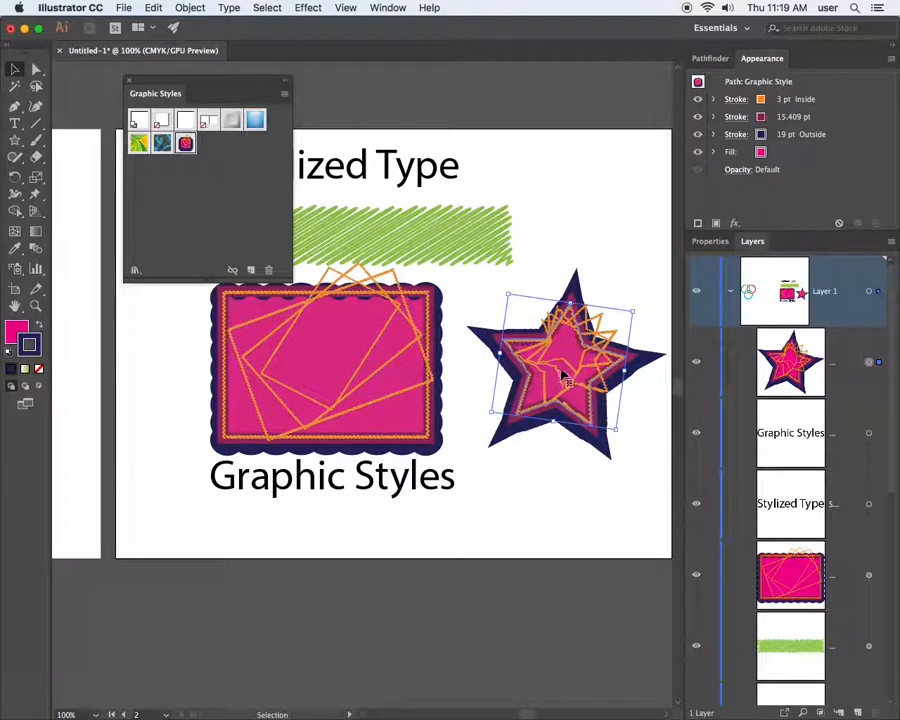
{"action": "key", "text": "Delete"}
{"action": "left_click", "coordinate": [359, 346]}
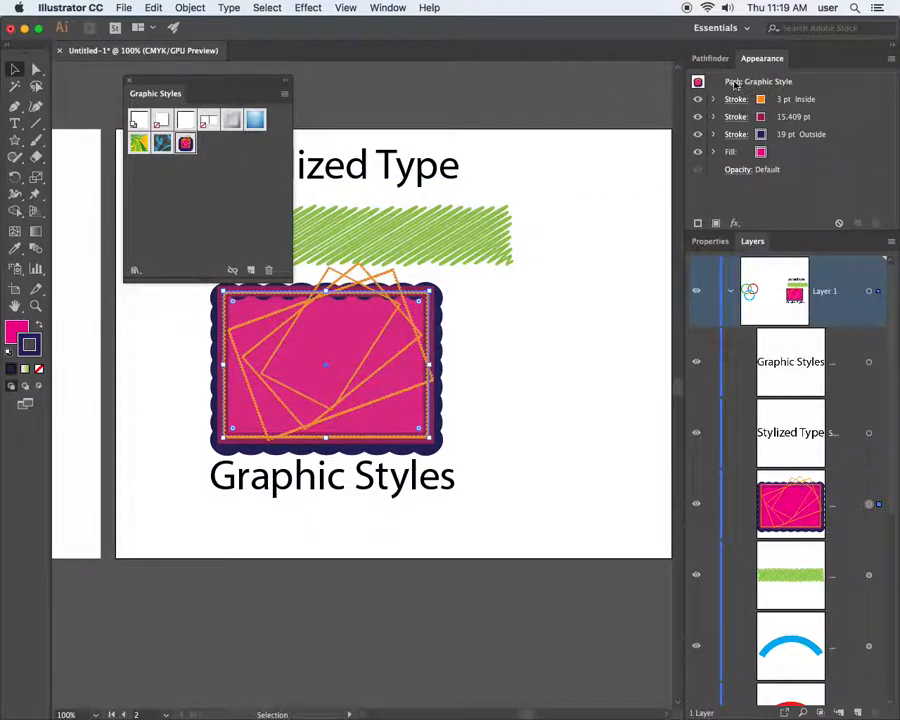
{"action": "left_click", "coordinate": [703, 88]}
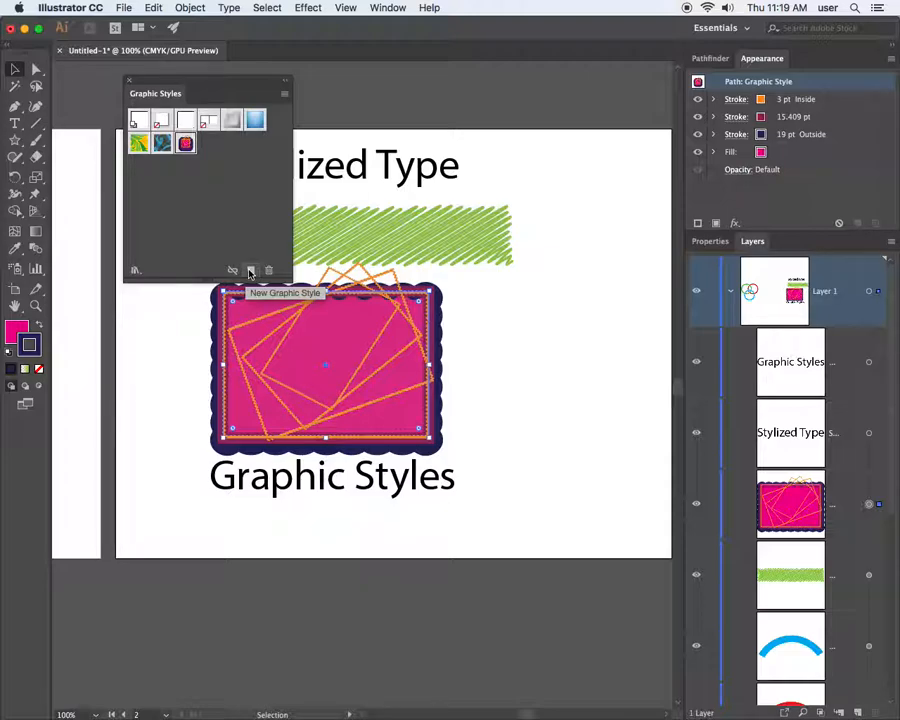
Draw a circle right of the rectangle and apply the new graphic style to it
{"action": "left_click_drag", "start_coordinate": [15, 140], "coordinate": [70, 174]}
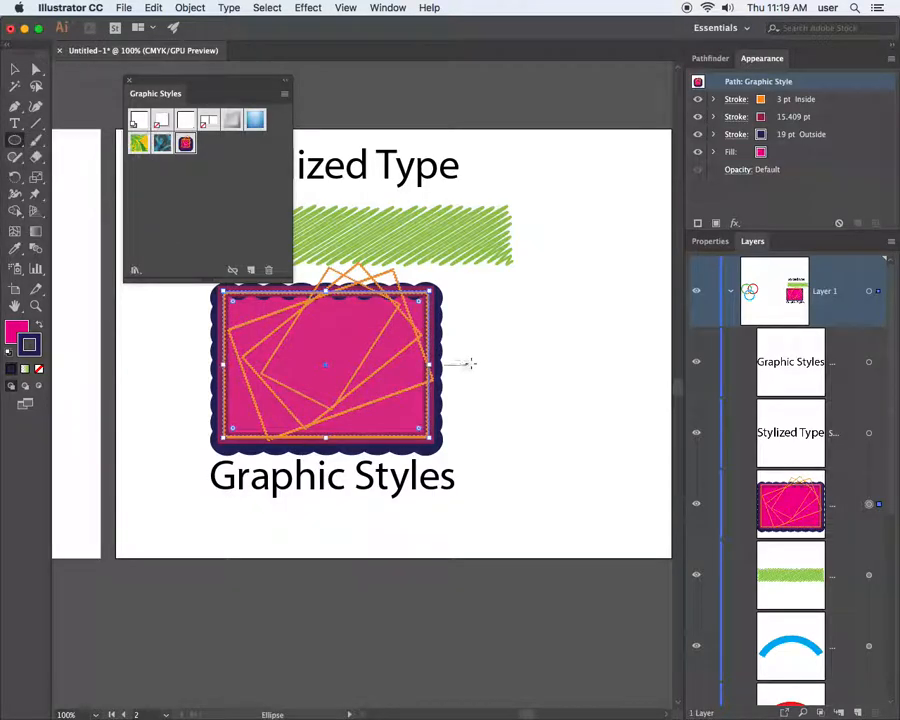
{"action": "left_click_drag", "start_coordinate": [505, 327], "coordinate": [639, 460]}
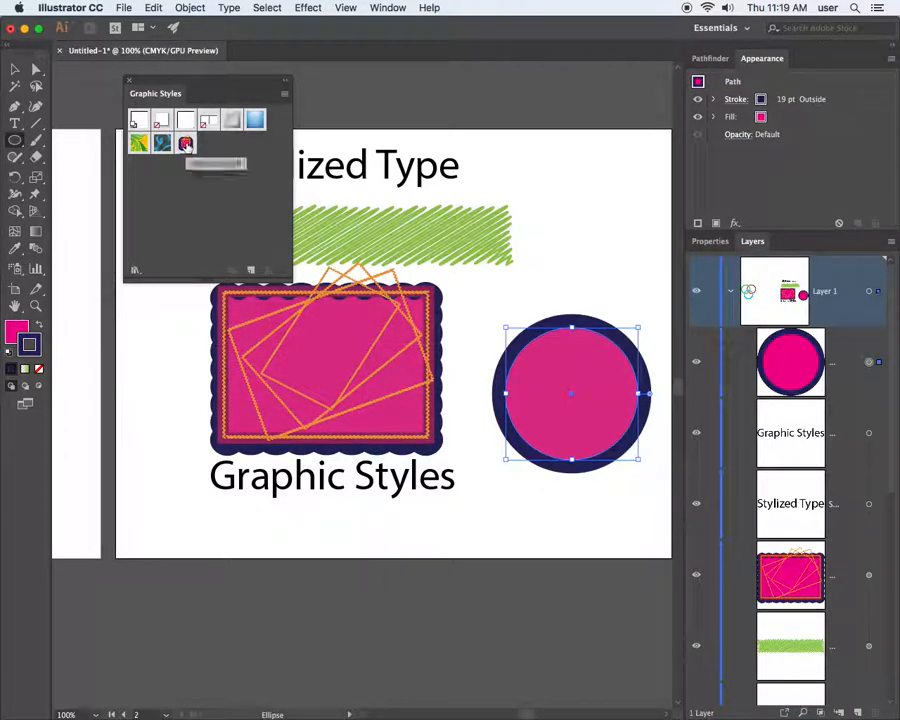
{"action": "left_click", "coordinate": [186, 145]}
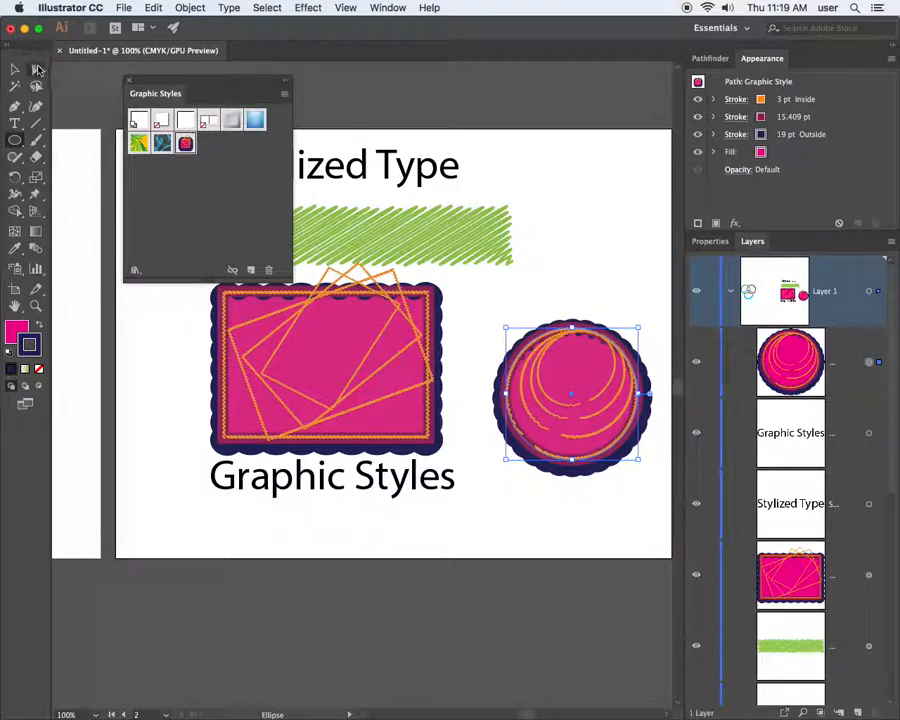
Enlarge and reposition the styled circle, then move the Graphic Styles text lower
{"action": "left_click", "coordinate": [14, 70]}
{"action": "left_click", "coordinate": [571, 263]}
{"action": "left_click_drag", "start_coordinate": [565, 342], "coordinate": [544, 321]}
{"action": "left_click_drag", "start_coordinate": [617, 305], "coordinate": [644, 281]}
{"action": "left_click_drag", "start_coordinate": [597, 326], "coordinate": [577, 364]}
{"action": "left_click", "coordinate": [589, 237]}
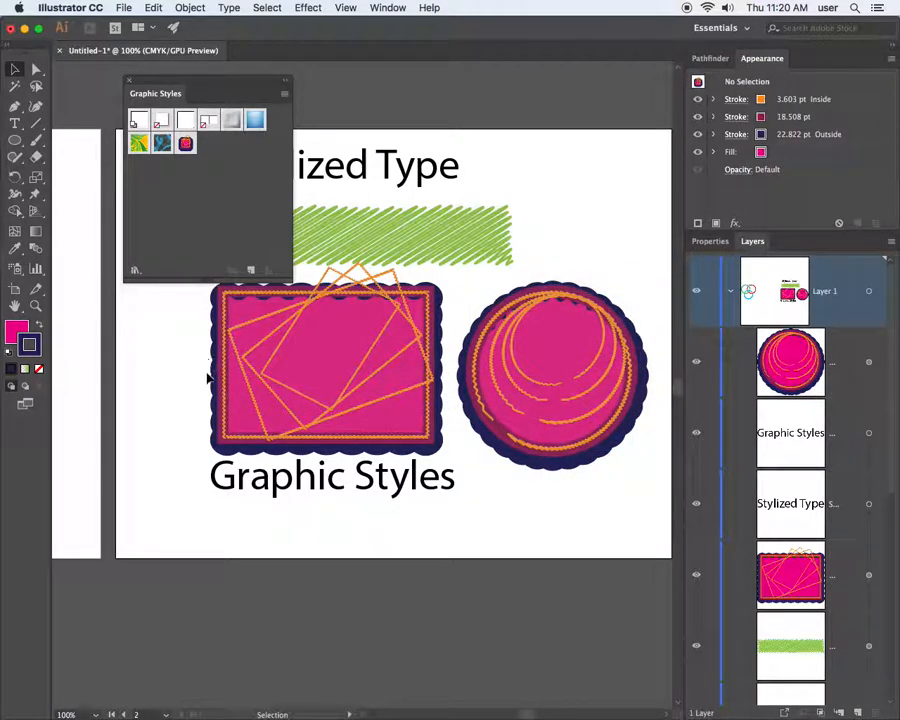
{"action": "left_click_drag", "start_coordinate": [295, 488], "coordinate": [302, 516]}
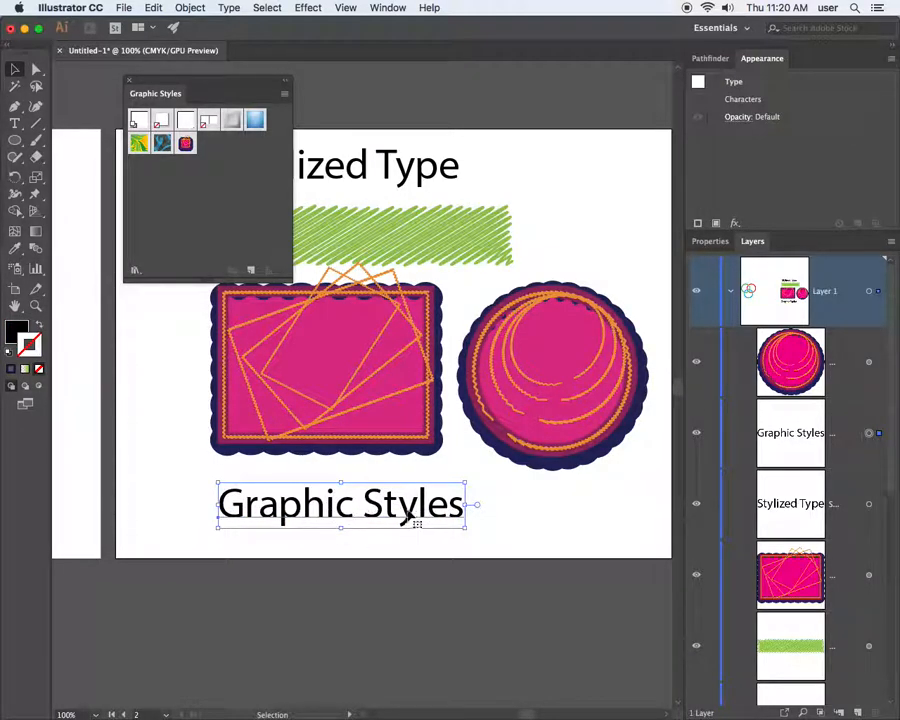
Scale the 'Graphic Styles' text larger and apply the pink multi-stroke starburst style
{"action": "left_click_drag", "start_coordinate": [462, 530], "coordinate": [530, 545]}
{"action": "left_click_drag", "start_coordinate": [414, 528], "coordinate": [387, 524]}
{"action": "left_click", "coordinate": [185, 144]}
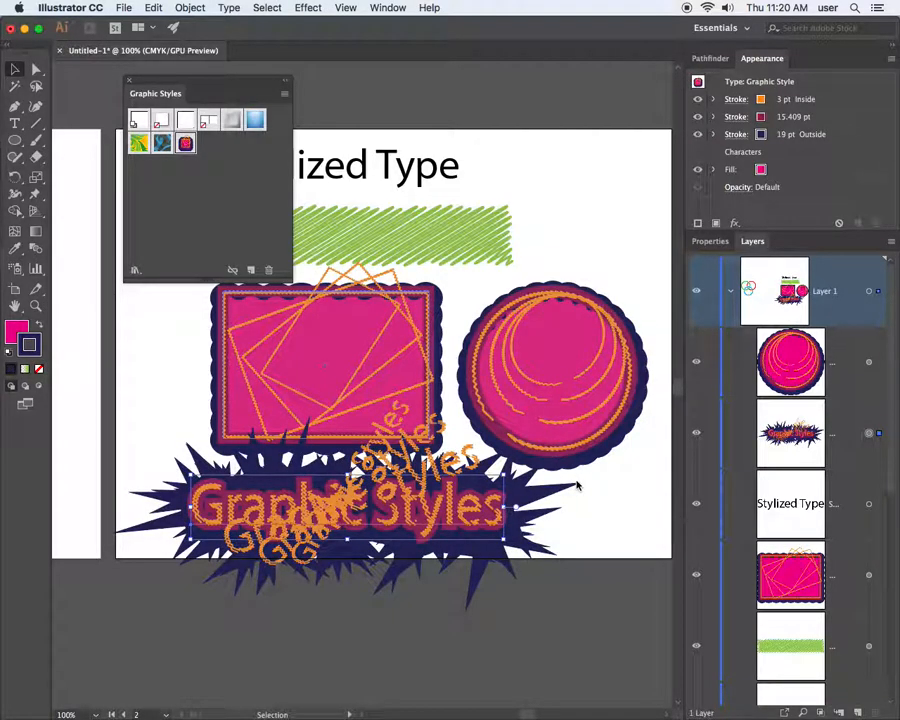
{"action": "left_click", "coordinate": [388, 8]}
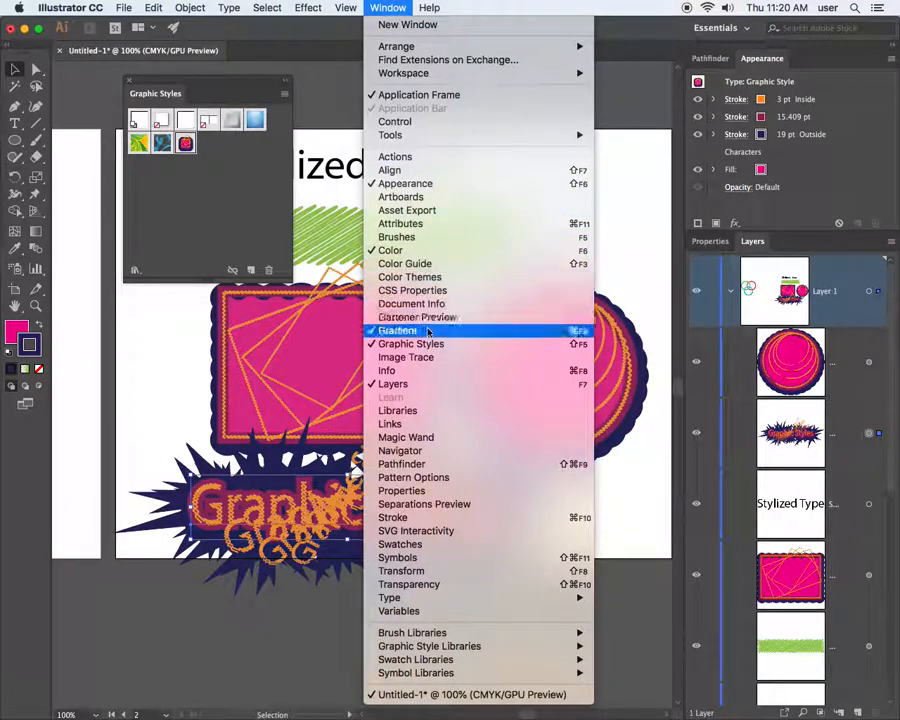
Drop the styled title lower and left, and slide the pink rectangle further left
{"action": "left_click", "coordinate": [388, 8]}
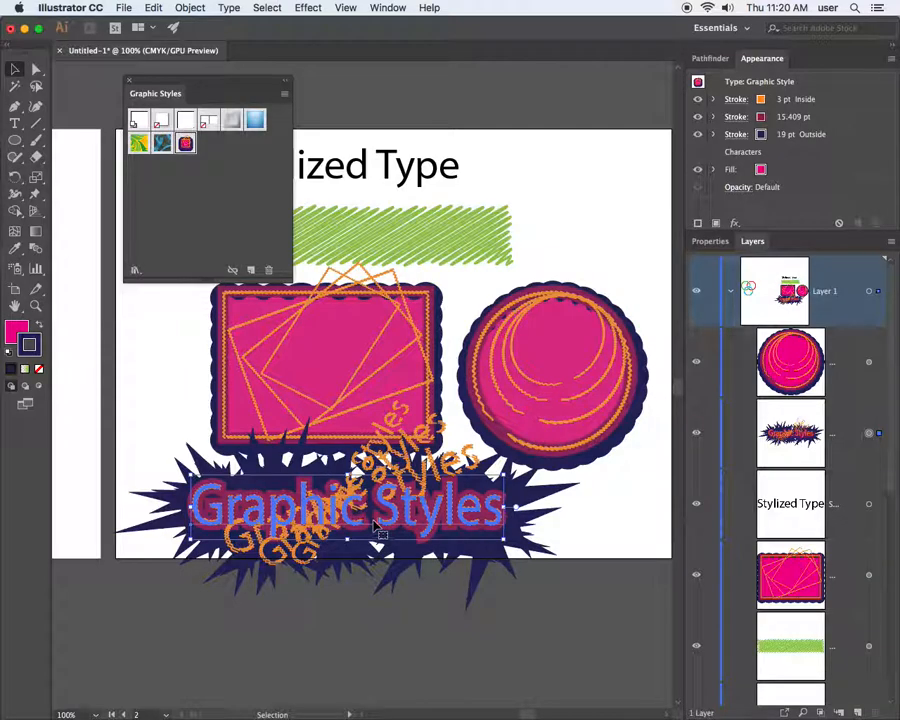
{"action": "left_click_drag", "start_coordinate": [380, 512], "coordinate": [355, 545]}
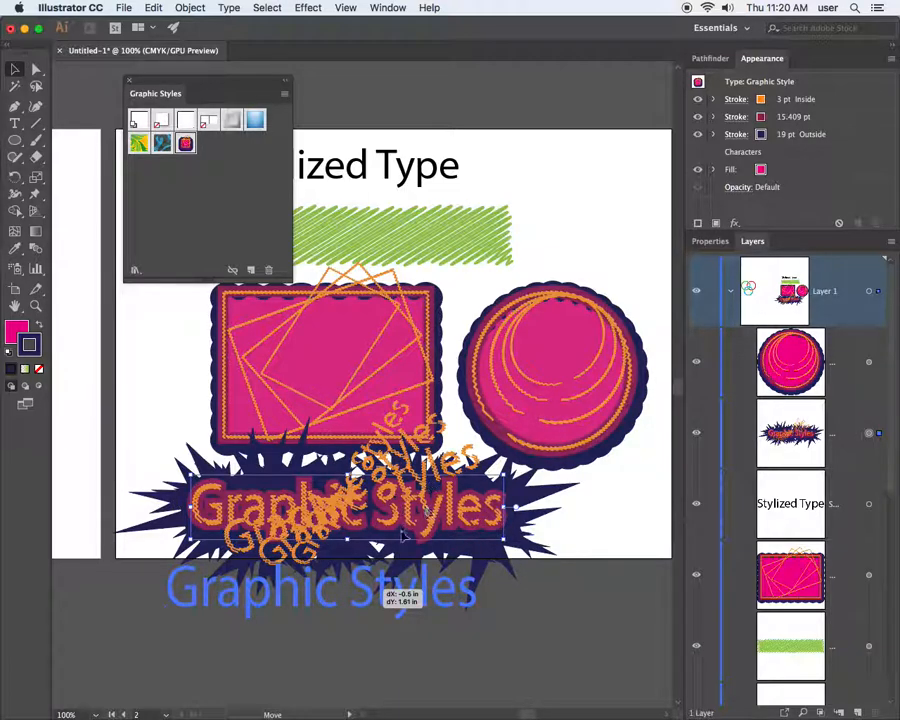
{"action": "left_click_drag", "start_coordinate": [392, 527], "coordinate": [391, 522]}
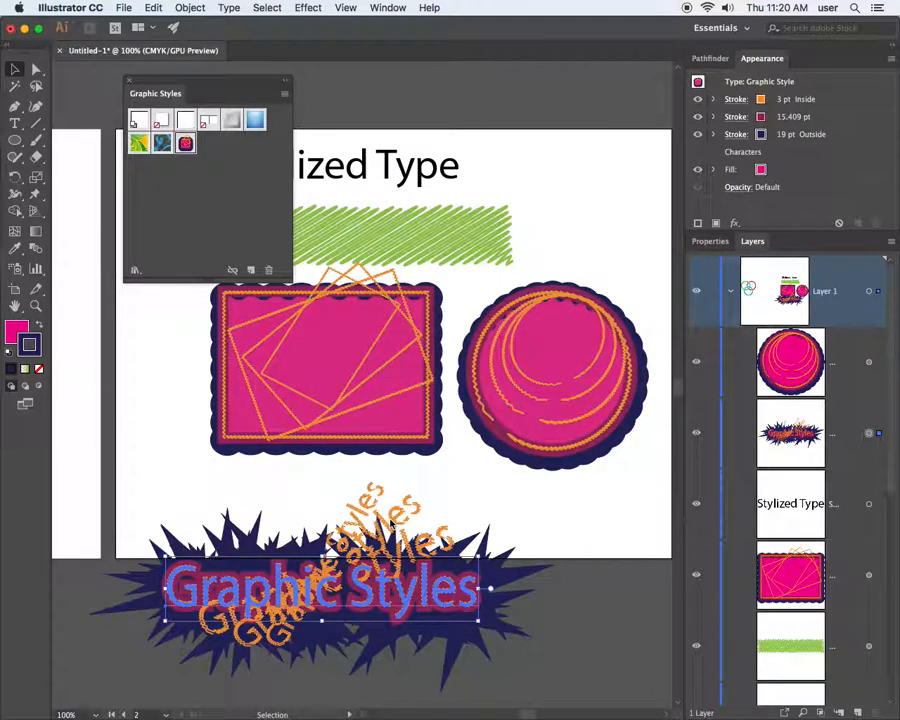
{"action": "left_click", "coordinate": [563, 557]}
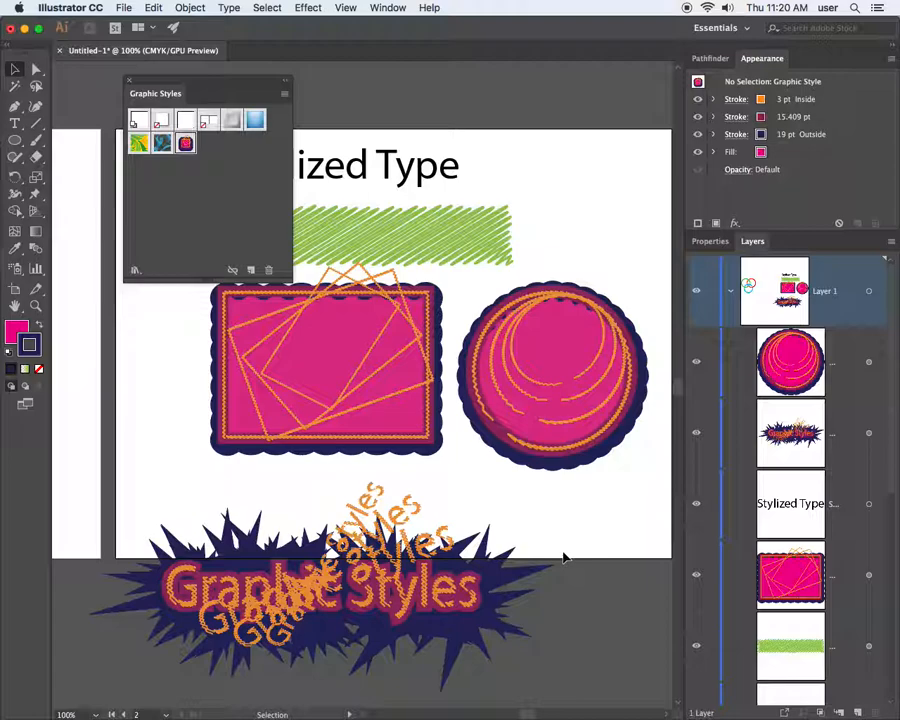
{"action": "left_click", "coordinate": [326, 598]}
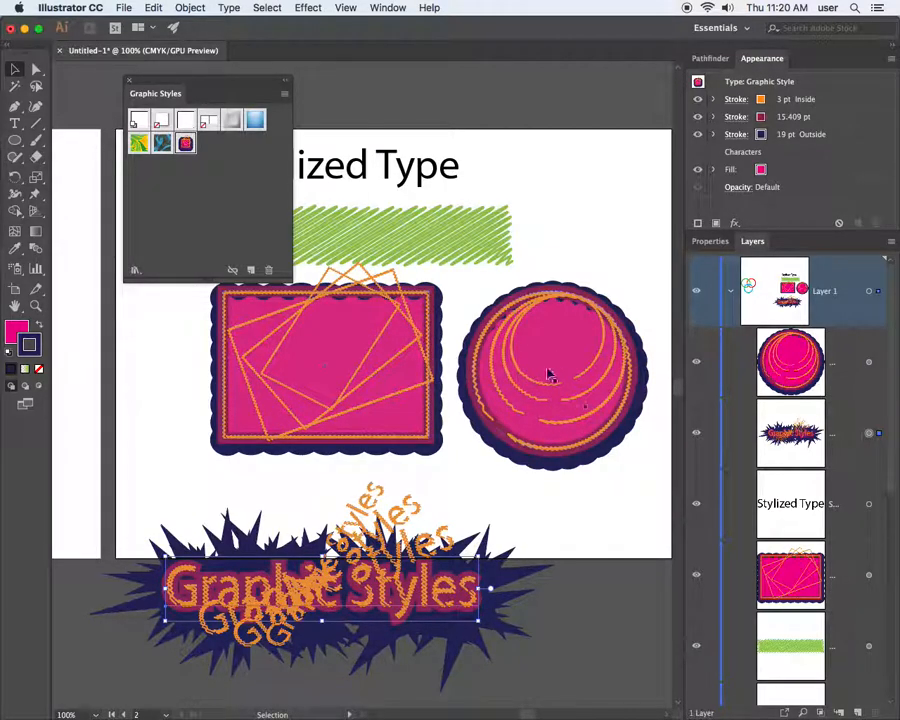
{"action": "left_click_drag", "start_coordinate": [383, 372], "coordinate": [281, 375]}
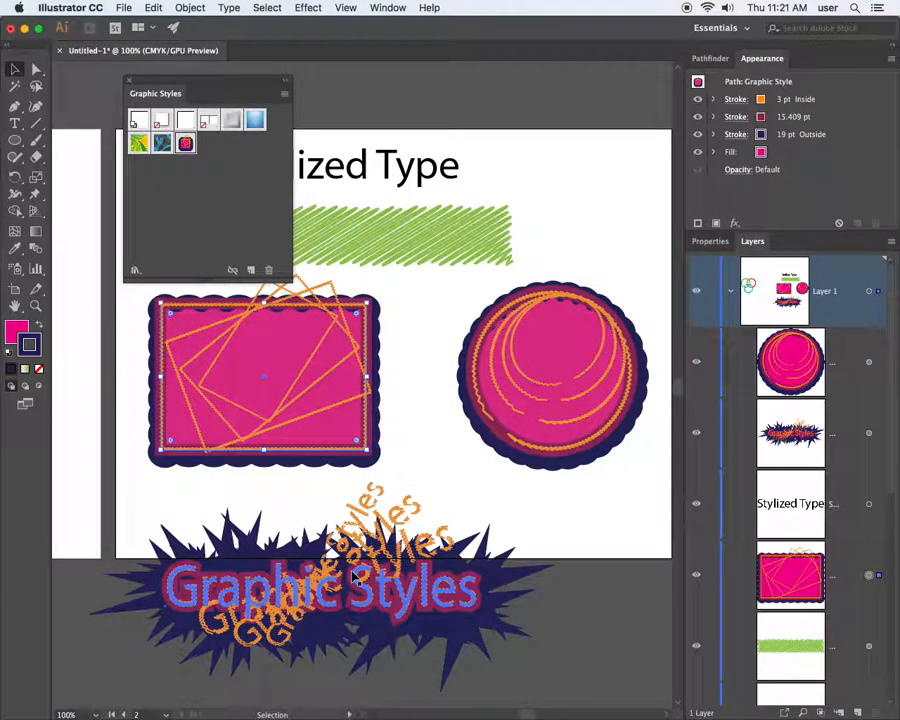
{"action": "left_click", "coordinate": [390, 595]}
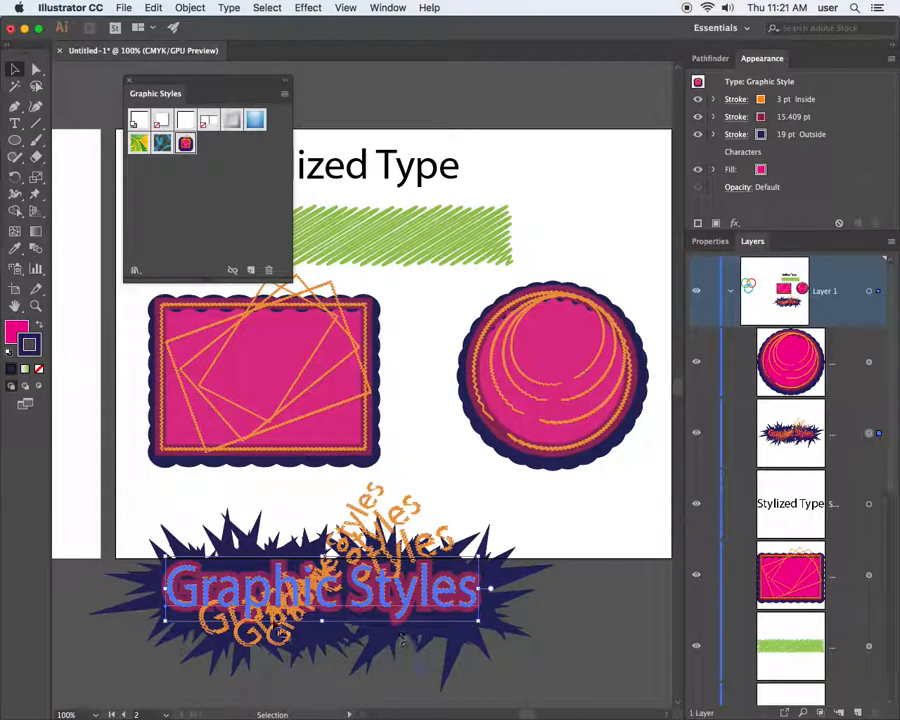
Set the 19 pt outer stroke's Zig Zag to 6 smooth ridges at relative 0.72%
{"action": "left_click", "coordinate": [799, 137]}
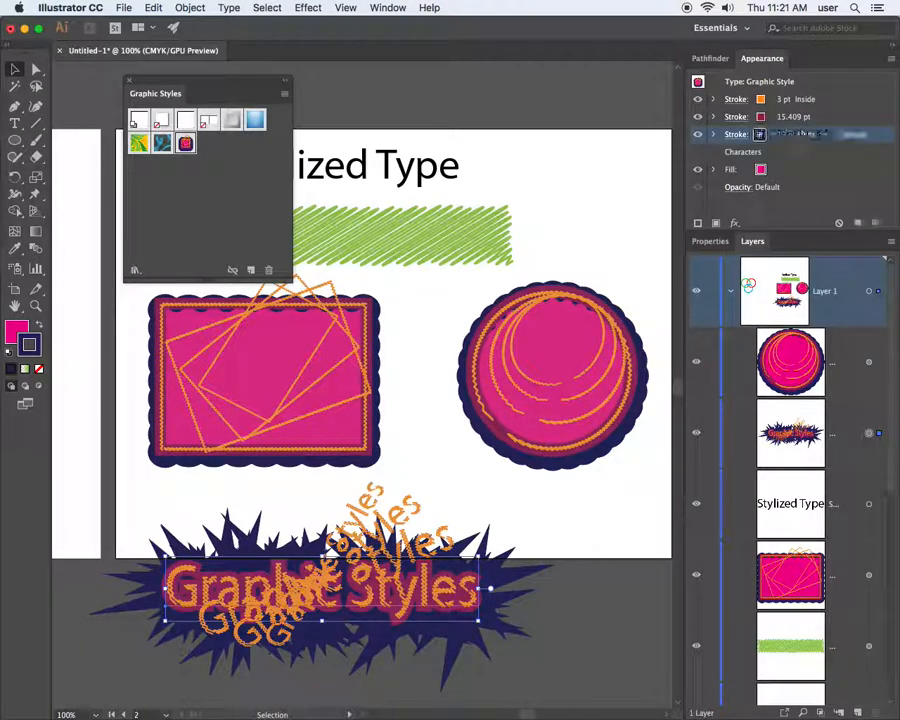
{"action": "left_click", "coordinate": [713, 136]}
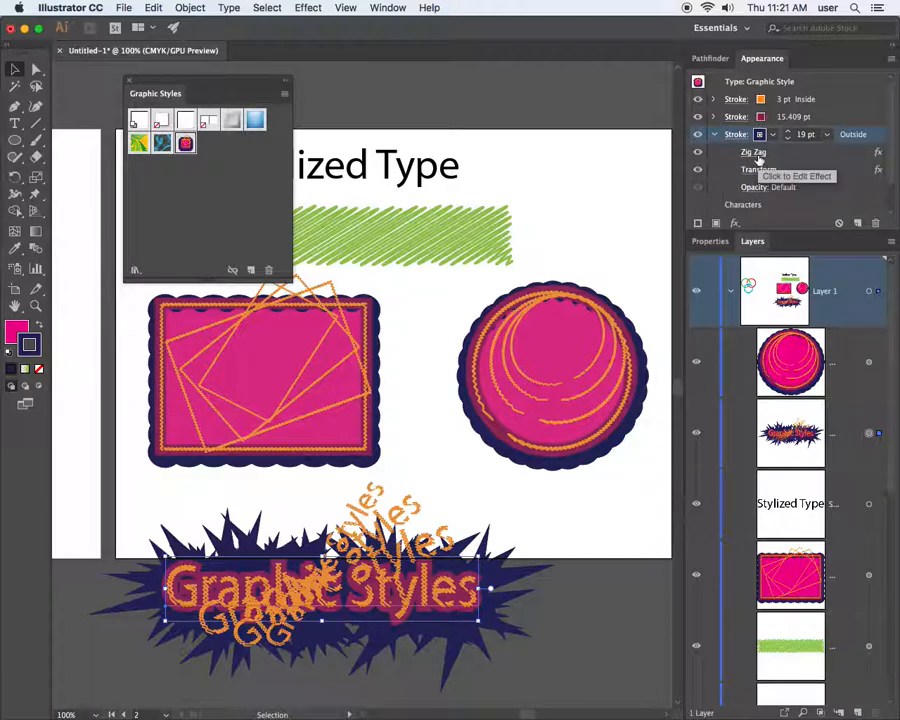
{"action": "left_click", "coordinate": [757, 152]}
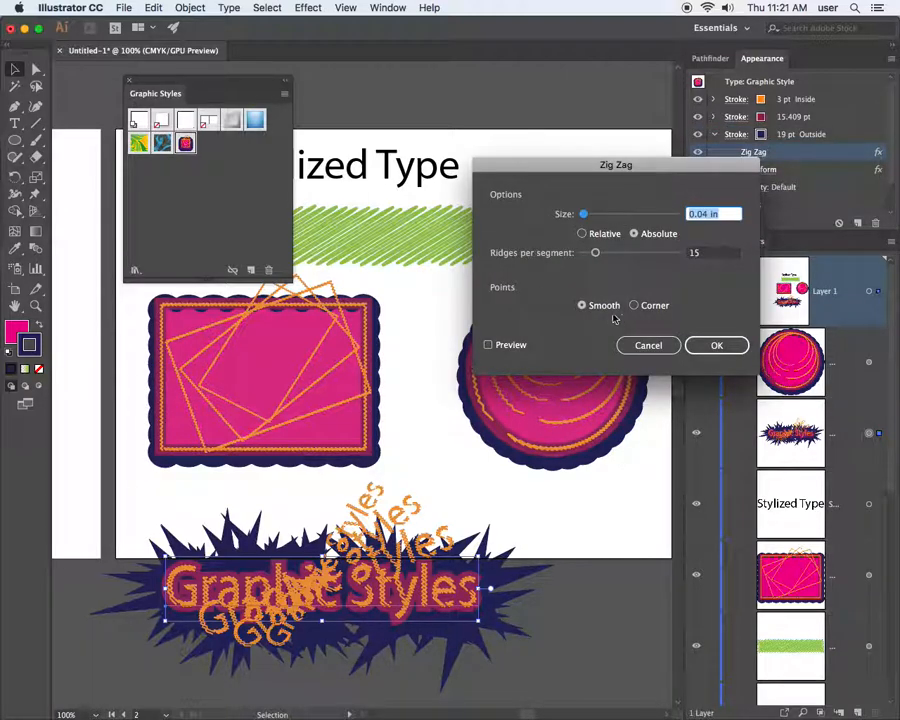
{"action": "left_click", "coordinate": [492, 345]}
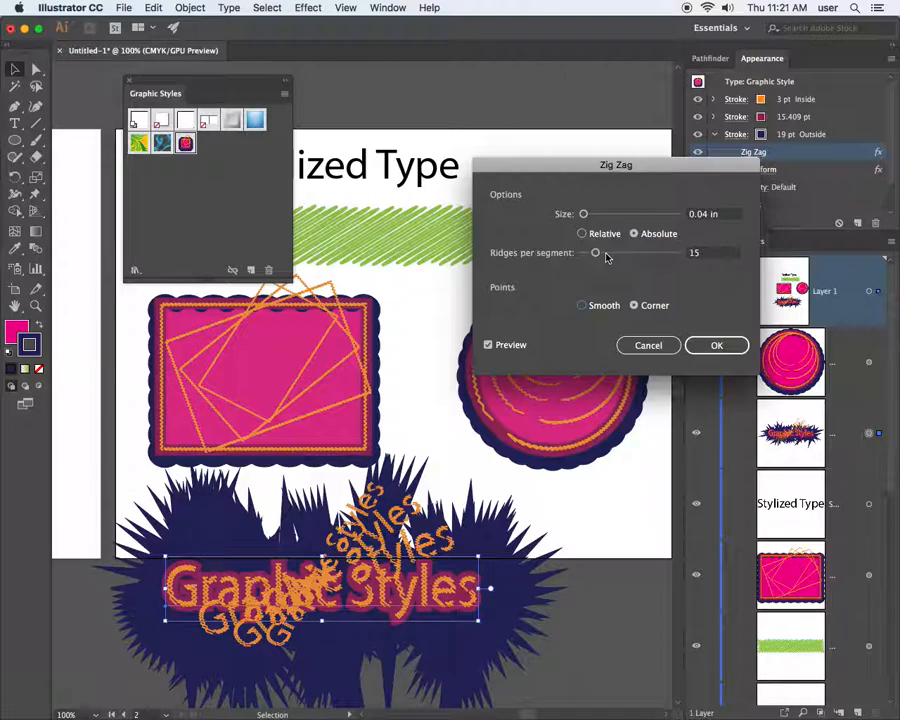
{"action": "left_click_drag", "start_coordinate": [597, 253], "coordinate": [586, 256]}
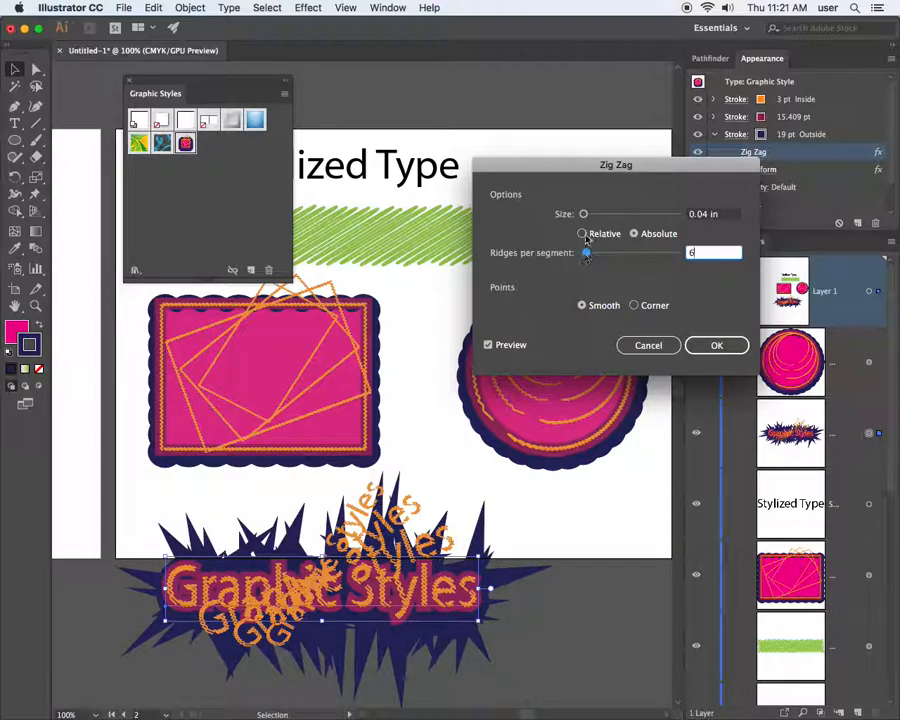
{"action": "left_click_drag", "start_coordinate": [583, 214], "coordinate": [581, 216]}
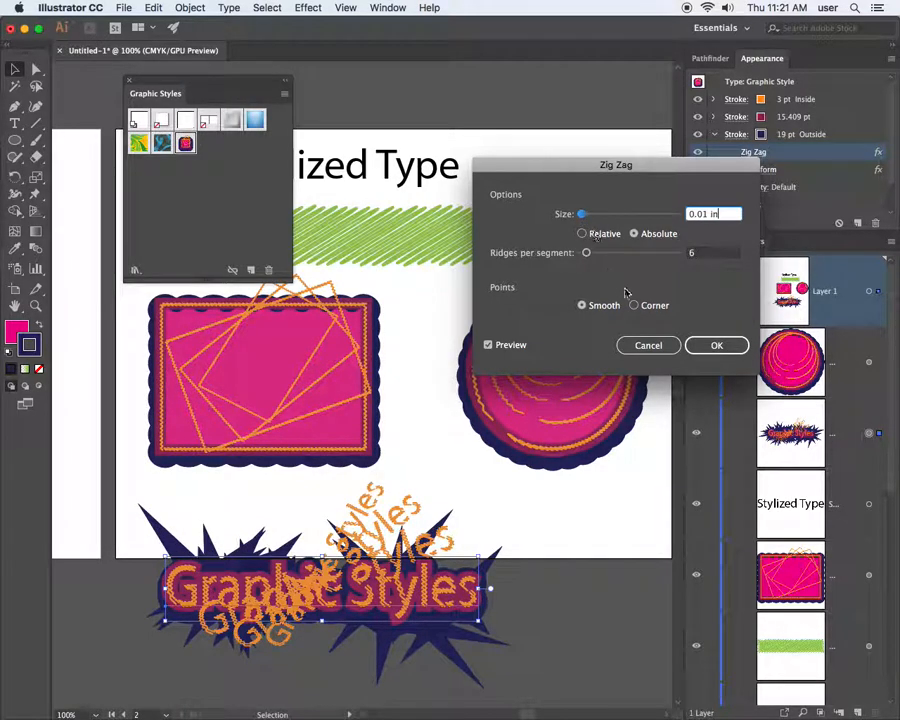
{"action": "left_click", "coordinate": [582, 233]}
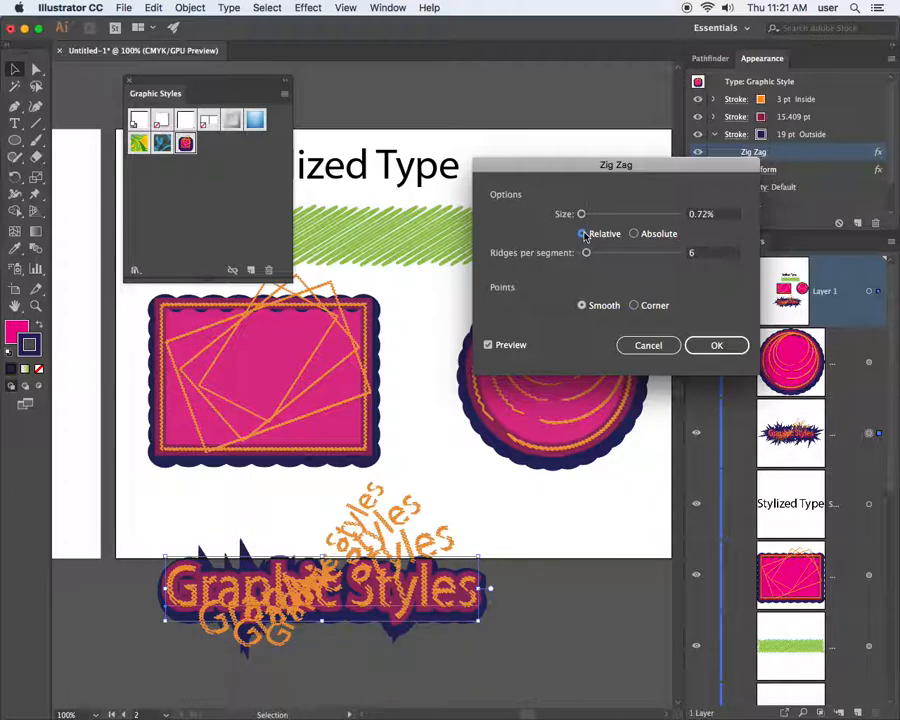
{"action": "left_click", "coordinate": [716, 346]}
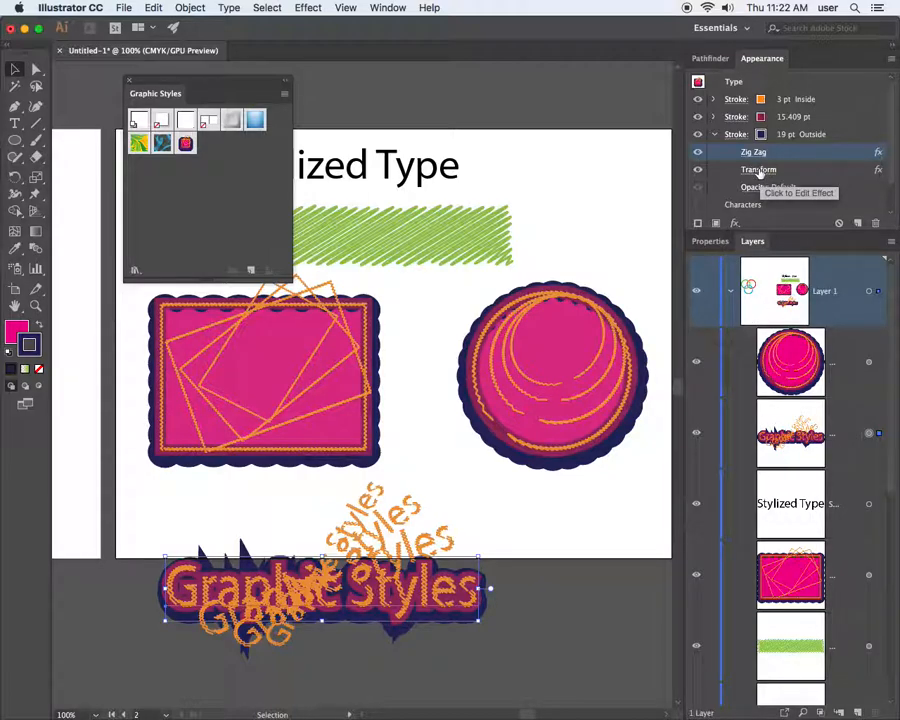
{"action": "left_click", "coordinate": [740, 106]}
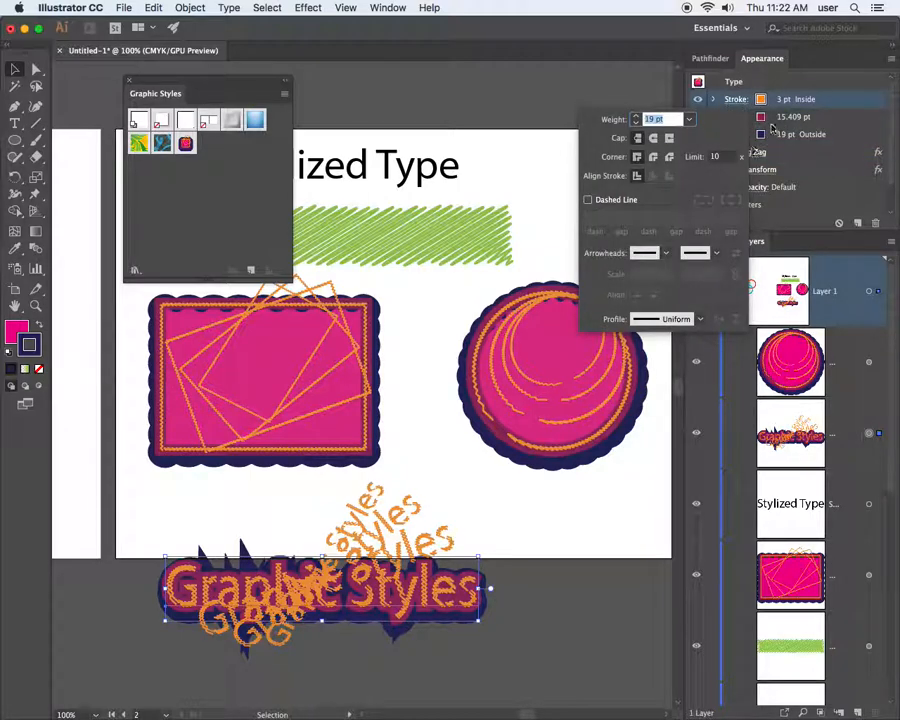
Open the Transform effect on the orange inner stroke and preview a single copy
{"action": "left_click", "coordinate": [793, 101]}
{"action": "left_click", "coordinate": [713, 99]}
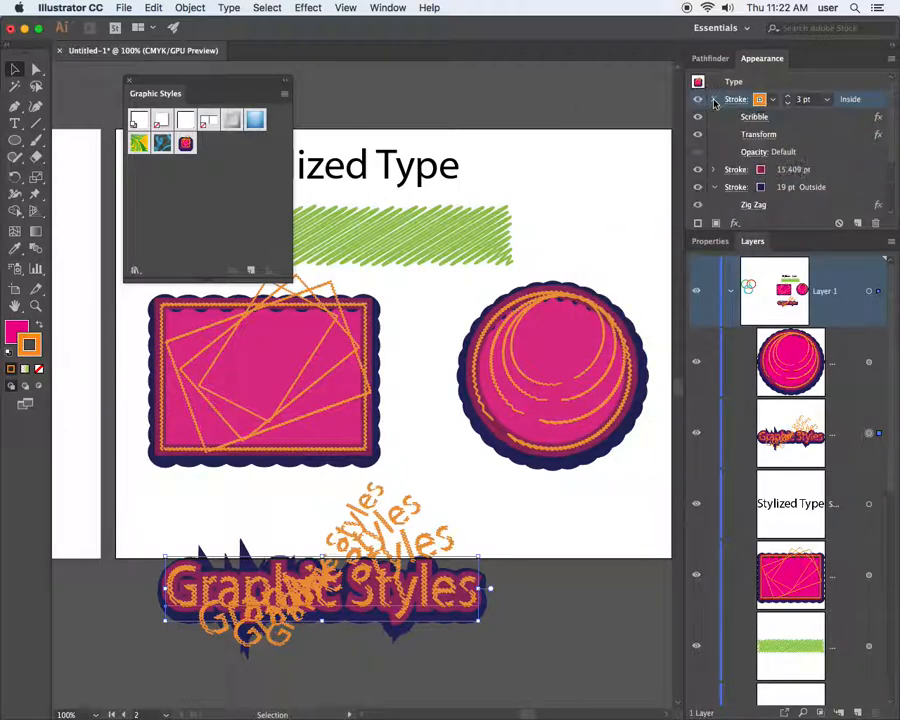
{"action": "left_click", "coordinate": [760, 134]}
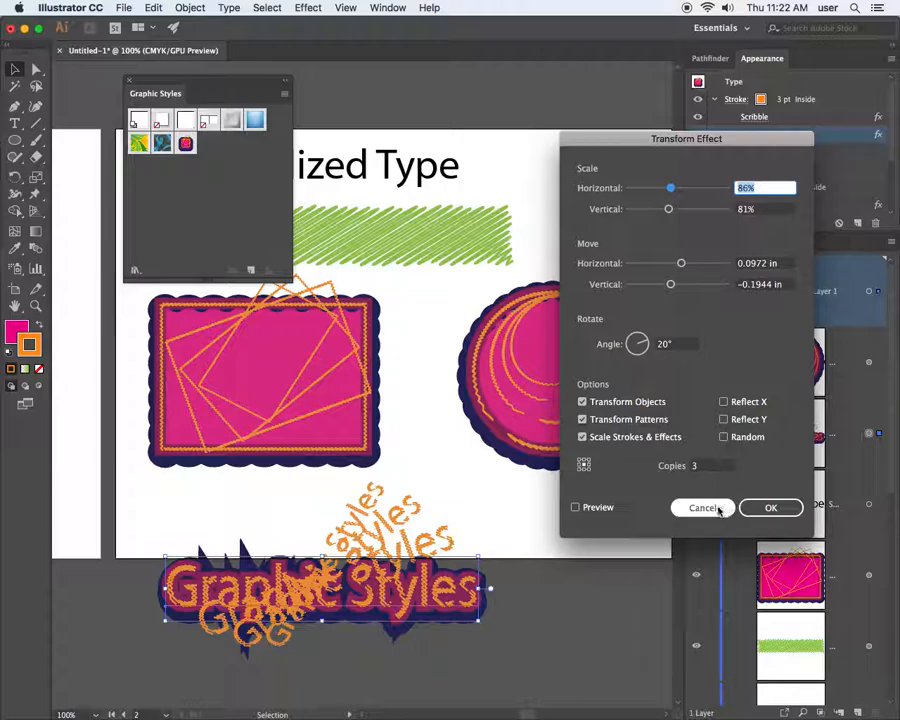
{"action": "left_click", "coordinate": [696, 467]}
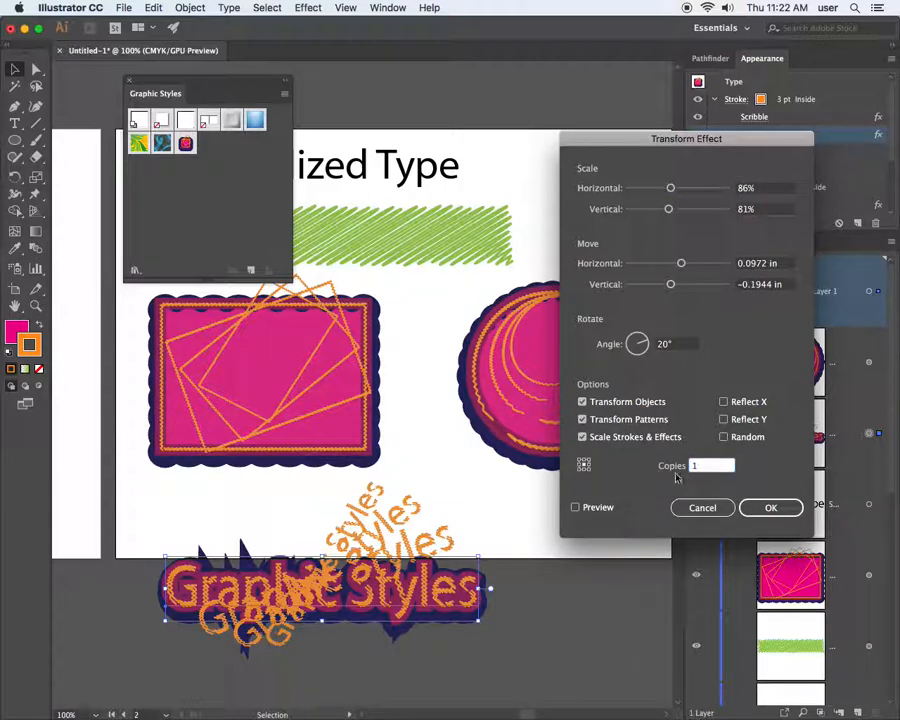
{"action": "left_click", "coordinate": [577, 508]}
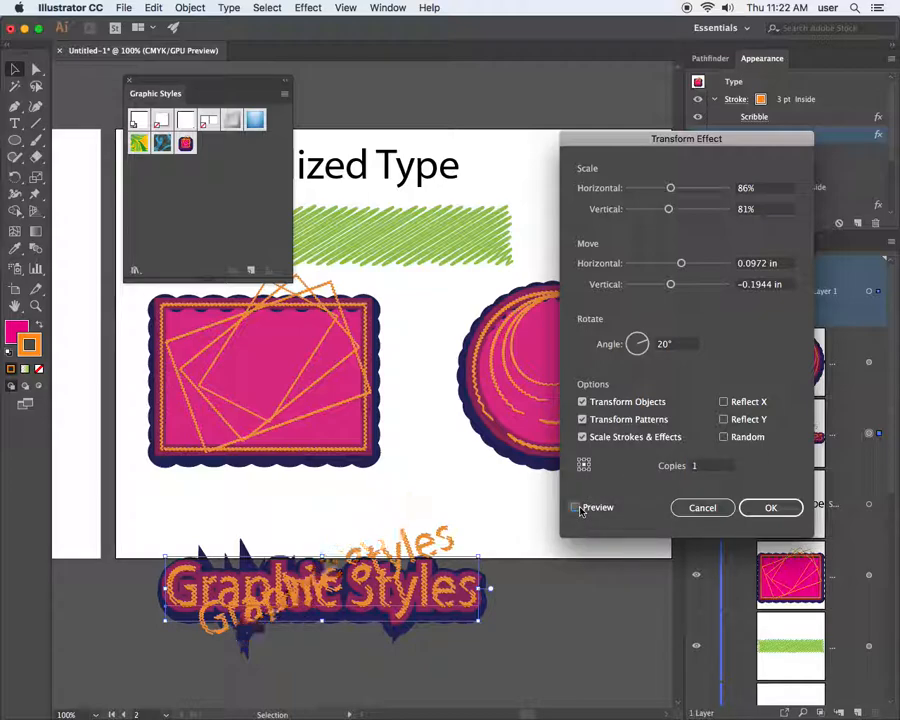
{"action": "left_click", "coordinate": [697, 467]}
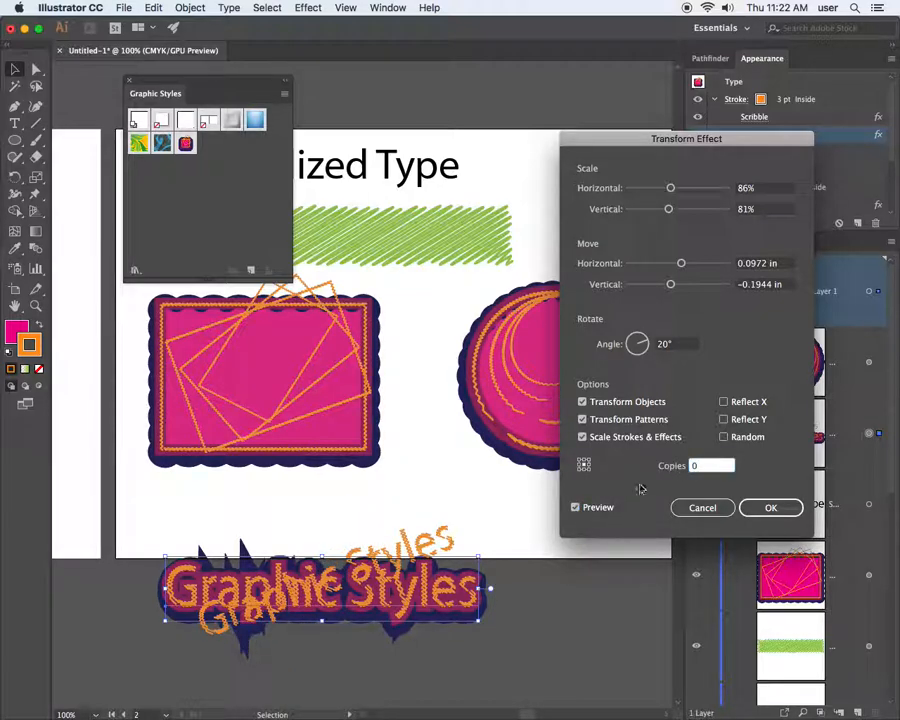
{"action": "left_click", "coordinate": [576, 508]}
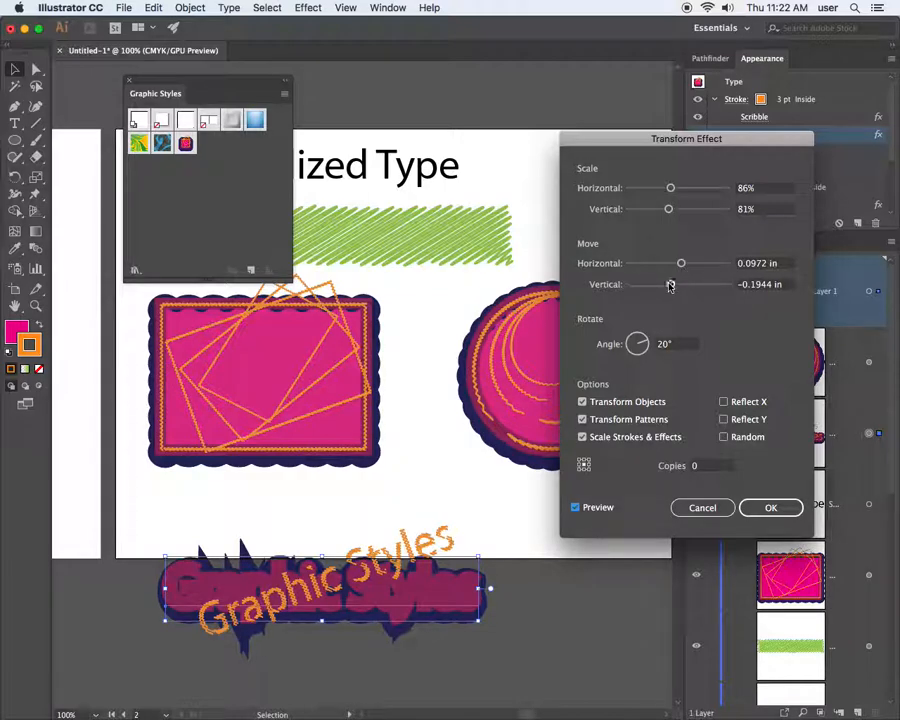
Set rotation 0, Scale 101%/98% and Move 0.0417/-0.0556 in, then apply the Transform
{"action": "left_click", "coordinate": [636, 344]}
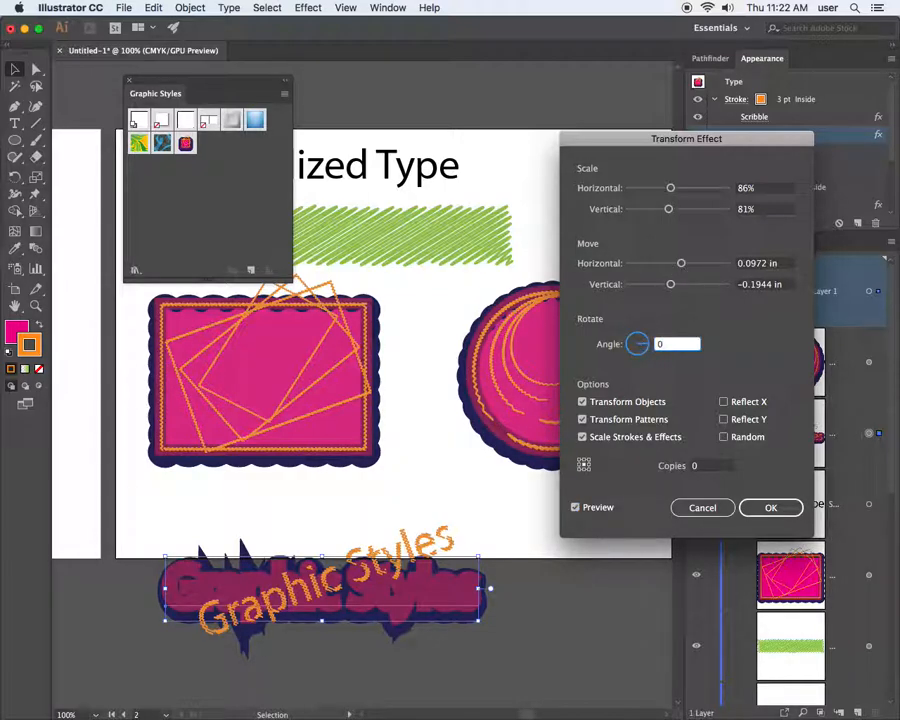
{"action": "type", "text": "0"}
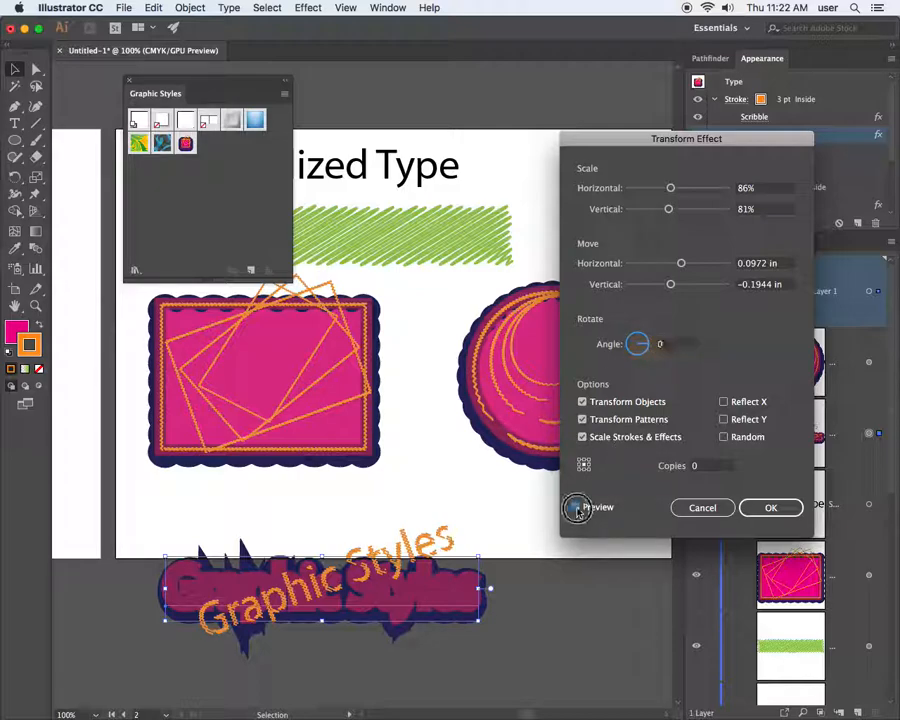
{"action": "left_click", "coordinate": [576, 508]}
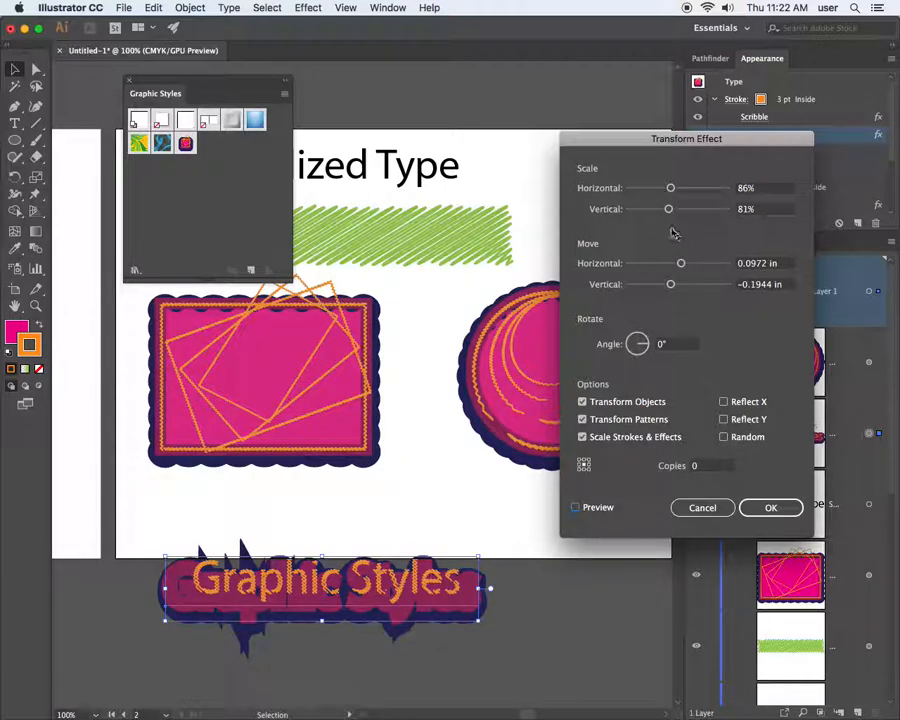
{"action": "left_click_drag", "start_coordinate": [672, 191], "coordinate": [675, 208]}
{"action": "left_click_drag", "start_coordinate": [681, 263], "coordinate": [676, 285]}
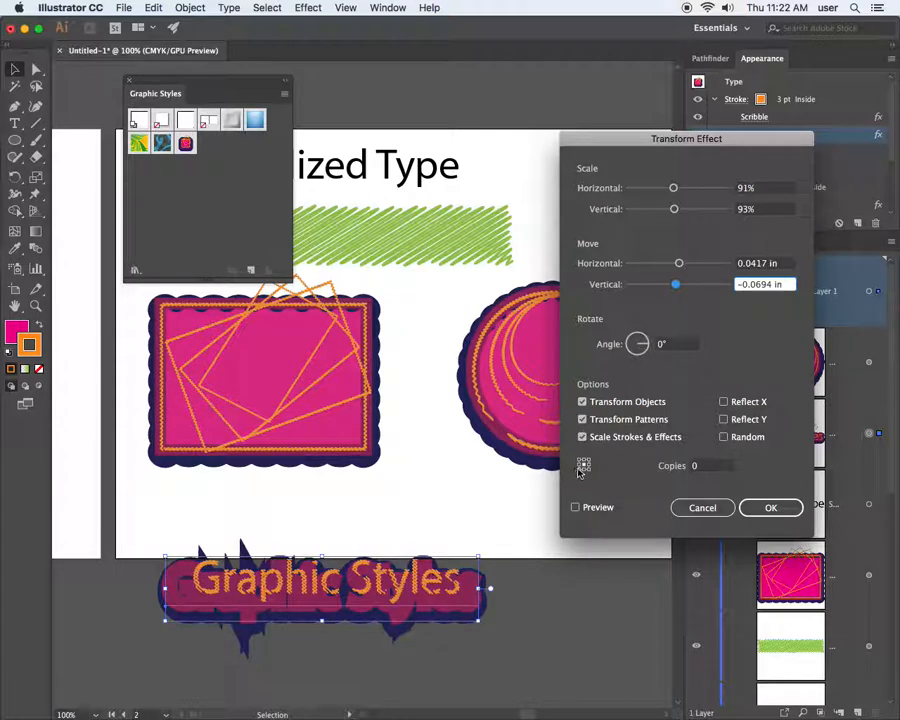
{"action": "left_click", "coordinate": [576, 508]}
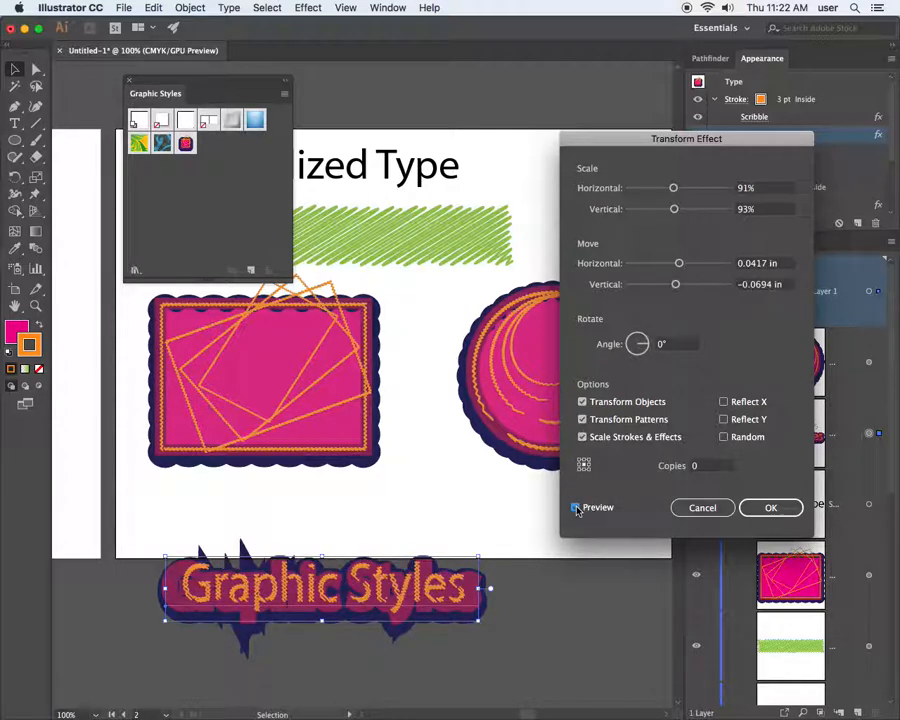
{"action": "left_click_drag", "start_coordinate": [675, 285], "coordinate": [675, 284]}
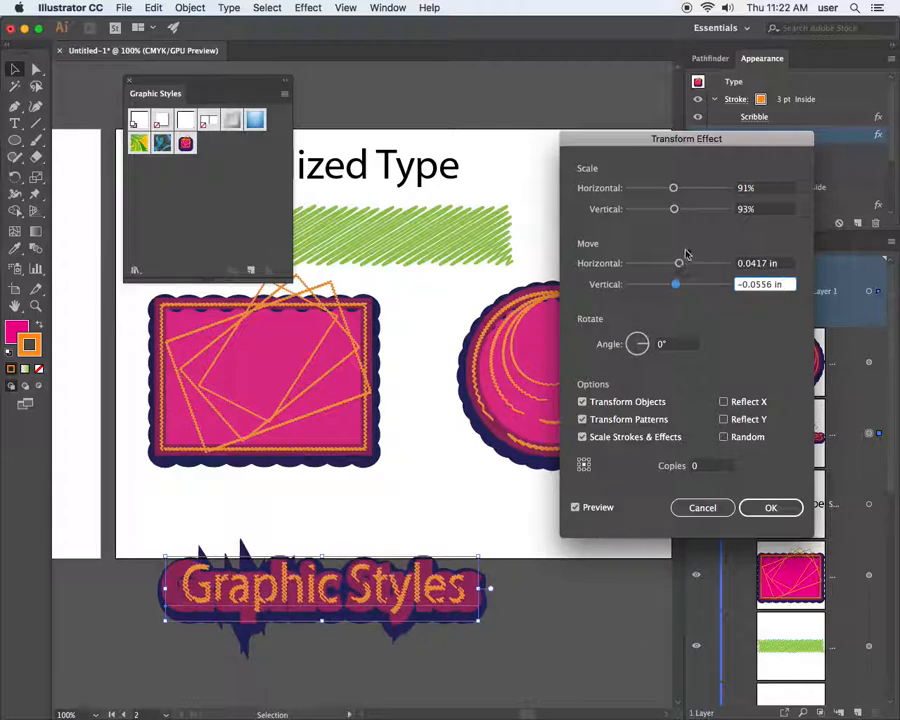
{"action": "left_click_drag", "start_coordinate": [677, 211], "coordinate": [680, 188]}
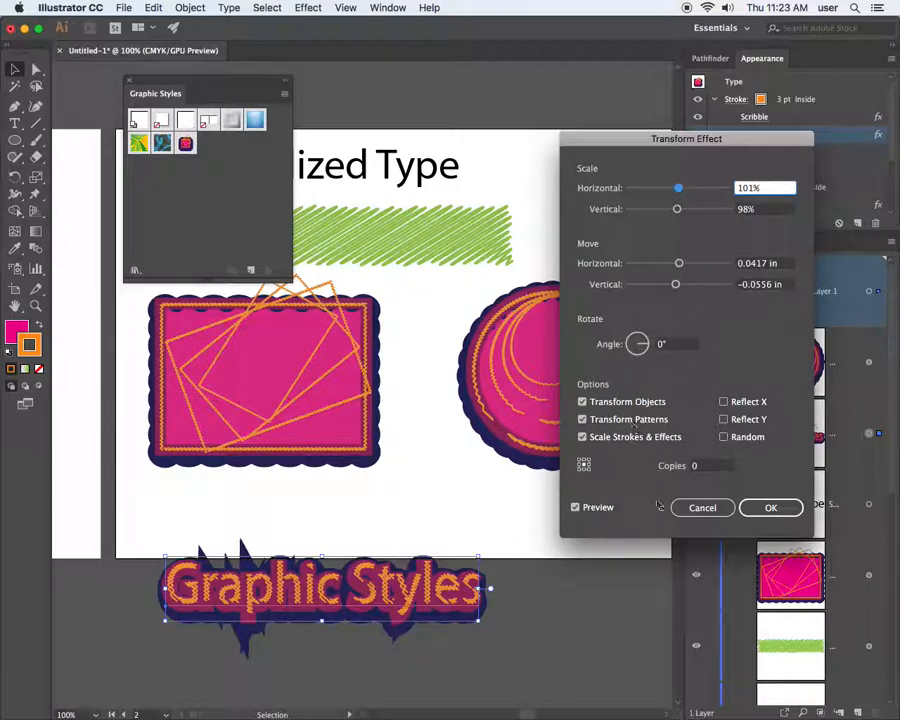
{"action": "left_click", "coordinate": [762, 507]}
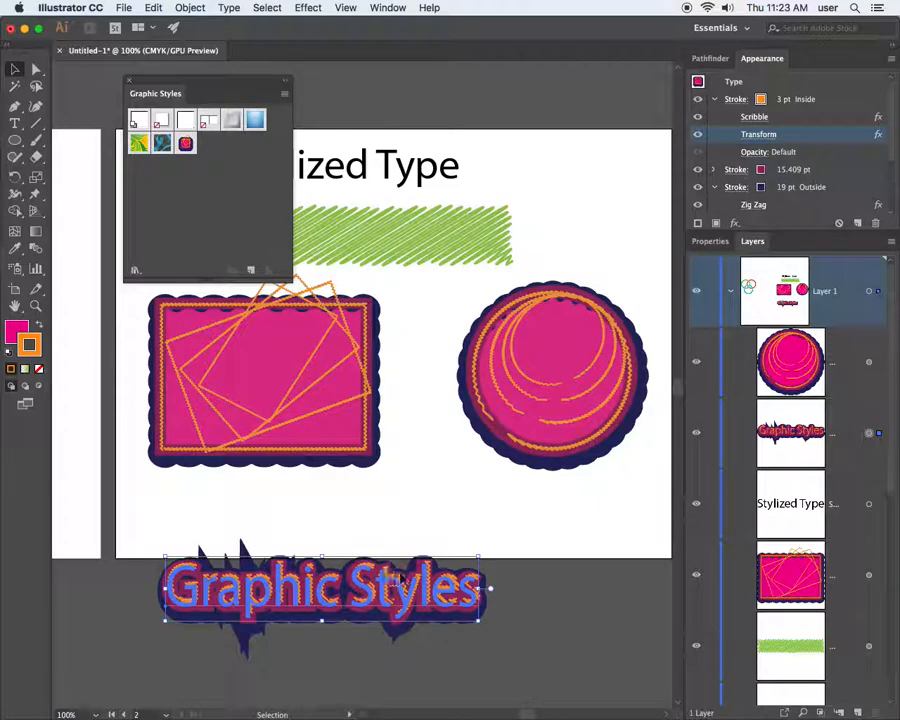
Zoom and pan in close on the title's spiky 19 pt outer stroke corners
{"action": "left_click", "coordinate": [734, 188]}
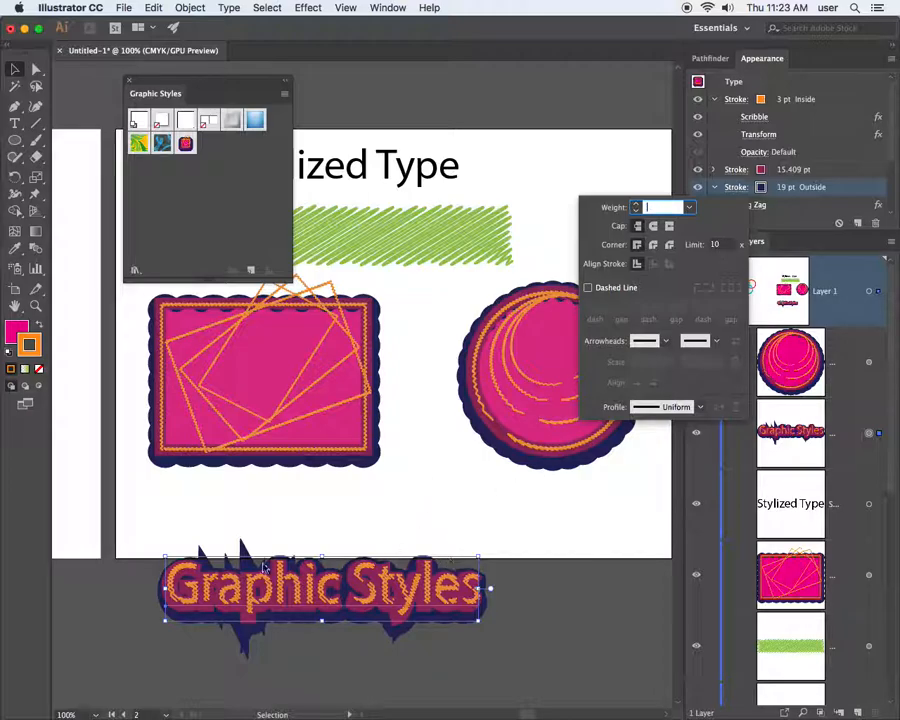
{"action": "key", "text": "super+space"}
{"action": "mouse_move", "coordinate": [146, 524]}
{"action": "left_mouse_down"}
{"action": "mouse_move", "coordinate": [294, 551]}
{"action": "mouse_move", "coordinate": [267, 554]}
{"action": "left_mouse_up"}
{"action": "key", "text": "space"}
{"action": "left_click_drag", "start_coordinate": [326, 582], "coordinate": [228, 446]}
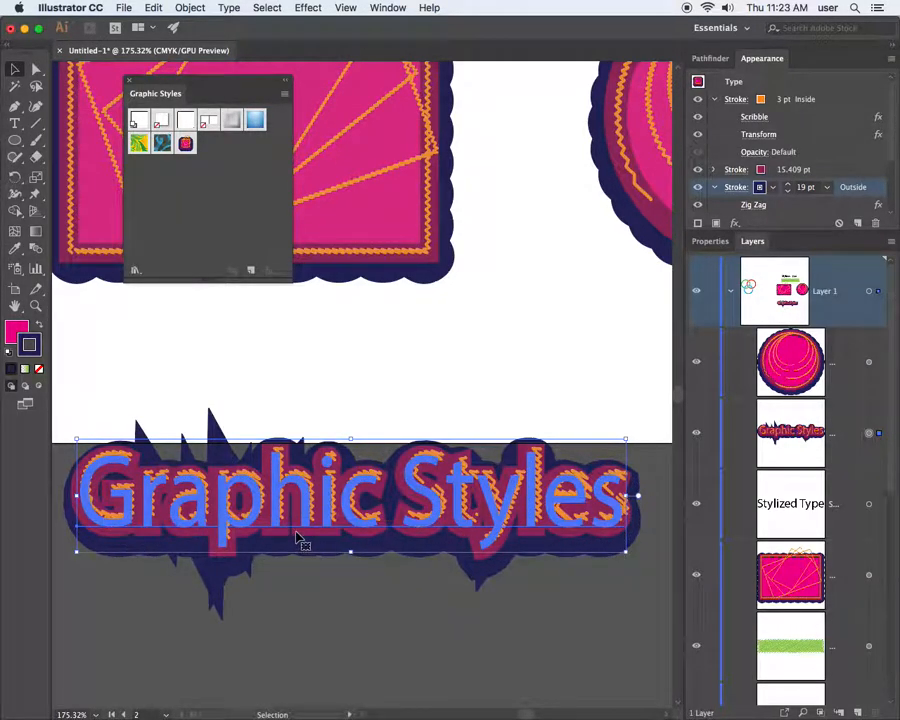
{"action": "left_click_drag", "start_coordinate": [419, 502], "coordinate": [413, 390]}
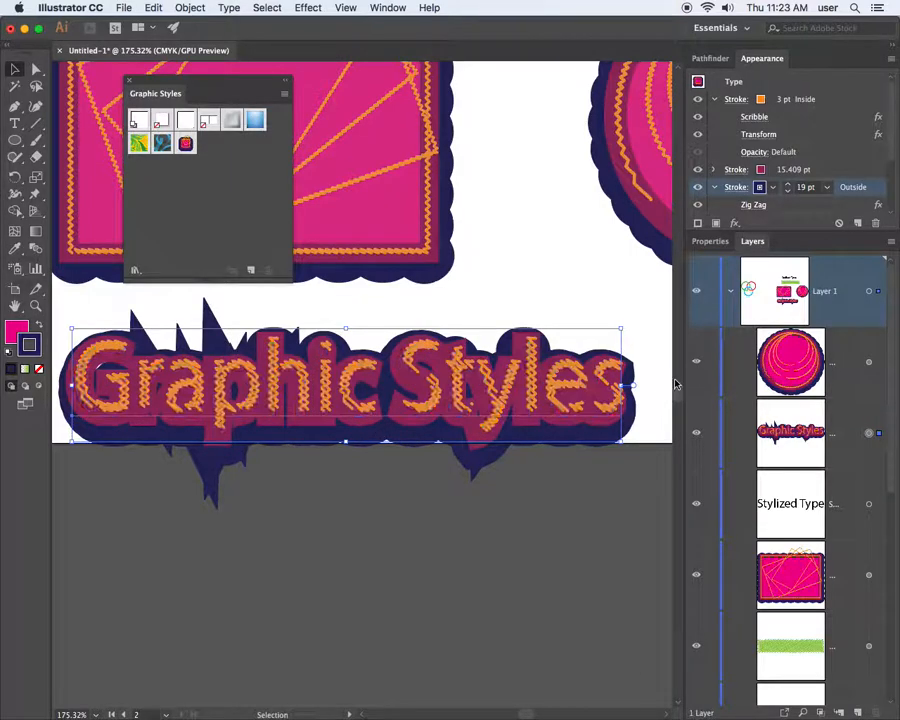
Change the 19 pt outside stroke's miter limit from 5 to 1, smoothing the spikes
{"action": "left_click", "coordinate": [738, 188]}
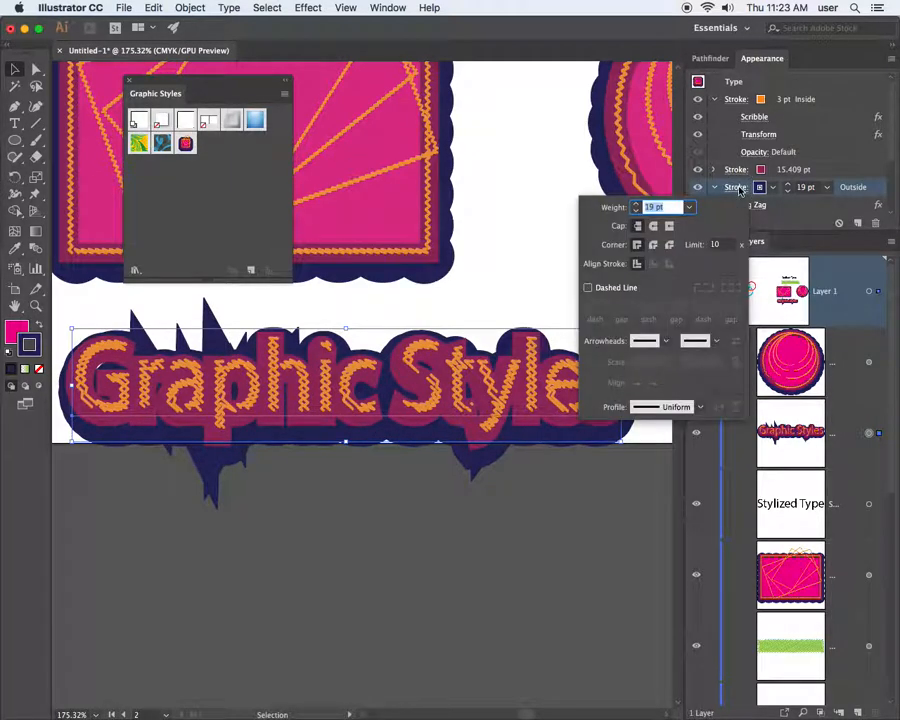
{"action": "left_click", "coordinate": [720, 245]}
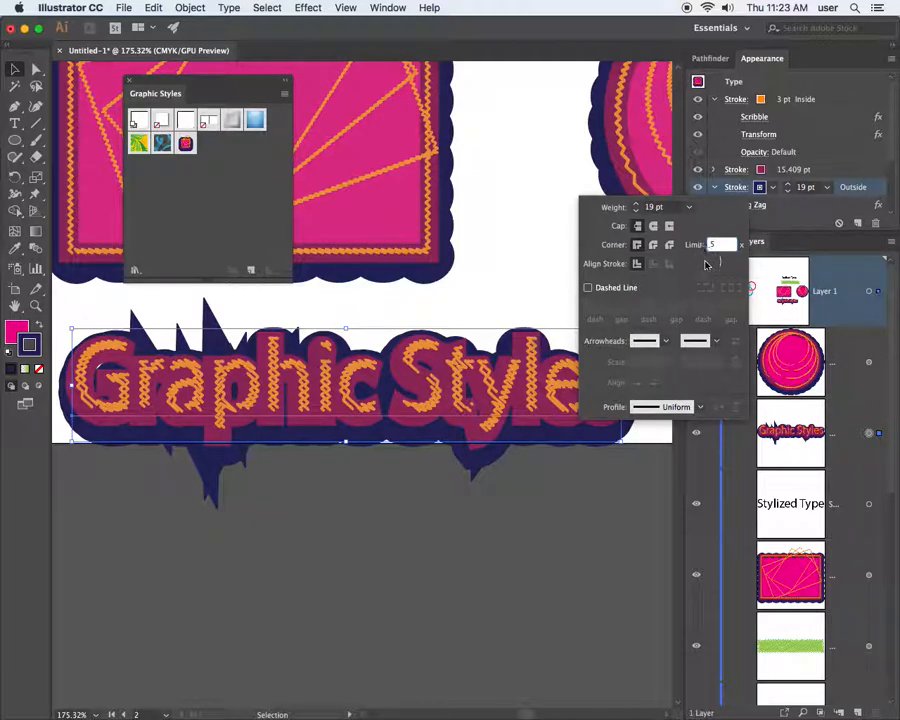
{"action": "key", "text": "Return"}
{"action": "left_click", "coordinate": [736, 187]}
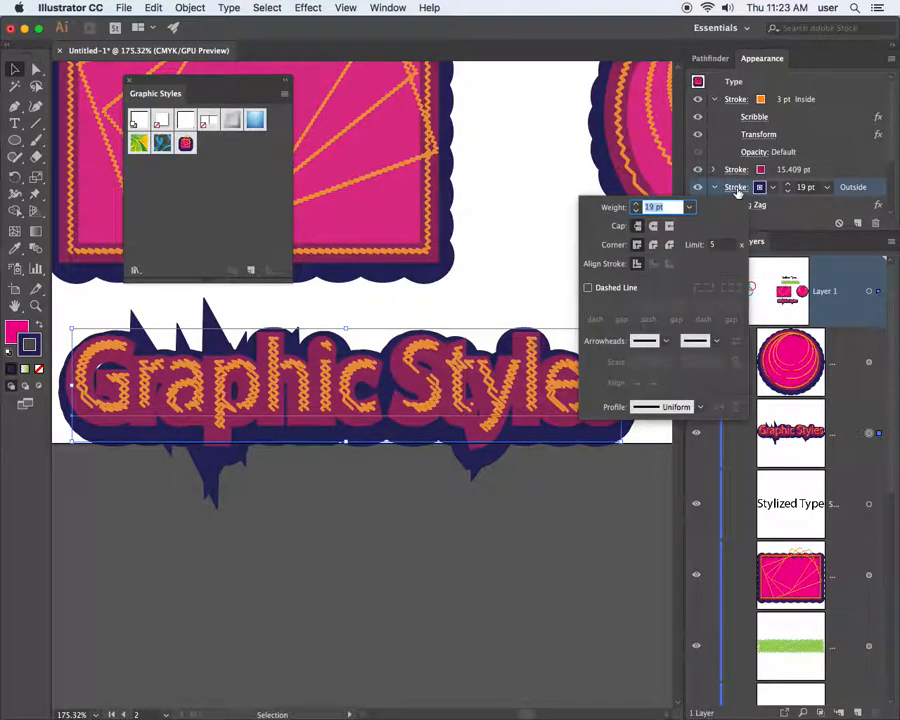
{"action": "left_click", "coordinate": [695, 244]}
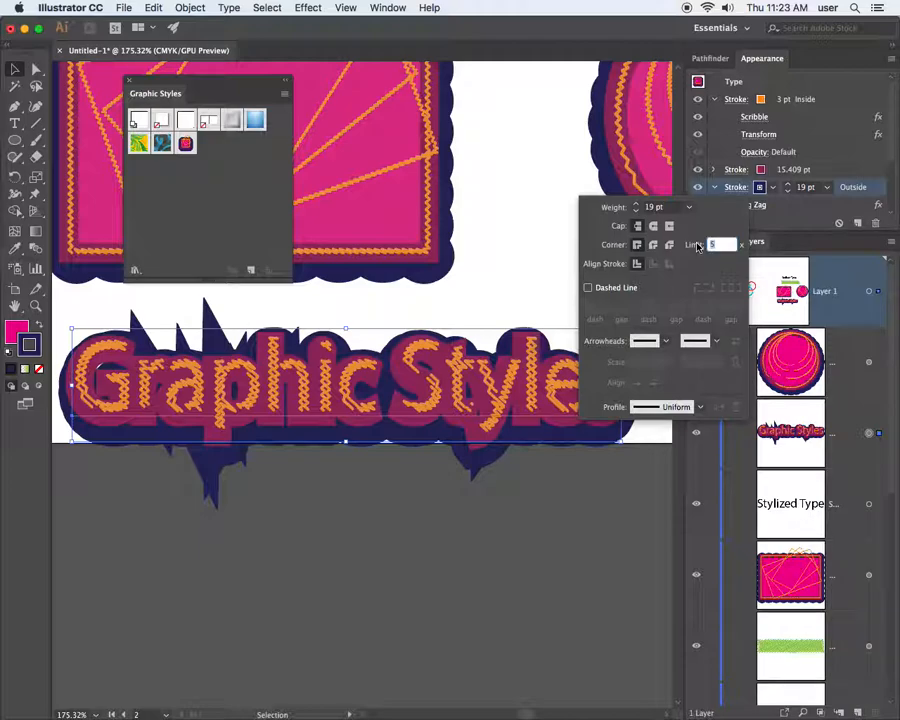
{"action": "type", "text": "1"}
{"action": "key", "text": "Return"}
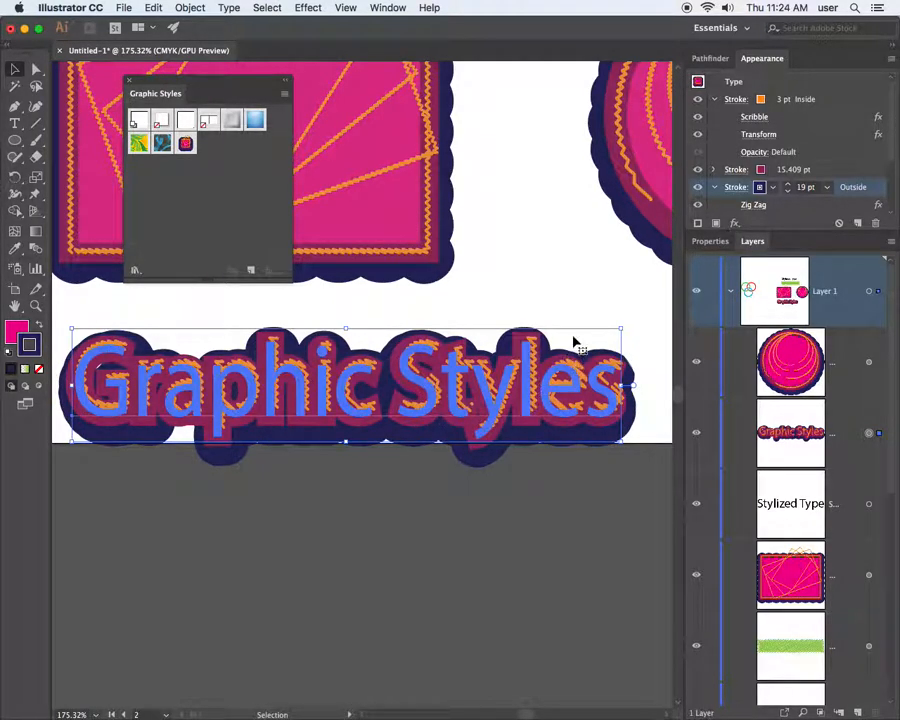
Zoom out and move the pink rectangle and circle to the upper right off the artboard
{"action": "key", "text": "super+minus"}
{"action": "key", "text": "super+minus"}
{"action": "key", "text": "super+minus"}
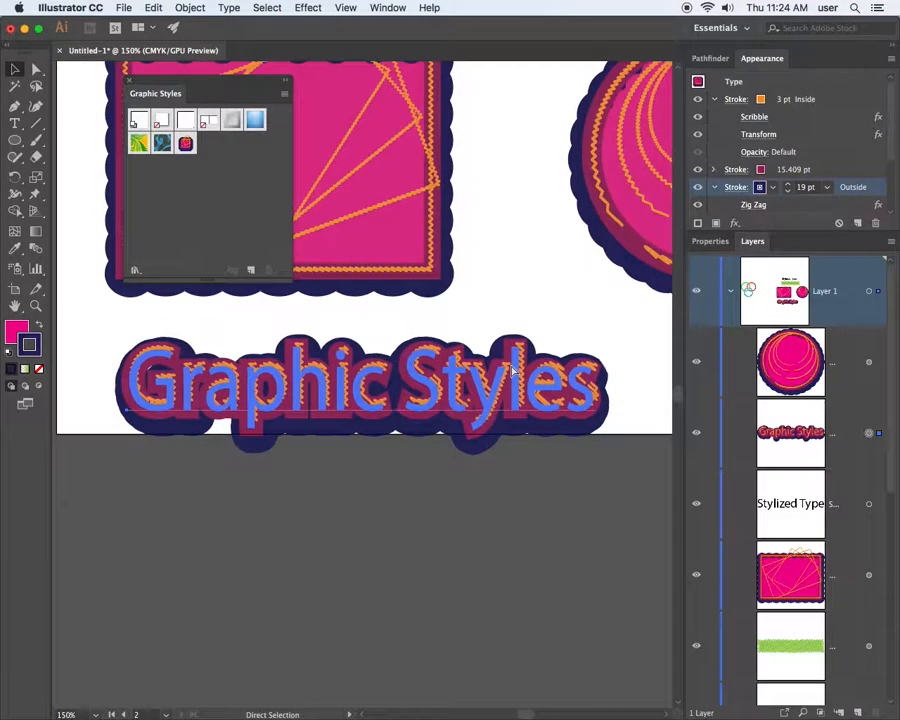
{"action": "left_click_drag", "start_coordinate": [547, 342], "coordinate": [339, 431]}
{"action": "left_click_drag", "start_coordinate": [261, 398], "coordinate": [523, 155]}
{"action": "left_click_drag", "start_coordinate": [410, 391], "coordinate": [557, 304]}
Enlarge the 'Graphic Styles' text, place it under the green band, and zoom back in
{"action": "left_click_drag", "start_coordinate": [296, 510], "coordinate": [347, 421]}
{"action": "left_click_drag", "start_coordinate": [412, 418], "coordinate": [459, 450]}
{"action": "left_click_drag", "start_coordinate": [362, 404], "coordinate": [334, 392]}
{"action": "scroll", "coordinate": [331, 432], "scroll_direction": "up", "scroll_amount": 3}
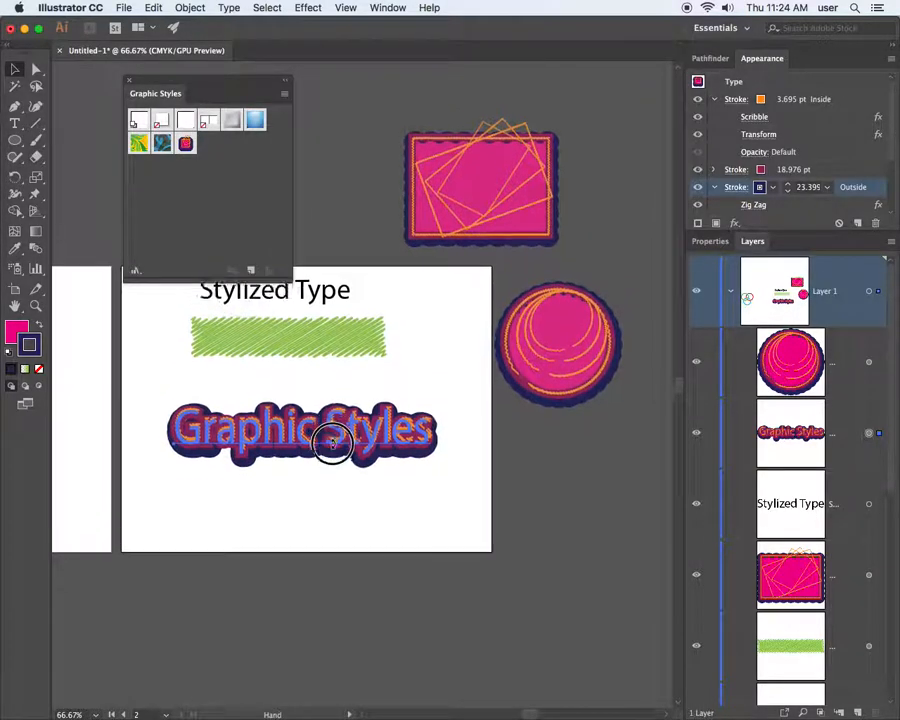
{"action": "left_click", "coordinate": [420, 388]}
{"action": "key", "text": "z"}
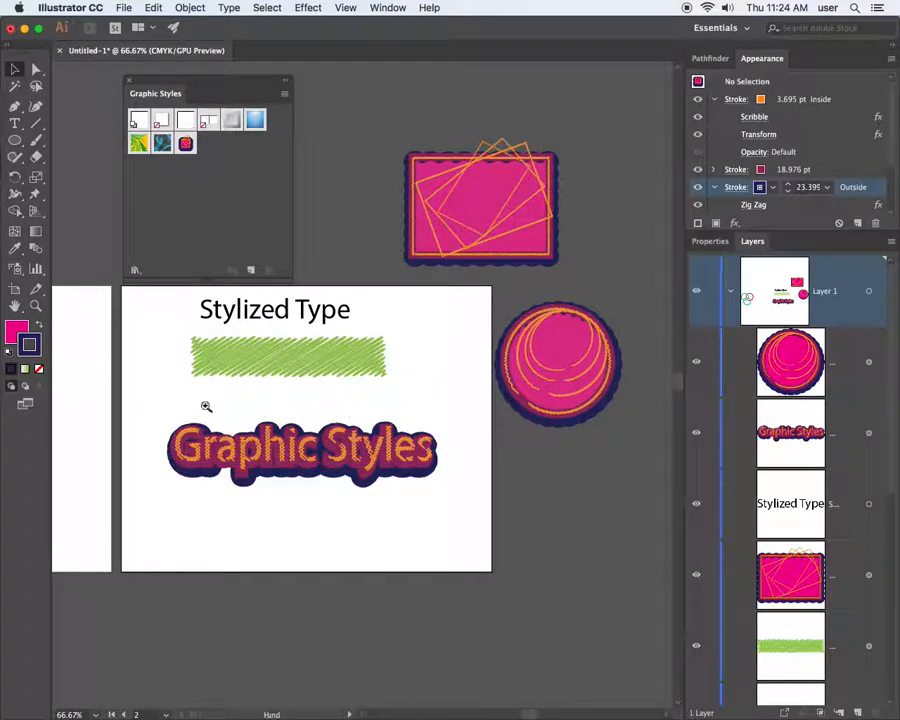
{"action": "left_click", "coordinate": [268, 421]}
{"action": "left_click_drag", "start_coordinate": [268, 421], "coordinate": [352, 442]}
{"action": "left_click_drag", "start_coordinate": [428, 475], "coordinate": [342, 411]}
Try magenta, dark navy and yellow on the title's 18.976 pt middle stroke
{"action": "key", "text": "v"}
{"action": "left_click", "coordinate": [465, 471]}
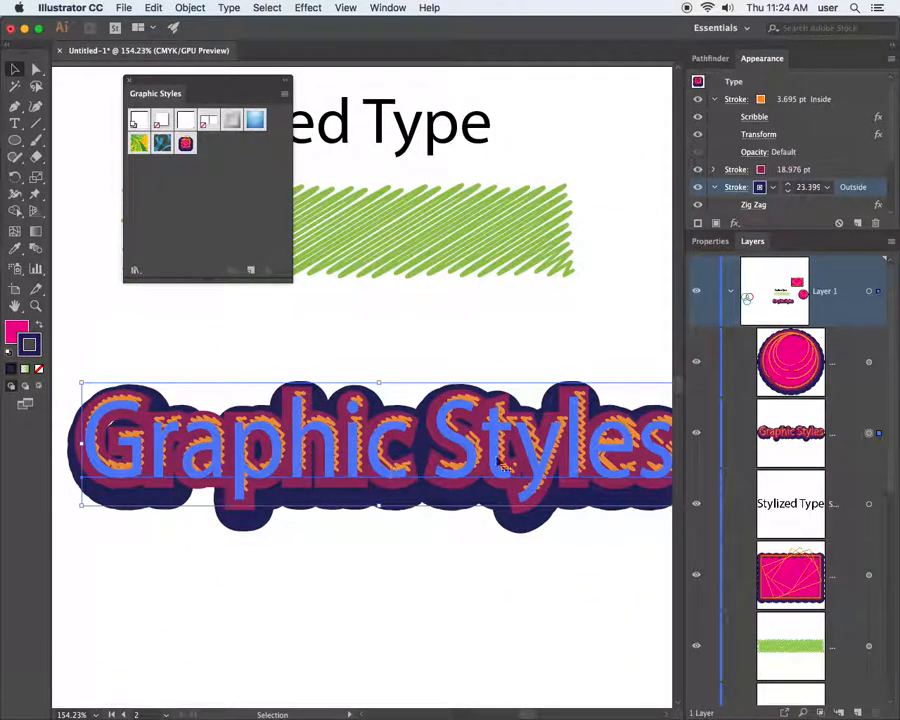
{"action": "left_click", "coordinate": [760, 170]}
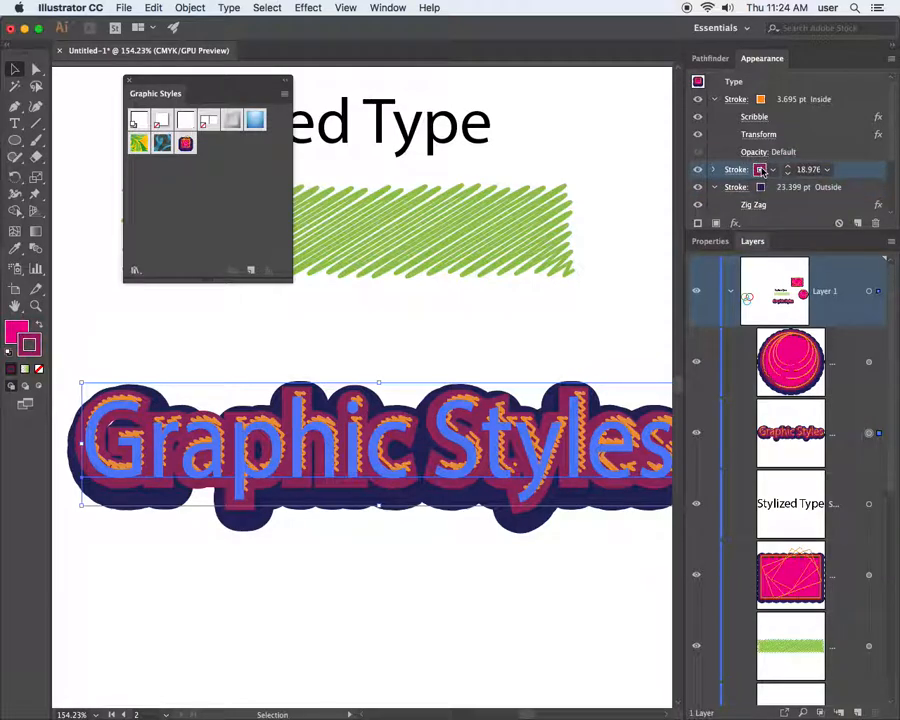
{"action": "left_click", "coordinate": [760, 170]}
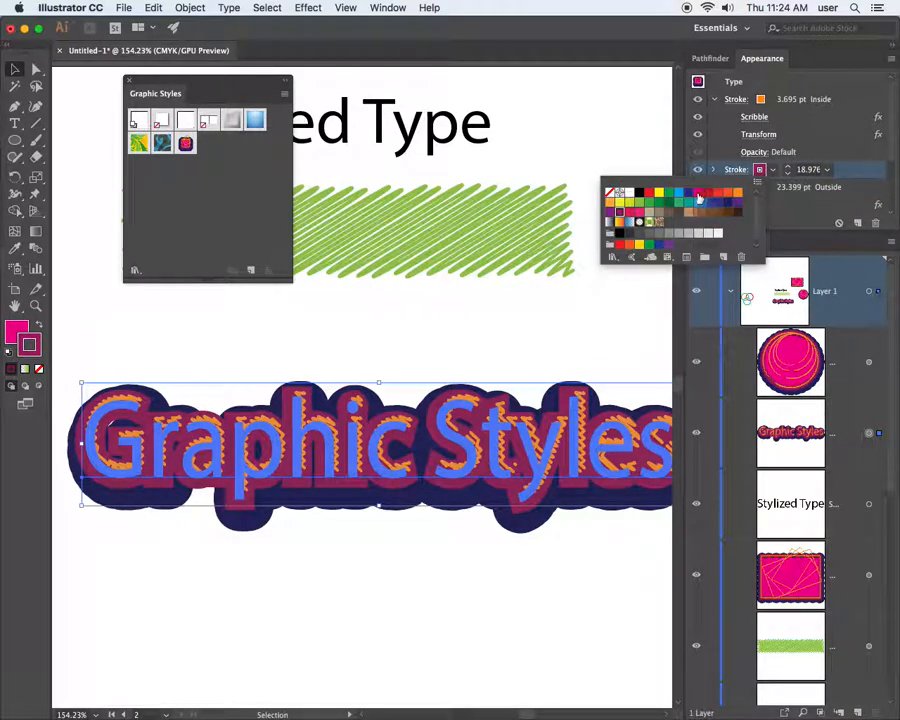
{"action": "left_click", "coordinate": [698, 196]}
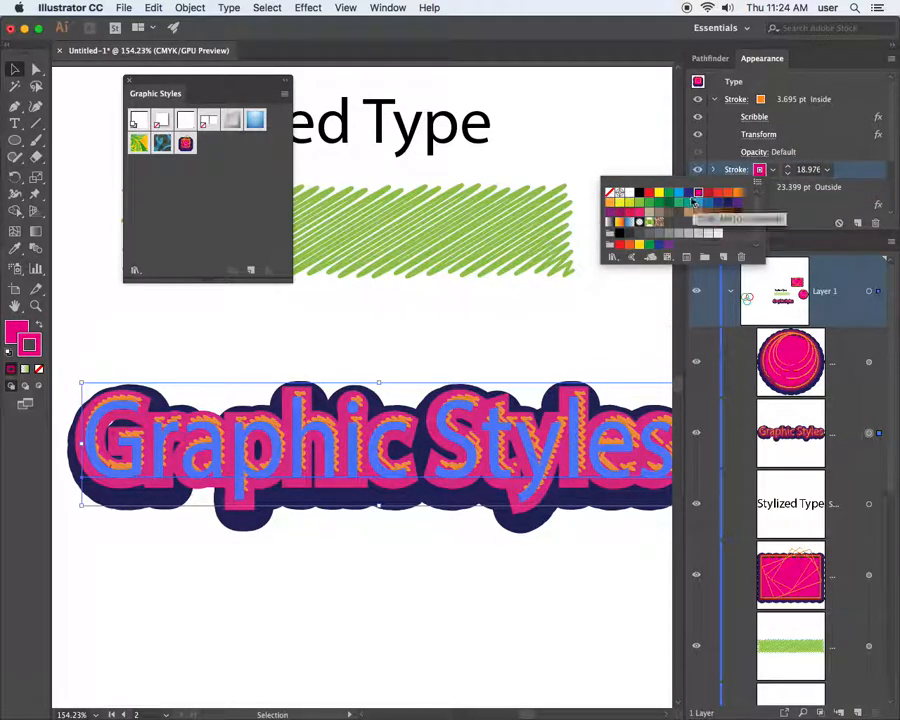
{"action": "left_click", "coordinate": [688, 194]}
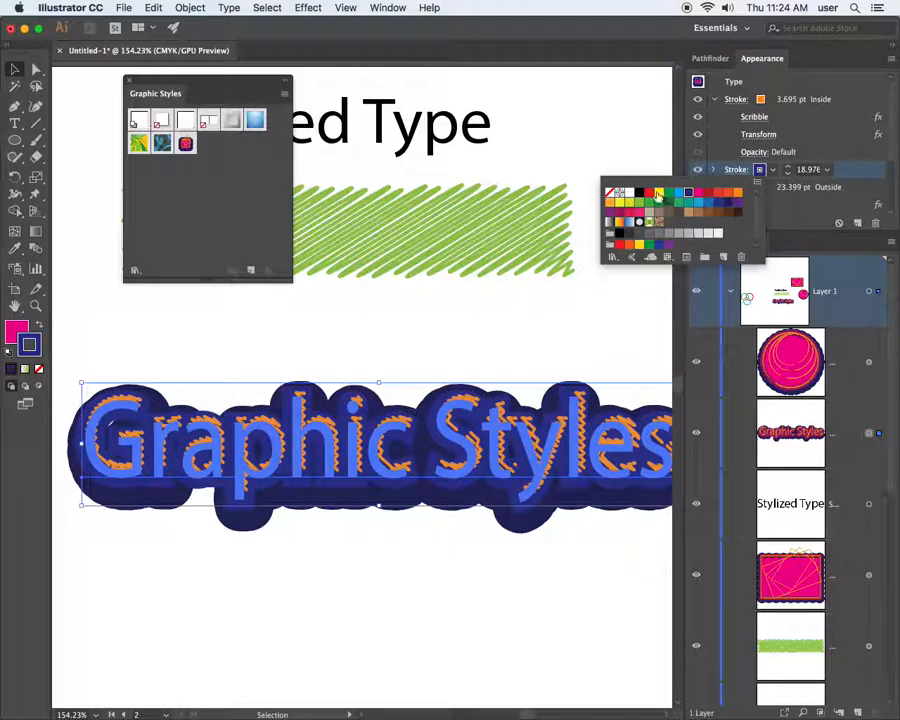
{"action": "left_click", "coordinate": [658, 193]}
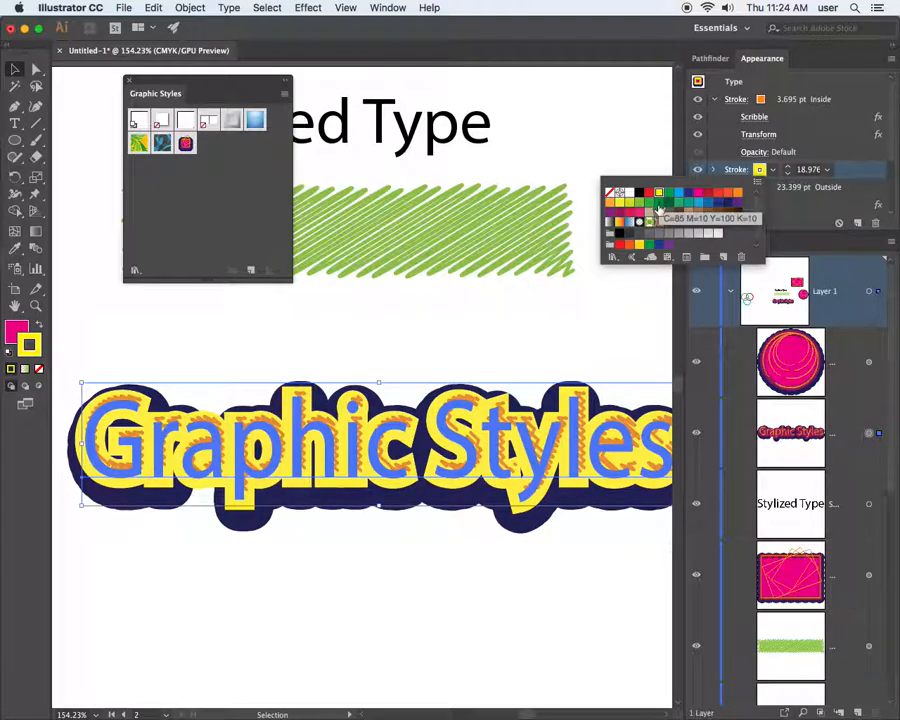
{"action": "left_click", "coordinate": [601, 139]}
{"action": "left_click", "coordinate": [603, 143]}
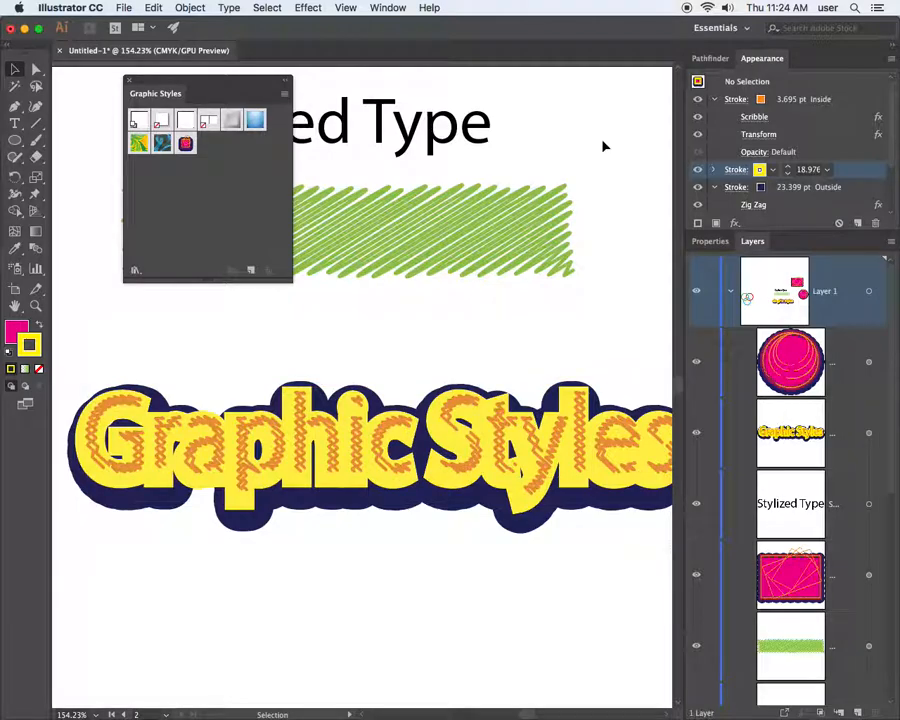
Try light green, purple and finally yellow on the orange inner stroke
{"action": "left_click", "coordinate": [580, 428]}
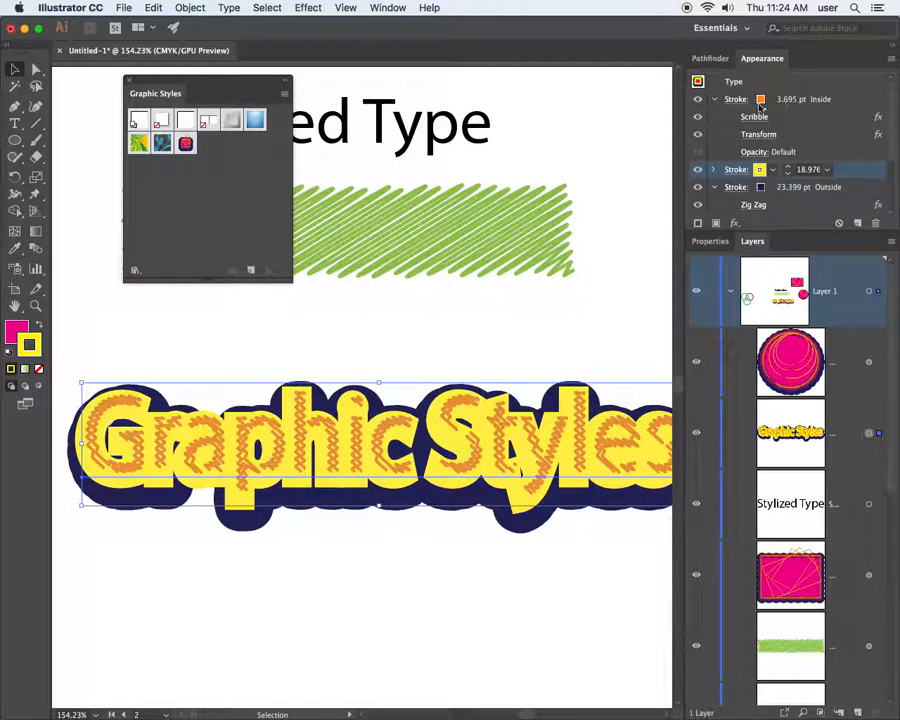
{"action": "left_click", "coordinate": [760, 99]}
{"action": "left_click", "coordinate": [760, 99]}
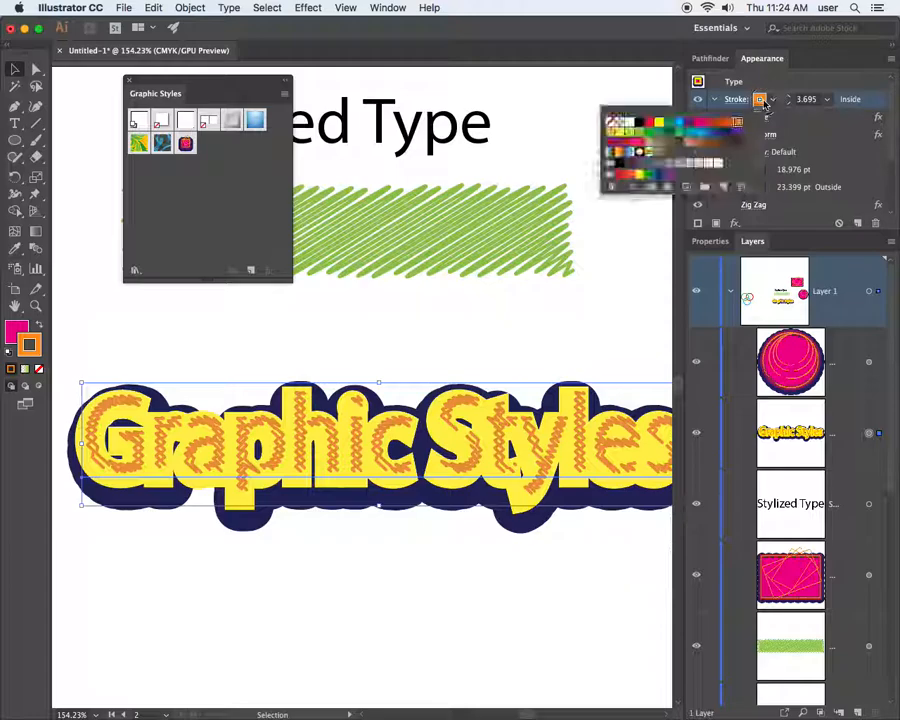
{"action": "left_click", "coordinate": [628, 135]}
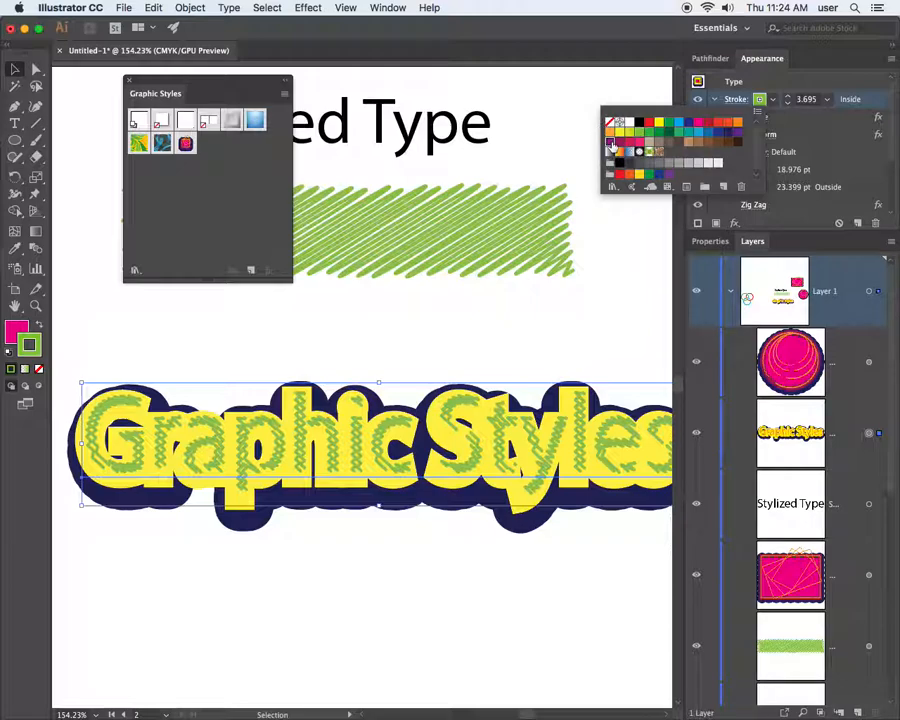
{"action": "left_click", "coordinate": [610, 143]}
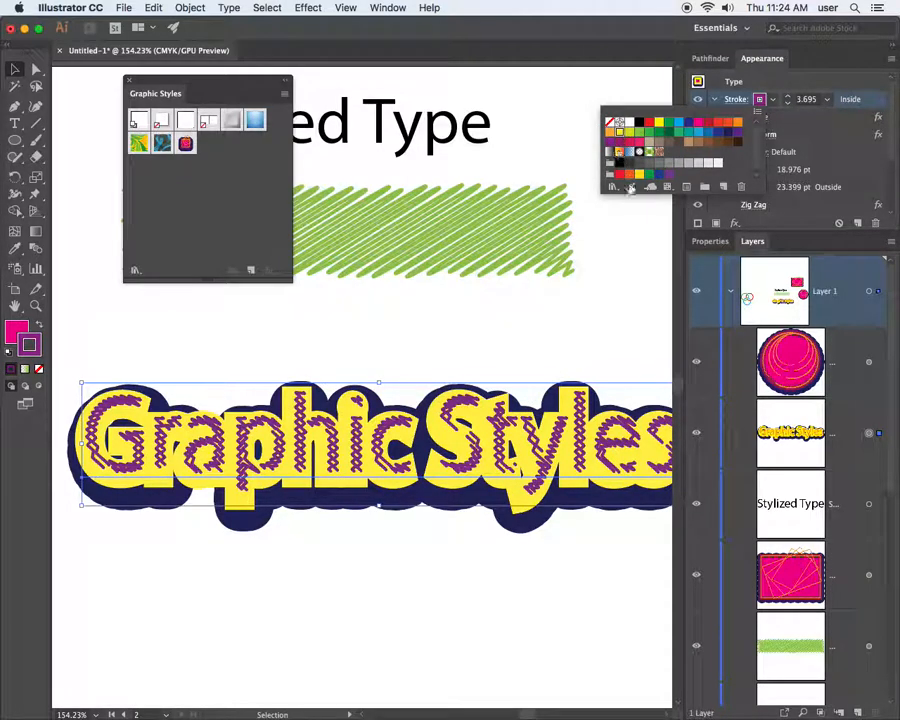
{"action": "left_click", "coordinate": [619, 132]}
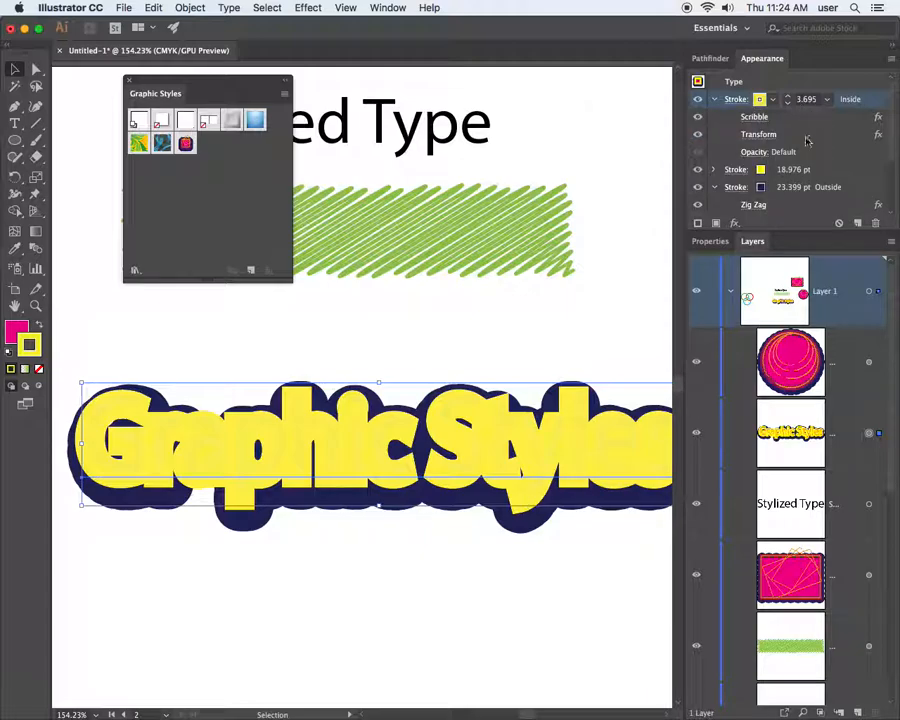
Cycle the middle stroke through several swatches, settling on C=50 M=0 Y=100 K=0 green
{"action": "left_click", "coordinate": [745, 170]}
{"action": "left_click", "coordinate": [760, 170]}
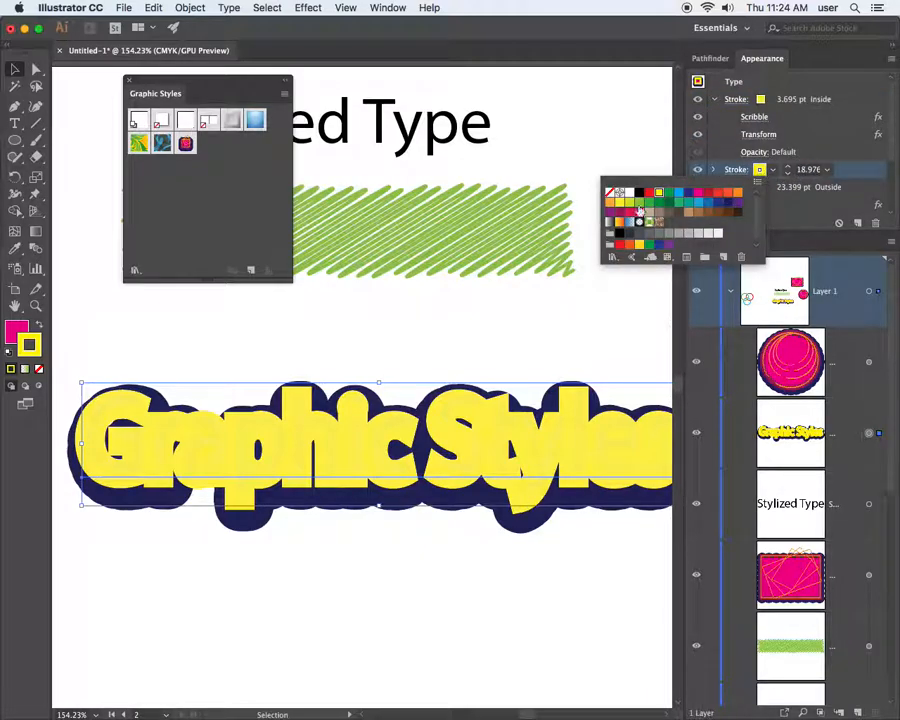
{"action": "left_click", "coordinate": [639, 203]}
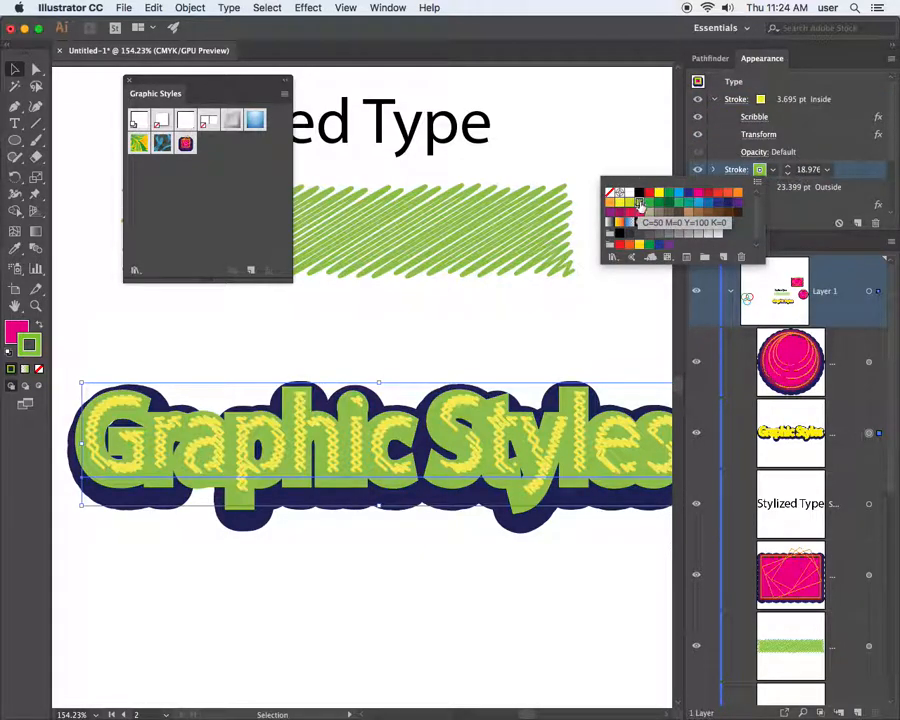
{"action": "left_click", "coordinate": [619, 213]}
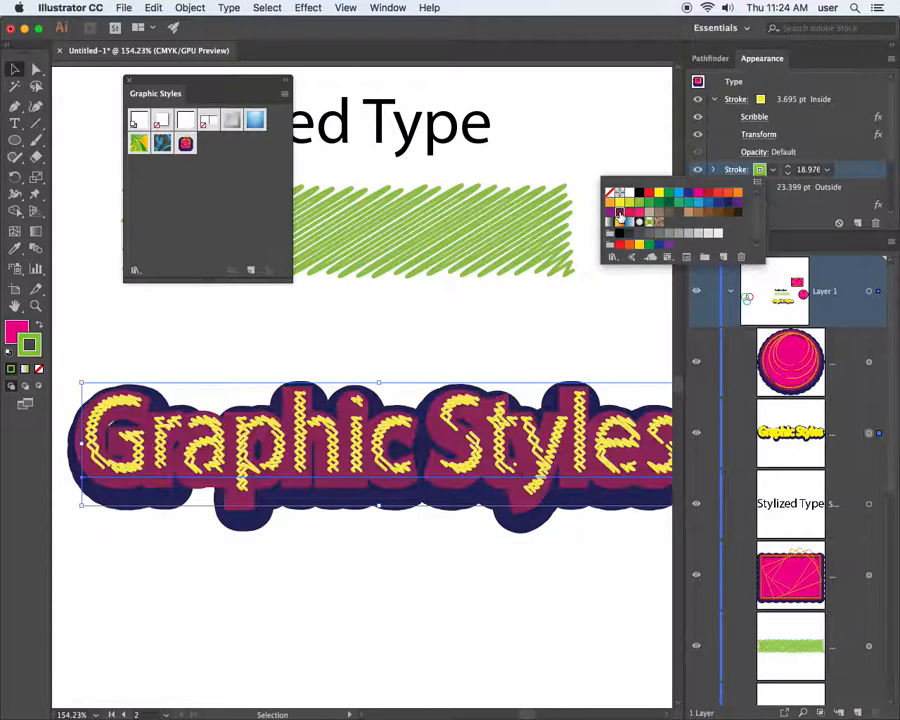
{"action": "left_click", "coordinate": [655, 221]}
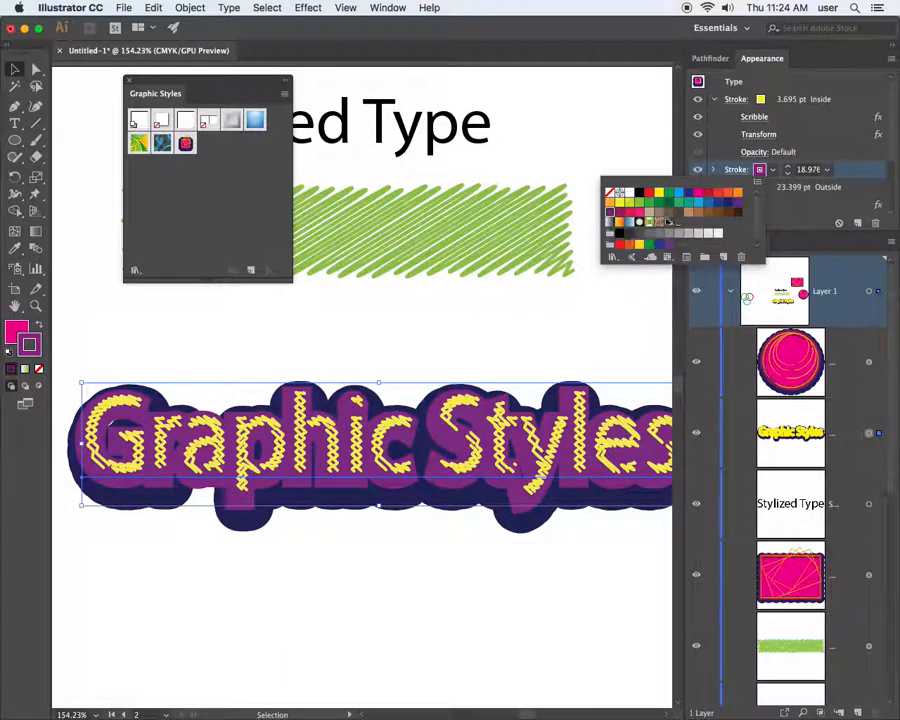
{"action": "left_click", "coordinate": [729, 205]}
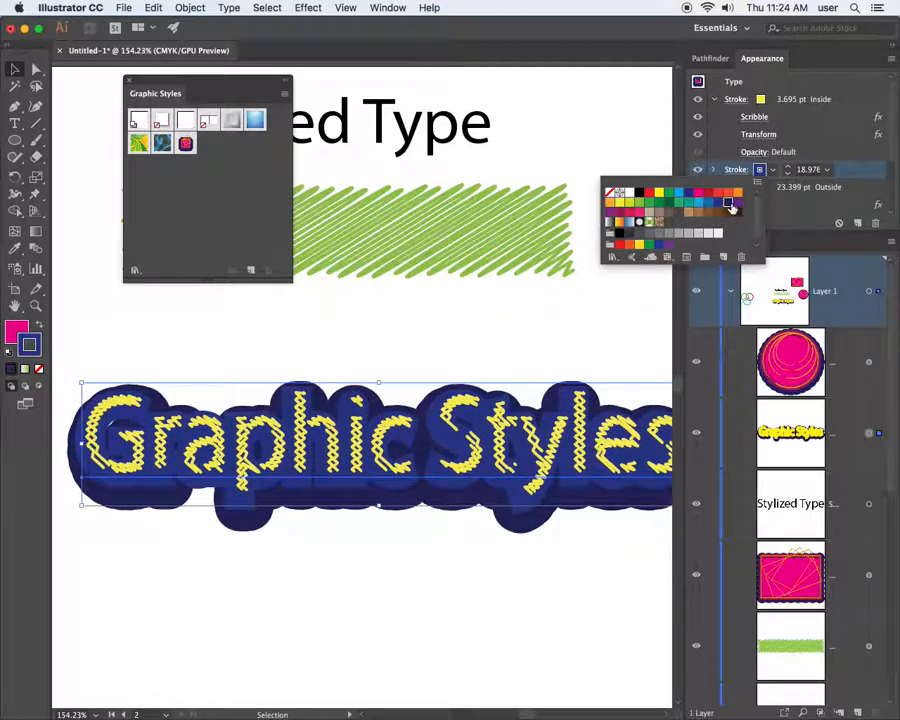
{"action": "left_click", "coordinate": [644, 203]}
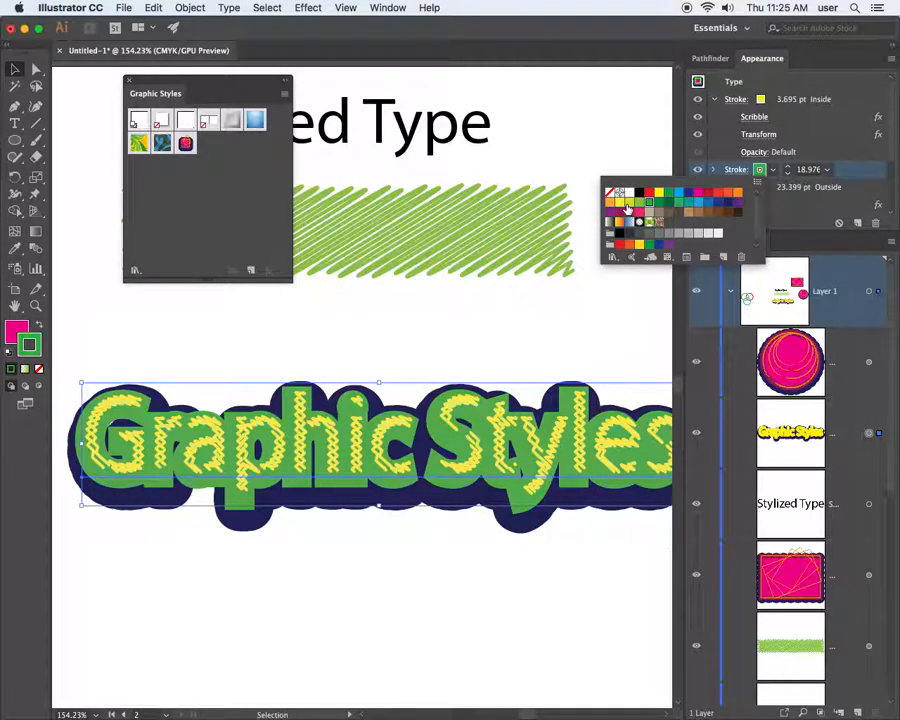
{"action": "left_click", "coordinate": [627, 207]}
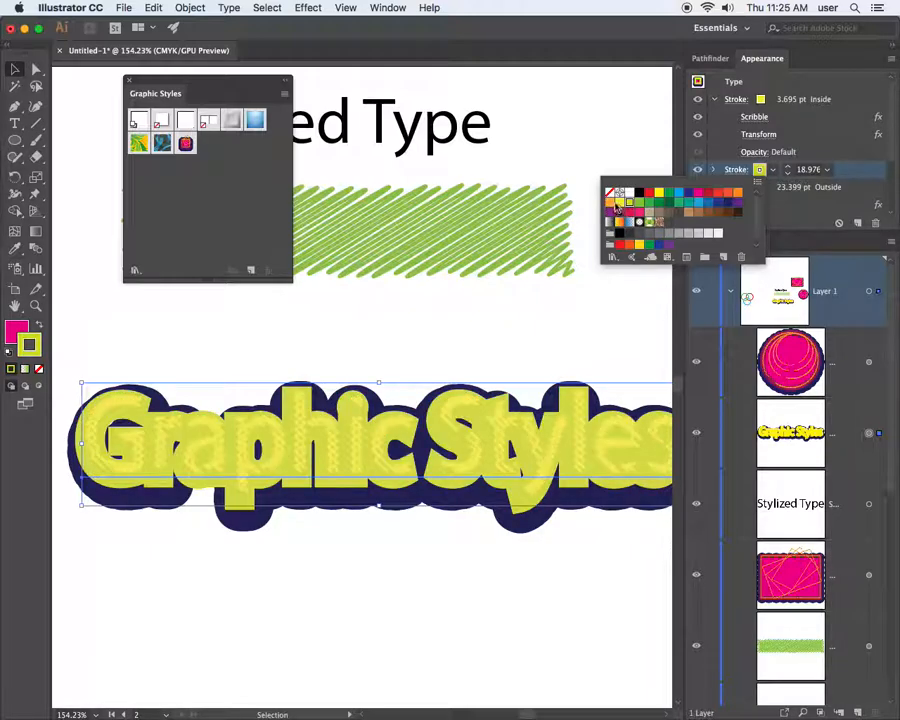
{"action": "left_click", "coordinate": [612, 203]}
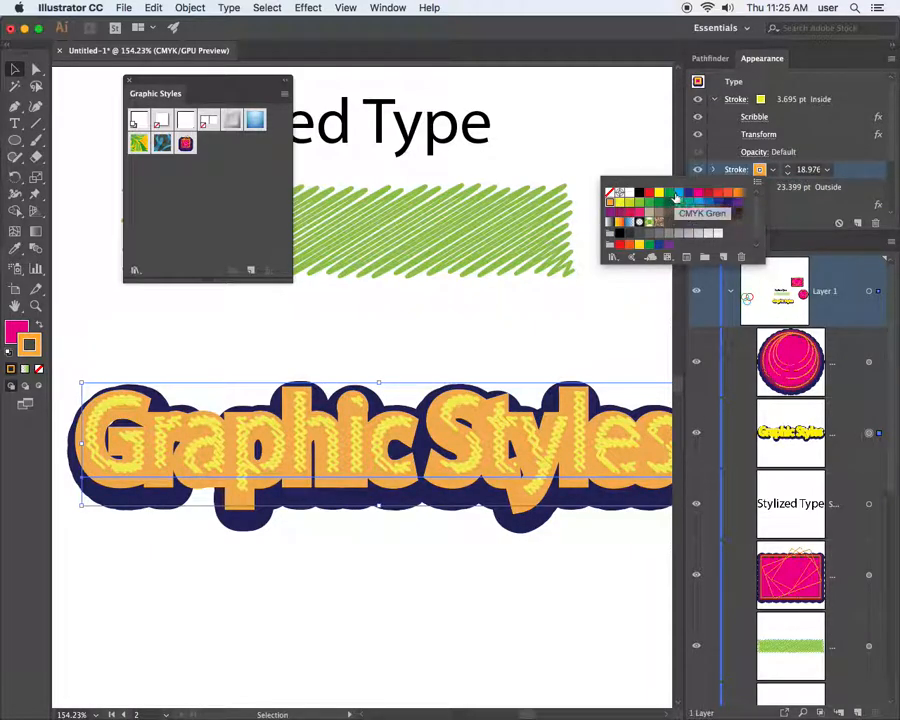
{"action": "left_click", "coordinate": [681, 194]}
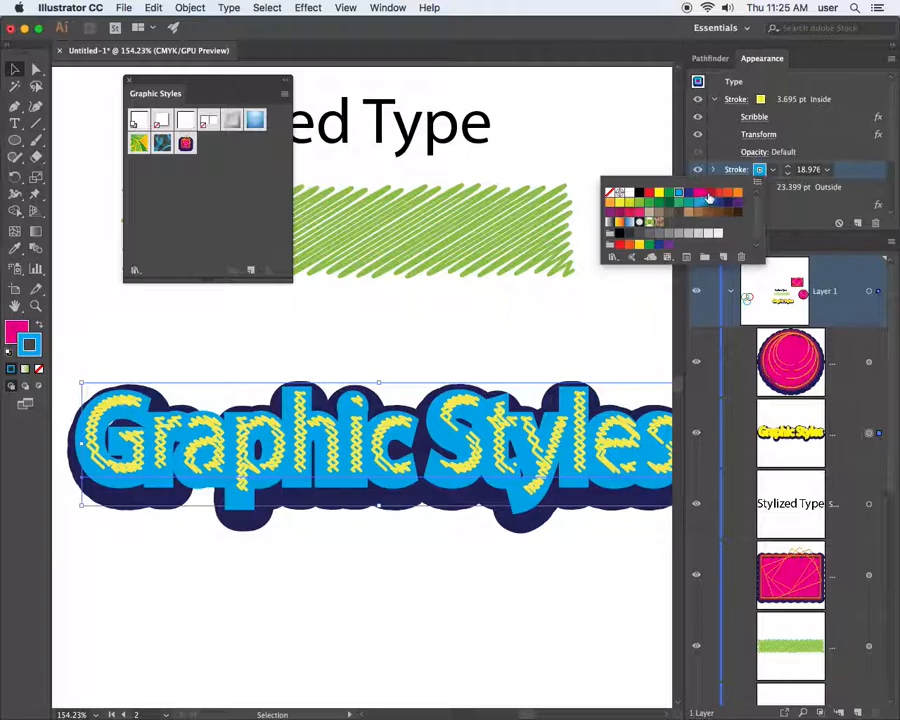
{"action": "left_click", "coordinate": [708, 194]}
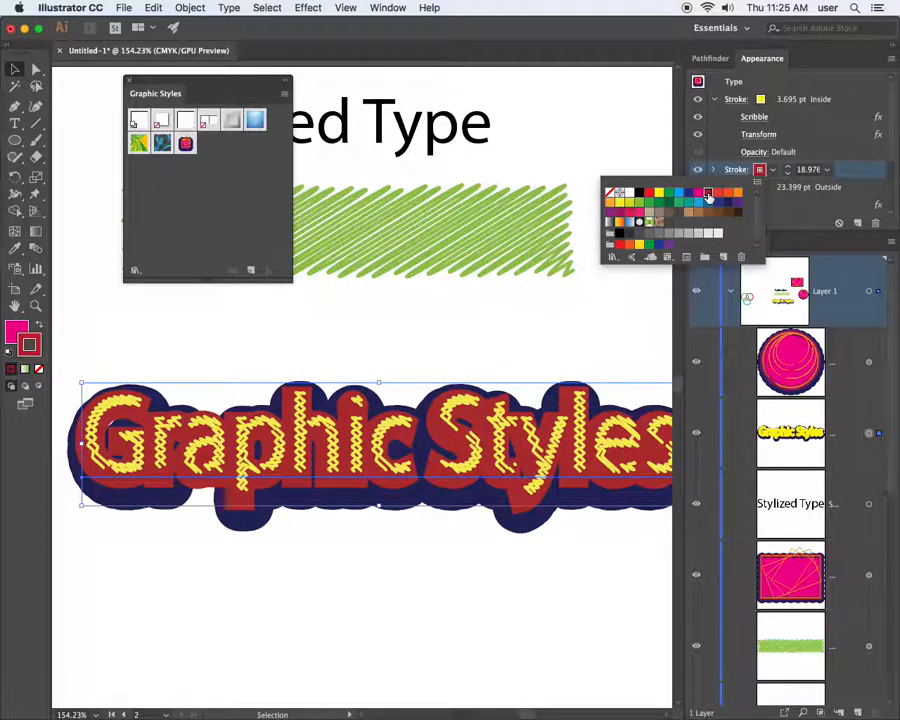
{"action": "left_click", "coordinate": [718, 194]}
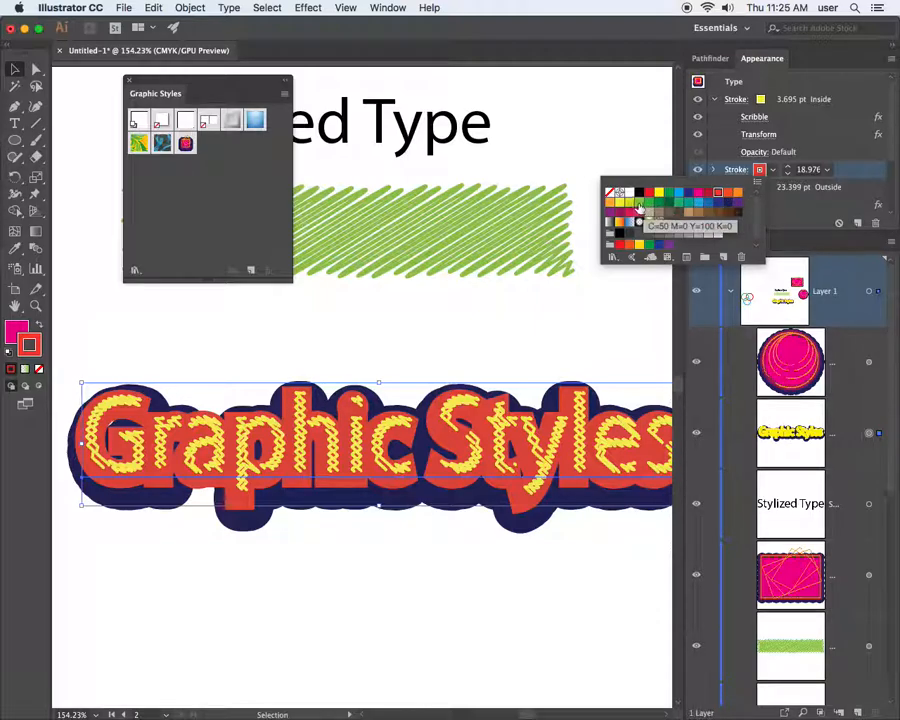
{"action": "left_click", "coordinate": [638, 205]}
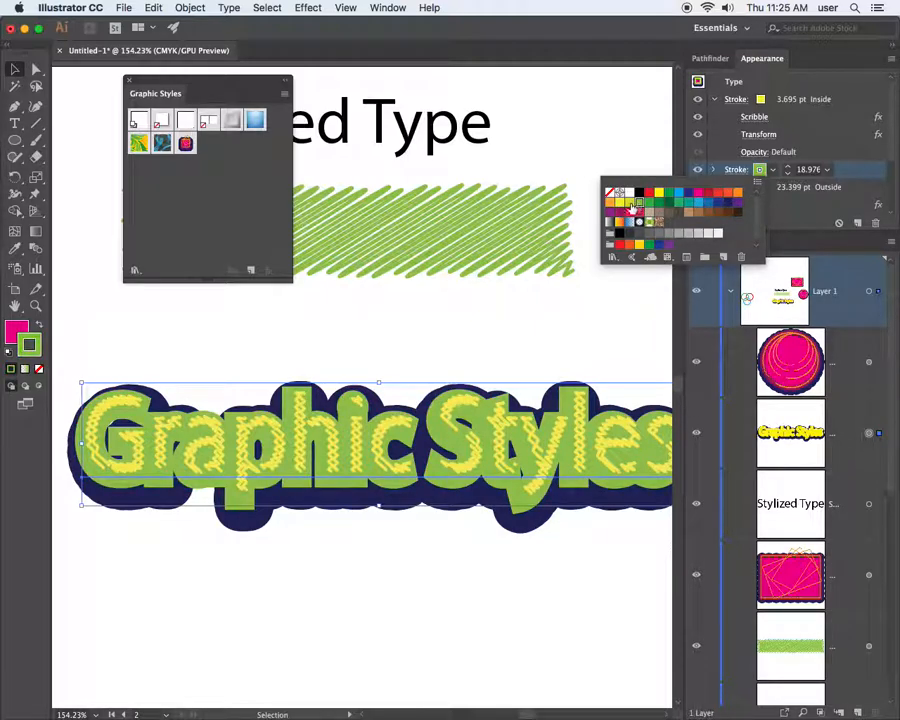
Deselect the title and zoom out to view the full artboard and the off-artboard shapes
{"action": "left_click", "coordinate": [594, 338]}
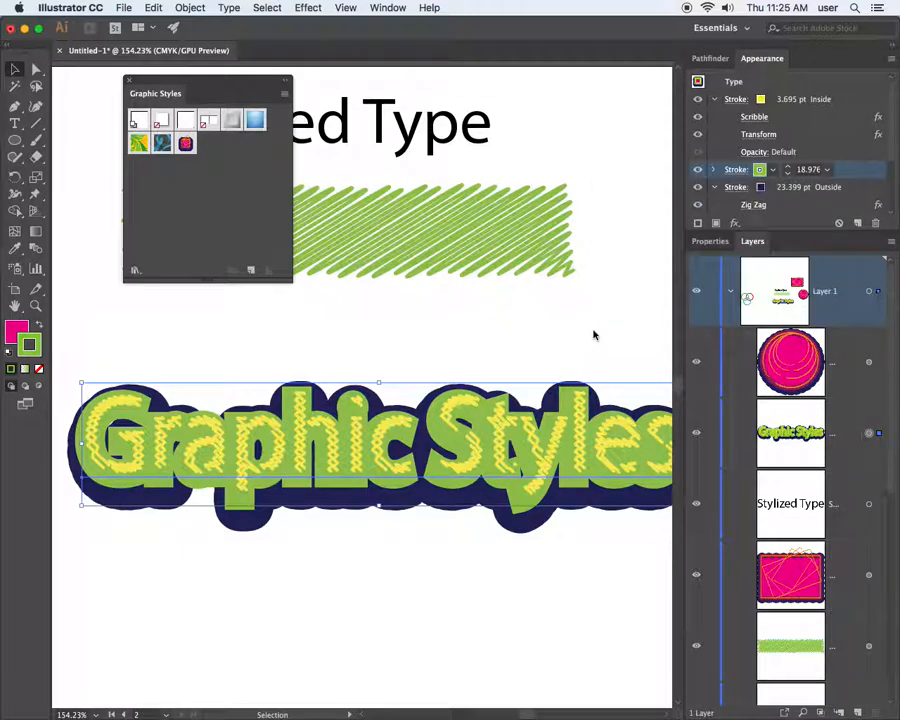
{"action": "left_click", "coordinate": [594, 336]}
{"action": "key", "text": "super+minus"}
{"action": "key", "text": "super+minus"}
{"action": "key", "text": "super+minus"}
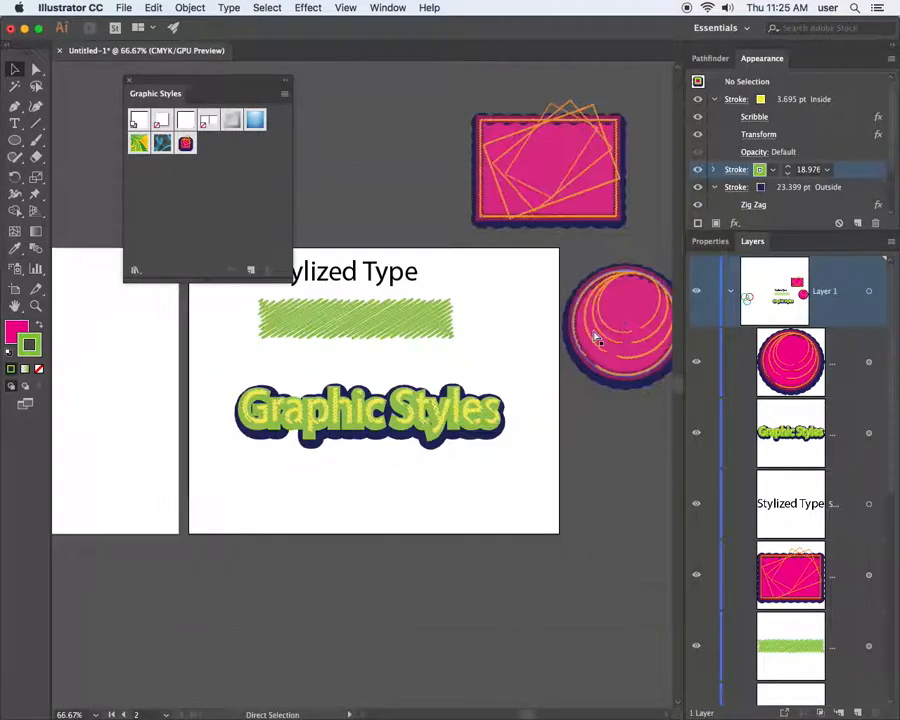
{"action": "left_click", "coordinate": [597, 338]}
{"action": "left_click", "coordinate": [532, 347]}
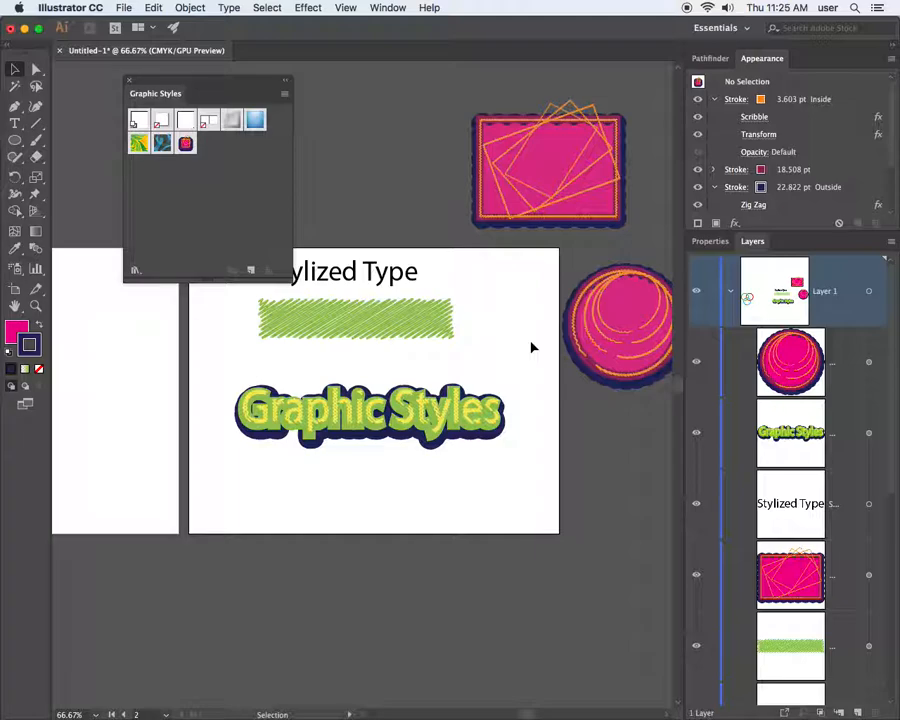
{"action": "scroll", "coordinate": [532, 347], "scroll_direction": "right", "scroll_amount": 1}
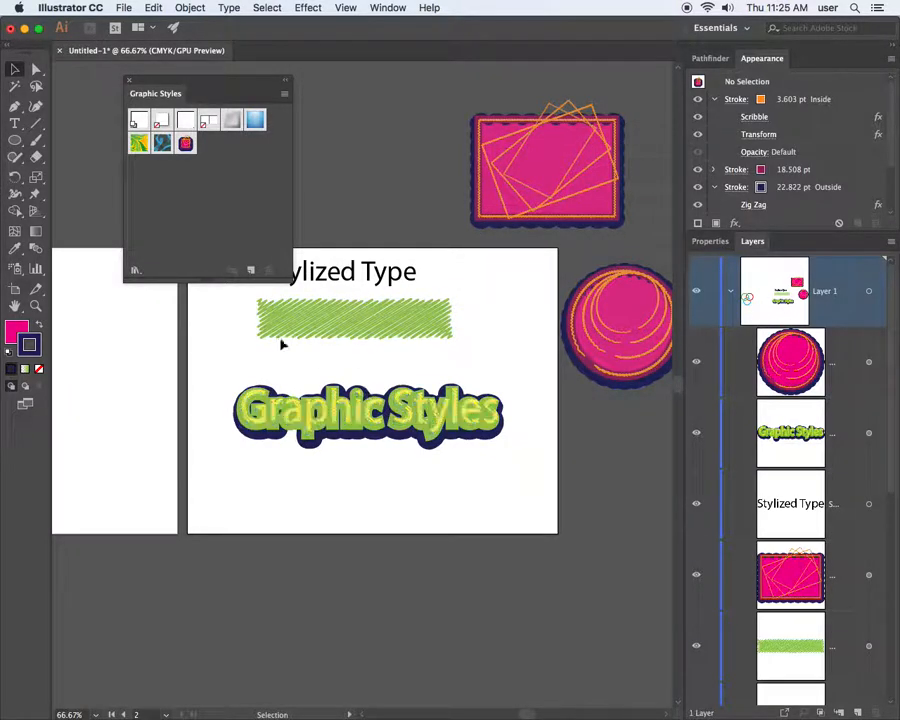
Lower the Stylized Type heading and place the green scribble rectangle beneath it
{"action": "left_click_drag", "start_coordinate": [366, 303], "coordinate": [368, 326]}
{"action": "left_click_drag", "start_coordinate": [369, 273], "coordinate": [386, 292]}
{"action": "left_click_drag", "start_coordinate": [378, 340], "coordinate": [387, 358]}
{"action": "mouse_move", "coordinate": [378, 305]}
{"action": "left_mouse_down"}
{"action": "mouse_move", "coordinate": [388, 347]}
{"action": "mouse_move", "coordinate": [374, 344]}
{"action": "left_mouse_up"}
{"action": "left_click", "coordinate": [376, 346]}
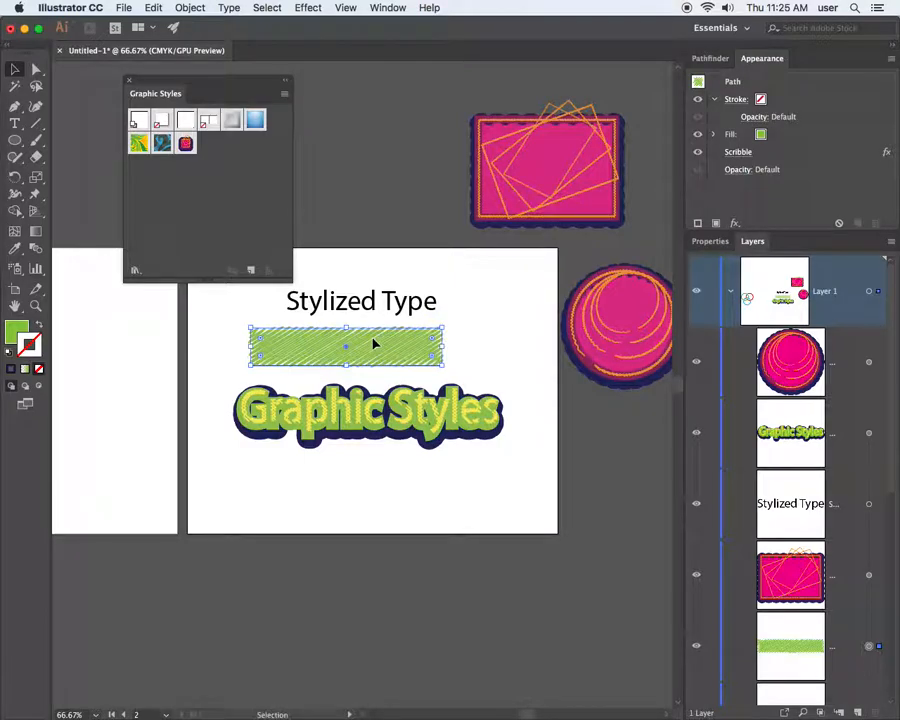
Save the green scribble look as Graphic Style 2 and apply it to the pink rectangle
{"action": "left_click", "coordinate": [714, 99]}
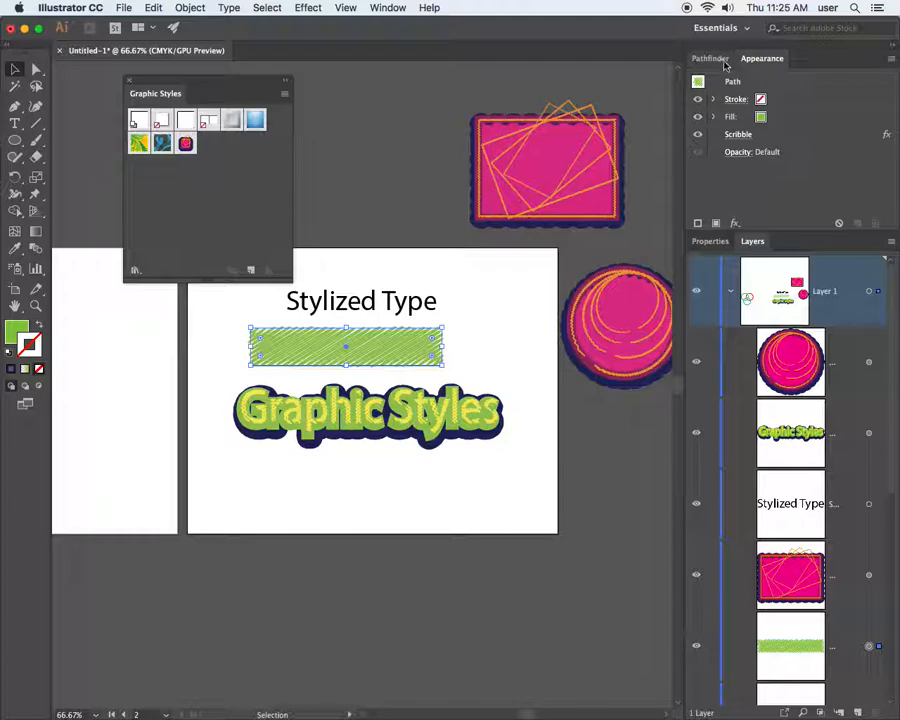
{"action": "left_click", "coordinate": [705, 85]}
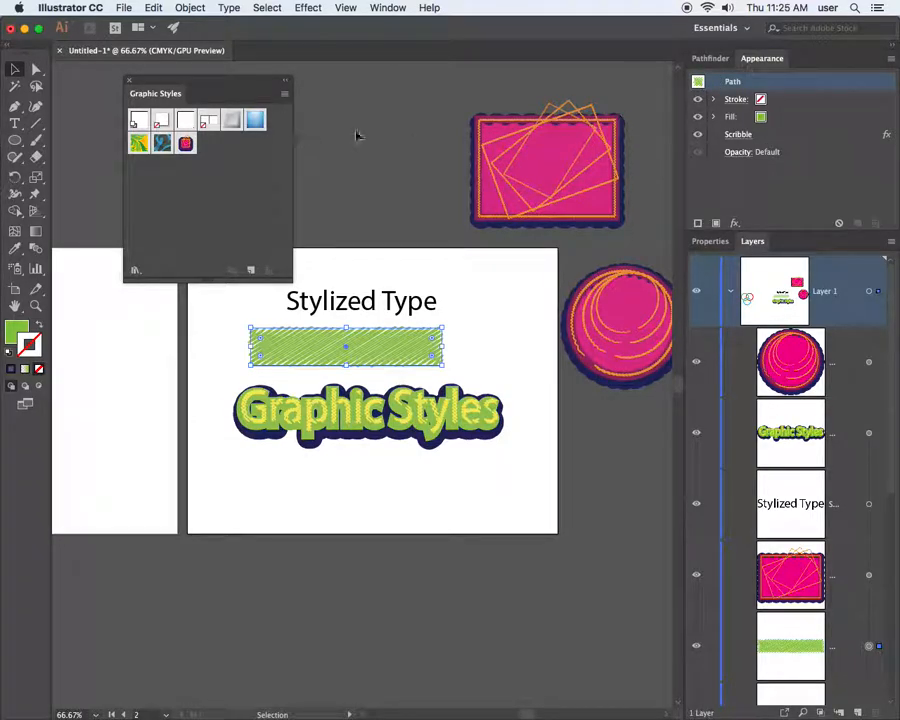
{"action": "left_click_drag", "start_coordinate": [231, 86], "coordinate": [363, 79]}
{"action": "mouse_move", "coordinate": [718, 92]}
{"action": "left_mouse_down"}
{"action": "mouse_move", "coordinate": [490, 60]}
{"action": "mouse_move", "coordinate": [388, 138]}
{"action": "left_mouse_up"}
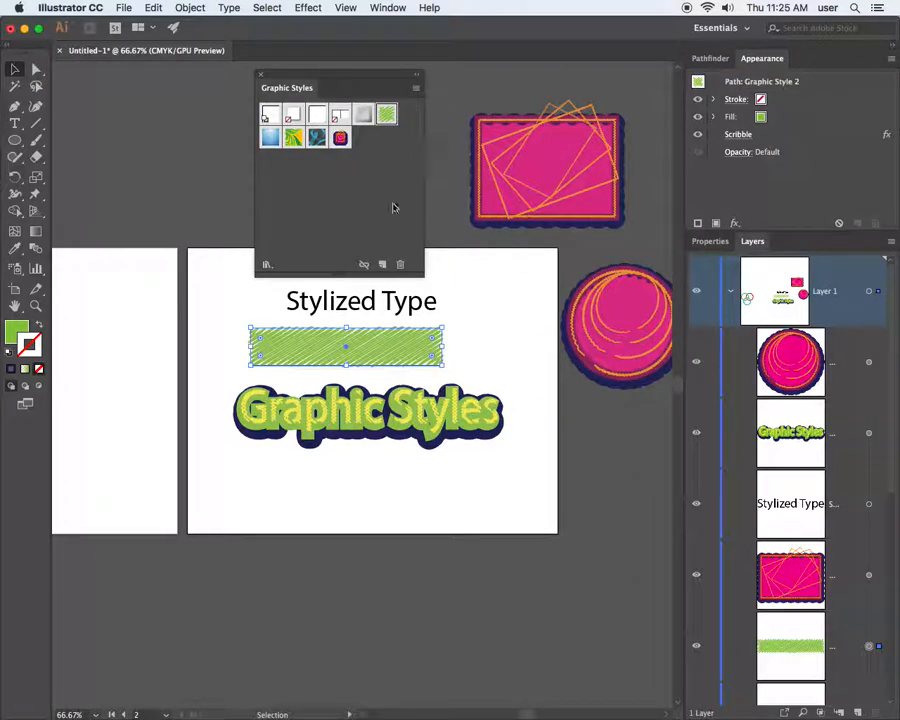
{"action": "left_click", "coordinate": [552, 180]}
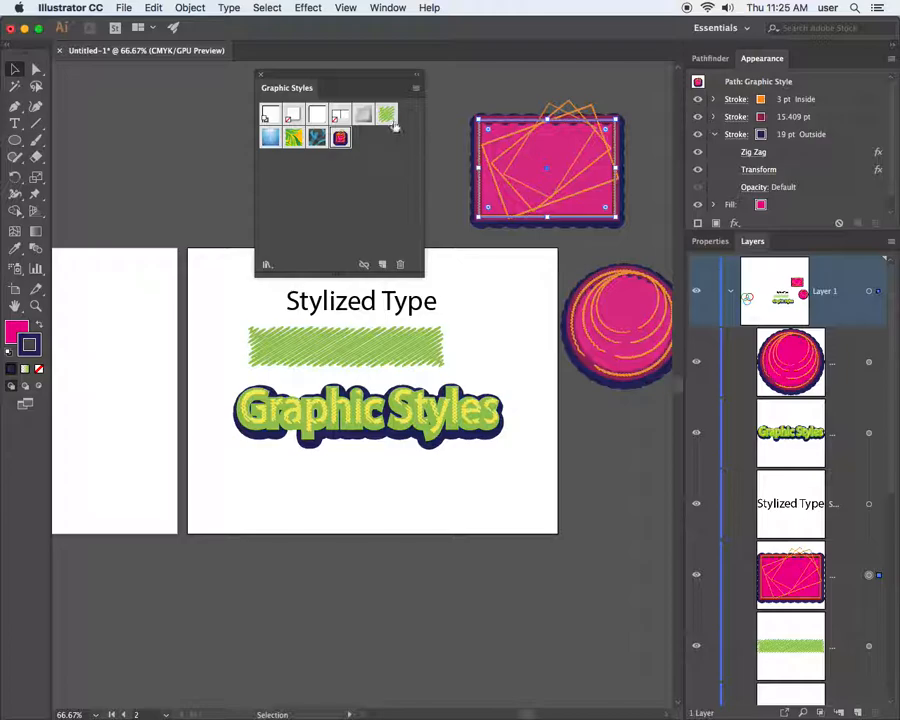
{"action": "left_click", "coordinate": [388, 117]}
Place the pink circle on the green scribble rectangle at the top-right corner, then bring Chrome forward
{"action": "left_click", "coordinate": [460, 104]}
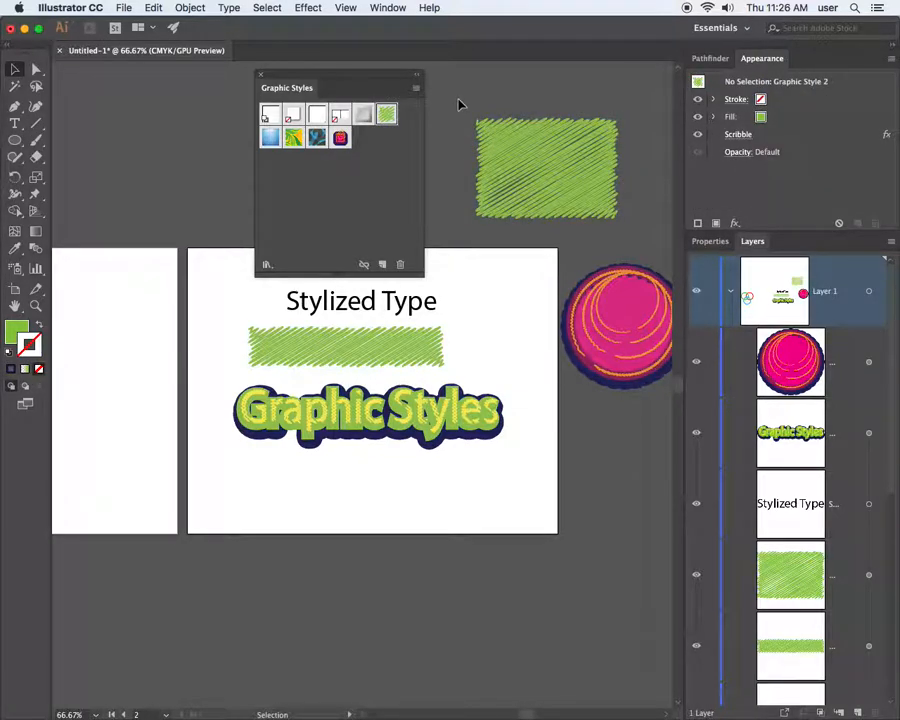
{"action": "mouse_move", "coordinate": [555, 186]}
{"action": "left_mouse_down"}
{"action": "mouse_move", "coordinate": [528, 249]}
{"action": "mouse_move", "coordinate": [518, 237]}
{"action": "left_mouse_up"}
{"action": "mouse_move", "coordinate": [609, 342]}
{"action": "left_mouse_down"}
{"action": "mouse_move", "coordinate": [546, 350]}
{"action": "mouse_move", "coordinate": [553, 314]}
{"action": "mouse_move", "coordinate": [541, 308]}
{"action": "mouse_move", "coordinate": [537, 270]}
{"action": "mouse_move", "coordinate": [506, 255]}
{"action": "left_mouse_up"}
{"action": "left_click", "coordinate": [557, 155]}
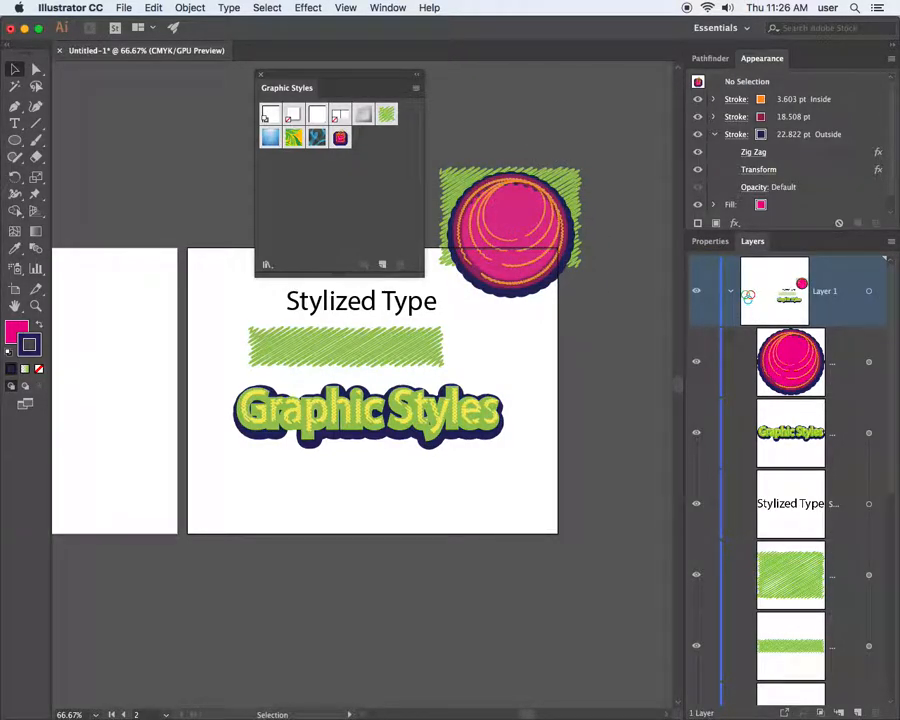
{"action": "left_click_drag", "start_coordinate": [0, 0], "coordinate": [488, 28]}
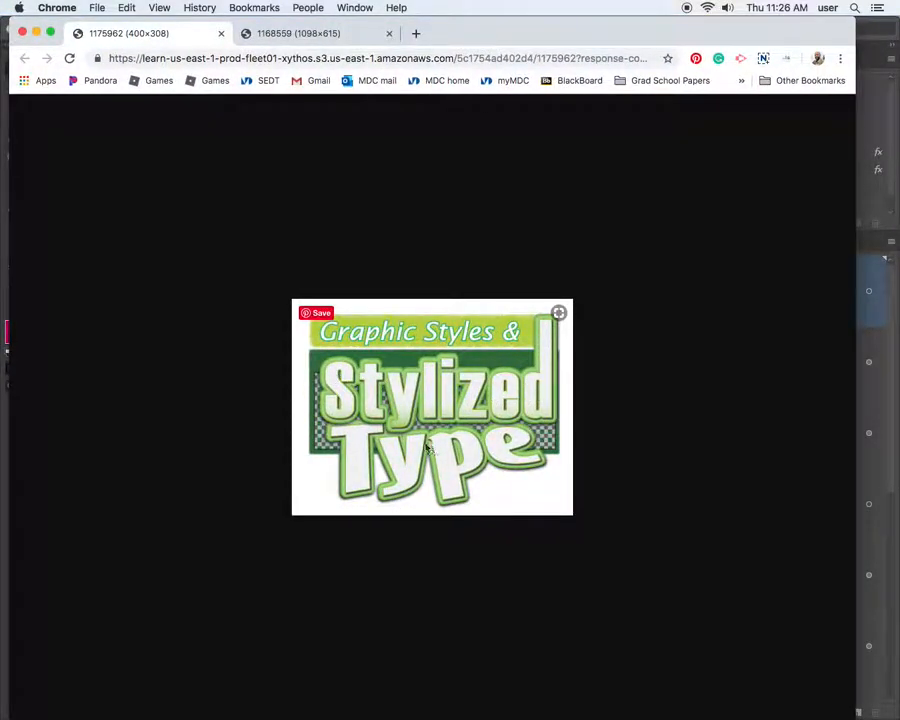
View the Creating Playing Cards reference image tab, then minimise Chrome back to Illustrator
{"action": "left_click_drag", "start_coordinate": [514, 28], "coordinate": [512, 22]}
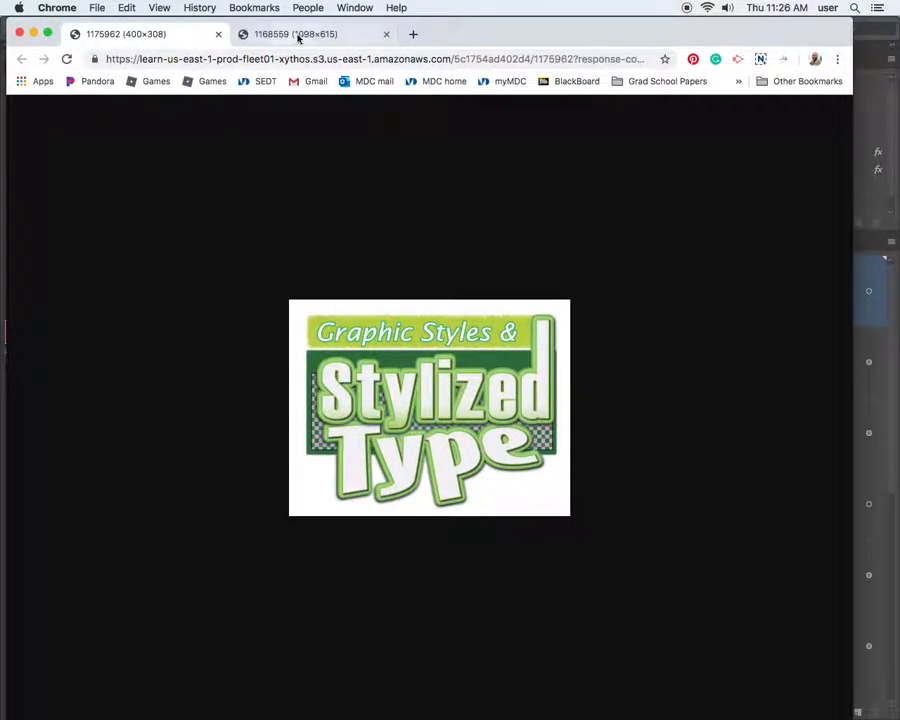
{"action": "left_click", "coordinate": [302, 33]}
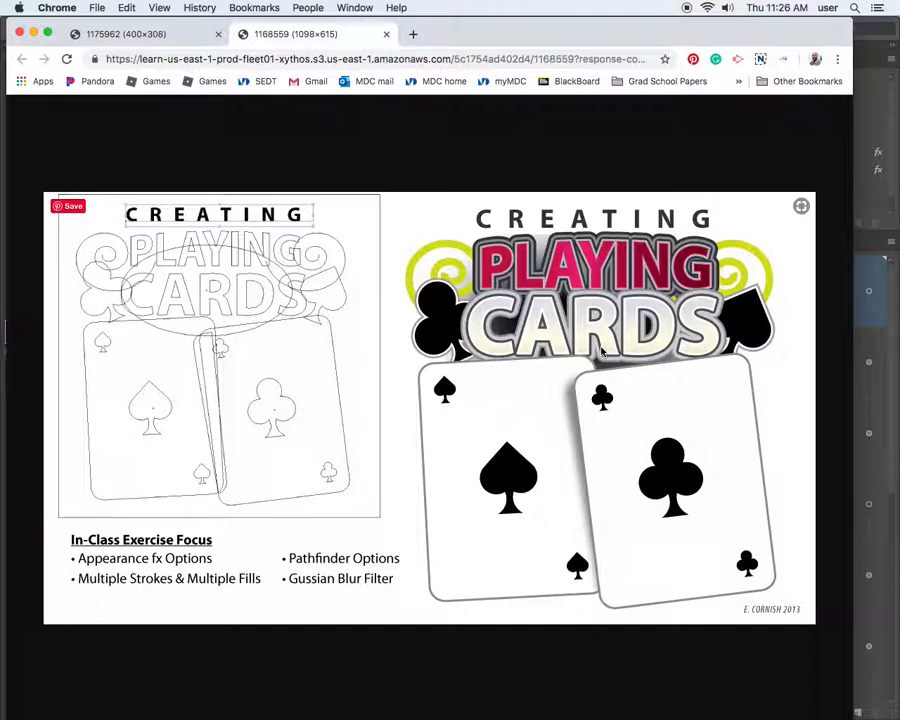
{"action": "double_click", "coordinate": [577, 26]}
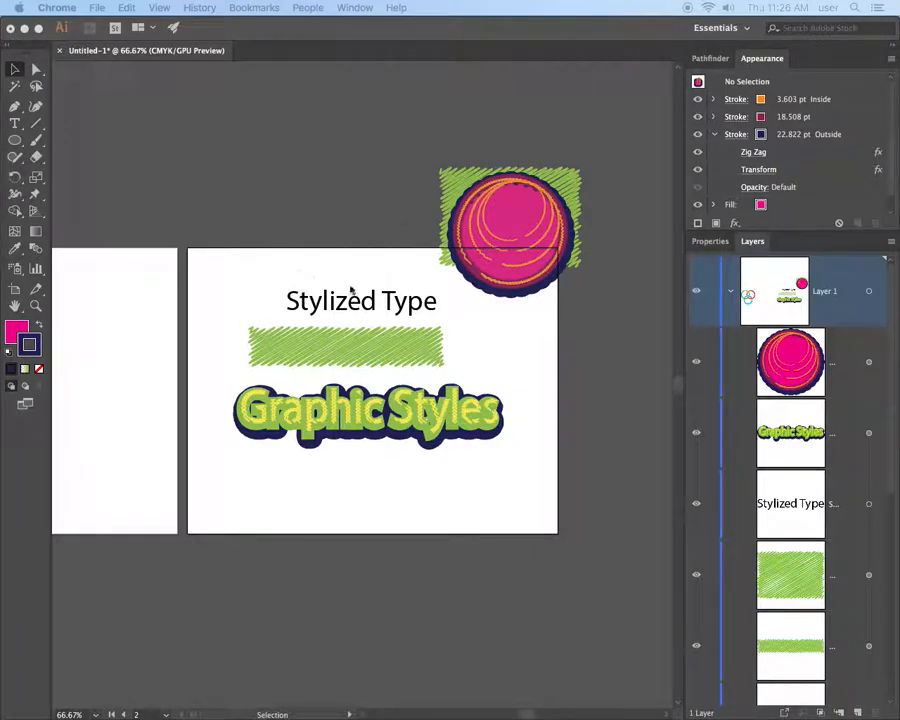
Reopen the Graphic Styles panel, nudge the pink circle up-left and reposition the Graphic Styles text
{"action": "key", "text": "shift+F5"}
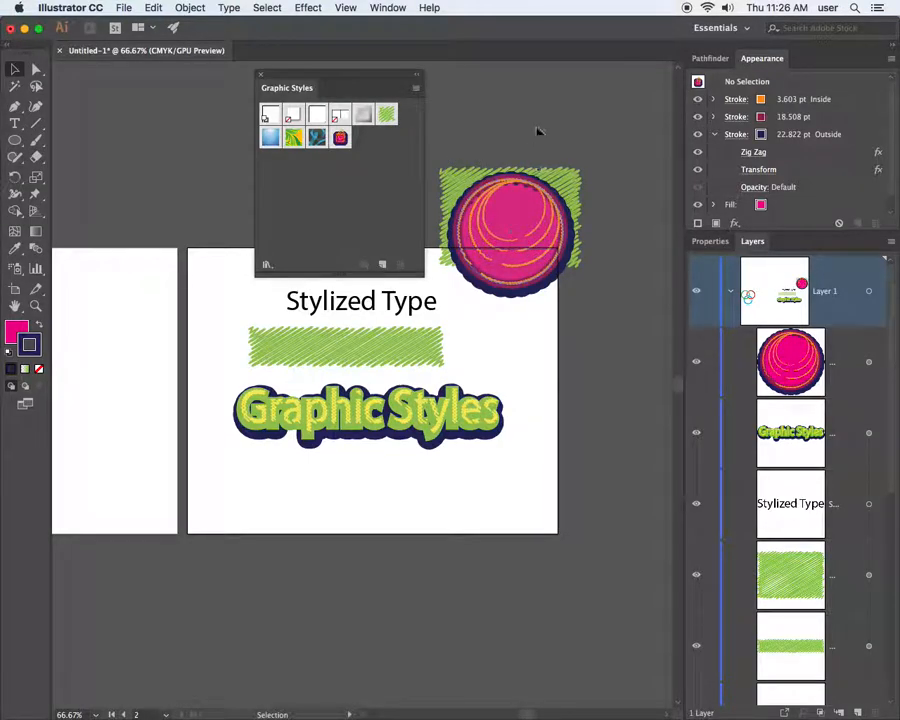
{"action": "left_click_drag", "start_coordinate": [352, 76], "coordinate": [152, 69]}
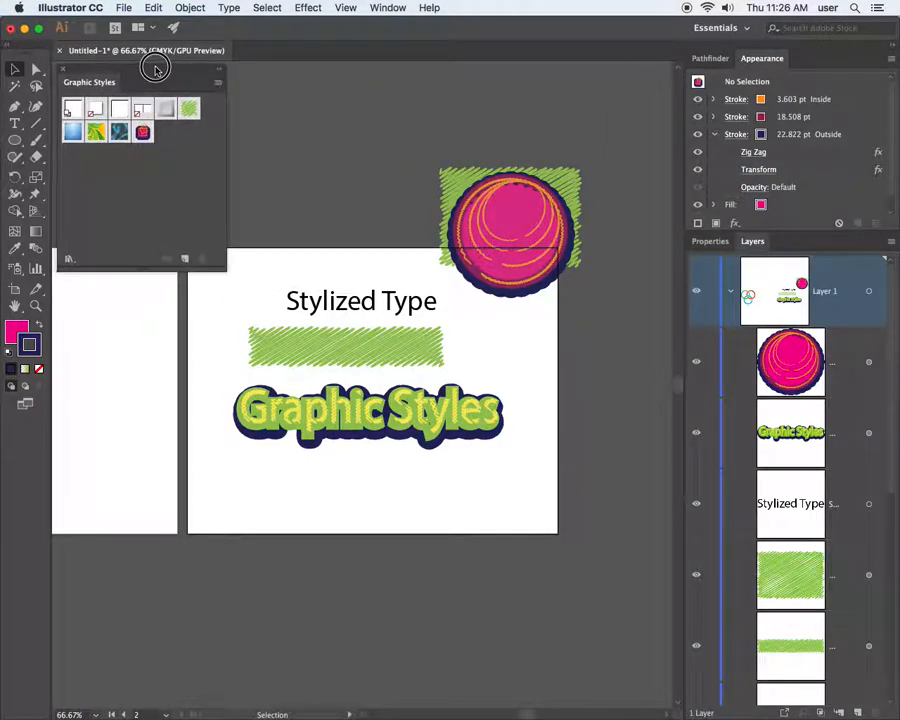
{"action": "left_click", "coordinate": [532, 261]}
{"action": "left_click_drag", "start_coordinate": [532, 261], "coordinate": [493, 176]}
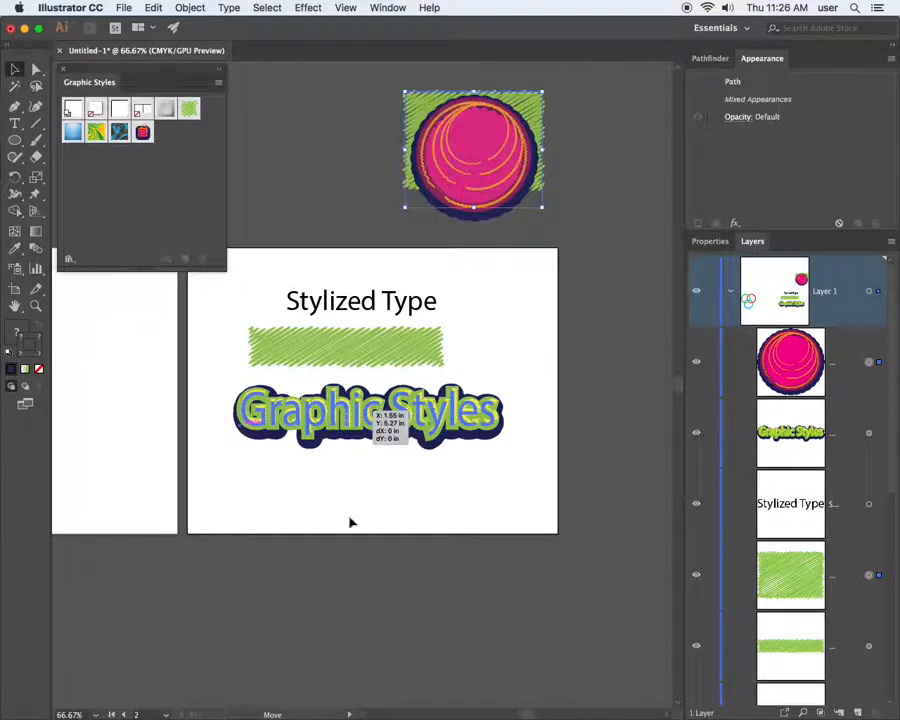
{"action": "left_click", "coordinate": [386, 442]}
{"action": "mouse_move", "coordinate": [430, 425]}
{"action": "left_mouse_down"}
{"action": "mouse_move", "coordinate": [440, 445]}
{"action": "mouse_move", "coordinate": [422, 416]}
{"action": "mouse_move", "coordinate": [432, 418]}
{"action": "mouse_move", "coordinate": [418, 420]}
{"action": "left_mouse_up"}
Replace the words 'Graphic Styles' with the person's first and last name
{"action": "double_click", "coordinate": [370, 410]}
{"action": "double_click", "coordinate": [370, 410]}
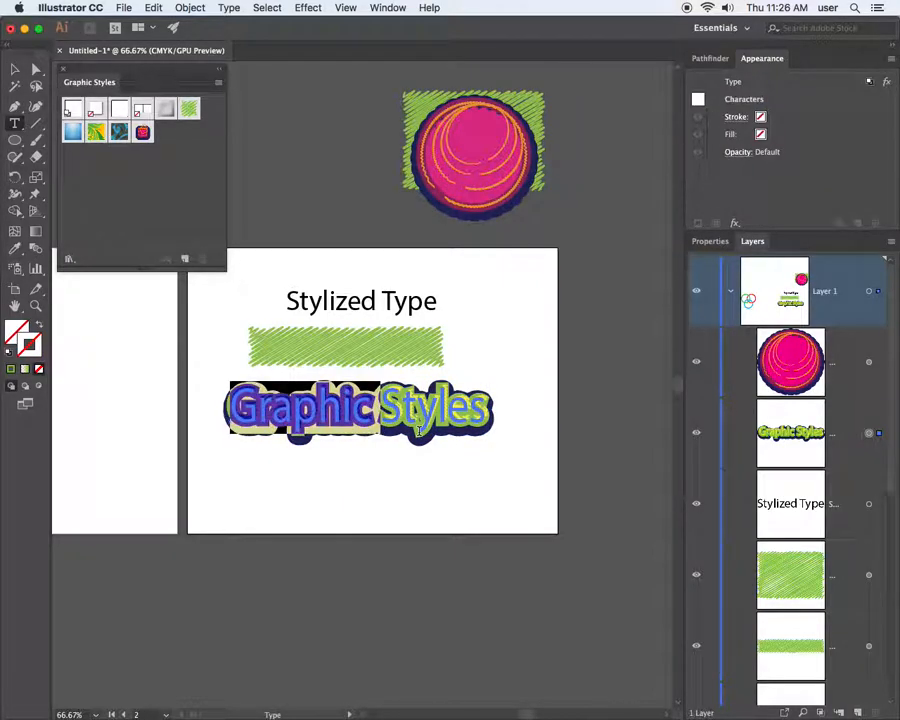
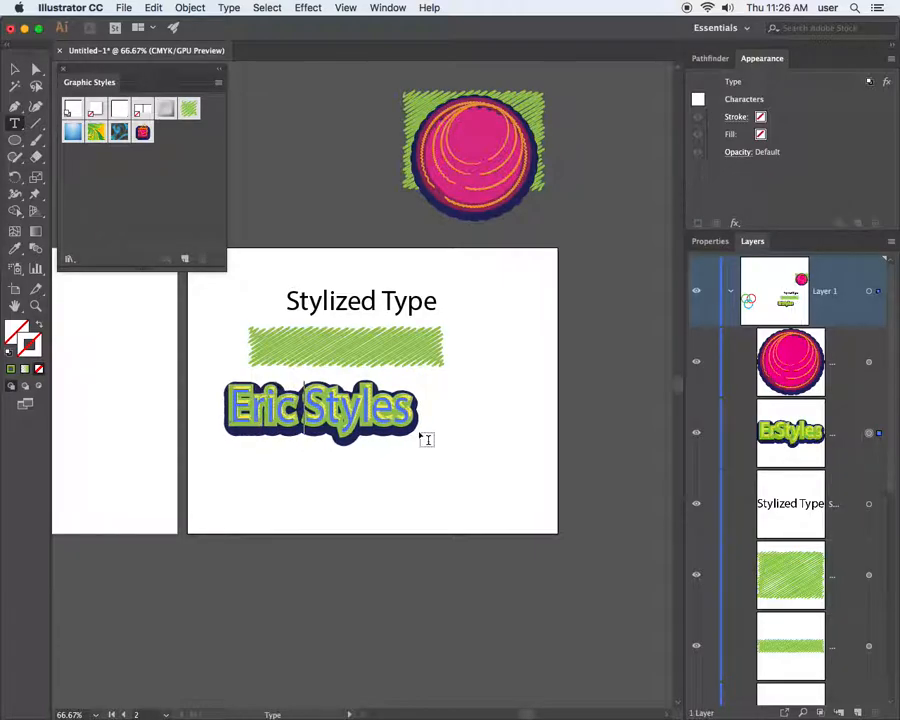
{"action": "key", "text": "Delete"}
{"action": "key", "text": "Delete"}
{"action": "key", "text": "Delete"}
{"action": "key", "text": "Delete"}
{"action": "key", "text": "Delete"}
{"action": "key", "text": "Delete"}
{"action": "key", "text": "Delete"}
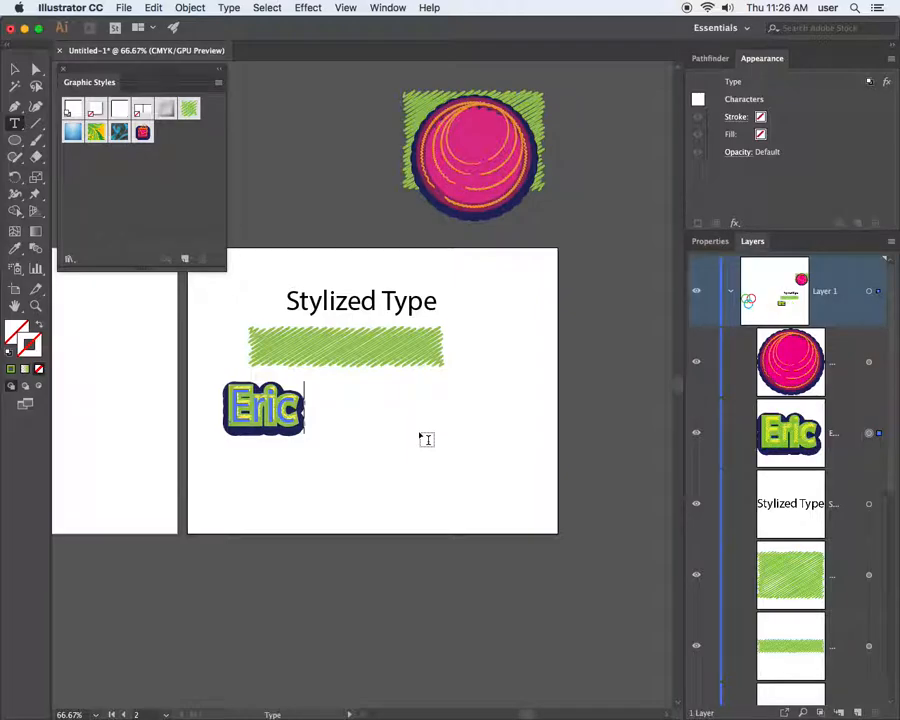
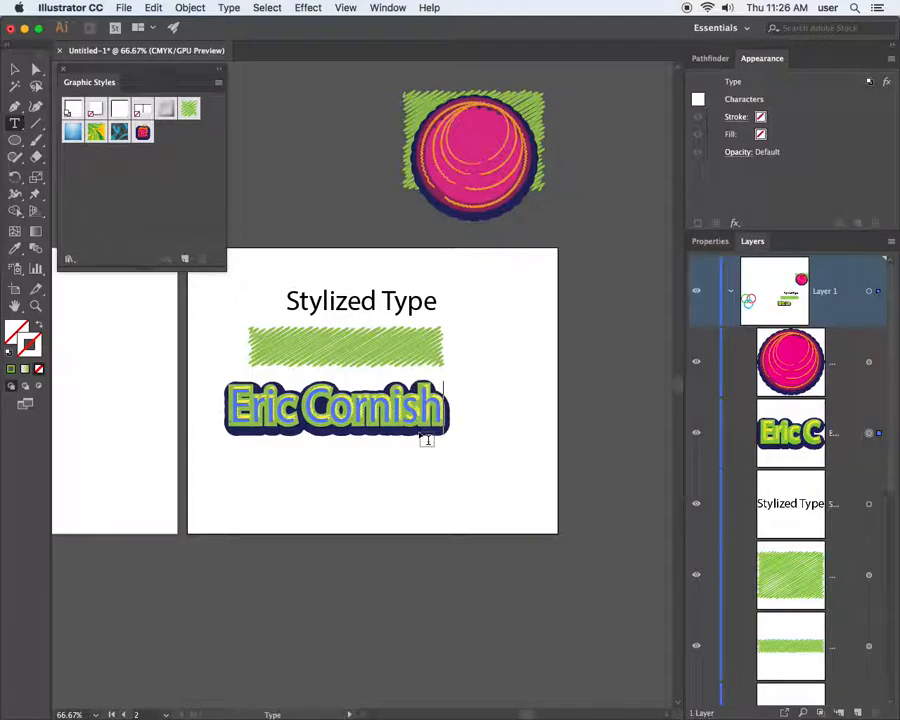
{"action": "key", "text": "Escape"}
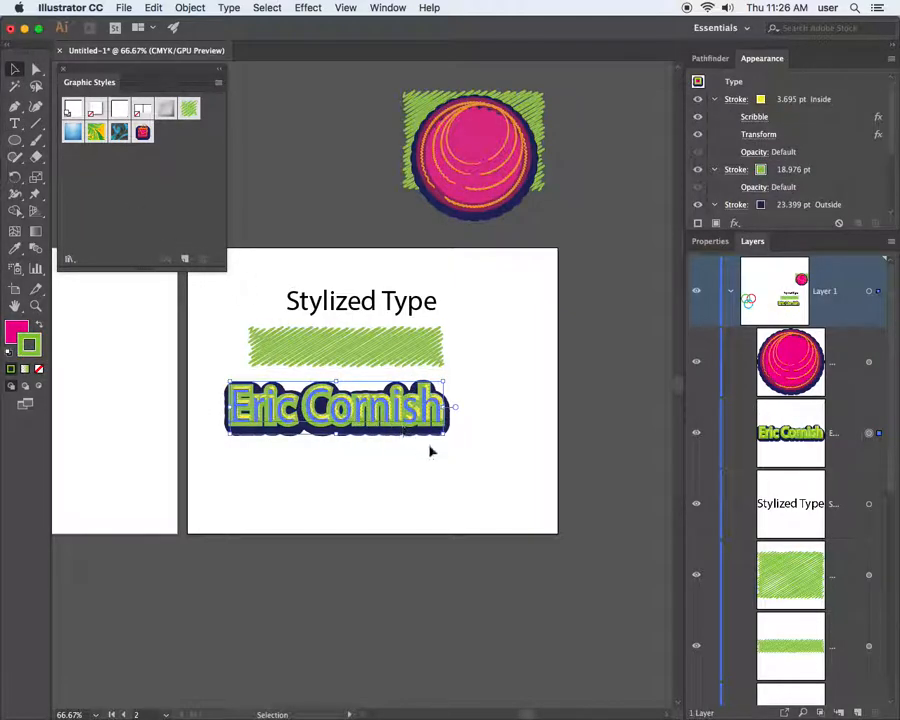
Scale the name text up by its corner, then select all of its characters
{"action": "left_click", "coordinate": [460, 483]}
{"action": "left_click", "coordinate": [446, 422]}
{"action": "left_click_drag", "start_coordinate": [446, 432], "coordinate": [491, 446]}
{"action": "left_click", "coordinate": [422, 472]}
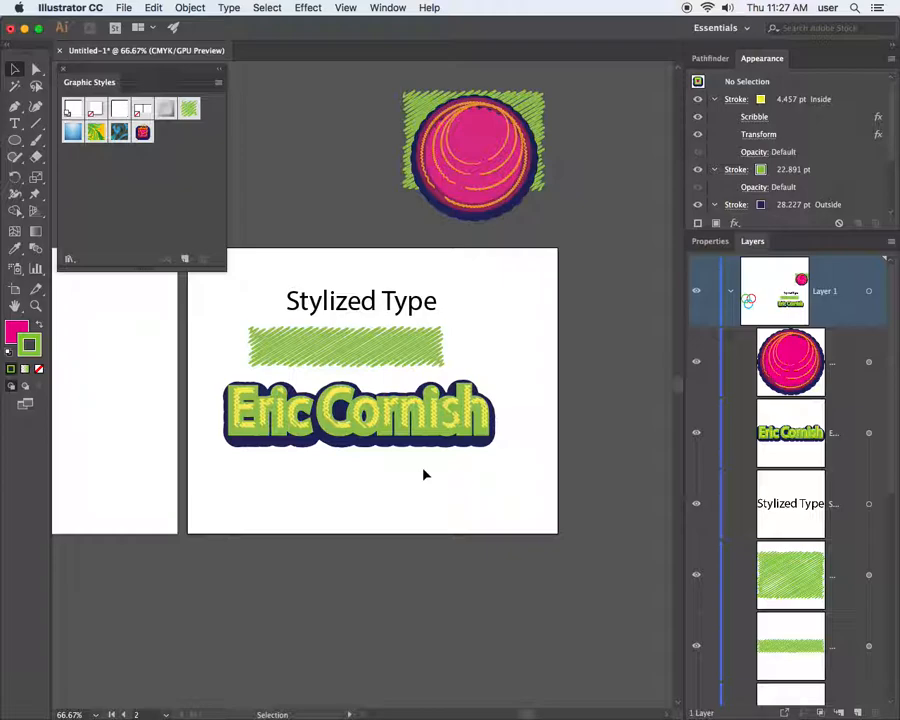
{"action": "double_click", "coordinate": [320, 415]}
{"action": "key", "text": "ctrl+a"}
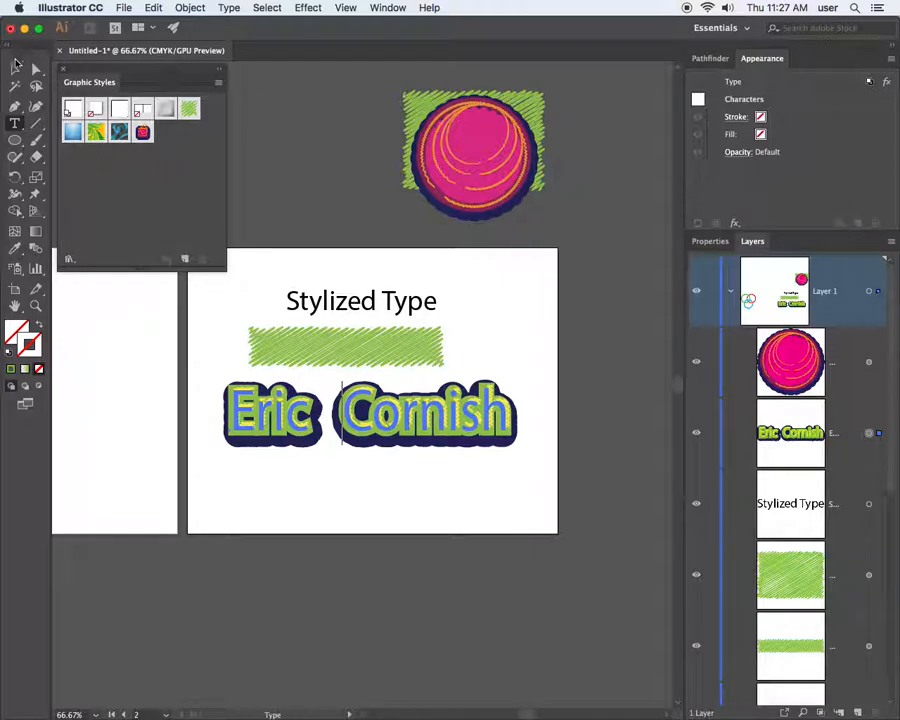
Finish editing the spaced-out name and reselect the text object with its three strokes
{"action": "left_click", "coordinate": [17, 63]}
{"action": "left_click", "coordinate": [427, 474]}
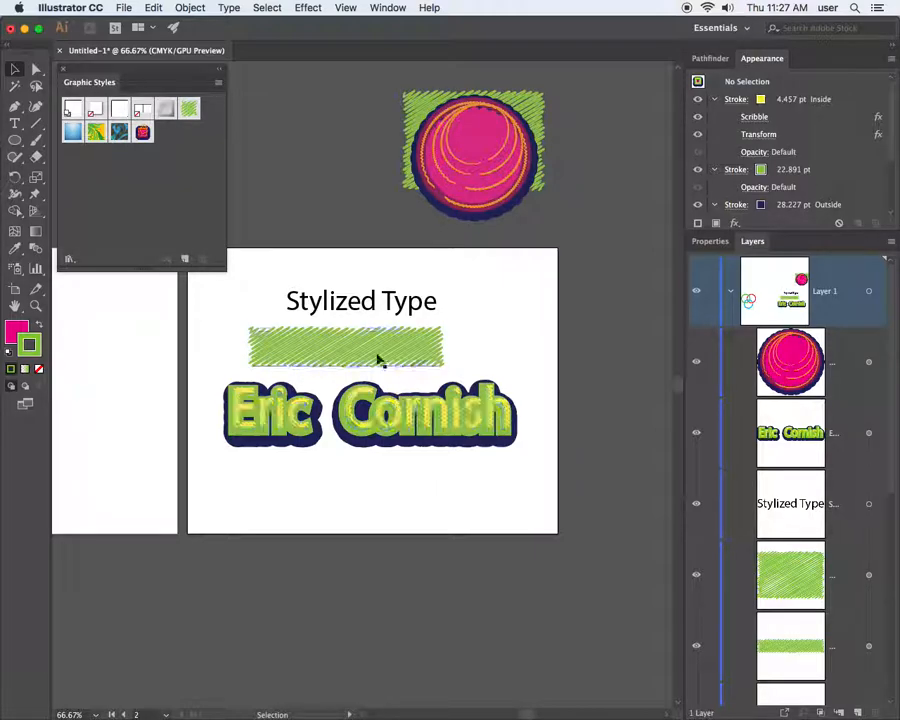
{"action": "left_click", "coordinate": [378, 429]}
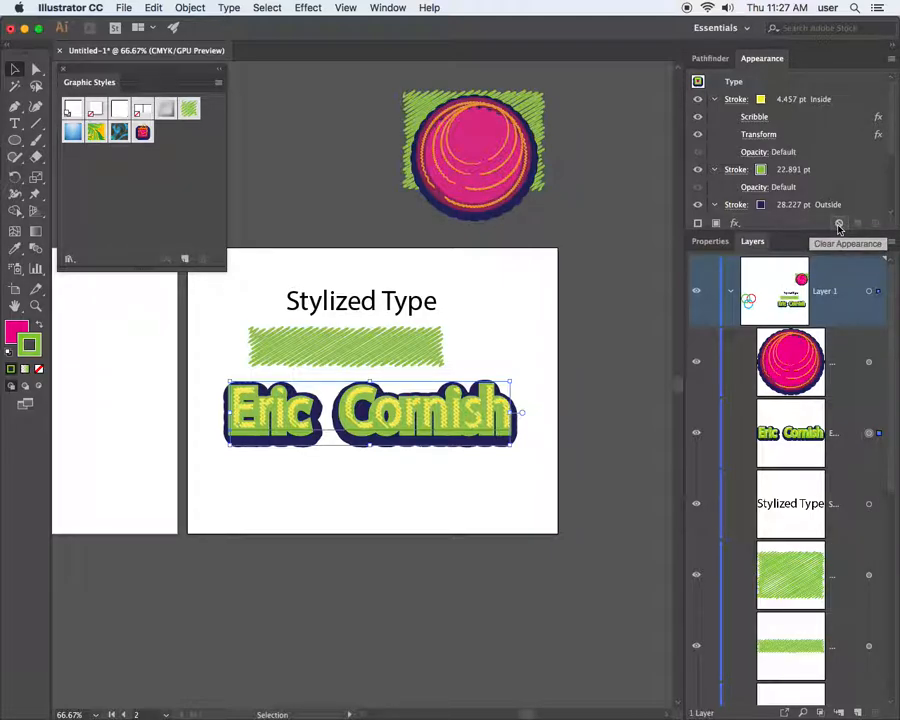
Clear the name's appearance to plain black type and bring the Chrome reference image forward
{"action": "left_click", "coordinate": [838, 224]}
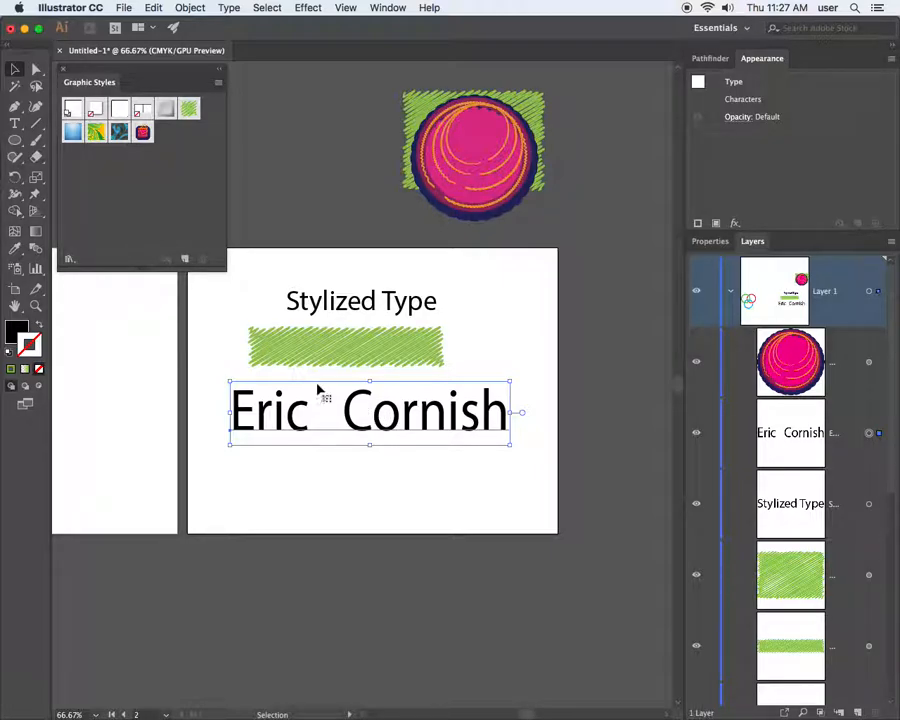
{"action": "left_click_drag", "start_coordinate": [0, 0], "coordinate": [472, 85]}
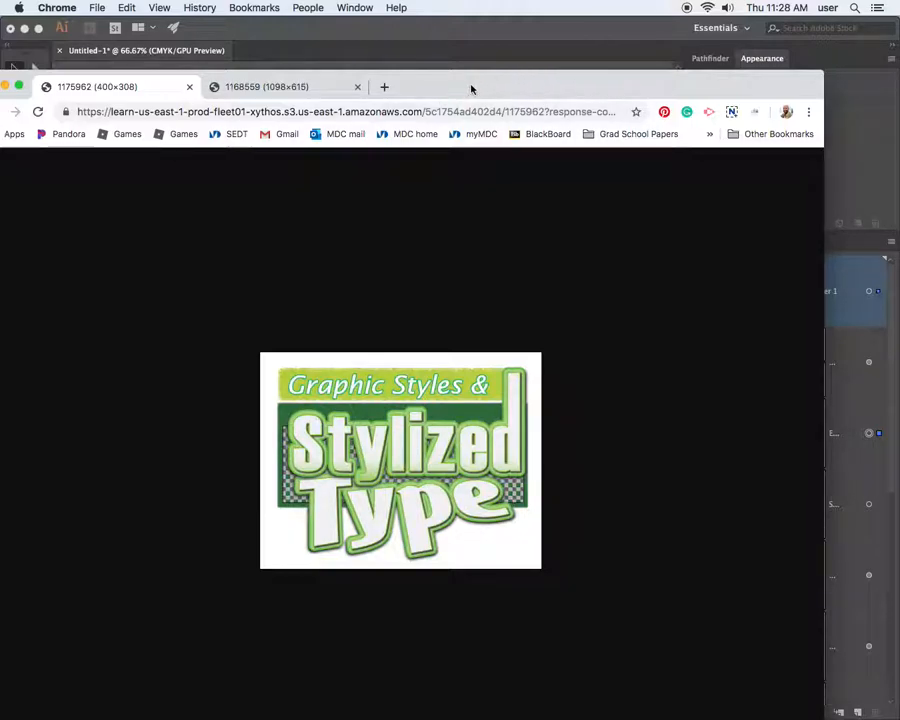
Drag the Chrome reference window off the left screen edge to reveal the Illustrator document
{"action": "left_click_drag", "start_coordinate": [471, 89], "coordinate": [0, 90]}
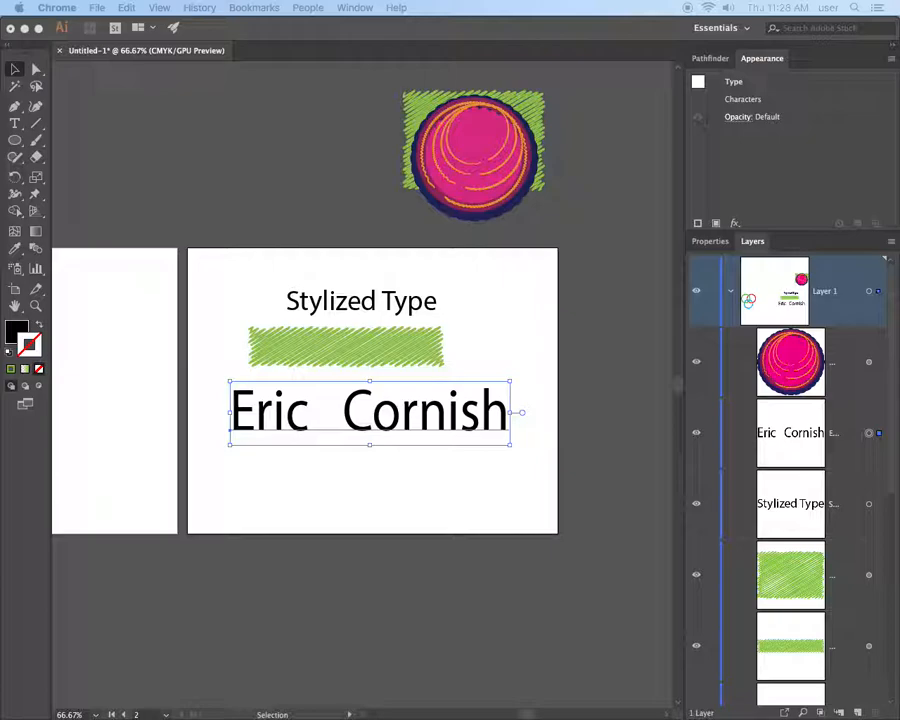
{"action": "left_click_drag", "start_coordinate": [0, 20], "coordinate": [452, 62]}
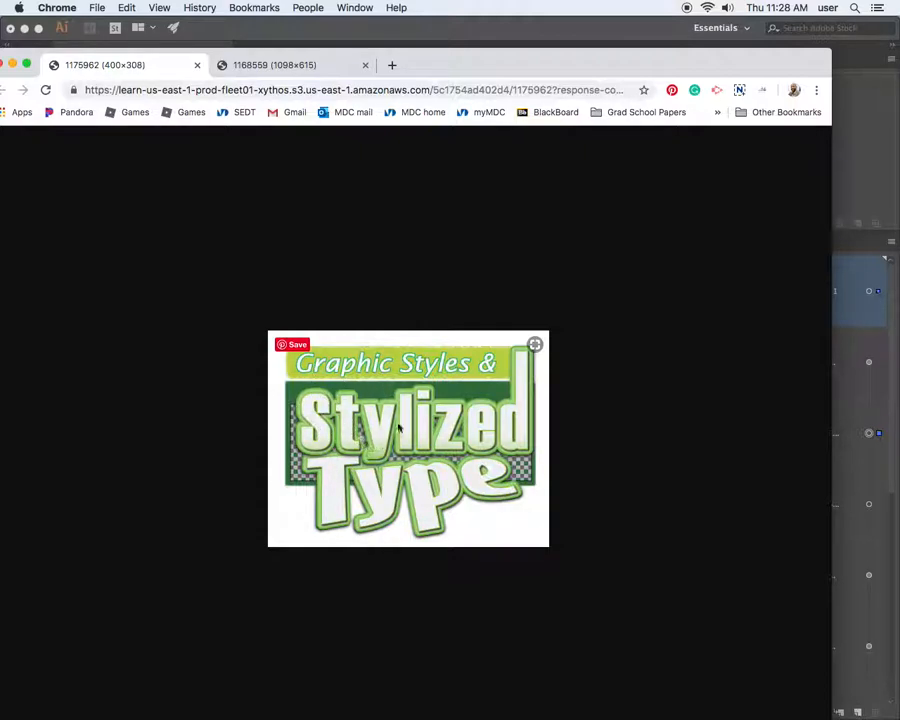
{"action": "left_click_drag", "start_coordinate": [484, 70], "coordinate": [0, 60]}
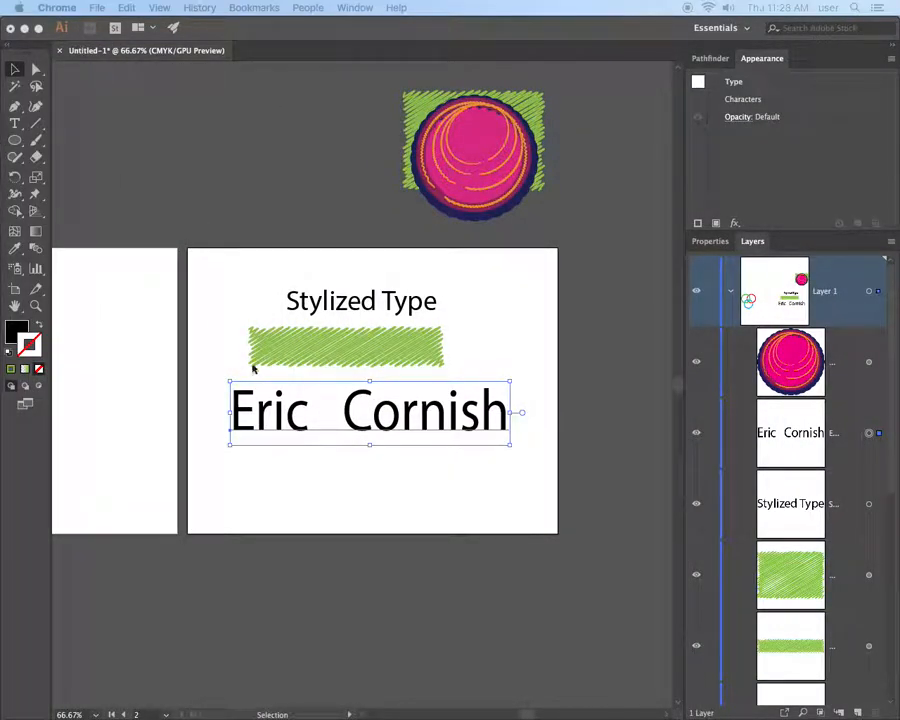
Delete the green scribble rectangle, the Stylized Type heading and the name text
{"action": "left_click", "coordinate": [412, 428]}
{"action": "left_click_drag", "start_coordinate": [340, 340], "coordinate": [368, 372]}
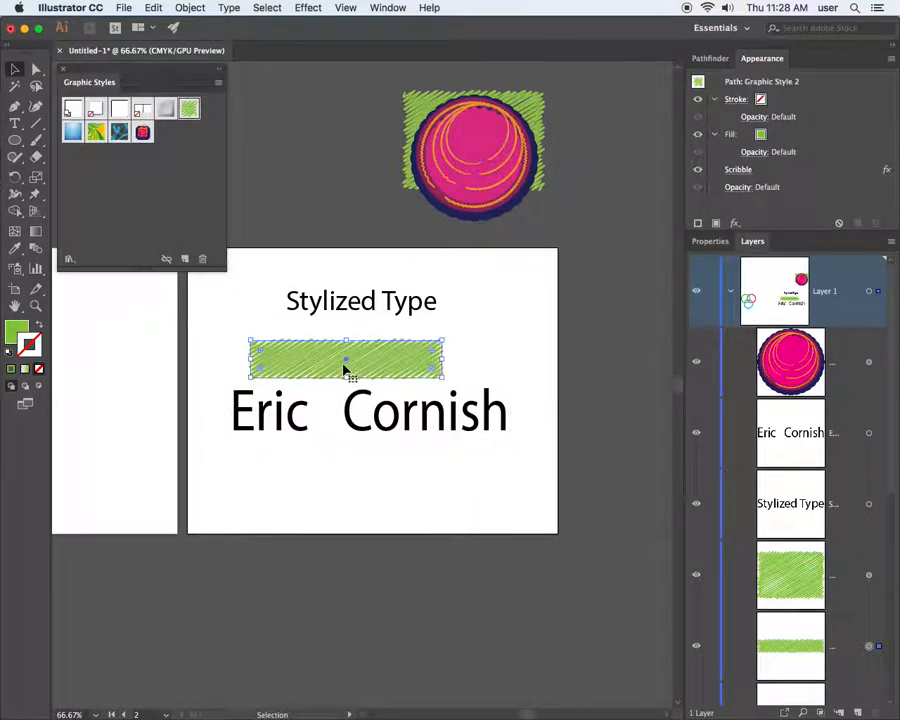
{"action": "key", "text": "Delete"}
{"action": "left_click", "coordinate": [322, 302]}
{"action": "key", "text": "Delete"}
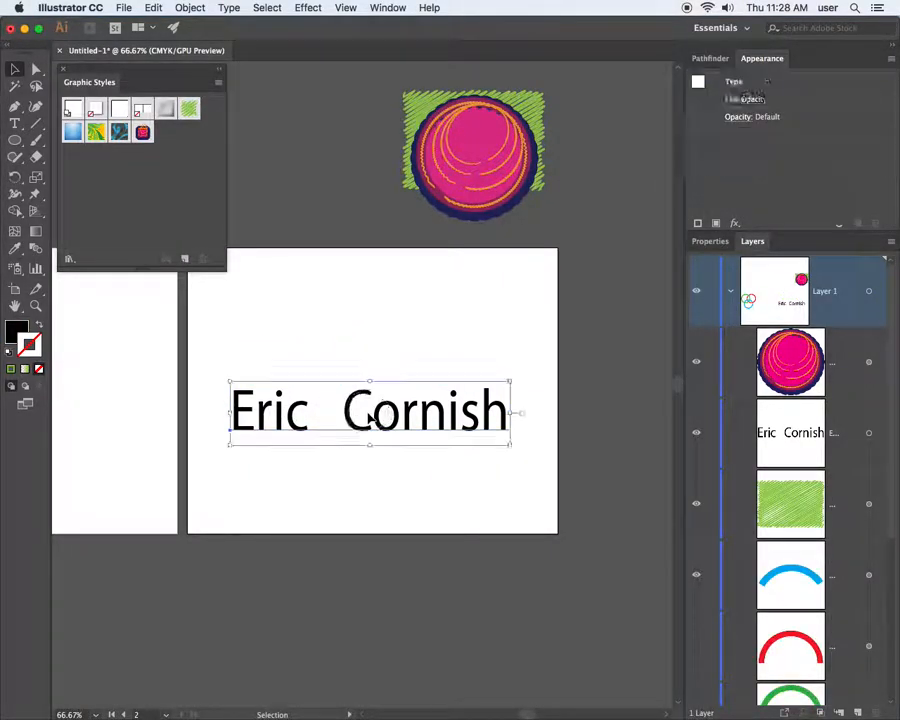
{"action": "key", "text": "Delete"}
Type a letter E on the artboard, enlarge it and move it up-left
{"action": "left_click", "coordinate": [15, 123]}
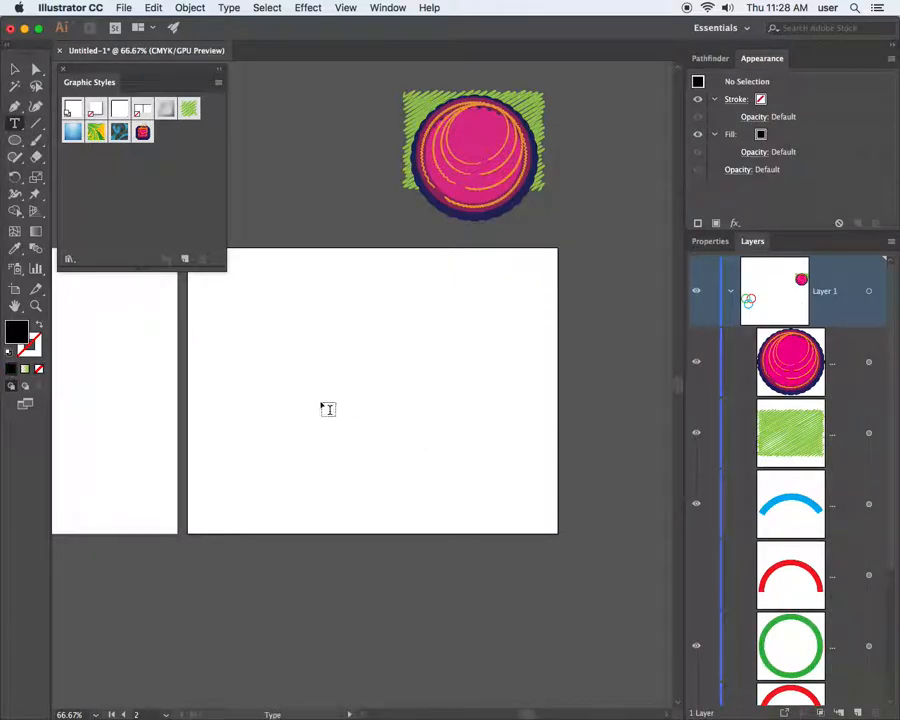
{"action": "left_click", "coordinate": [284, 377]}
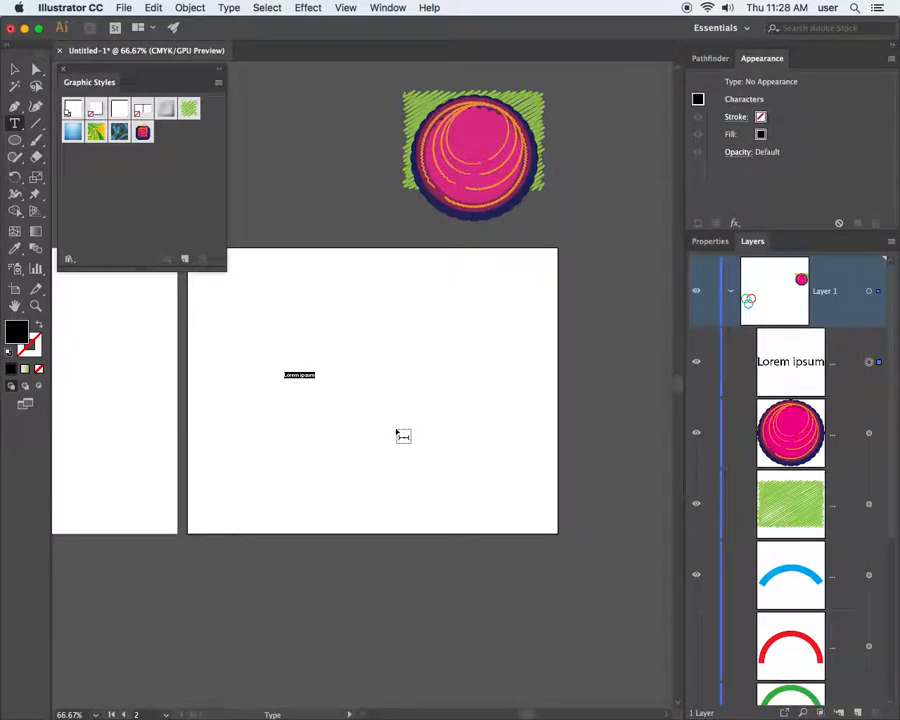
{"action": "type", "text": "E"}
{"action": "left_click", "coordinate": [15, 69]}
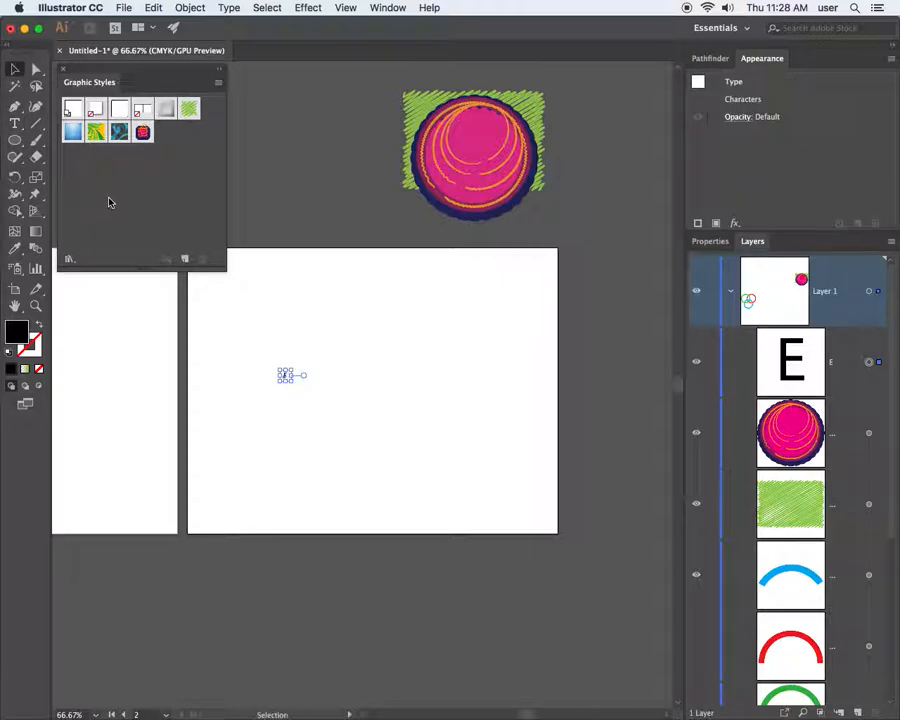
{"action": "left_click_drag", "start_coordinate": [292, 381], "coordinate": [560, 584]}
{"action": "left_click_drag", "start_coordinate": [430, 514], "coordinate": [271, 353]}
{"action": "left_click_drag", "start_coordinate": [300, 427], "coordinate": [345, 467]}
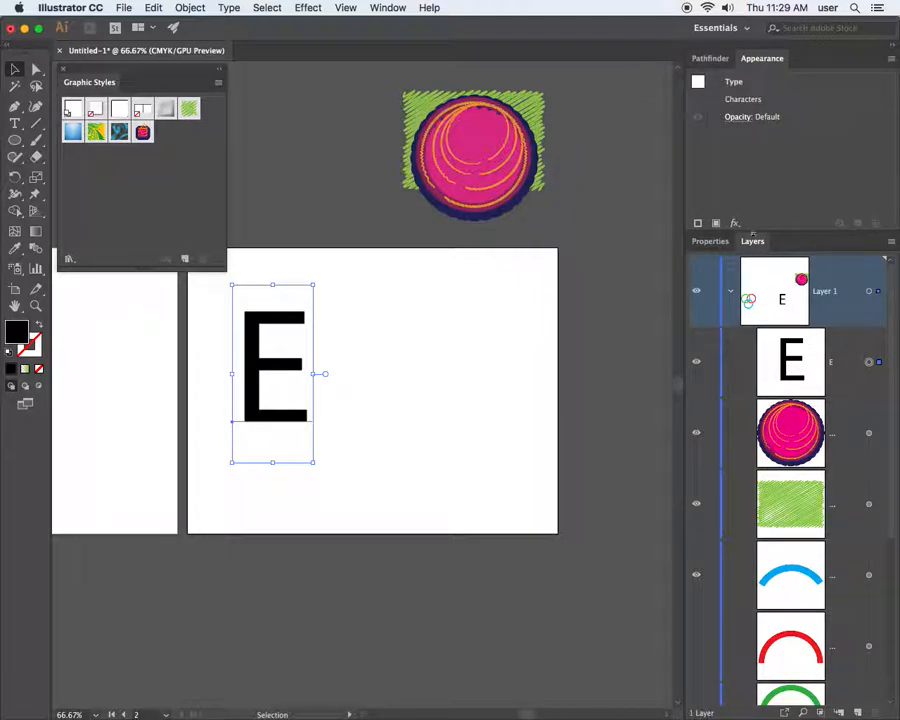
Change the E's font from Myriad Pro Regular to Helvetica Bold
{"action": "left_click", "coordinate": [719, 243]}
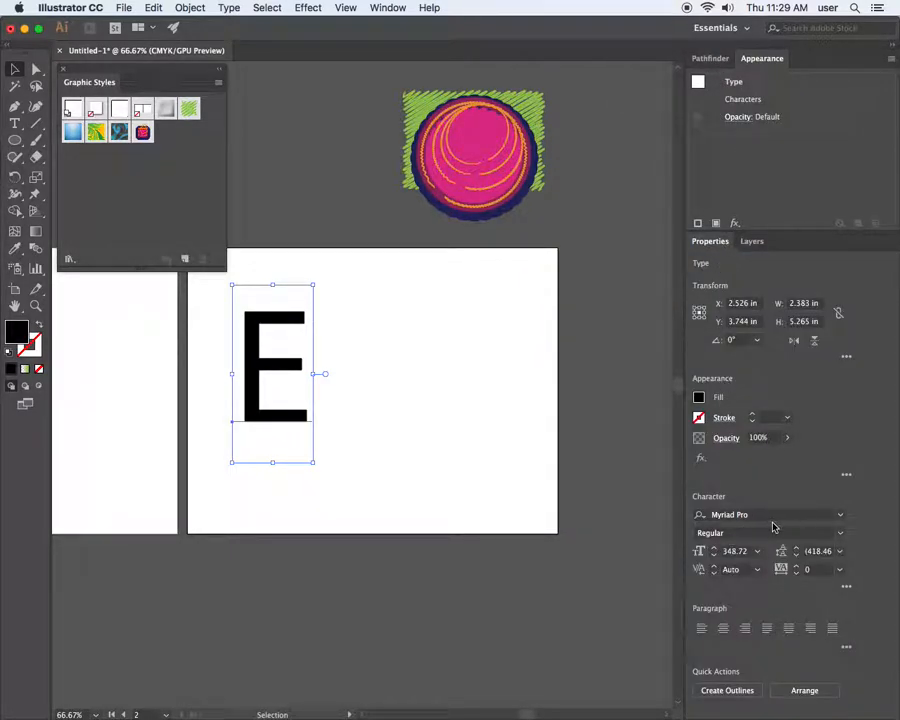
{"action": "left_click", "coordinate": [841, 534]}
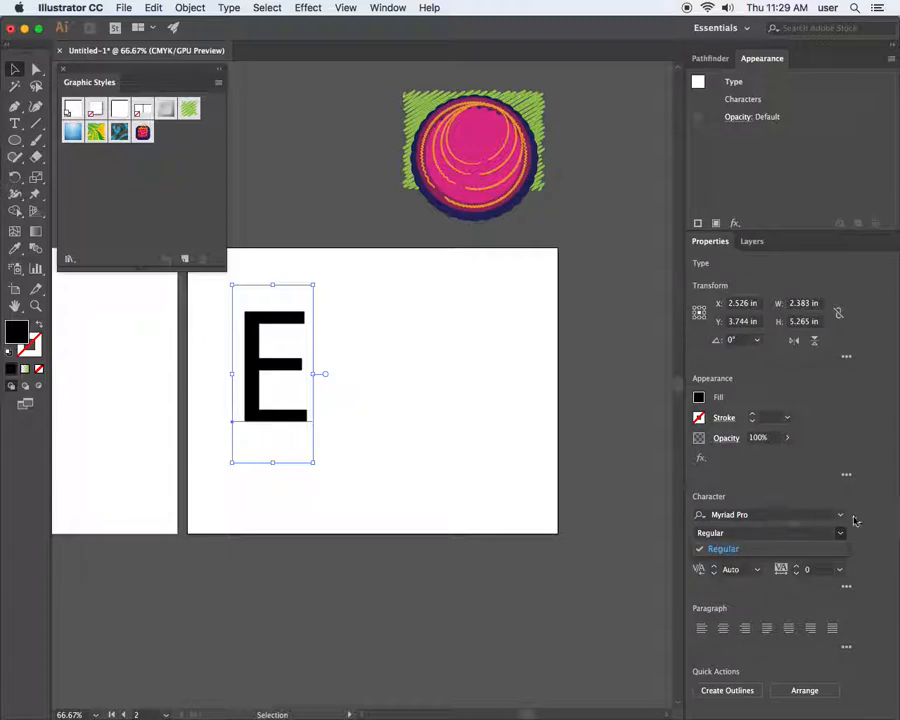
{"action": "left_click", "coordinate": [843, 516]}
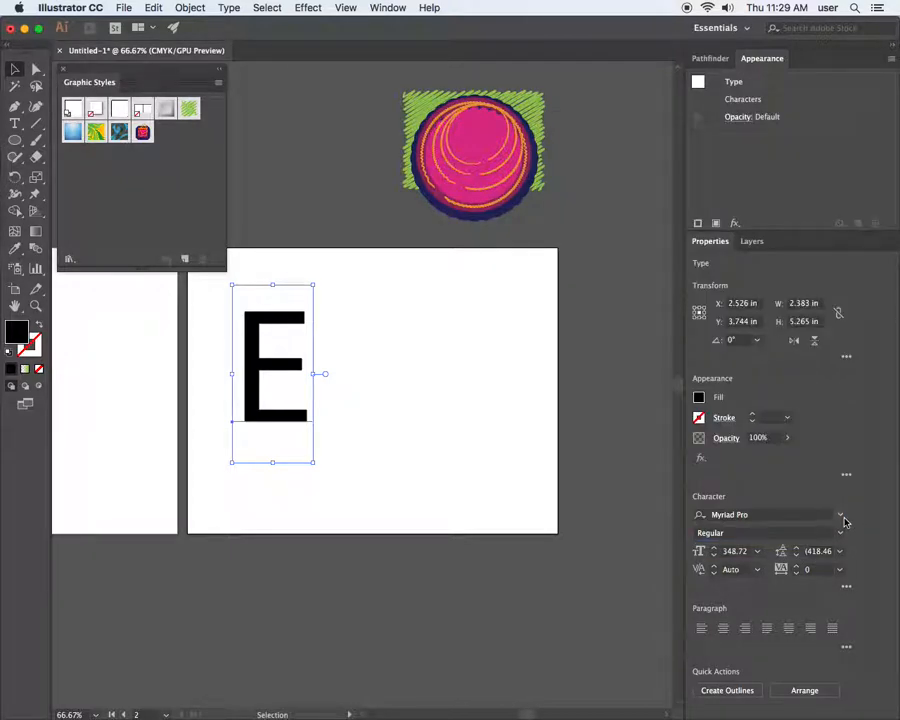
{"action": "left_click", "coordinate": [841, 515]}
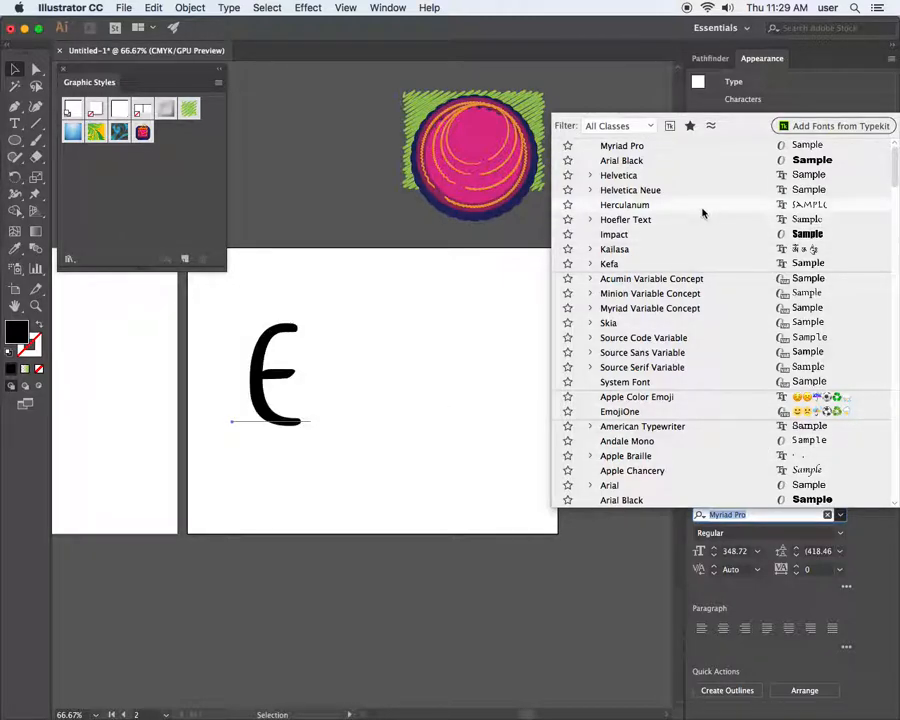
{"action": "left_click", "coordinate": [590, 175]}
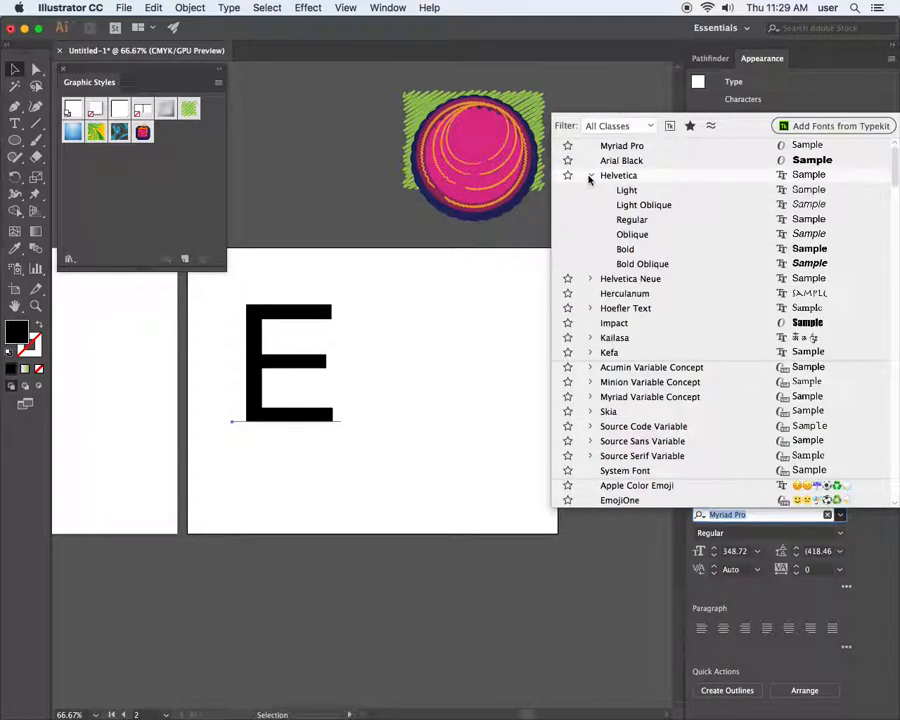
{"action": "left_click", "coordinate": [624, 250]}
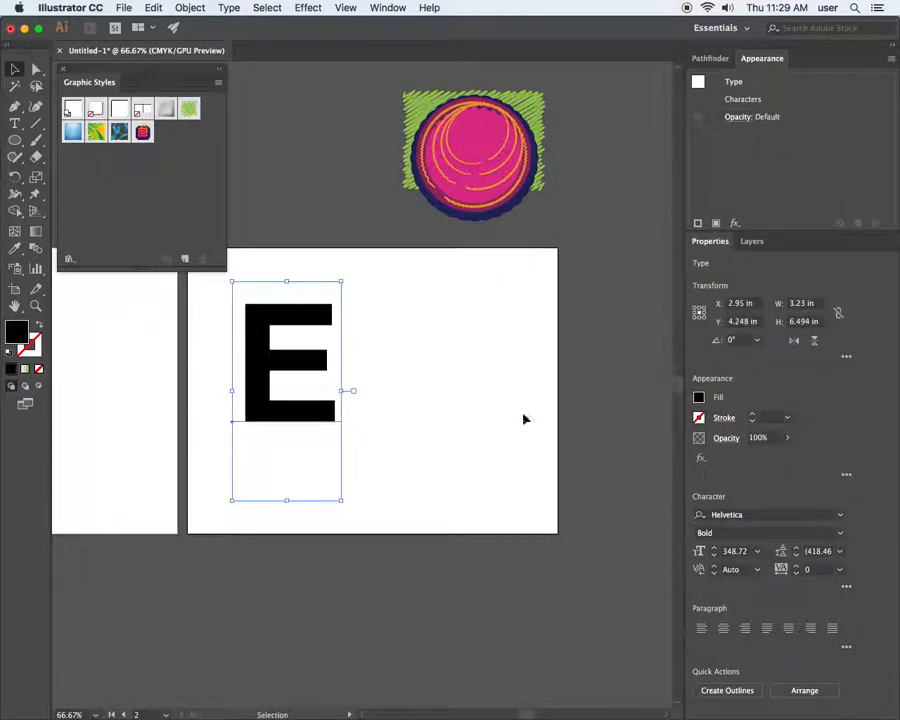
Draw a rectangle right of the E matching its height, then bring Chrome's reference image forward
{"action": "left_click_drag", "start_coordinate": [15, 140], "coordinate": [92, 145]}
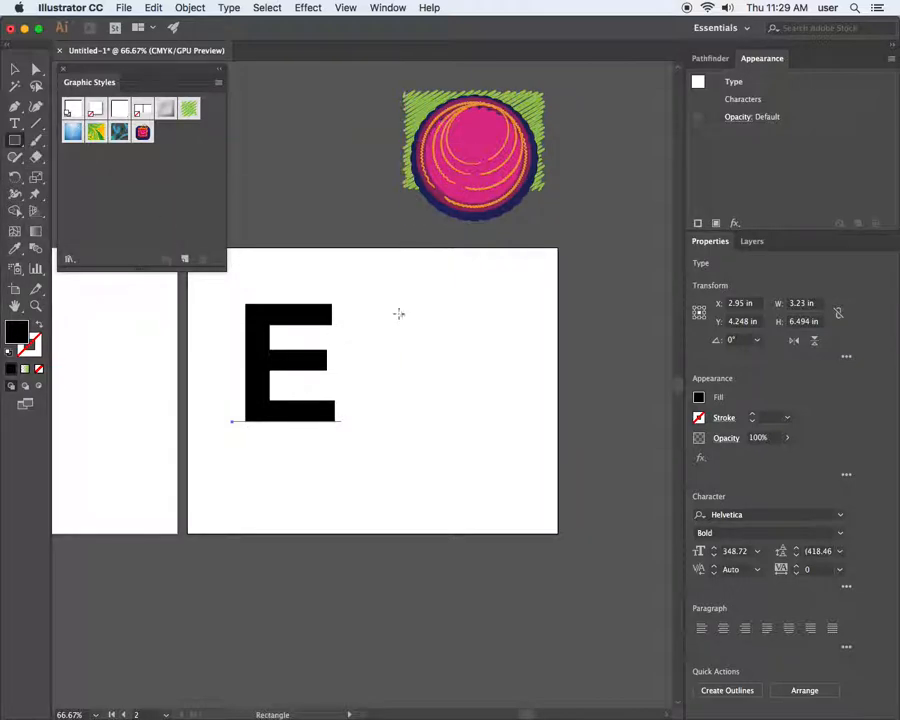
{"action": "left_click_drag", "start_coordinate": [399, 311], "coordinate": [485, 422]}
{"action": "left_click", "coordinate": [15, 68]}
{"action": "left_click_drag", "start_coordinate": [450, 338], "coordinate": [438, 327]}
{"action": "mouse_move", "coordinate": [442, 410]}
{"action": "left_mouse_down"}
{"action": "mouse_move", "coordinate": [449, 432]}
{"action": "mouse_move", "coordinate": [441, 421]}
{"action": "left_mouse_up"}
{"action": "left_click", "coordinate": [531, 393]}
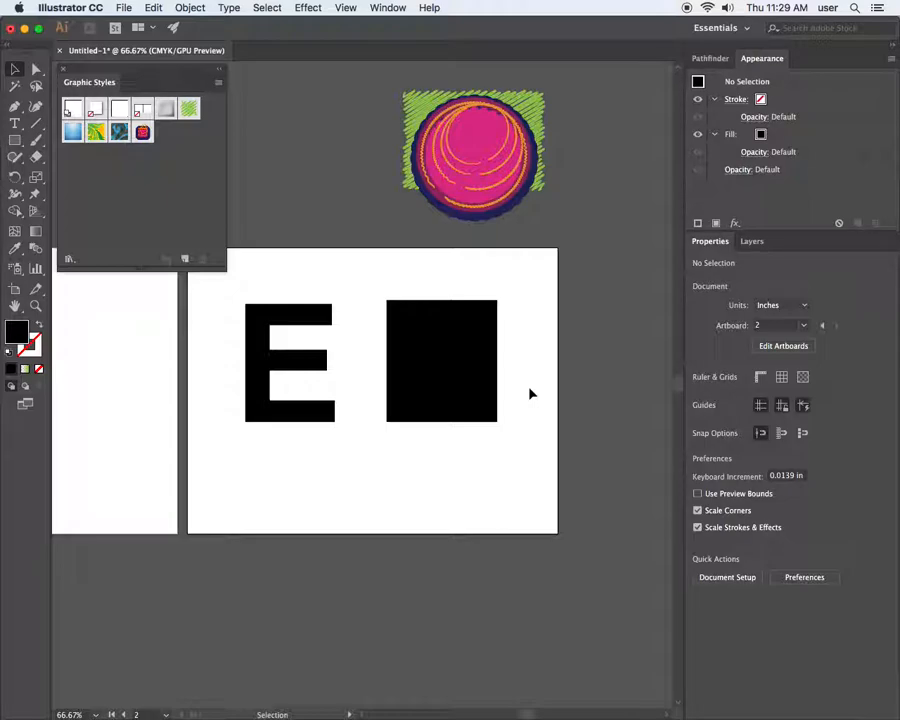
{"action": "left_click_drag", "start_coordinate": [0, 20], "coordinate": [380, 66]}
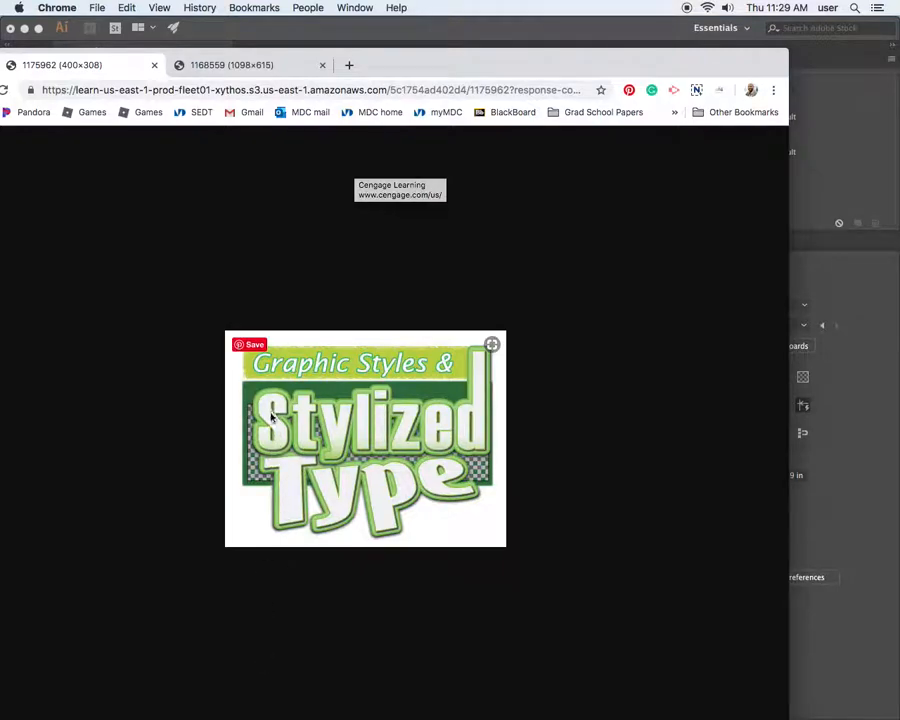
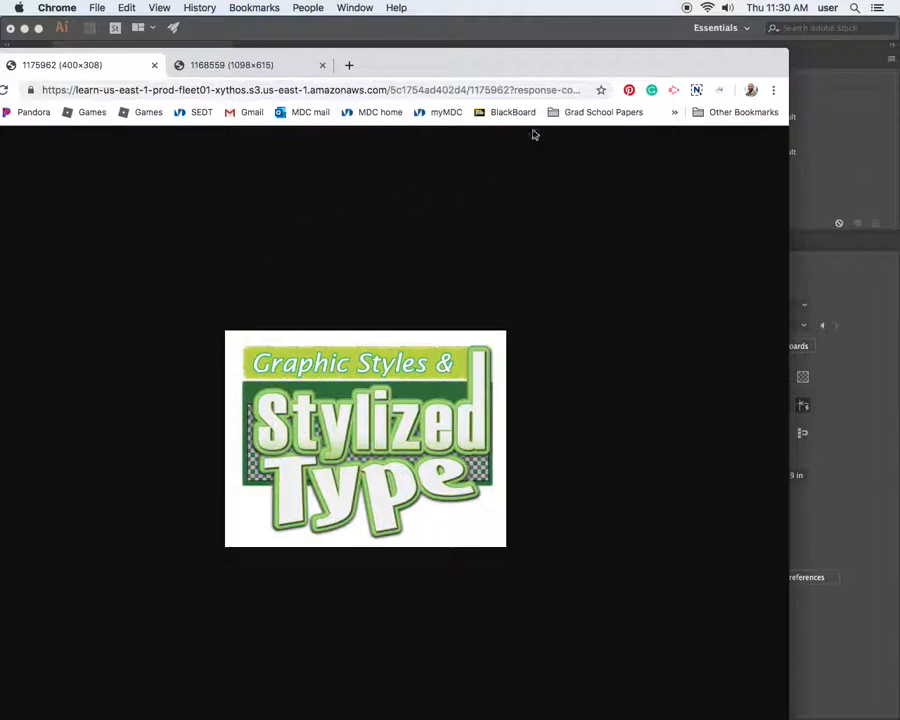
Drag the Chrome window aside to reveal the Illustrator artboard with the E and black square
{"action": "left_click_drag", "start_coordinate": [521, 67], "coordinate": [0, 78]}
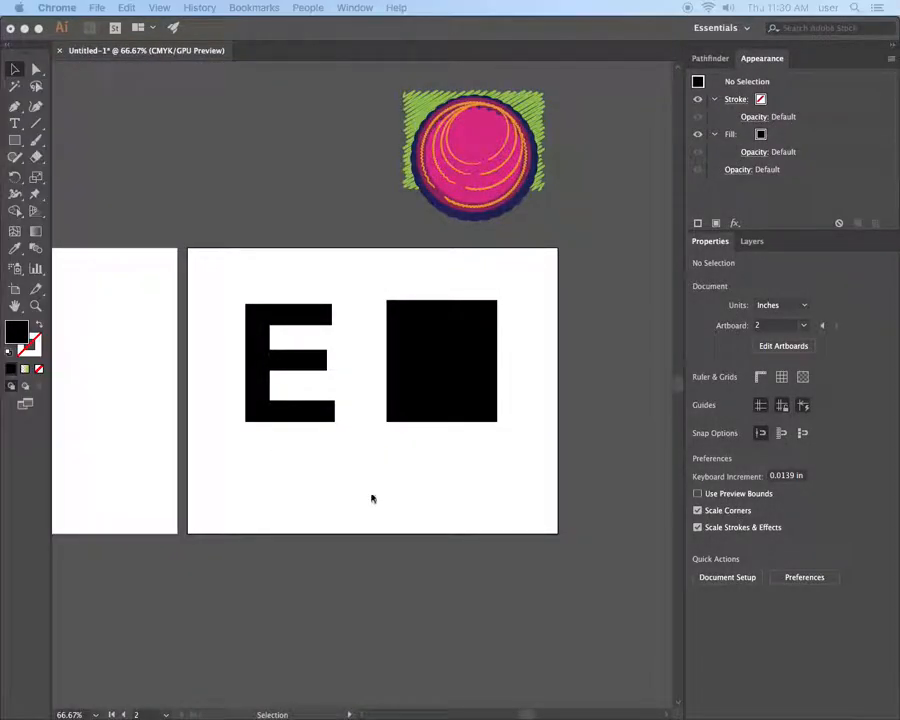
Give the black square a green stroke 4 pt thick
{"action": "left_click", "coordinate": [418, 370]}
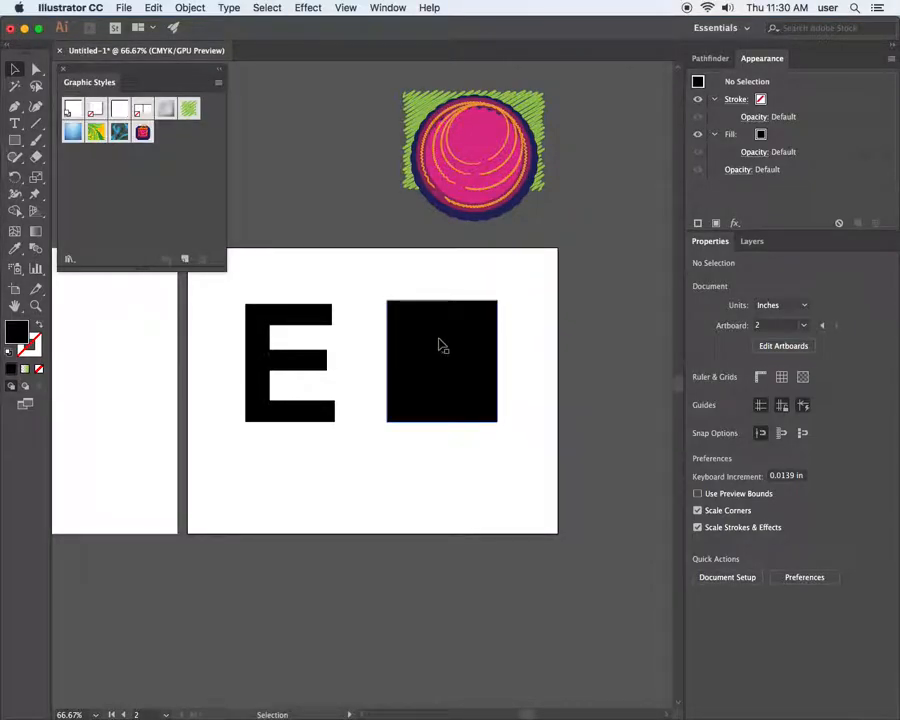
{"action": "left_click", "coordinate": [473, 316]}
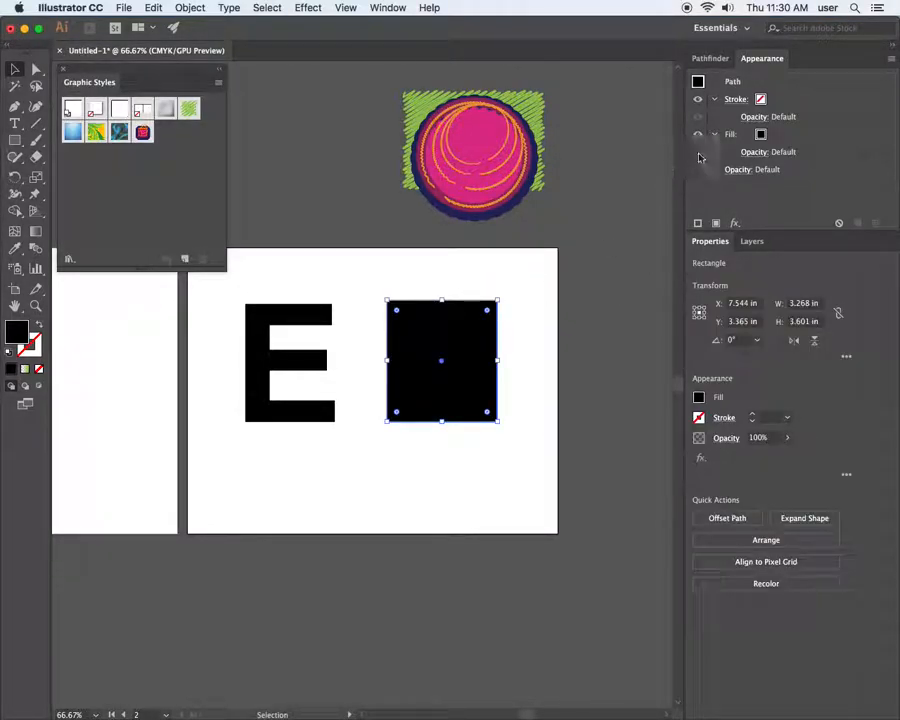
{"action": "left_click", "coordinate": [760, 100]}
{"action": "left_click", "coordinate": [761, 101]}
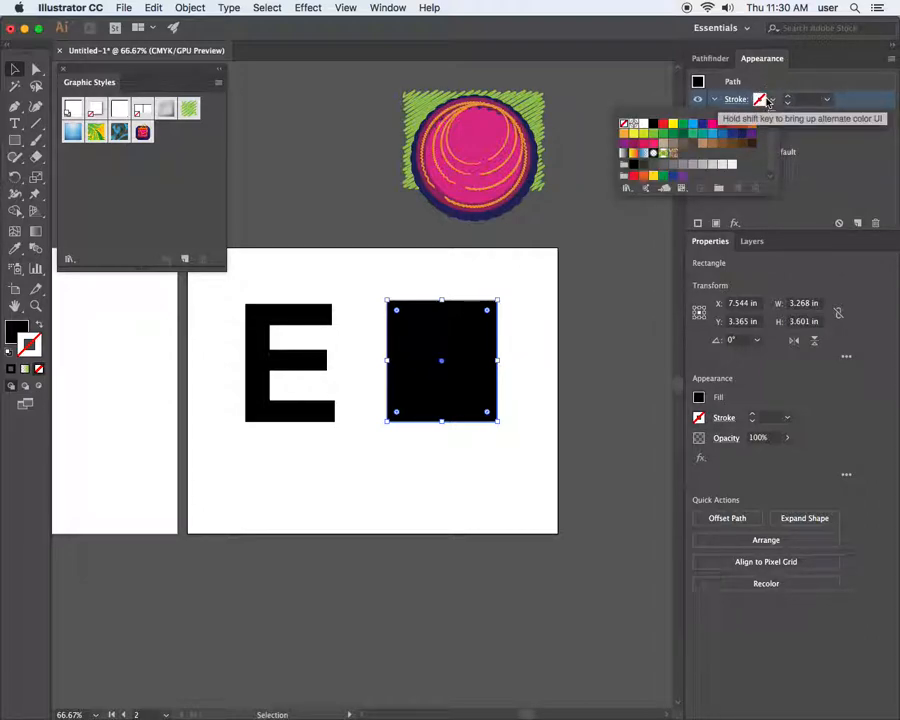
{"action": "left_click", "coordinate": [653, 133]}
{"action": "left_click_drag", "start_coordinate": [770, 190], "coordinate": [632, 305]}
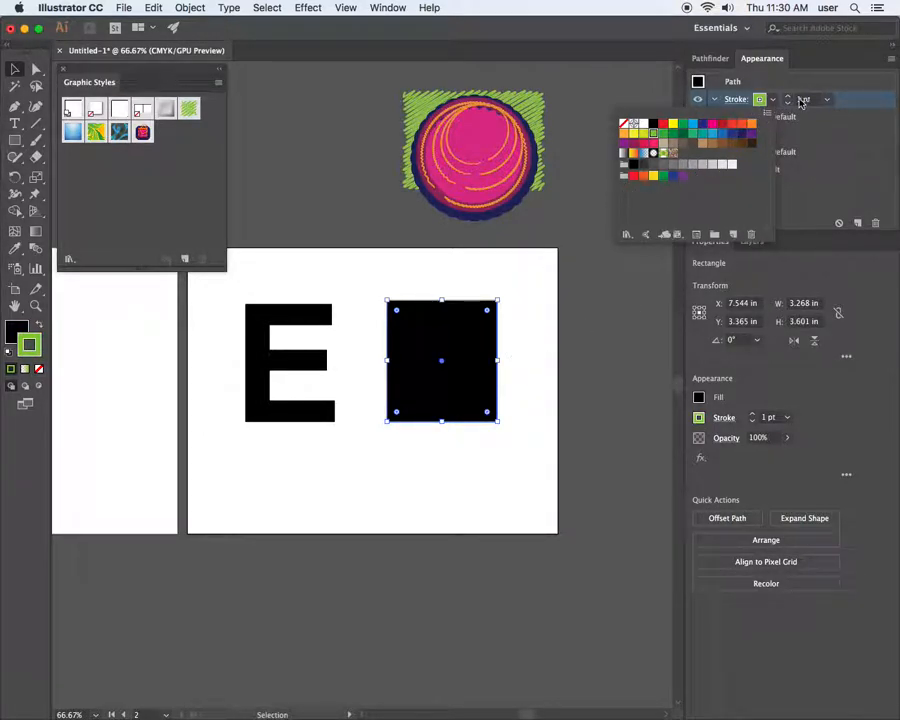
{"action": "left_click", "coordinate": [789, 100]}
{"action": "left_click", "coordinate": [788, 97]}
{"action": "left_click", "coordinate": [788, 97]}
{"action": "left_click", "coordinate": [788, 97]}
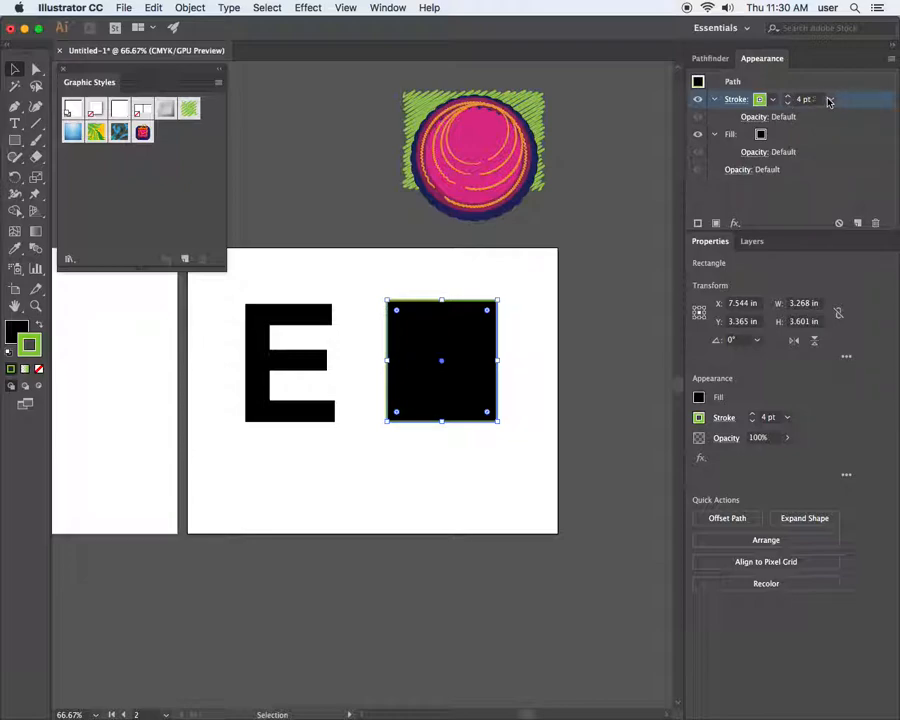
{"action": "left_click", "coordinate": [565, 304]}
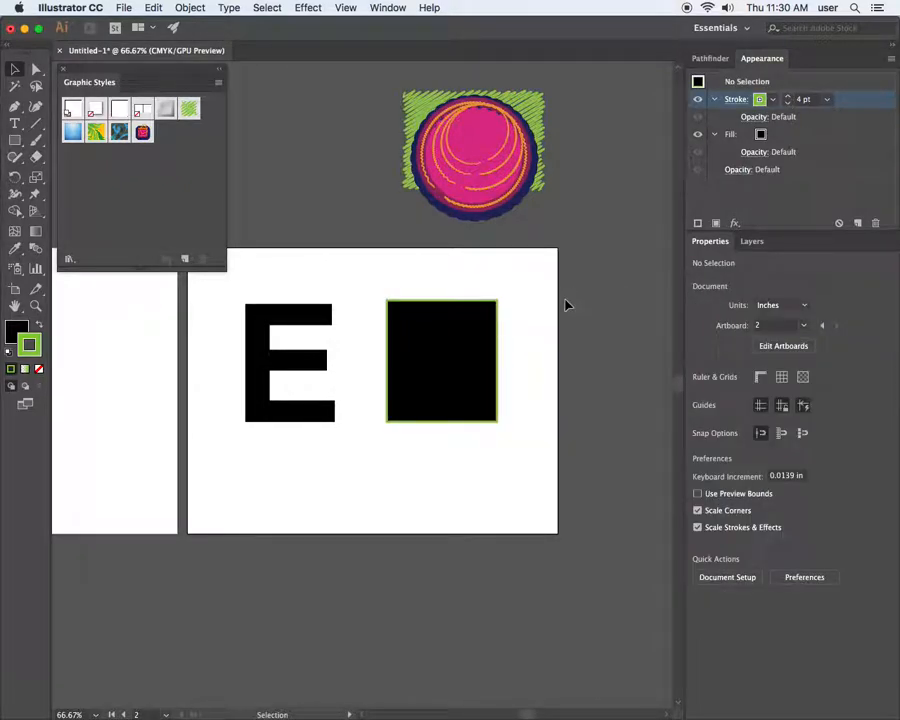
Fill the square with the dark green C=85 M=10 Y=100 K=10 swatch
{"action": "left_click", "coordinate": [510, 320]}
{"action": "left_click", "coordinate": [462, 336]}
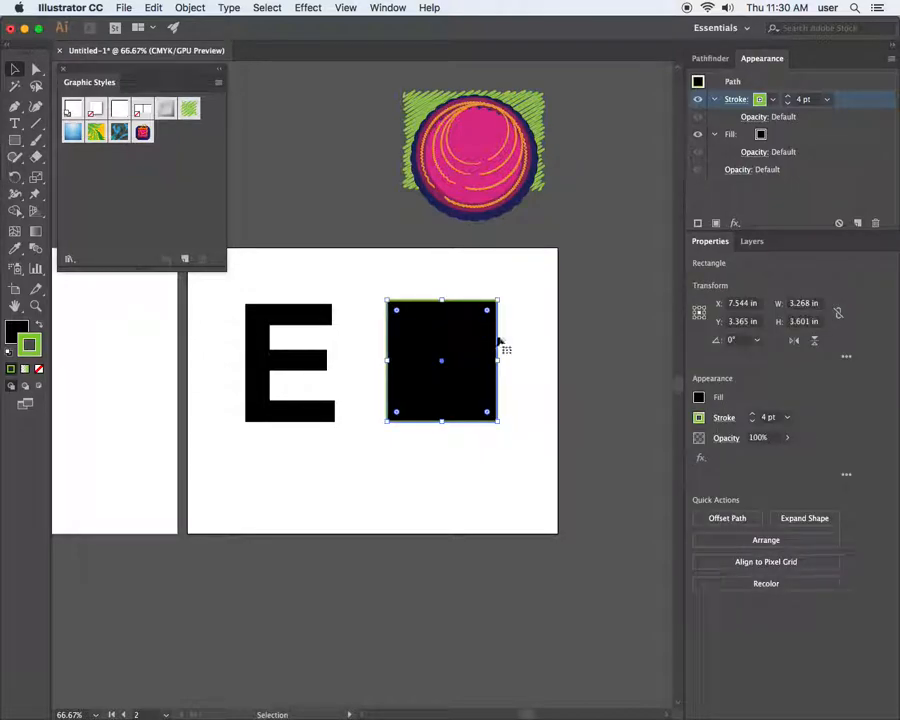
{"action": "left_click", "coordinate": [760, 136]}
{"action": "left_click", "coordinate": [766, 137]}
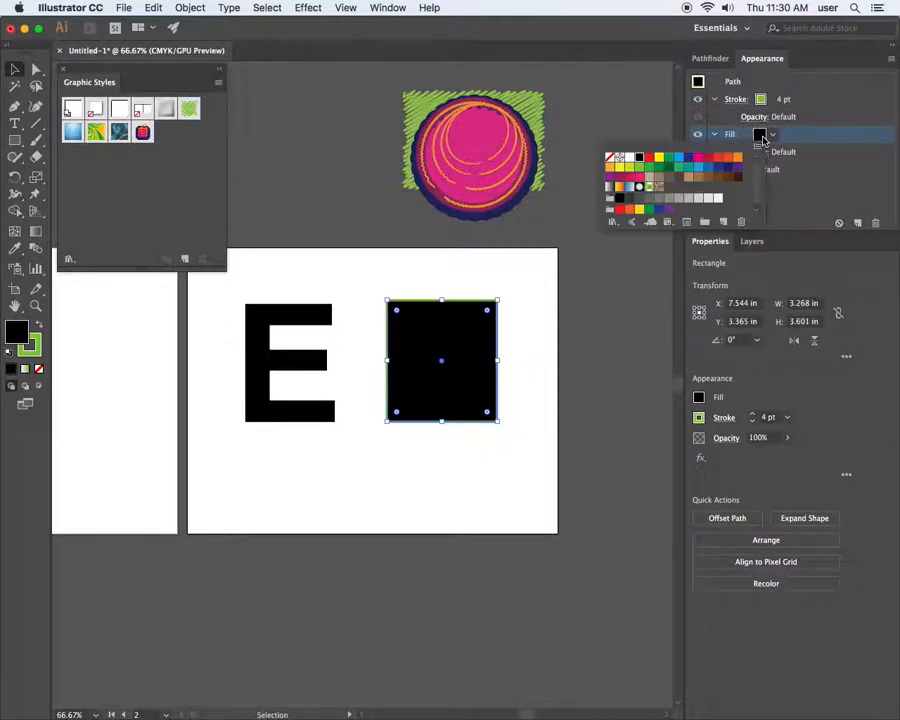
{"action": "left_click", "coordinate": [648, 173]}
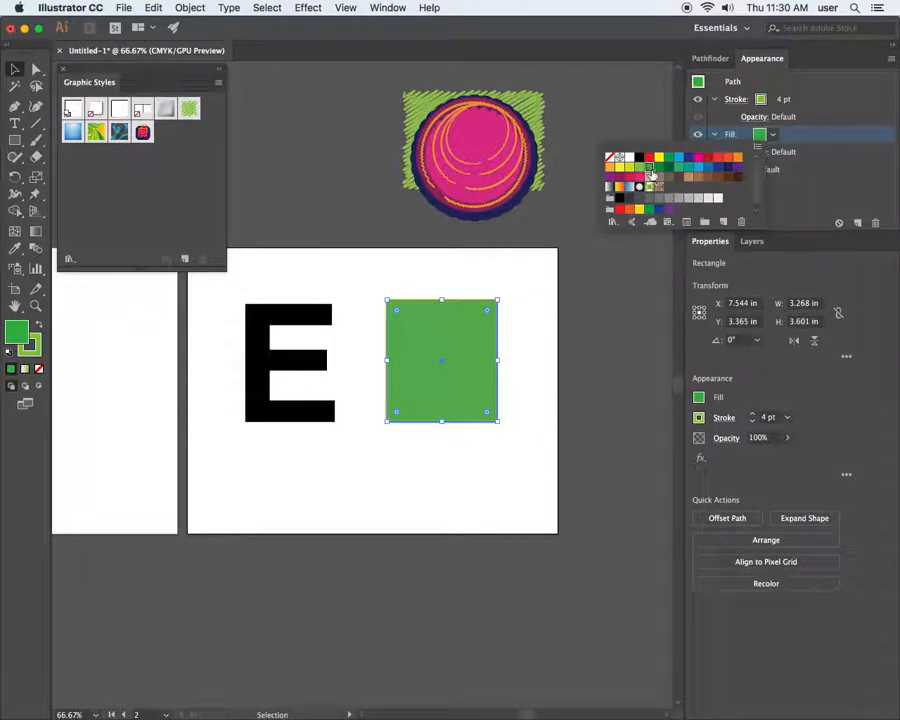
{"action": "left_click", "coordinate": [658, 172]}
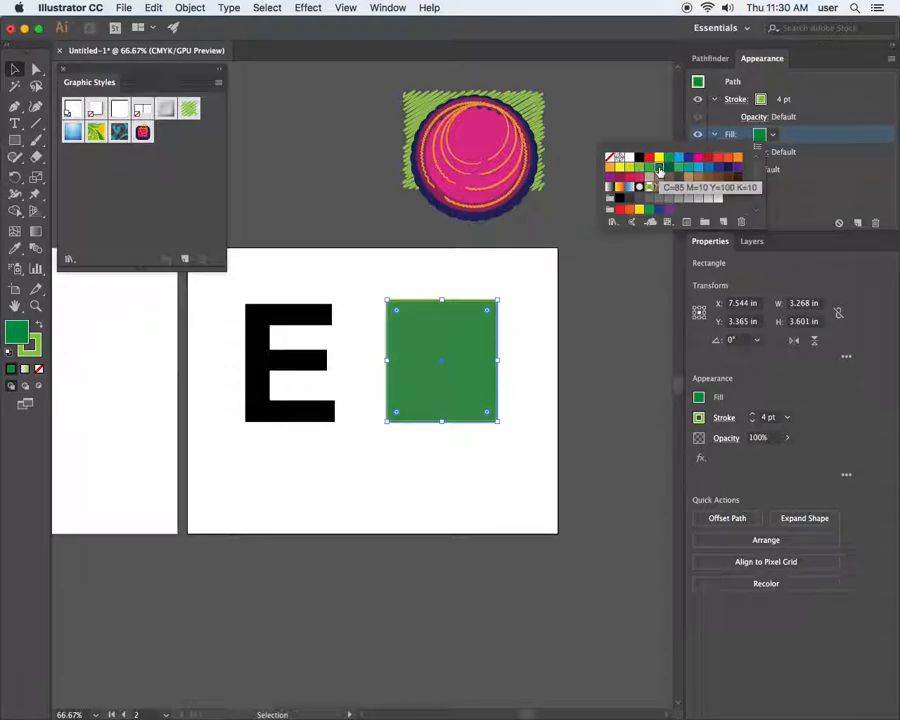
{"action": "left_click", "coordinate": [525, 285]}
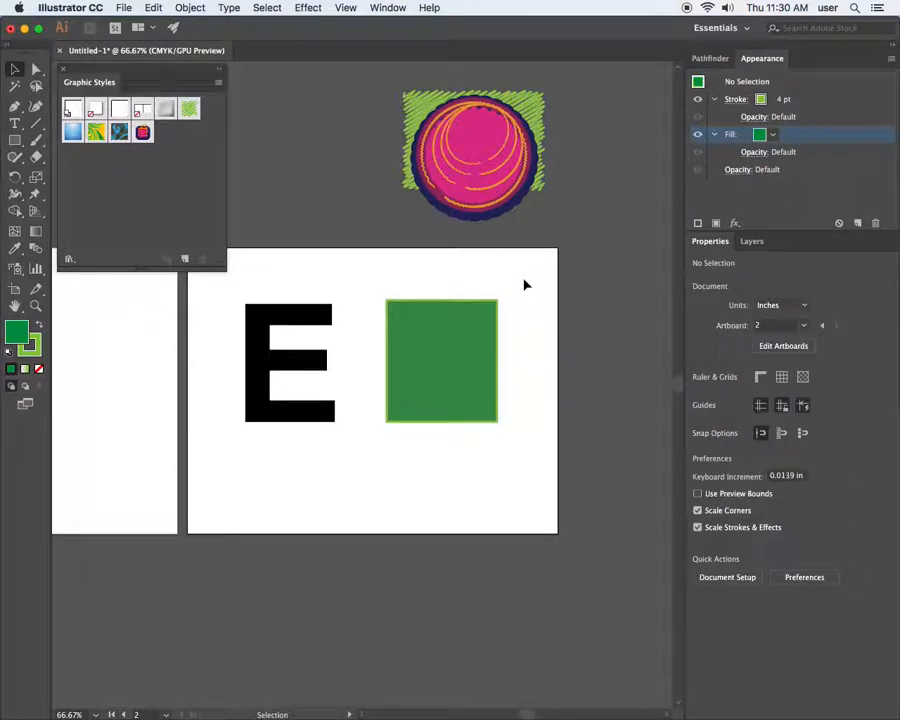
{"action": "left_click", "coordinate": [485, 341]}
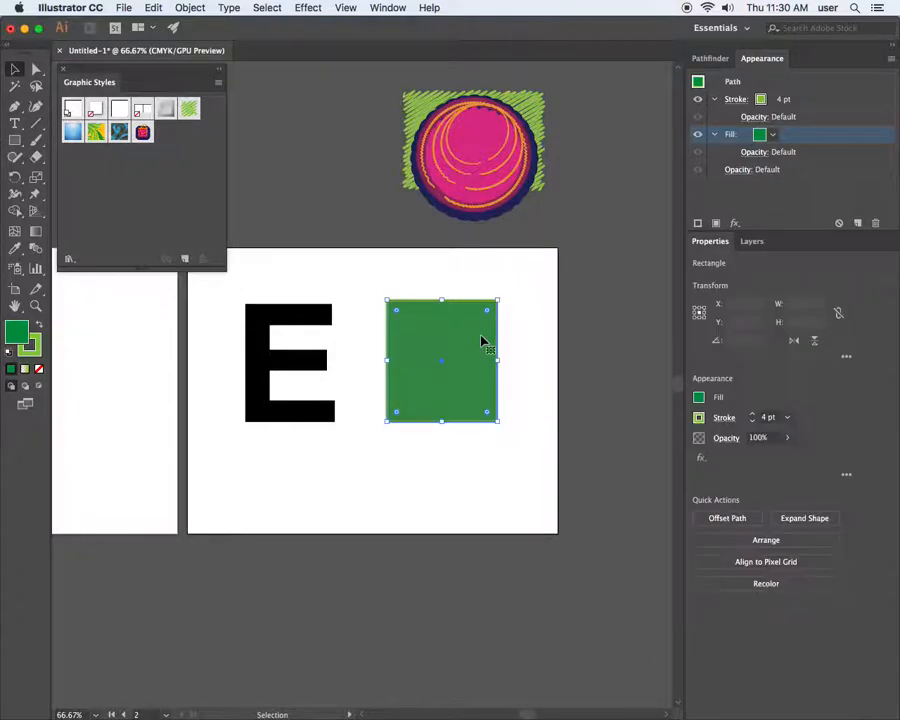
{"action": "left_click", "coordinate": [512, 304]}
Add a second fill to the rectangle using the very light grey C=0 M=0 Y=0 K=5 swatch
{"action": "left_click", "coordinate": [454, 337]}
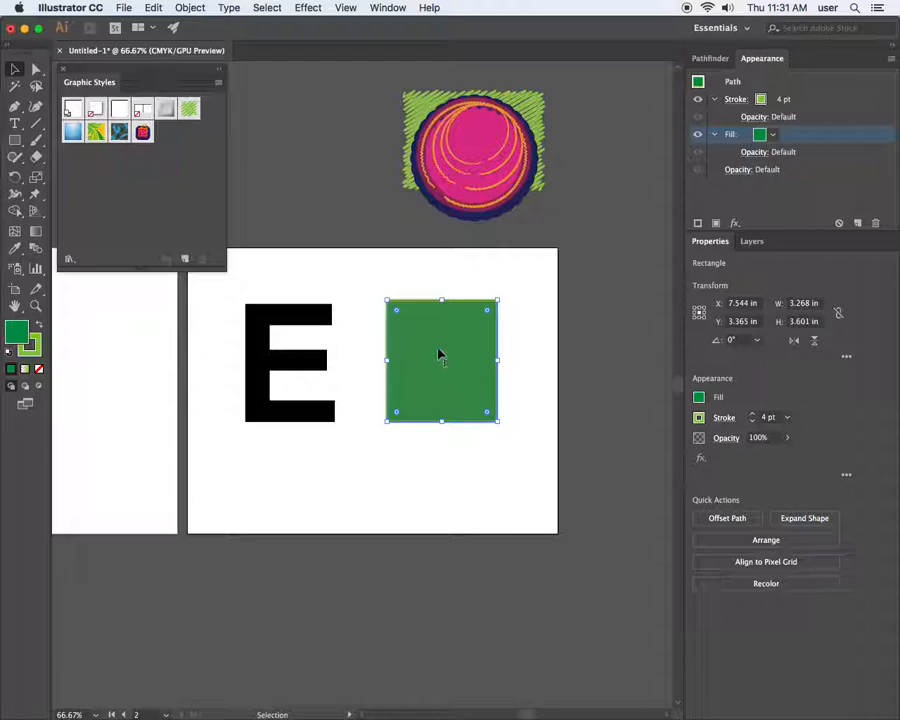
{"action": "left_click", "coordinate": [716, 100]}
{"action": "left_click", "coordinate": [713, 117]}
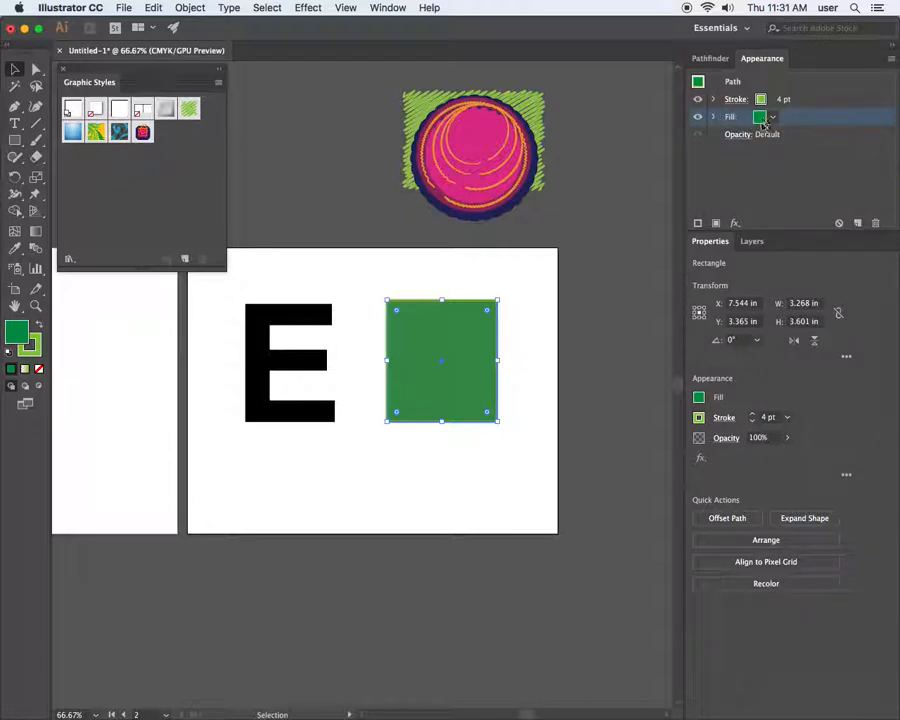
{"action": "left_click", "coordinate": [717, 224]}
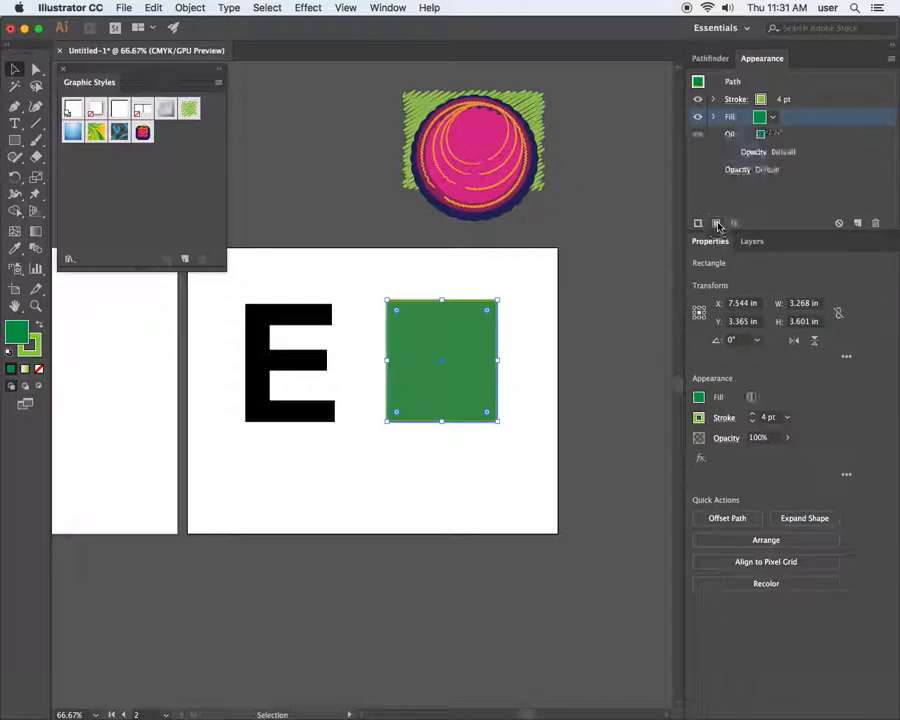
{"action": "left_click", "coordinate": [772, 118]}
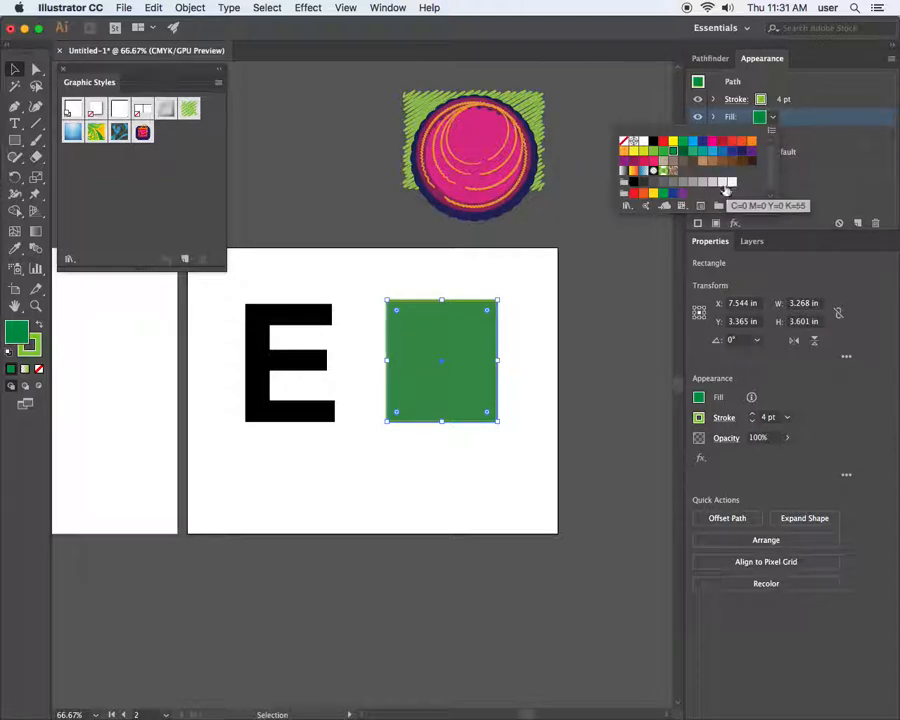
{"action": "left_click", "coordinate": [724, 185]}
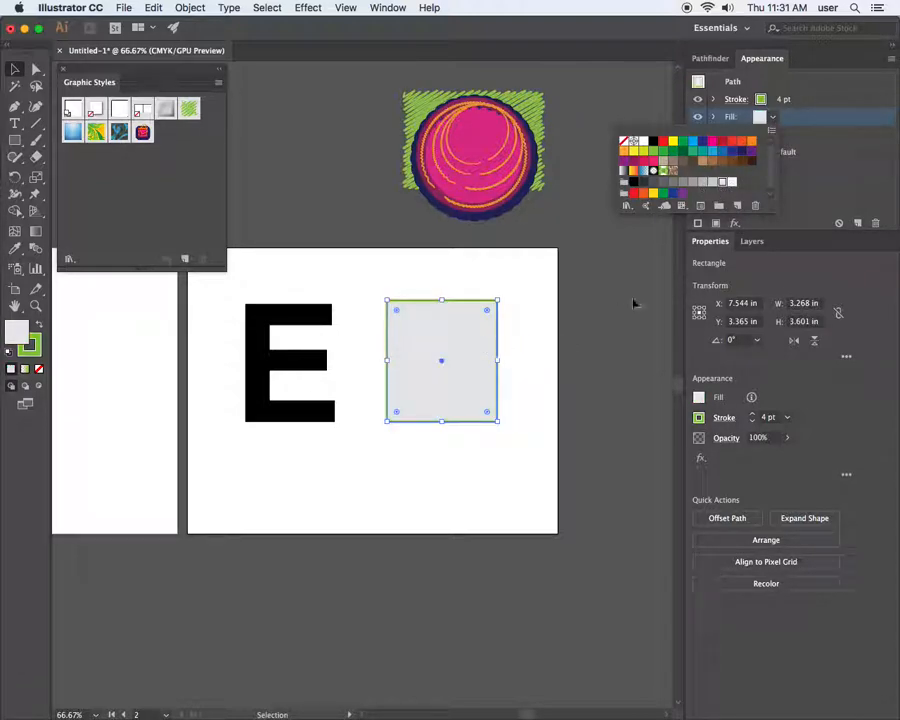
{"action": "left_click", "coordinate": [734, 184]}
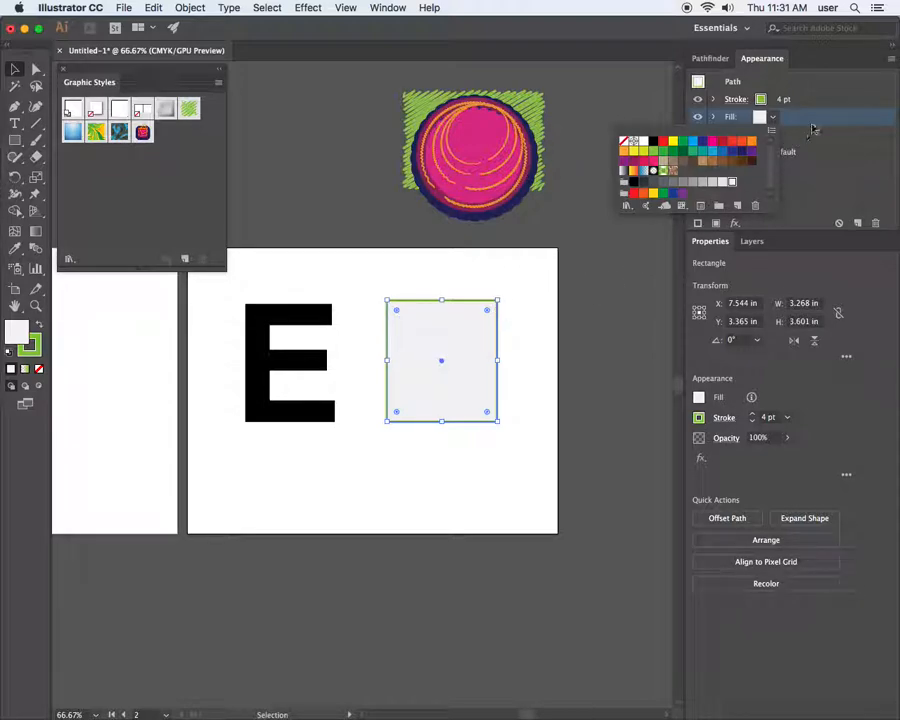
{"action": "left_click", "coordinate": [786, 169]}
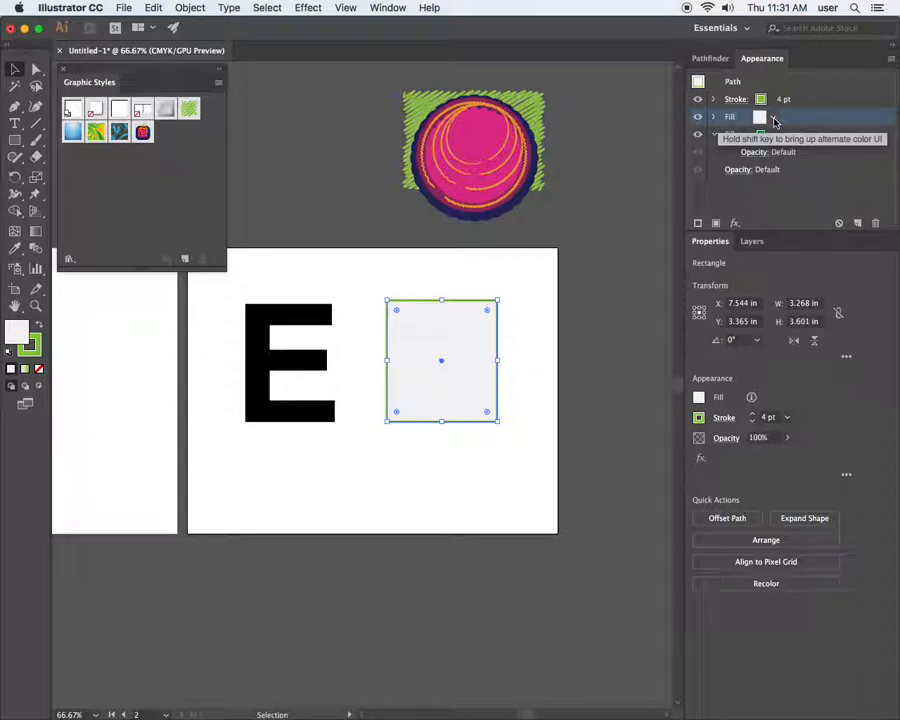
Apply a Transform effect to the light grey fill, scaling it to 80% wide and 85% tall
{"action": "left_click", "coordinate": [736, 223]}
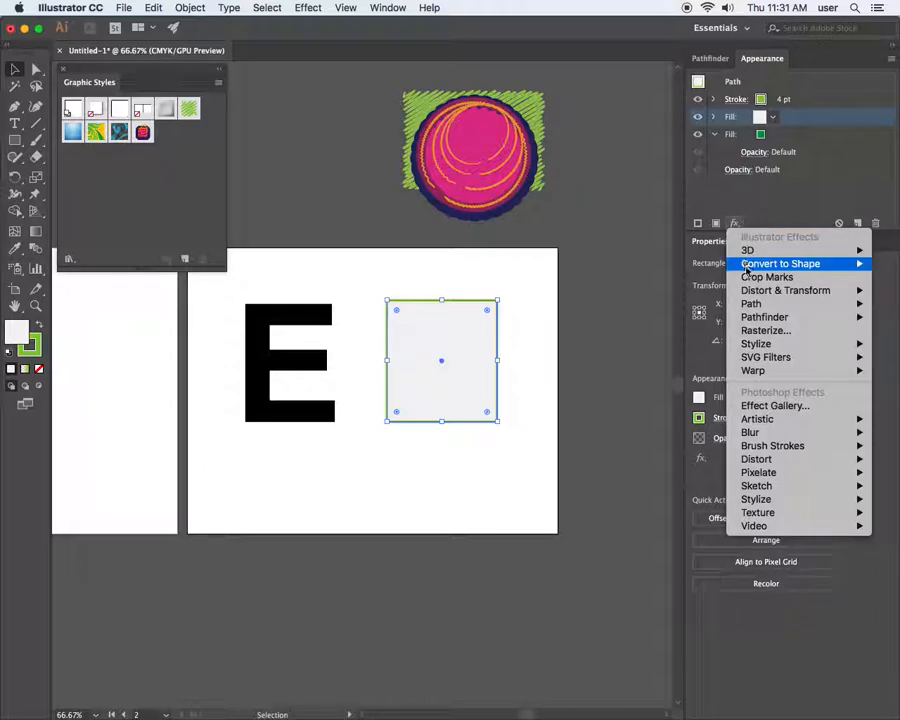
{"action": "mouse_move", "coordinate": [755, 296]}
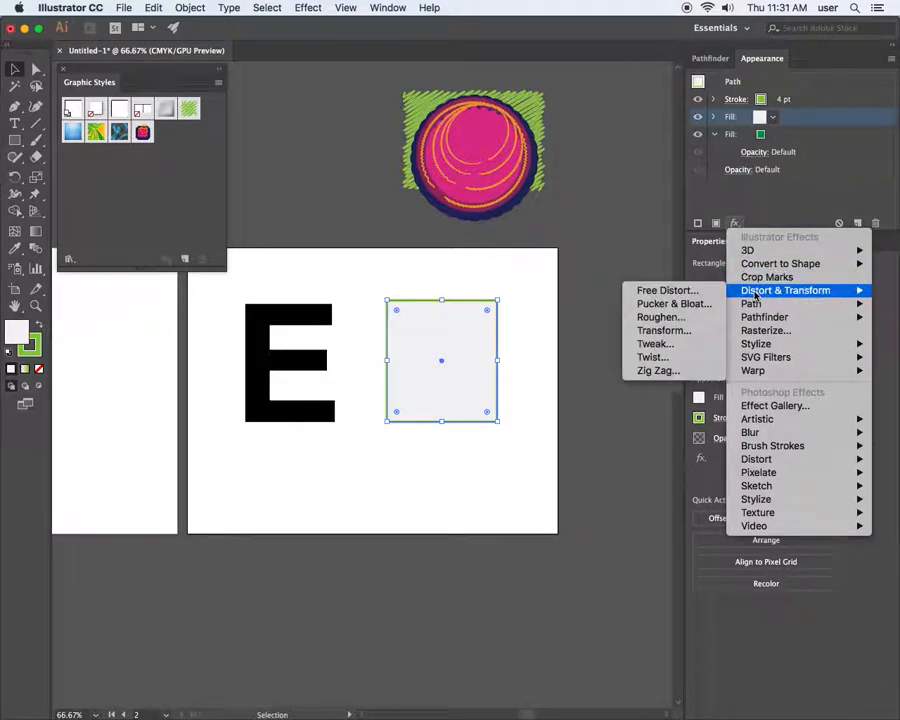
{"action": "left_click", "coordinate": [689, 333]}
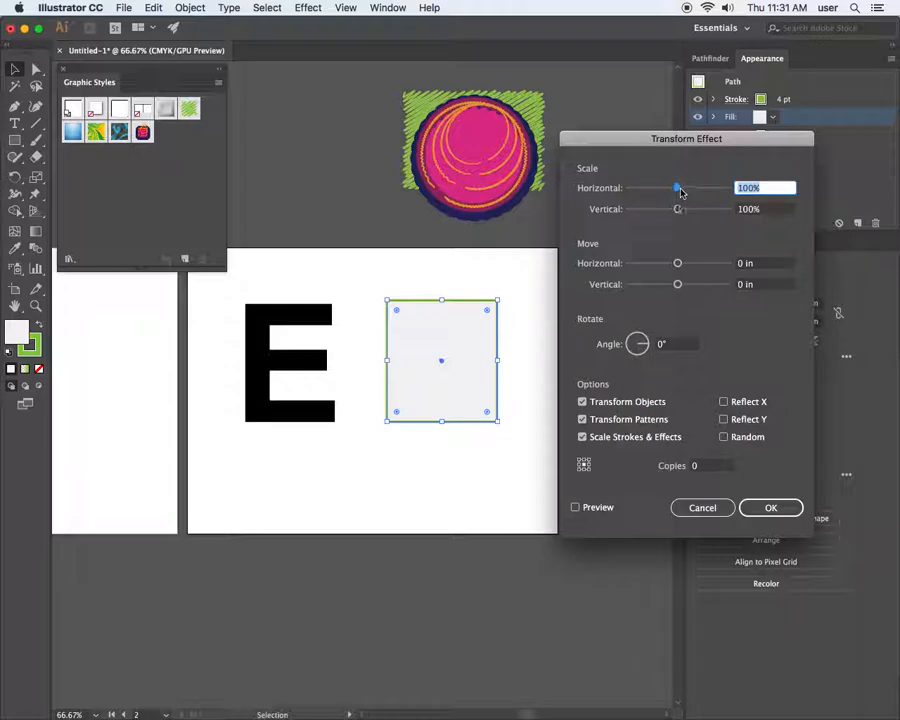
{"action": "key", "text": "Down"}
{"action": "key", "text": "Down"}
{"action": "key", "text": "Down"}
{"action": "key", "text": "Down"}
{"action": "key", "text": "Down"}
{"action": "key", "text": "Down"}
{"action": "key", "text": "Down"}
{"action": "key", "text": "Down"}
{"action": "left_click", "coordinate": [575, 507]}
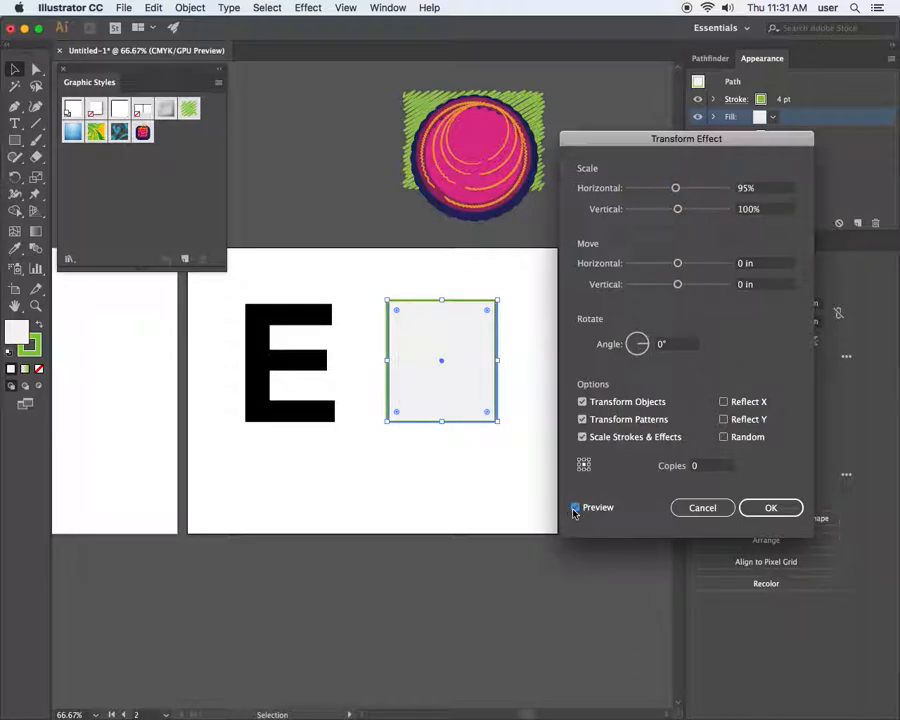
{"action": "left_click", "coordinate": [758, 188]}
{"action": "key", "text": "Down"}
{"action": "key", "text": "Down"}
{"action": "key", "text": "Down"}
{"action": "key", "text": "Down"}
{"action": "key", "text": "Down"}
{"action": "key", "text": "Down"}
{"action": "key", "text": "Down"}
{"action": "key", "text": "Down"}
{"action": "key", "text": "Down"}
{"action": "key", "text": "Down"}
{"action": "key", "text": "Down"}
{"action": "key", "text": "Down"}
{"action": "key", "text": "Down"}
{"action": "key", "text": "Down"}
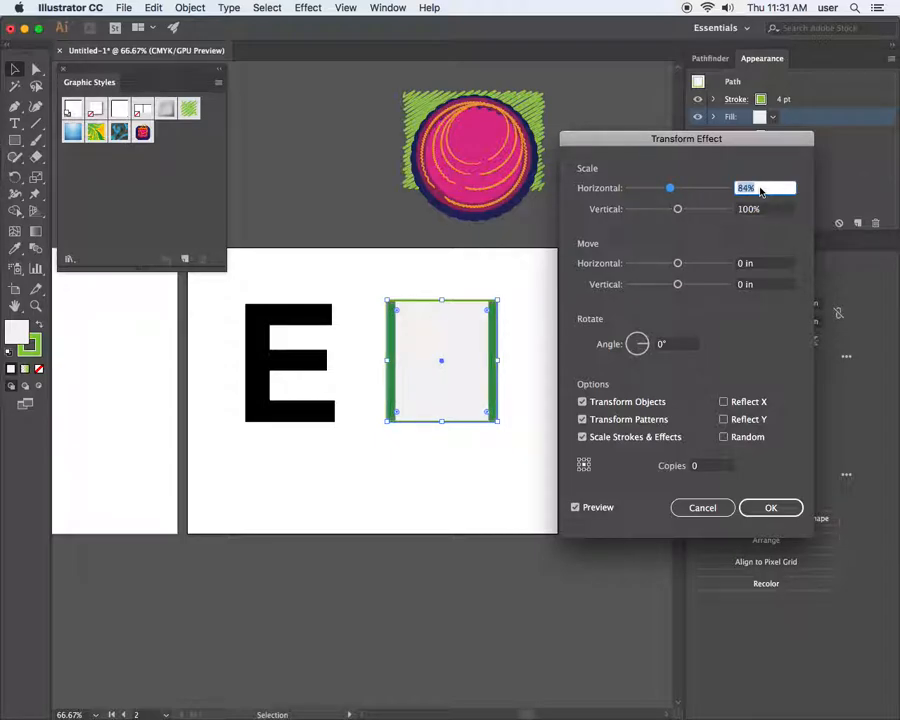
{"action": "key", "text": "Down"}
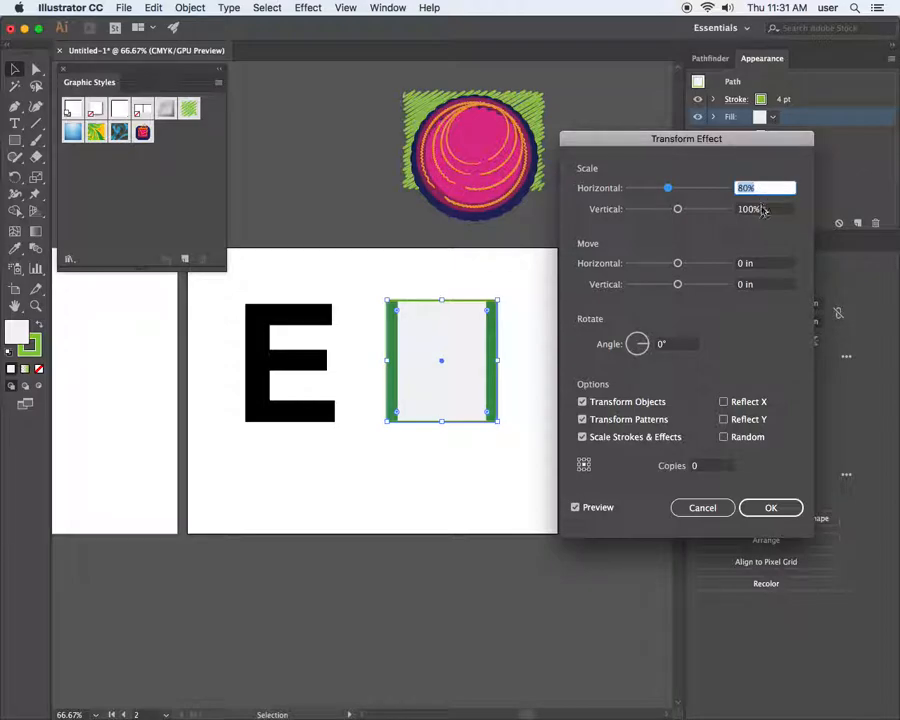
{"action": "left_click", "coordinate": [762, 209]}
{"action": "key", "text": "Down"}
{"action": "key", "text": "Down"}
{"action": "key", "text": "Down"}
{"action": "key", "text": "Down"}
{"action": "key", "text": "Down"}
{"action": "key", "text": "Down"}
{"action": "key", "text": "Down"}
{"action": "key", "text": "Down"}
{"action": "key", "text": "Down"}
{"action": "key", "text": "Down"}
{"action": "key", "text": "Down"}
{"action": "key", "text": "Down"}
{"action": "key", "text": "Down"}
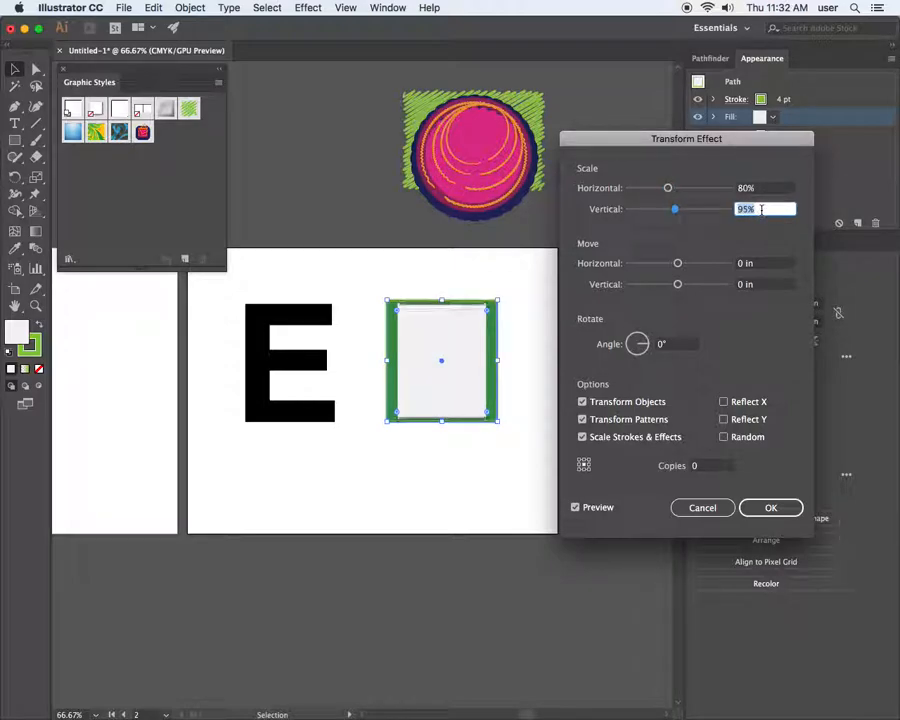
{"action": "key", "text": "Down"}
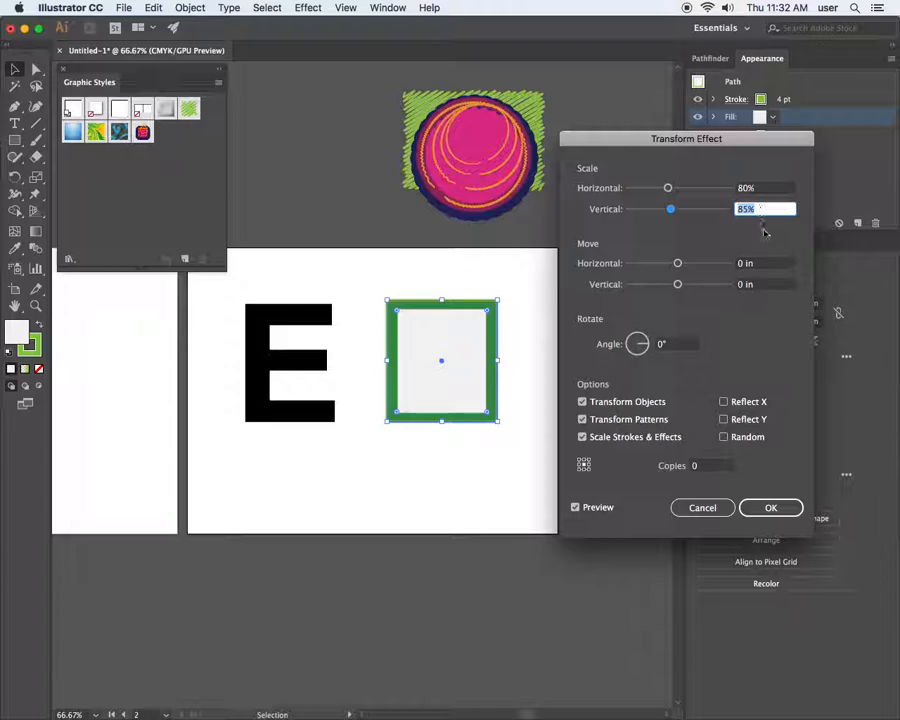
{"action": "left_click", "coordinate": [771, 507]}
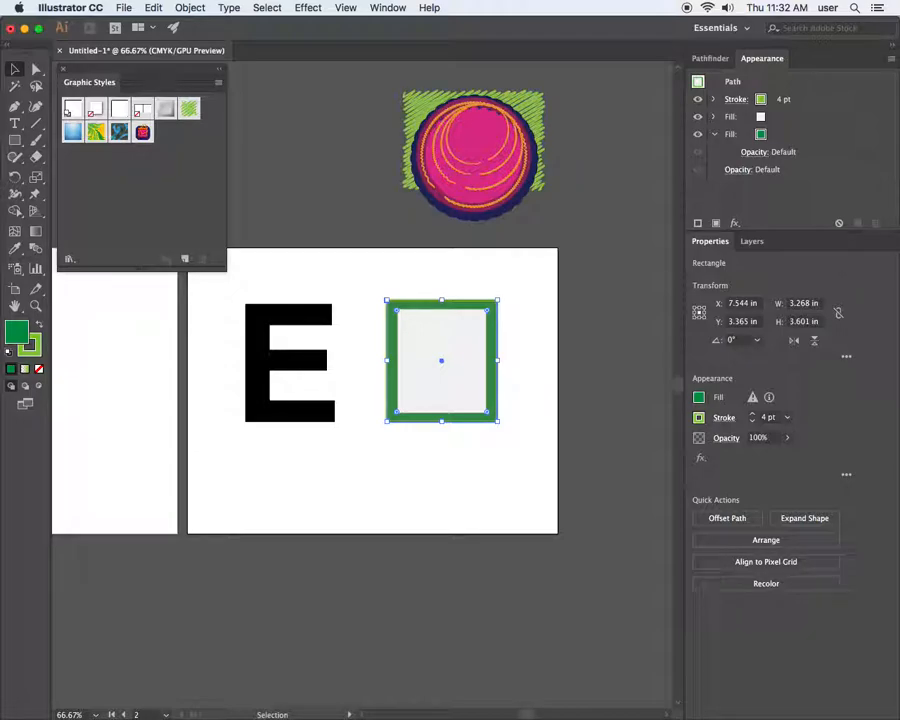
Check the Chrome reference, then add a duplicate fill above the rectangle's white fill
{"action": "left_click_drag", "start_coordinate": [898, 22], "coordinate": [627, 6]}
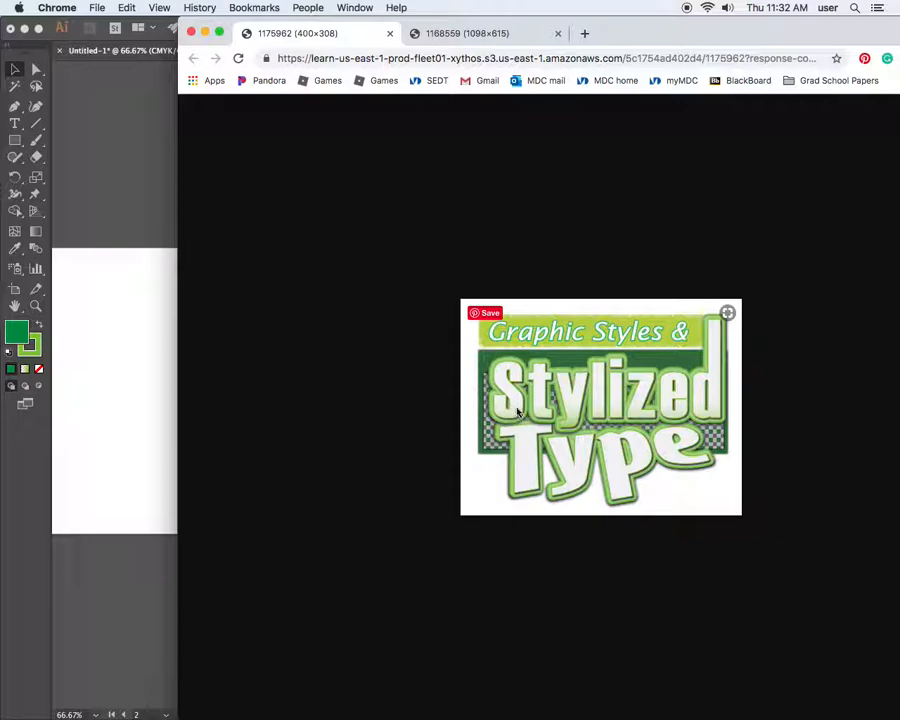
{"action": "double_click", "coordinate": [706, 38]}
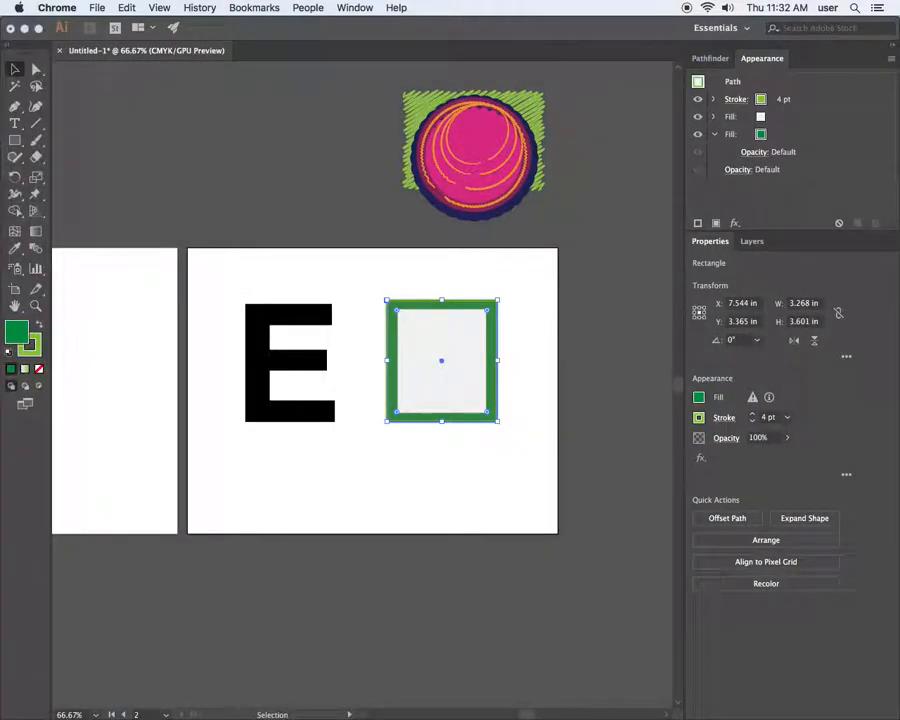
{"action": "left_click", "coordinate": [776, 130]}
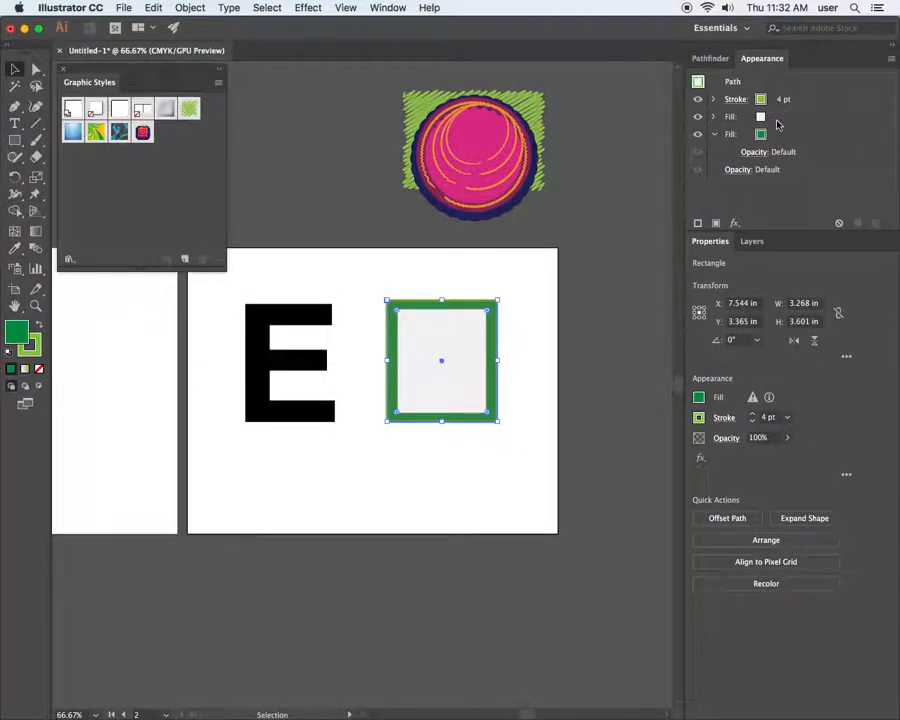
{"action": "left_click", "coordinate": [775, 117]}
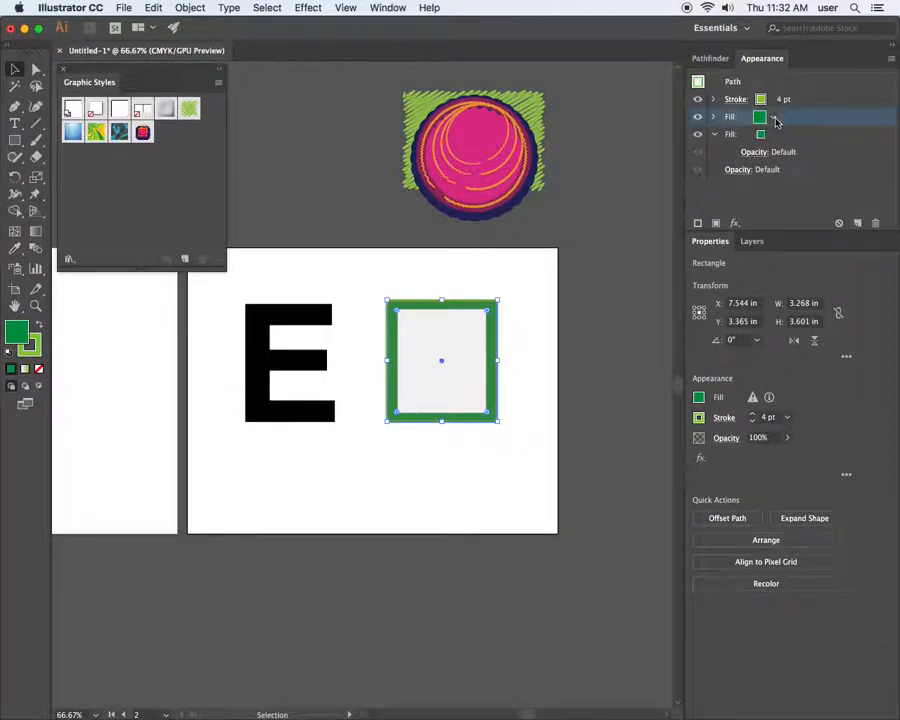
{"action": "left_click", "coordinate": [716, 224]}
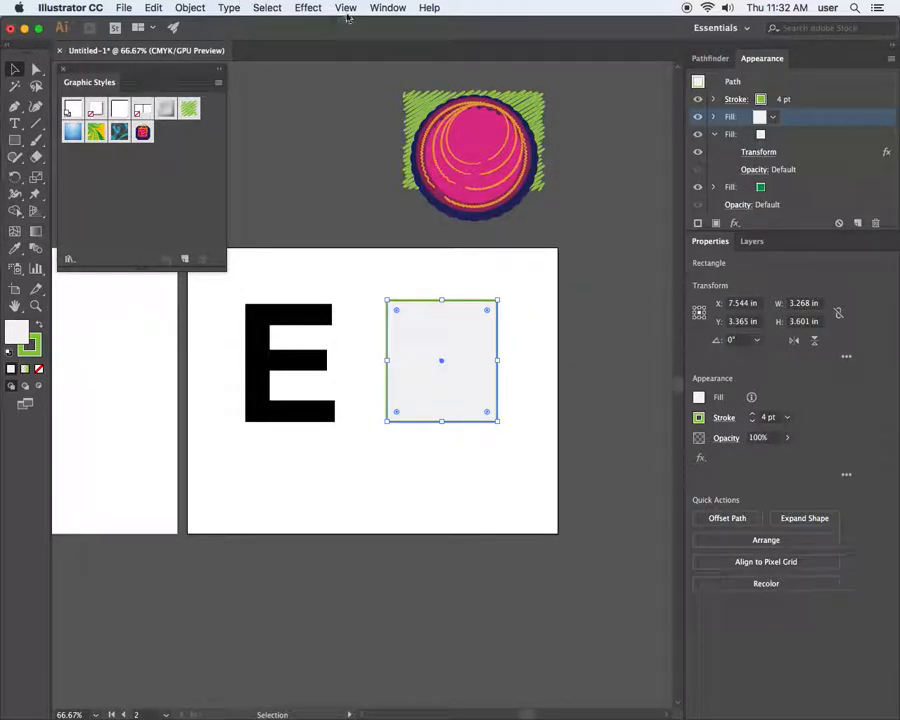
Apply the White, Black gradient swatch to the top fill and bring up the Gradient panel
{"action": "left_click", "coordinate": [388, 8]}
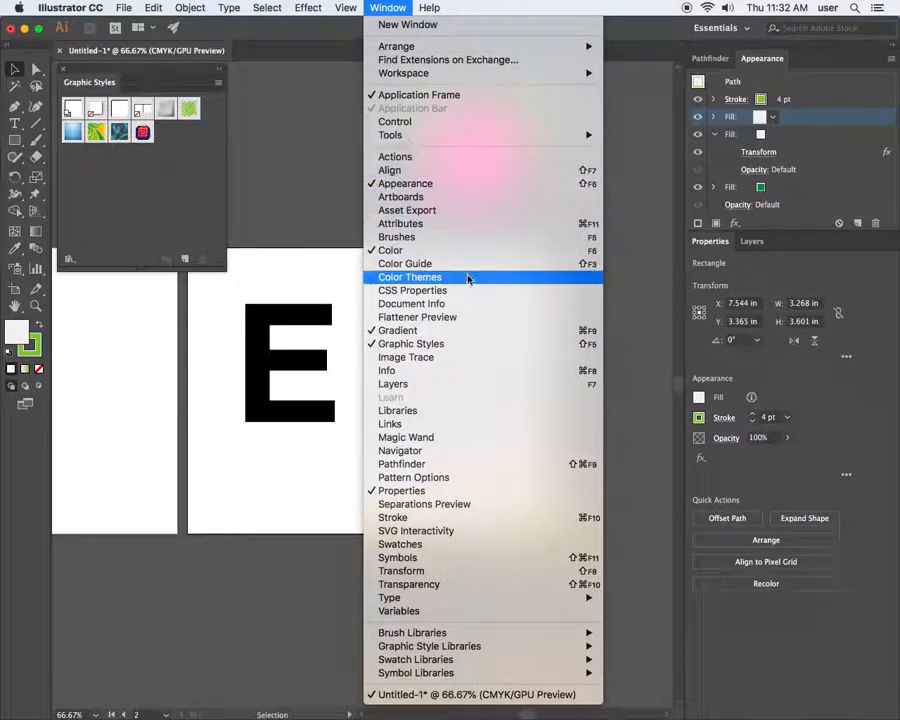
{"action": "left_click", "coordinate": [468, 543]}
{"action": "left_click_drag", "start_coordinate": [636, 281], "coordinate": [637, 204]}
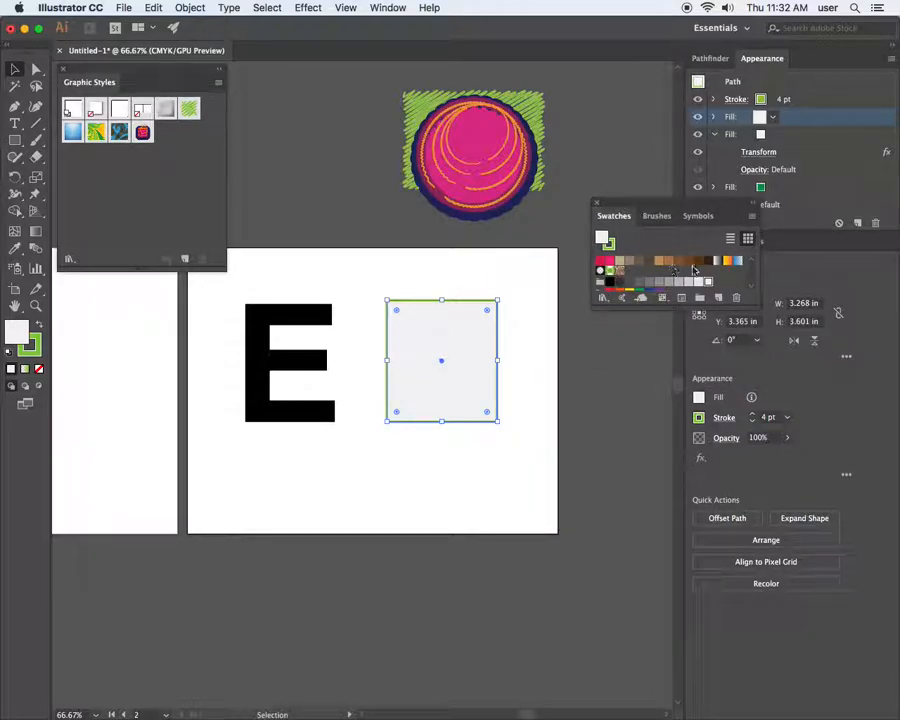
{"action": "left_click", "coordinate": [717, 262]}
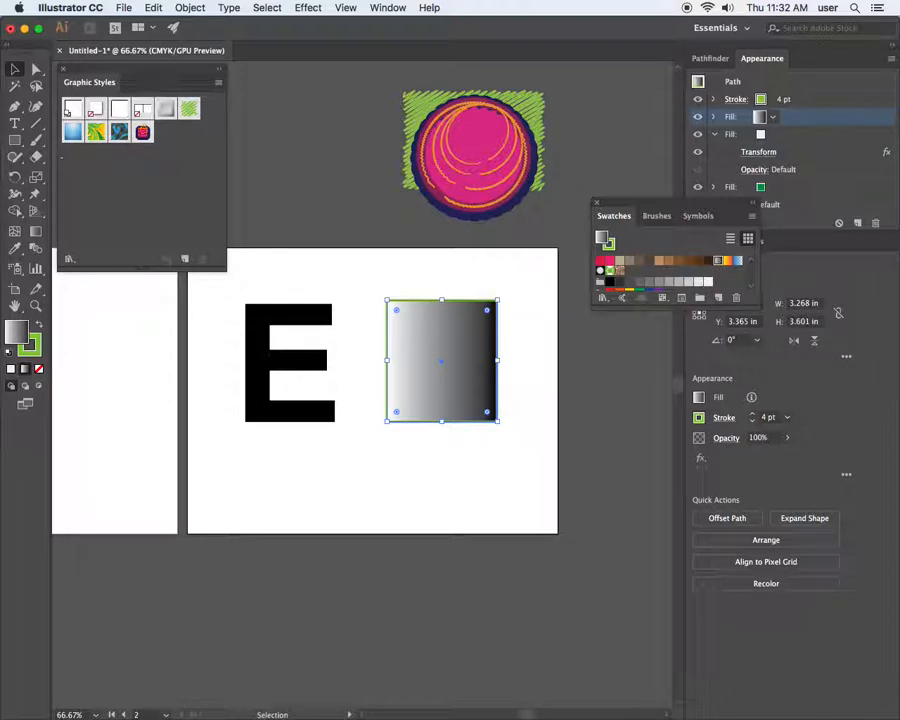
{"action": "left_click", "coordinate": [25, 369]}
{"action": "left_click_drag", "start_coordinate": [126, 166], "coordinate": [350, 76]}
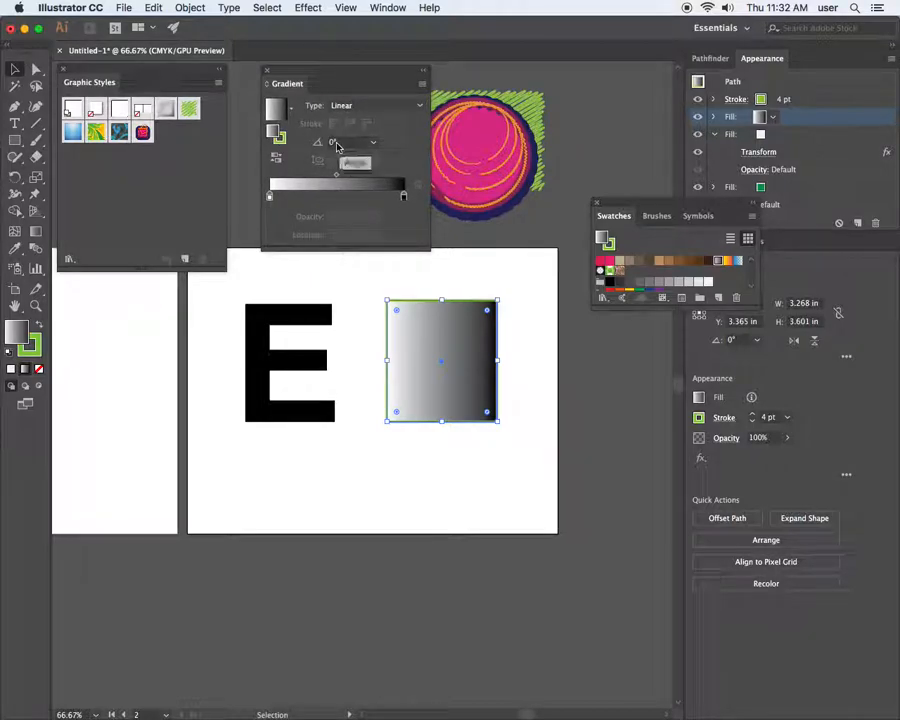
Run the gradient vertically down the rectangle and set its dark end stop to green
{"action": "left_click", "coordinate": [37, 236]}
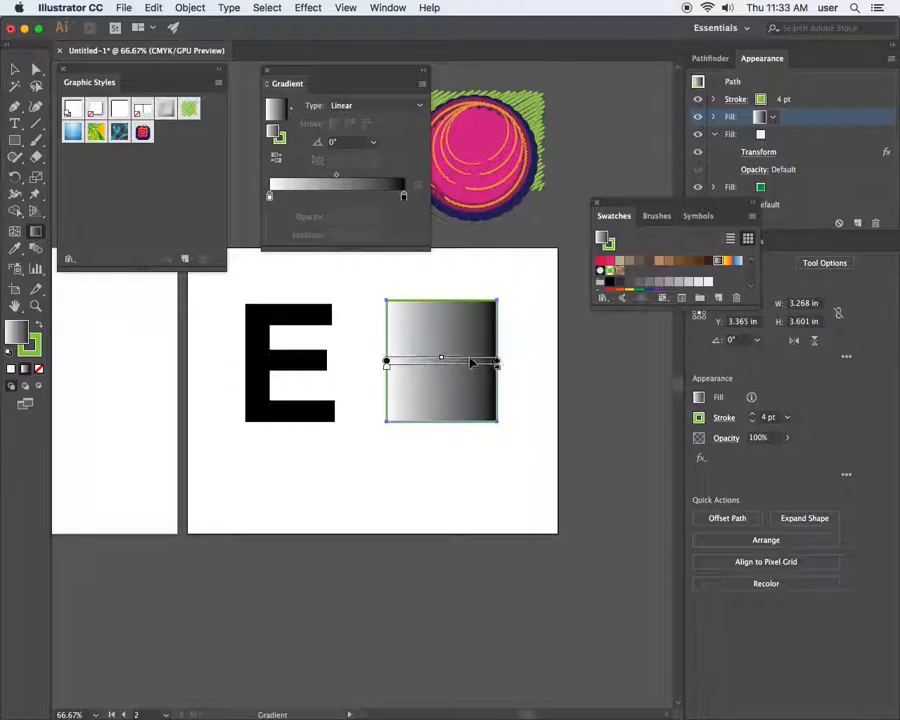
{"action": "left_click_drag", "start_coordinate": [441, 312], "coordinate": [441, 414]}
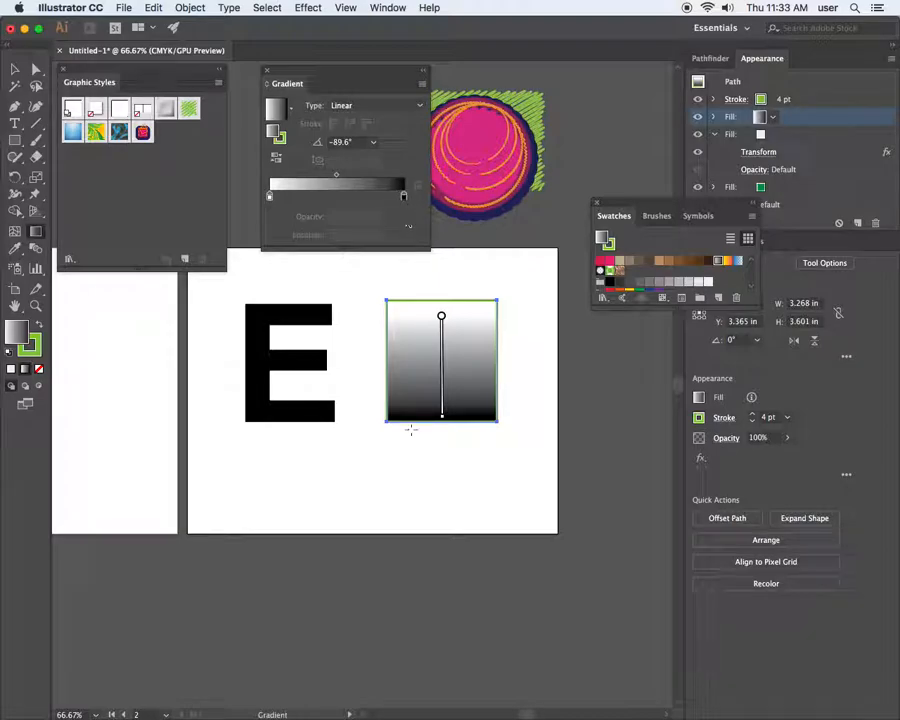
{"action": "left_click", "coordinate": [403, 198]}
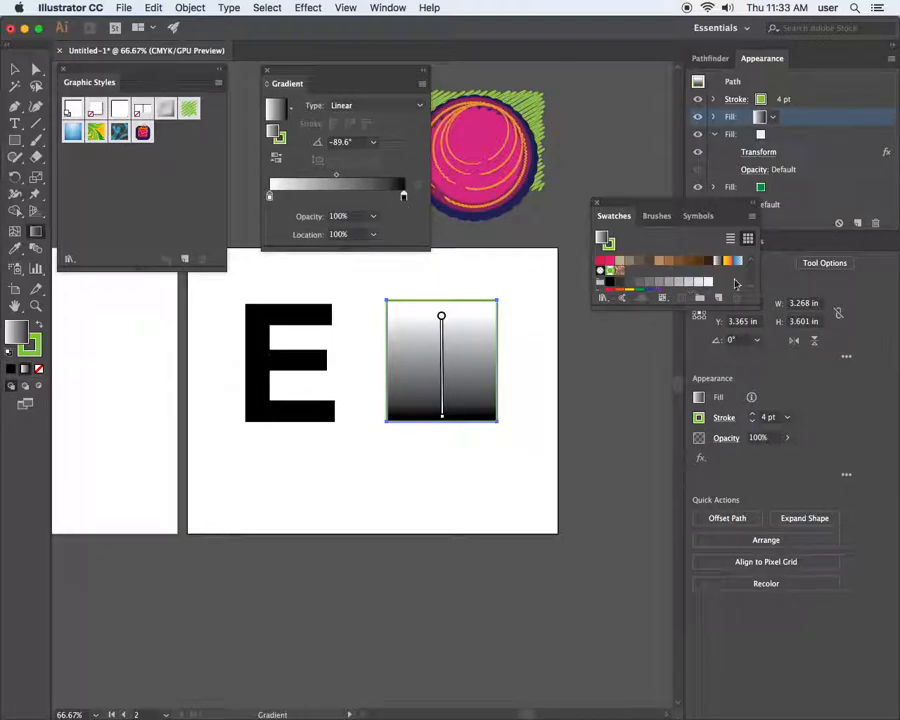
{"action": "left_click_drag", "start_coordinate": [755, 304], "coordinate": [753, 377]}
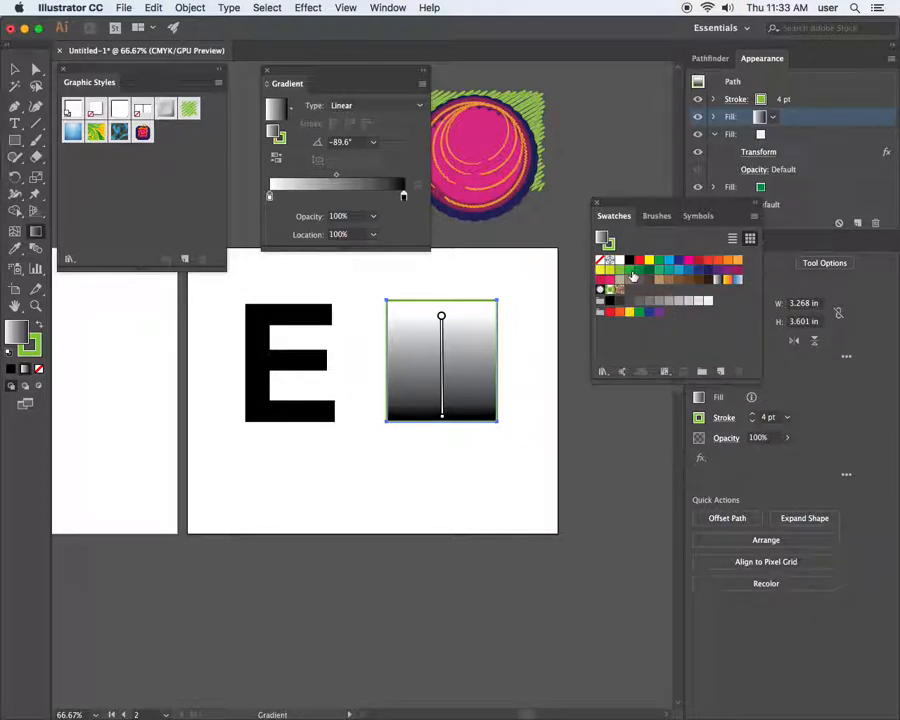
{"action": "left_click", "coordinate": [631, 272]}
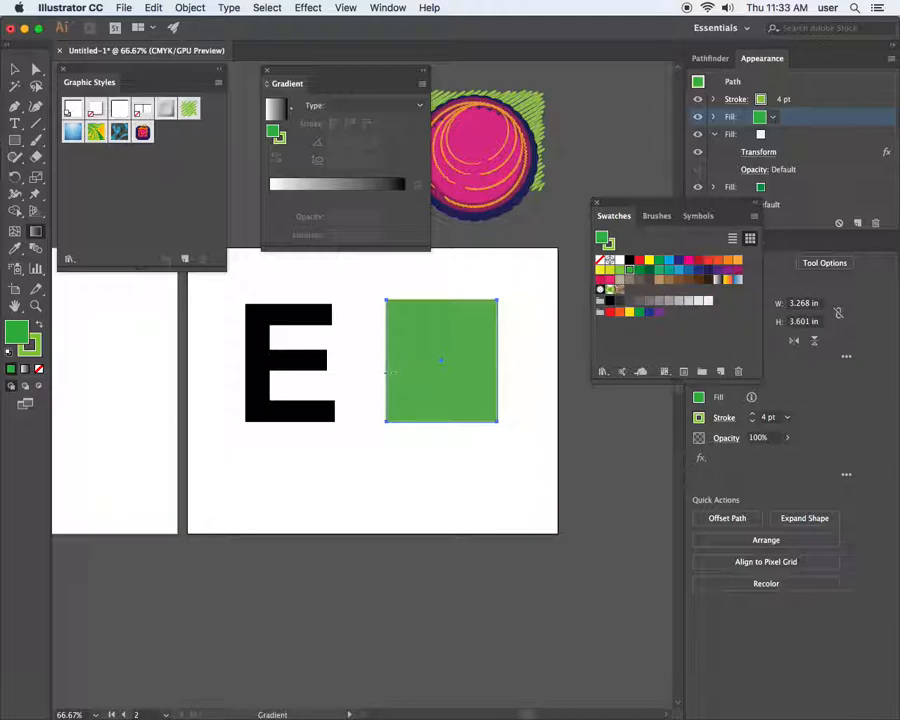
{"action": "left_click", "coordinate": [388, 366]}
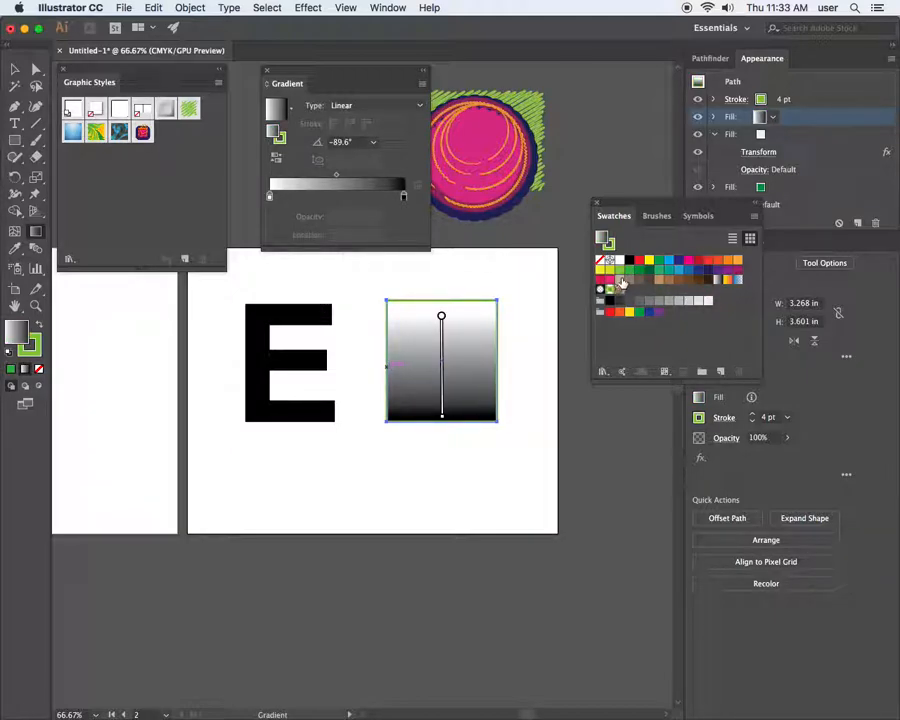
{"action": "left_click_drag", "start_coordinate": [631, 271], "coordinate": [404, 196]}
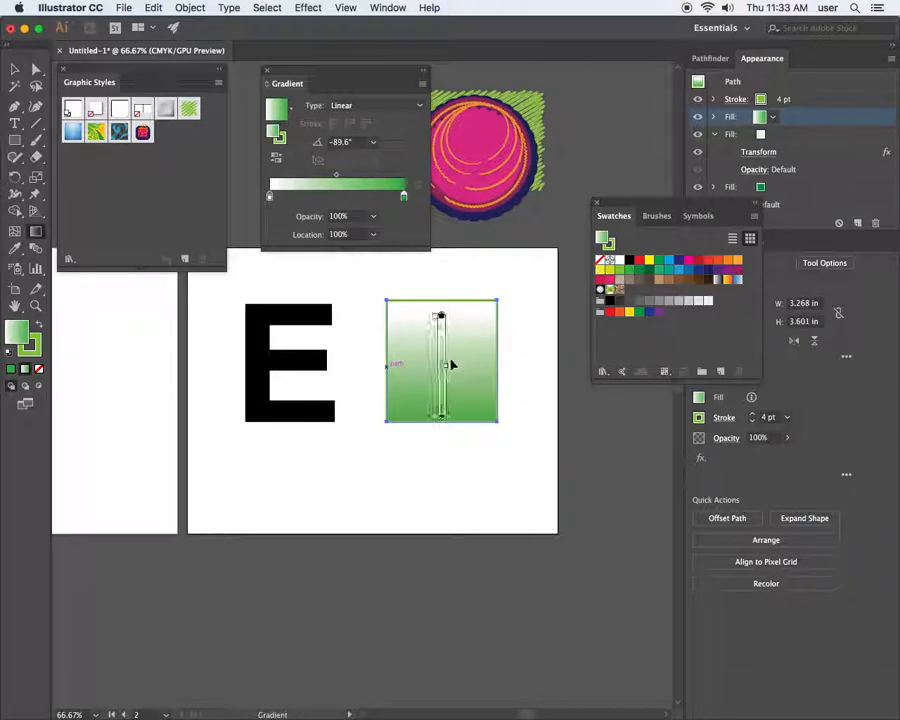
Set the white start stop's opacity to 0%
{"action": "left_click", "coordinate": [270, 197]}
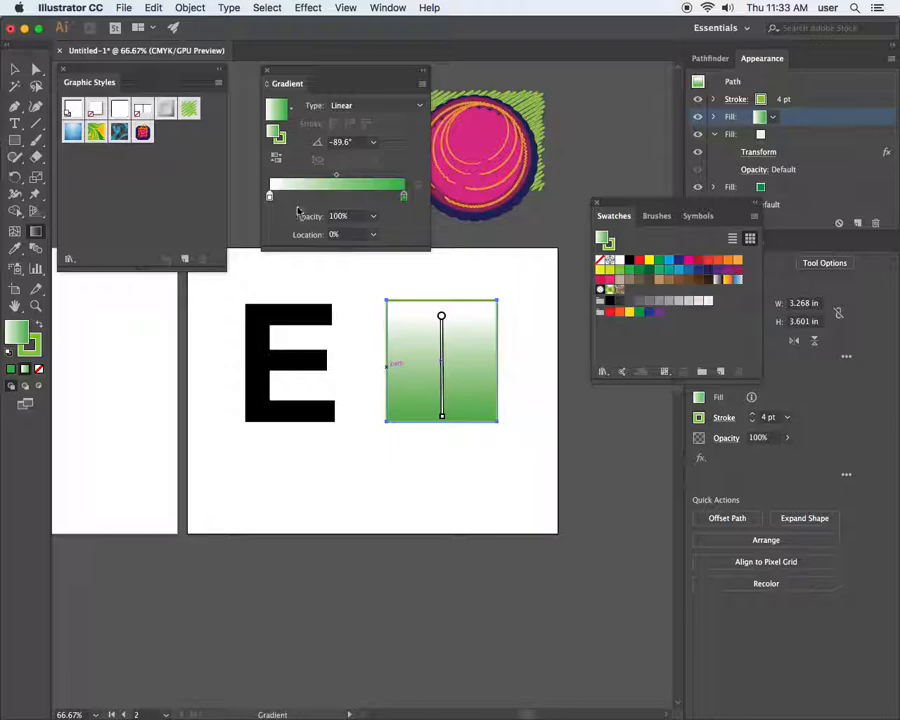
{"action": "left_click", "coordinate": [373, 216]}
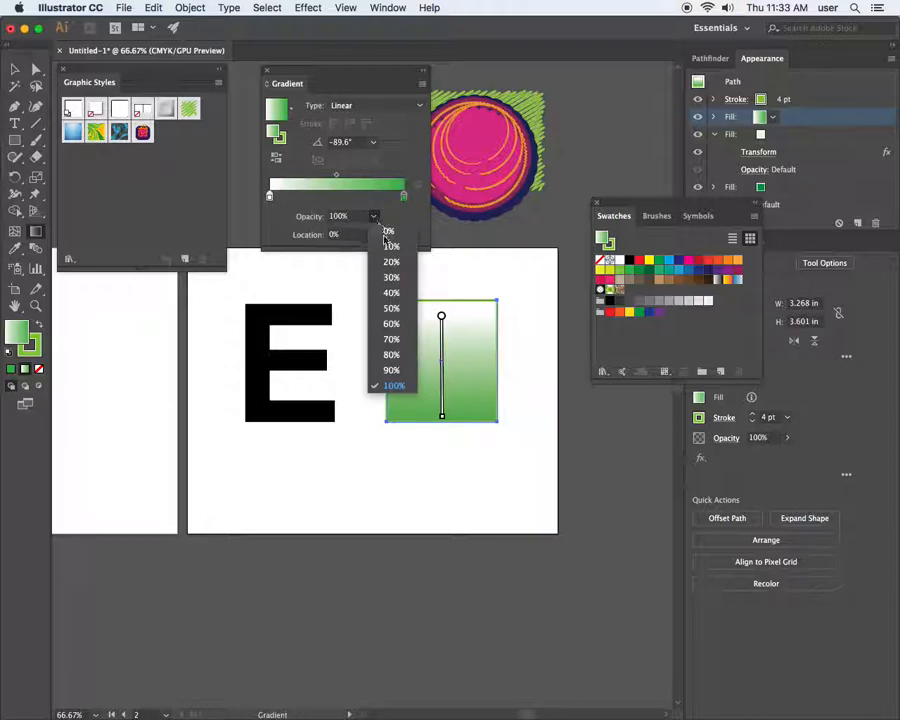
{"action": "left_click", "coordinate": [388, 232]}
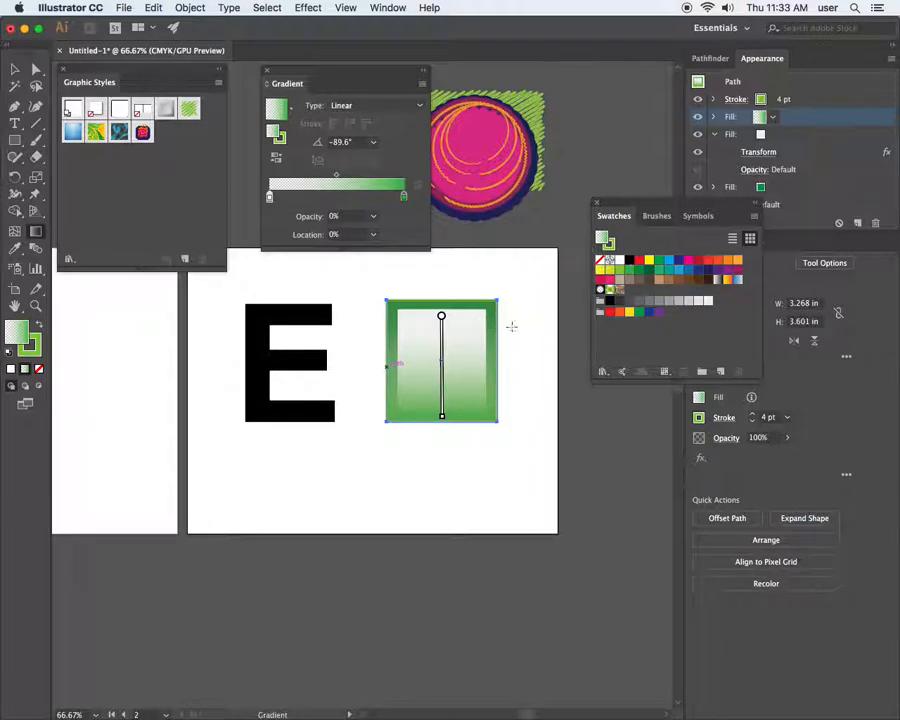
{"action": "left_click_drag", "start_coordinate": [660, 203], "coordinate": [576, 269]}
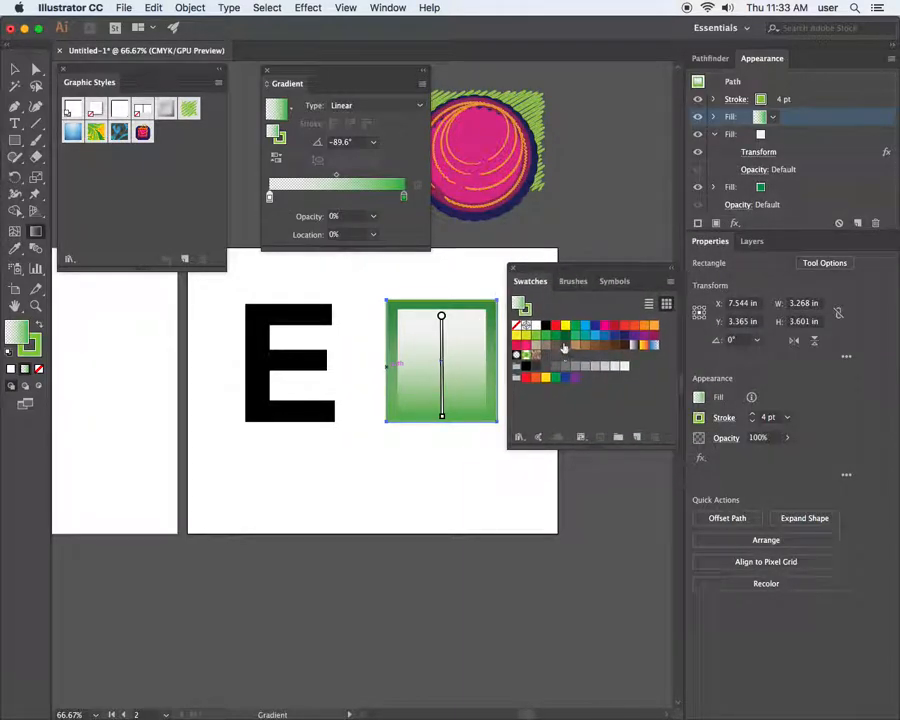
Try a red fill, then reapply the White, Black gradient to the top fill
{"action": "left_click", "coordinate": [557, 326]}
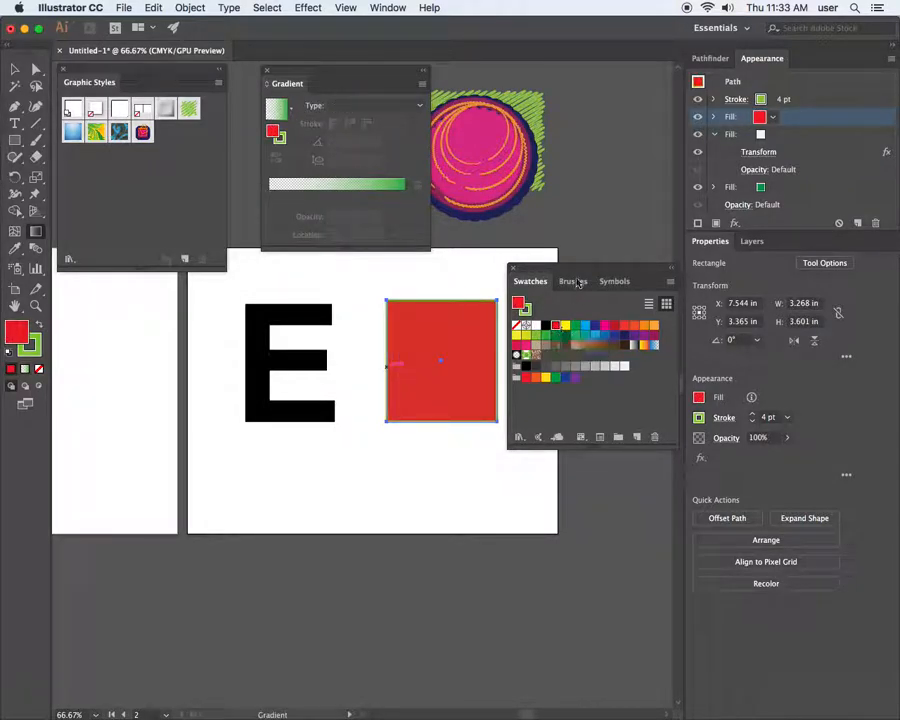
{"action": "left_click_drag", "start_coordinate": [573, 264], "coordinate": [452, 487]}
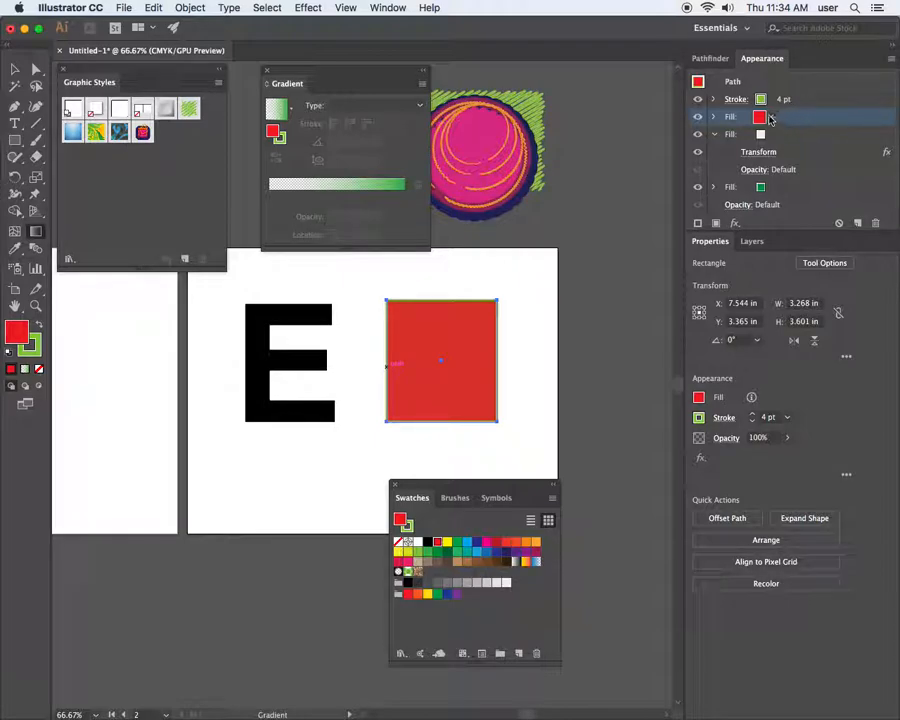
{"action": "left_click_drag", "start_coordinate": [482, 484], "coordinate": [575, 86]}
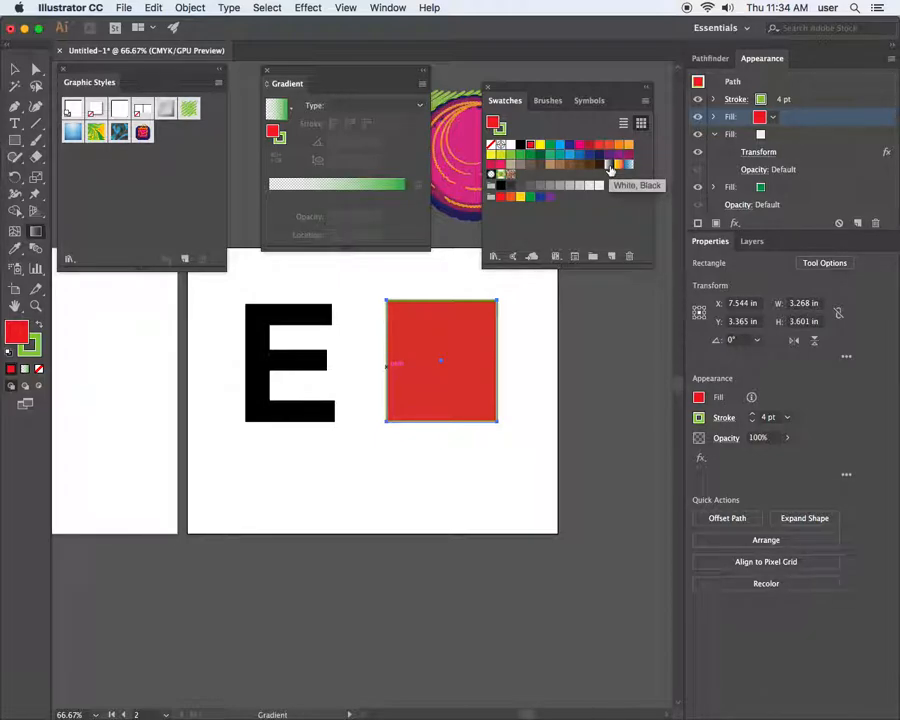
{"action": "left_click", "coordinate": [610, 169]}
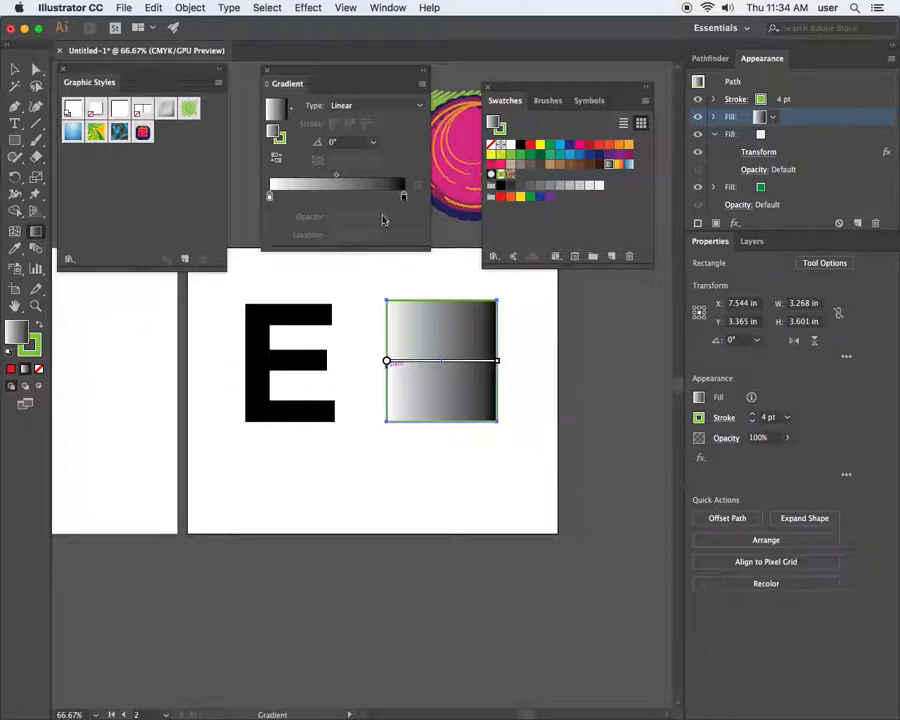
Set the gradient angle to 90° and reverse it so the light end sits at the top
{"action": "left_click", "coordinate": [317, 143]}
{"action": "type", "text": "9"}
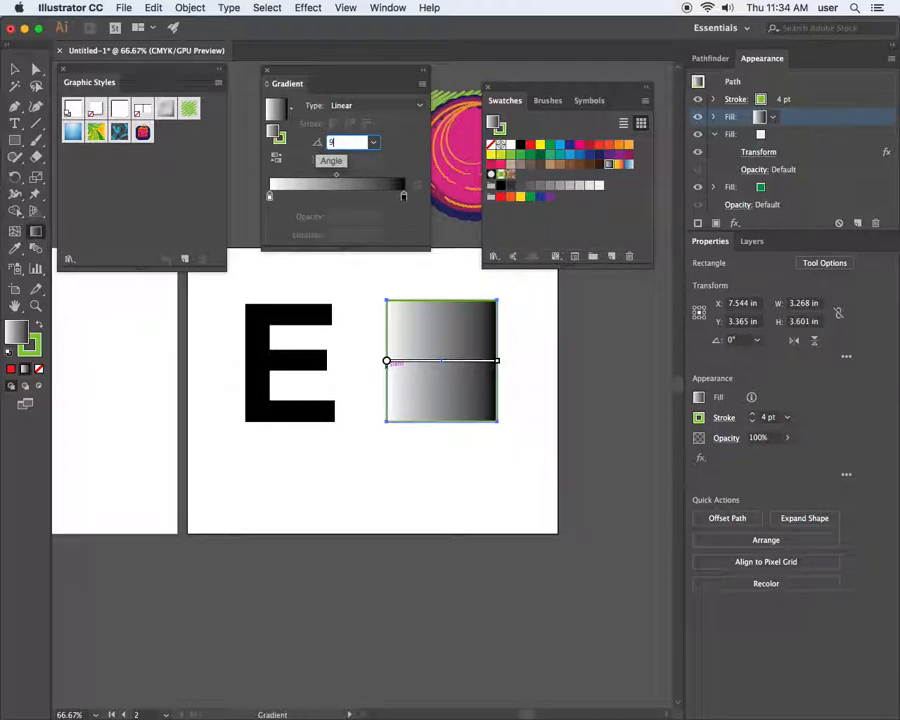
{"action": "type", "text": "0"}
{"action": "key", "text": "Return"}
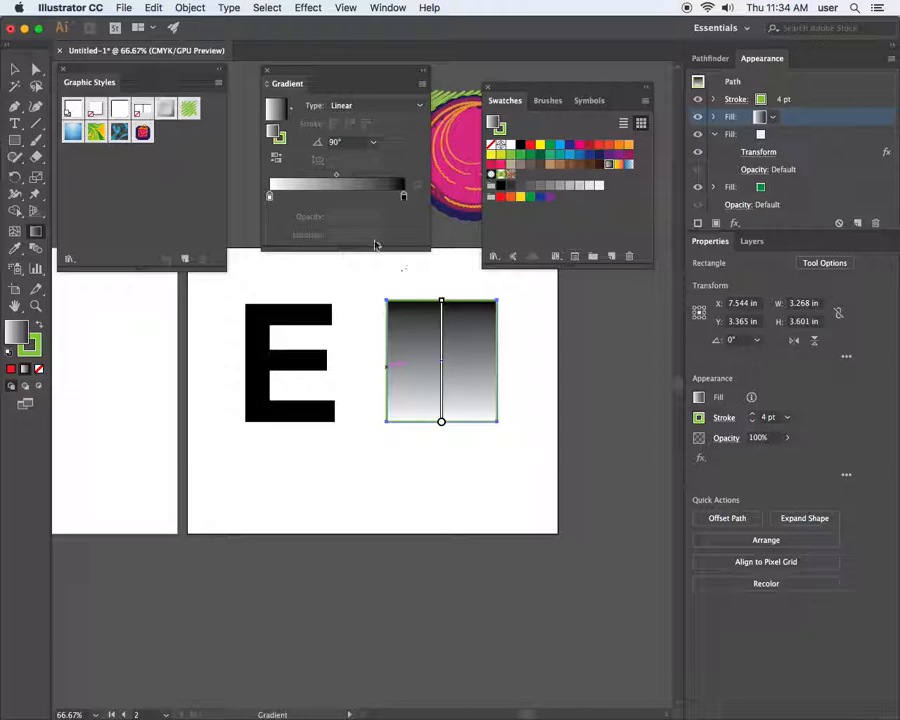
{"action": "left_click", "coordinate": [279, 160]}
{"action": "left_click", "coordinate": [277, 160]}
{"action": "left_click", "coordinate": [277, 160]}
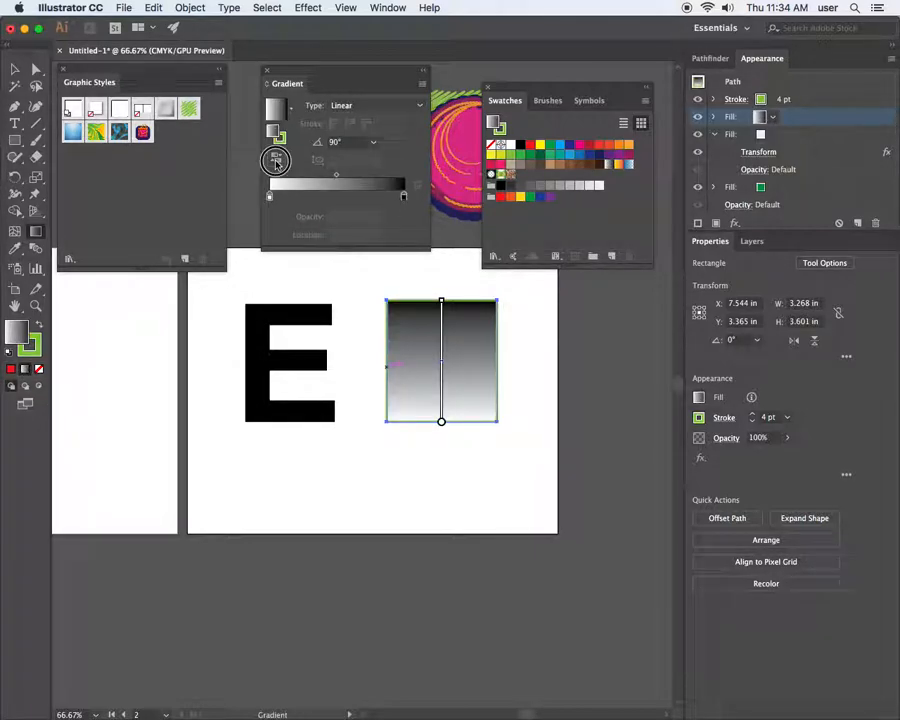
{"action": "left_click", "coordinate": [277, 162]}
{"action": "left_click", "coordinate": [277, 162]}
{"action": "left_click", "coordinate": [277, 162]}
{"action": "left_click", "coordinate": [277, 162]}
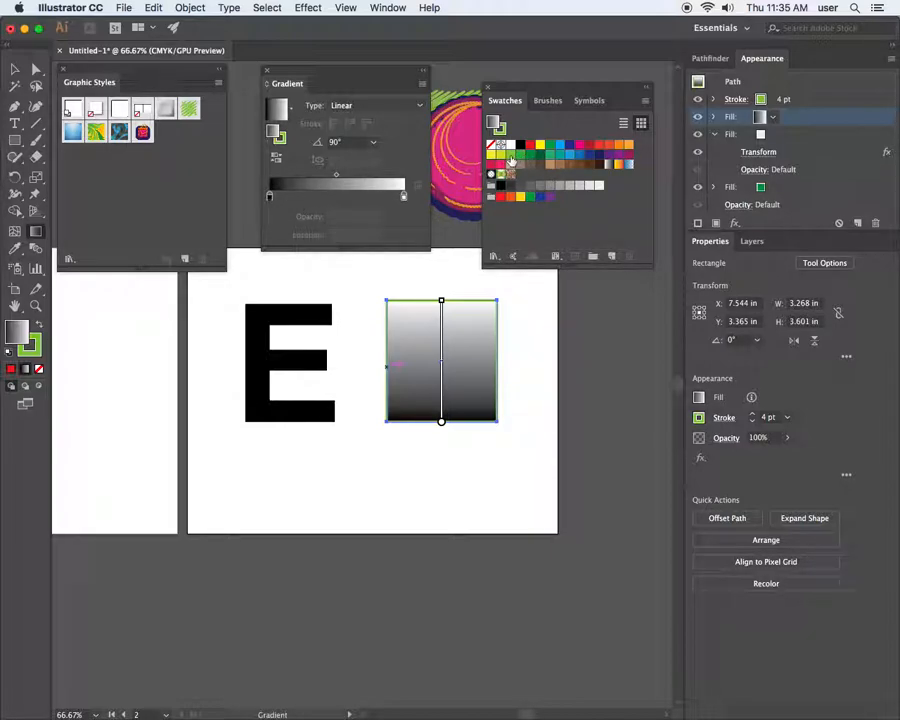
Make one gradient stop green and the right-hand stop 0% opacity
{"action": "left_click_drag", "start_coordinate": [510, 157], "coordinate": [269, 197]}
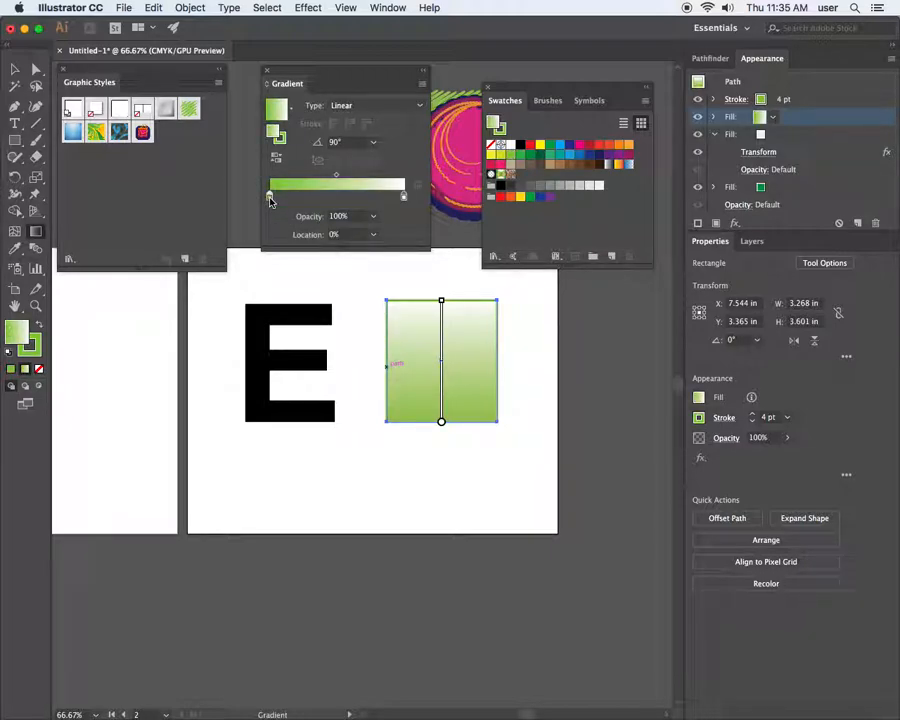
{"action": "left_click", "coordinate": [404, 197]}
{"action": "left_click", "coordinate": [374, 219]}
{"action": "left_click", "coordinate": [386, 228]}
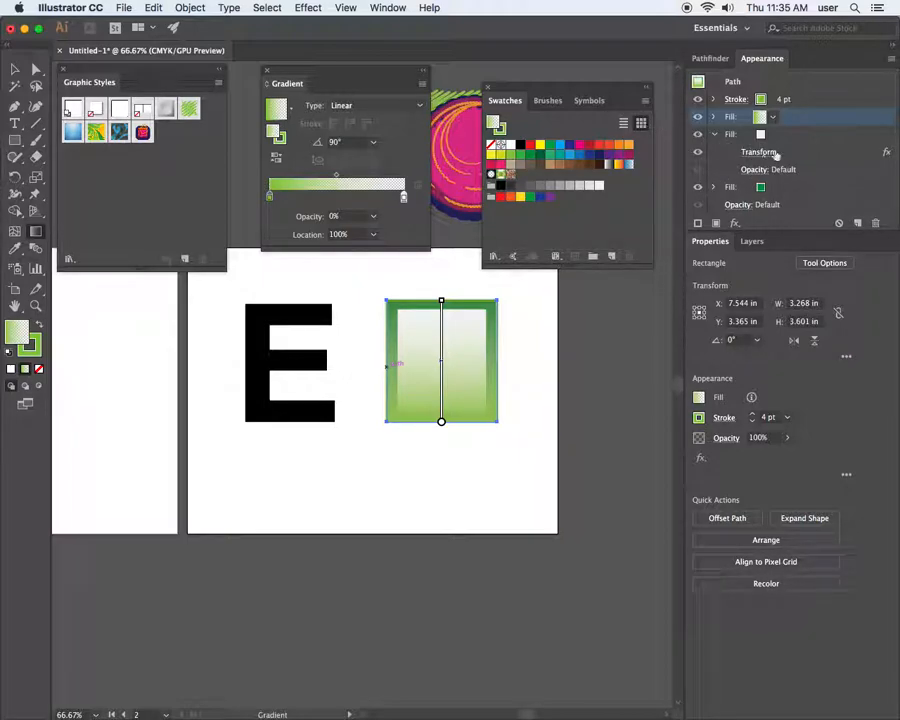
Float the Appearance panel and Alt-drag the Transform effect onto the gradient fill
{"action": "left_click", "coordinate": [810, 153]}
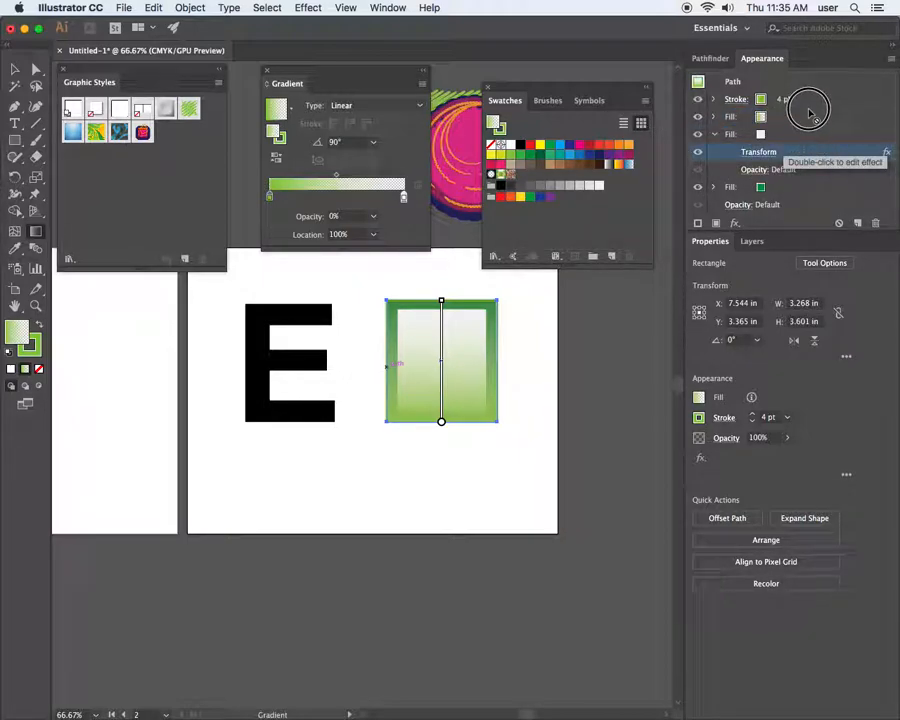
{"action": "left_click_drag", "start_coordinate": [808, 105], "coordinate": [809, 138]}
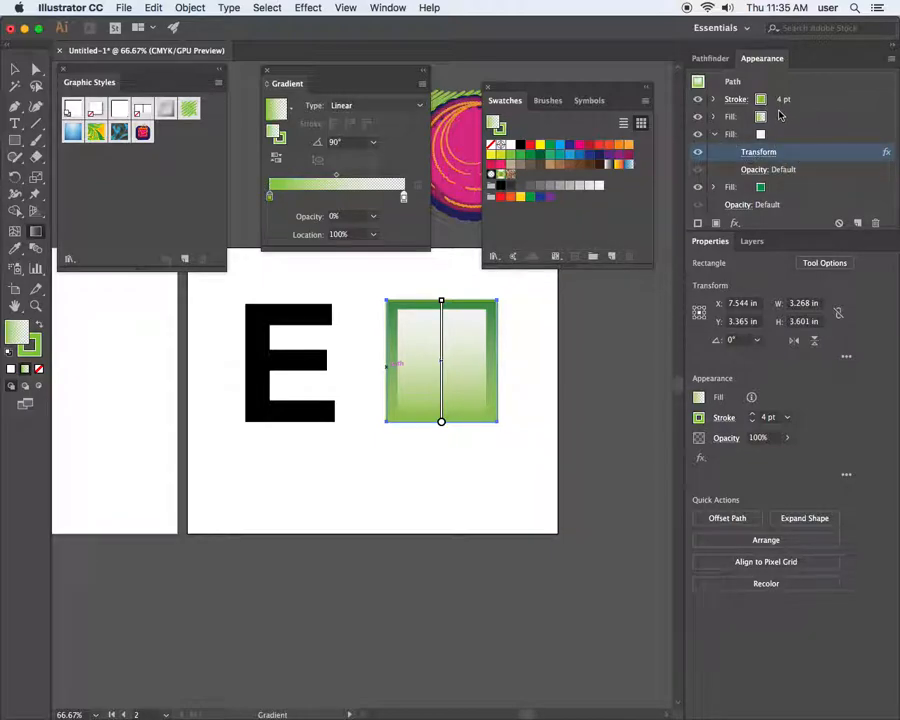
{"action": "left_click", "coordinate": [757, 59]}
{"action": "left_click_drag", "start_coordinate": [757, 59], "coordinate": [272, 300]}
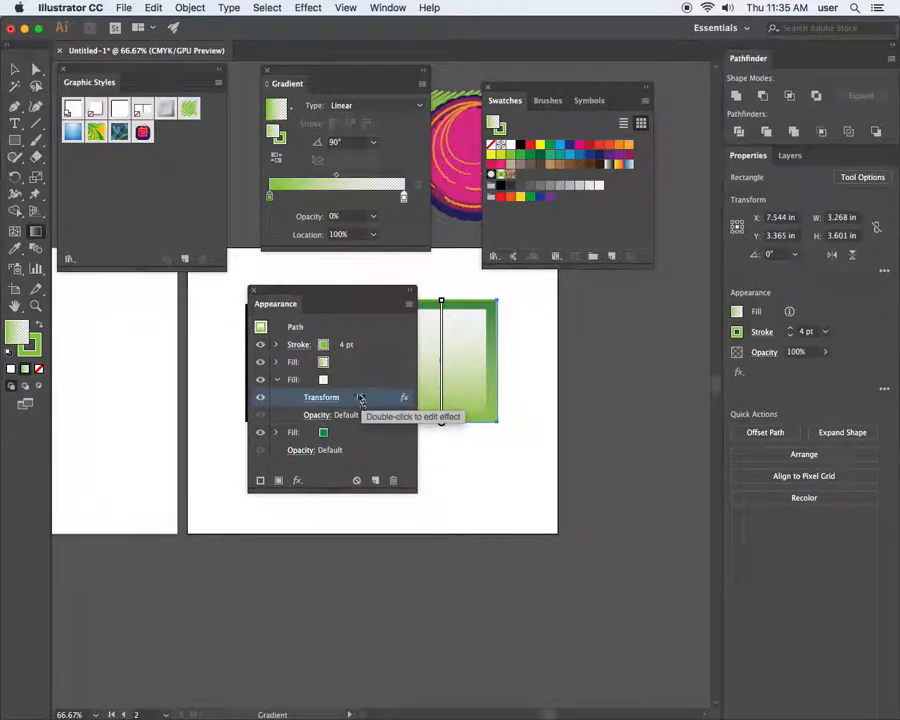
{"action": "left_click_drag", "start_coordinate": [348, 403], "coordinate": [352, 365]}
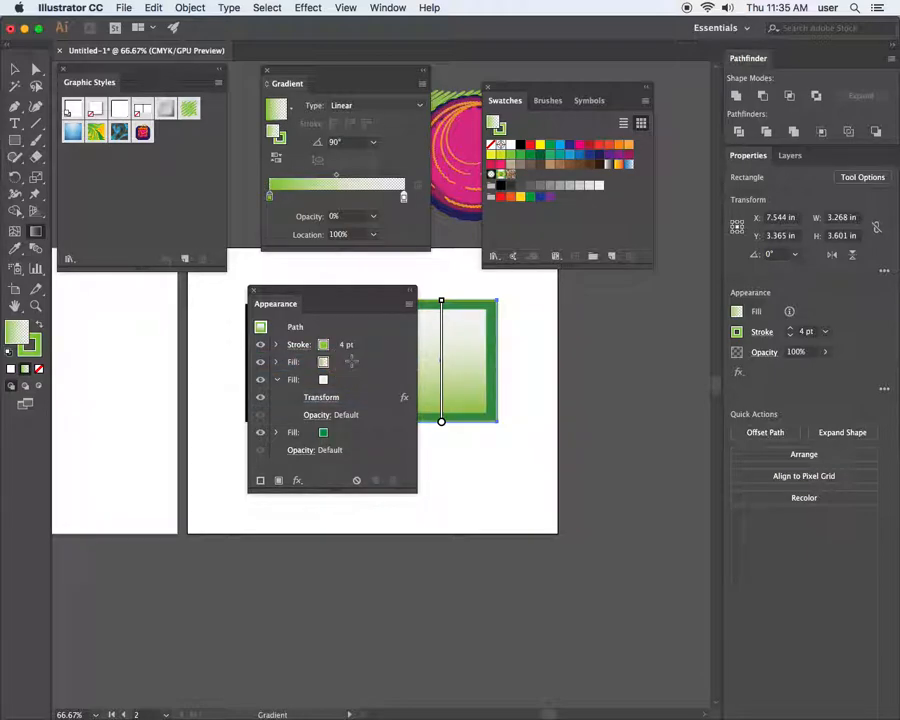
{"action": "left_click_drag", "start_coordinate": [334, 293], "coordinate": [628, 350]}
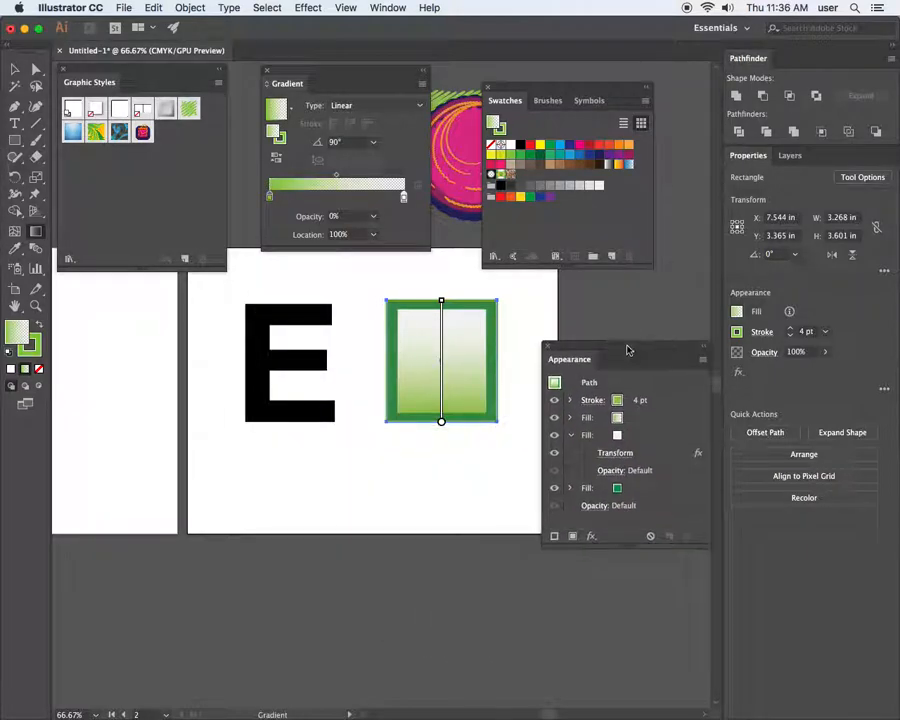
Turn on the gradient fill's Transform effect so the gradient sits inset inside the green border
{"action": "left_click", "coordinate": [573, 420]}
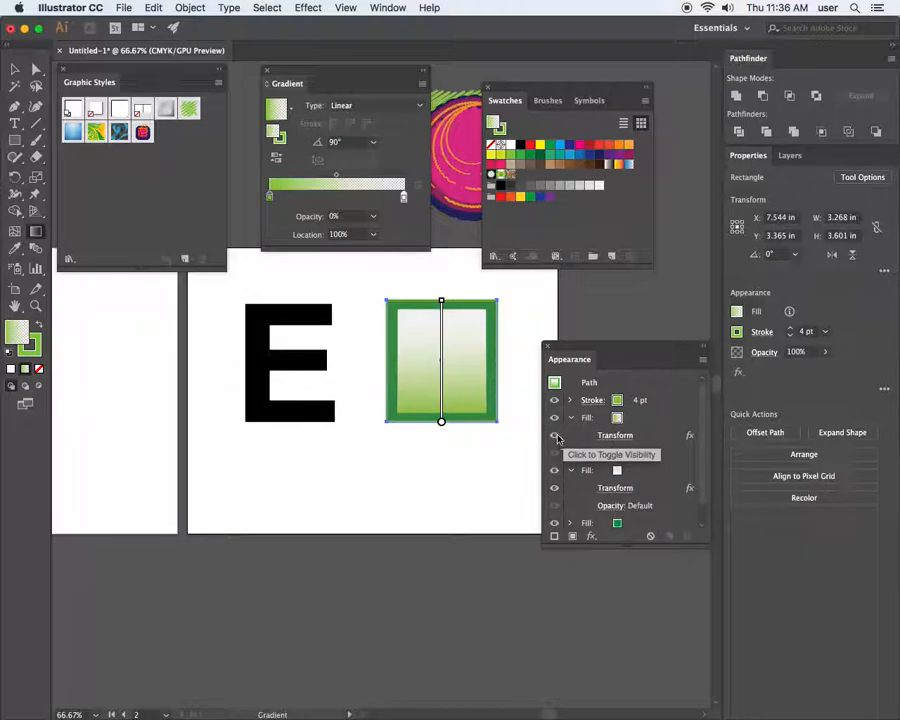
{"action": "left_click", "coordinate": [557, 438]}
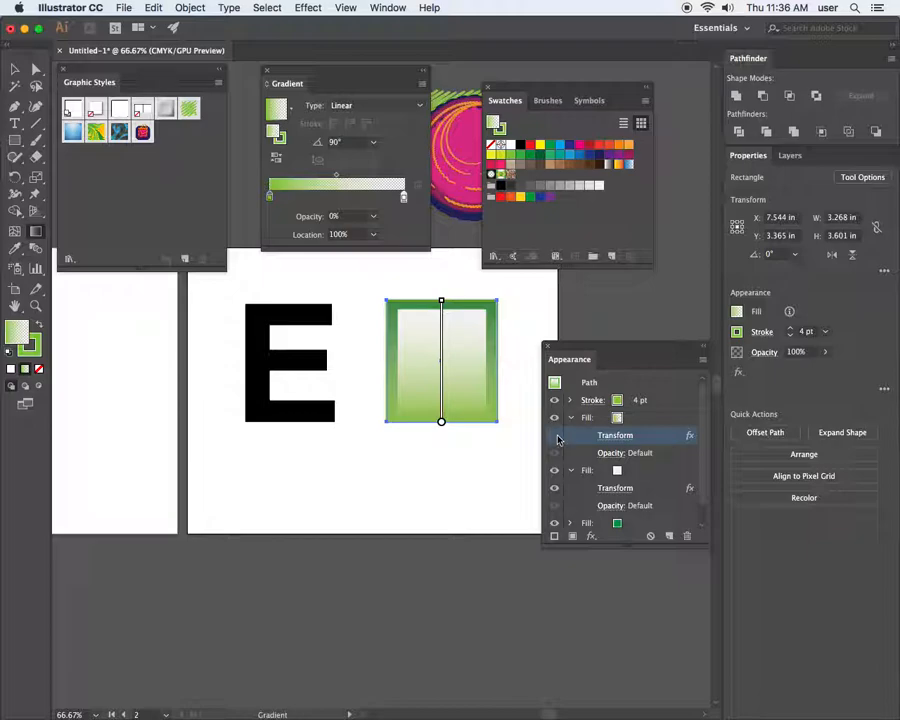
{"action": "left_click", "coordinate": [555, 436]}
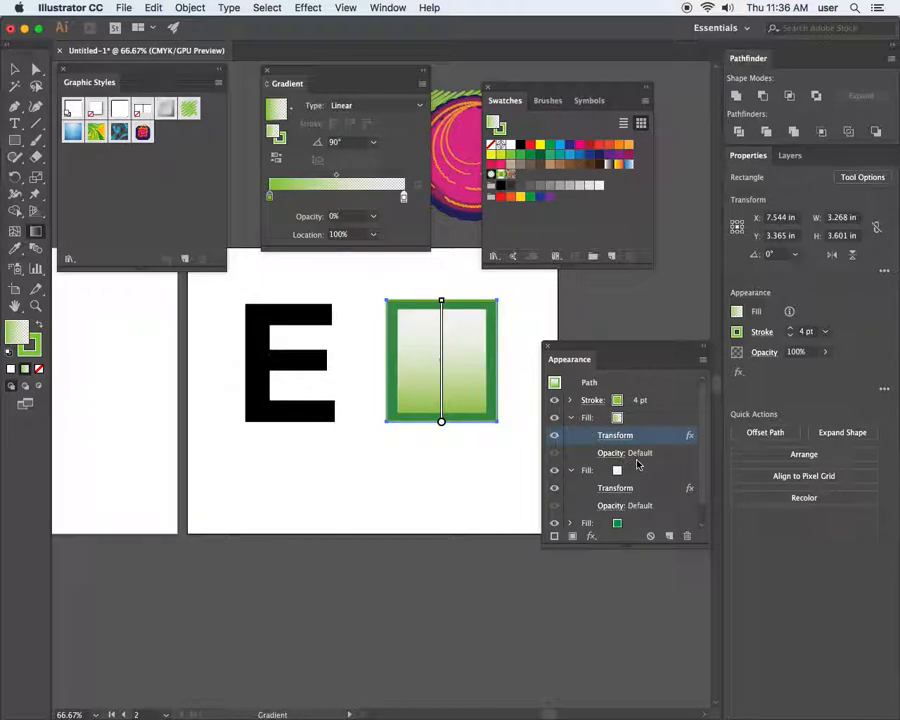
{"action": "left_click", "coordinate": [656, 490]}
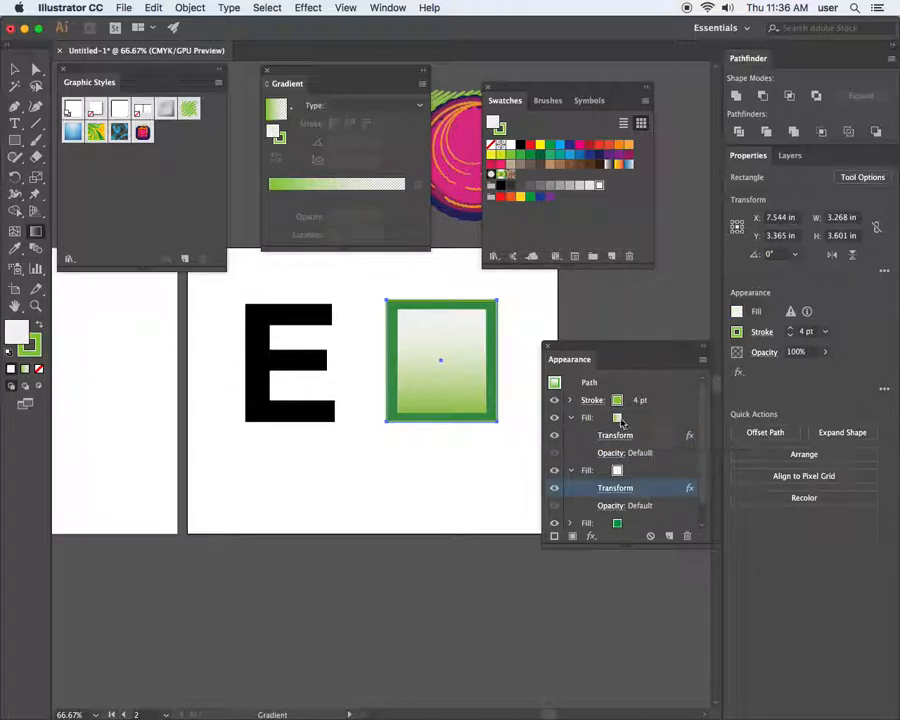
Collapse the fills and toggle the white and gradient fills' visibility to check the inset gradient
{"action": "left_click", "coordinate": [571, 418]}
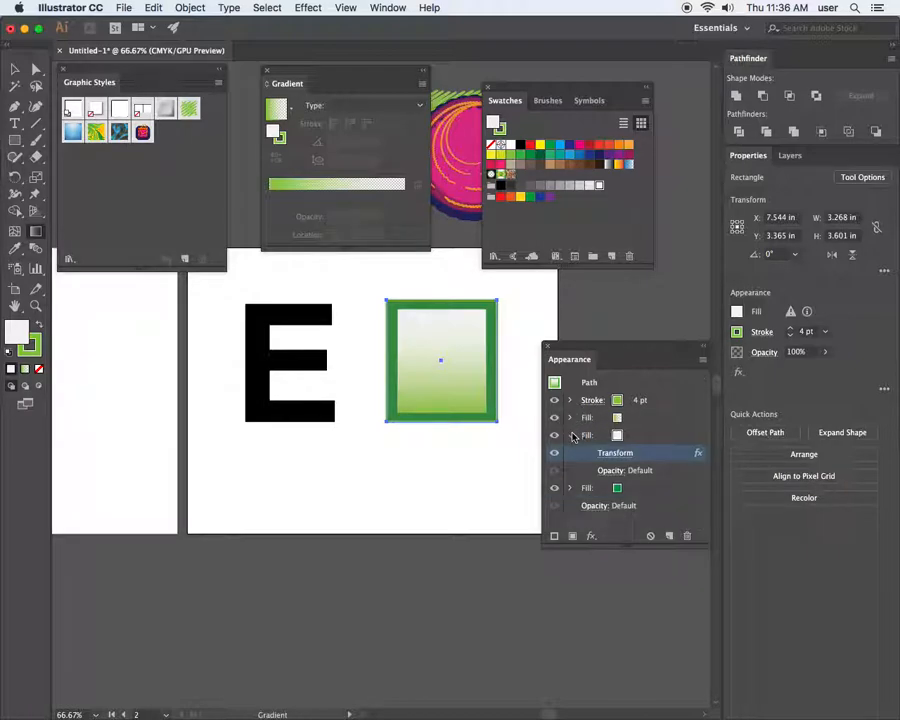
{"action": "left_click", "coordinate": [571, 435]}
{"action": "left_click", "coordinate": [558, 419]}
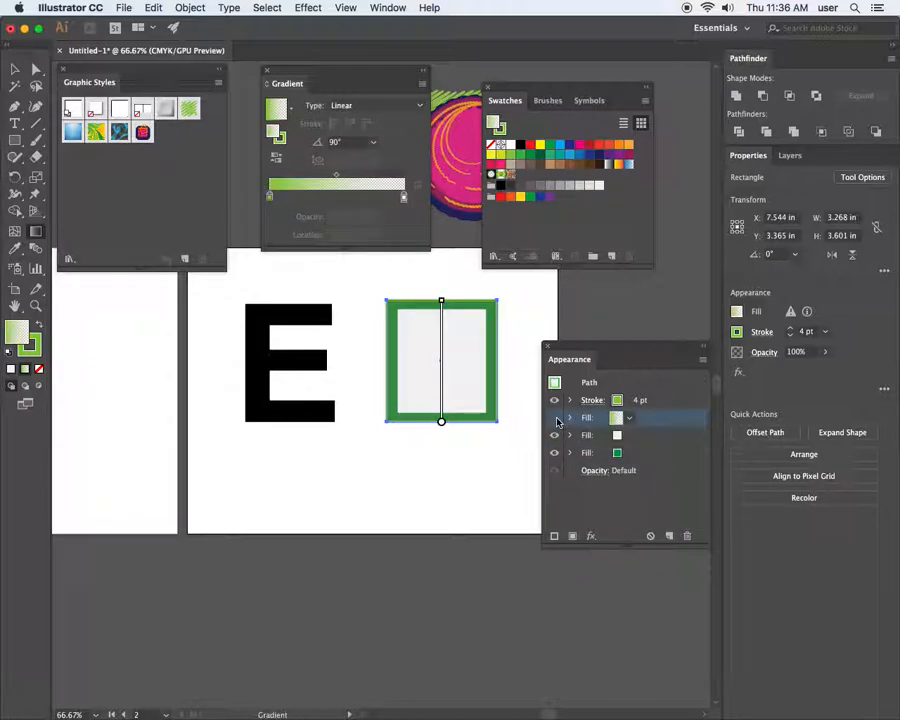
{"action": "left_click", "coordinate": [555, 418]}
{"action": "left_click", "coordinate": [555, 435]}
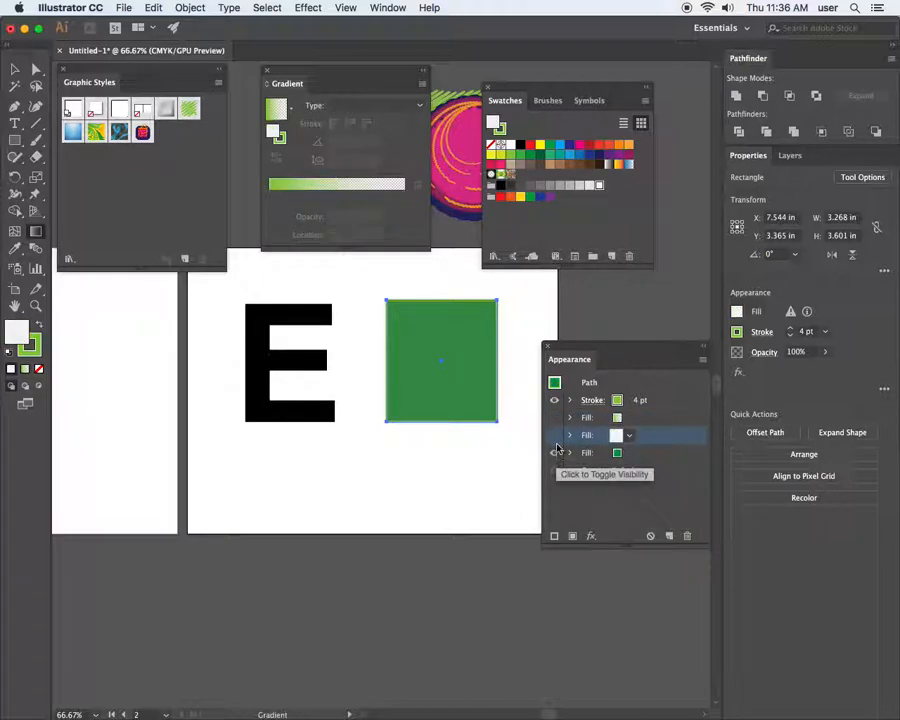
{"action": "left_click", "coordinate": [555, 436]}
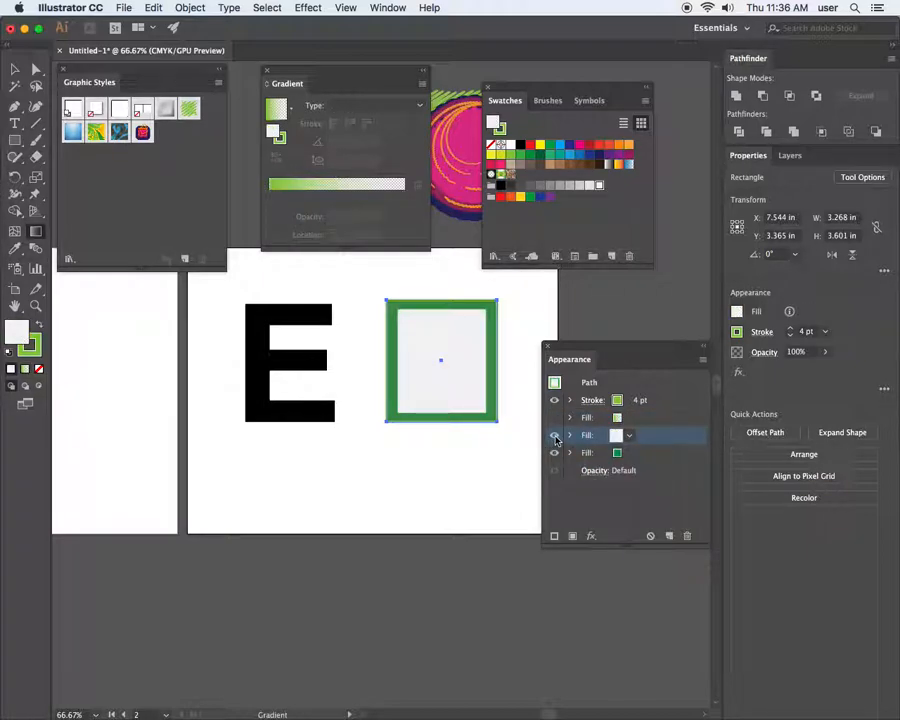
{"action": "left_click", "coordinate": [555, 419]}
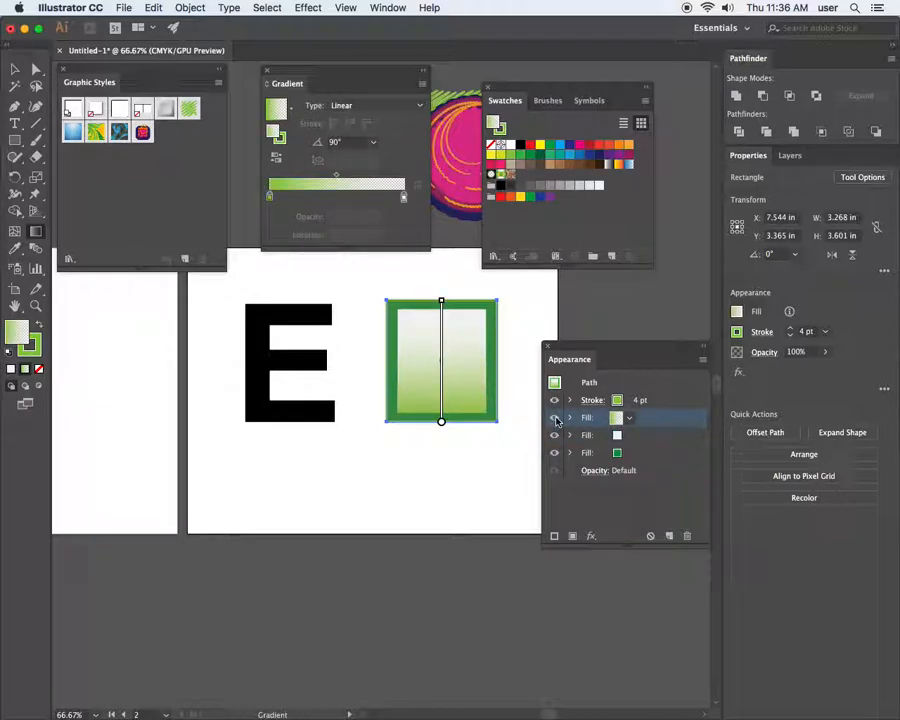
{"action": "left_click", "coordinate": [555, 435]}
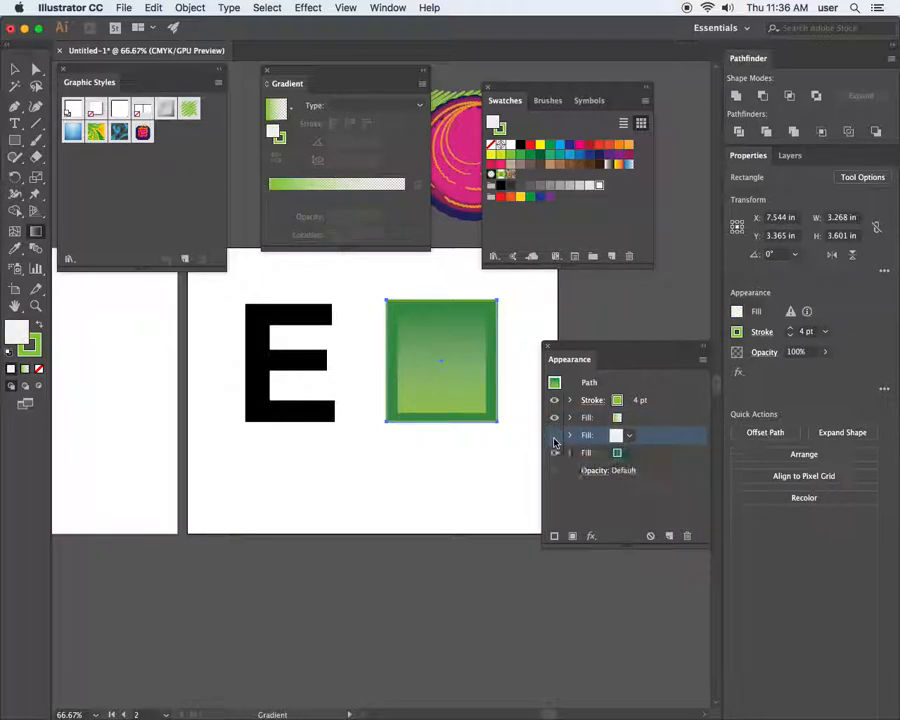
{"action": "left_click", "coordinate": [556, 436]}
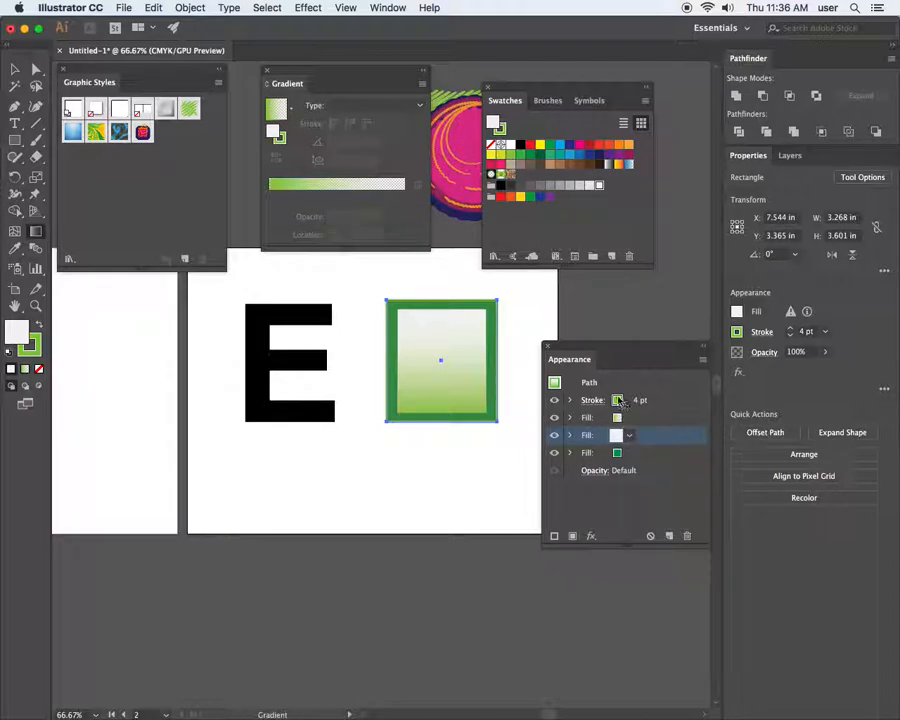
{"action": "left_click_drag", "start_coordinate": [609, 355], "coordinate": [628, 280]}
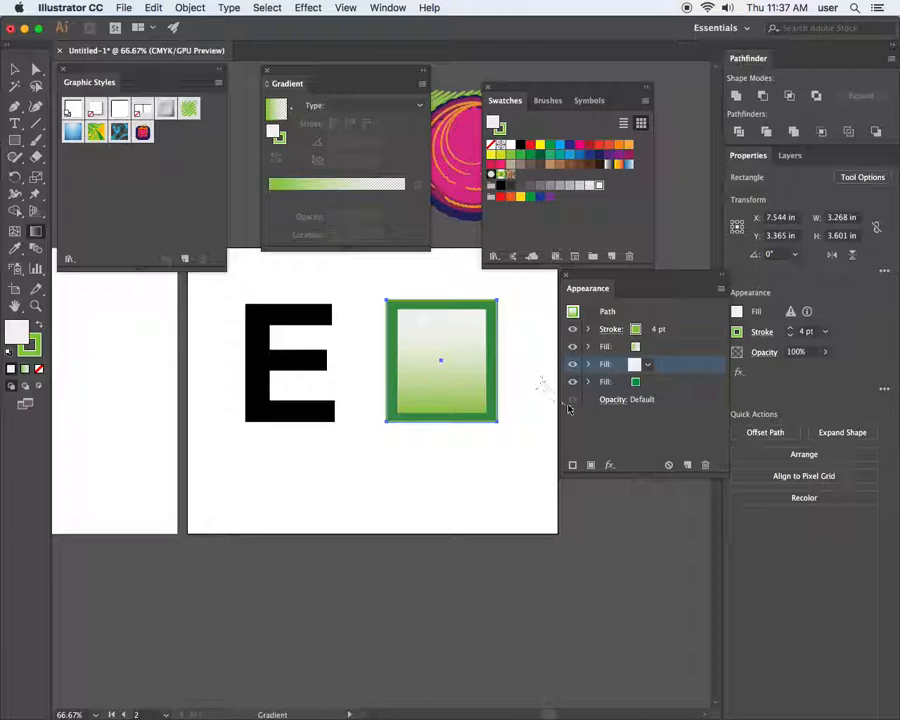
Duplicate the white inset fill and colour the lower copy black
{"action": "left_click", "coordinate": [577, 350]}
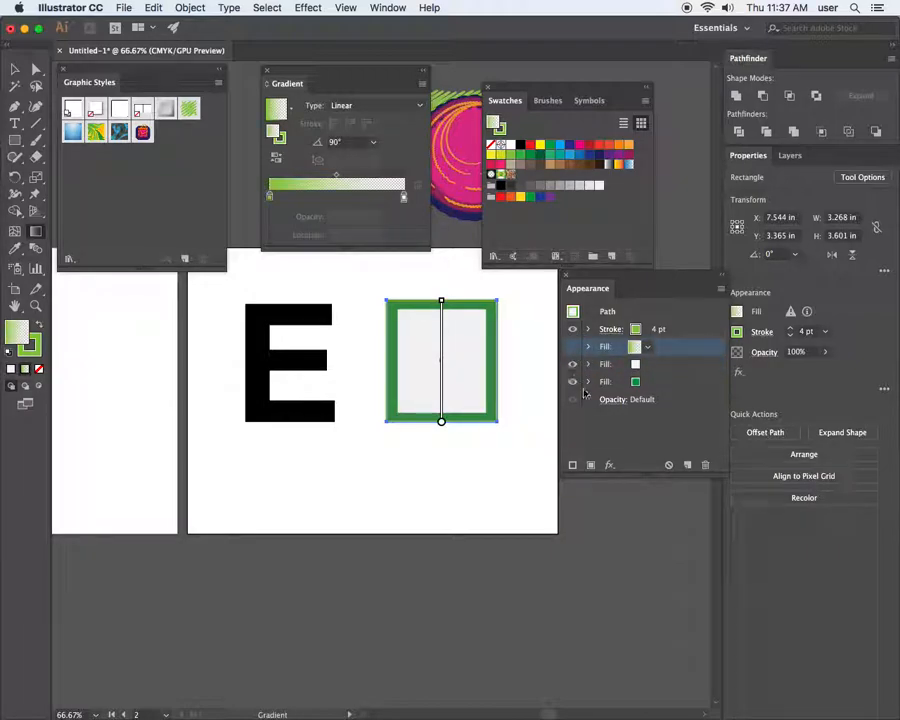
{"action": "left_click", "coordinate": [652, 366]}
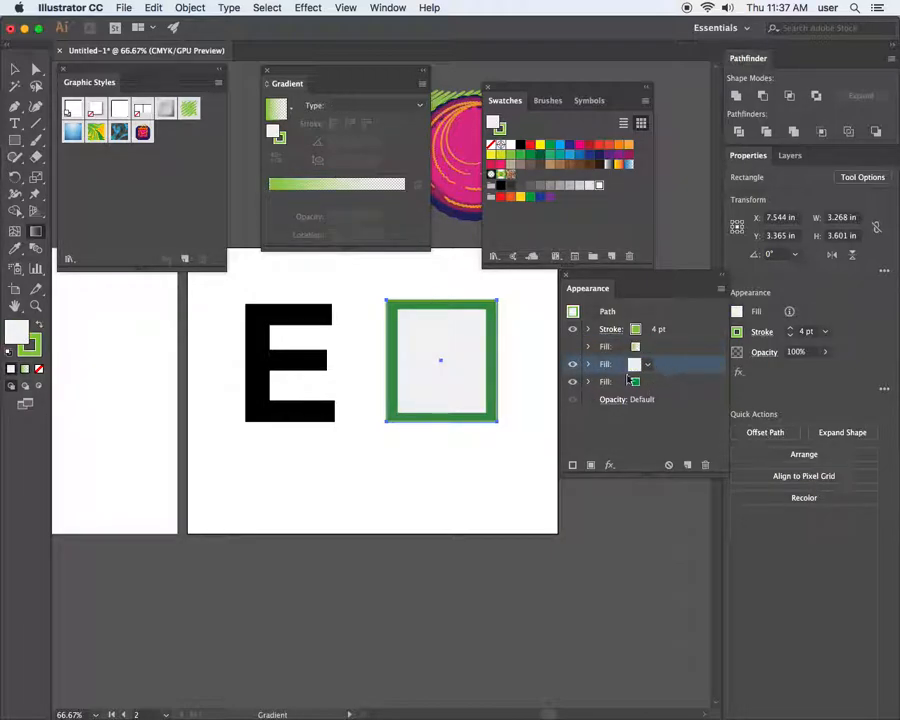
{"action": "left_click_drag", "start_coordinate": [668, 366], "coordinate": [687, 465]}
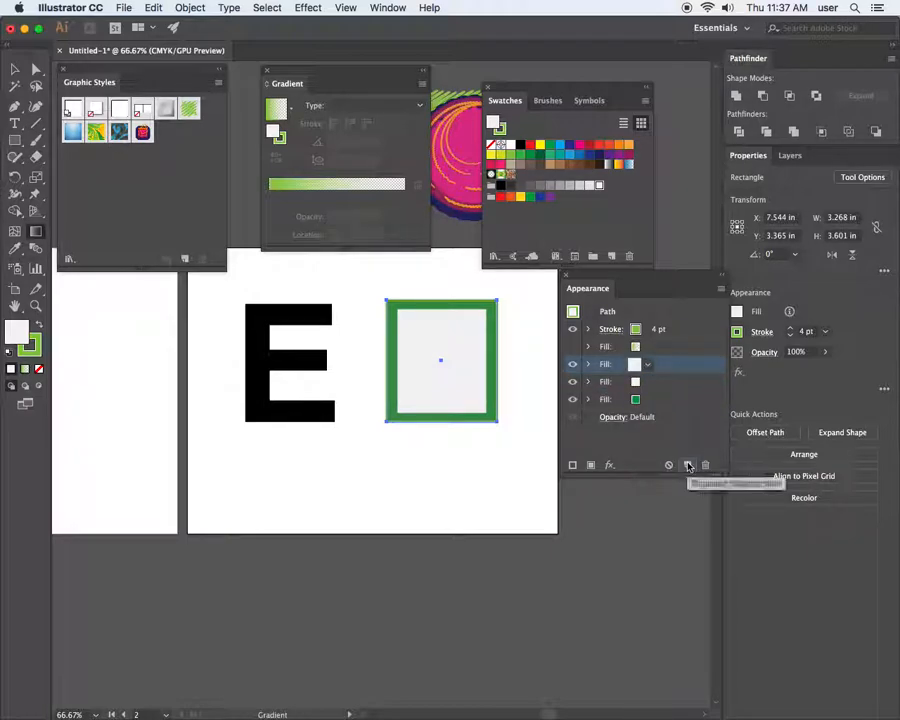
{"action": "left_click", "coordinate": [636, 382]}
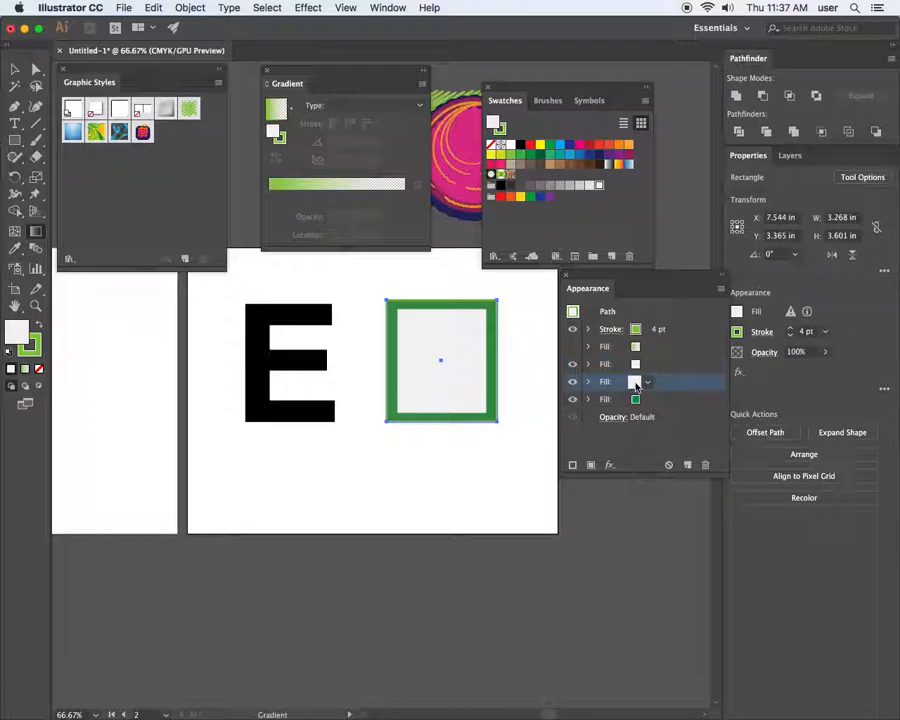
{"action": "left_click", "coordinate": [636, 383]}
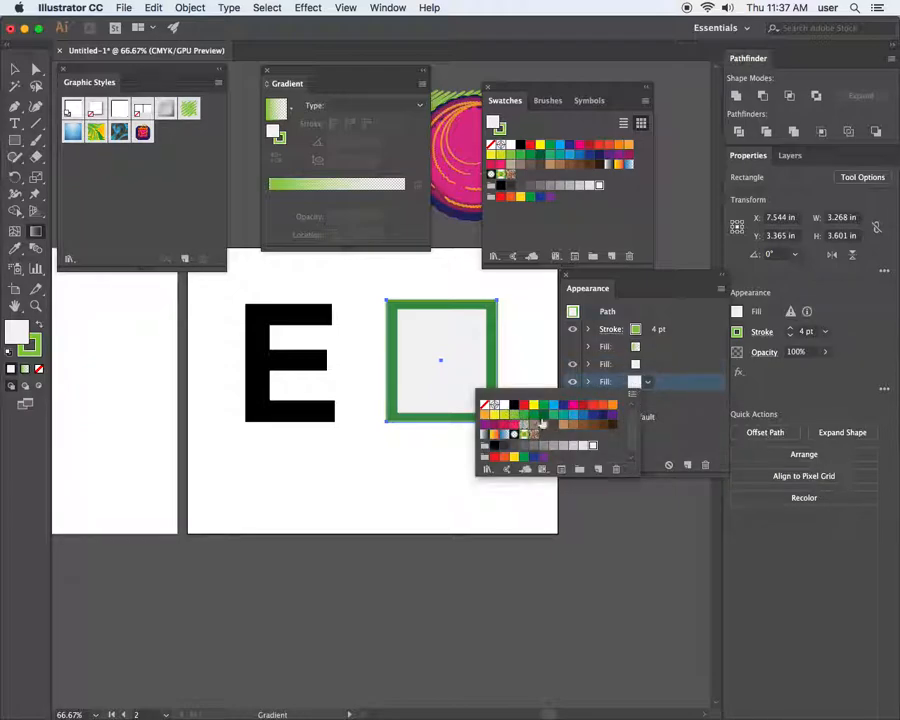
{"action": "left_click", "coordinate": [543, 416]}
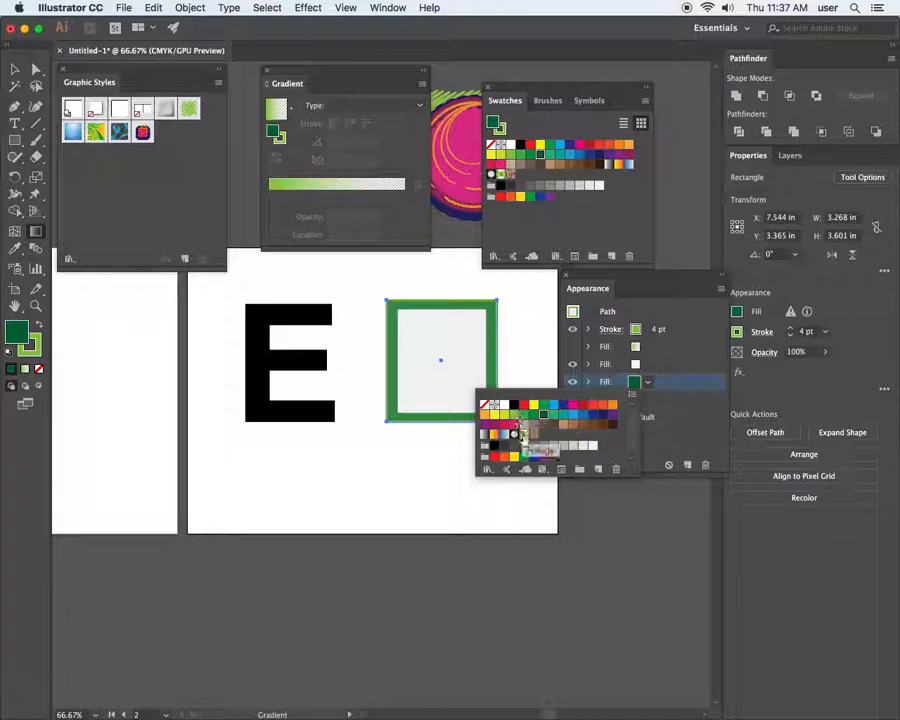
{"action": "left_click", "coordinate": [504, 447]}
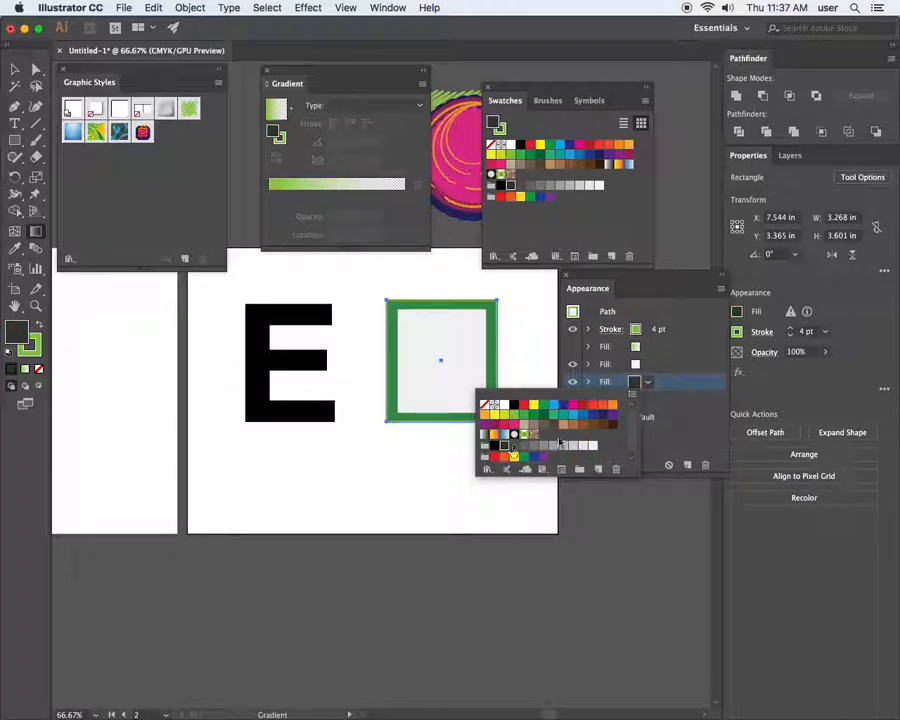
{"action": "left_click", "coordinate": [660, 426]}
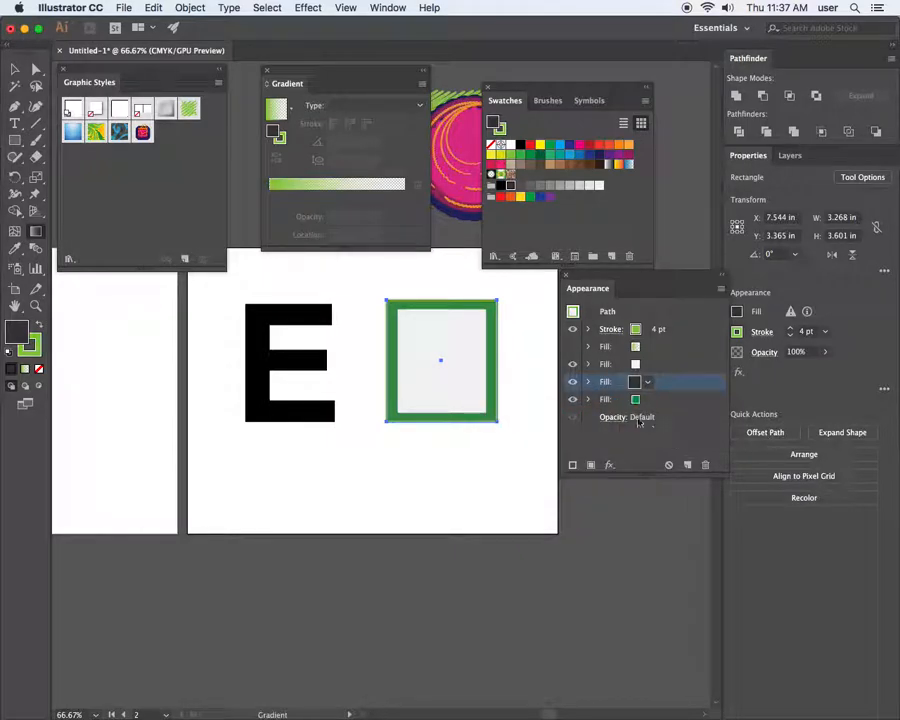
{"action": "left_click", "coordinate": [589, 384]}
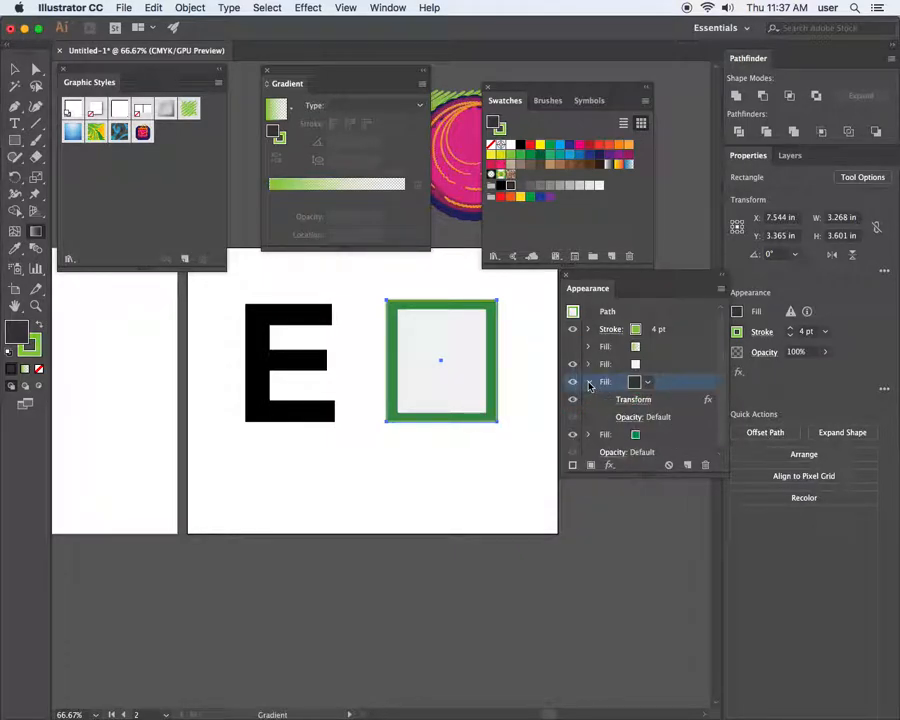
Open the black fill's Transform Effect settings at 80% by 85% scale with Preview on
{"action": "left_click", "coordinate": [633, 399]}
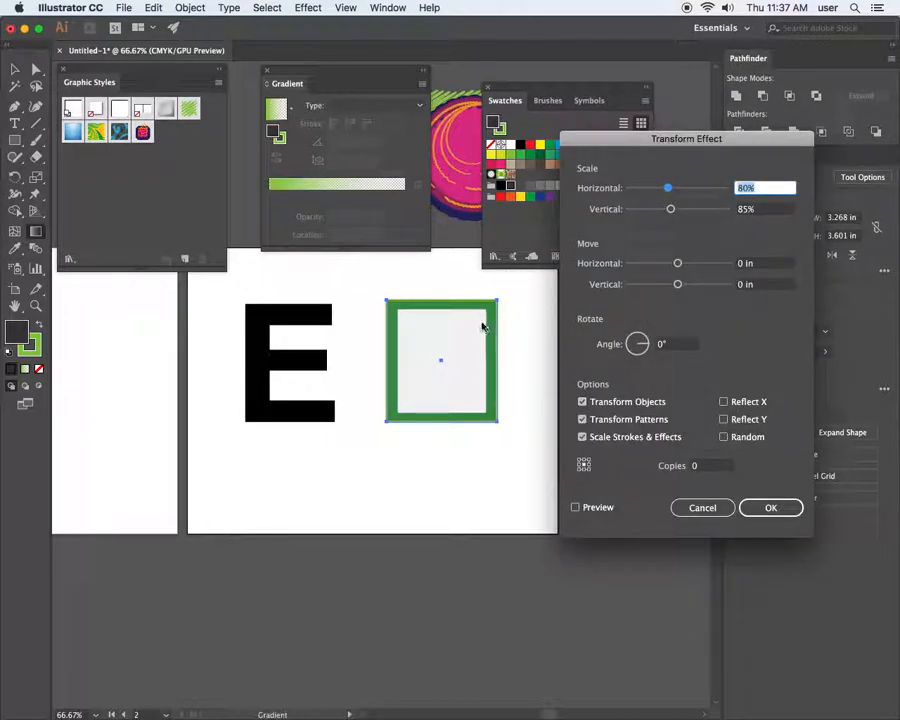
{"action": "left_click_drag", "start_coordinate": [598, 532], "coordinate": [595, 523]}
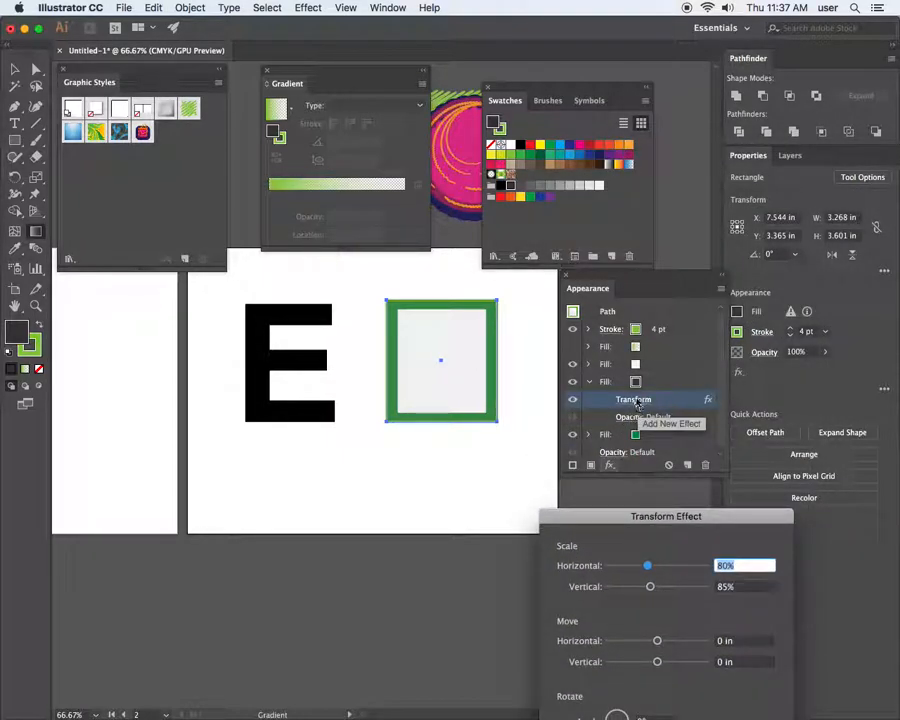
{"action": "left_click_drag", "start_coordinate": [643, 526], "coordinate": [619, 157]}
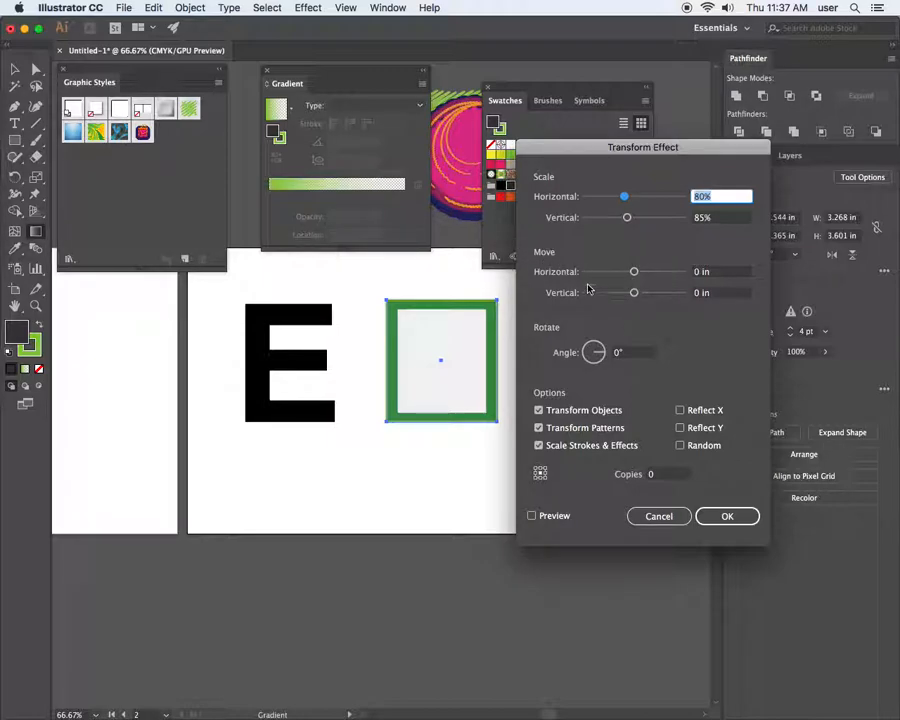
{"action": "left_click", "coordinate": [718, 293]}
{"action": "key", "text": "Down"}
{"action": "key", "text": "Down"}
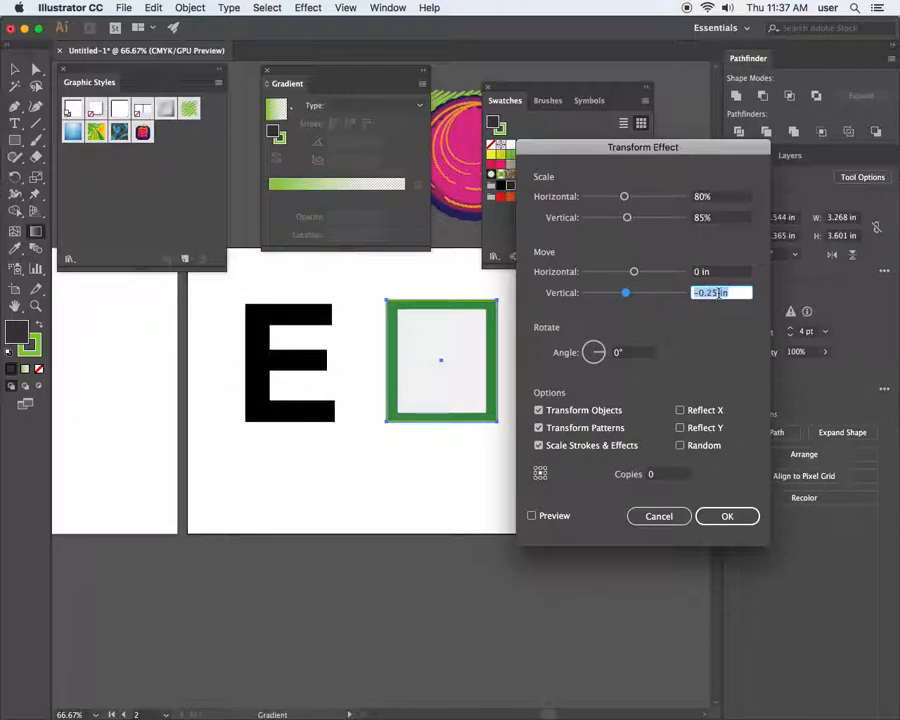
{"action": "left_click", "coordinate": [532, 516]}
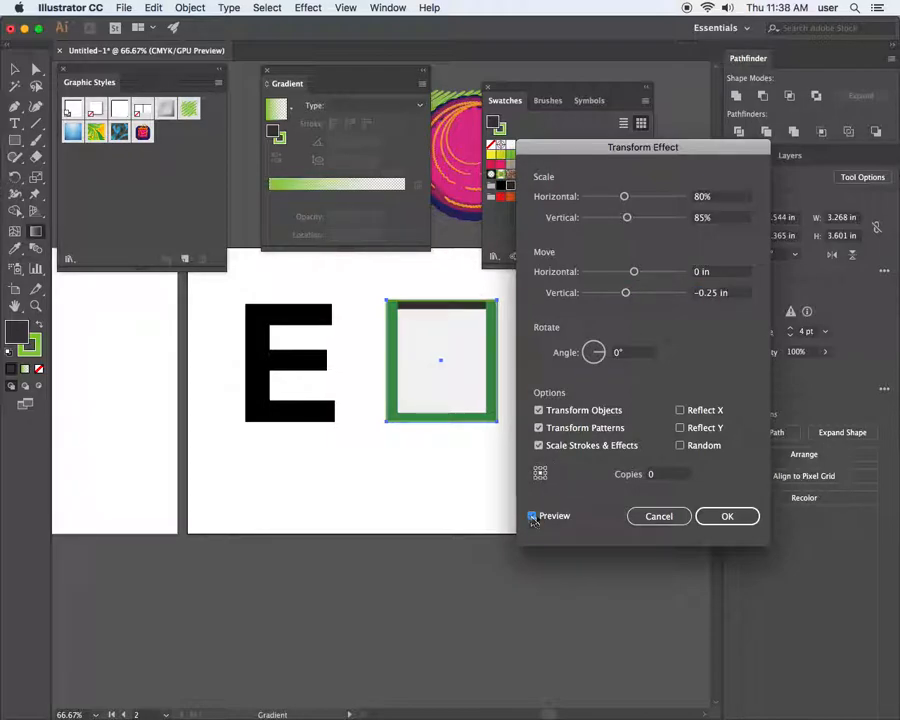
Set the shadow's horizontal and vertical move offsets to 0.1 in and confirm
{"action": "left_click", "coordinate": [703, 295]}
{"action": "key", "text": "Up"}
{"action": "key", "text": "Up"}
{"action": "key", "text": "Up"}
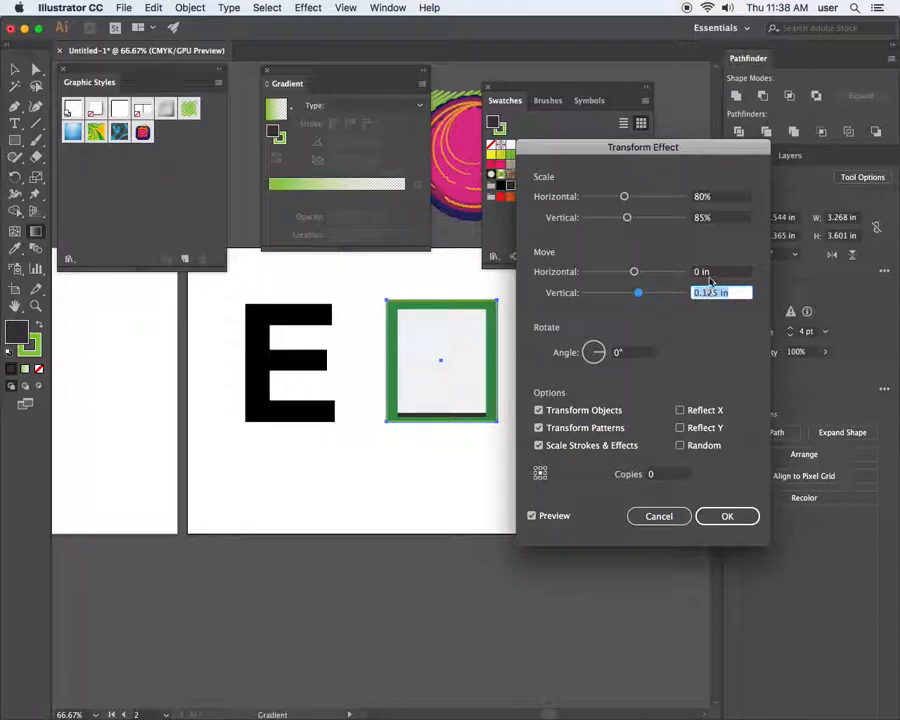
{"action": "left_click", "coordinate": [711, 272]}
{"action": "key", "text": "Up"}
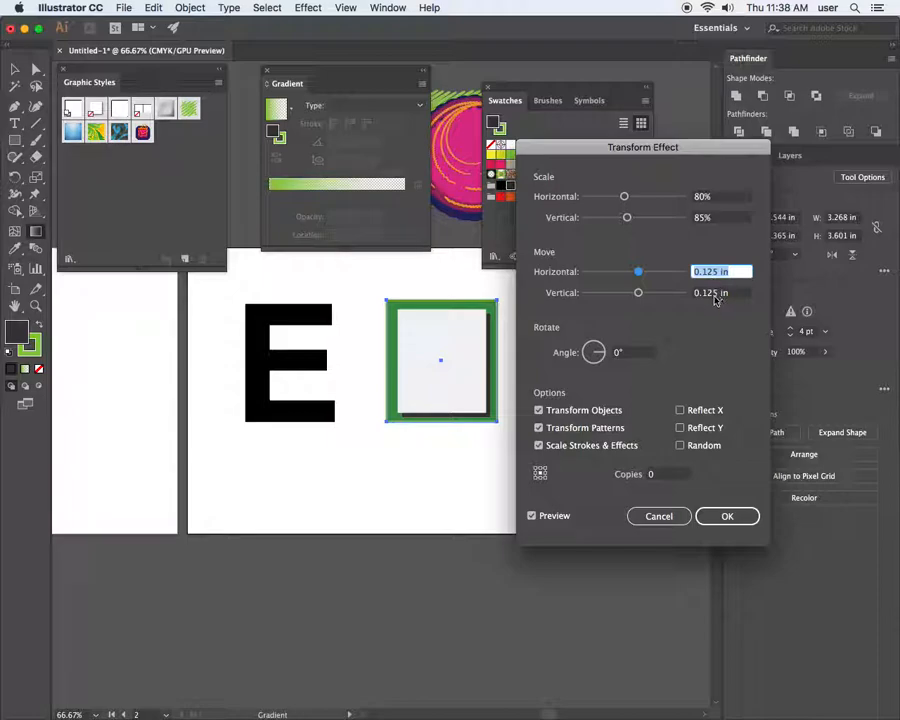
{"action": "left_click", "coordinate": [706, 293]}
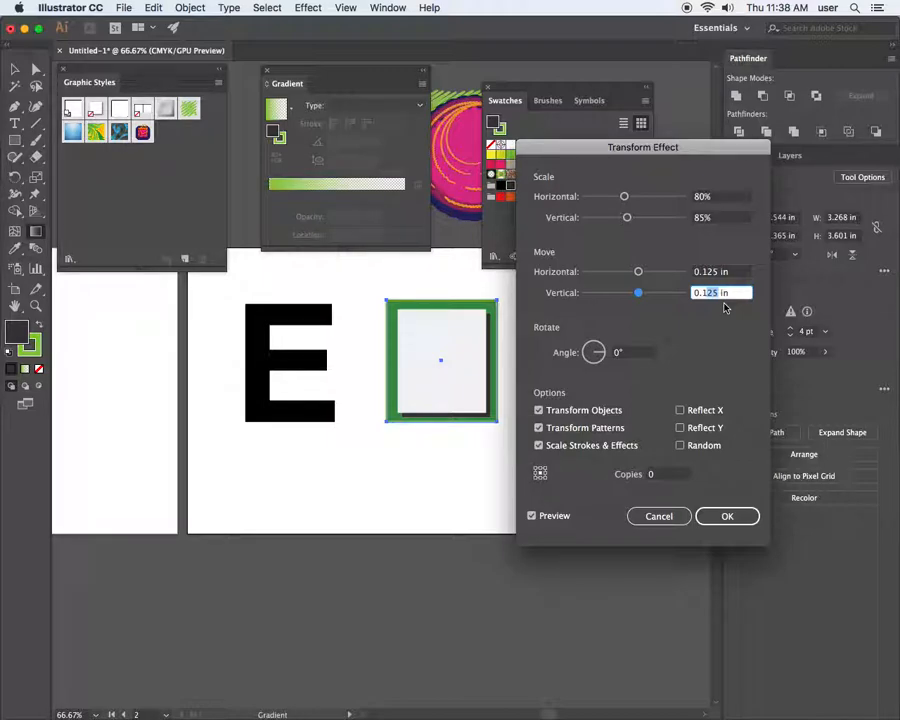
{"action": "type", "text": "5"}
{"action": "left_click_drag", "start_coordinate": [719, 272], "coordinate": [708, 271]}
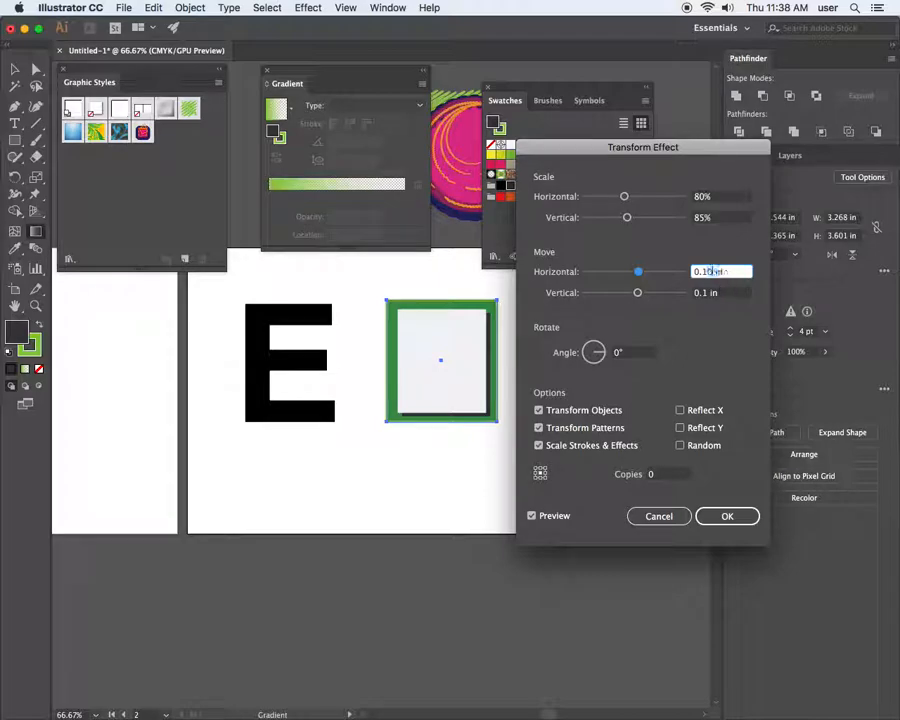
{"action": "left_click", "coordinate": [727, 293]}
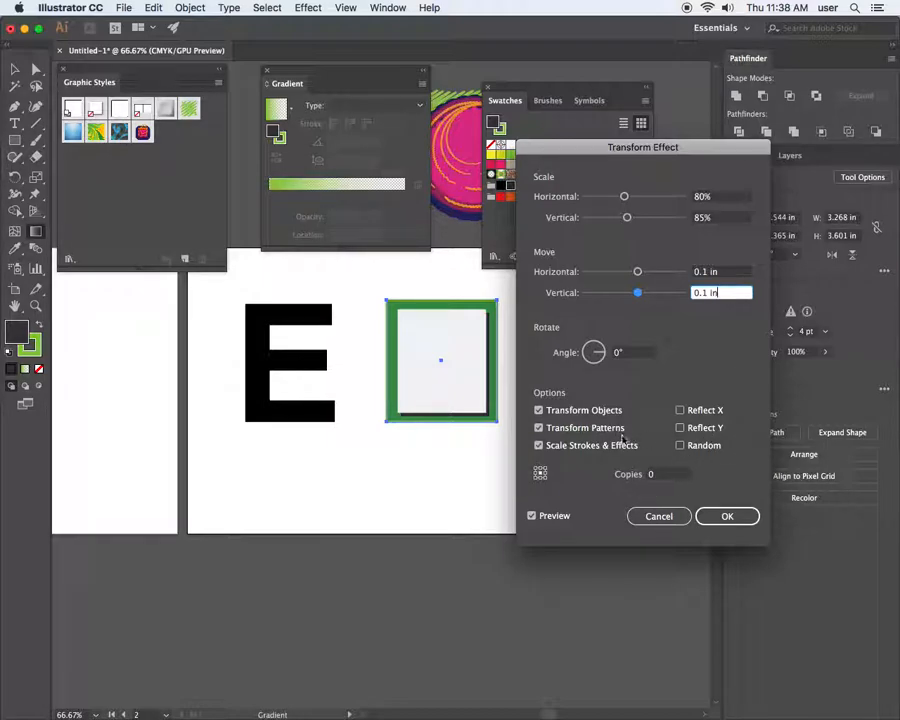
{"action": "left_click", "coordinate": [725, 514]}
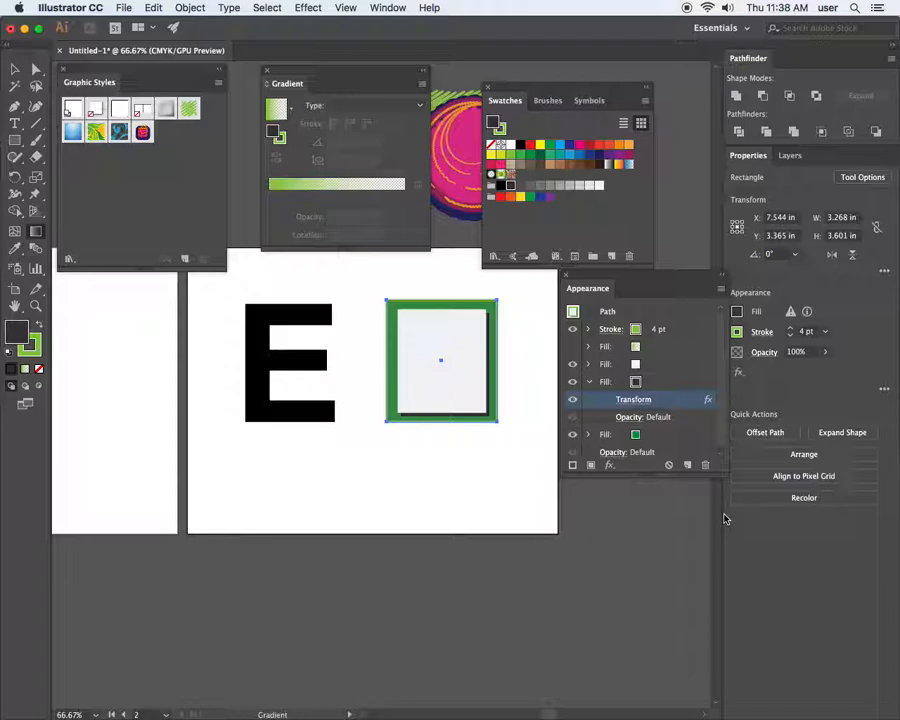
Zoom in close on the rectangle and target its white fill in Appearance
{"action": "key", "text": "z"}
{"action": "left_click_drag", "start_coordinate": [430, 307], "coordinate": [402, 404]}
{"action": "key", "text": "g"}
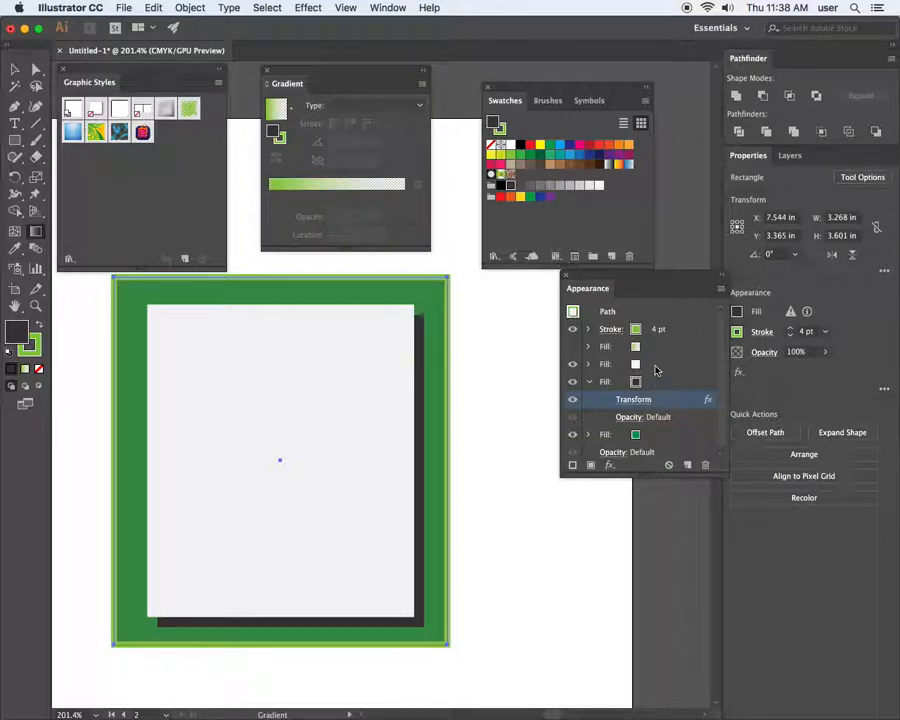
{"action": "left_click", "coordinate": [655, 370]}
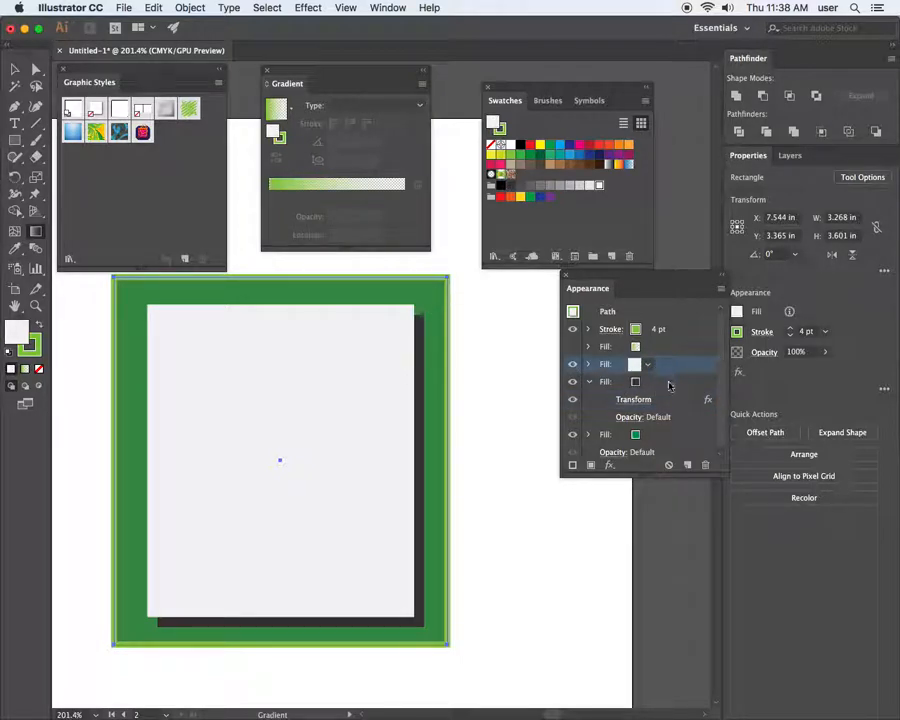
{"action": "left_click", "coordinate": [669, 386]}
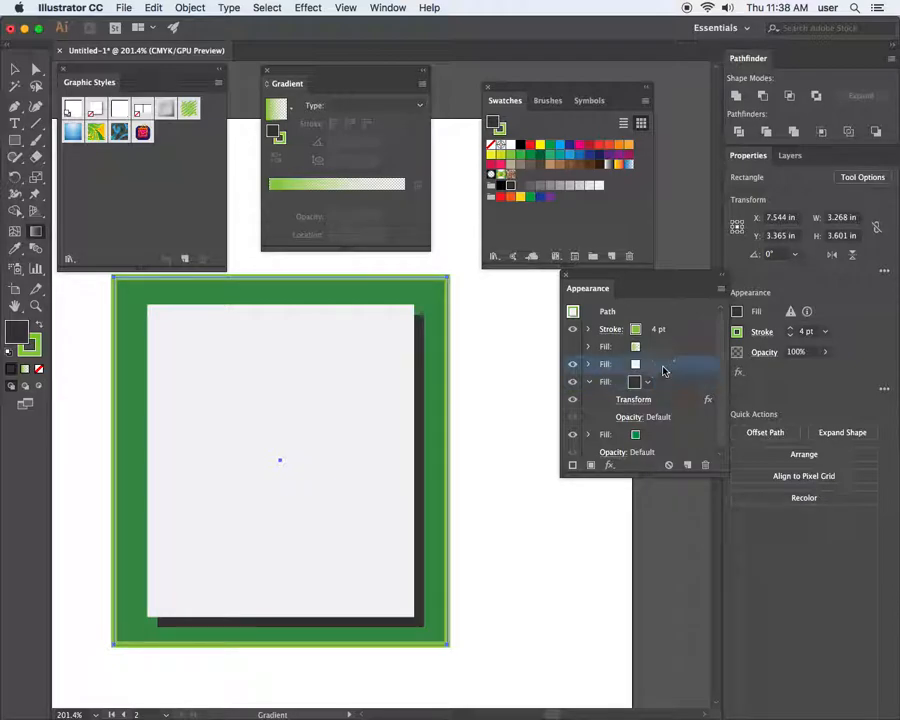
{"action": "left_click", "coordinate": [662, 365]}
Preview a trial 0.1 in Feather on the white fill, then cancel it
{"action": "left_click", "coordinate": [609, 465]}
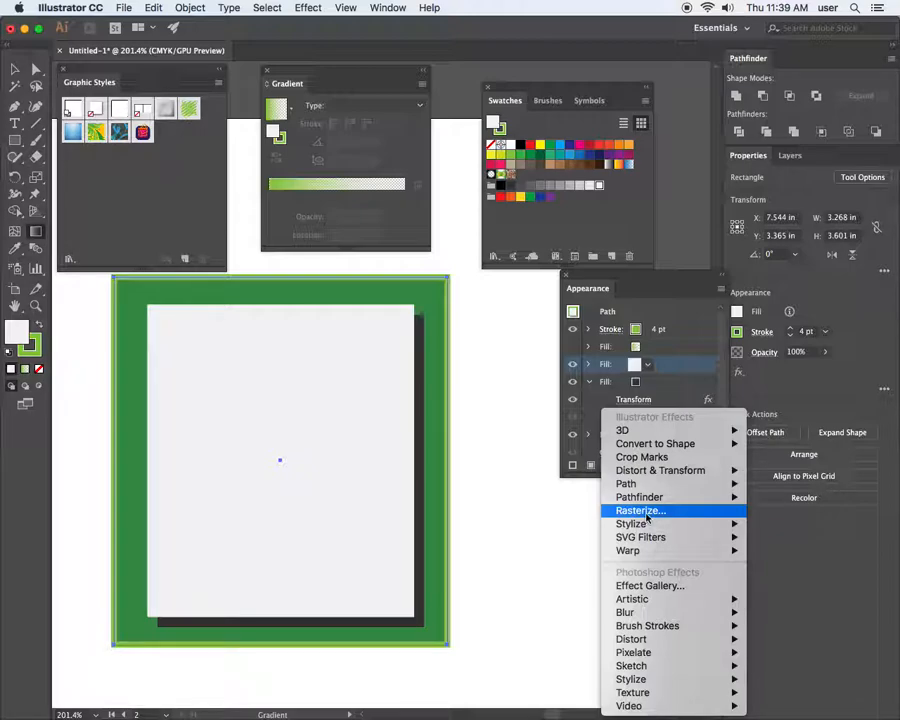
{"action": "mouse_move", "coordinate": [643, 524]}
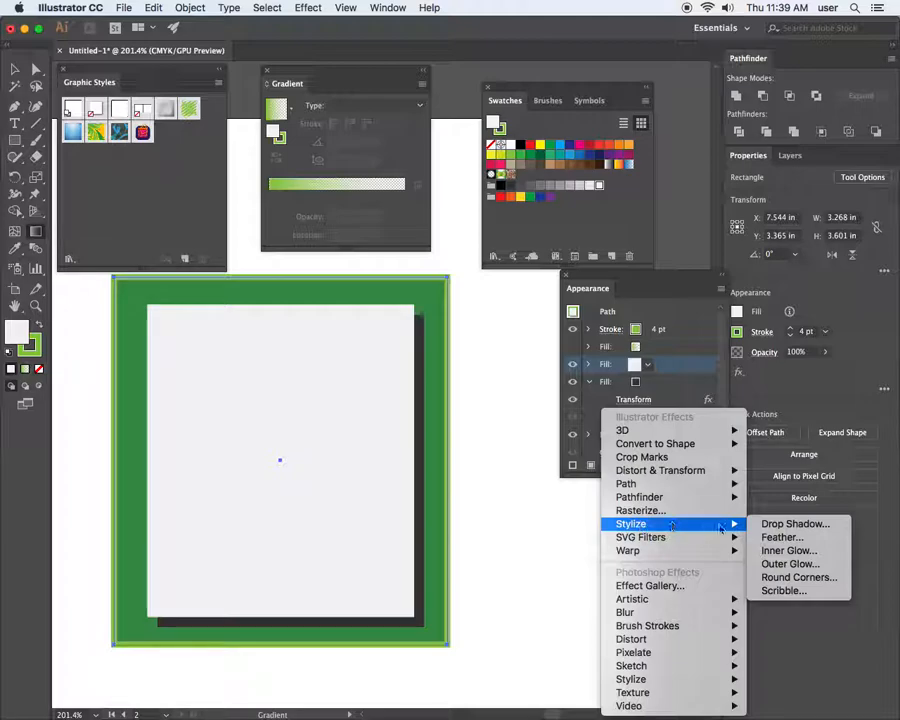
{"action": "left_click", "coordinate": [782, 537]}
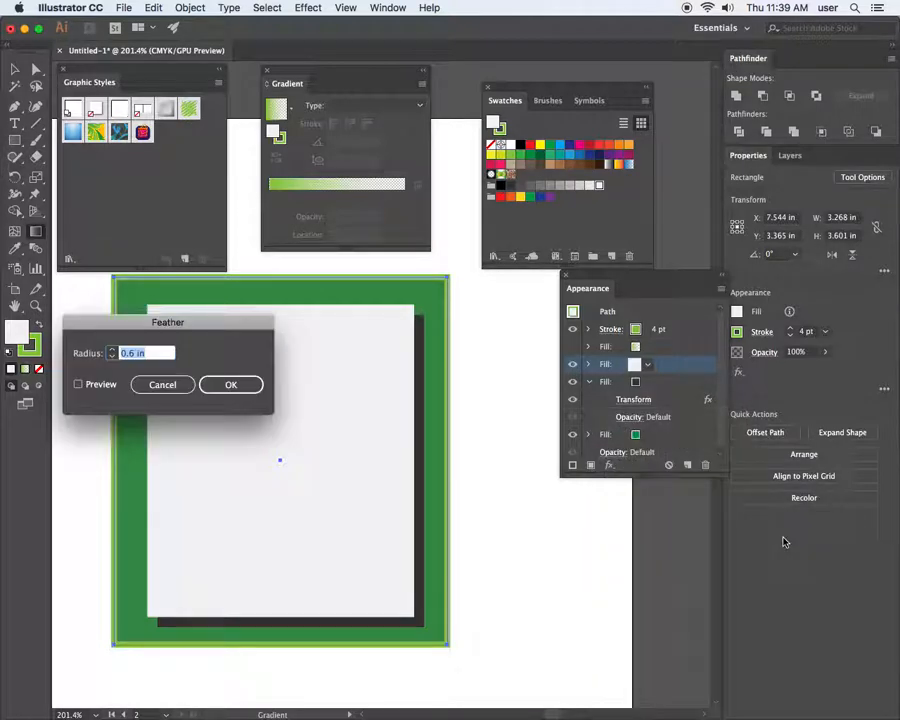
{"action": "left_click", "coordinate": [79, 385]}
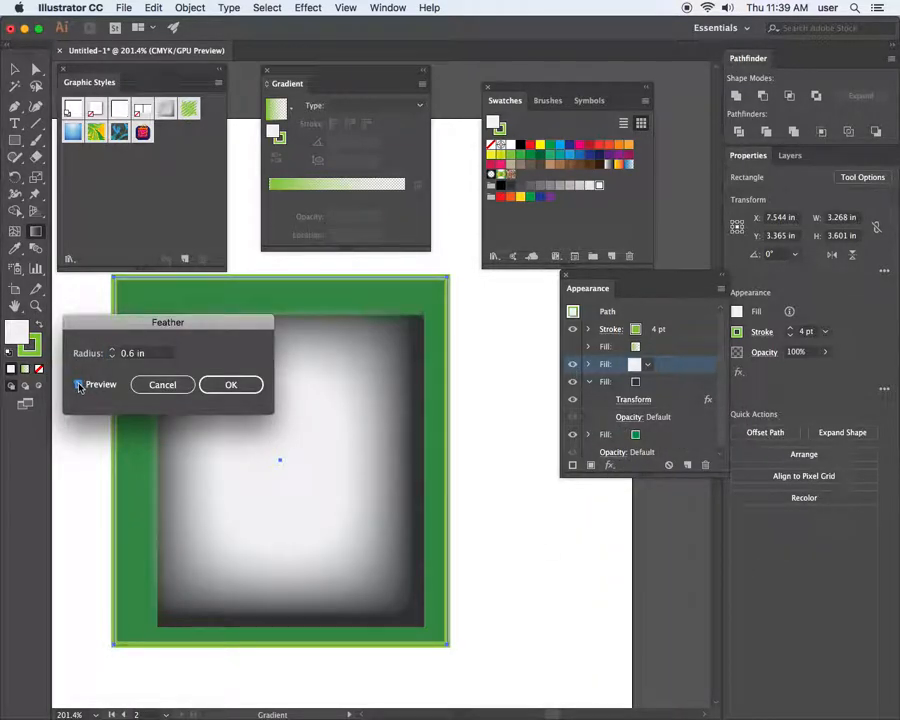
{"action": "left_click_drag", "start_coordinate": [116, 320], "coordinate": [279, 319]}
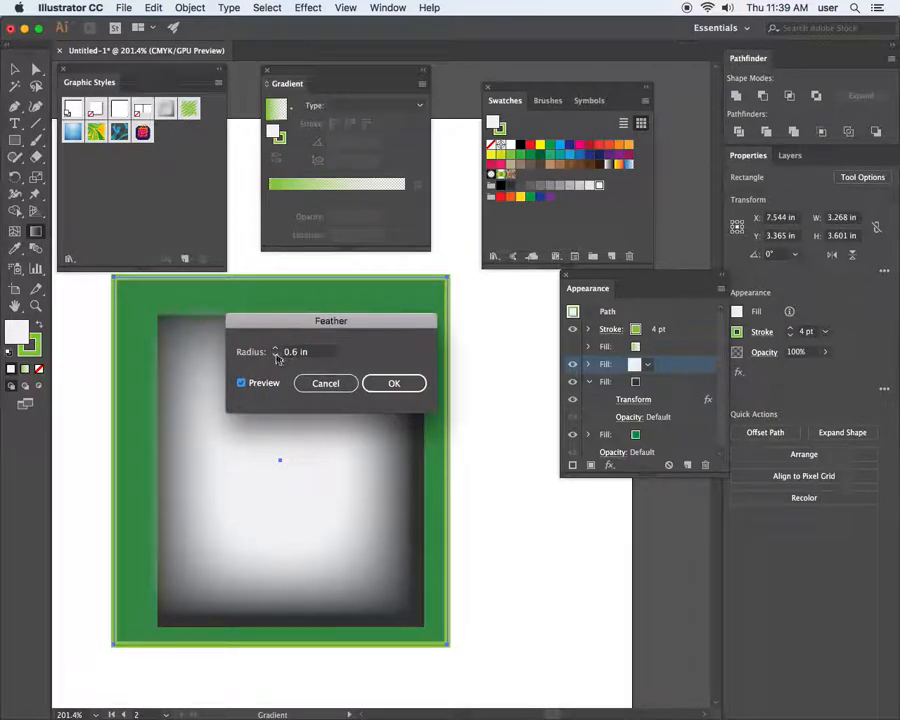
{"action": "left_click", "coordinate": [276, 356]}
{"action": "left_click", "coordinate": [276, 356]}
{"action": "left_click", "coordinate": [276, 356]}
{"action": "left_click", "coordinate": [276, 356]}
{"action": "left_click", "coordinate": [276, 356]}
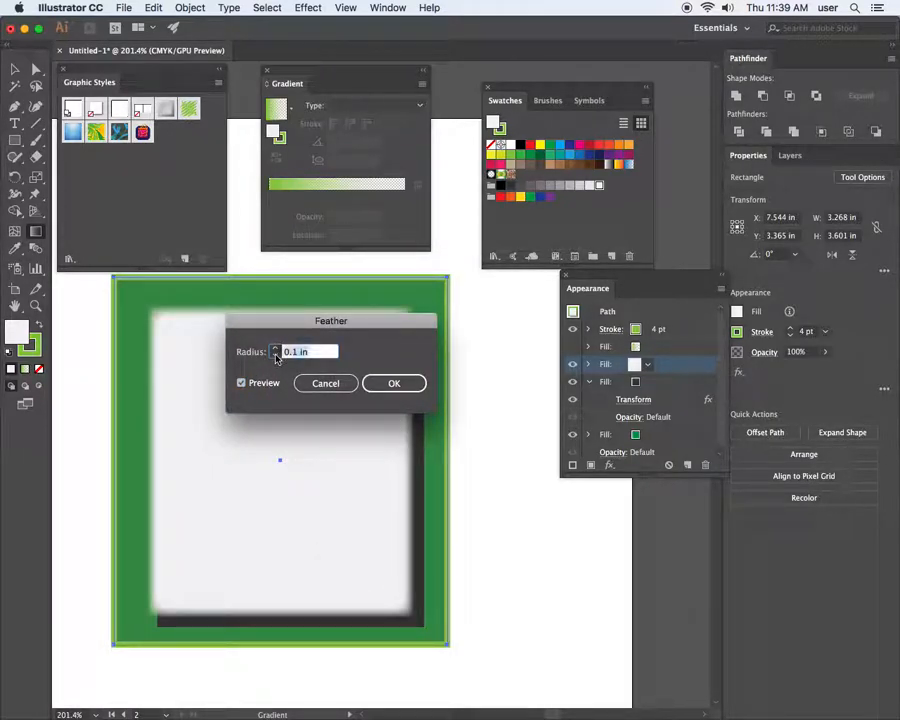
{"action": "left_click", "coordinate": [276, 357]}
{"action": "left_click", "coordinate": [276, 350]}
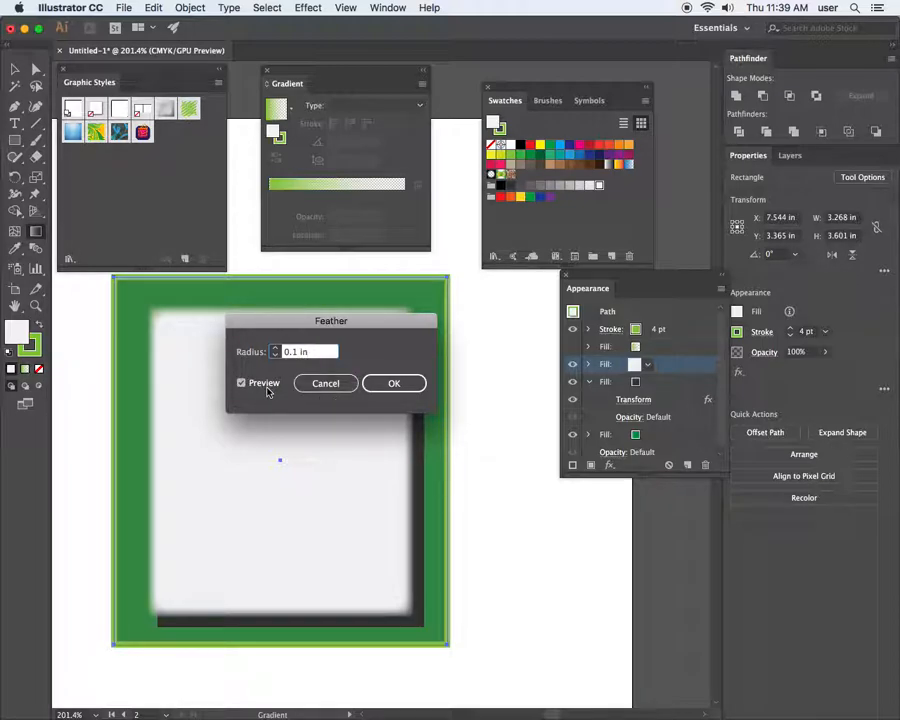
{"action": "left_click", "coordinate": [325, 383]}
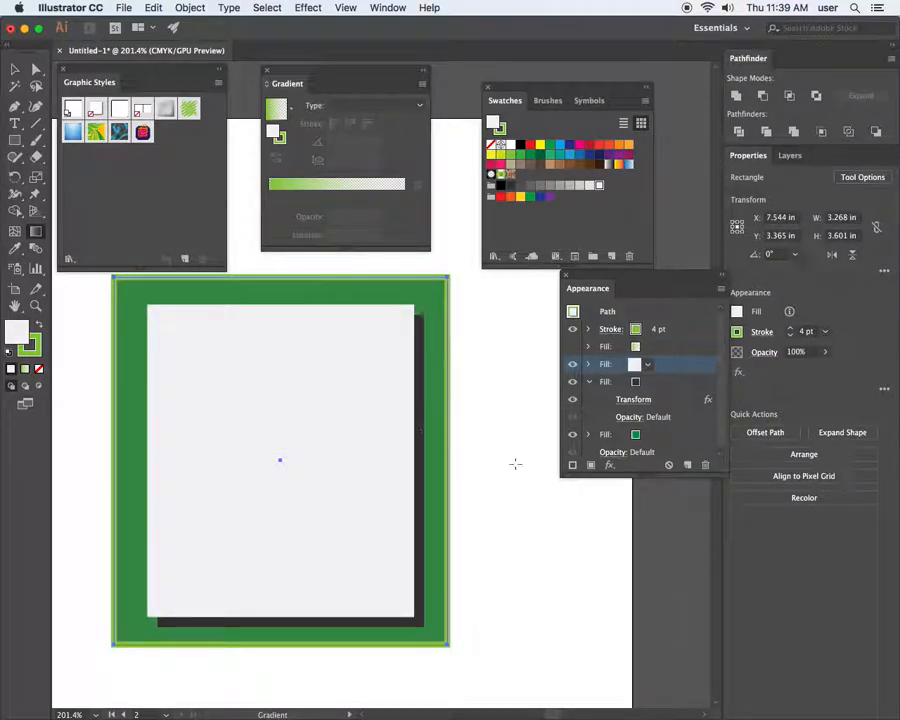
{"action": "left_click", "coordinate": [620, 382]}
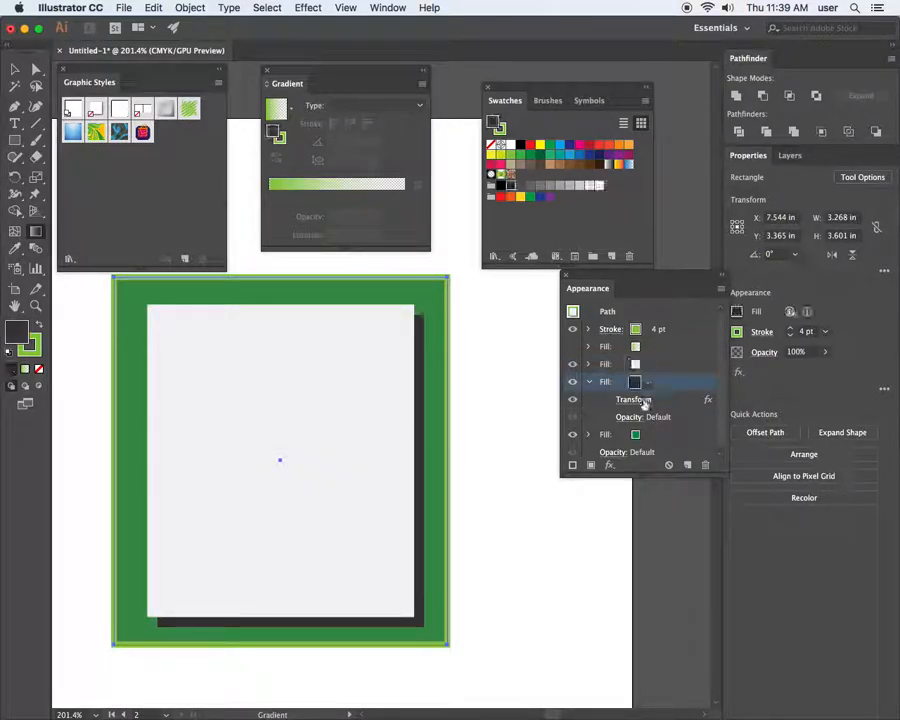
{"action": "left_click", "coordinate": [609, 465]}
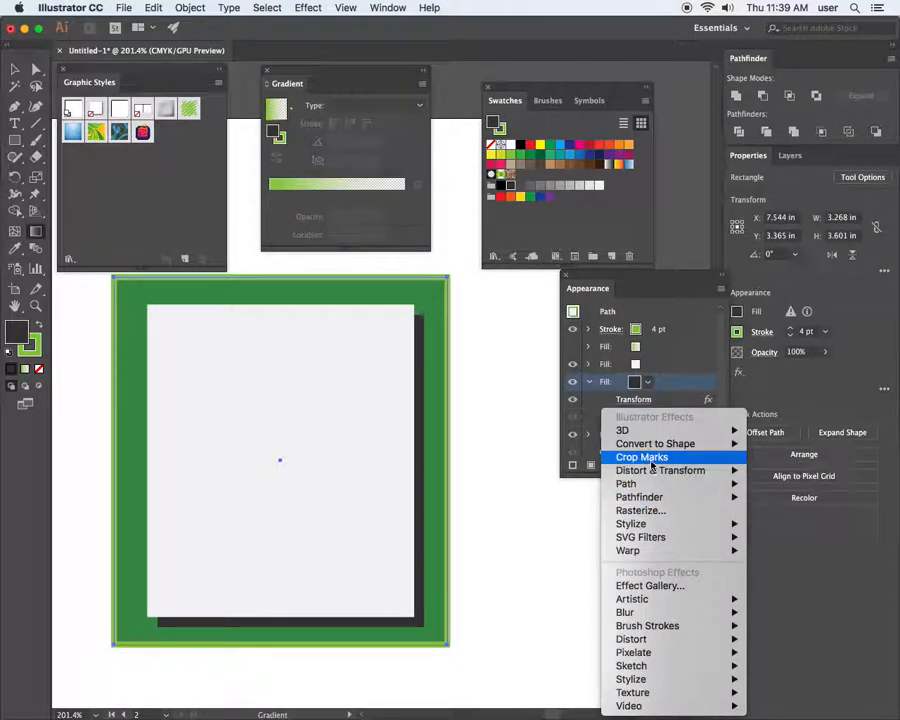
{"action": "mouse_move", "coordinate": [655, 472]}
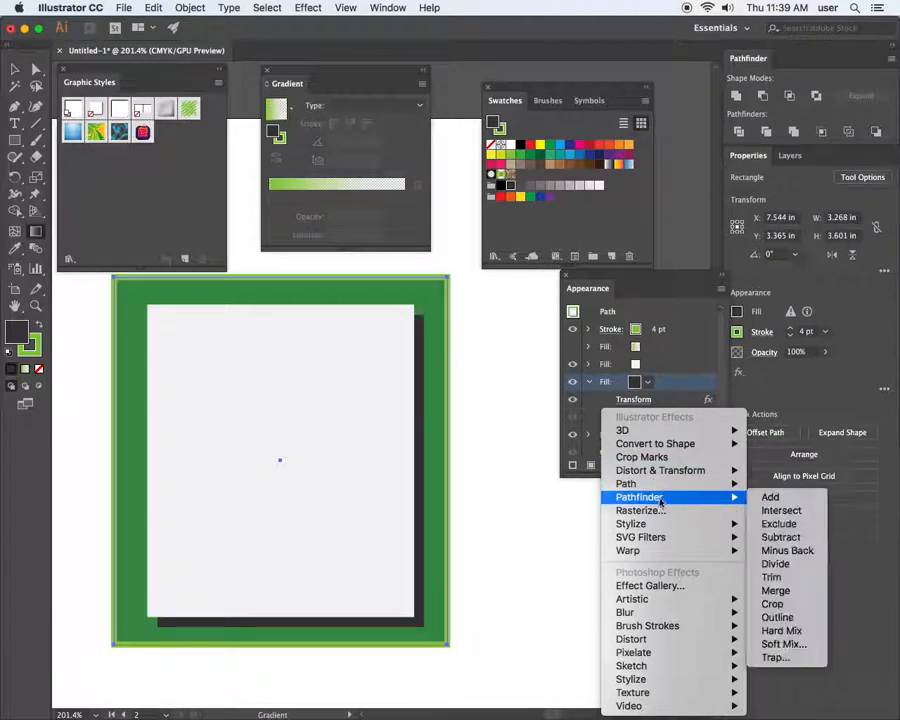
{"action": "mouse_move", "coordinate": [680, 524]}
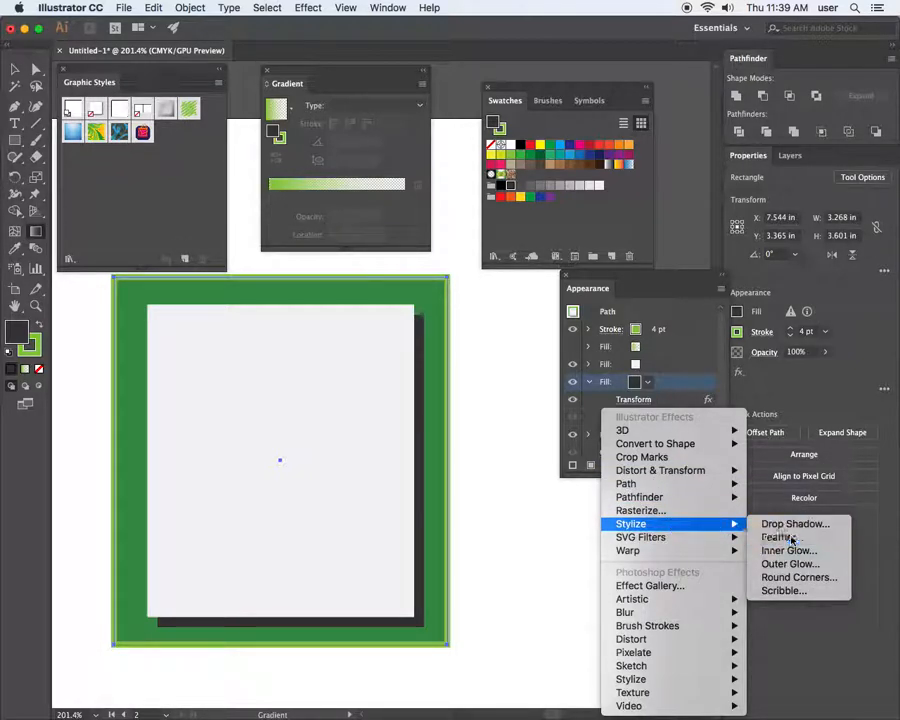
{"action": "left_click", "coordinate": [786, 537]}
{"action": "left_click", "coordinate": [243, 385]}
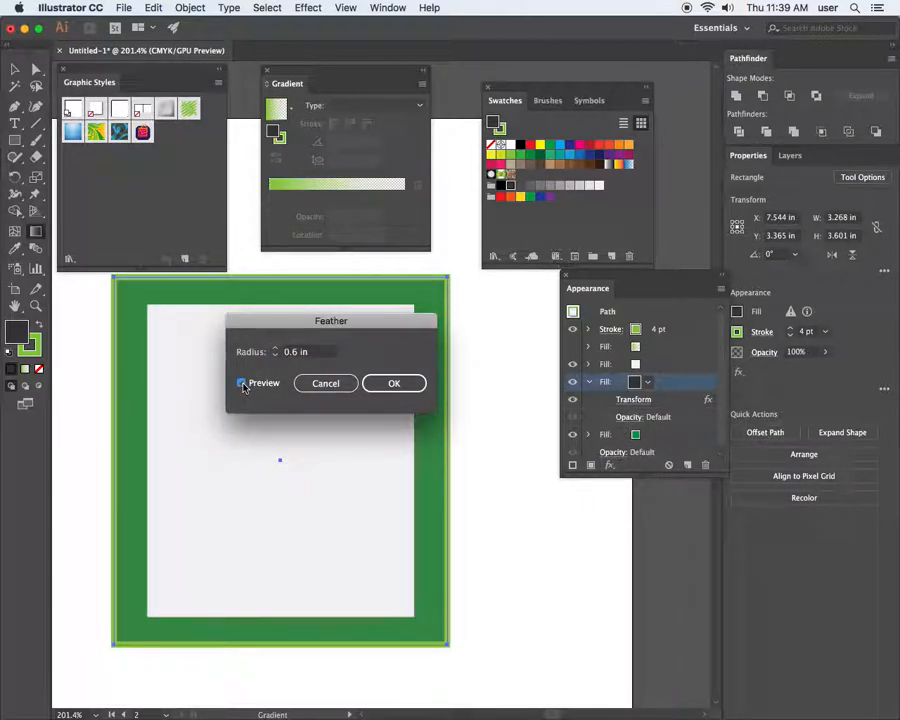
{"action": "left_click_drag", "start_coordinate": [306, 315], "coordinate": [458, 326]}
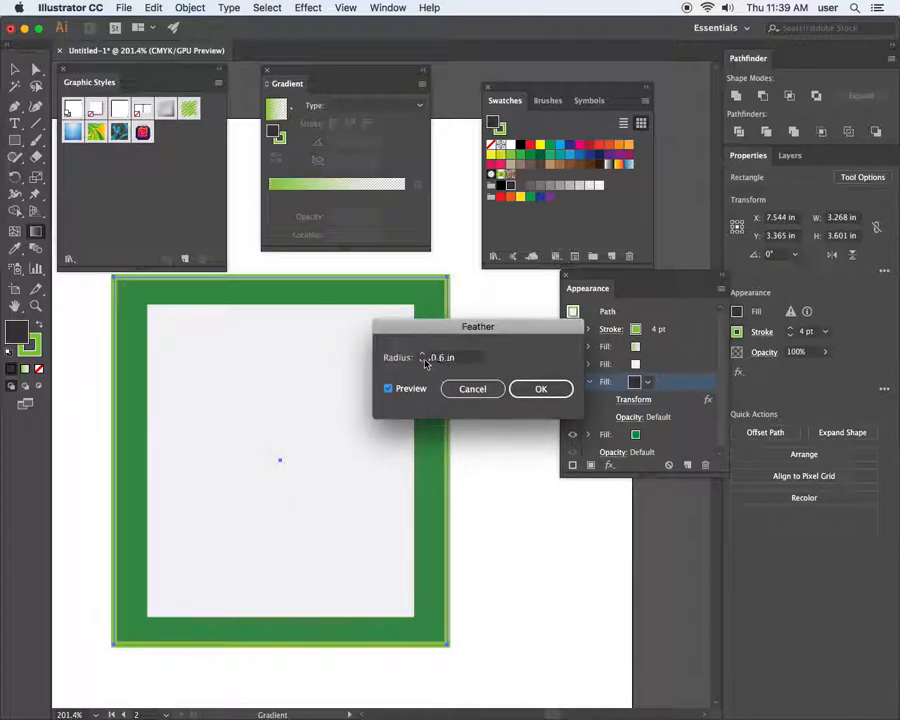
{"action": "left_click", "coordinate": [423, 361]}
{"action": "left_click", "coordinate": [423, 361]}
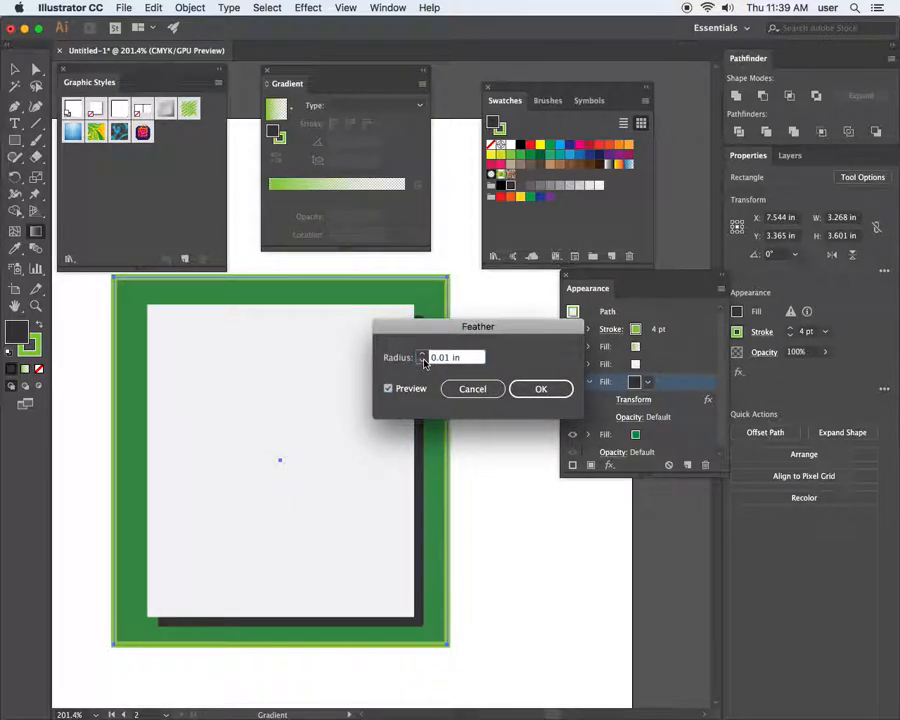
{"action": "left_click", "coordinate": [423, 355]}
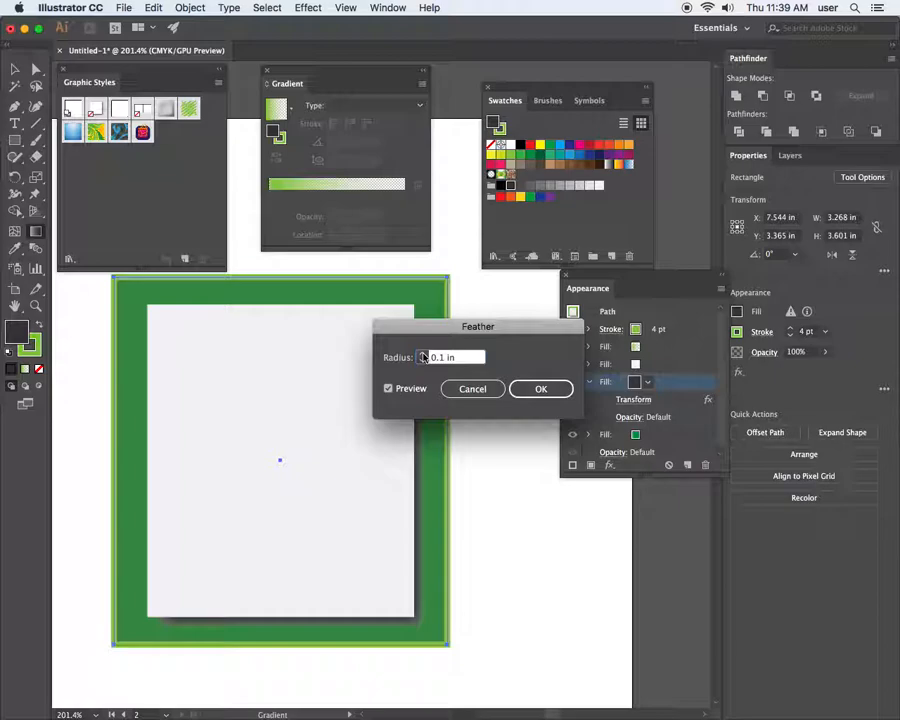
{"action": "left_click_drag", "start_coordinate": [456, 327], "coordinate": [559, 331]}
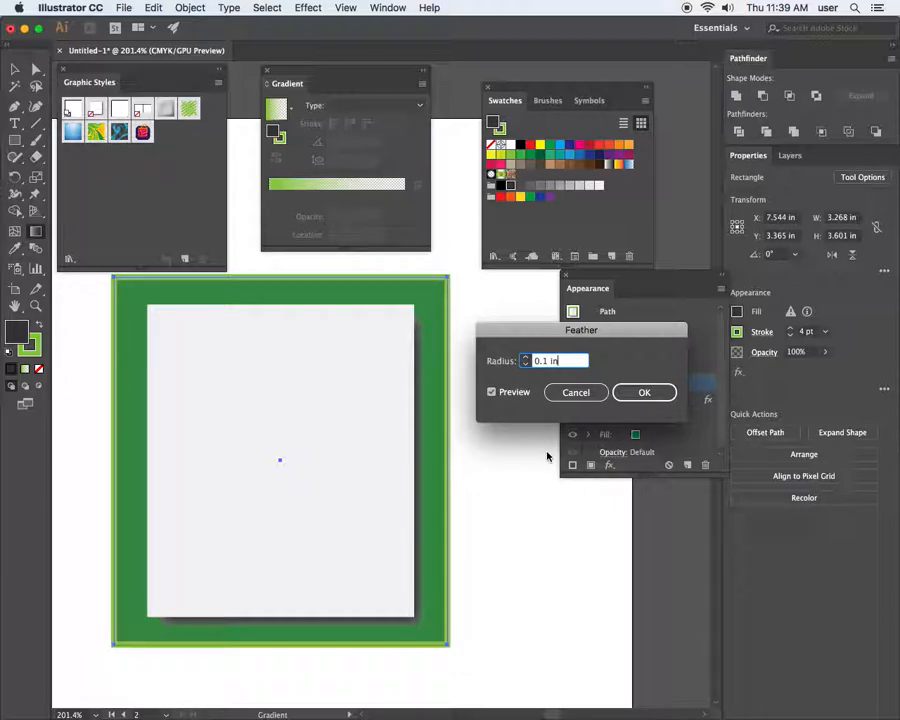
{"action": "left_click", "coordinate": [576, 392]}
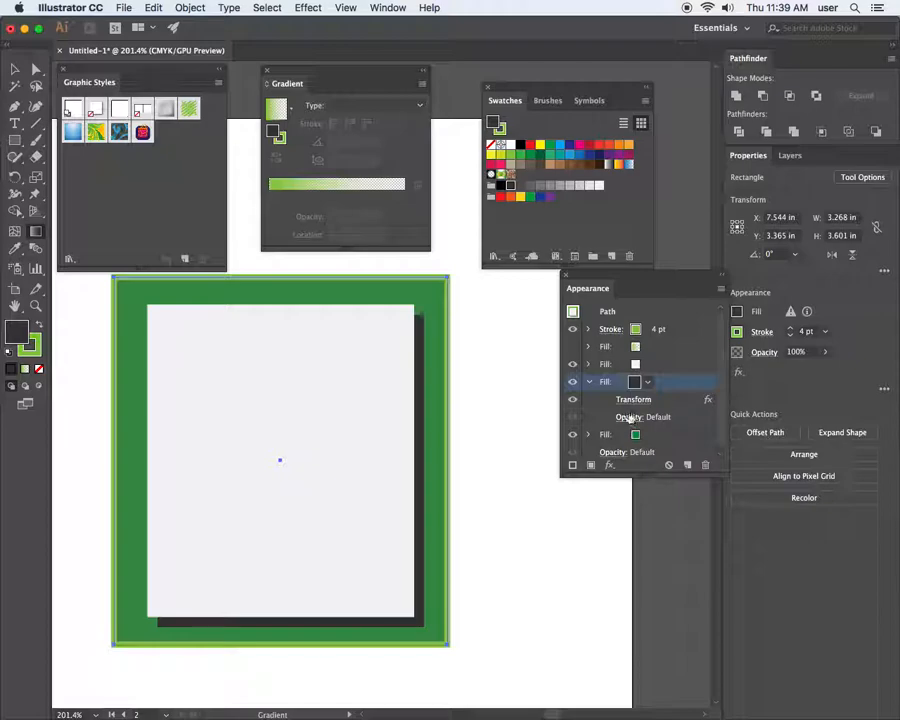
{"action": "left_click", "coordinate": [610, 465]}
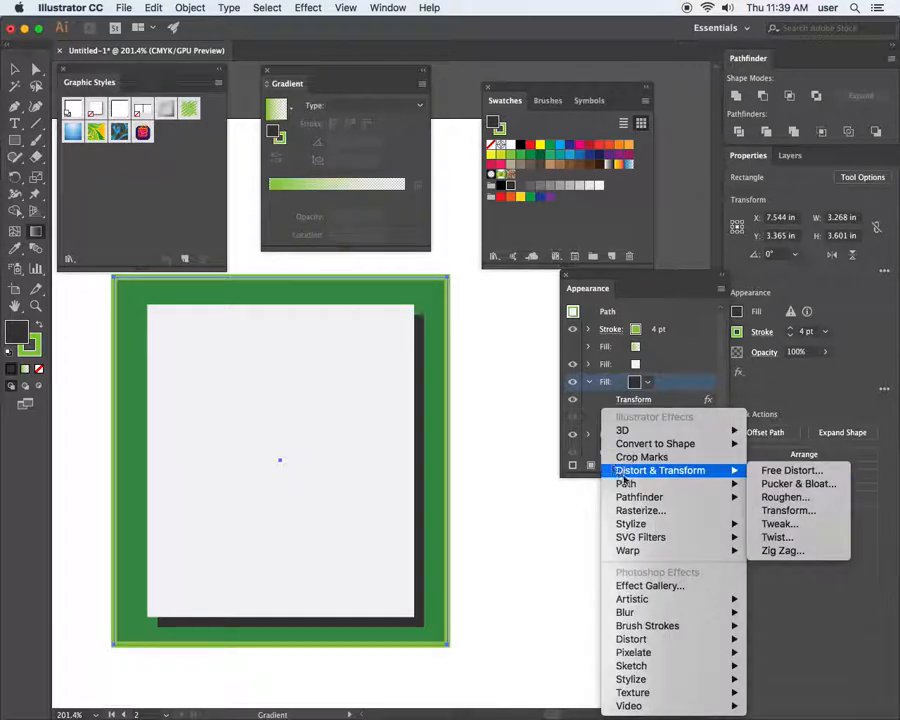
{"action": "mouse_move", "coordinate": [637, 484]}
{"action": "mouse_move", "coordinate": [640, 433]}
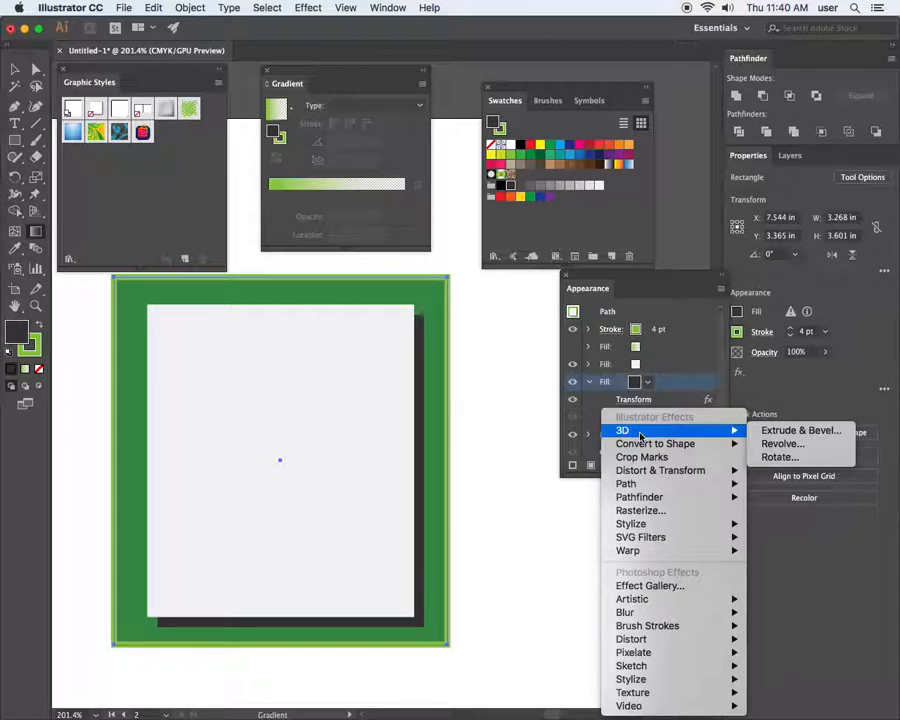
{"action": "left_click", "coordinate": [680, 362]}
{"action": "left_click", "coordinate": [660, 364]}
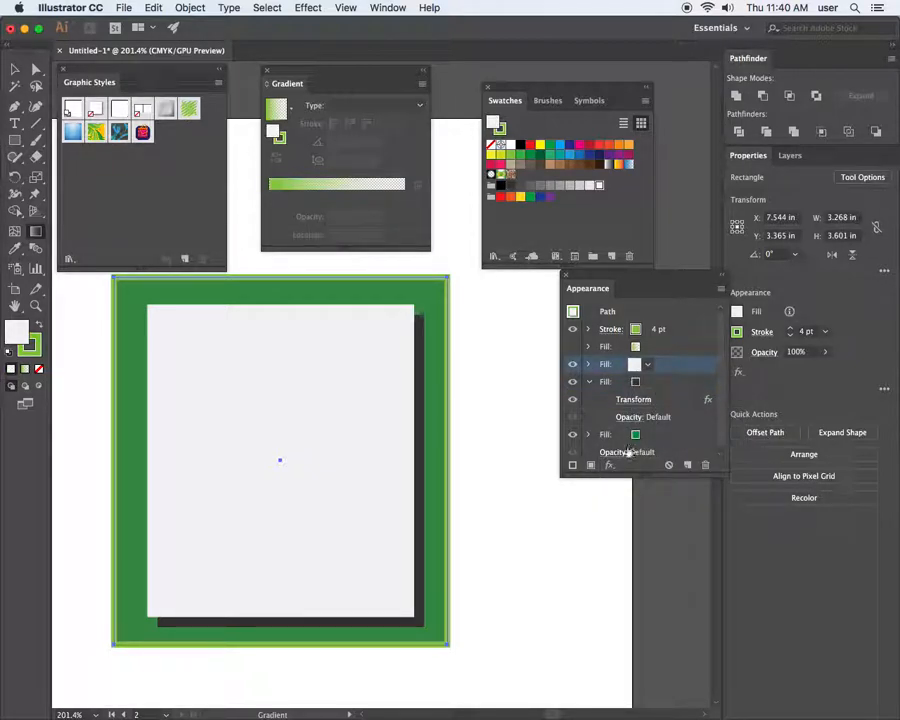
{"action": "left_click", "coordinate": [609, 465]}
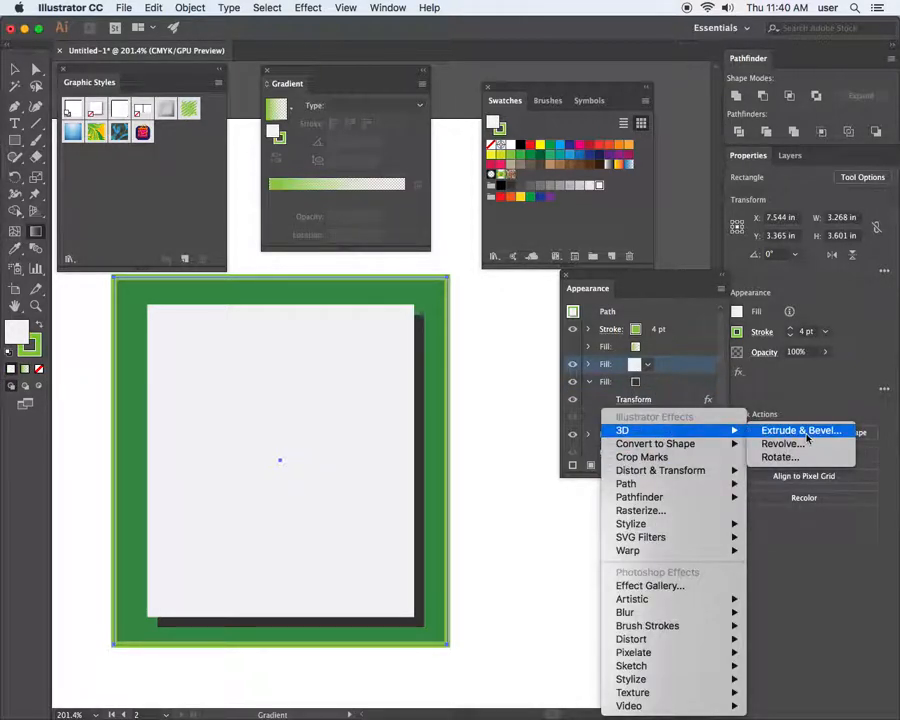
{"action": "left_click", "coordinate": [801, 430]}
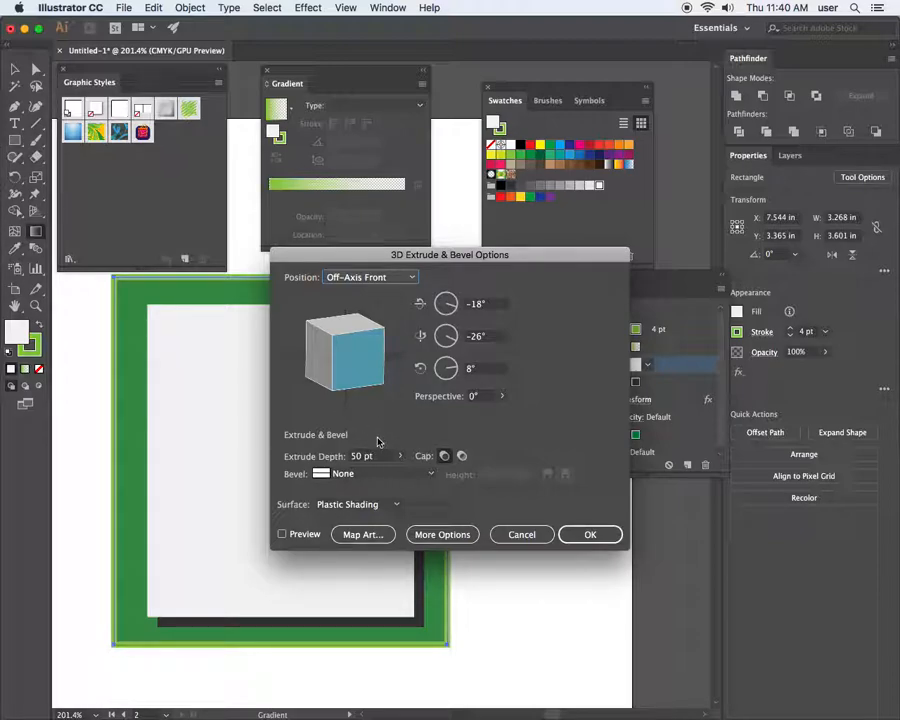
{"action": "left_click", "coordinate": [534, 534]}
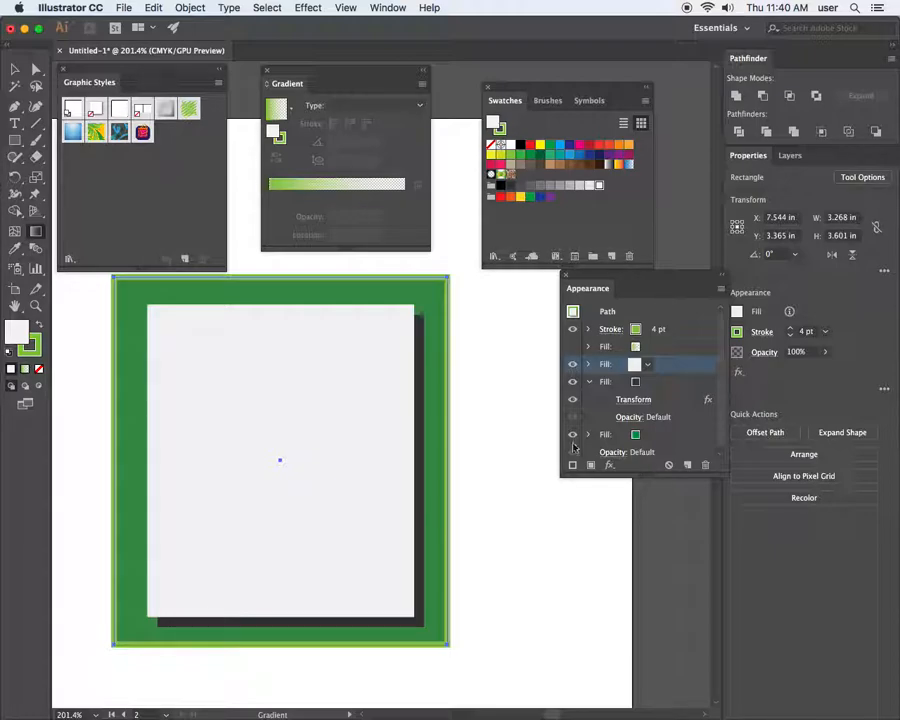
Add a Gaussian Blur with a 2.2-pixel radius to the white inset fill, previewing it first
{"action": "left_click", "coordinate": [609, 465]}
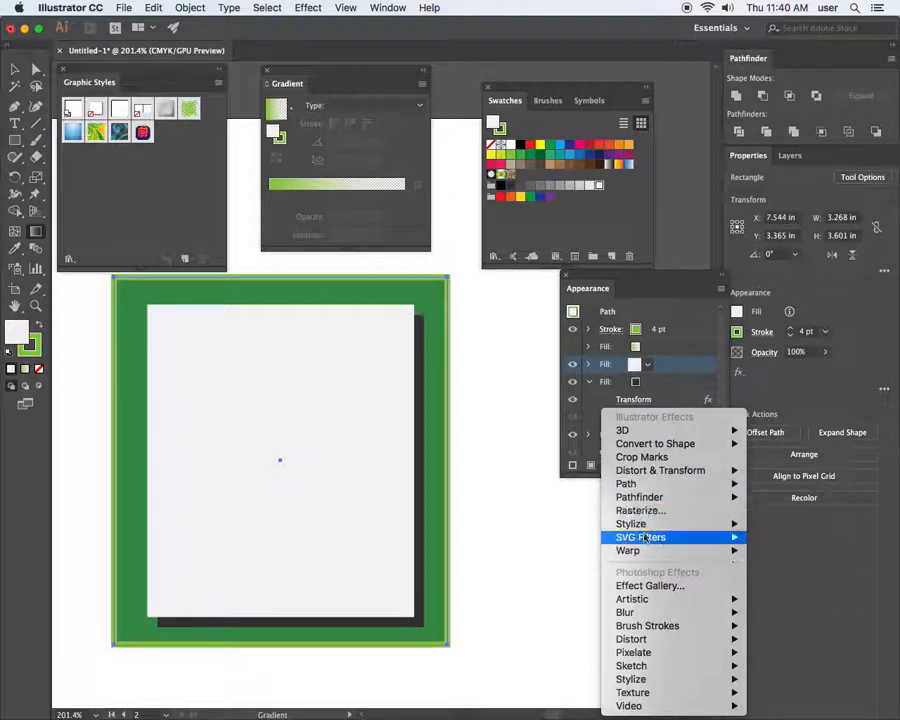
{"action": "mouse_move", "coordinate": [655, 528]}
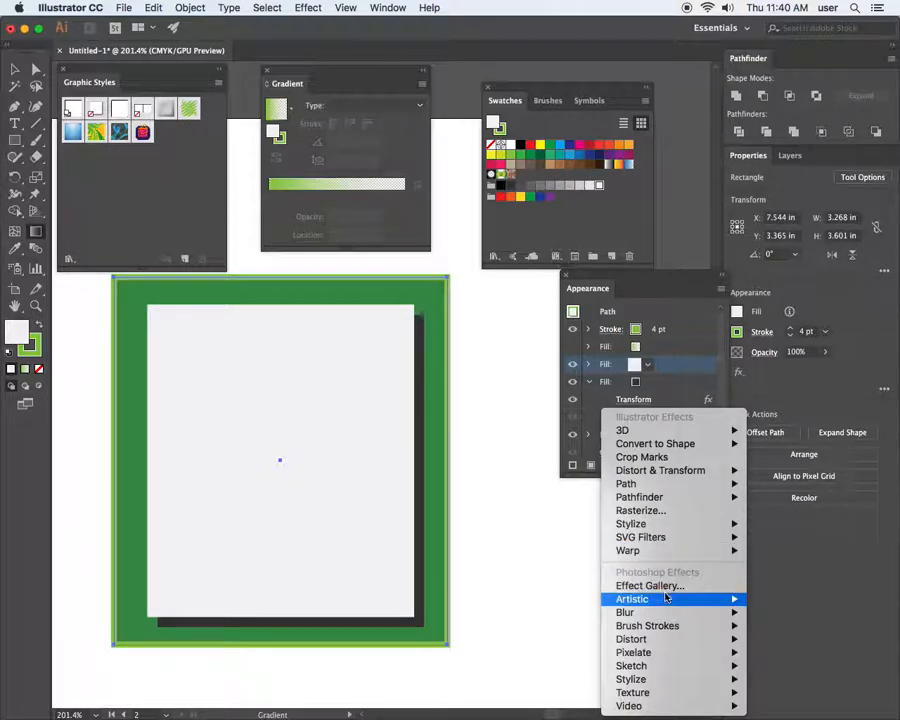
{"action": "mouse_move", "coordinate": [669, 613]}
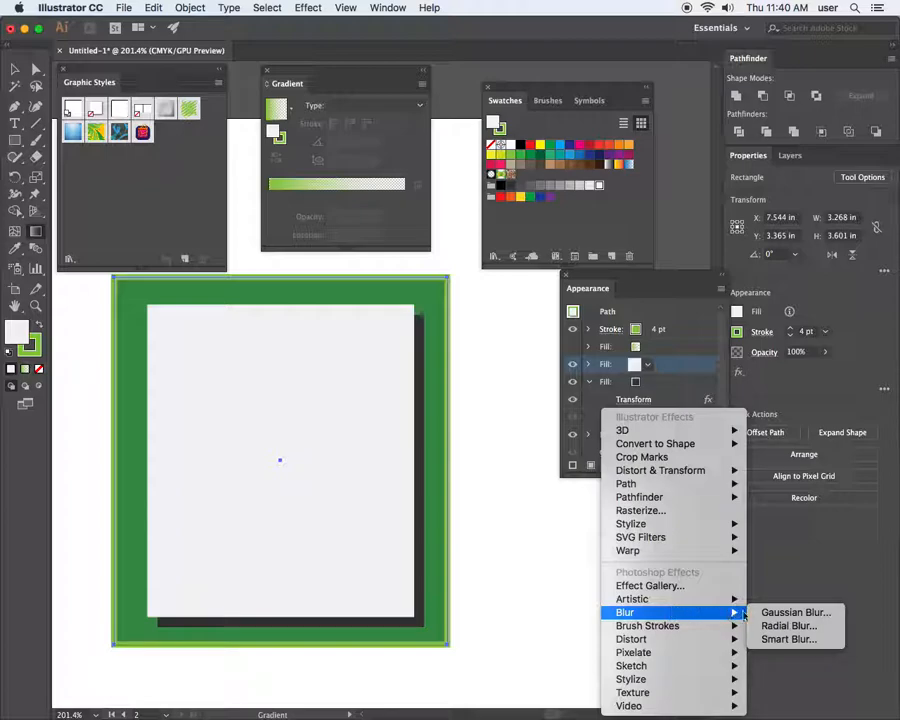
{"action": "left_click", "coordinate": [763, 613]}
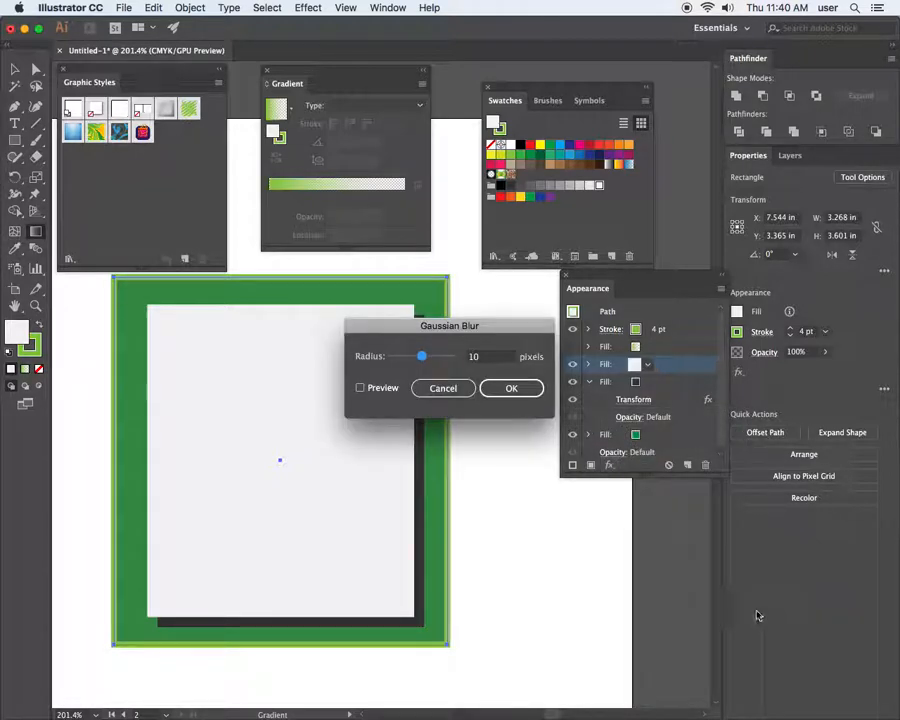
{"action": "left_click", "coordinate": [386, 390]}
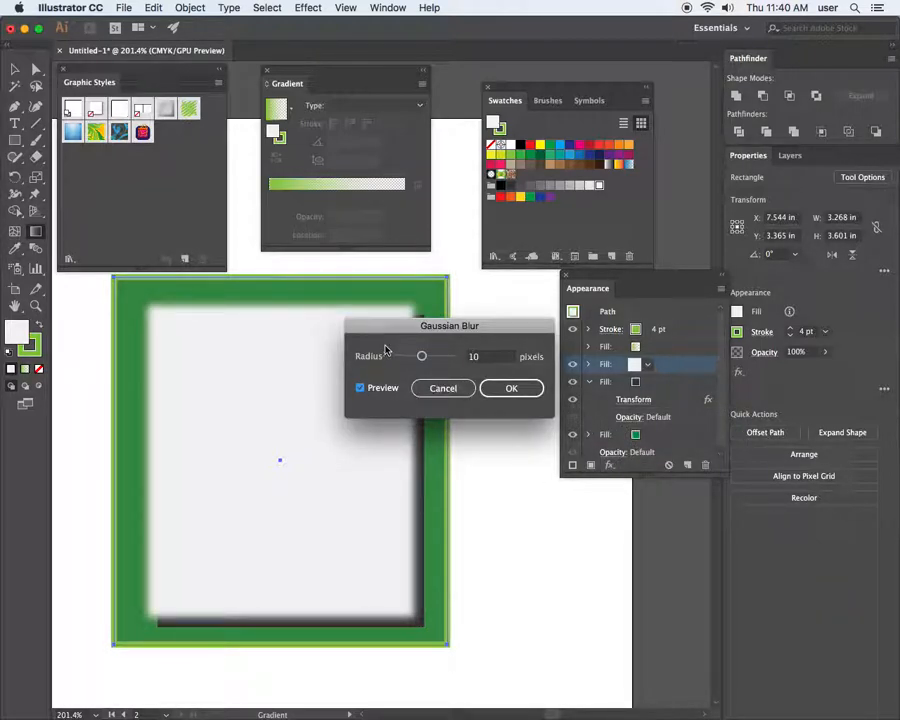
{"action": "left_click_drag", "start_coordinate": [385, 325], "coordinate": [482, 318]}
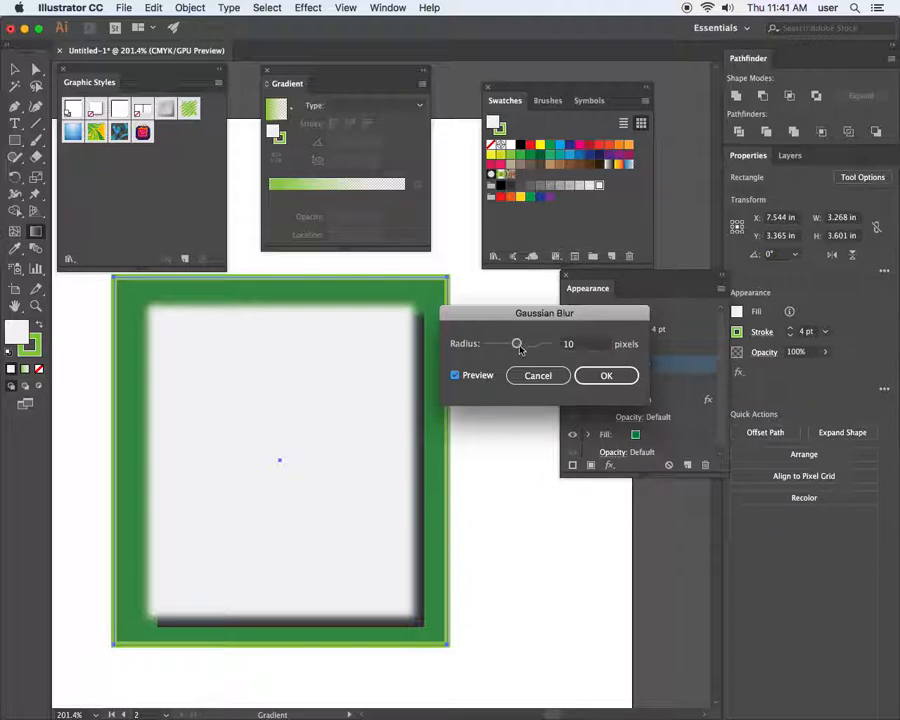
{"action": "left_click_drag", "start_coordinate": [517, 344], "coordinate": [510, 345]}
{"action": "left_click_drag", "start_coordinate": [507, 345], "coordinate": [494, 344]}
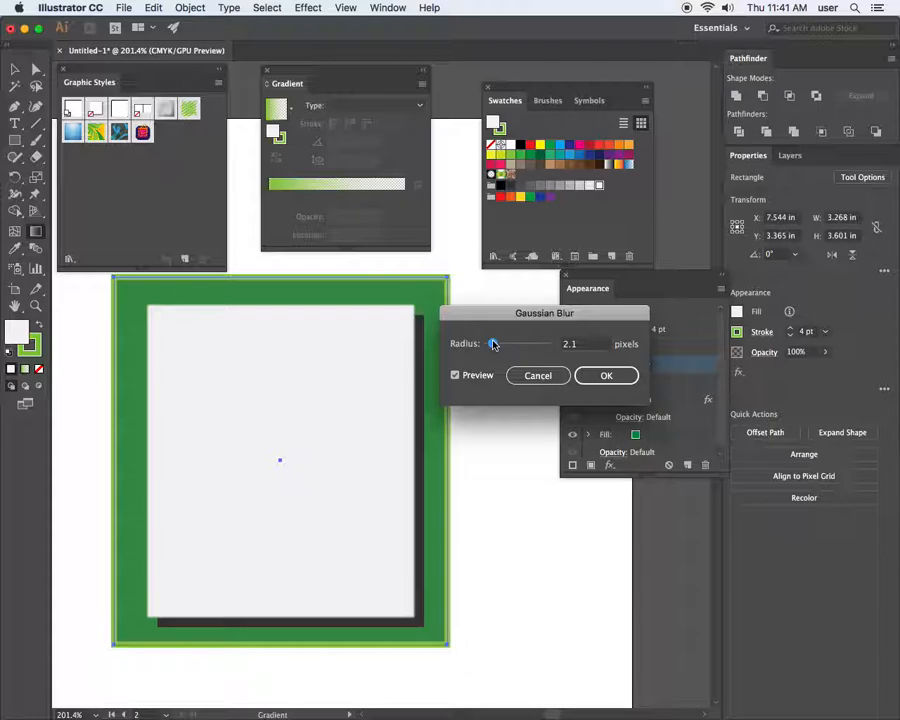
{"action": "left_click_drag", "start_coordinate": [493, 344], "coordinate": [494, 344]}
{"action": "left_click", "coordinate": [495, 345]}
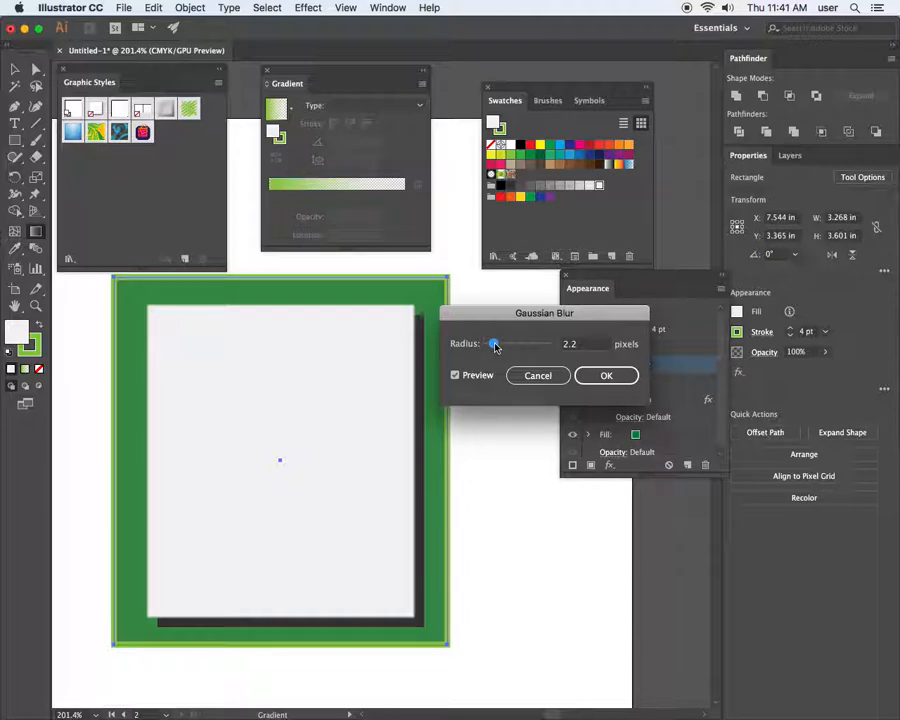
{"action": "left_click", "coordinate": [601, 376]}
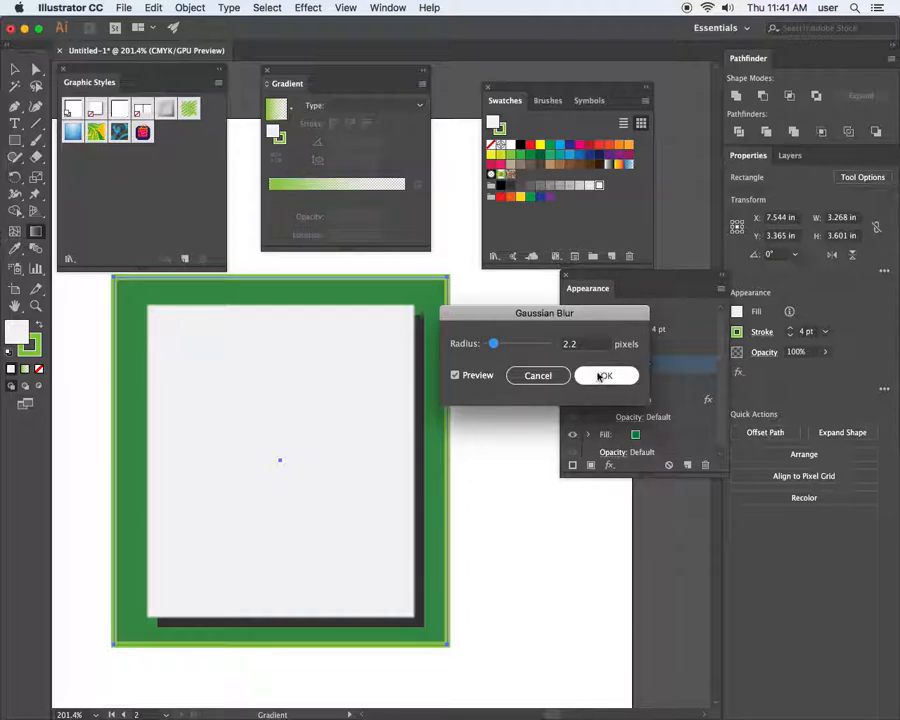
Add a Gaussian Blur of about 14.9 pixels to the dark offset shadow fill
{"action": "left_click", "coordinate": [648, 386]}
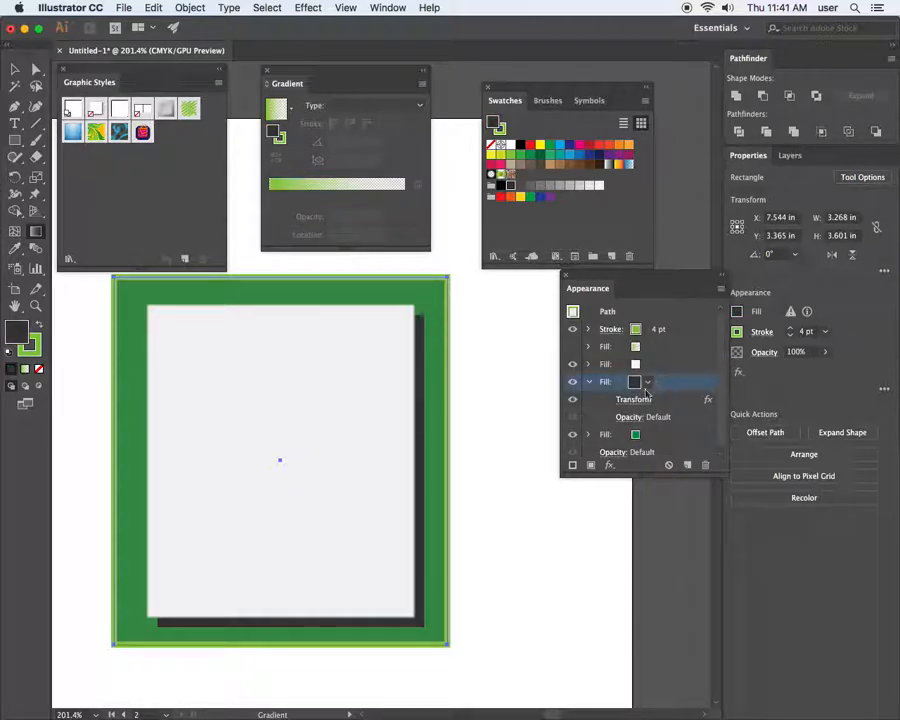
{"action": "left_click", "coordinate": [610, 465]}
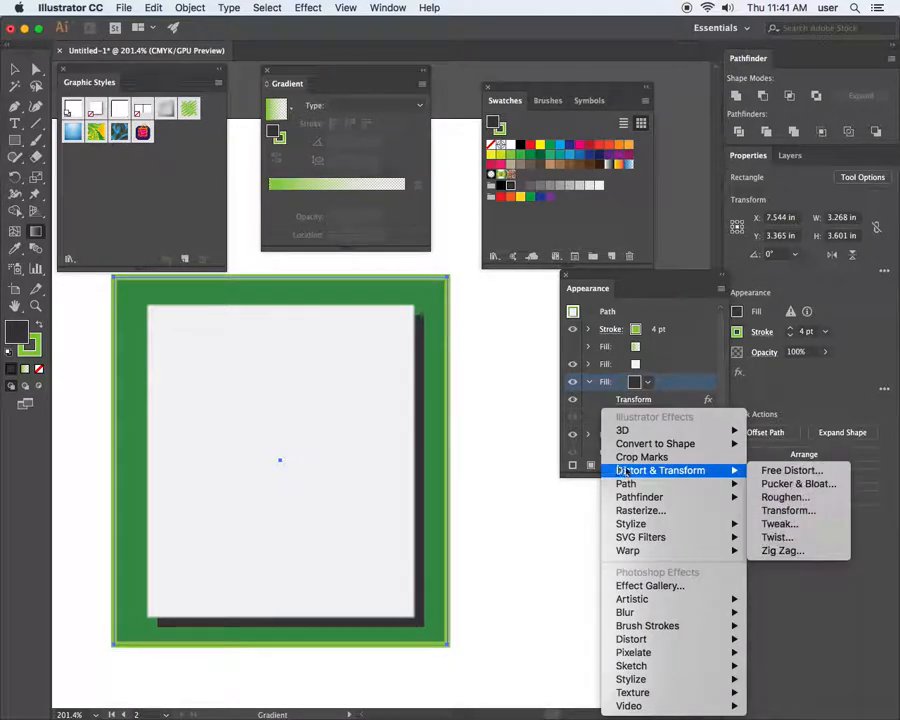
{"action": "mouse_move", "coordinate": [679, 614]}
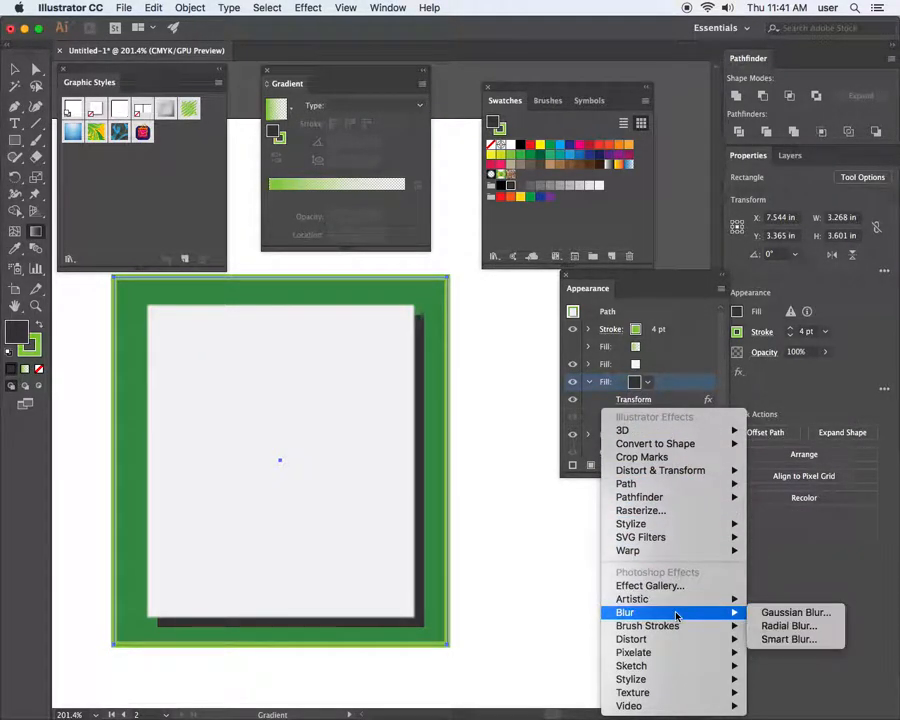
{"action": "left_click", "coordinate": [775, 611]}
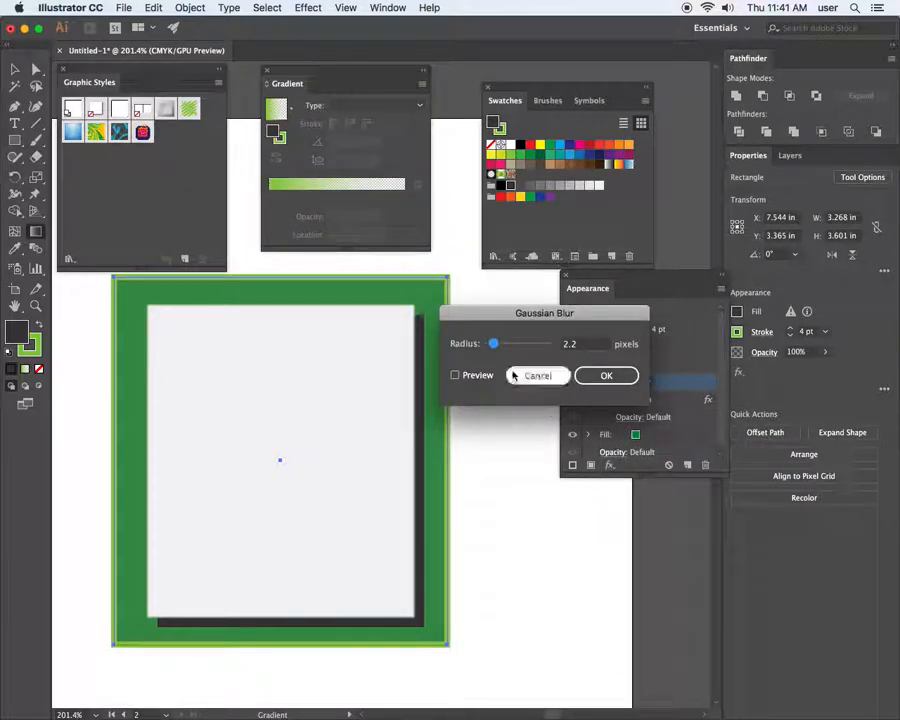
{"action": "left_click", "coordinate": [455, 376]}
{"action": "left_click_drag", "start_coordinate": [493, 343], "coordinate": [518, 347]}
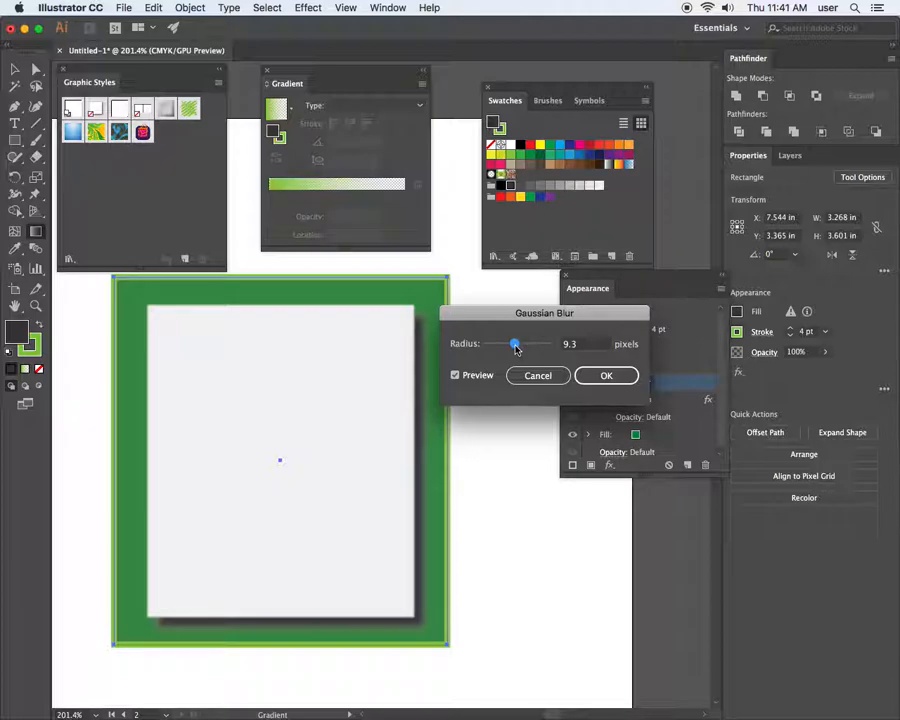
{"action": "left_click_drag", "start_coordinate": [516, 347], "coordinate": [522, 346]}
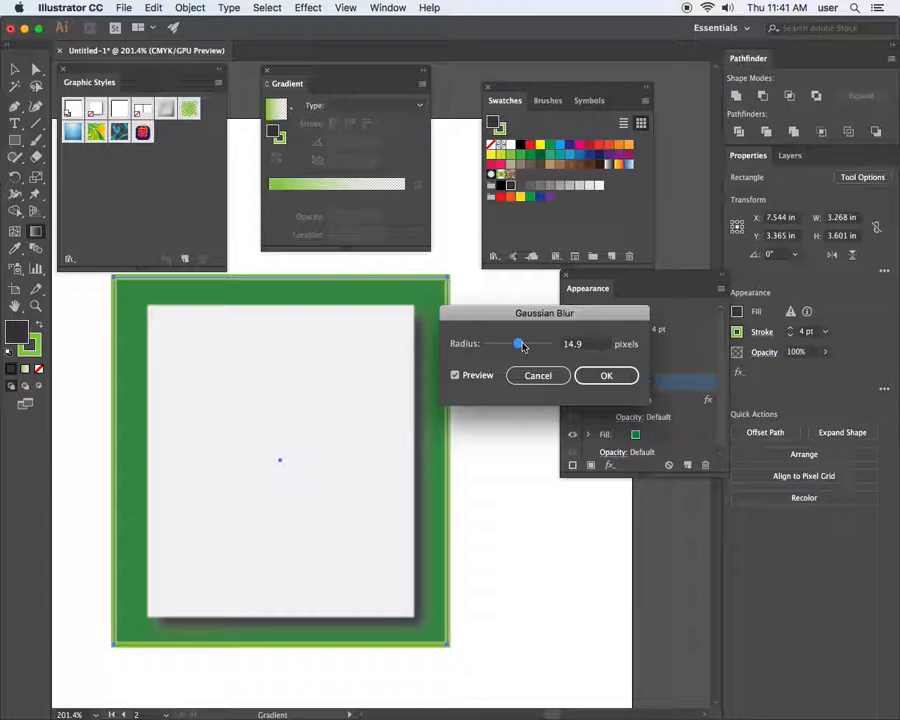
{"action": "left_click", "coordinate": [606, 377]}
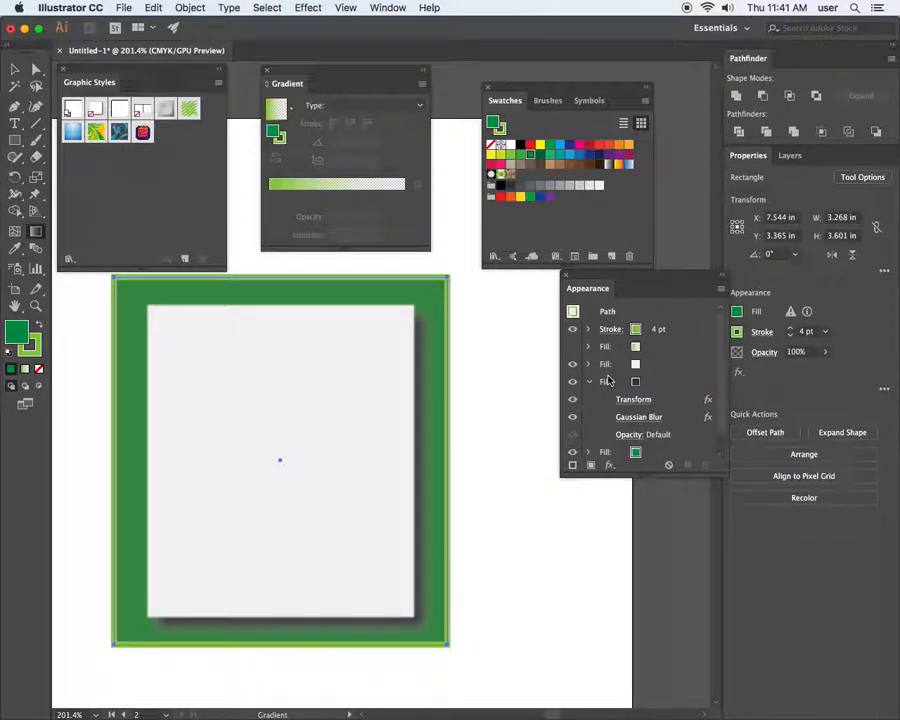
{"action": "left_click", "coordinate": [571, 349]}
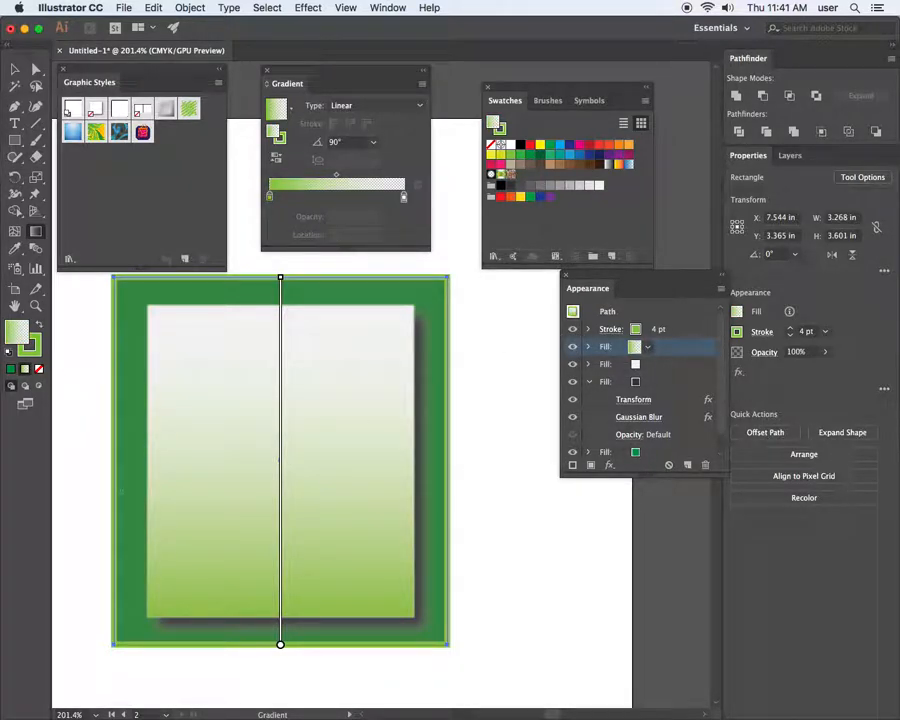
{"action": "left_click", "coordinate": [15, 69]}
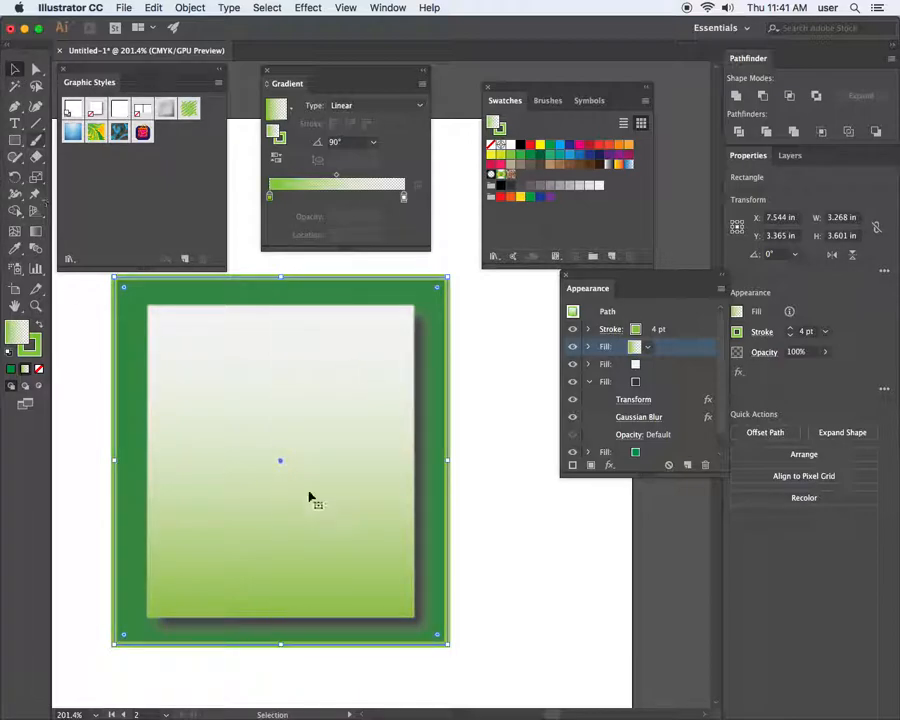
{"action": "left_click", "coordinate": [493, 482]}
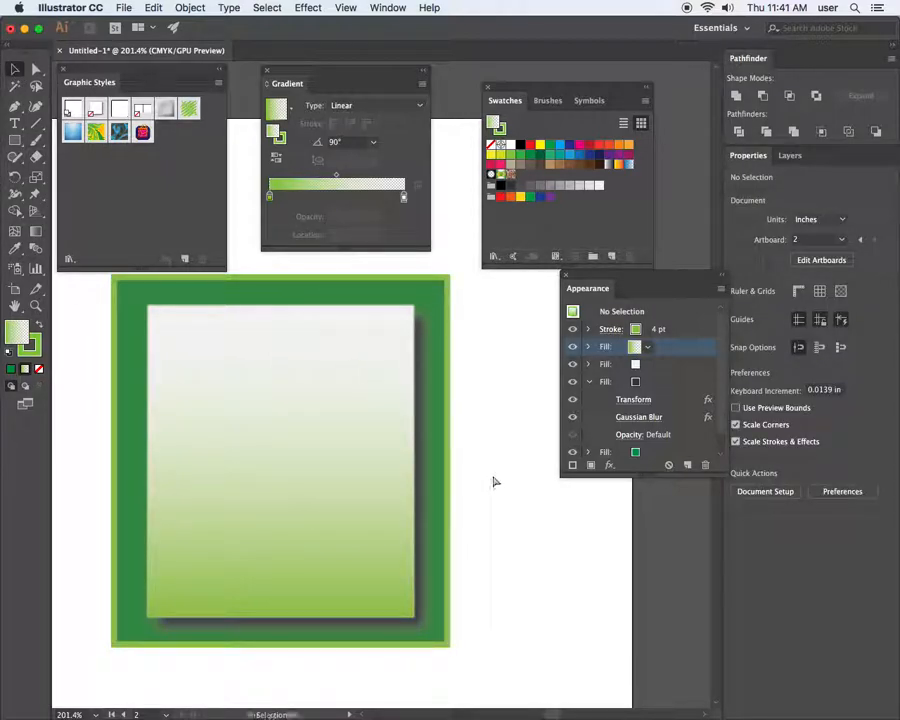
{"action": "key", "text": "super+minus"}
{"action": "key", "text": "super+minus"}
{"action": "key", "text": "super+minus"}
{"action": "key", "text": "super+minus"}
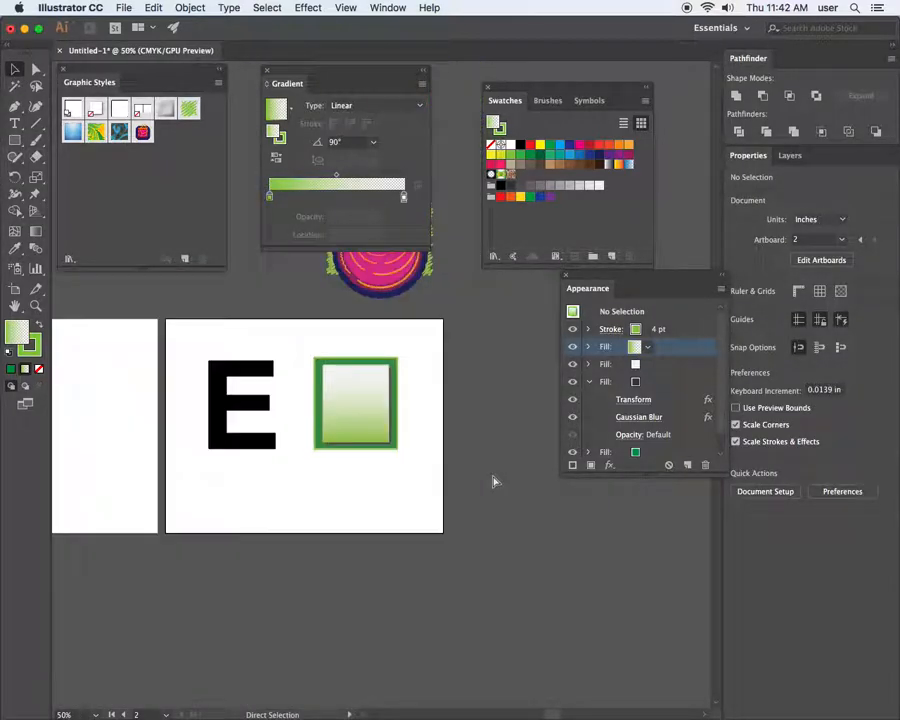
{"action": "left_click_drag", "start_coordinate": [366, 416], "coordinate": [335, 487]}
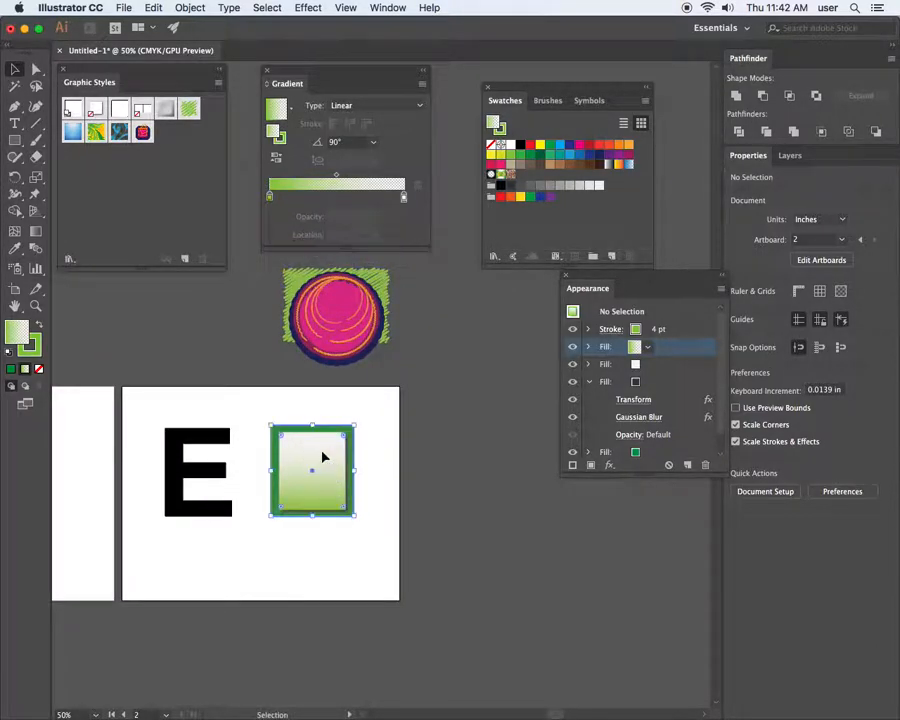
{"action": "left_click", "coordinate": [323, 459]}
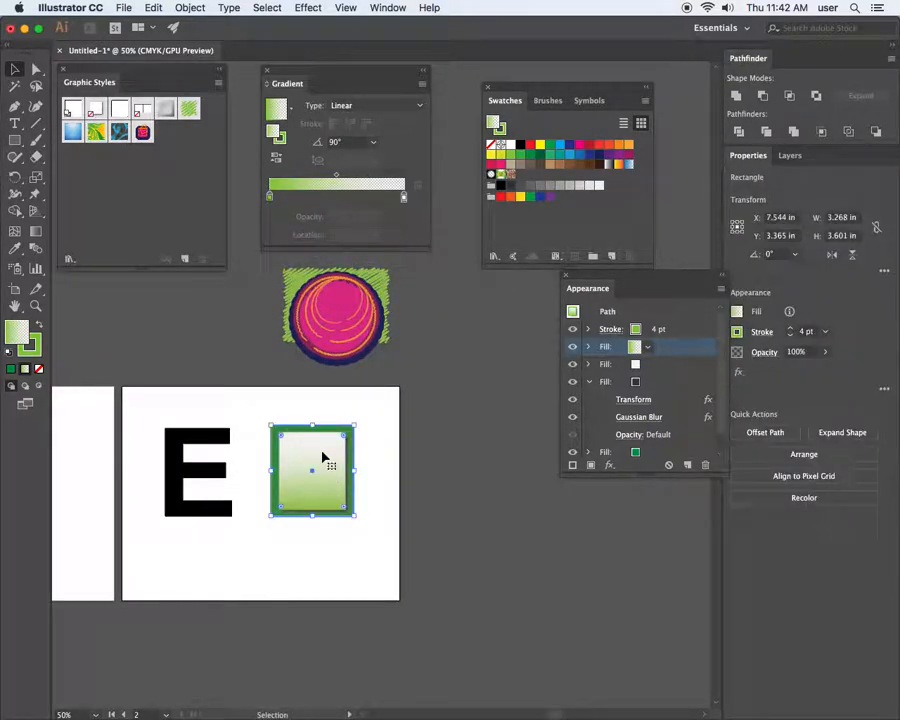
{"action": "left_click", "coordinate": [396, 421]}
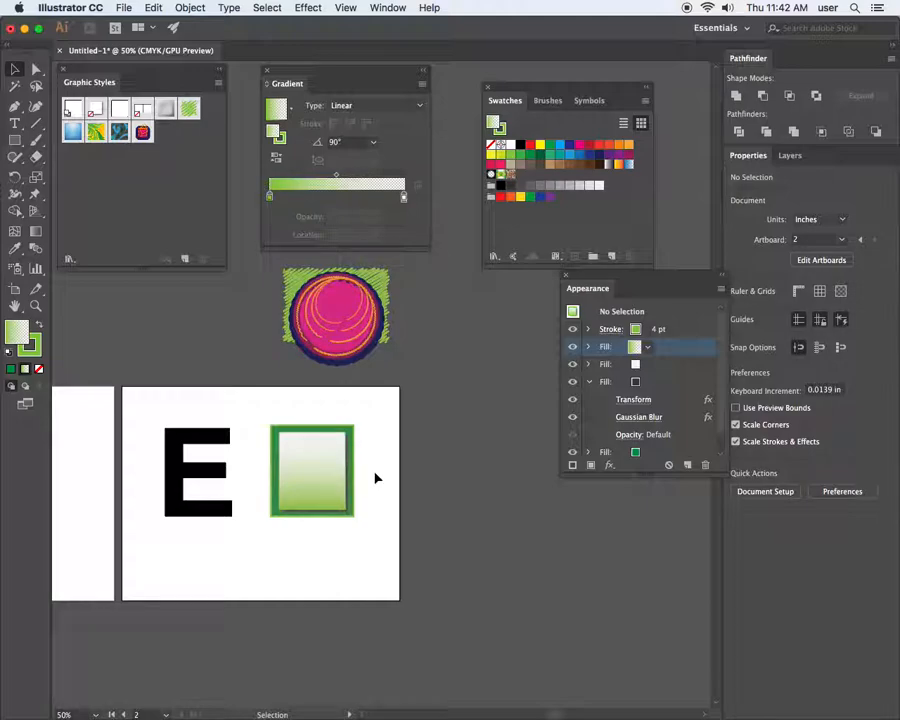
{"action": "left_click", "coordinate": [318, 462]}
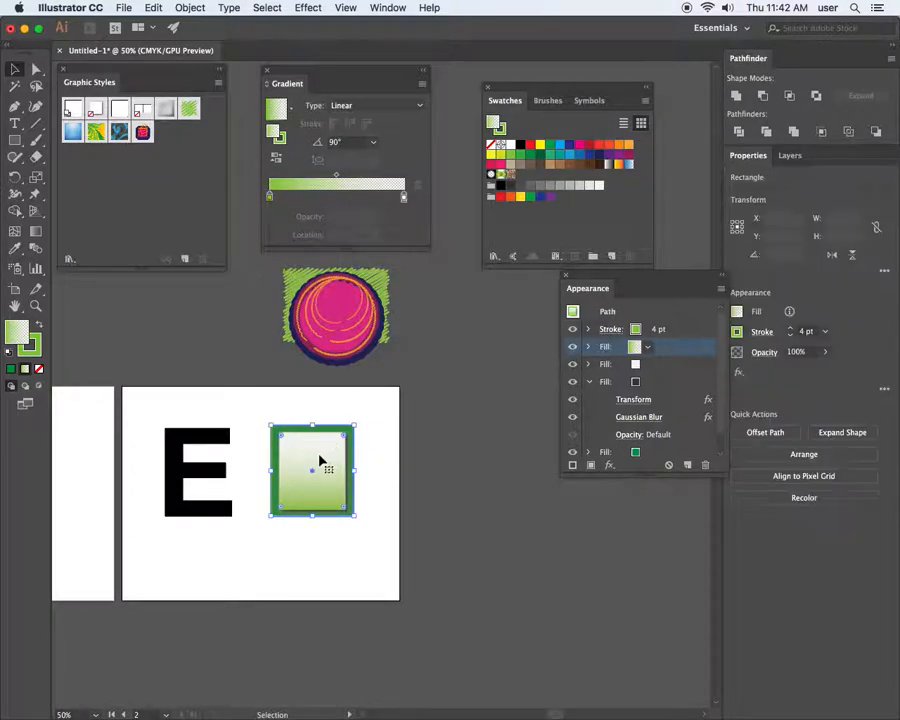
{"action": "left_click", "coordinate": [574, 312]}
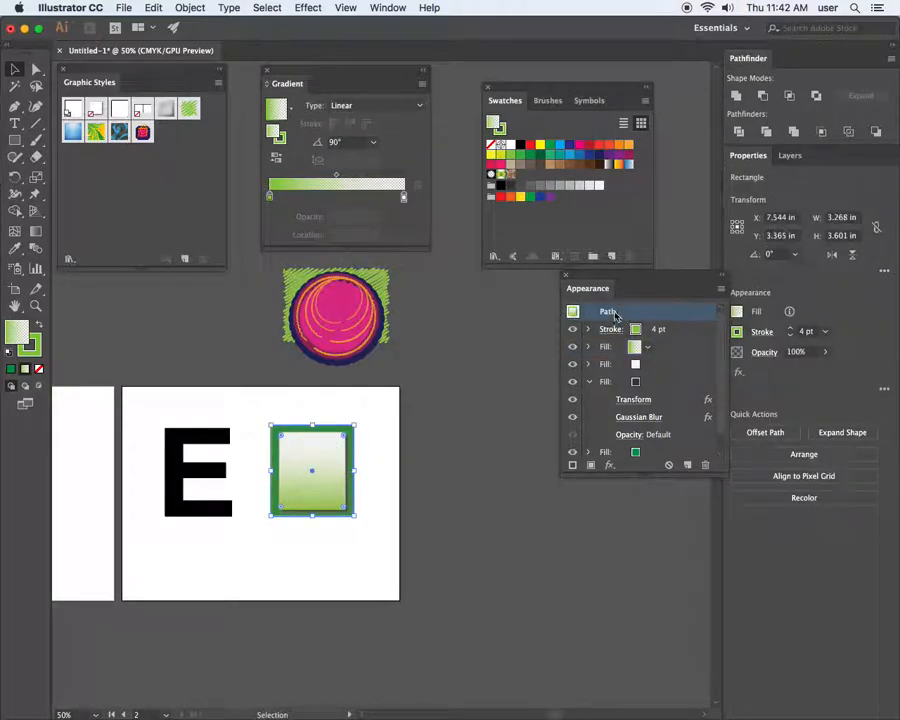
Save the rectangle's appearance as Graphic Style 3 and apply it to the letter E
{"action": "left_click_drag", "start_coordinate": [154, 68], "coordinate": [482, 293]}
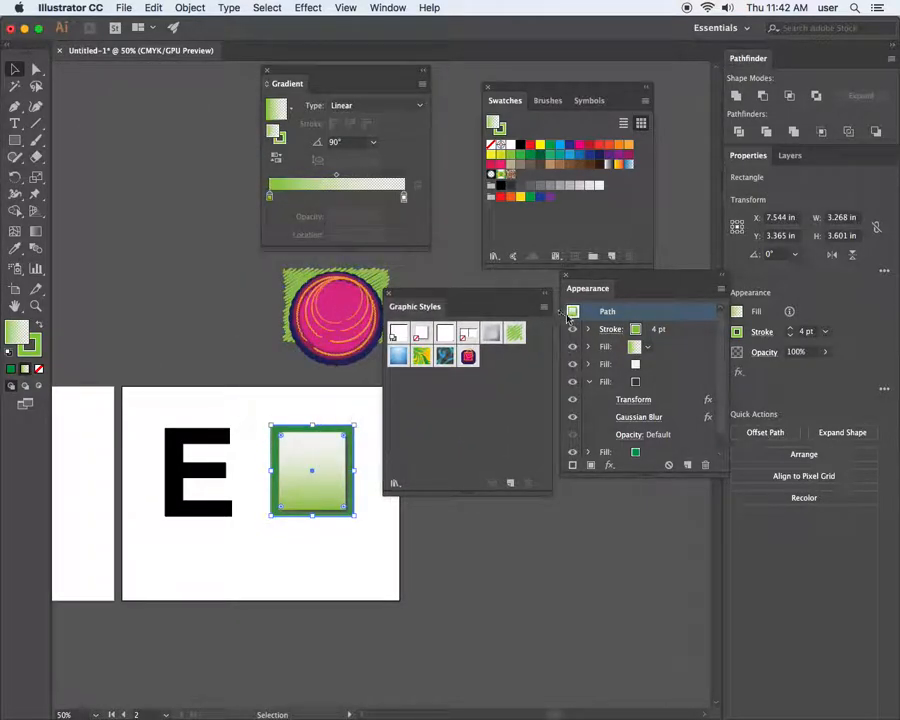
{"action": "left_click_drag", "start_coordinate": [574, 311], "coordinate": [510, 364]}
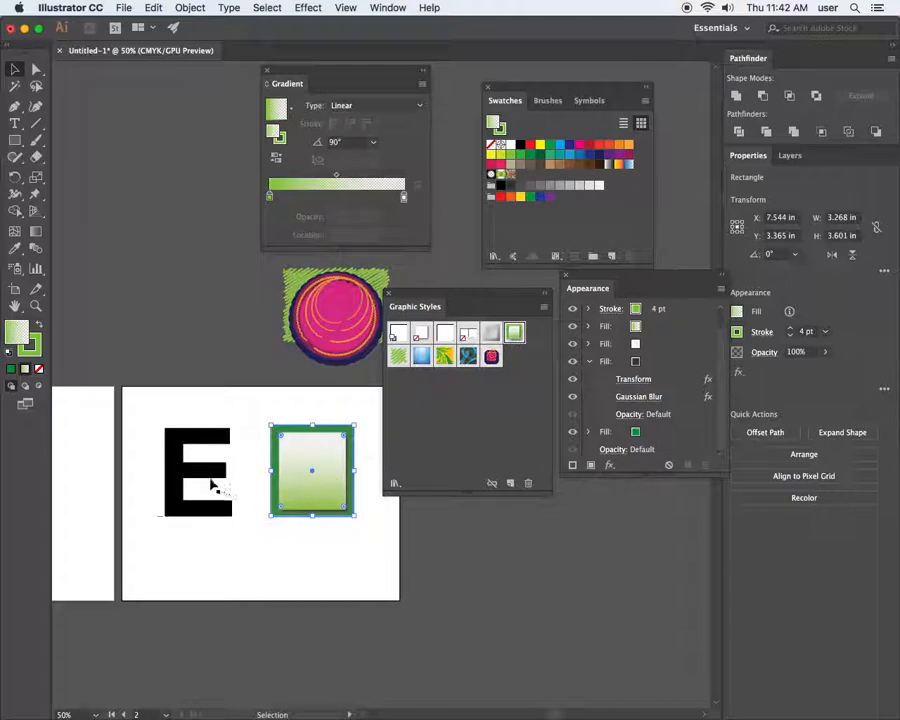
{"action": "left_click", "coordinate": [199, 468]}
{"action": "scroll", "coordinate": [360, 430], "scroll_direction": "right", "scroll_amount": 2}
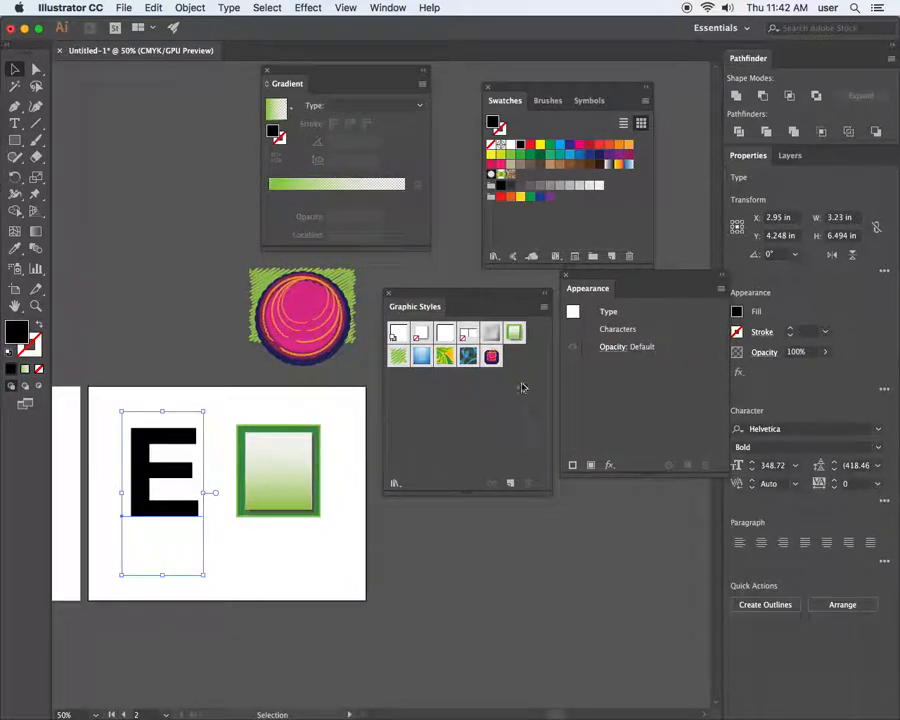
{"action": "left_click", "coordinate": [514, 333]}
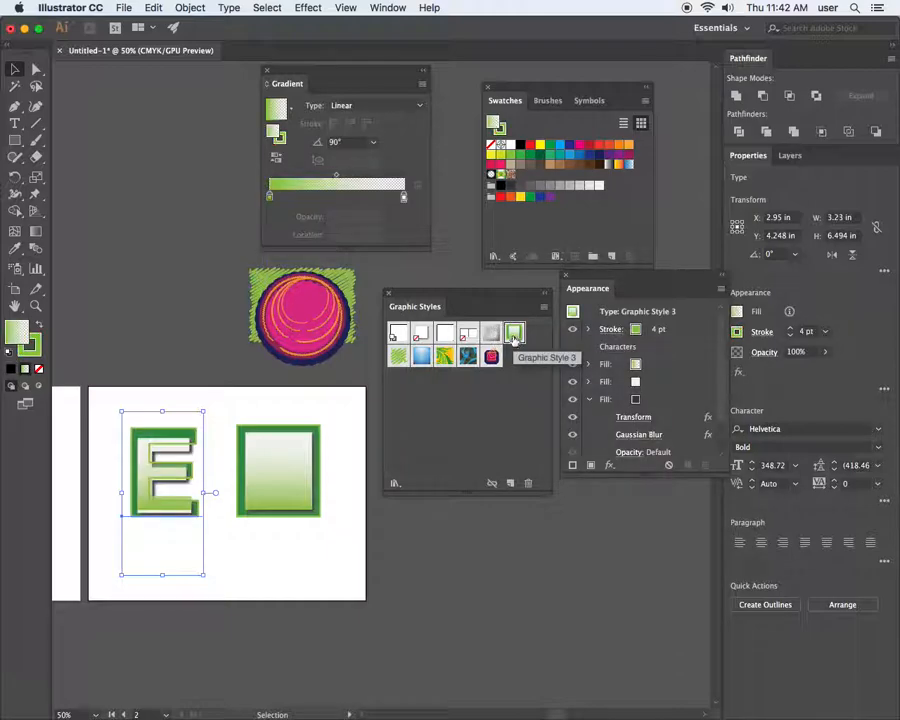
Zoom in on the styled E and rectangle and deselect to compare them
{"action": "key", "text": "super+space"}
{"action": "left_click_drag", "start_coordinate": [141, 423], "coordinate": [266, 464]}
{"action": "left_click_drag", "start_coordinate": [274, 524], "coordinate": [232, 413]}
{"action": "left_click", "coordinate": [293, 507]}
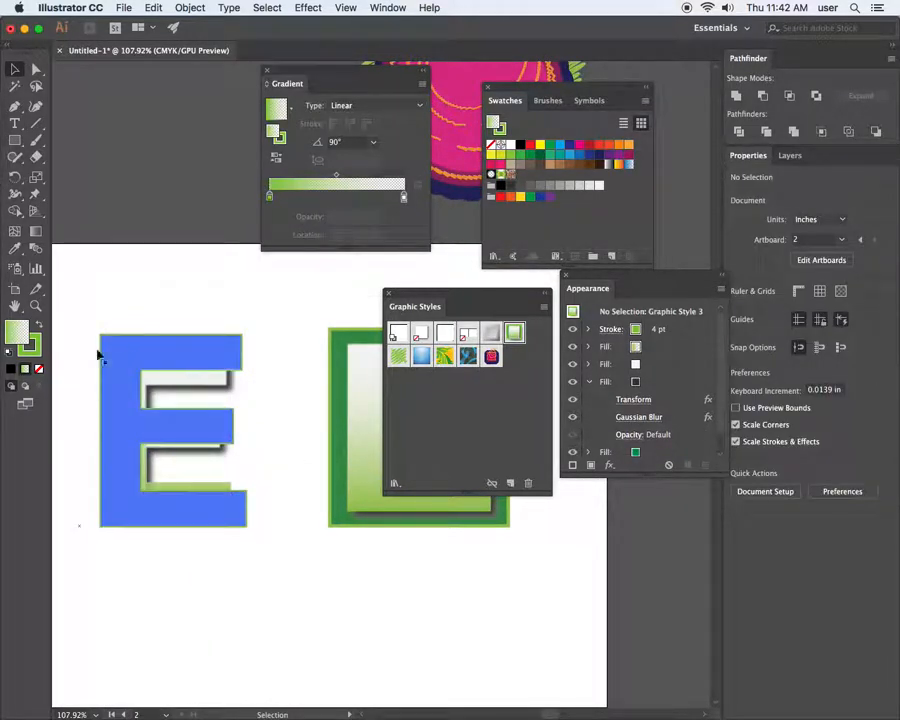
Select the letter E and open the Transform effect of its third, dark shadow fill
{"action": "left_click", "coordinate": [175, 636]}
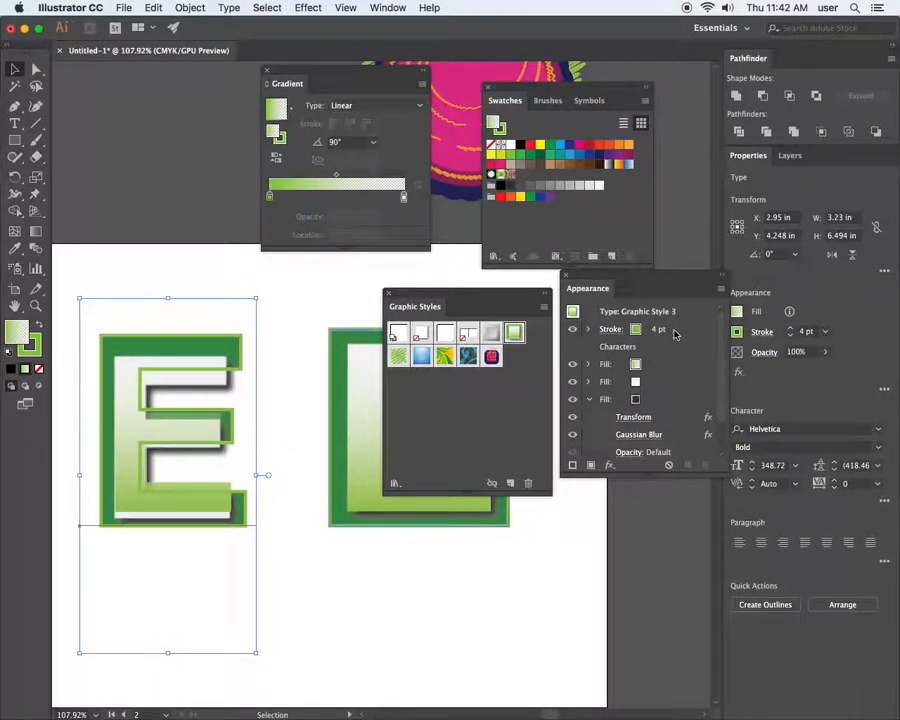
{"action": "left_click", "coordinate": [589, 400]}
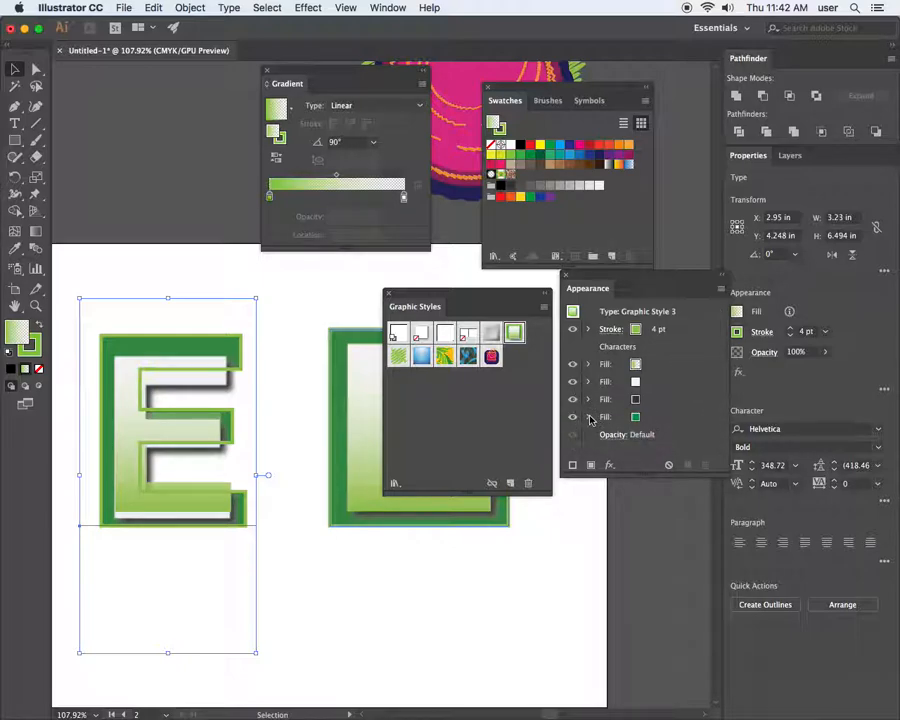
{"action": "left_click", "coordinate": [589, 418]}
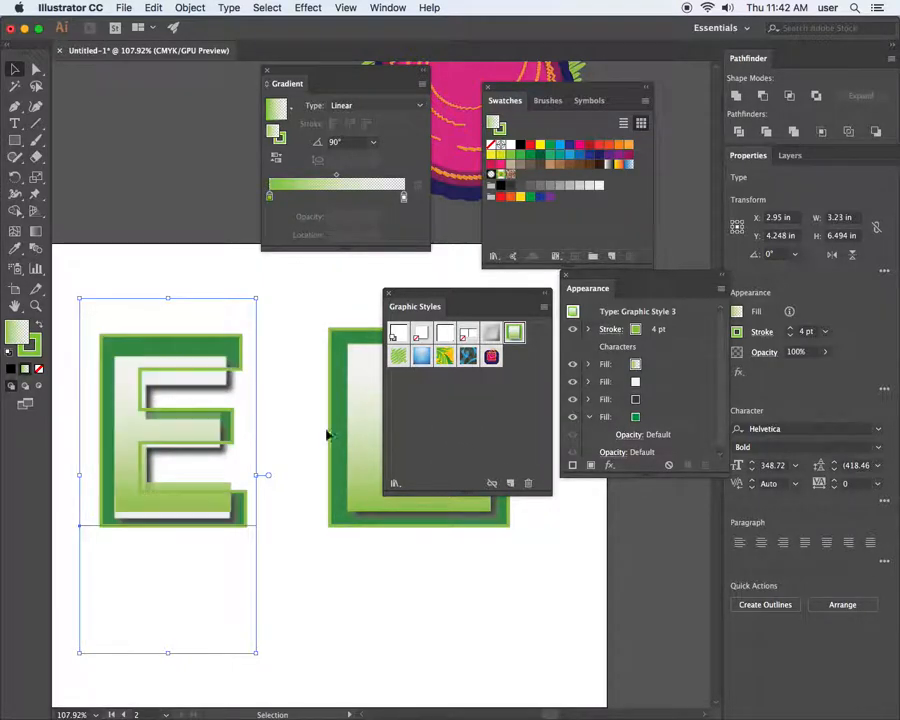
{"action": "left_click", "coordinate": [652, 419]}
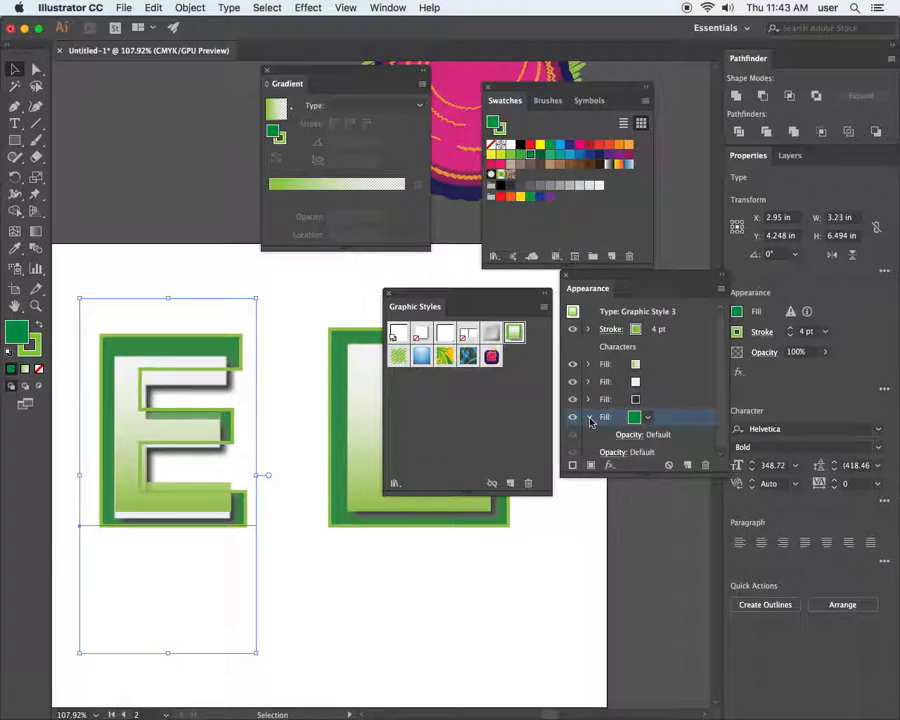
{"action": "left_click", "coordinate": [657, 401]}
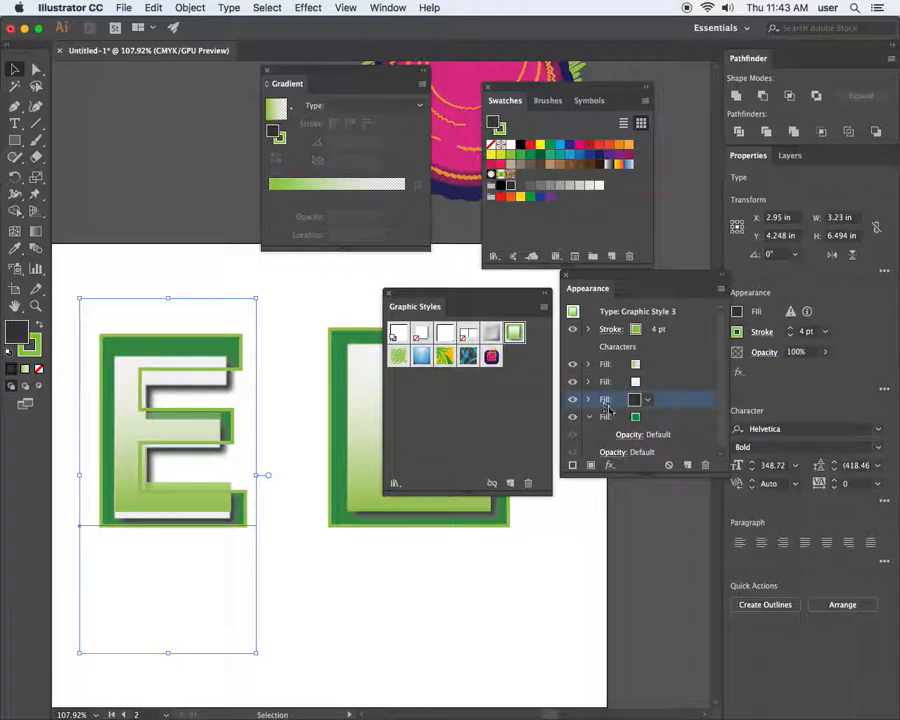
{"action": "left_click", "coordinate": [589, 400]}
{"action": "left_click", "coordinate": [636, 419]}
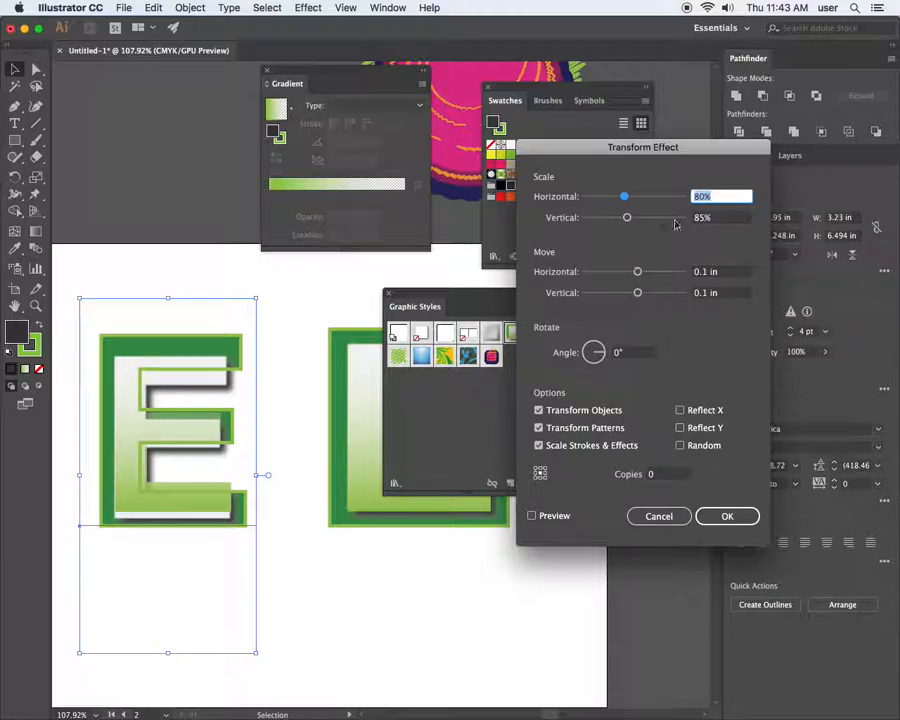
Preview the shadow transform, keeping its horizontal scale at 85%
{"action": "left_click", "coordinate": [725, 197]}
{"action": "left_click", "coordinate": [531, 515]}
{"action": "key", "text": "Up"}
{"action": "key", "text": "Up"}
{"action": "key", "text": "Up"}
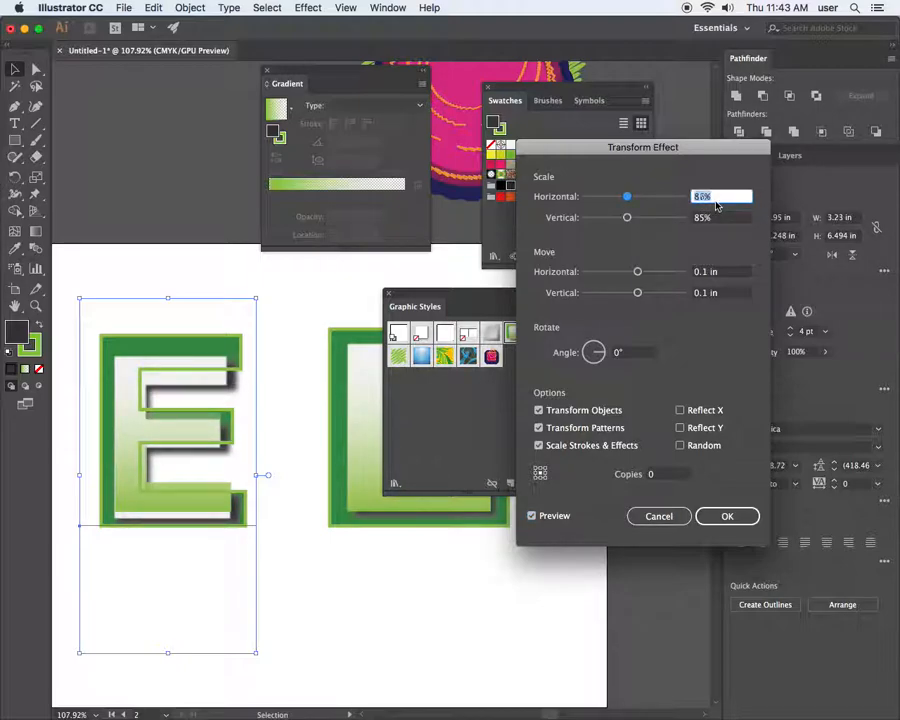
{"action": "key", "text": "Down"}
Adjust the shadow's vertical scale to 99% and apply the transform
{"action": "left_click", "coordinate": [705, 218]}
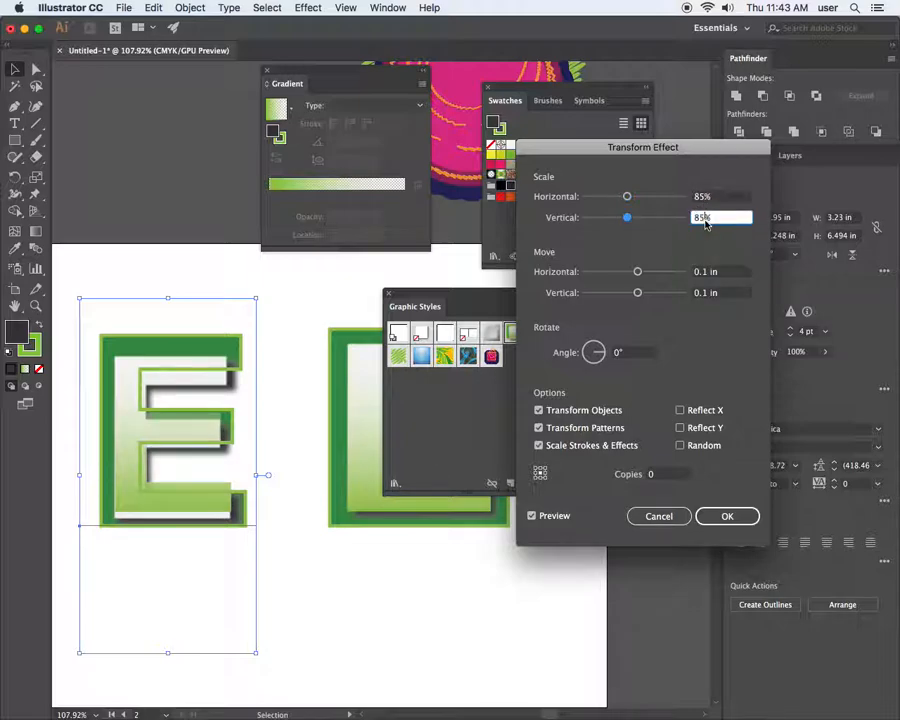
{"action": "key", "text": "Up"}
{"action": "key", "text": "Up"}
{"action": "key", "text": "Up"}
{"action": "key", "text": "Up"}
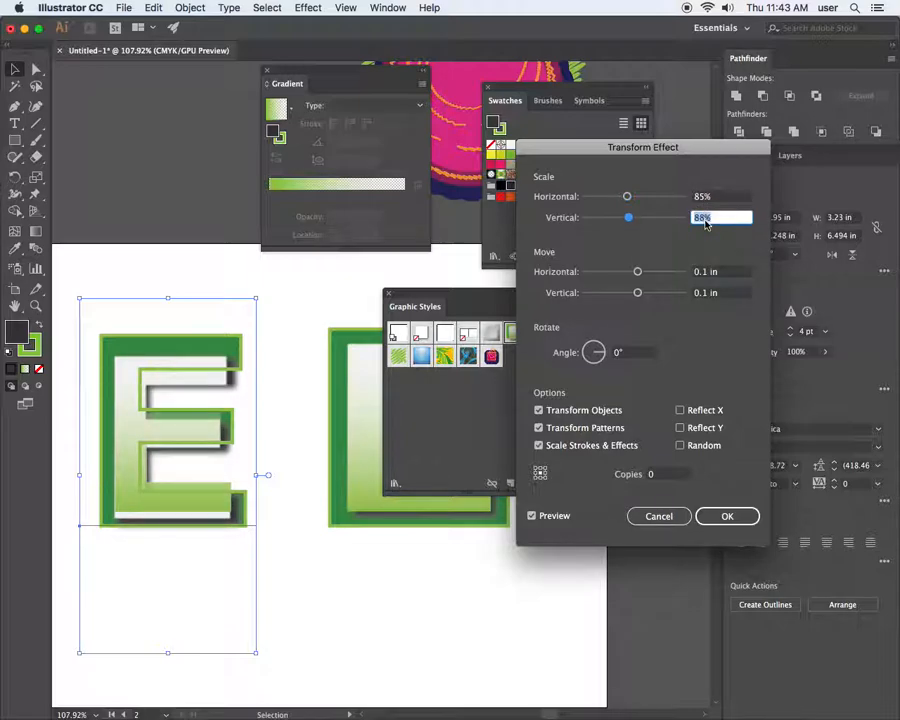
{"action": "key", "text": "Up"}
{"action": "key", "text": "Up"}
{"action": "key", "text": "Up"}
{"action": "key", "text": "Up"}
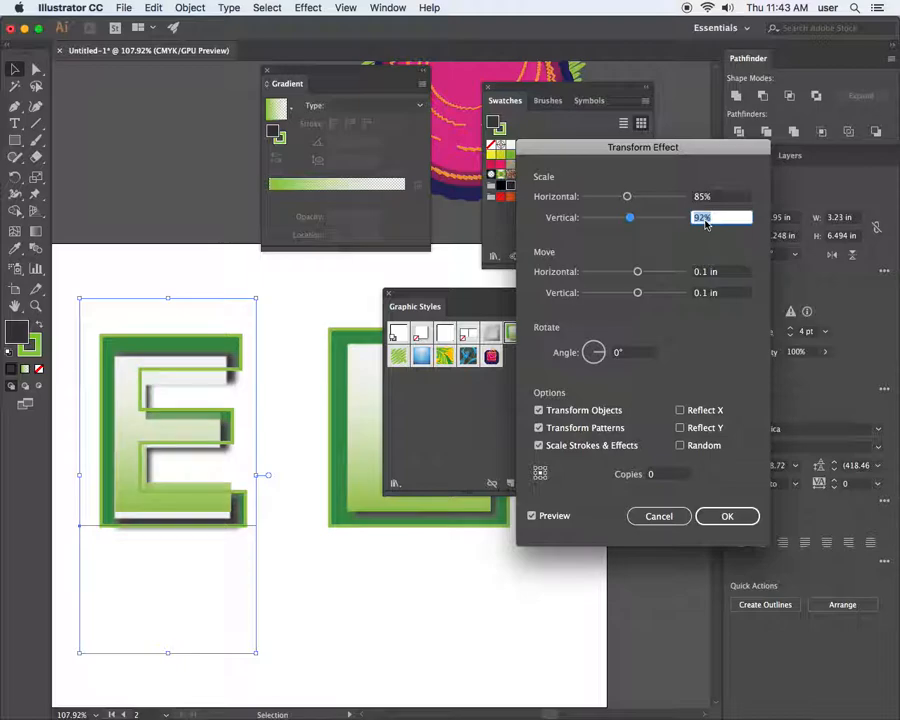
{"action": "key", "text": "Up"}
{"action": "key", "text": "Up"}
{"action": "key", "text": "Up"}
{"action": "key", "text": "Up"}
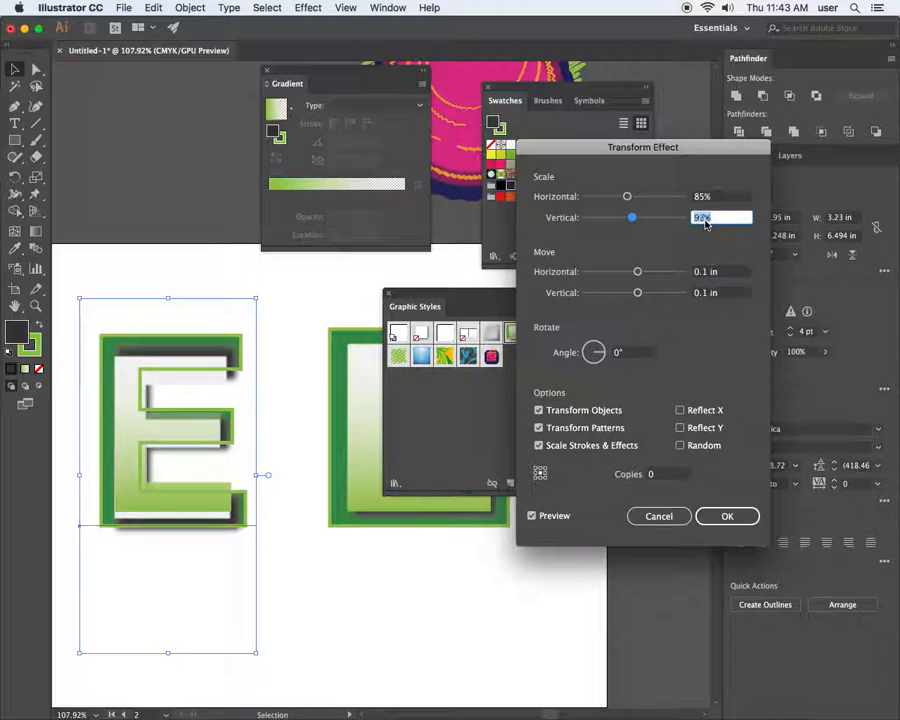
{"action": "key", "text": "Up"}
{"action": "key", "text": "Up"}
{"action": "key", "text": "Up"}
{"action": "key", "text": "Up"}
{"action": "key", "text": "Up"}
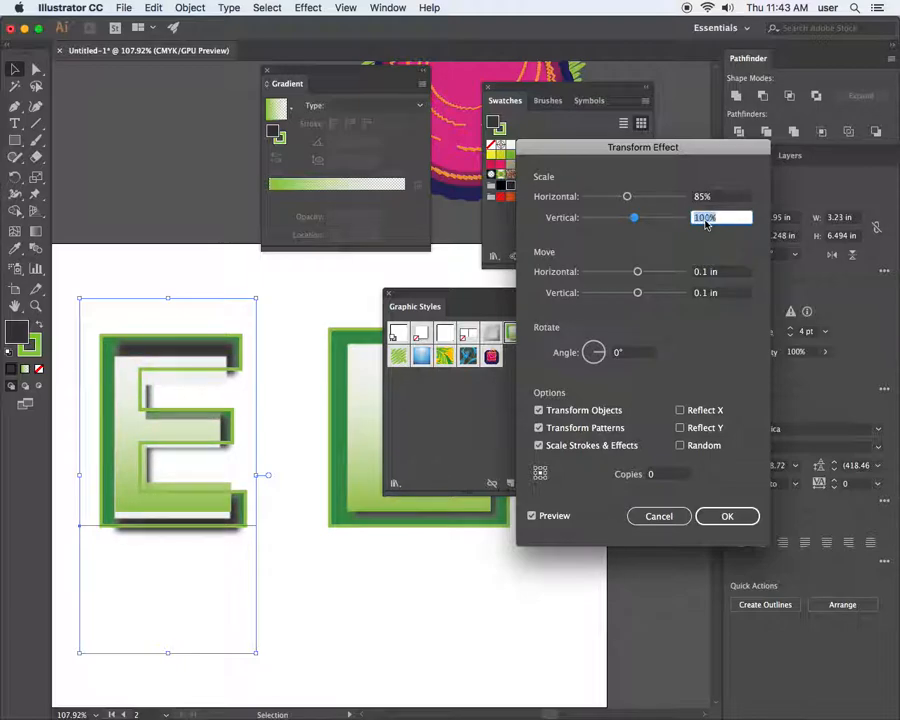
{"action": "key", "text": "Up"}
{"action": "key", "text": "Up"}
{"action": "key", "text": "Up"}
{"action": "key", "text": "Up"}
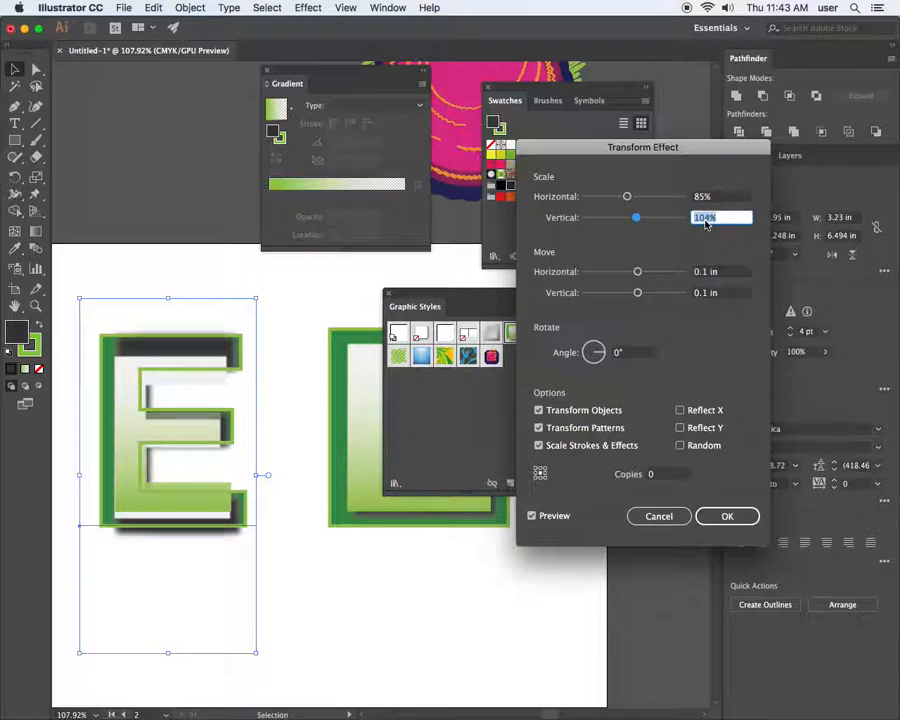
{"action": "key", "text": "Up"}
{"action": "key", "text": "Up"}
{"action": "key", "text": "Up"}
{"action": "key", "text": "Up"}
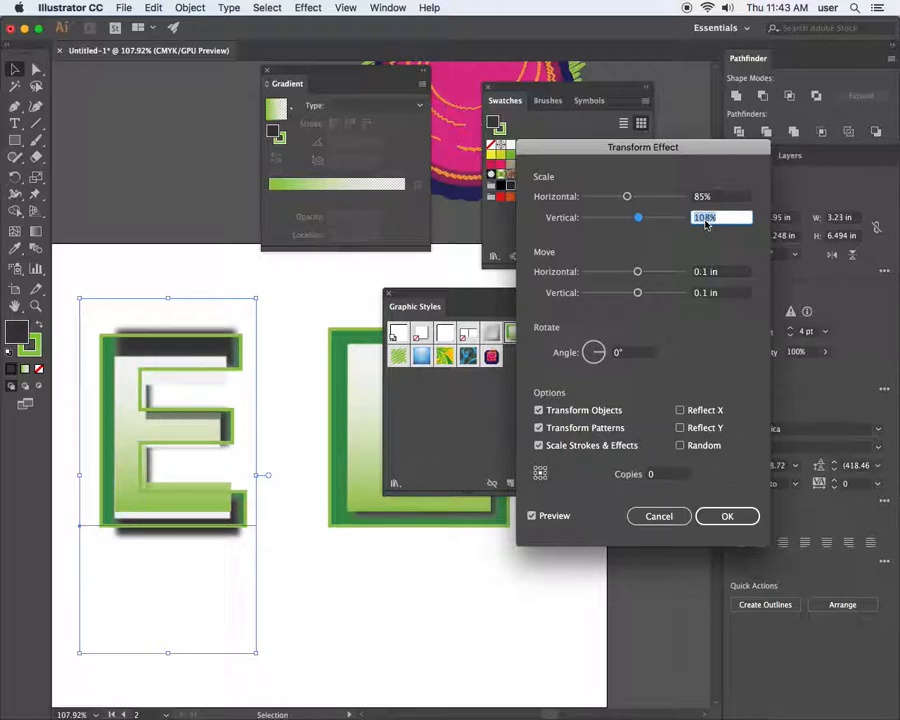
{"action": "key", "text": "Up"}
{"action": "key", "text": "Up"}
{"action": "key", "text": "Up"}
{"action": "key", "text": "Up"}
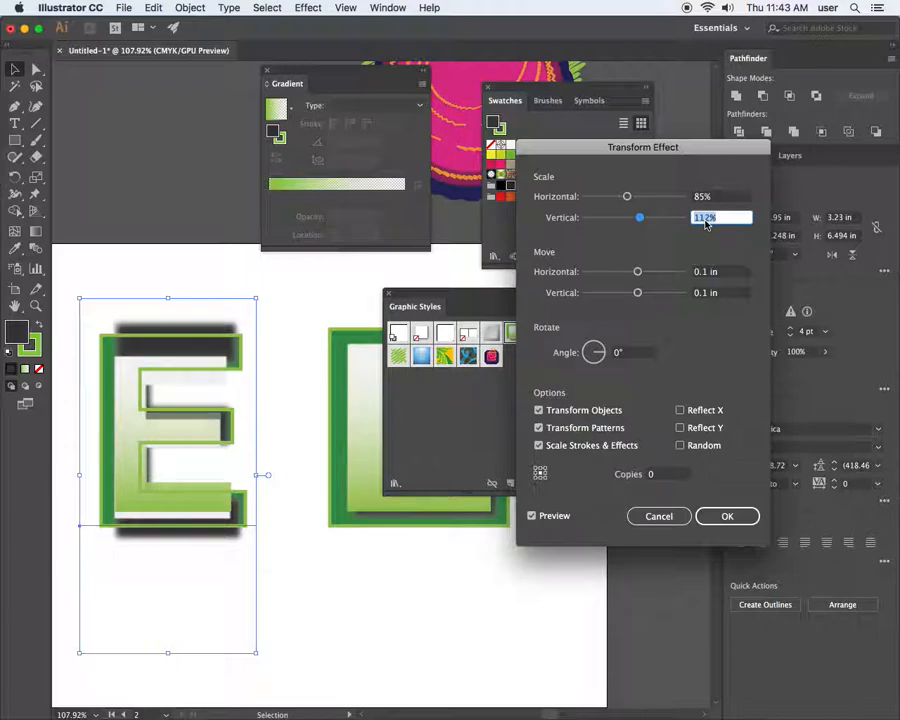
{"action": "key", "text": "Up"}
{"action": "key", "text": "Up"}
{"action": "key", "text": "Up"}
{"action": "key", "text": "Up"}
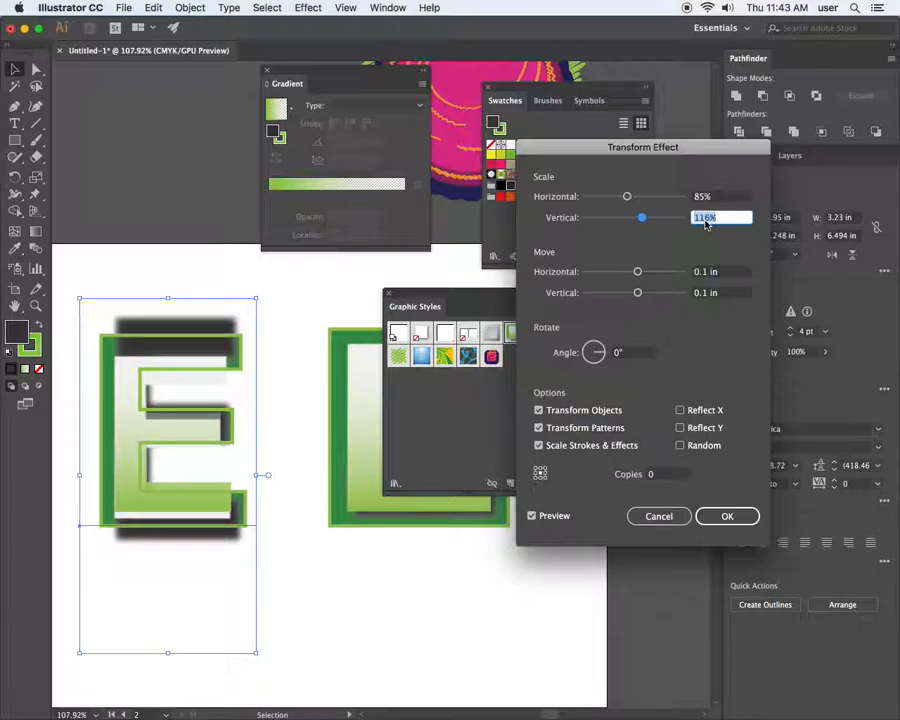
{"action": "key", "text": "Down"}
{"action": "key", "text": "Down"}
{"action": "key", "text": "Down"}
{"action": "key", "text": "Down"}
{"action": "key", "text": "Down"}
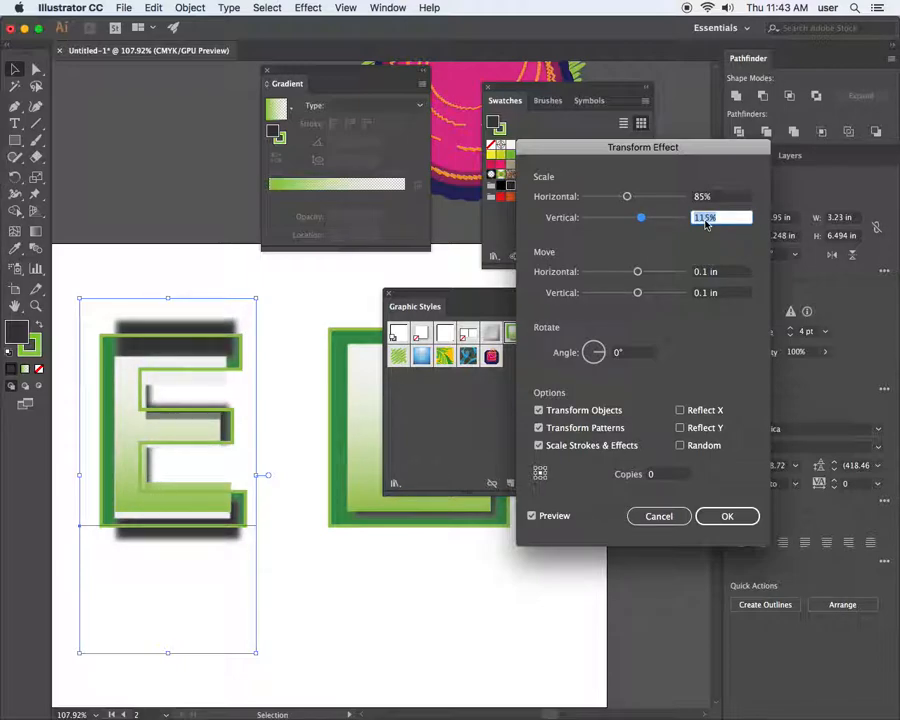
{"action": "key", "text": "Down"}
{"action": "key", "text": "Down"}
{"action": "key", "text": "Down"}
{"action": "key", "text": "Down"}
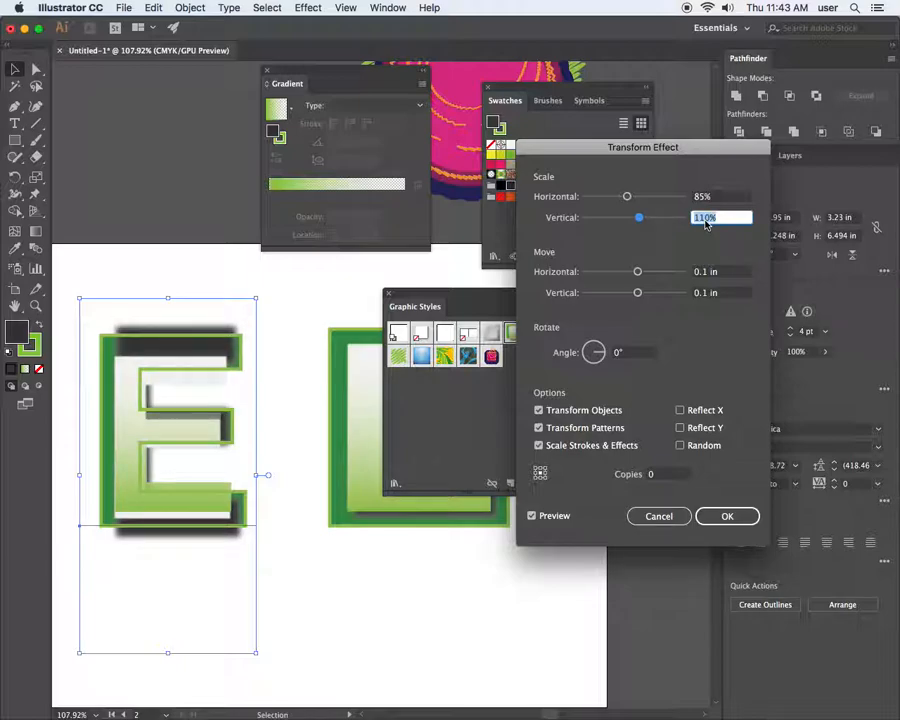
{"action": "key", "text": "Down"}
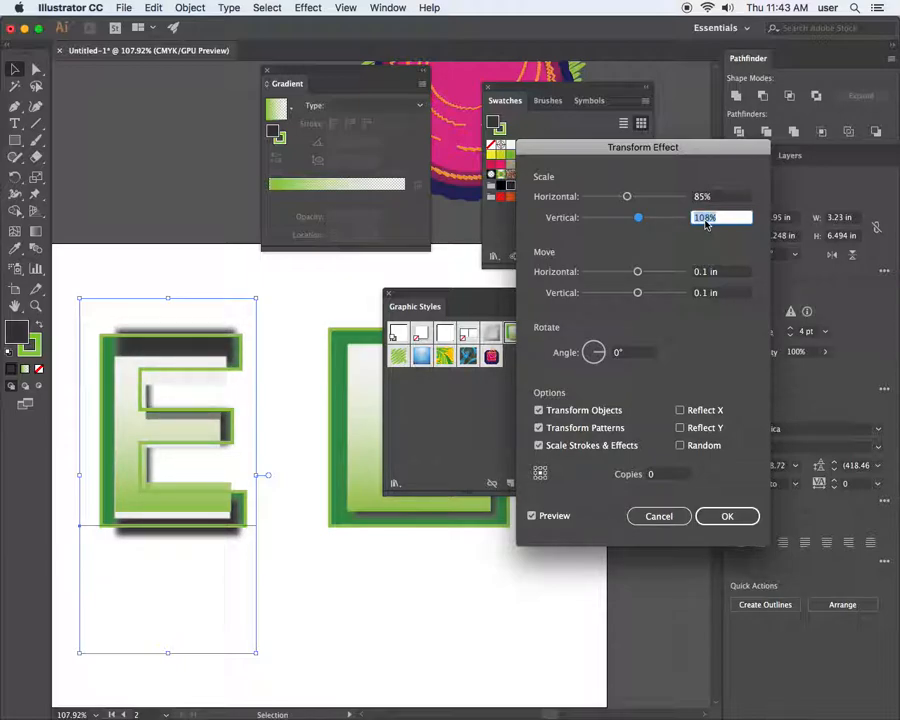
{"action": "key", "text": "Down"}
{"action": "key", "text": "Down"}
{"action": "key", "text": "Down"}
{"action": "key", "text": "Down"}
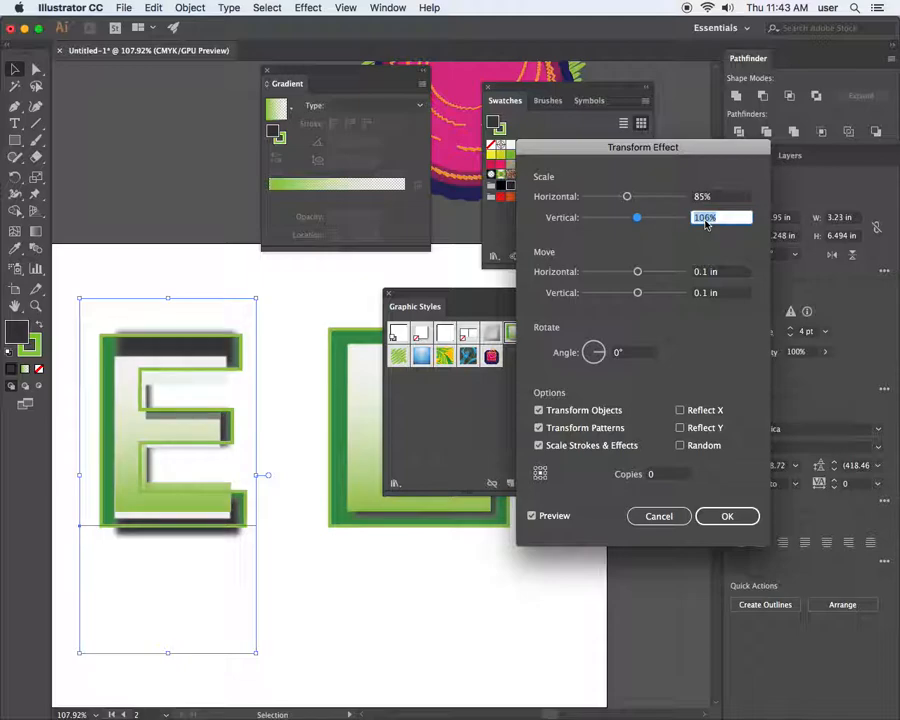
{"action": "key", "text": "Down"}
{"action": "key", "text": "Down"}
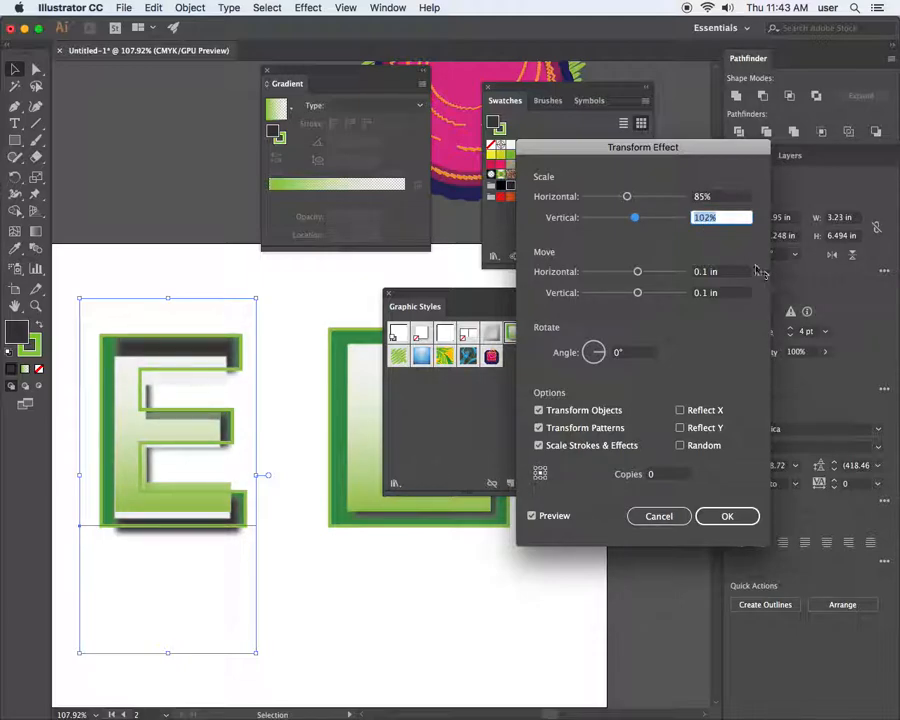
{"action": "key", "text": "Down"}
{"action": "key", "text": "Down"}
{"action": "key", "text": "Down"}
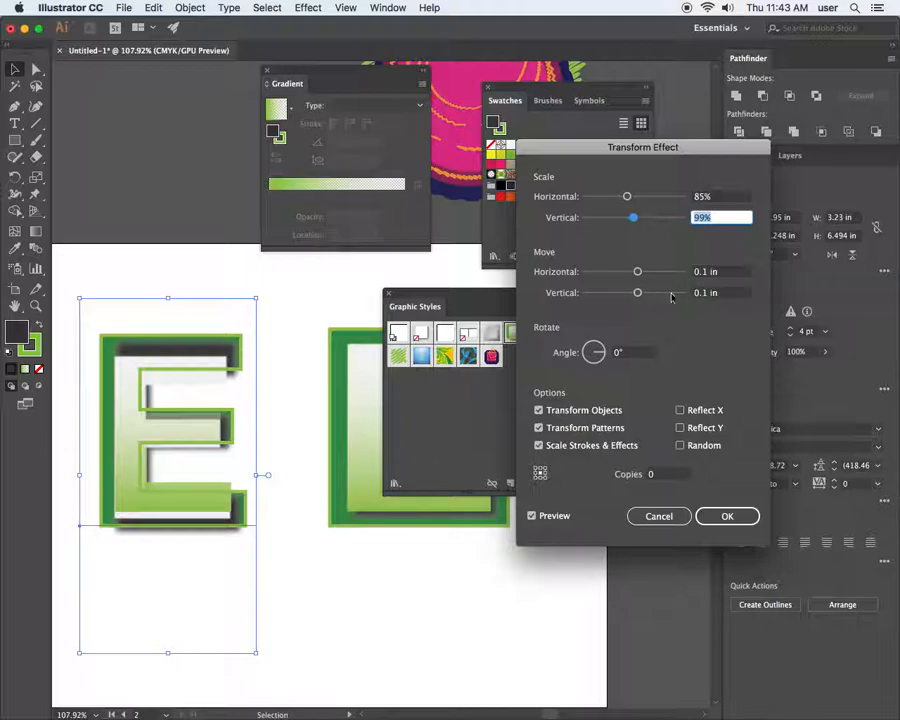
{"action": "left_click", "coordinate": [724, 518]}
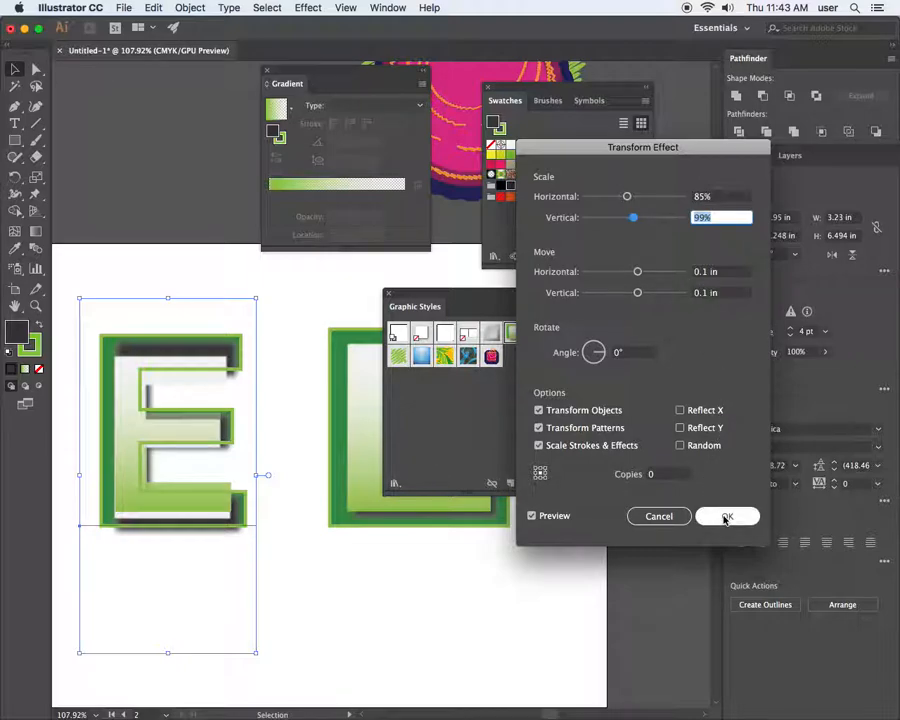
Open the E's white fill Transform settings and preview a trial scale change
{"action": "left_click", "coordinate": [648, 382]}
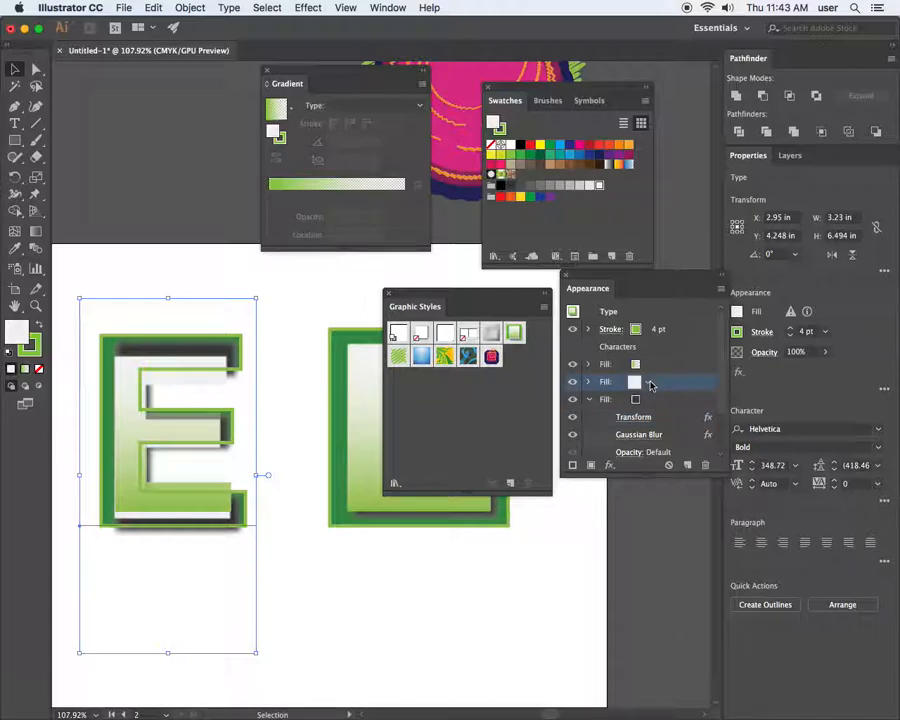
{"action": "left_click", "coordinate": [589, 382]}
{"action": "left_click", "coordinate": [633, 400]}
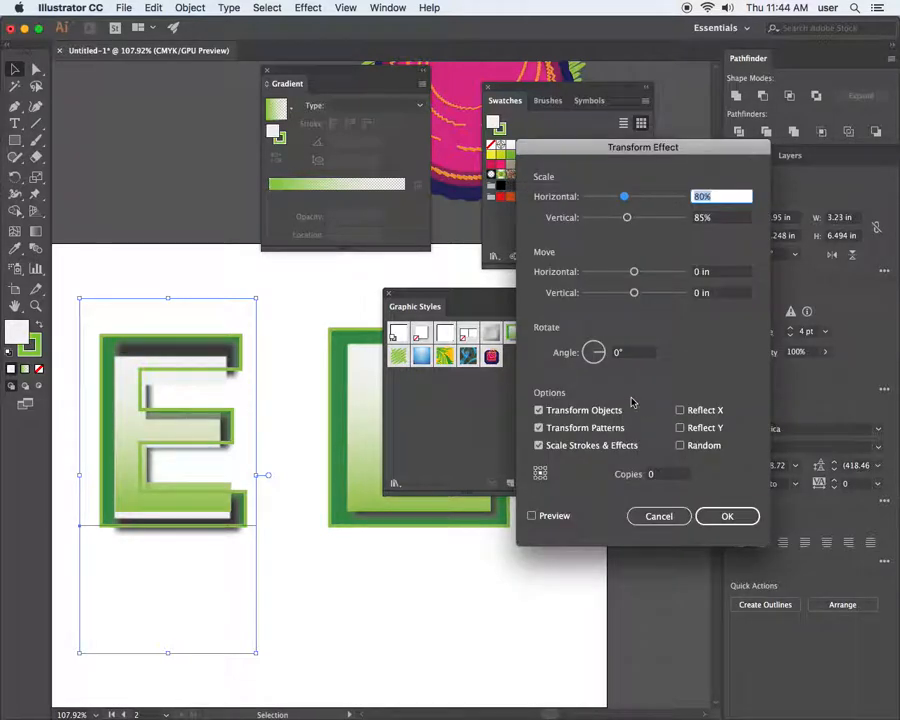
{"action": "left_click", "coordinate": [704, 220]}
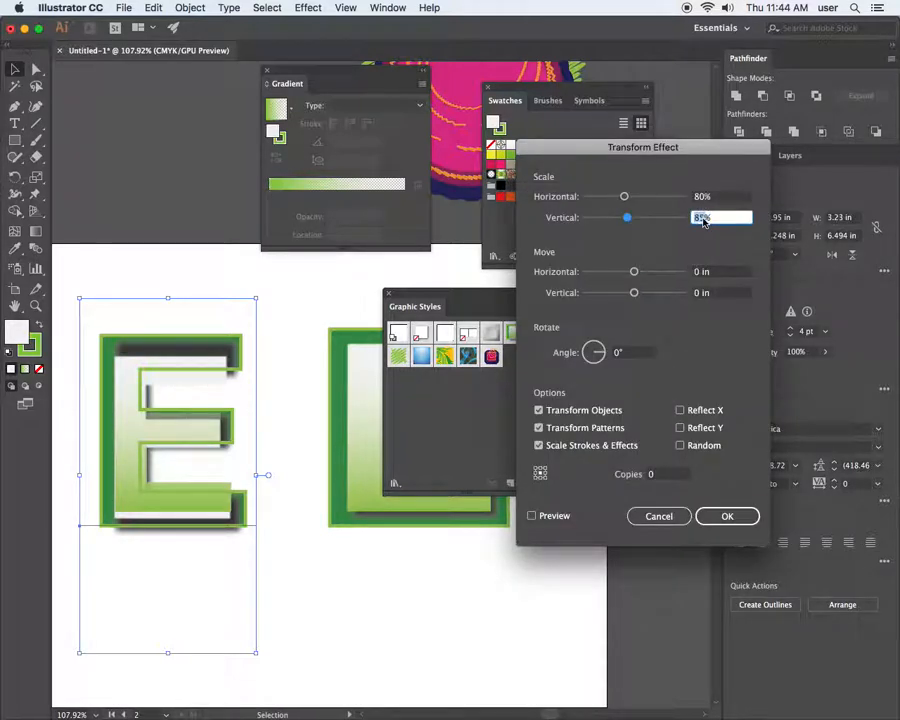
{"action": "type", "text": "99"}
{"action": "left_click", "coordinate": [701, 196]}
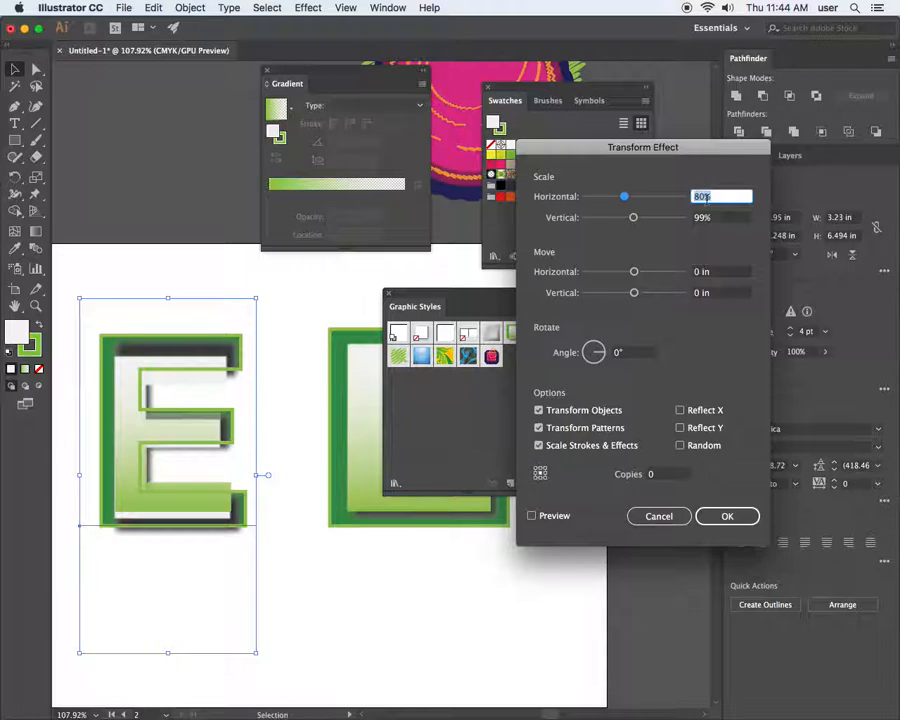
{"action": "type", "text": "98"}
{"action": "left_click", "coordinate": [712, 218]}
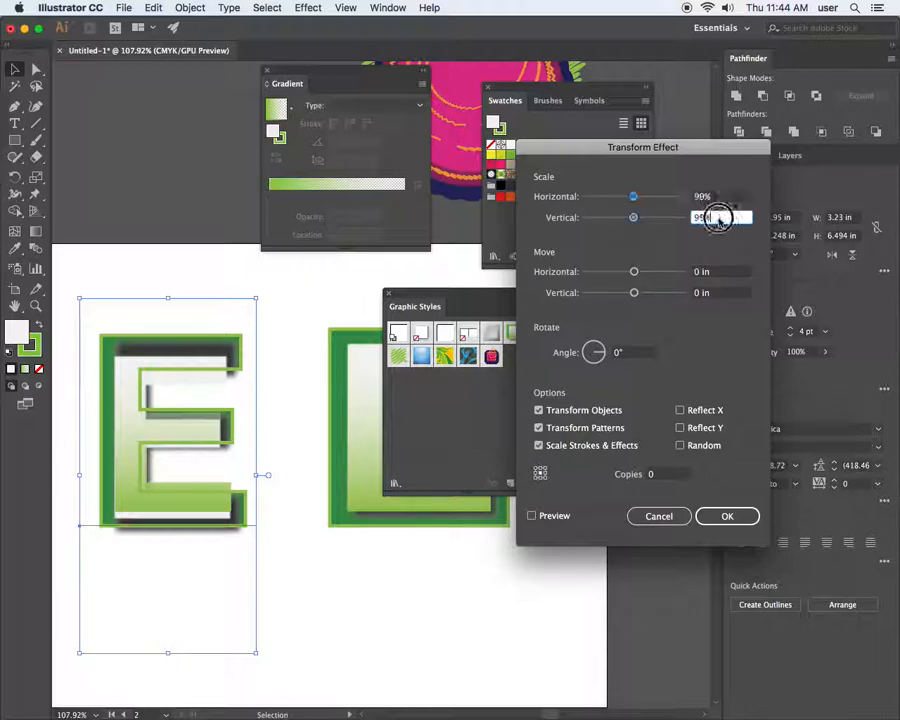
{"action": "left_click", "coordinate": [531, 516]}
{"action": "left_click", "coordinate": [531, 516]}
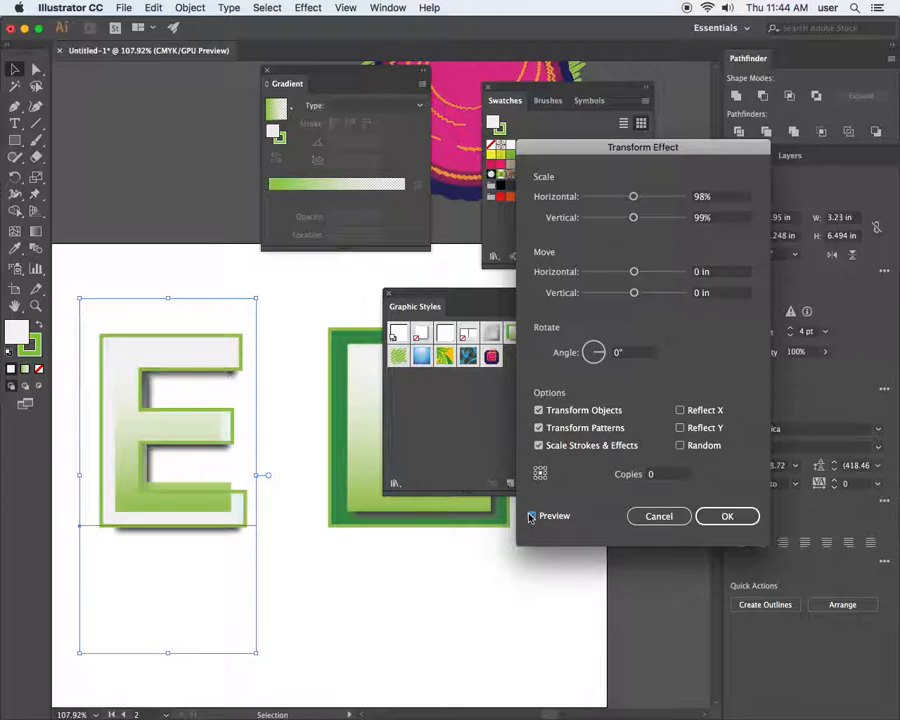
Set the white fill's horizontal scale to 81%
{"action": "left_click", "coordinate": [708, 197]}
{"action": "key", "text": "Down"}
{"action": "key", "text": "Down"}
{"action": "key", "text": "Down"}
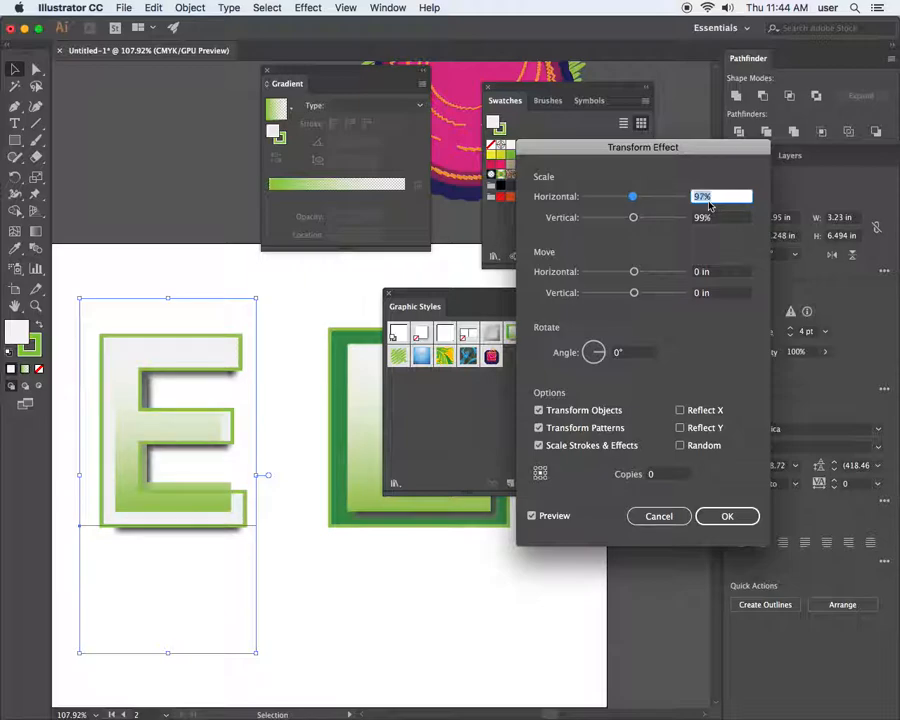
{"action": "key", "text": "Down"}
{"action": "key", "text": "Down"}
{"action": "key", "text": "Down"}
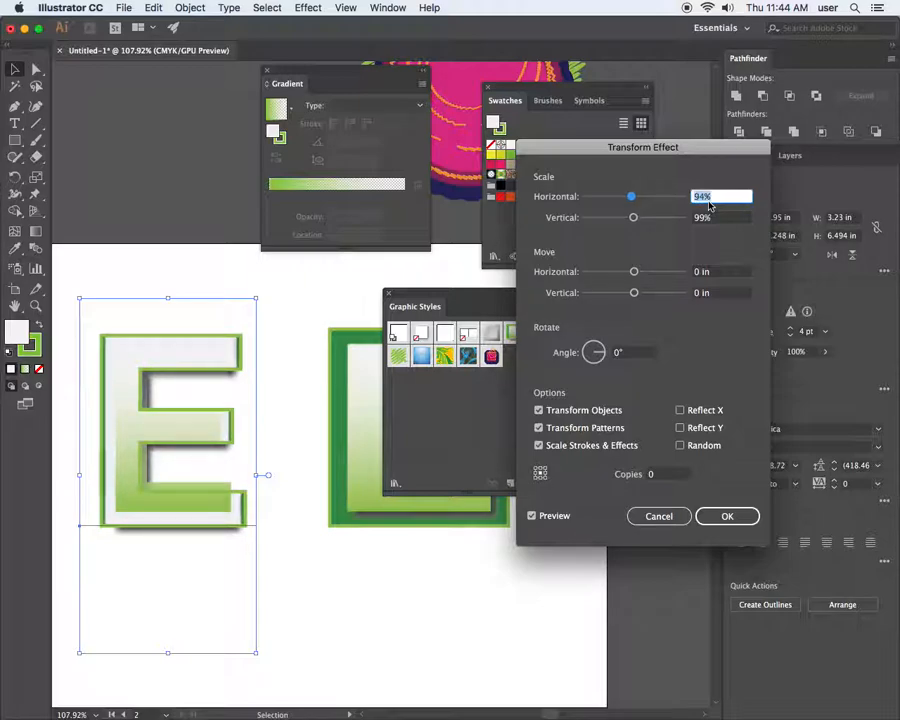
{"action": "key", "text": "Down"}
{"action": "key", "text": "Down"}
{"action": "key", "text": "Down"}
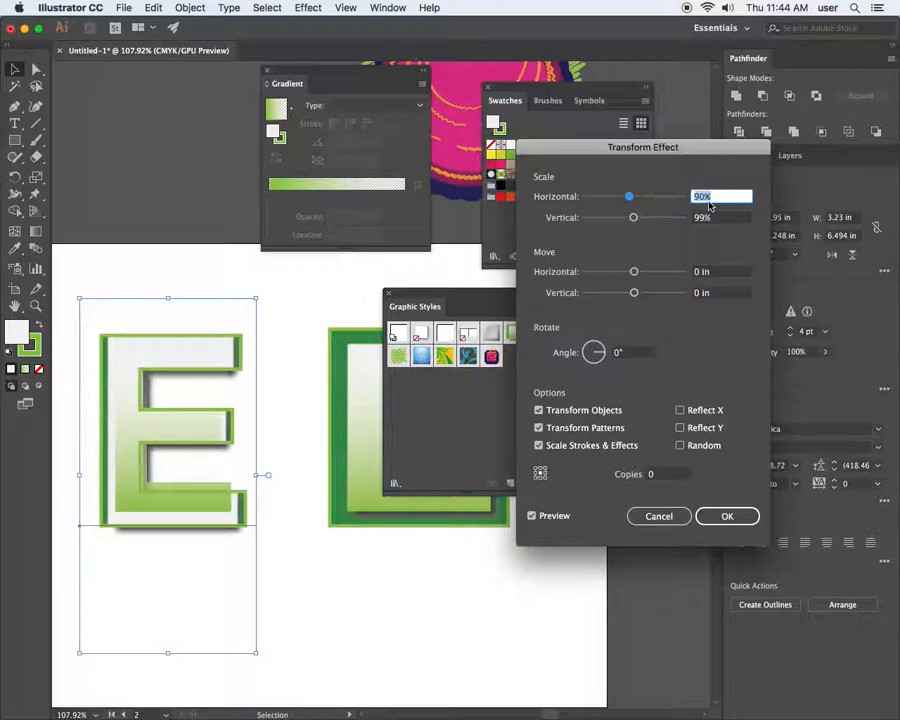
{"action": "key", "text": "Down"}
{"action": "key", "text": "Down"}
{"action": "key", "text": "Down"}
{"action": "key", "text": "Down"}
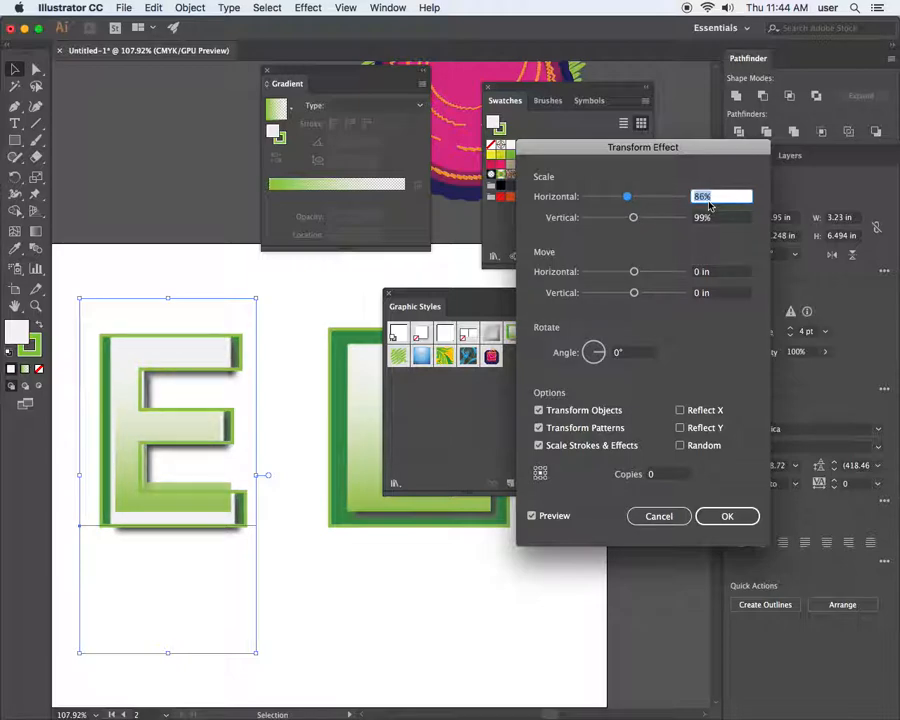
{"action": "key", "text": "Down"}
{"action": "key", "text": "Down"}
{"action": "key", "text": "Down"}
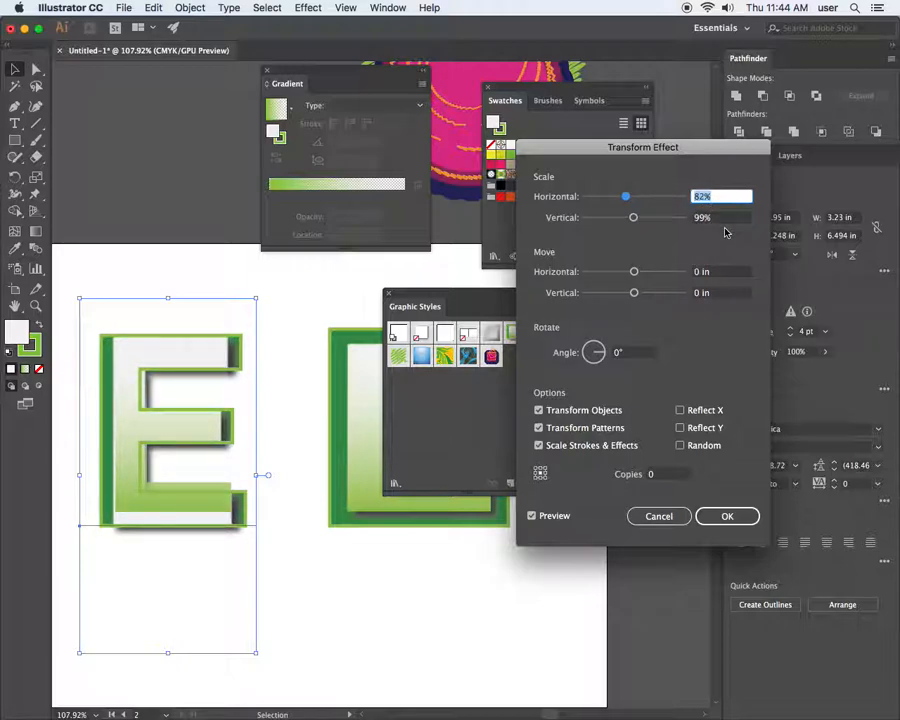
{"action": "key", "text": "Down"}
{"action": "key", "text": "Down"}
{"action": "key", "text": "Down"}
{"action": "key", "text": "Down"}
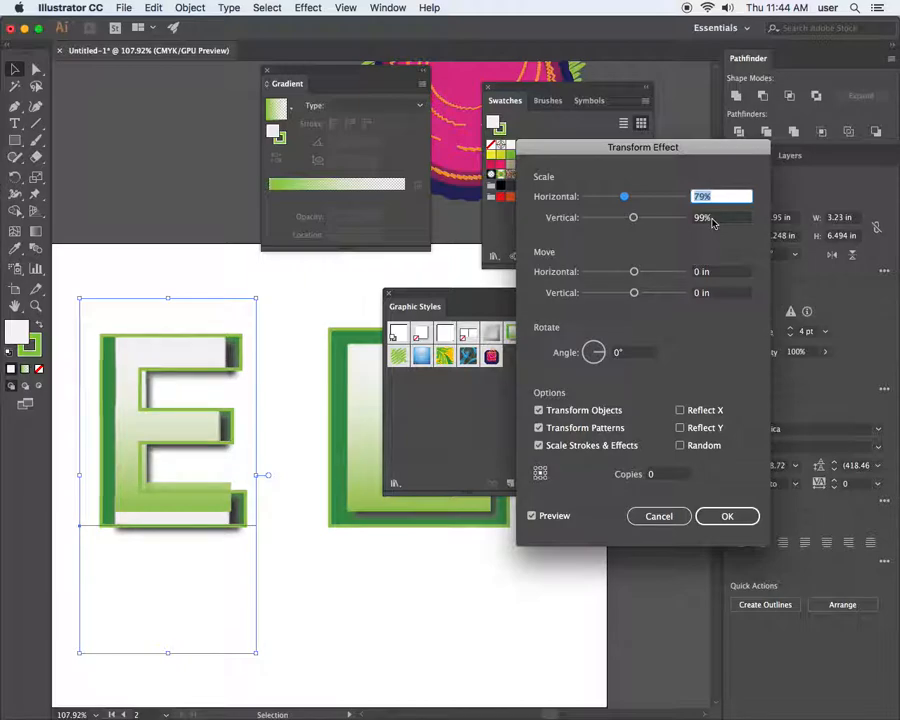
{"action": "key", "text": "Tab"}
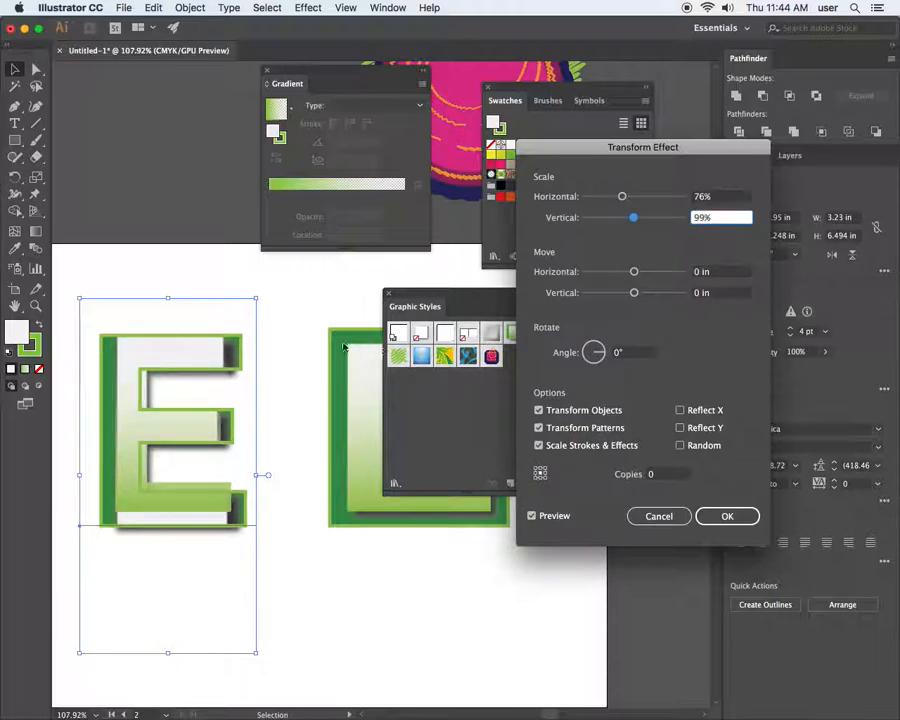
{"action": "left_click", "coordinate": [709, 198]}
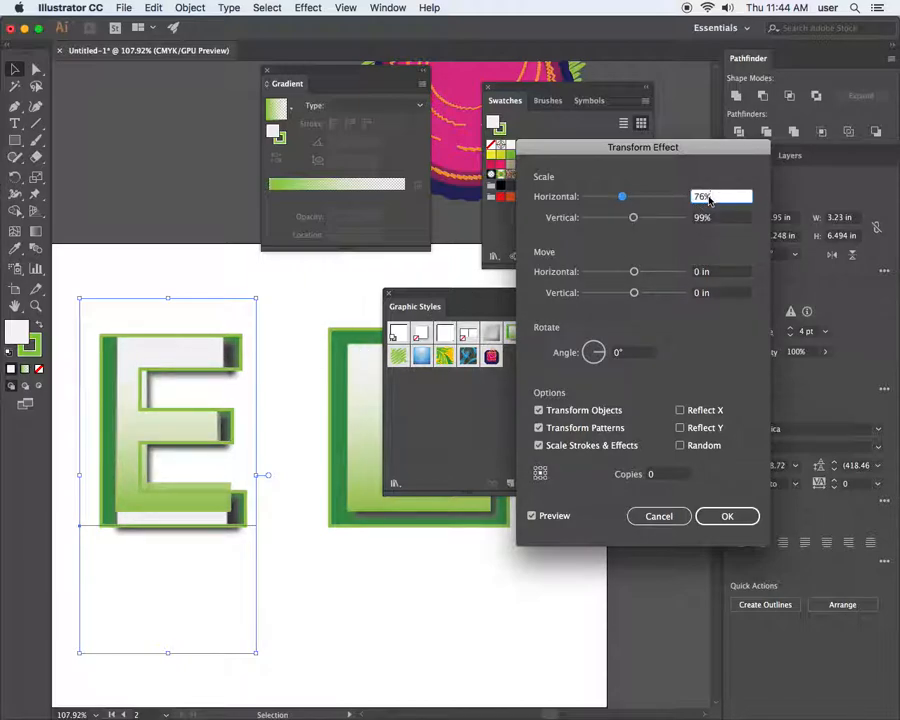
{"action": "key", "text": "Up"}
{"action": "key", "text": "Up"}
{"action": "key", "text": "Up"}
{"action": "key", "text": "Up"}
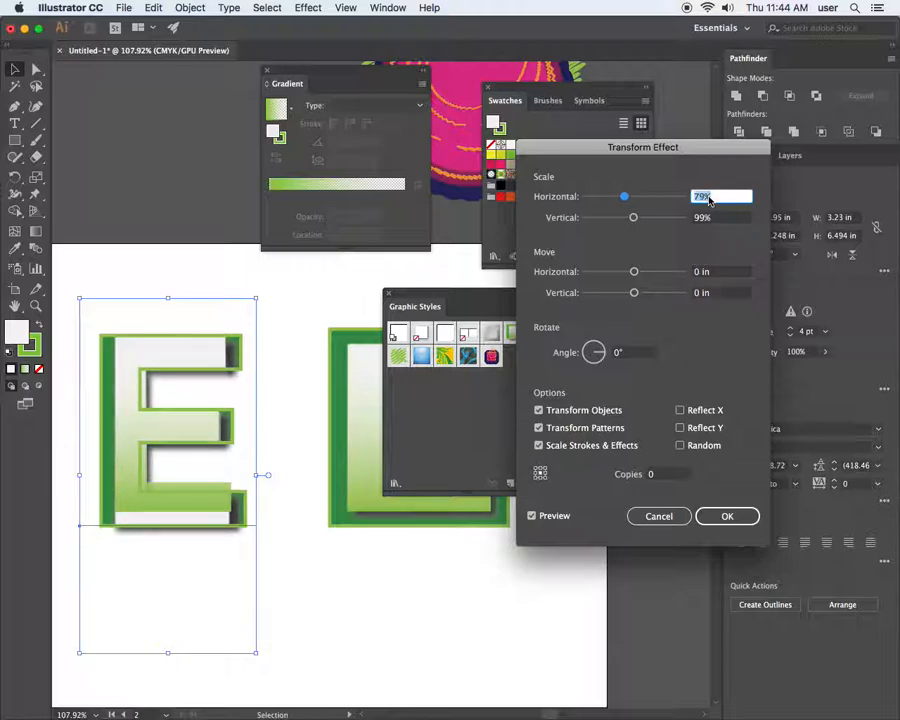
{"action": "key", "text": "Up"}
Set its vertical scale to 94% and apply the transform
{"action": "left_click", "coordinate": [717, 218]}
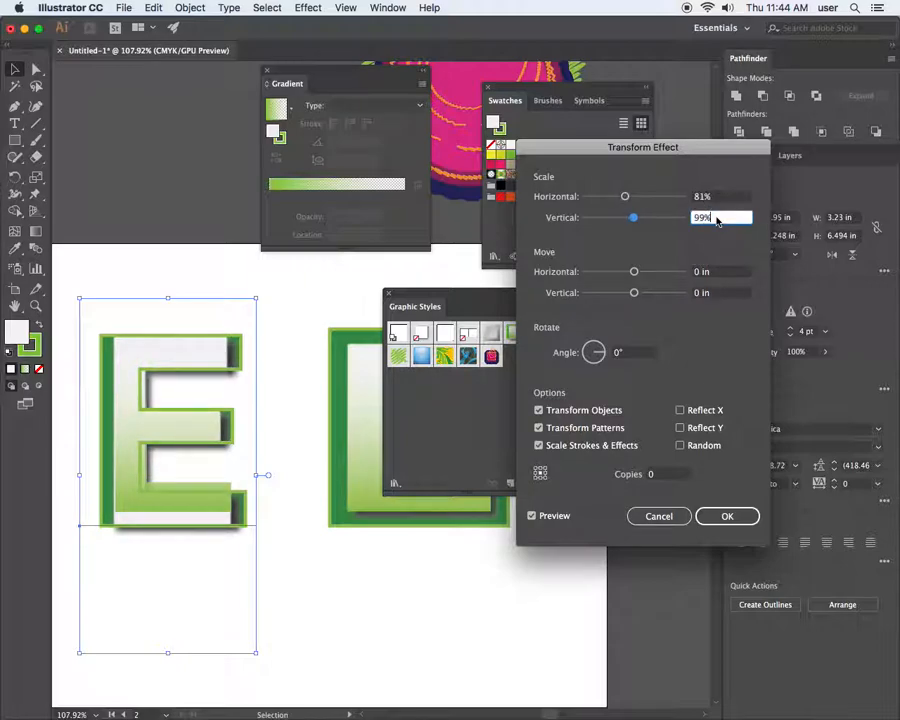
{"action": "key", "text": "Down"}
{"action": "key", "text": "Down"}
{"action": "key", "text": "Down"}
{"action": "key", "text": "Down"}
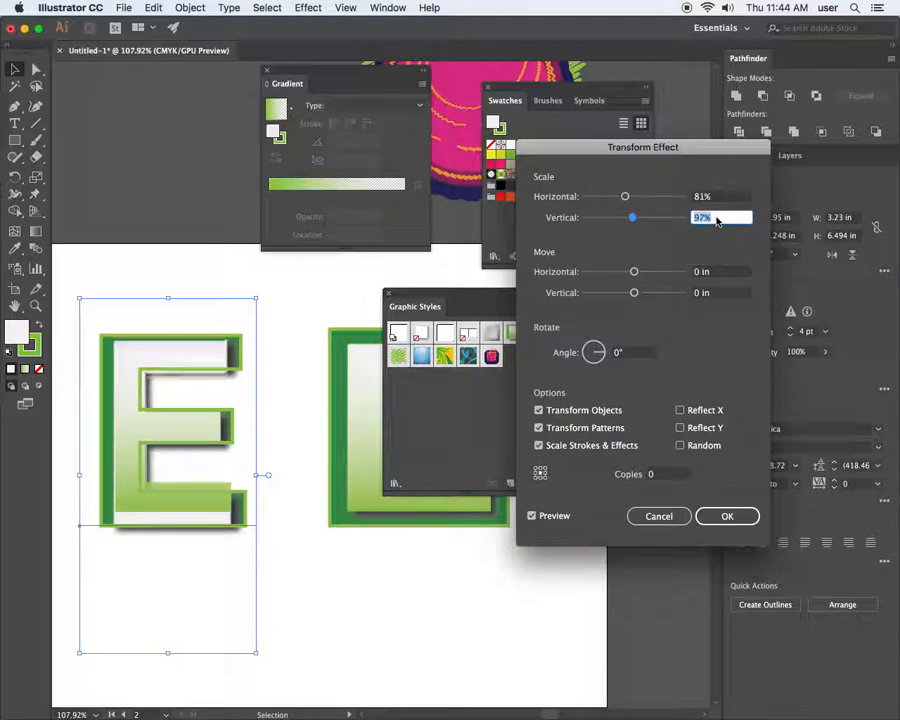
{"action": "key", "text": "Down"}
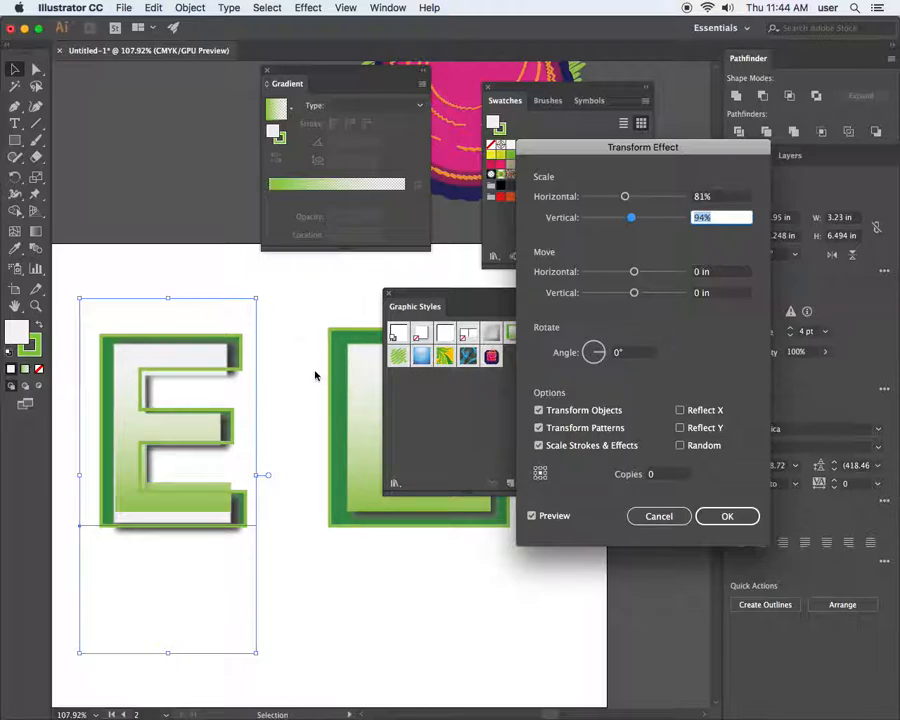
{"action": "left_click", "coordinate": [724, 514]}
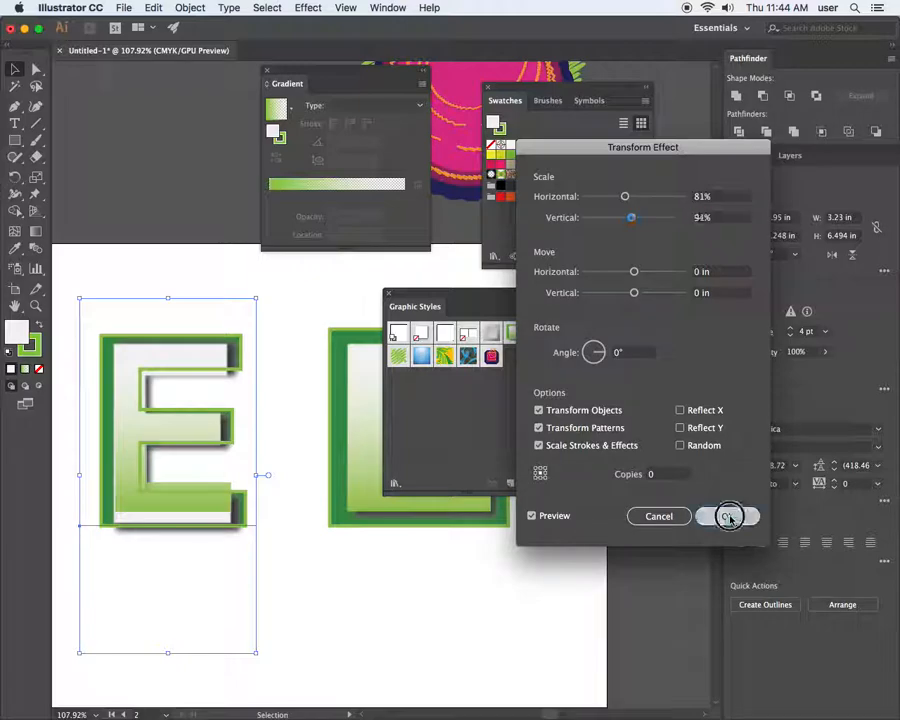
{"action": "left_click", "coordinate": [650, 366]}
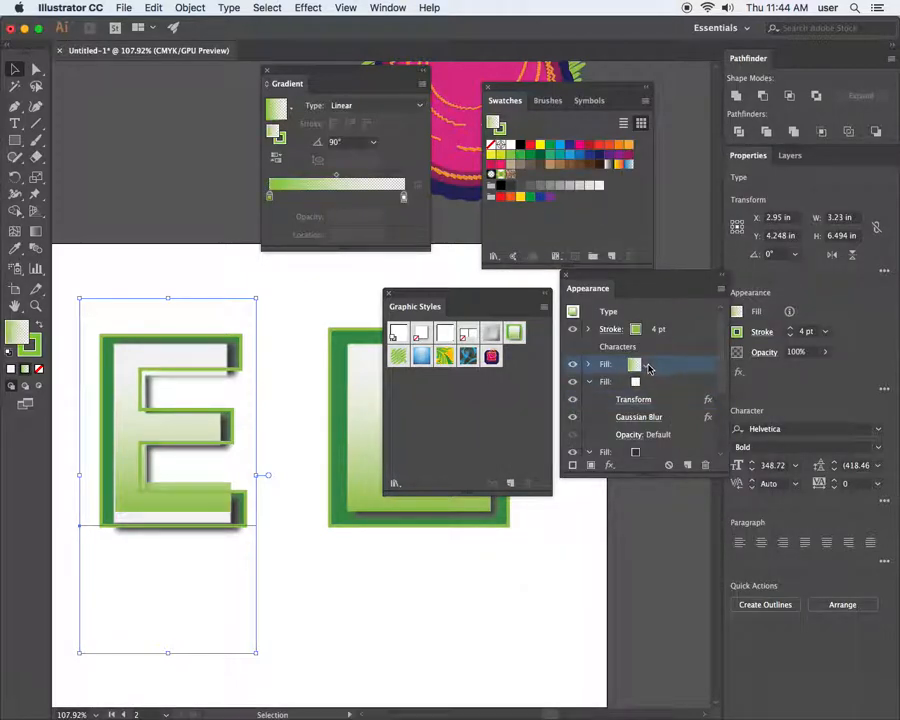
{"action": "left_click", "coordinate": [589, 364]}
{"action": "left_click", "coordinate": [638, 384]}
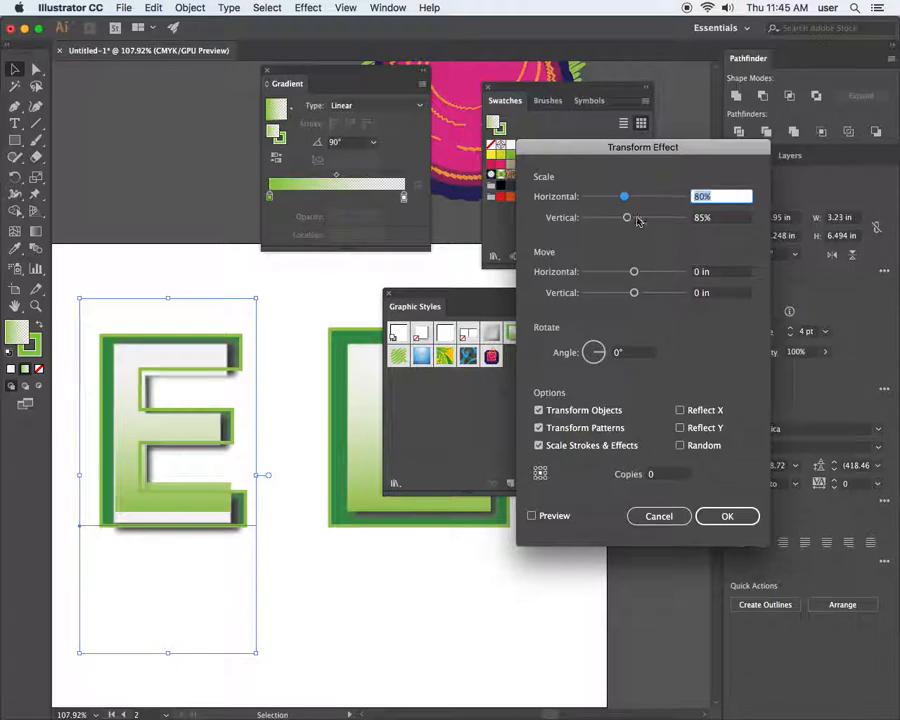
{"action": "left_click", "coordinate": [701, 197]}
{"action": "left_click", "coordinate": [703, 220]}
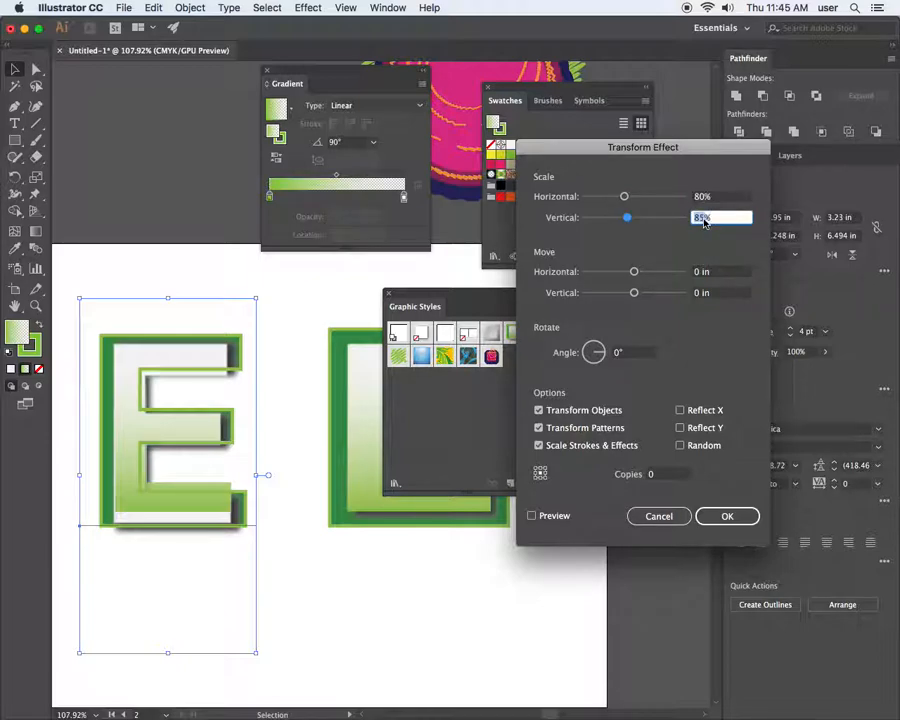
{"action": "key", "text": "Return"}
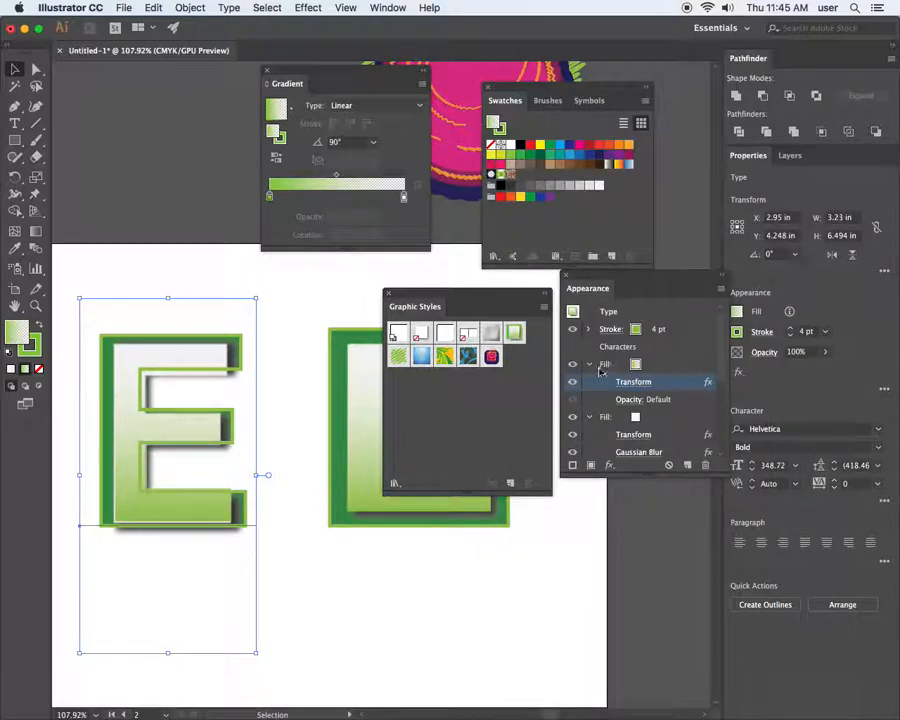
Move the Graphic Styles panel aside and shorten the right rectangle to about 2.59 in tall
{"action": "scroll", "coordinate": [589, 376], "scroll_direction": "down", "scroll_amount": 1}
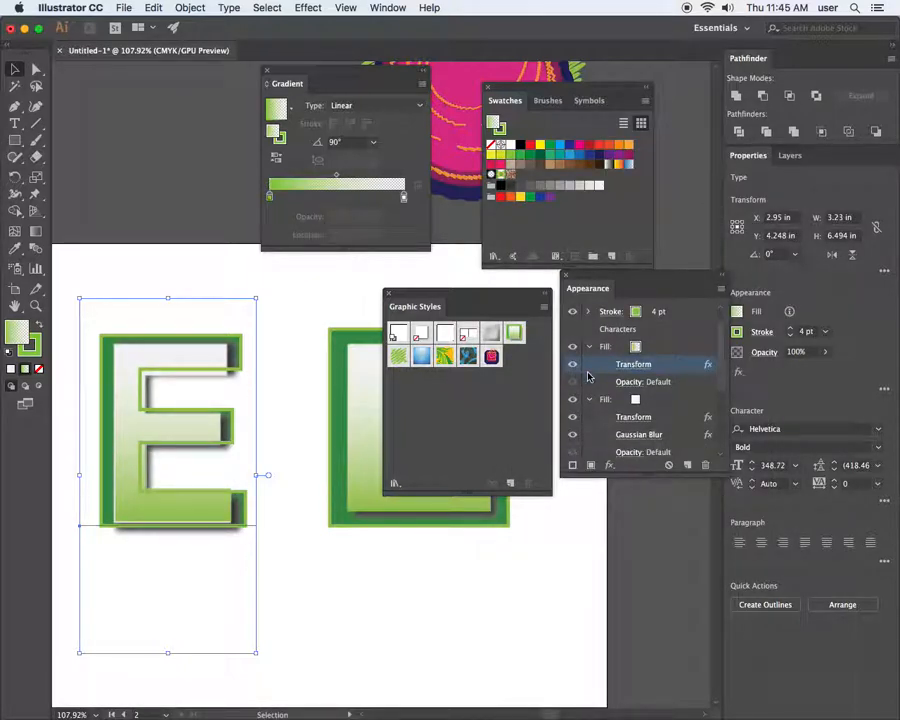
{"action": "left_click", "coordinate": [310, 372]}
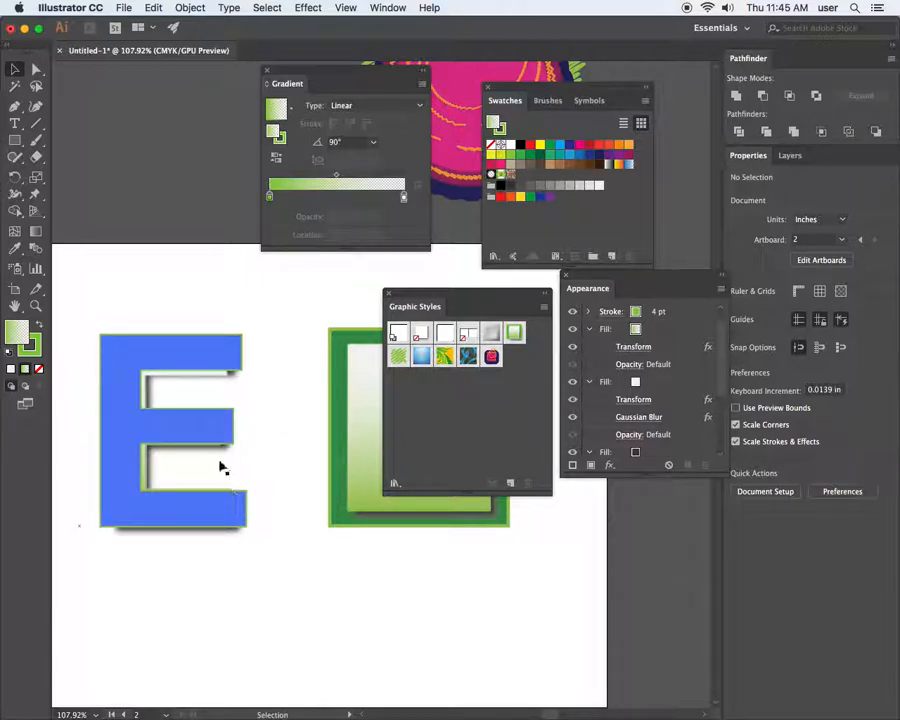
{"action": "left_click_drag", "start_coordinate": [455, 288], "coordinate": [588, 540]}
{"action": "left_click", "coordinate": [424, 454]}
{"action": "left_click_drag", "start_coordinate": [420, 526], "coordinate": [424, 456]}
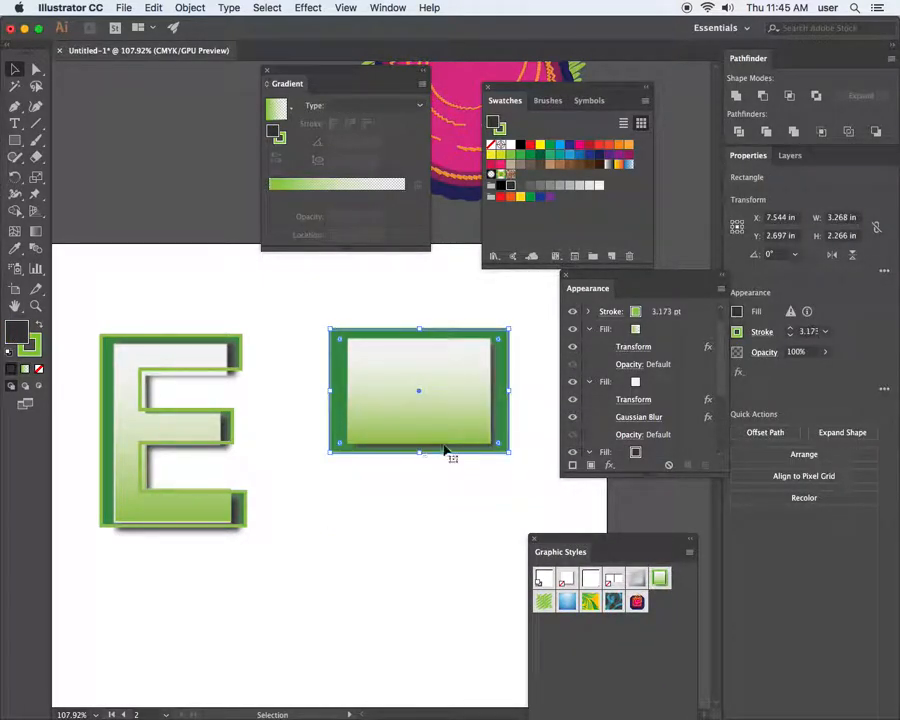
Narrow the rectangle to nearly square and draw a dark 2.532 in circle below it
{"action": "left_click_drag", "start_coordinate": [437, 392], "coordinate": [405, 421]}
{"action": "left_click_drag", "start_coordinate": [476, 419], "coordinate": [448, 418]}
{"action": "left_click_drag", "start_coordinate": [388, 417], "coordinate": [376, 358]}
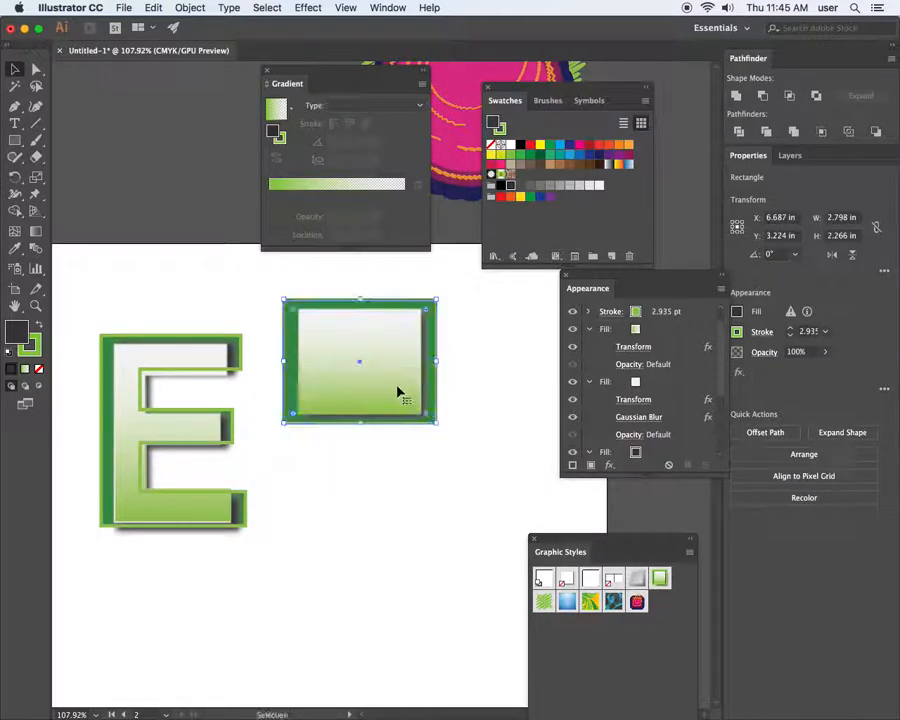
{"action": "left_click_drag", "start_coordinate": [436, 362], "coordinate": [426, 362]}
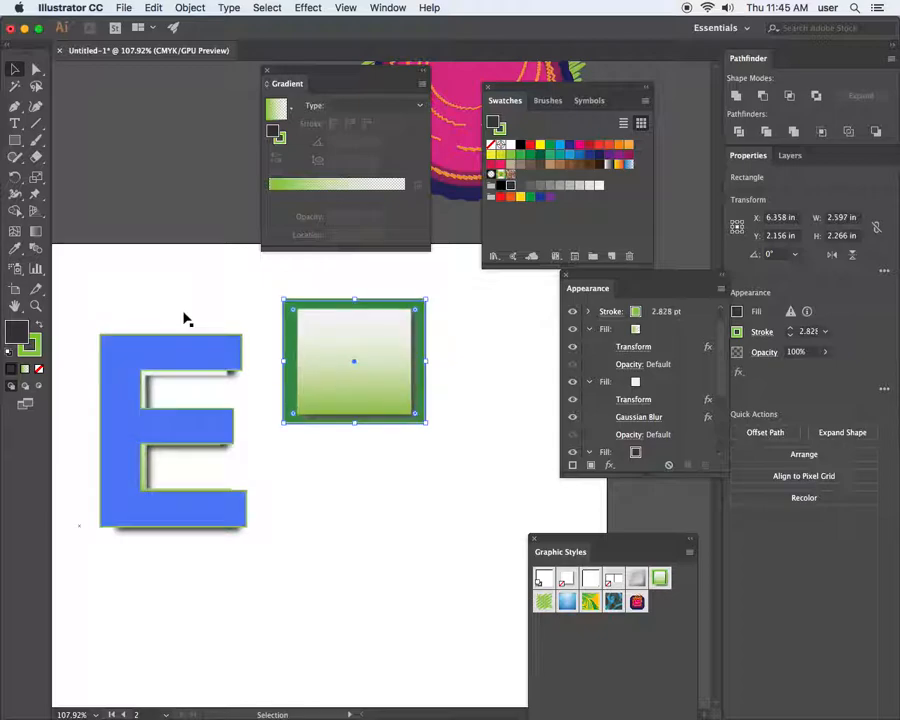
{"action": "left_click_drag", "start_coordinate": [14, 146], "coordinate": [62, 173]}
{"action": "mouse_move", "coordinate": [359, 499]}
{"action": "left_mouse_down"}
{"action": "mouse_move", "coordinate": [418, 577]}
{"action": "mouse_move", "coordinate": [482, 603]}
{"action": "mouse_move", "coordinate": [499, 637]}
{"action": "left_mouse_up"}
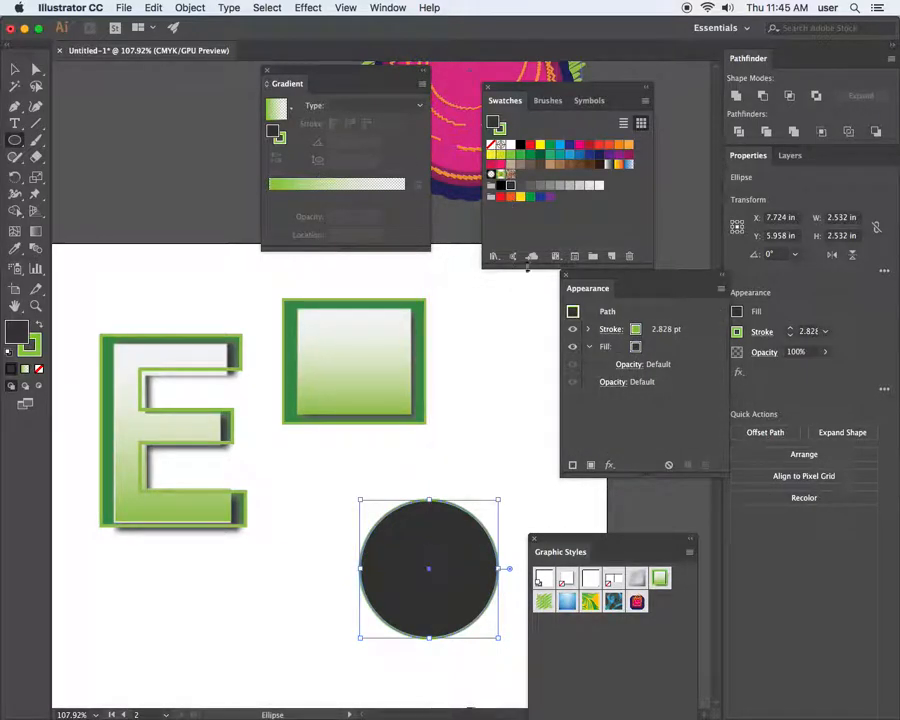
Apply Graphic Style 3 to the circle and move it up-left to overlap the square's lower part
{"action": "left_click", "coordinate": [660, 579]}
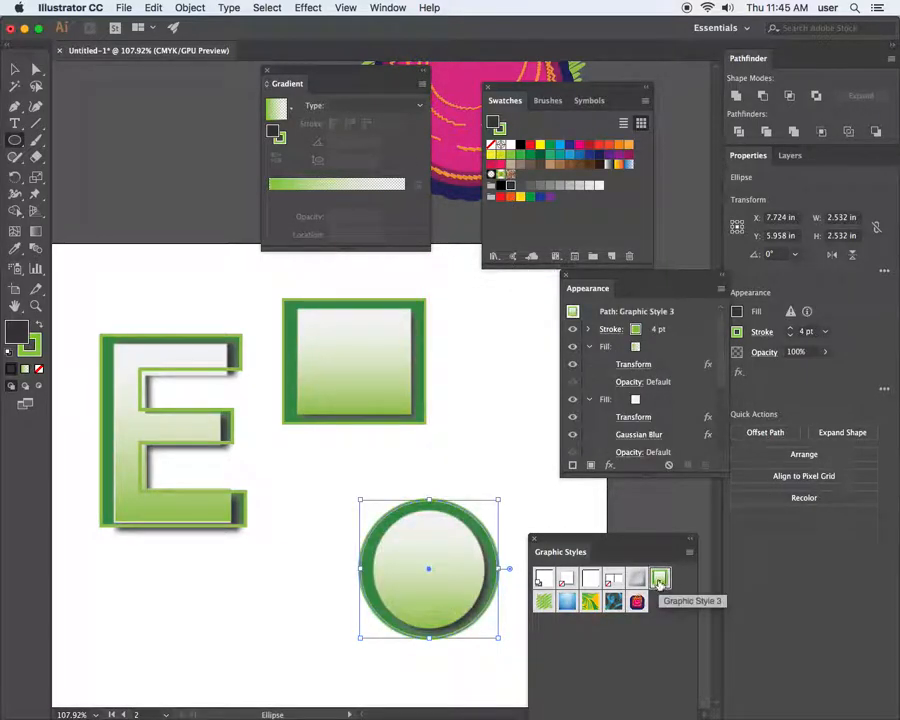
{"action": "key", "text": "v"}
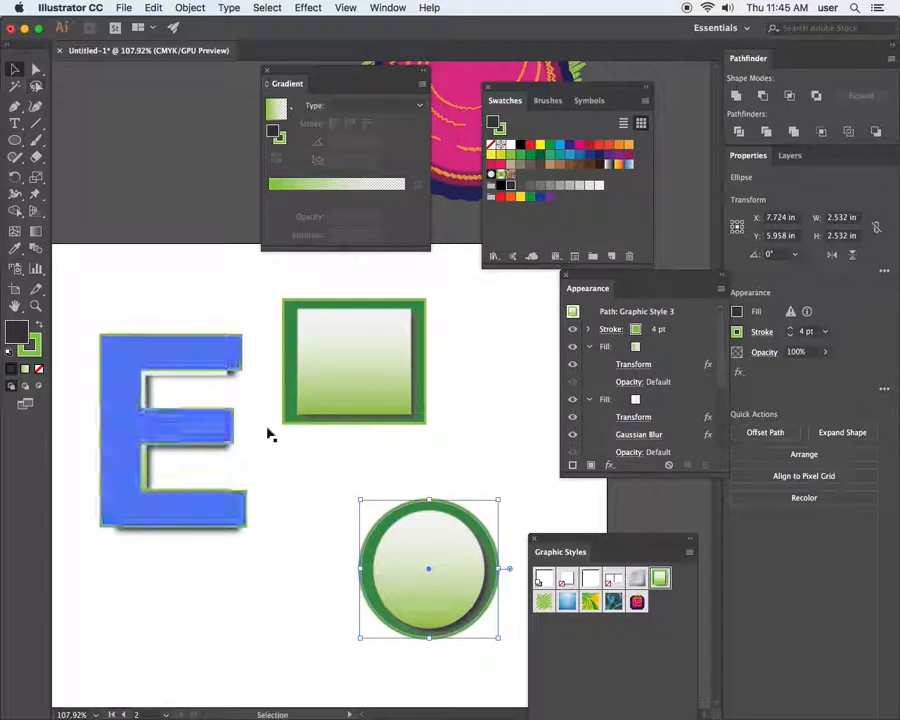
{"action": "left_click_drag", "start_coordinate": [445, 545], "coordinate": [393, 407]}
{"action": "left_click", "coordinate": [397, 552]}
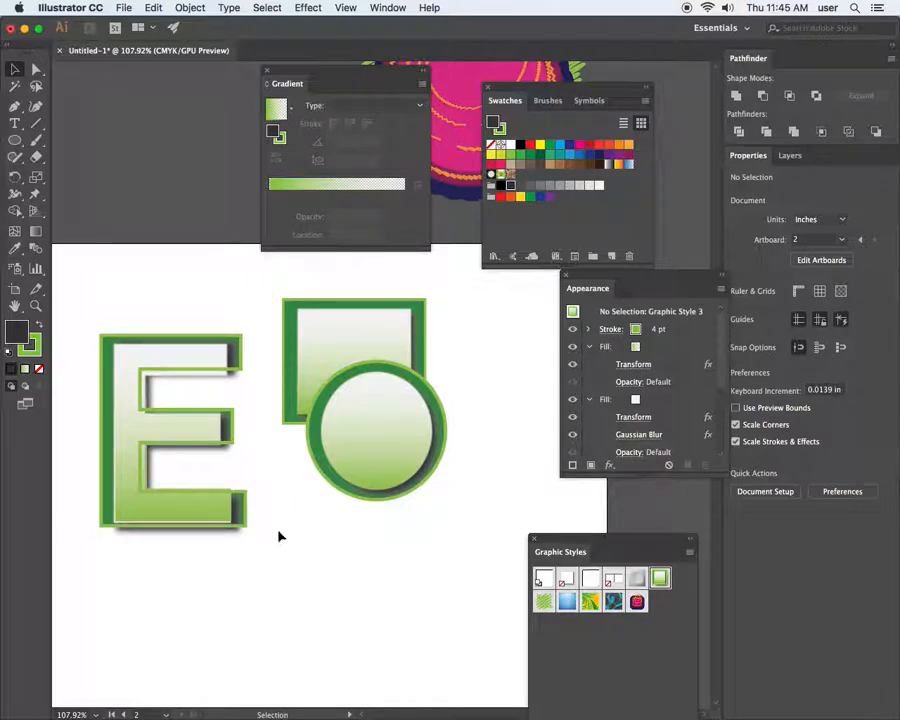
{"action": "left_click", "coordinate": [100, 485]}
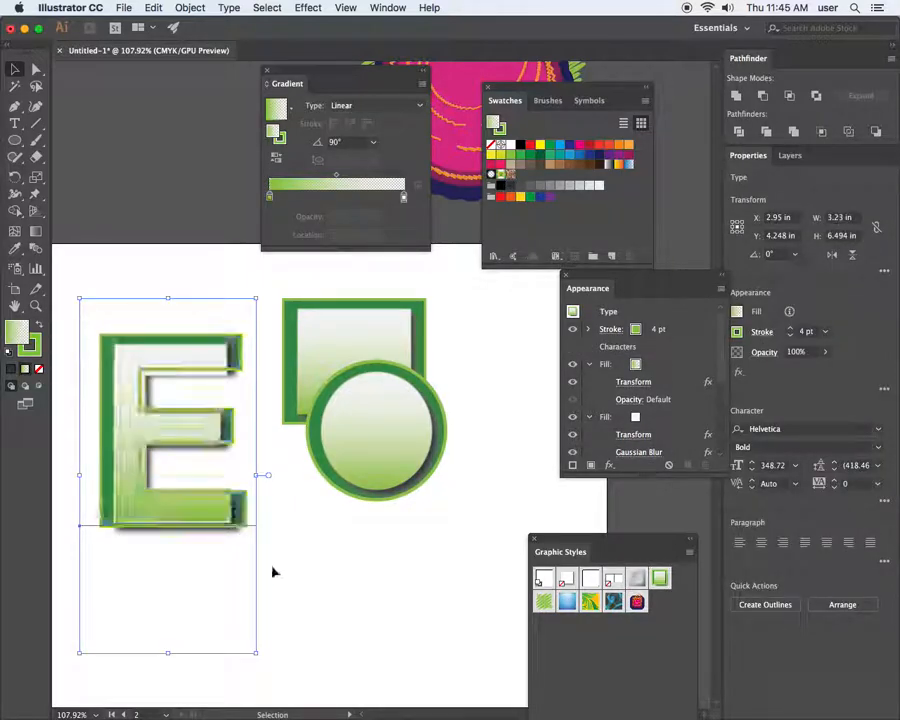
Retype the styled letter E as a T
{"action": "double_click", "coordinate": [224, 524]}
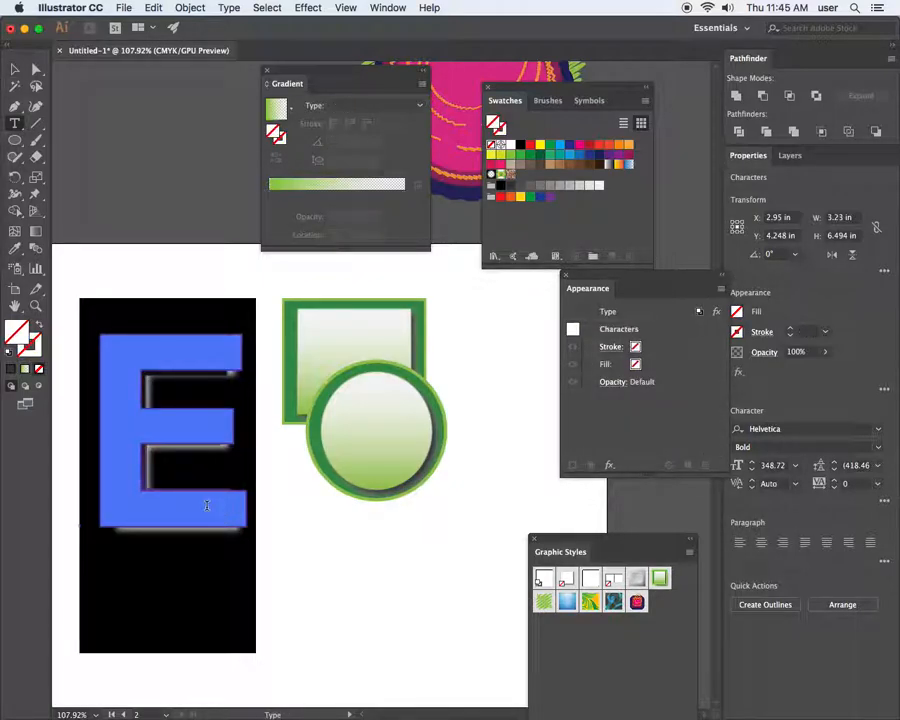
{"action": "type", "text": "T"}
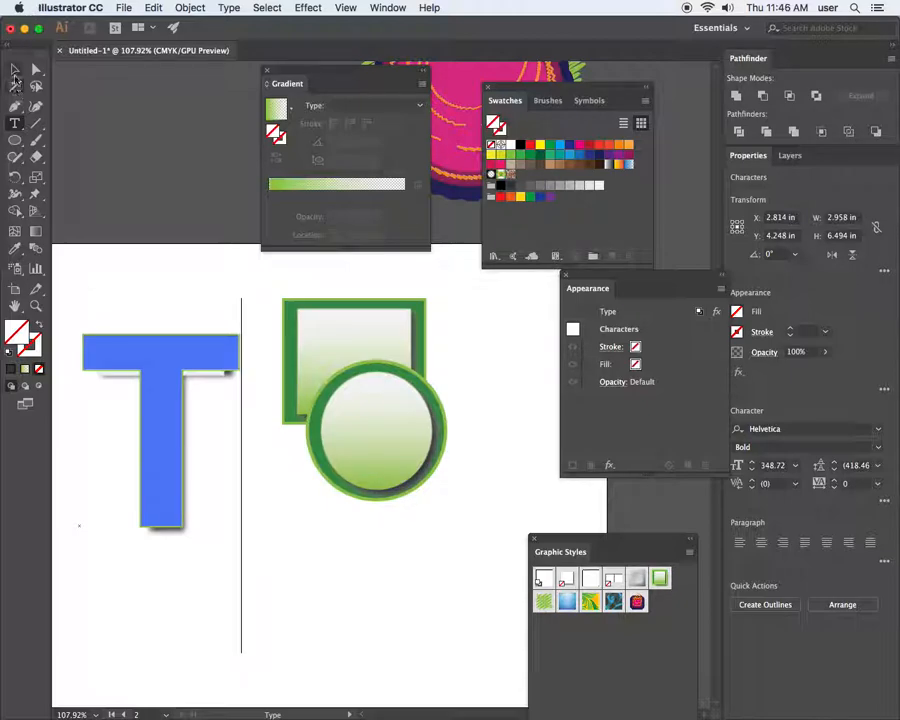
{"action": "left_click", "coordinate": [15, 69]}
{"action": "left_click", "coordinate": [126, 185]}
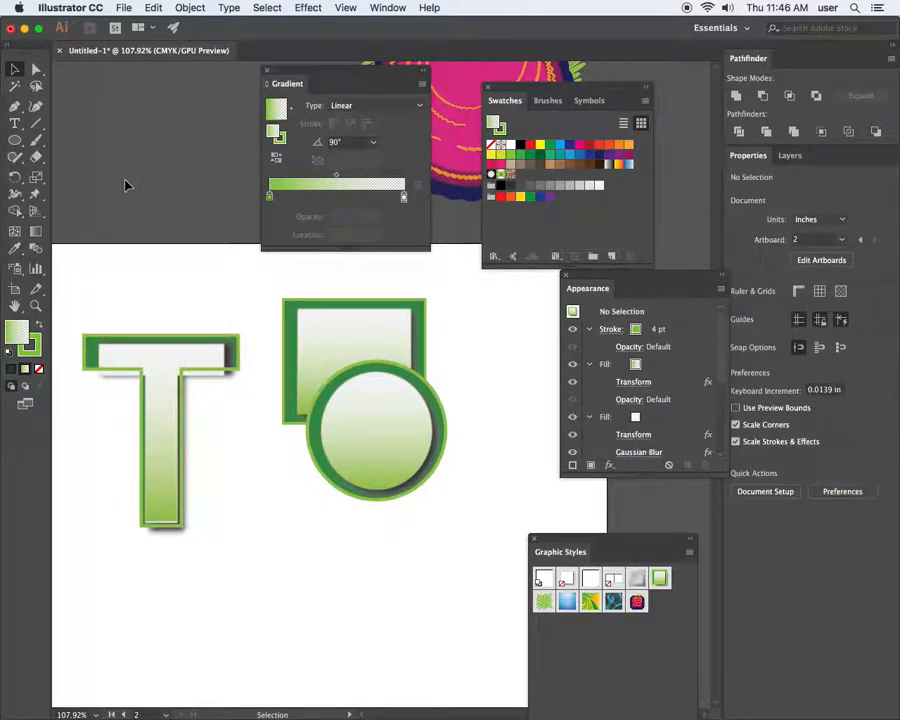
{"action": "left_click", "coordinate": [176, 338]}
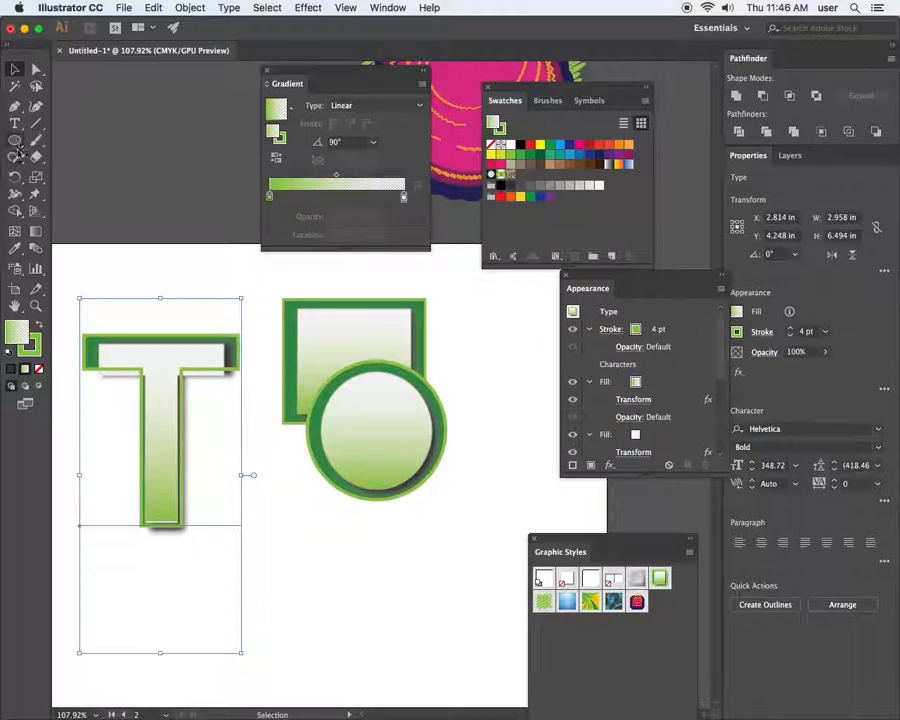
Replace the T with a Q that keeps the green graphic style
{"action": "double_click", "coordinate": [137, 373]}
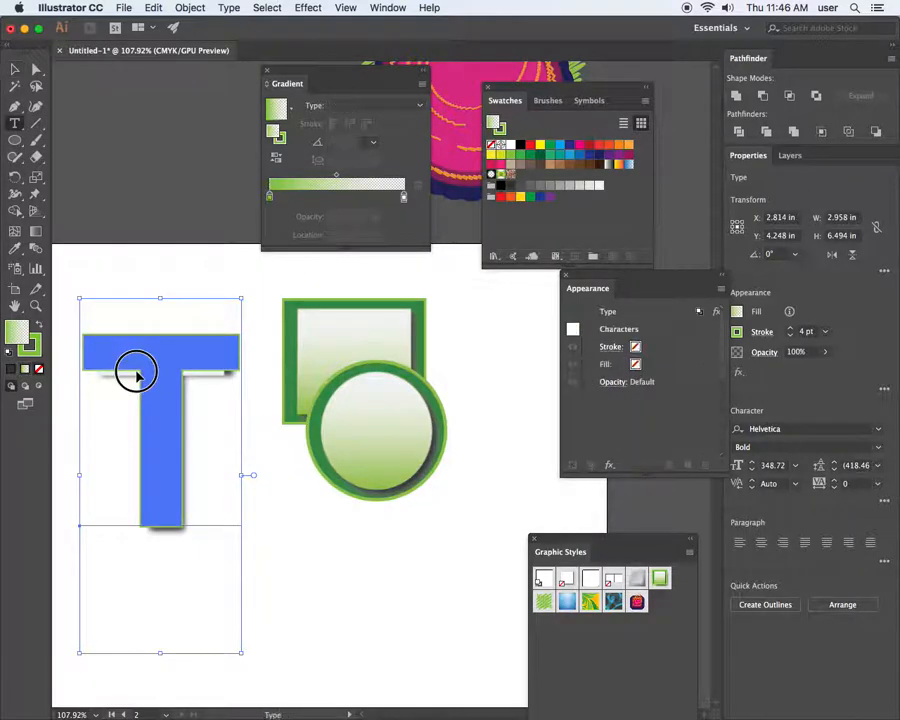
{"action": "key", "text": "super+a"}
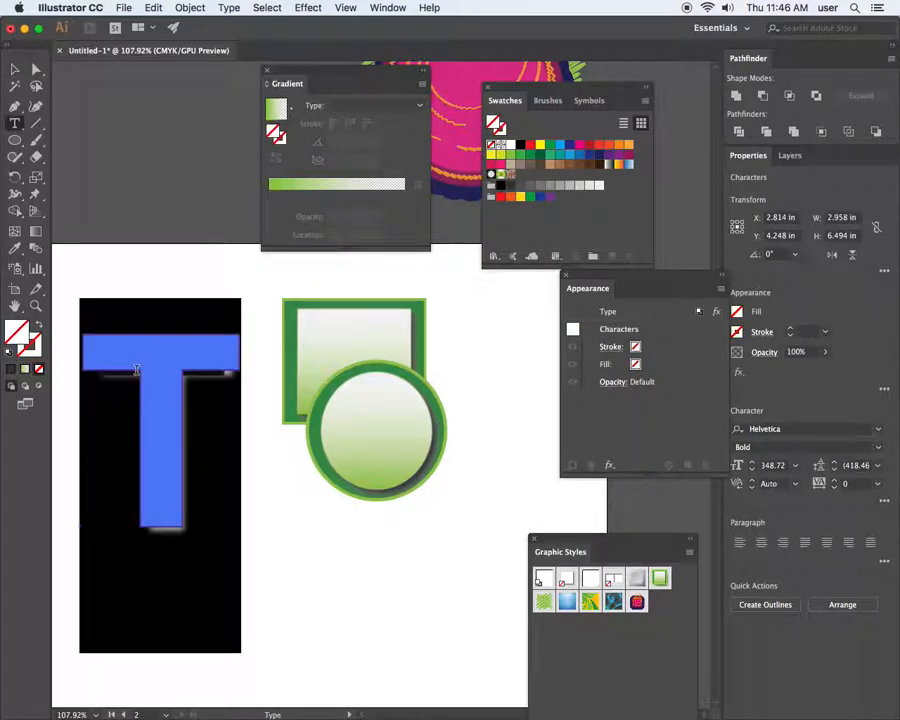
{"action": "type", "text": "Q"}
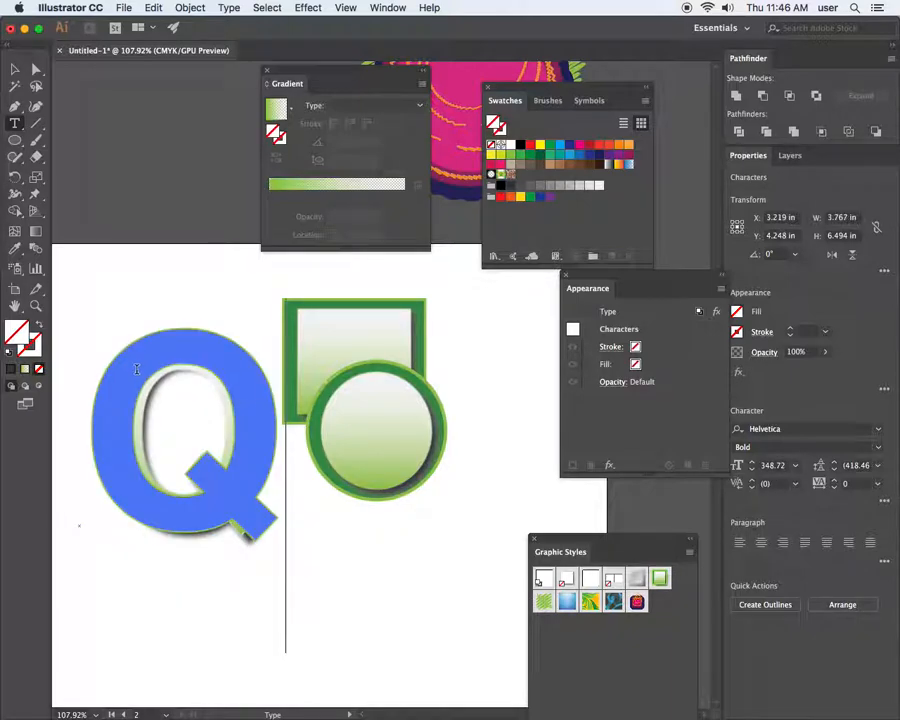
{"action": "left_click", "coordinate": [15, 69]}
{"action": "left_click", "coordinate": [124, 277]}
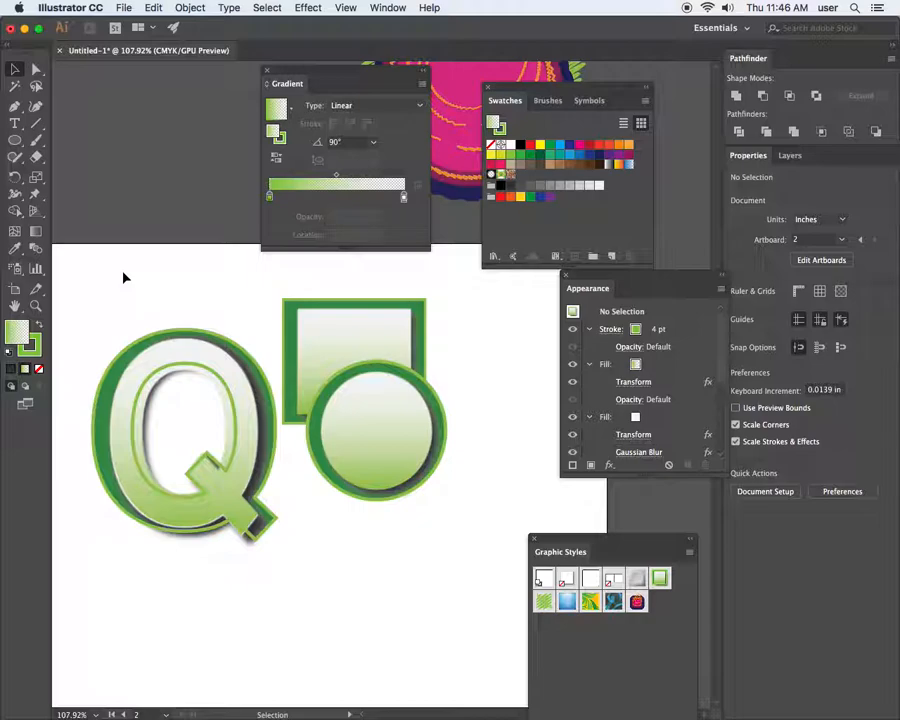
Zoom out and shift the Q slightly left and down beside the square and circle
{"action": "key", "text": "super+minus"}
{"action": "key", "text": "super+minus"}
{"action": "key", "text": "super+minus"}
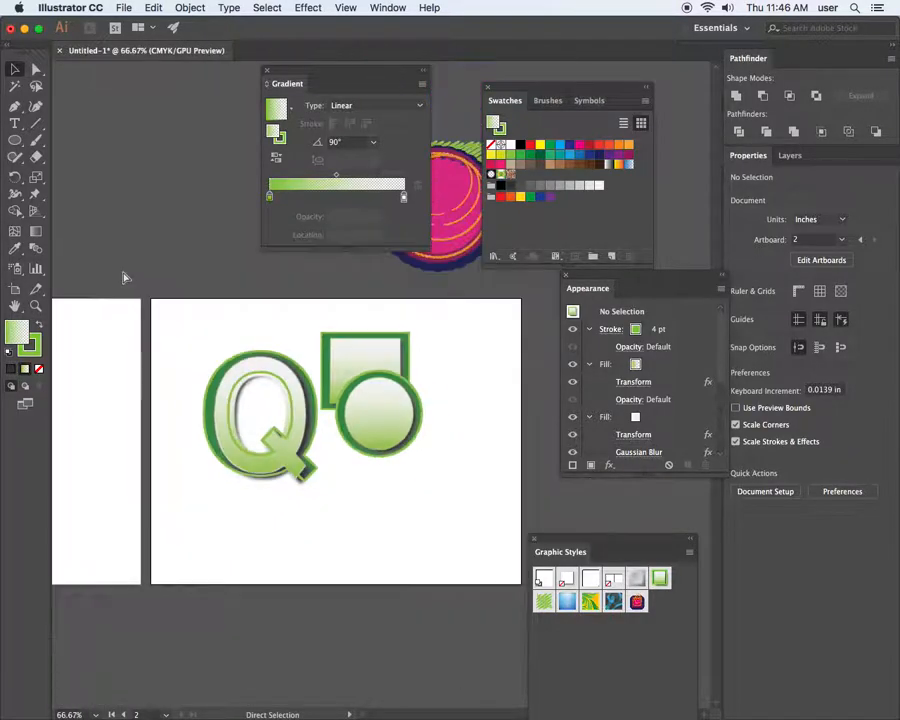
{"action": "scroll", "coordinate": [270, 416], "scroll_direction": "right", "scroll_amount": 3}
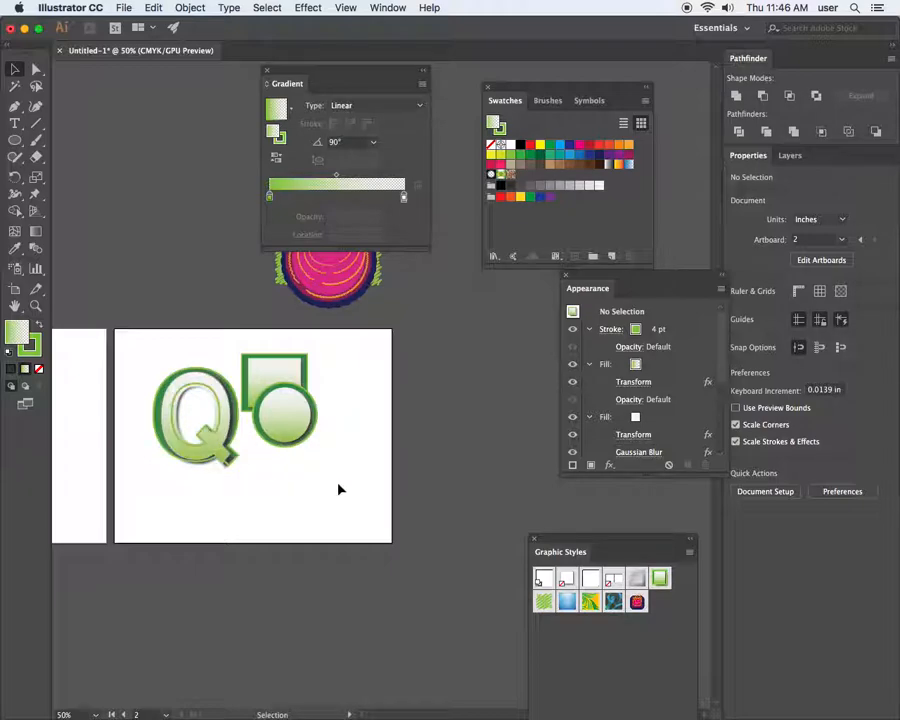
{"action": "left_click_drag", "start_coordinate": [215, 405], "coordinate": [190, 414]}
{"action": "left_click_drag", "start_coordinate": [295, 483], "coordinate": [295, 483]}
{"action": "left_click", "coordinate": [319, 473]}
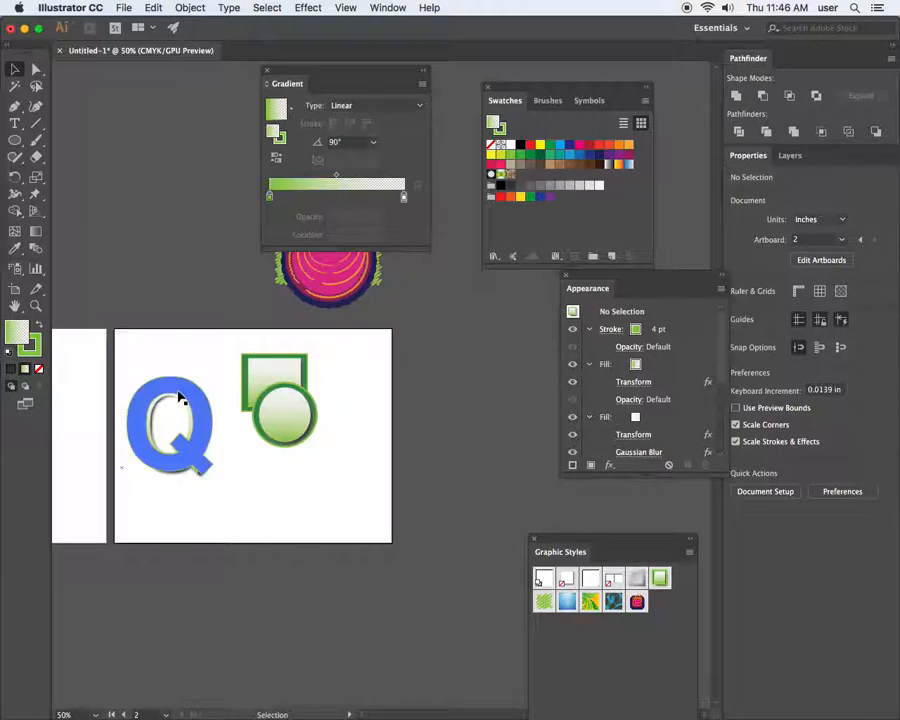
Select the Q and circle together, then bring the Chrome reference window in front
{"action": "left_click_drag", "start_coordinate": [149, 351], "coordinate": [300, 445]}
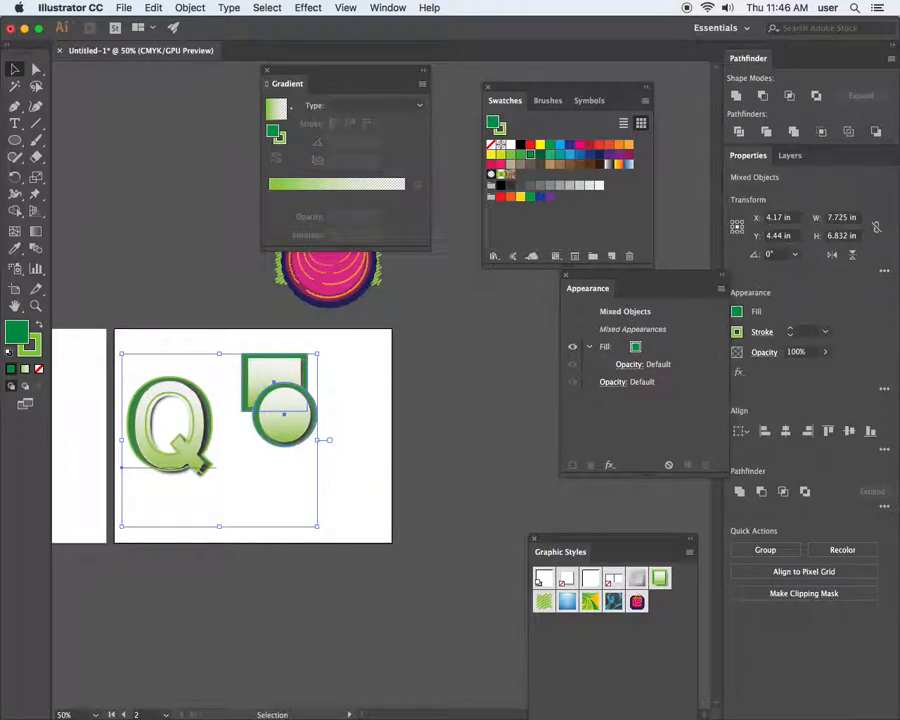
{"action": "key", "text": "super+Tab"}
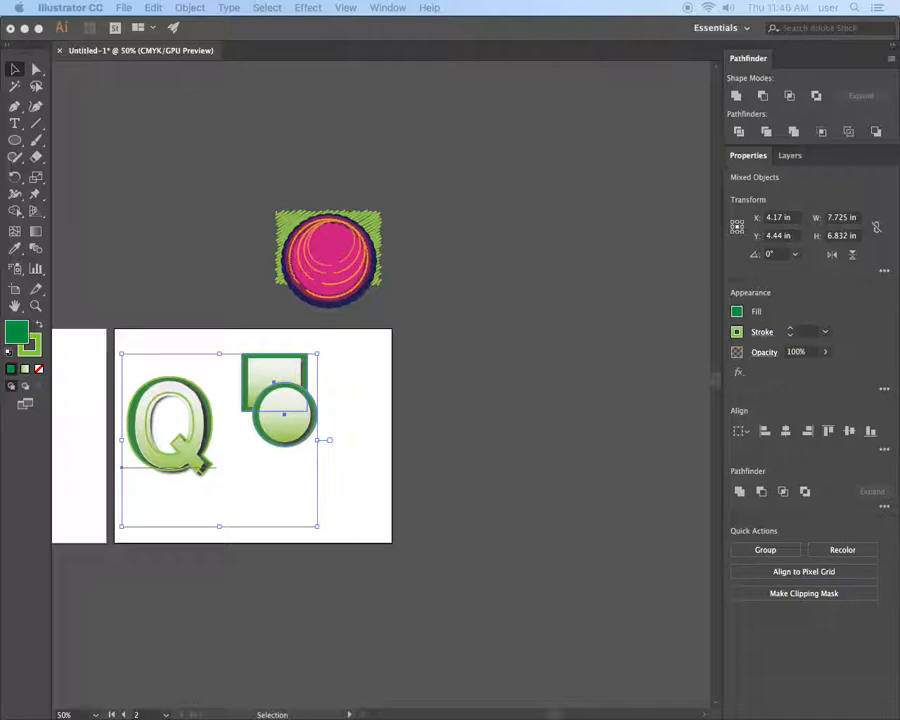
{"action": "left_click_drag", "start_coordinate": [498, 26], "coordinate": [383, 52]}
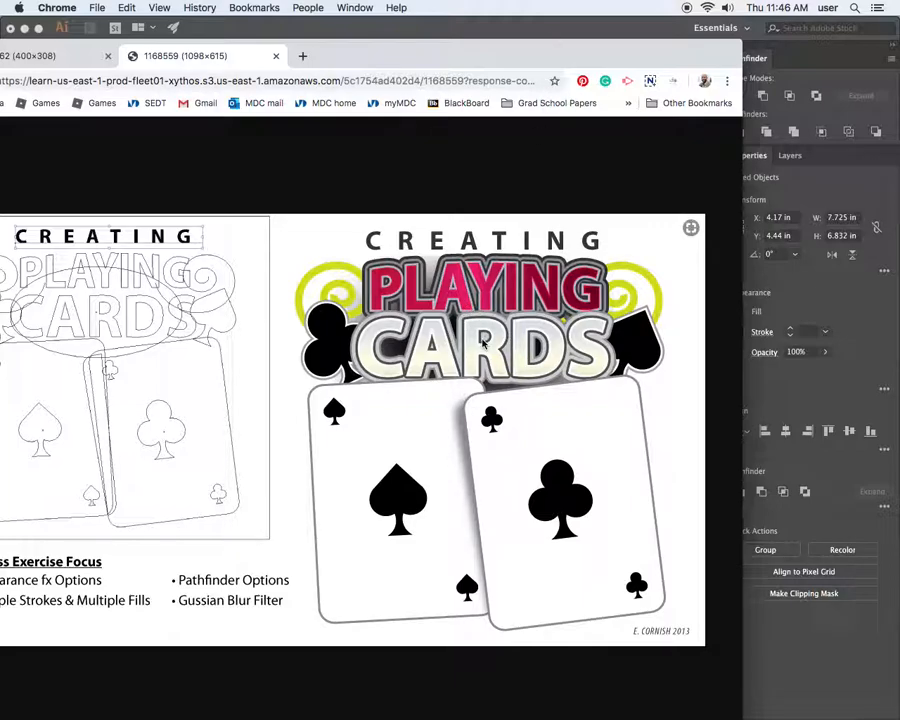
Zoom the reference page to 150% and scroll right to the finished spade and club cards
{"action": "key", "text": "super+equal"}
{"action": "key", "text": "super+equal"}
{"action": "key", "text": "super+equal"}
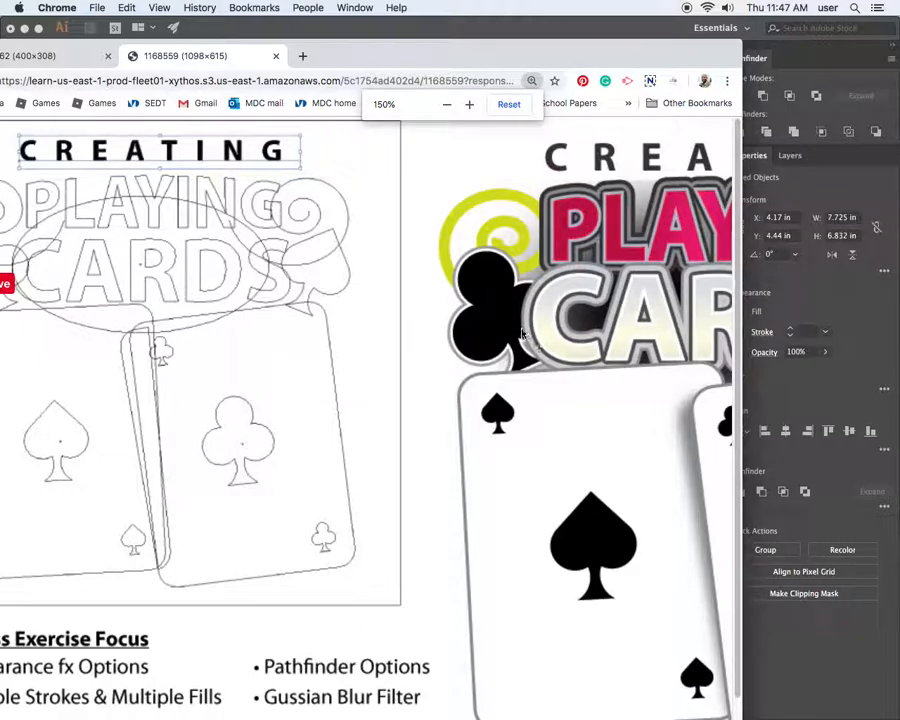
{"action": "scroll", "coordinate": [525, 568], "scroll_direction": "down", "scroll_amount": 1}
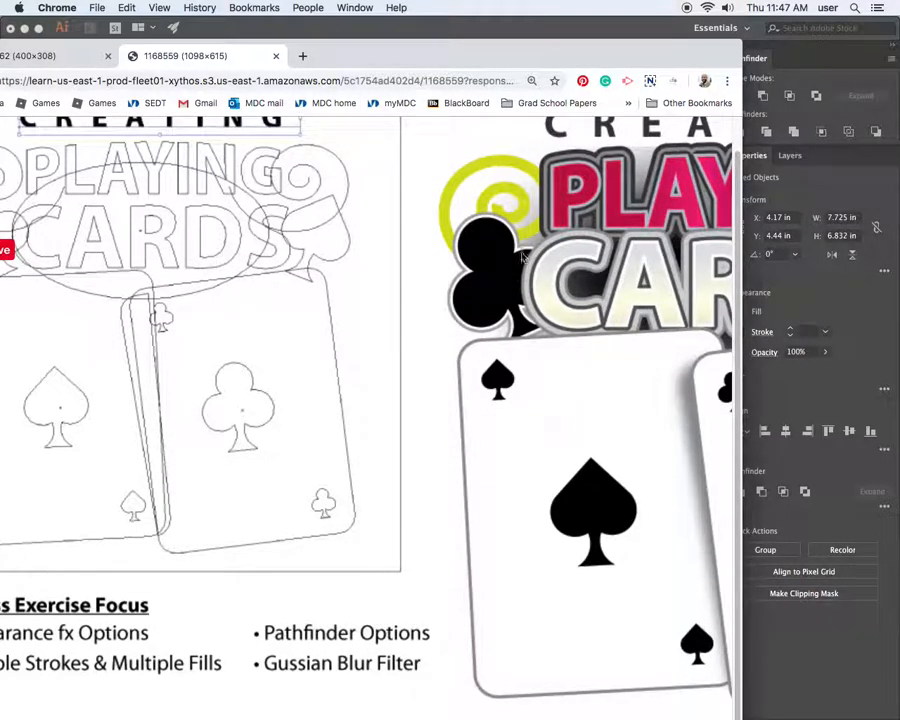
{"action": "left_click_drag", "start_coordinate": [478, 62], "coordinate": [488, 24]}
{"action": "left_click_drag", "start_coordinate": [430, 706], "coordinate": [681, 701]}
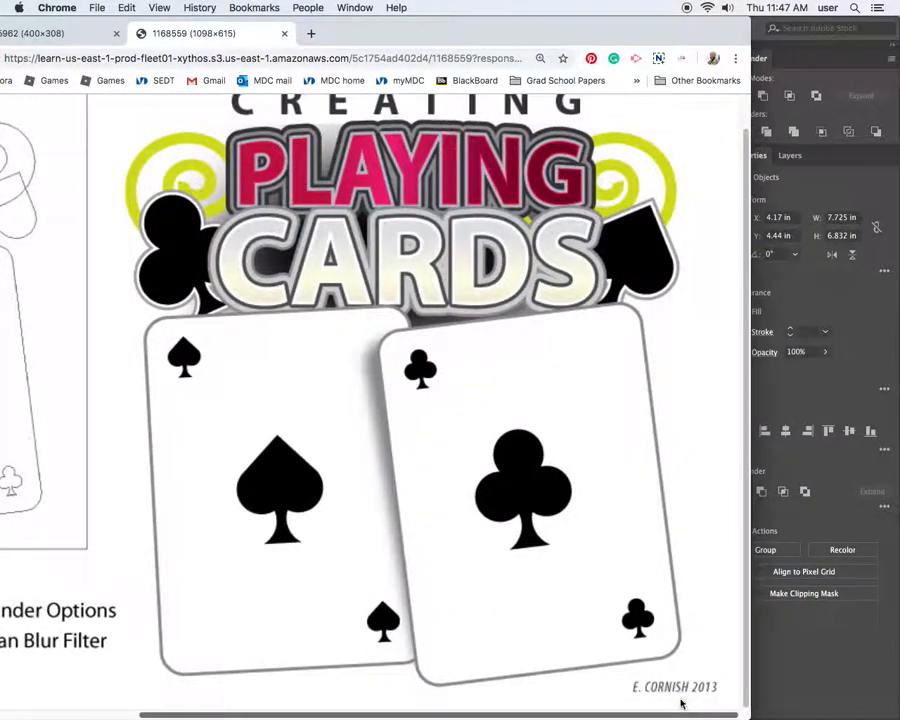
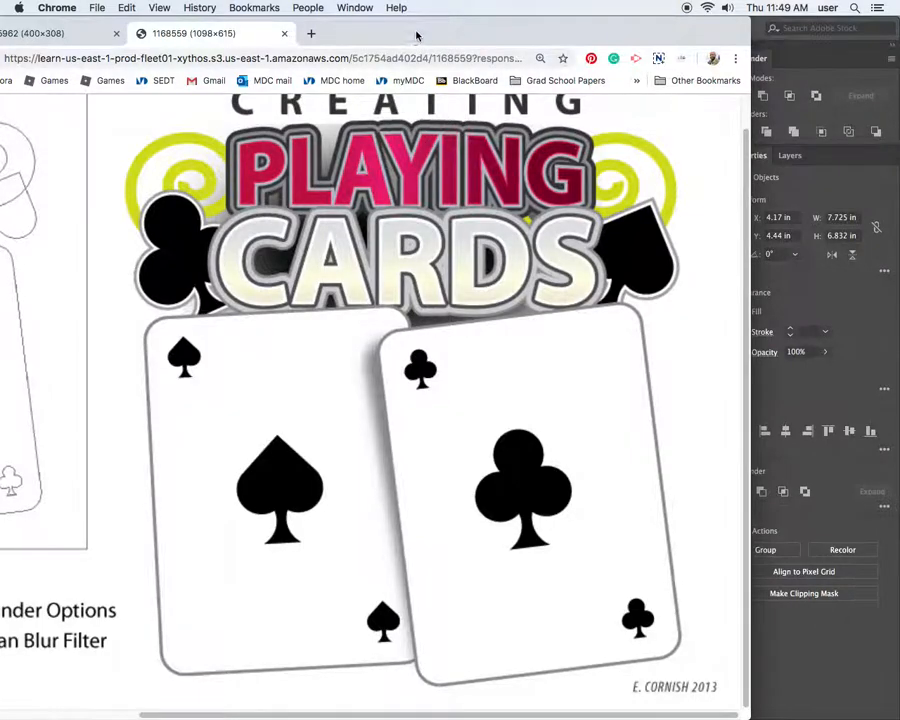
Slide the Chrome playing-cards reference window off the left edge to uncover the green Q artwork
{"action": "left_click_drag", "start_coordinate": [417, 37], "coordinate": [0, 62]}
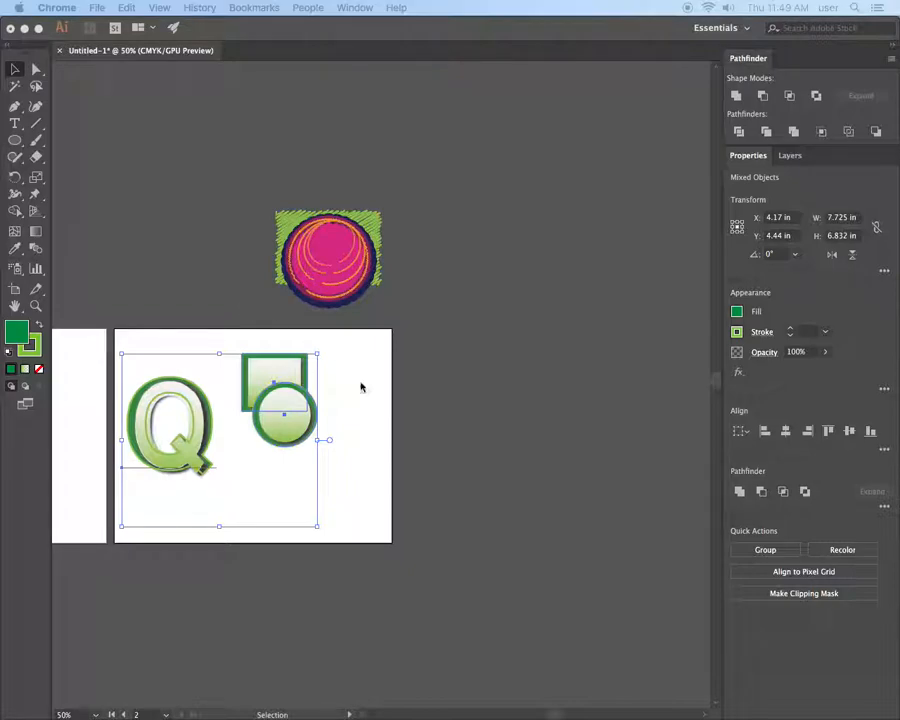
Move the Q text object straight down the artboard
{"action": "left_click", "coordinate": [217, 490]}
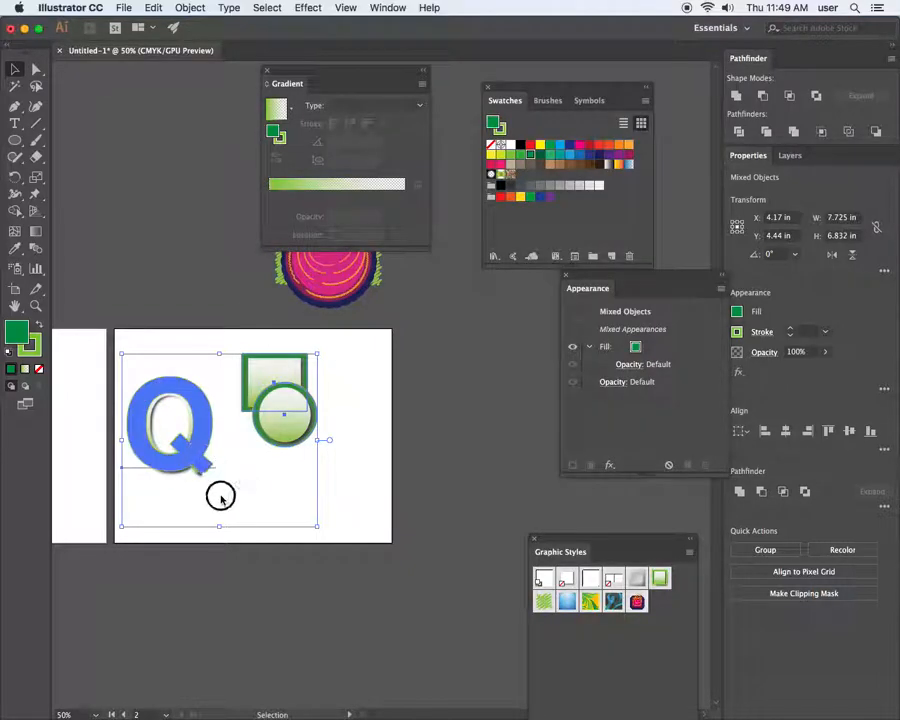
{"action": "left_click", "coordinate": [235, 484]}
{"action": "left_click_drag", "start_coordinate": [195, 440], "coordinate": [204, 506]}
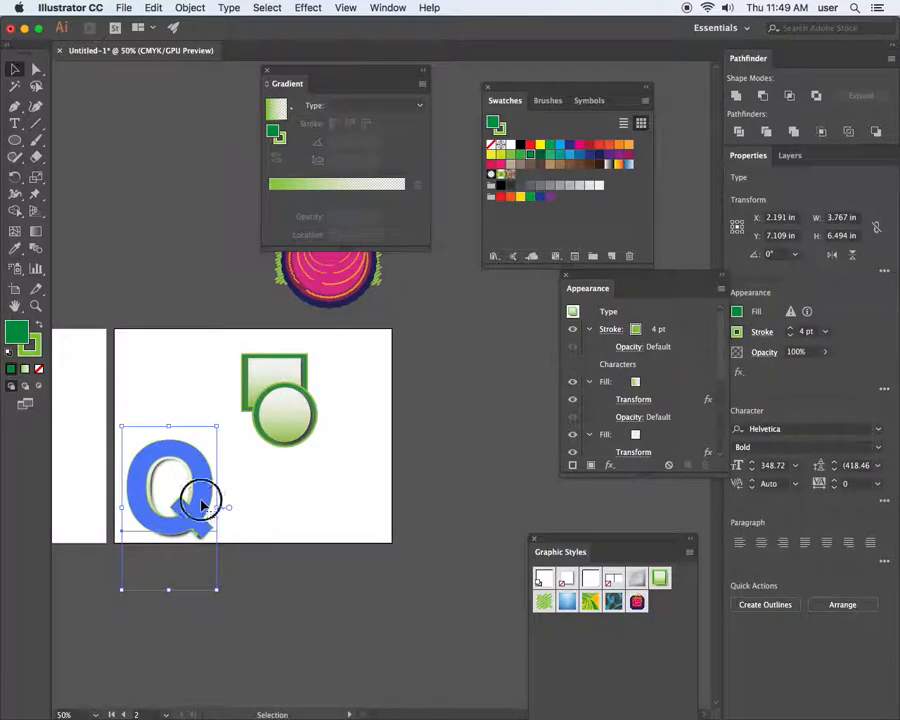
Extend the Q to read 'Quick', deleting the mistyped and duplicated letters
{"action": "double_click", "coordinate": [204, 505]}
{"action": "left_click", "coordinate": [211, 500]}
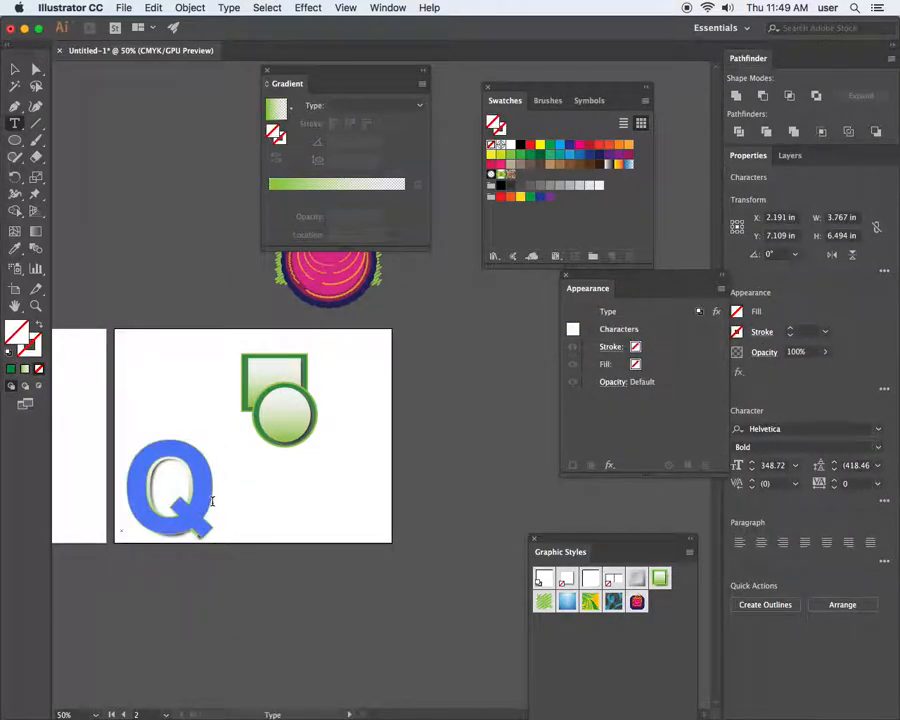
{"action": "type", "text": "u"}
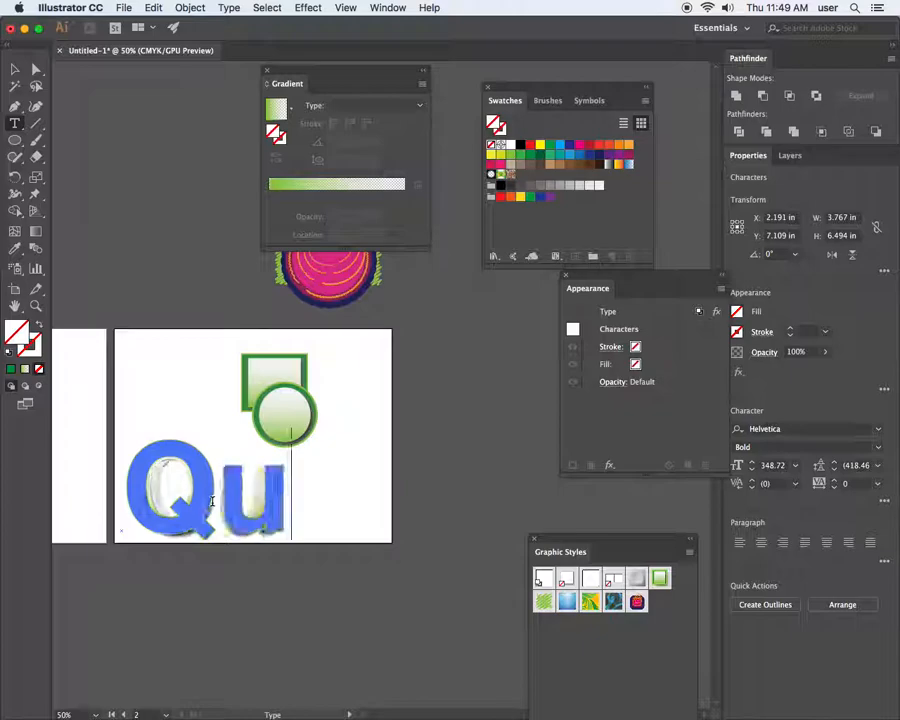
{"action": "type", "text": "is"}
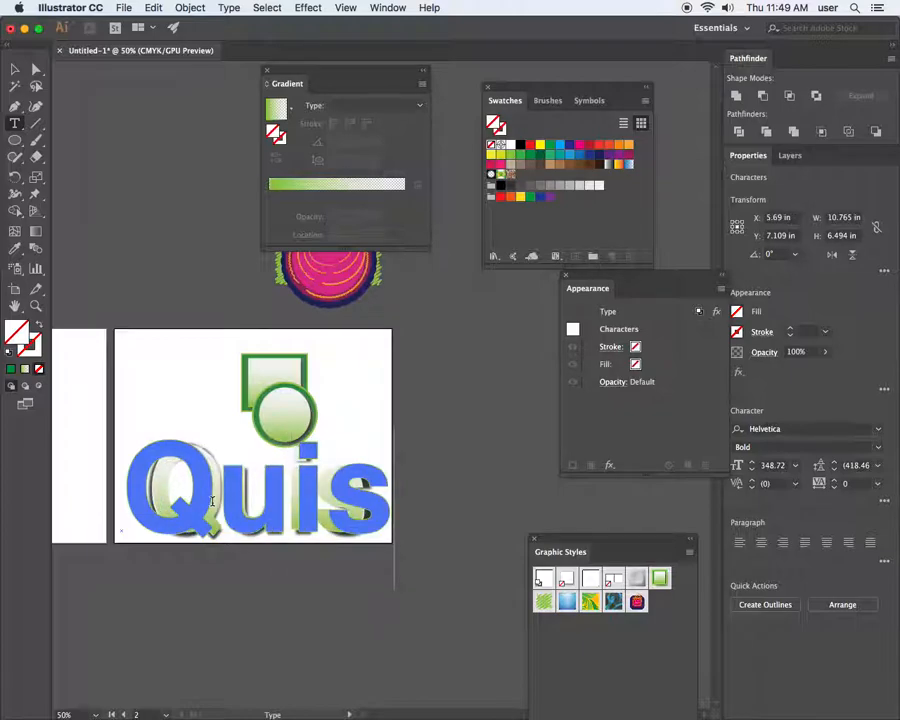
{"action": "key", "text": "BackSpace"}
{"action": "type", "text": "ck"}
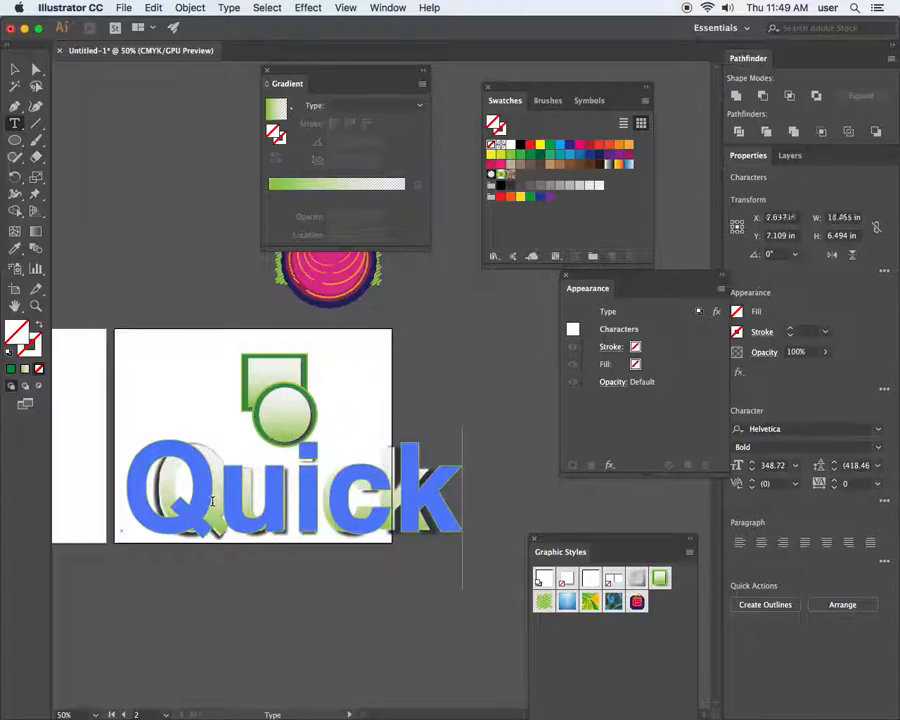
{"action": "type", "text": "c"}
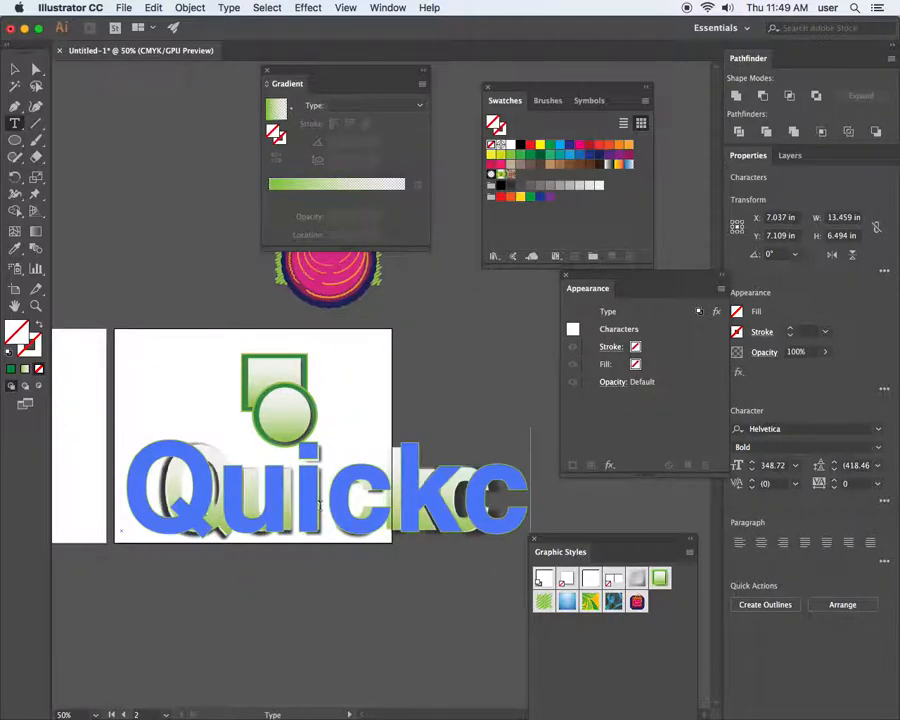
{"action": "type", "text": "k"}
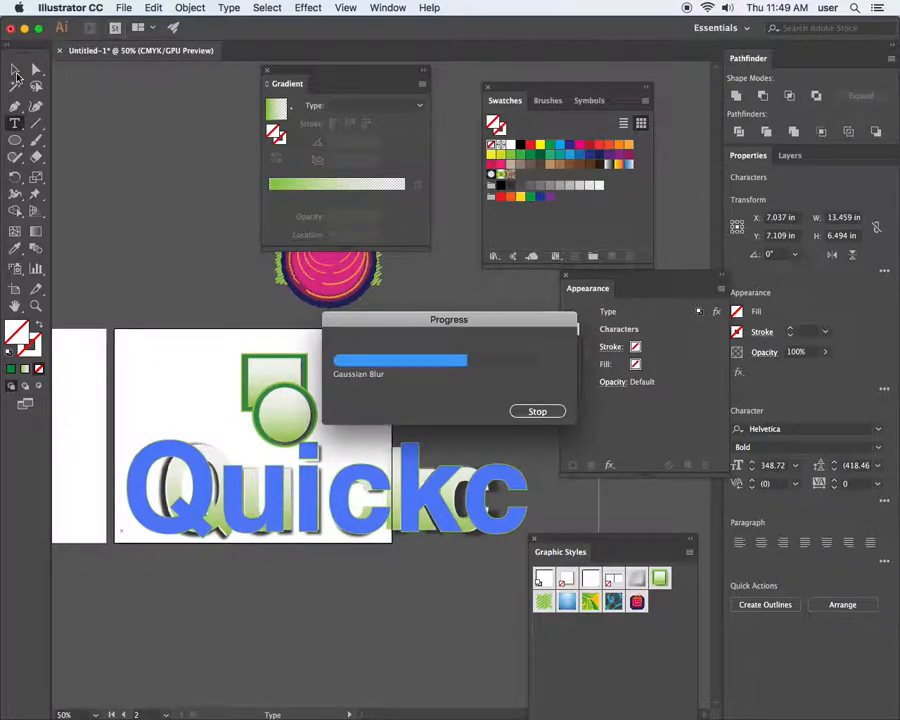
{"action": "left_click_drag", "start_coordinate": [462, 495], "coordinate": [578, 497]}
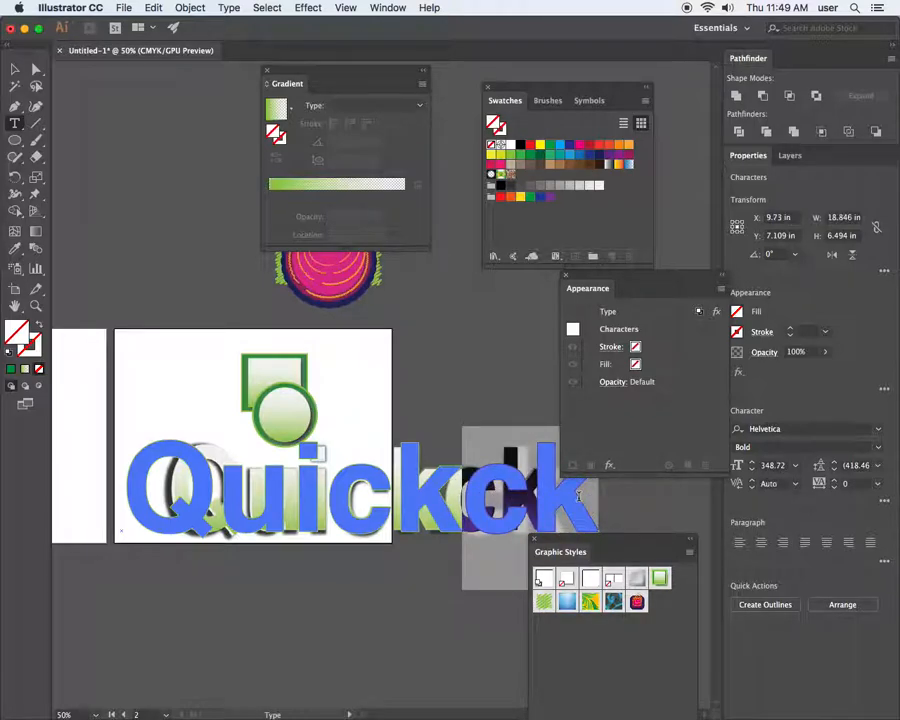
{"action": "key", "text": "BackSpace"}
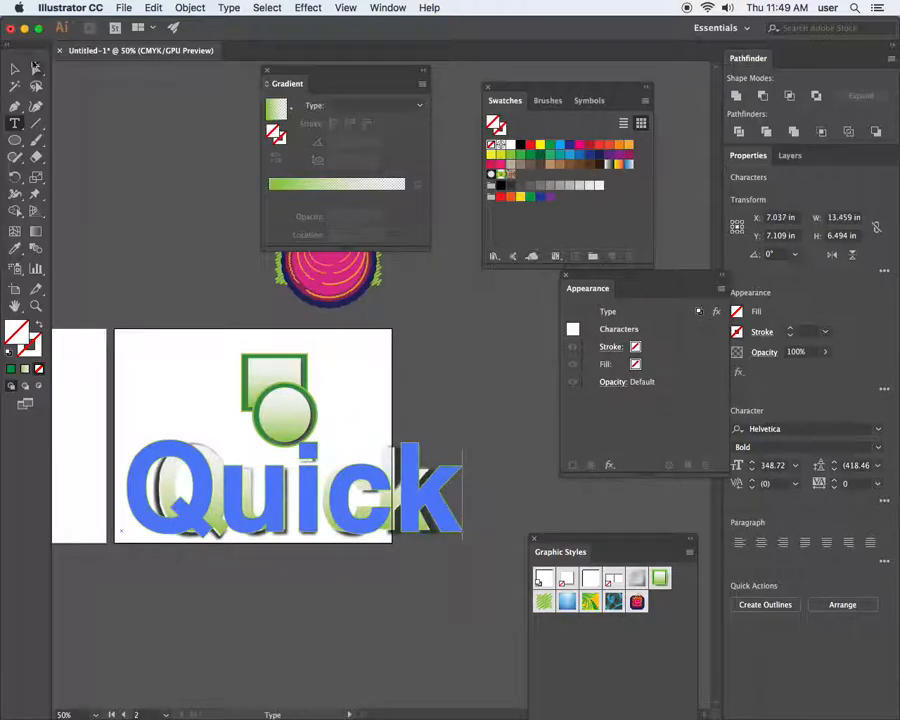
{"action": "left_click", "coordinate": [12, 68]}
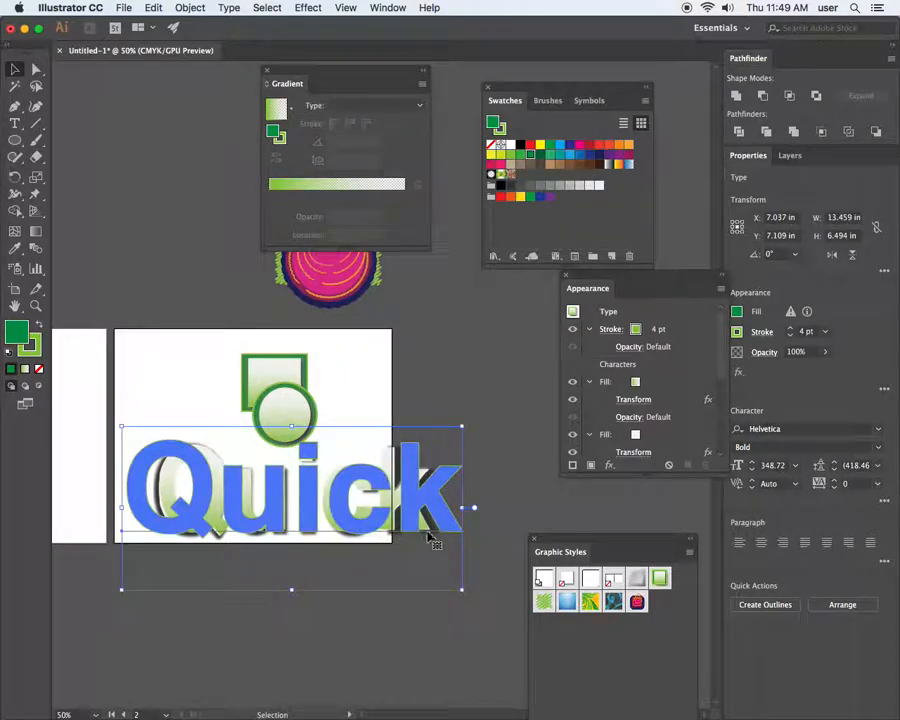
Hide the white and dark shadow fills, keeping the gradient fill and green stroke visible
{"action": "left_click", "coordinate": [573, 331]}
{"action": "left_click", "coordinate": [573, 382]}
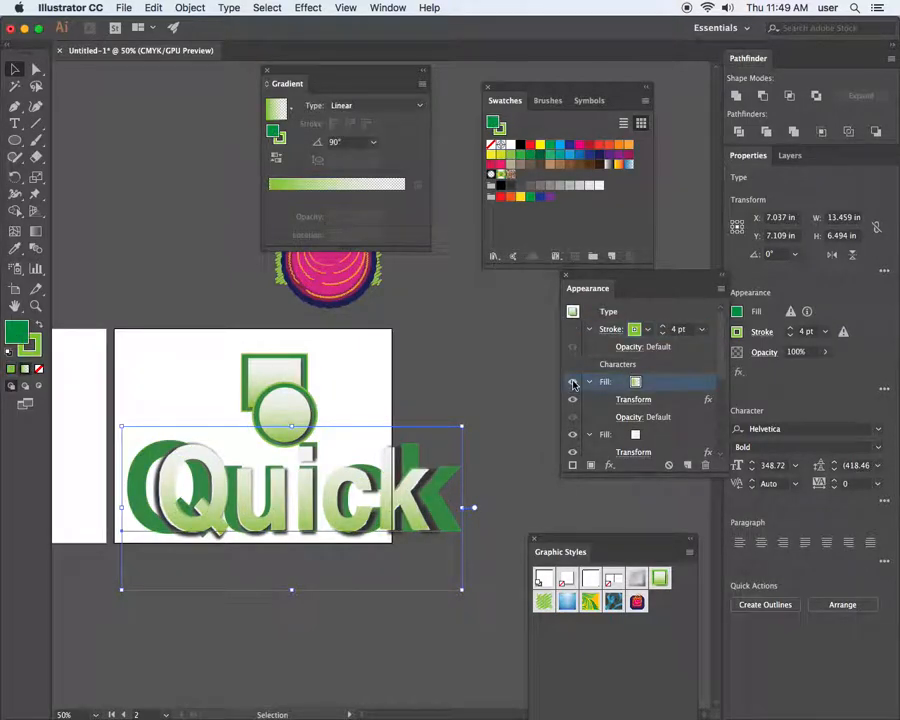
{"action": "left_click", "coordinate": [590, 383]}
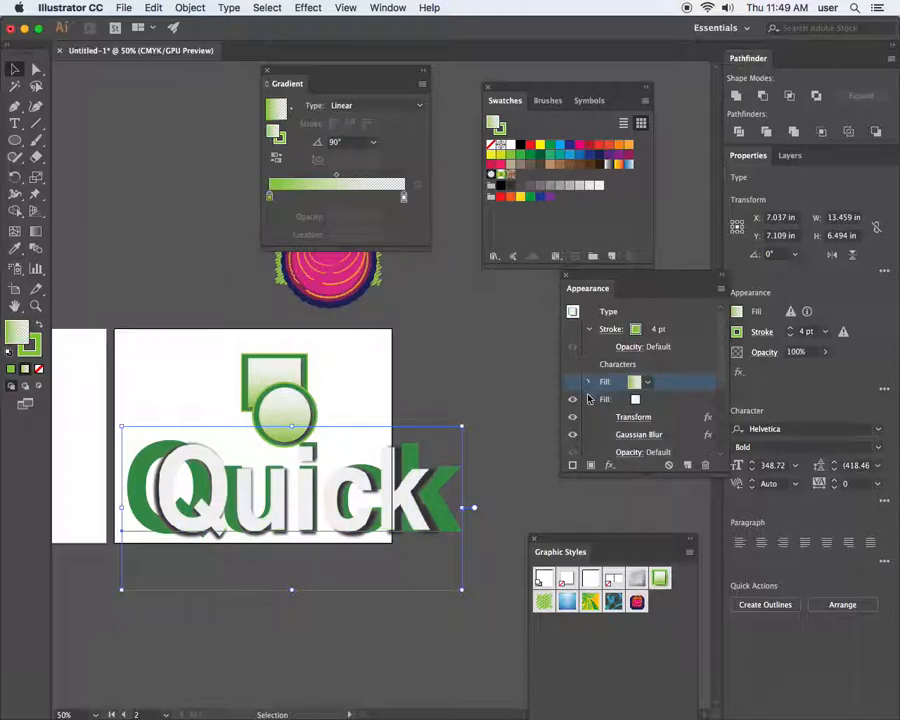
{"action": "left_click", "coordinate": [574, 400]}
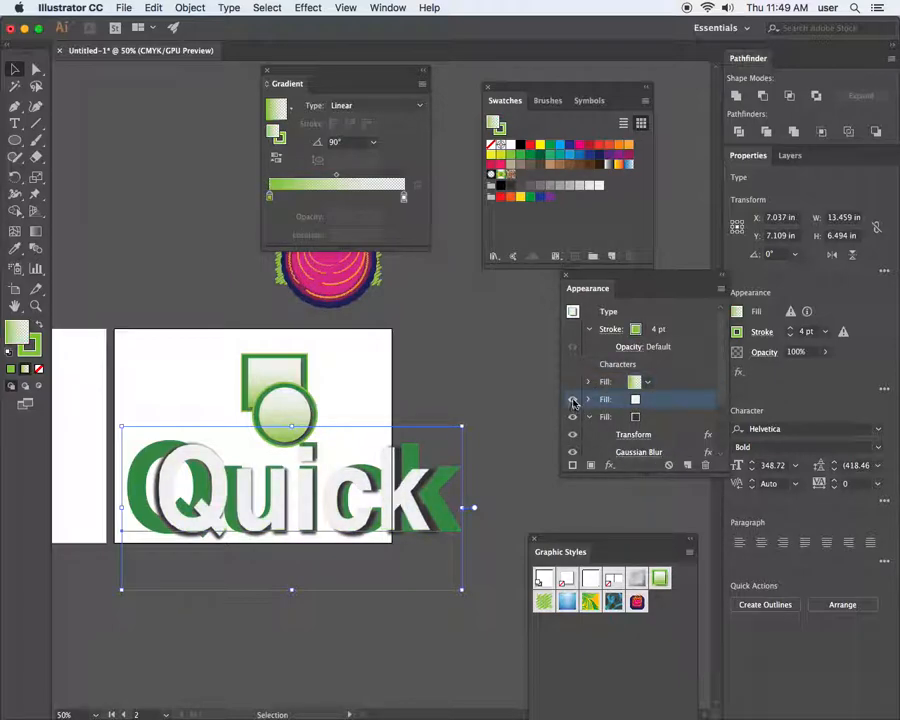
{"action": "left_click", "coordinate": [573, 417]}
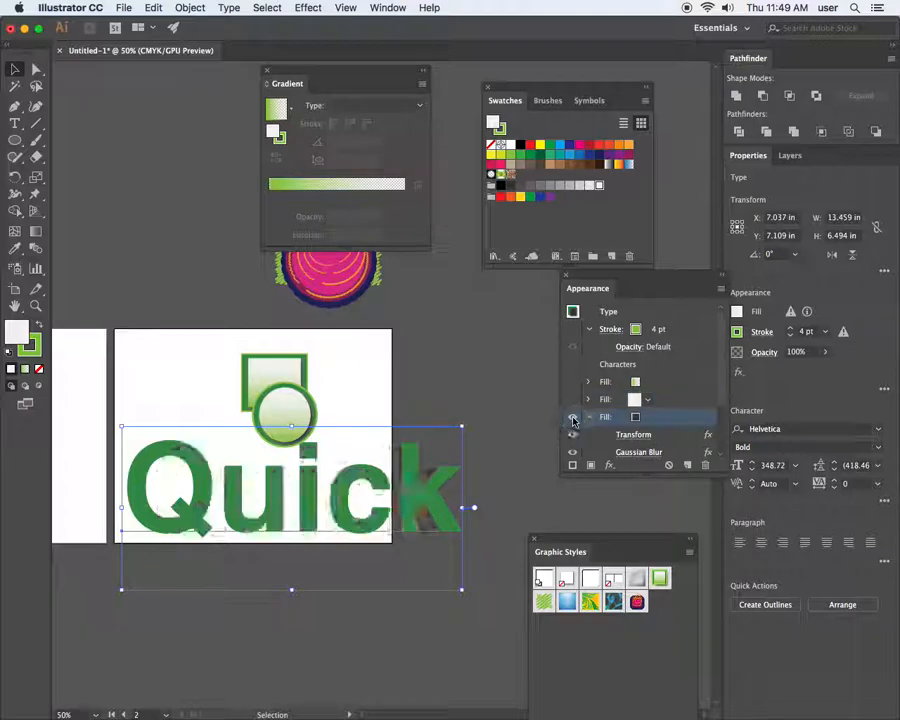
{"action": "left_click", "coordinate": [591, 417]}
{"action": "left_click", "coordinate": [572, 383]}
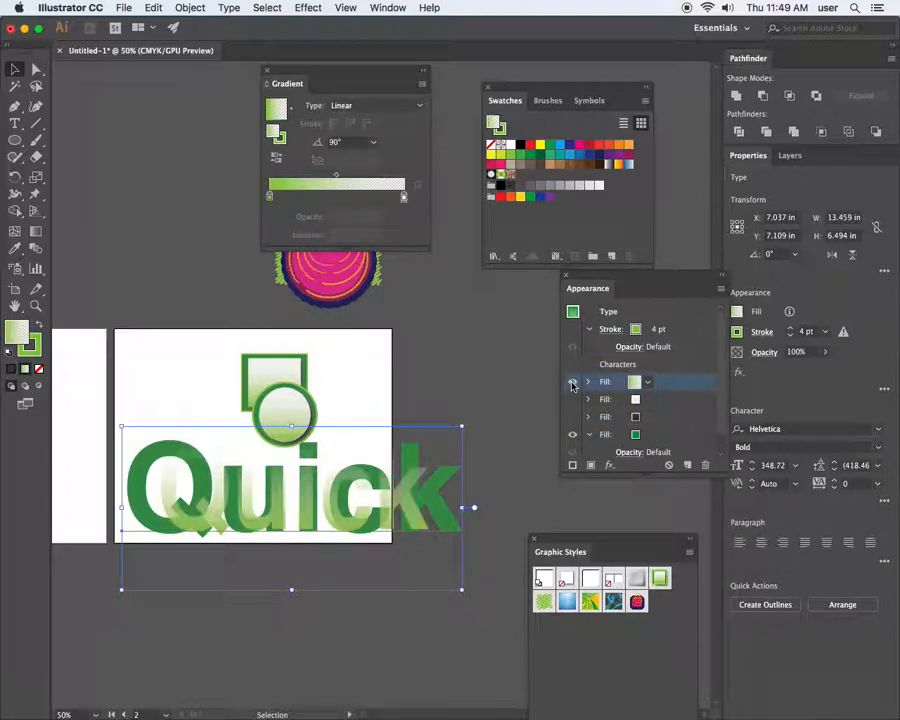
{"action": "left_click", "coordinate": [573, 331]}
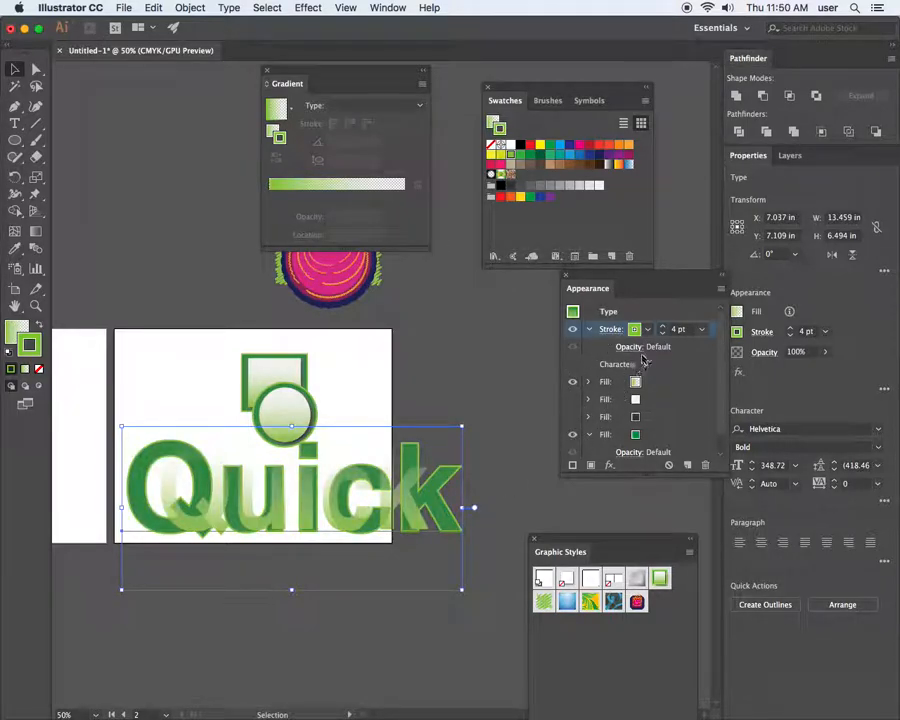
Delete the Transform effect from the gradient fill, then deselect Quick
{"action": "left_click", "coordinate": [589, 382]}
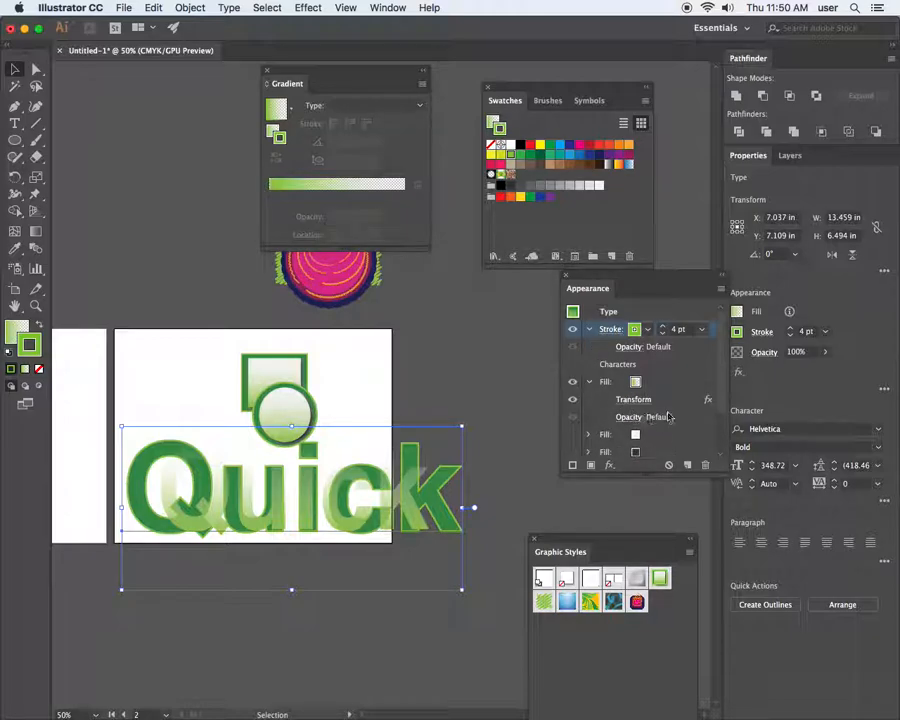
{"action": "left_click_drag", "start_coordinate": [673, 402], "coordinate": [706, 465]}
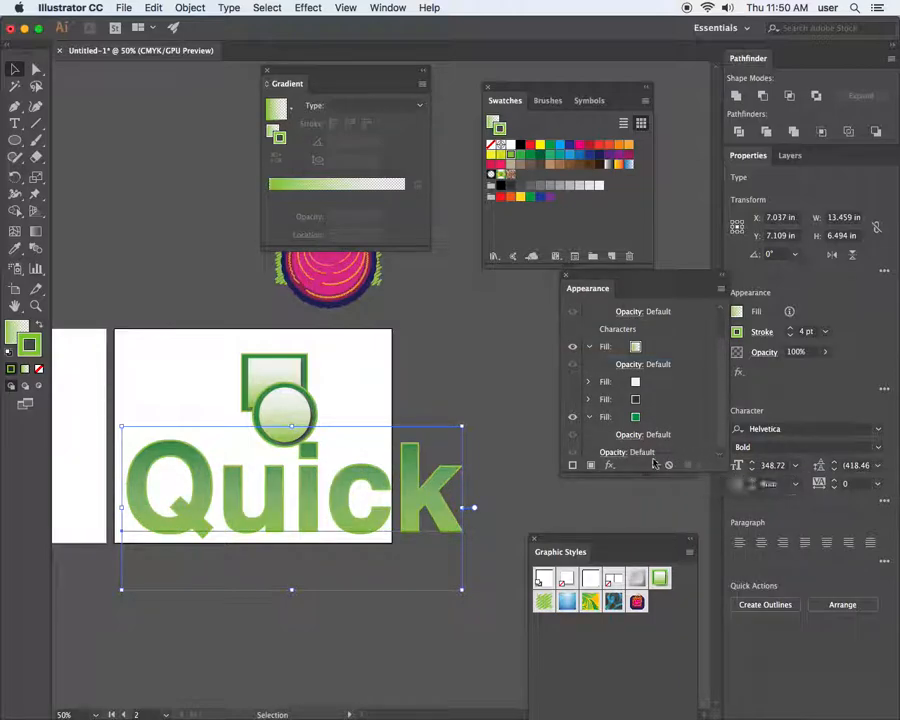
{"action": "left_click", "coordinate": [377, 399]}
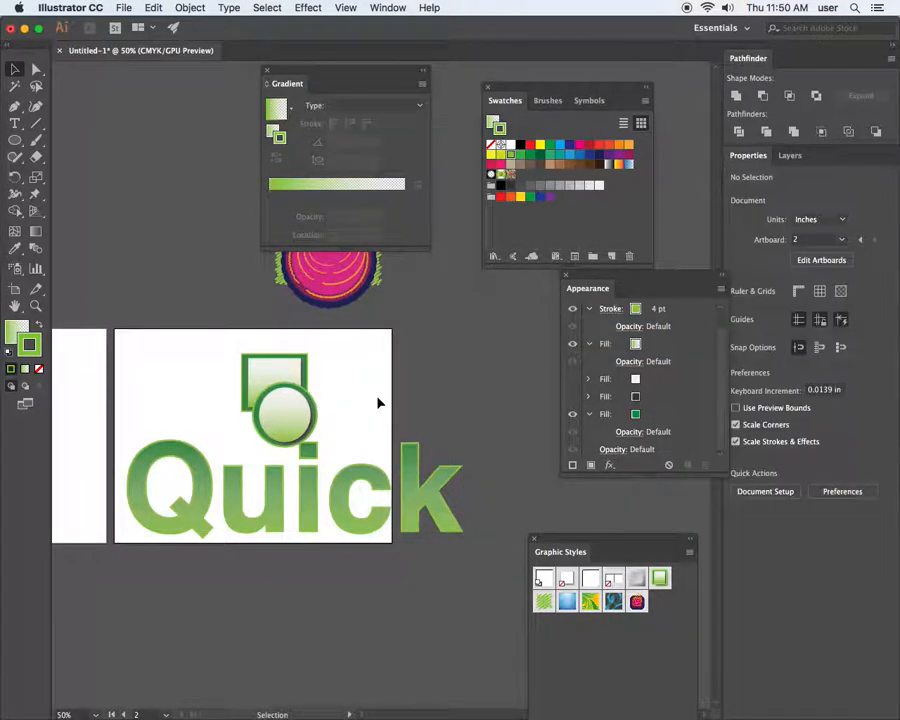
Tidy the Appearance panel by collapsing the first and green fills' details
{"action": "left_click", "coordinate": [574, 380]}
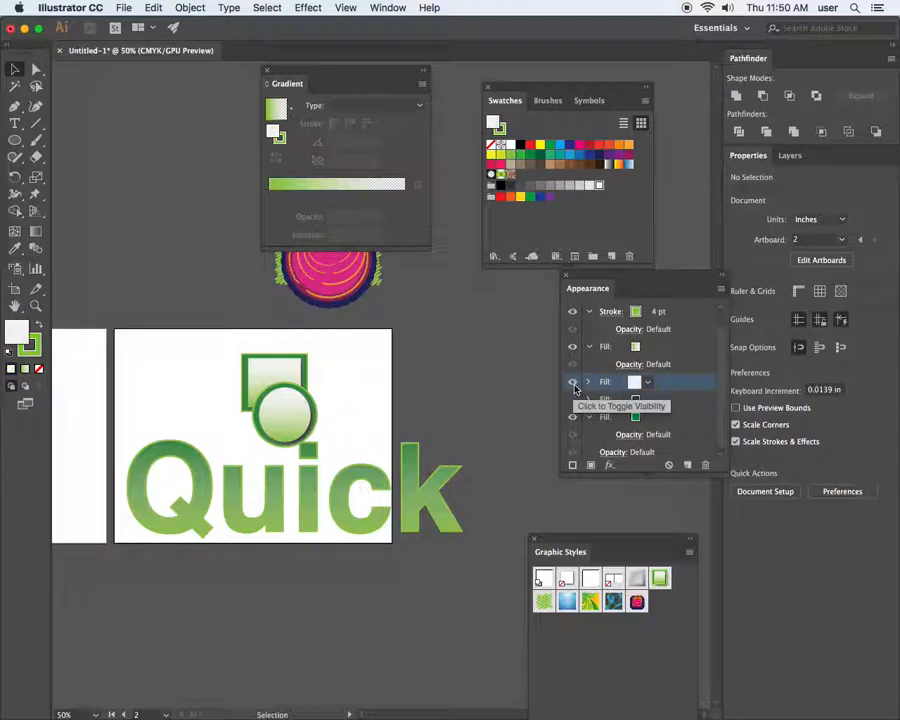
{"action": "left_click", "coordinate": [575, 401]}
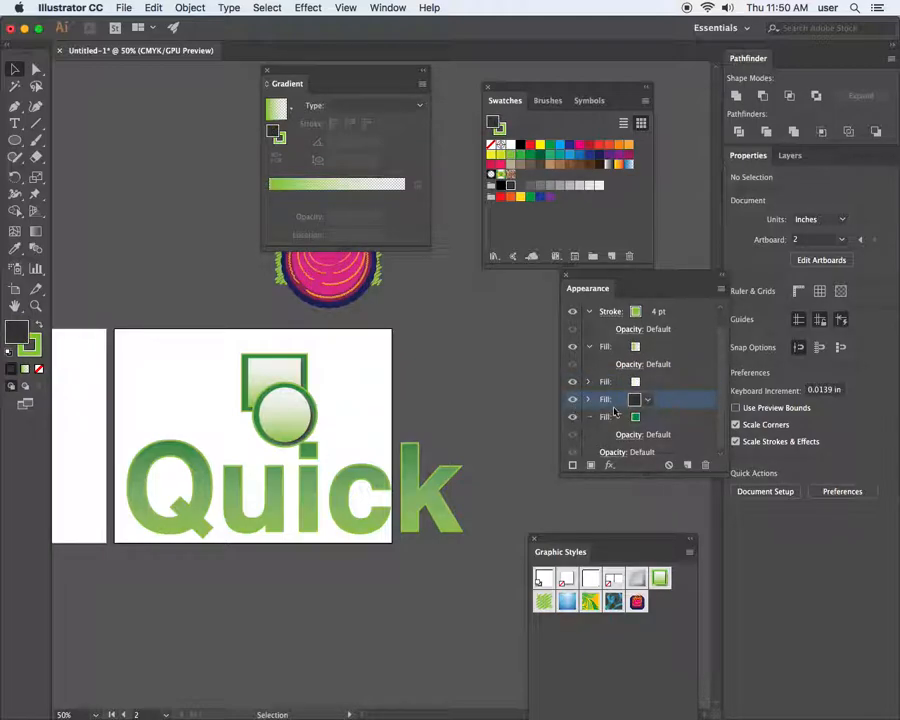
{"action": "scroll", "coordinate": [598, 398], "scroll_direction": "down", "scroll_amount": 1}
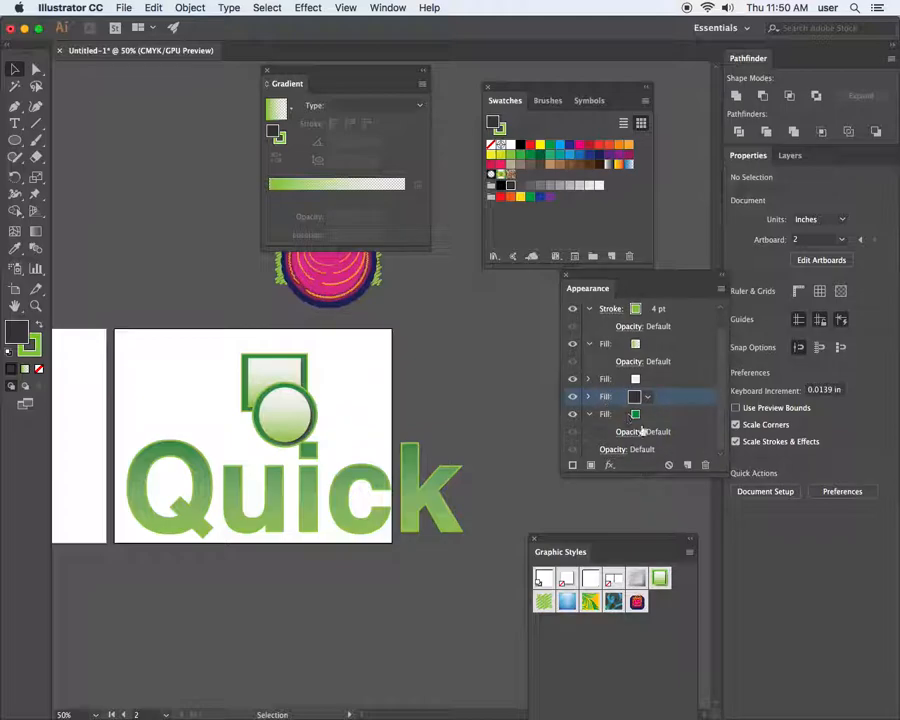
{"action": "left_click_drag", "start_coordinate": [720, 400], "coordinate": [719, 374]}
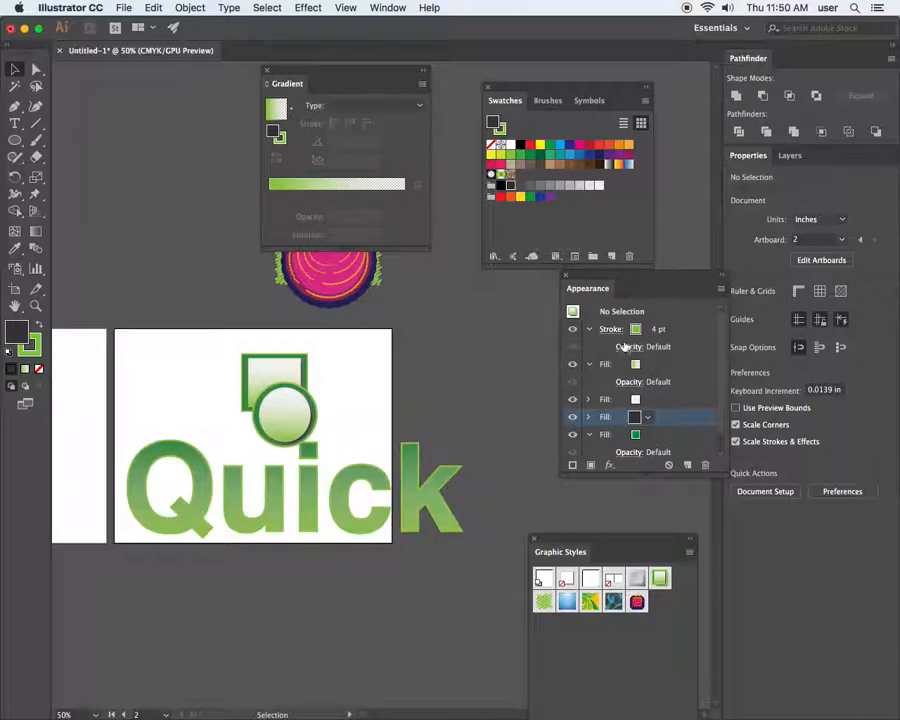
{"action": "left_click", "coordinate": [588, 364]}
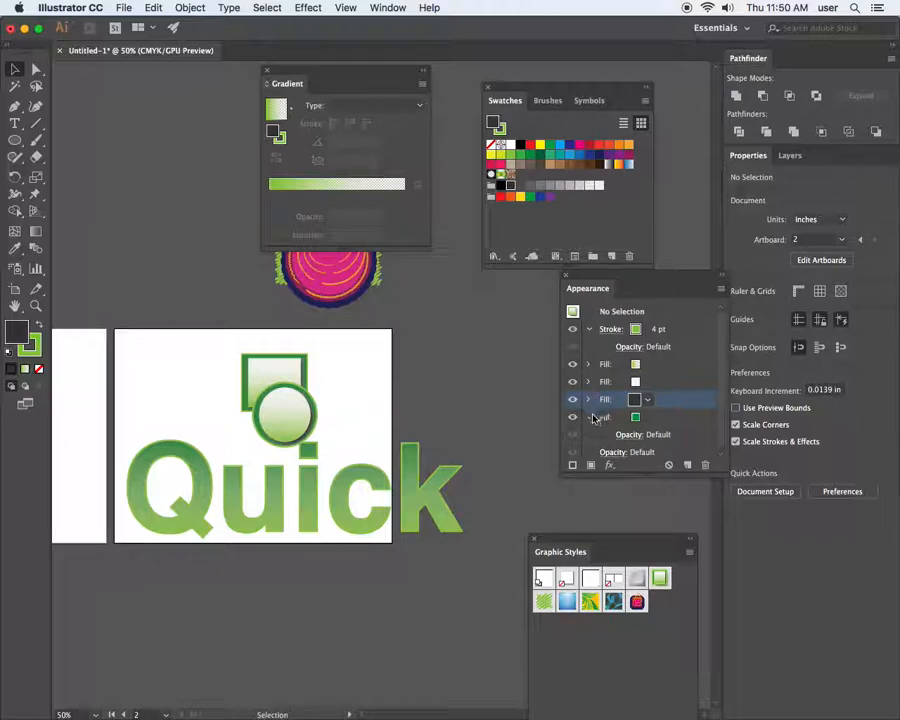
{"action": "left_click", "coordinate": [588, 417]}
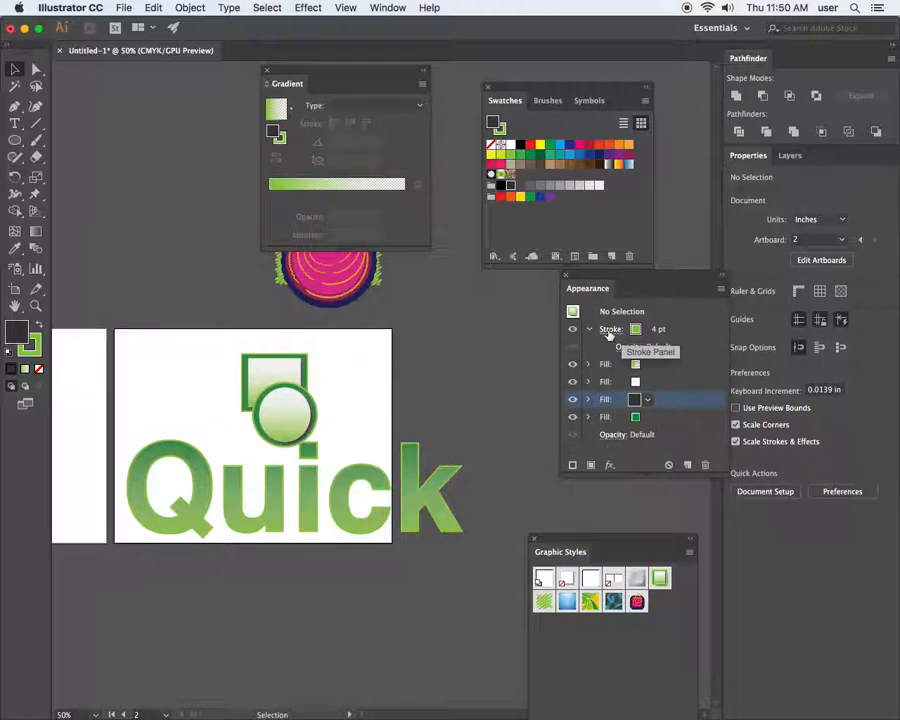
Raise the stroke weight three steps toward 11 pt
{"action": "left_click", "coordinate": [611, 331]}
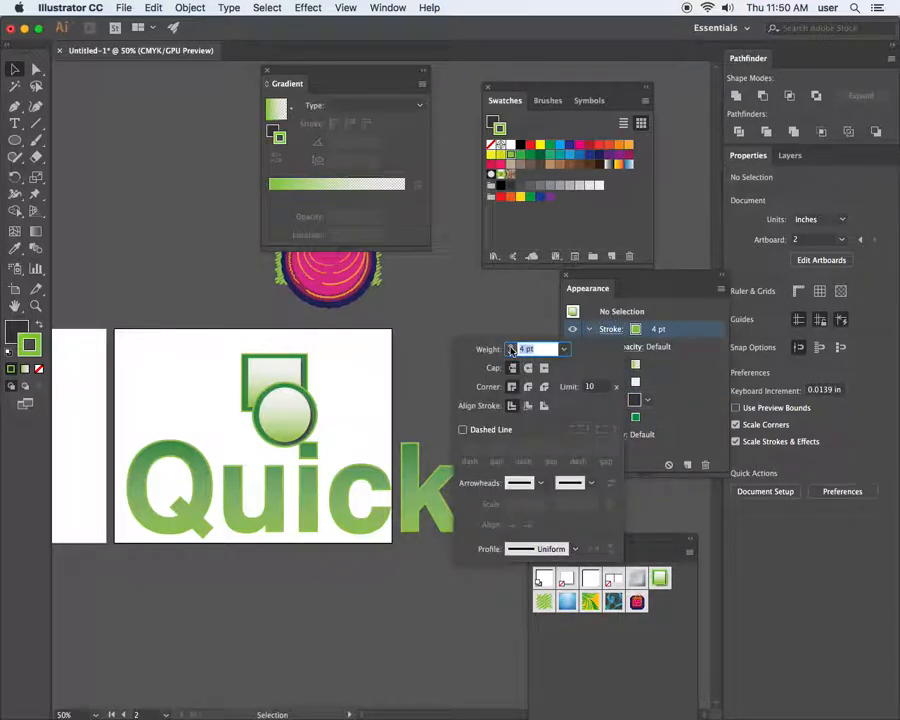
{"action": "left_click", "coordinate": [511, 345]}
{"action": "left_click", "coordinate": [511, 345]}
{"action": "left_click", "coordinate": [511, 345]}
{"action": "left_click", "coordinate": [511, 345]}
{"action": "left_click", "coordinate": [511, 345]}
{"action": "left_click", "coordinate": [511, 345]}
{"action": "left_click", "coordinate": [511, 345]}
{"action": "left_click", "coordinate": [403, 471]}
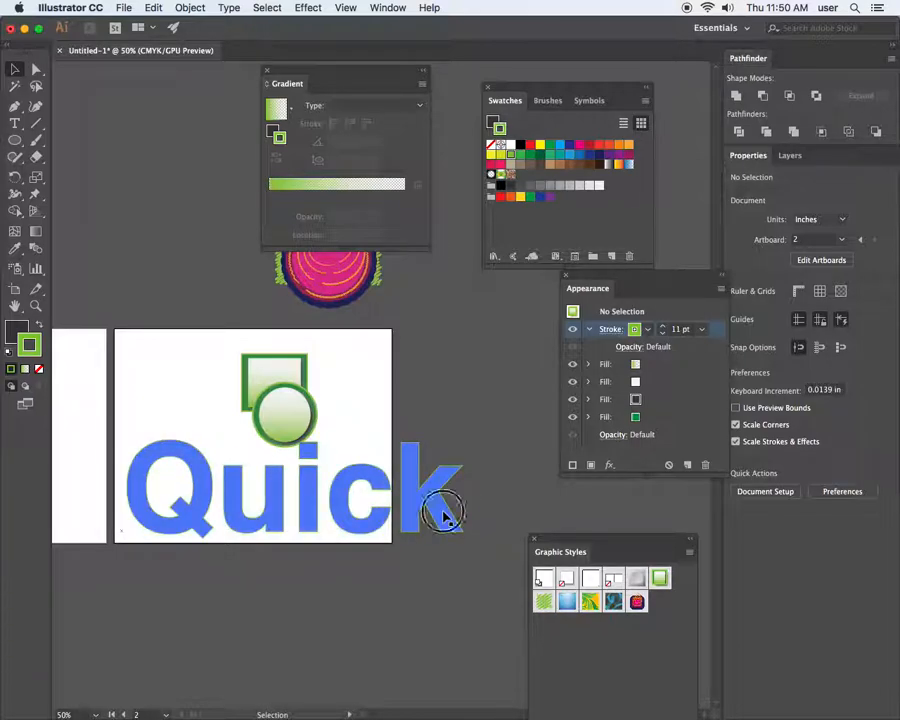
Turn off the Transform effect on Quick's second fill so the white offset copy disappears
{"action": "left_click", "coordinate": [446, 515]}
{"action": "left_click", "coordinate": [603, 399]}
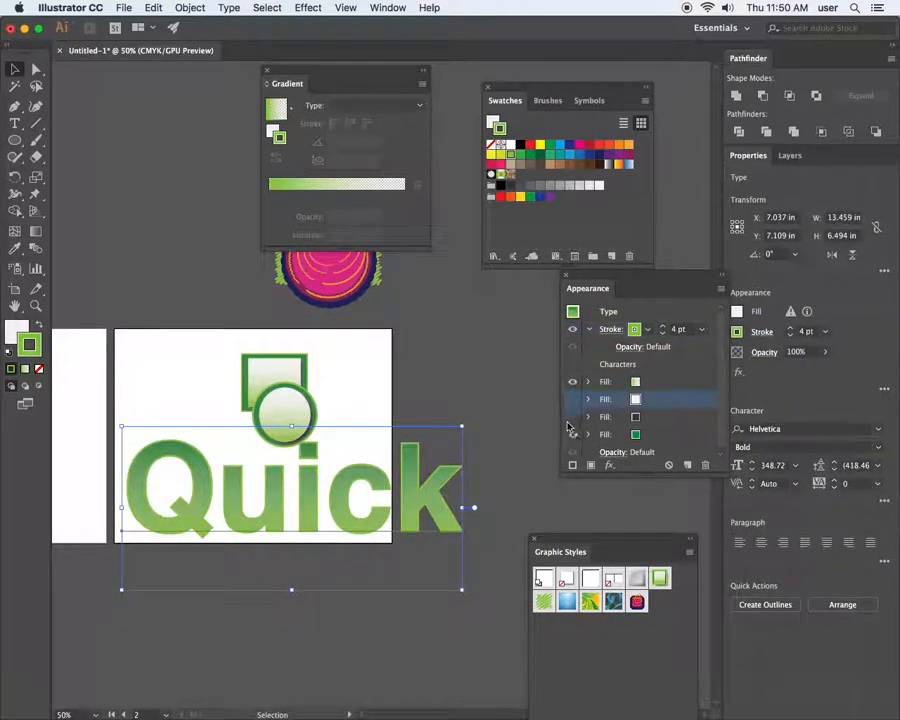
{"action": "left_click", "coordinate": [589, 399]}
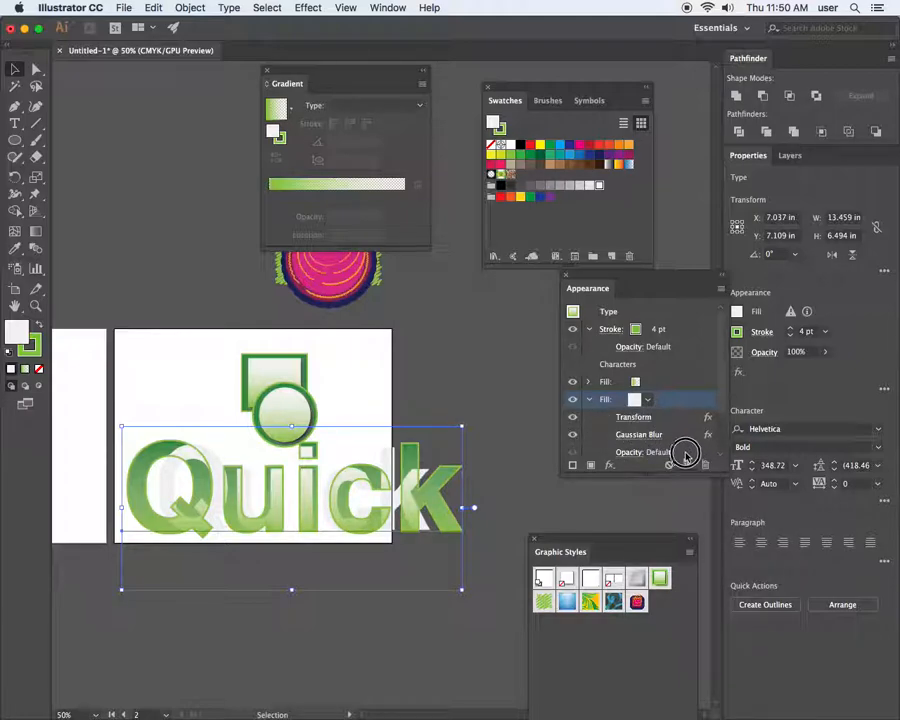
{"action": "left_click", "coordinate": [577, 436]}
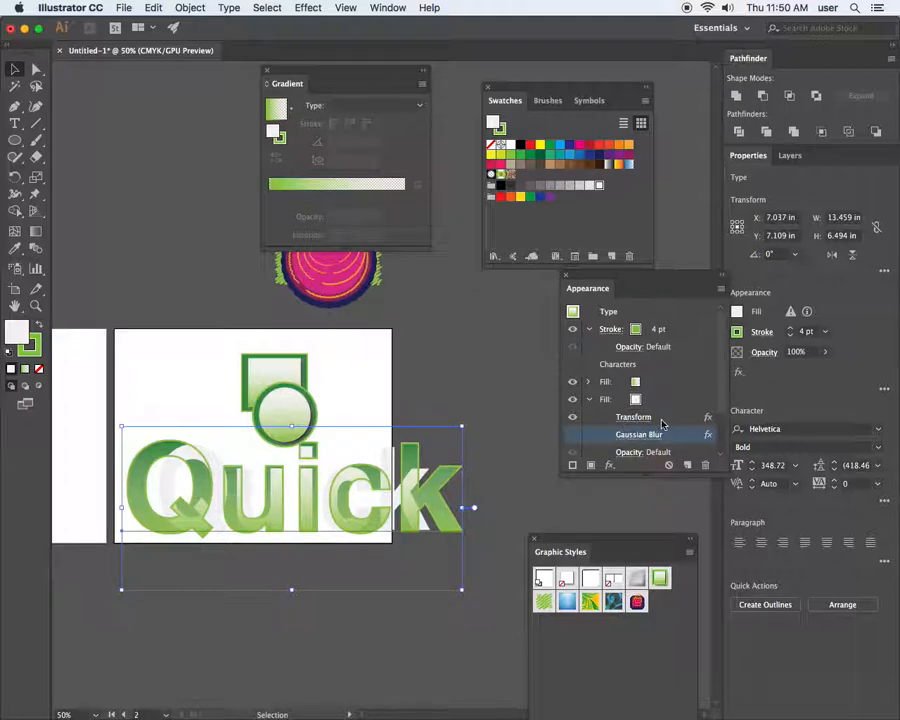
{"action": "left_click", "coordinate": [573, 418]}
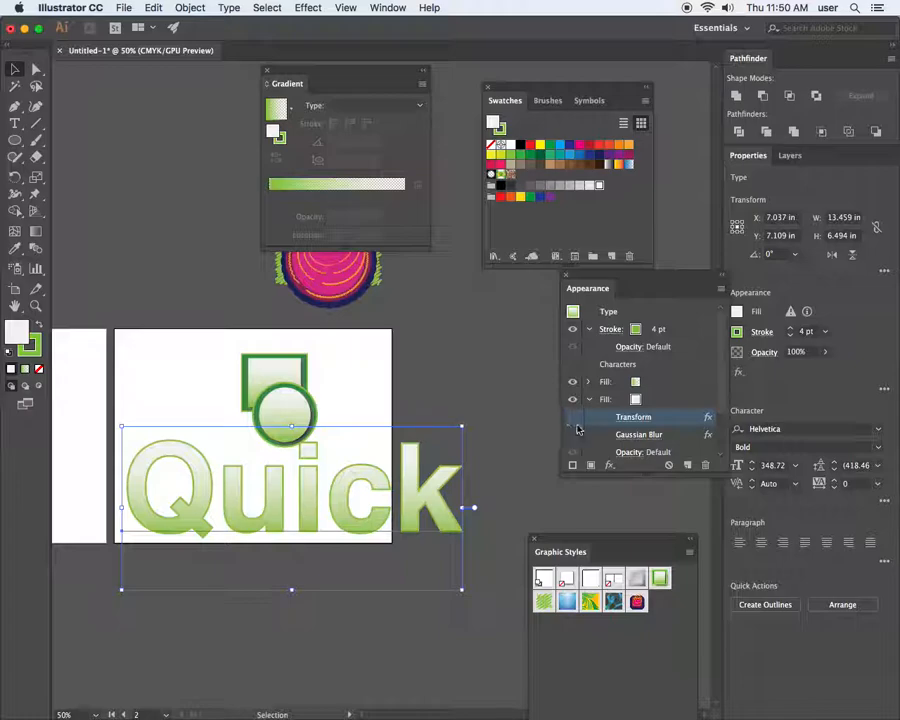
{"action": "left_click", "coordinate": [592, 400]}
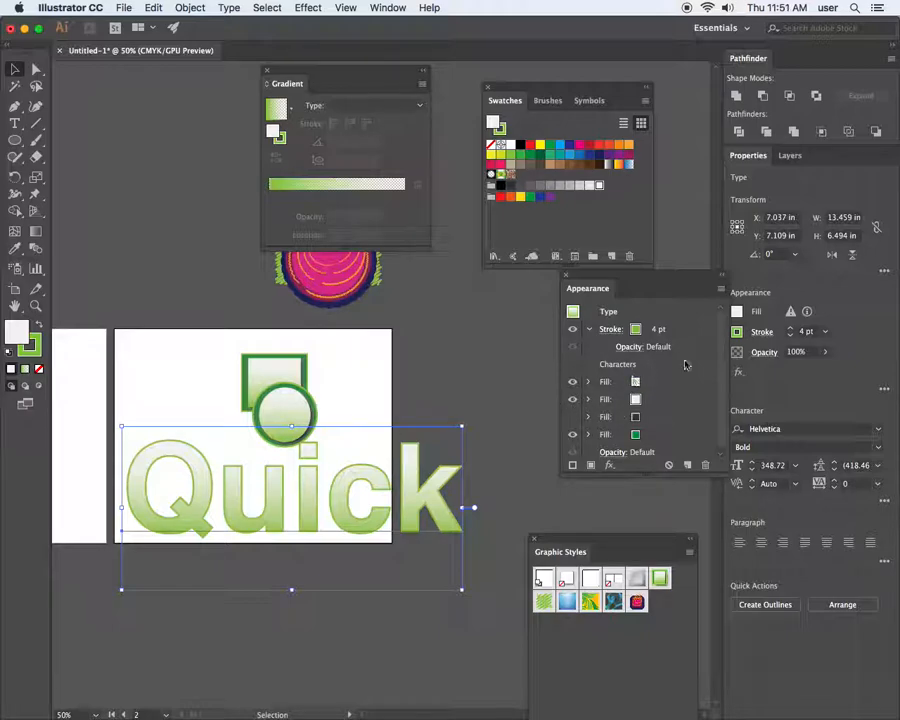
Set Quick's tracking to -75 and add a second stroke in the Appearance panel
{"action": "left_click", "coordinate": [877, 484]}
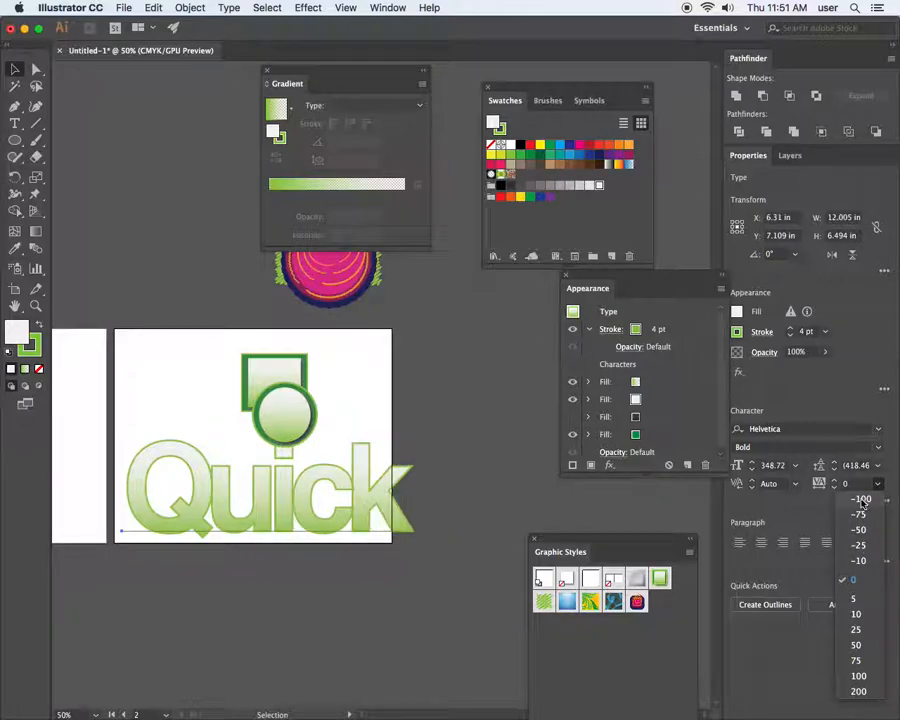
{"action": "left_click", "coordinate": [858, 514]}
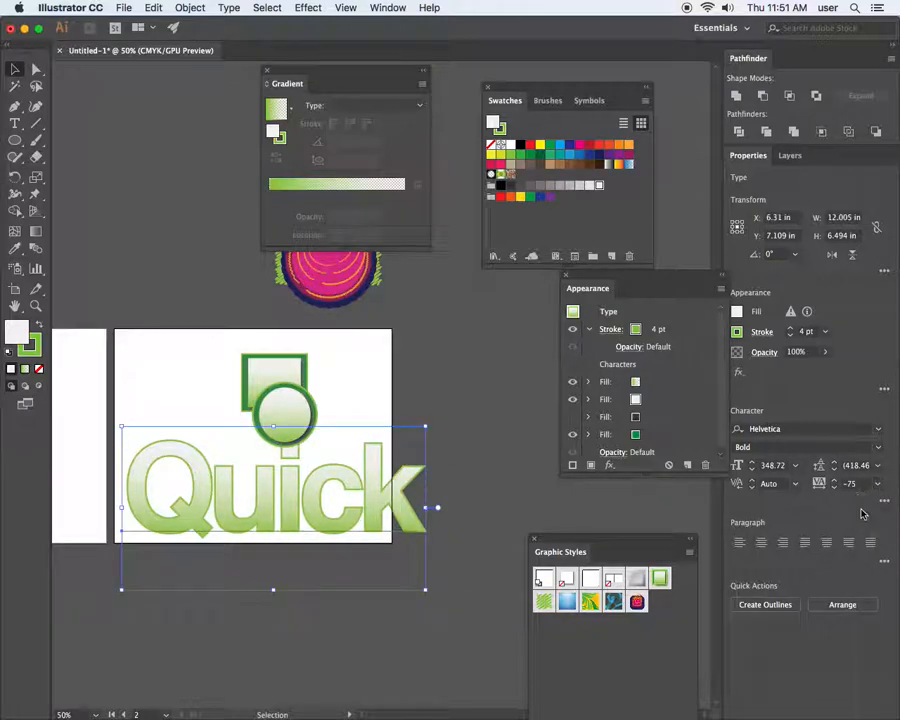
{"action": "left_click", "coordinate": [655, 333]}
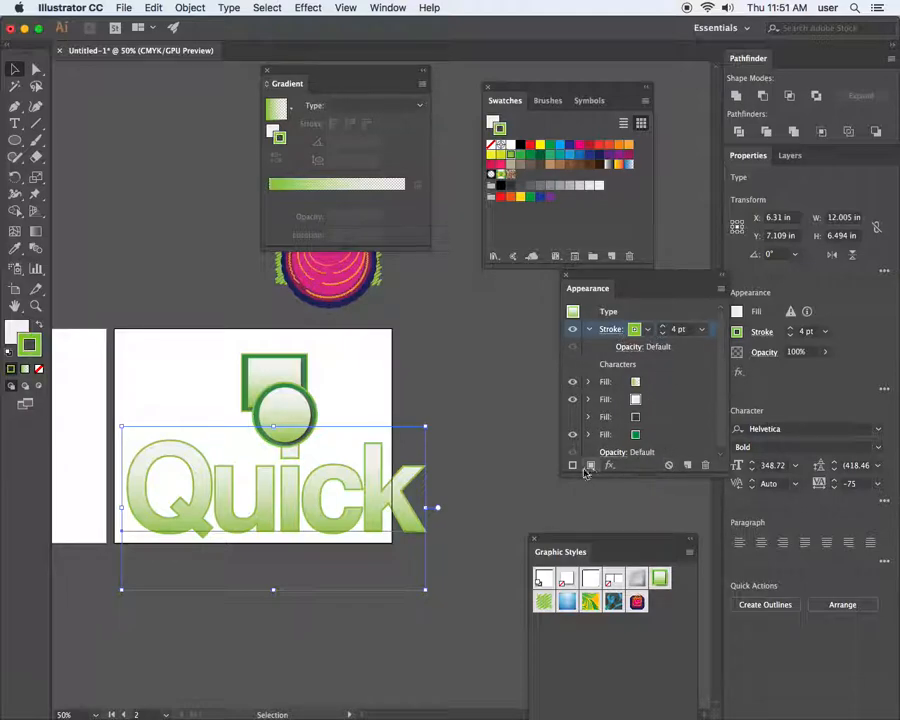
{"action": "left_click", "coordinate": [572, 465]}
Thicken the new stroke to 21 pt and colour it dark navy blue
{"action": "left_click", "coordinate": [636, 365]}
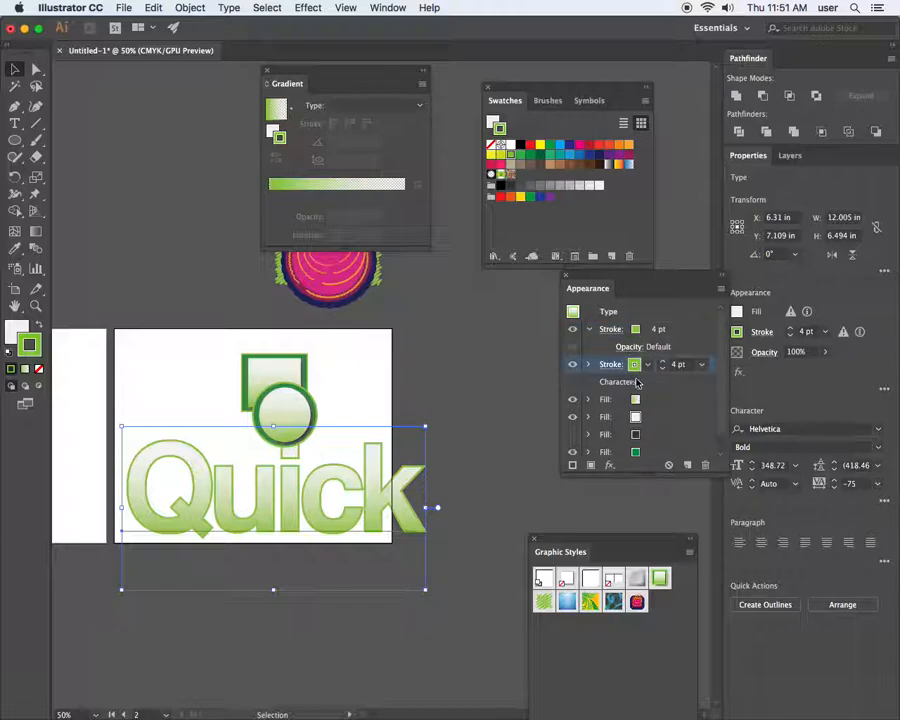
{"action": "left_click", "coordinate": [661, 362]}
{"action": "left_click", "coordinate": [661, 362]}
{"action": "left_click", "coordinate": [661, 362]}
{"action": "left_click", "coordinate": [661, 362]}
{"action": "left_click", "coordinate": [661, 362]}
{"action": "left_click", "coordinate": [661, 362]}
{"action": "left_click", "coordinate": [661, 362]}
{"action": "left_click", "coordinate": [661, 362]}
{"action": "left_click", "coordinate": [661, 362]}
{"action": "left_click", "coordinate": [661, 362]}
{"action": "left_click", "coordinate": [661, 362]}
{"action": "left_click", "coordinate": [661, 362]}
{"action": "left_click", "coordinate": [661, 362]}
{"action": "left_click", "coordinate": [661, 362]}
{"action": "left_click", "coordinate": [661, 362]}
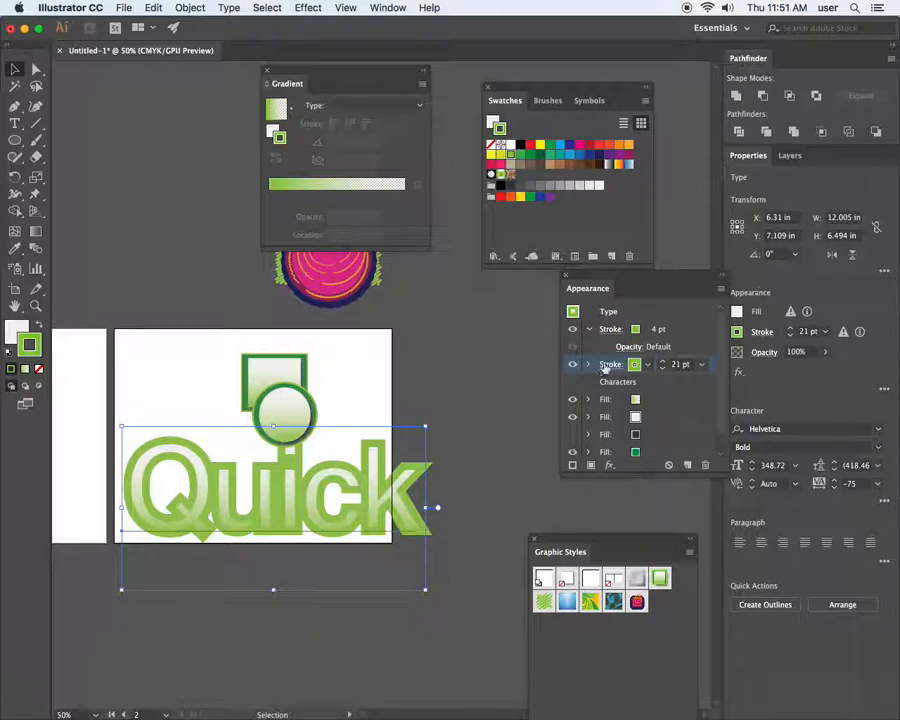
{"action": "left_click", "coordinate": [640, 367]}
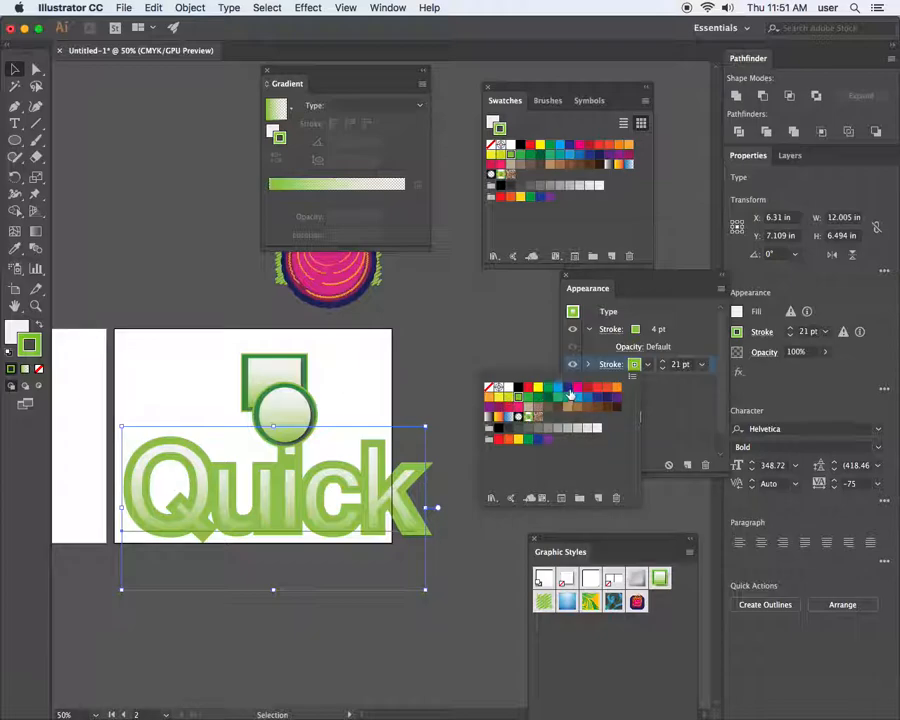
{"action": "left_click", "coordinate": [568, 389]}
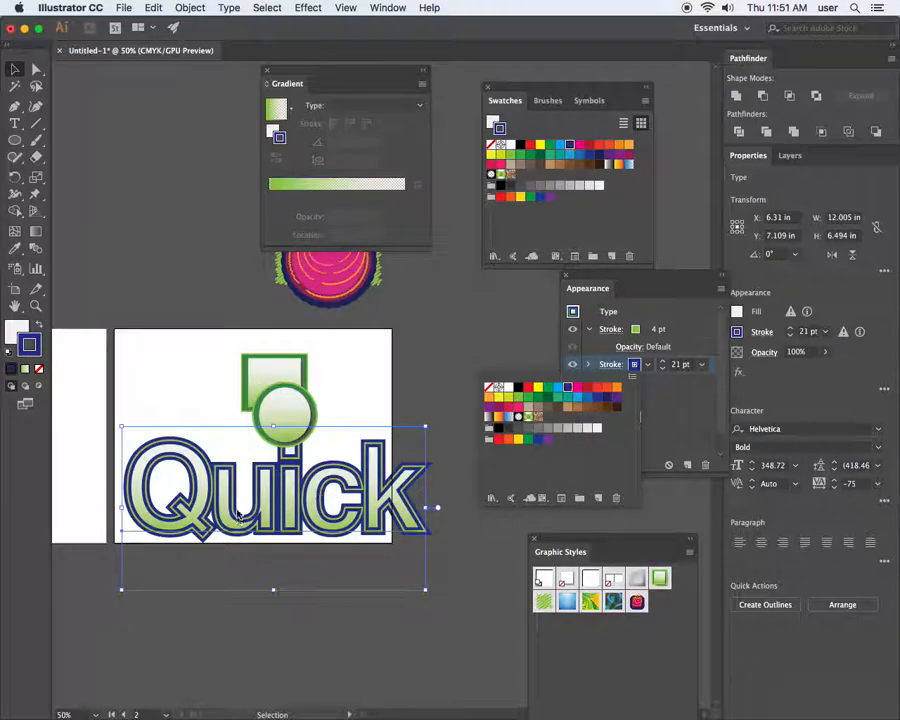
Zoom in on Quick and review the navy stroke's weight and alignment options
{"action": "key", "text": "z"}
{"action": "left_click_drag", "start_coordinate": [176, 416], "coordinate": [184, 452]}
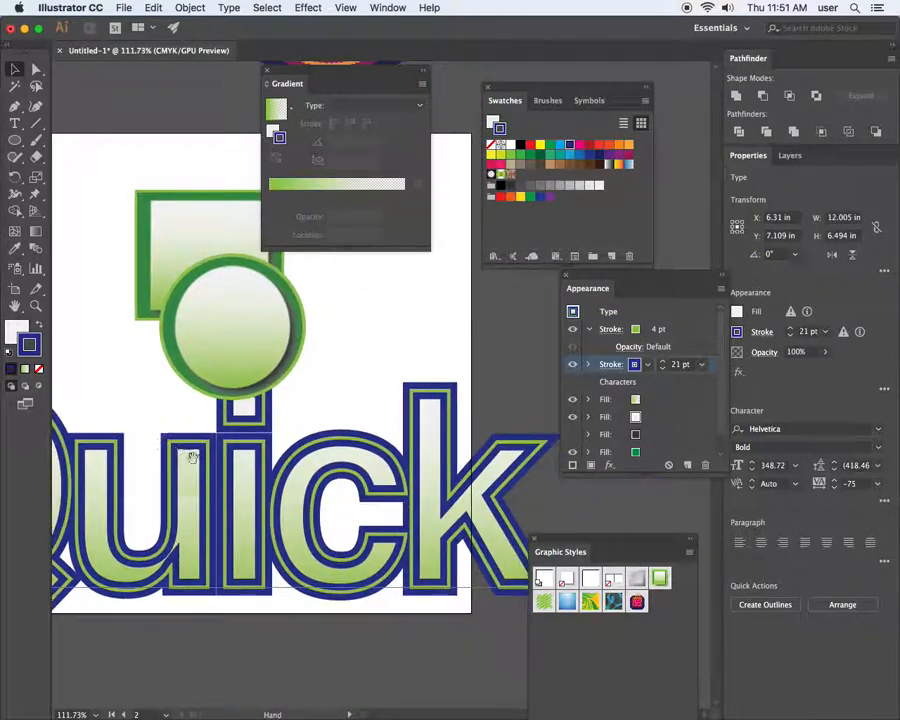
{"action": "left_click", "coordinate": [402, 331]}
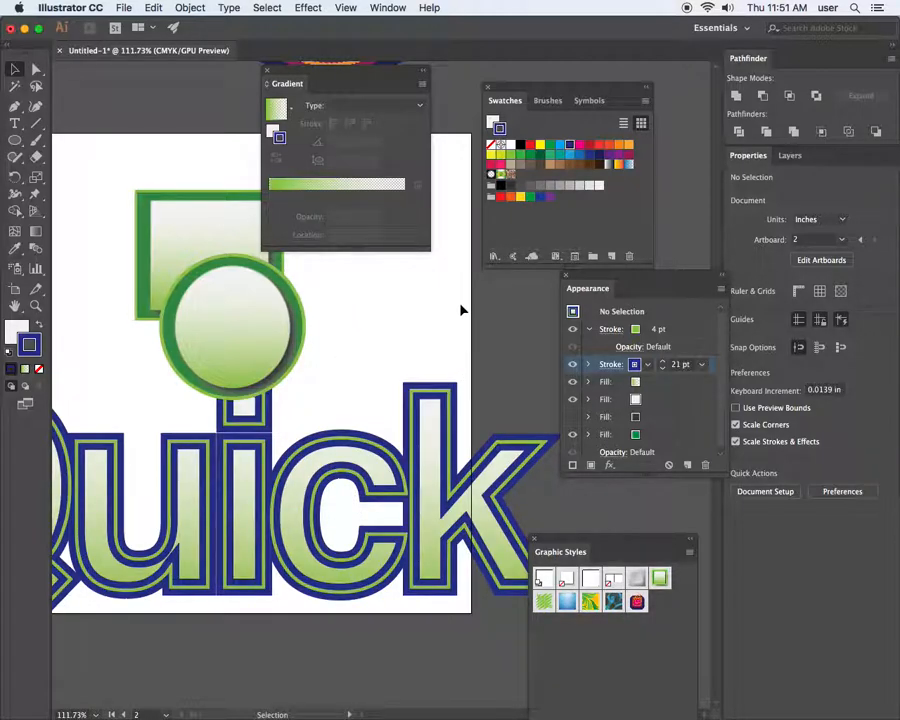
{"action": "left_click_drag", "start_coordinate": [178, 540], "coordinate": [312, 510]}
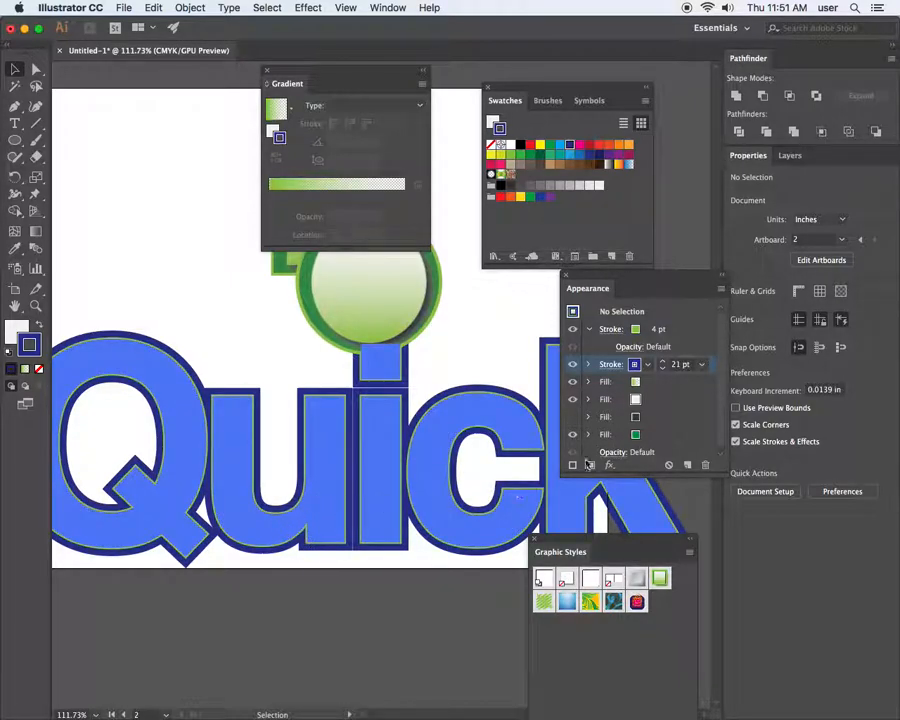
{"action": "left_click", "coordinate": [336, 464]}
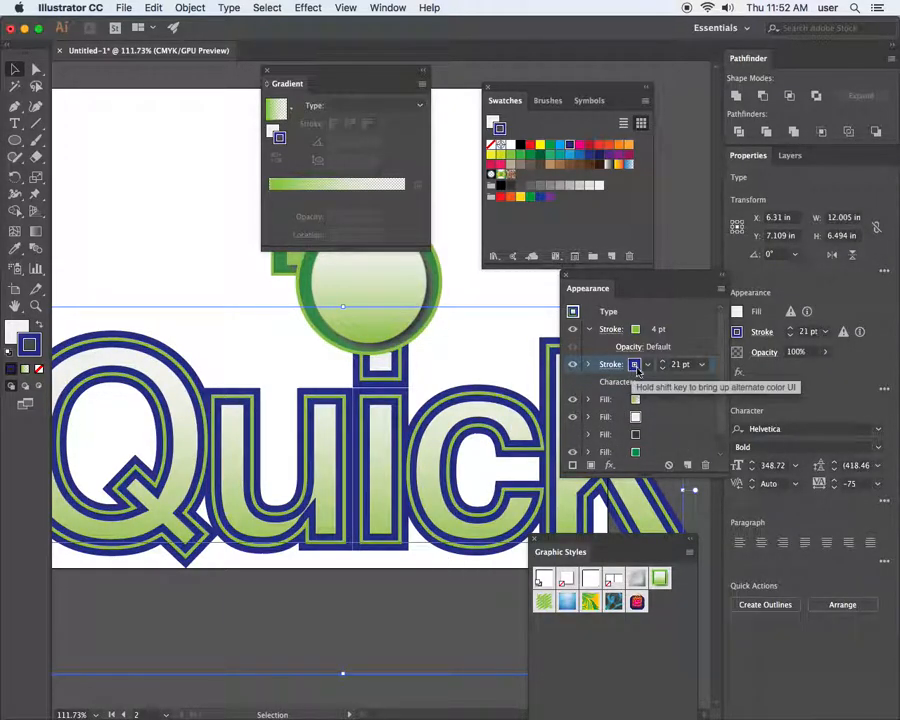
{"action": "left_click", "coordinate": [610, 364]}
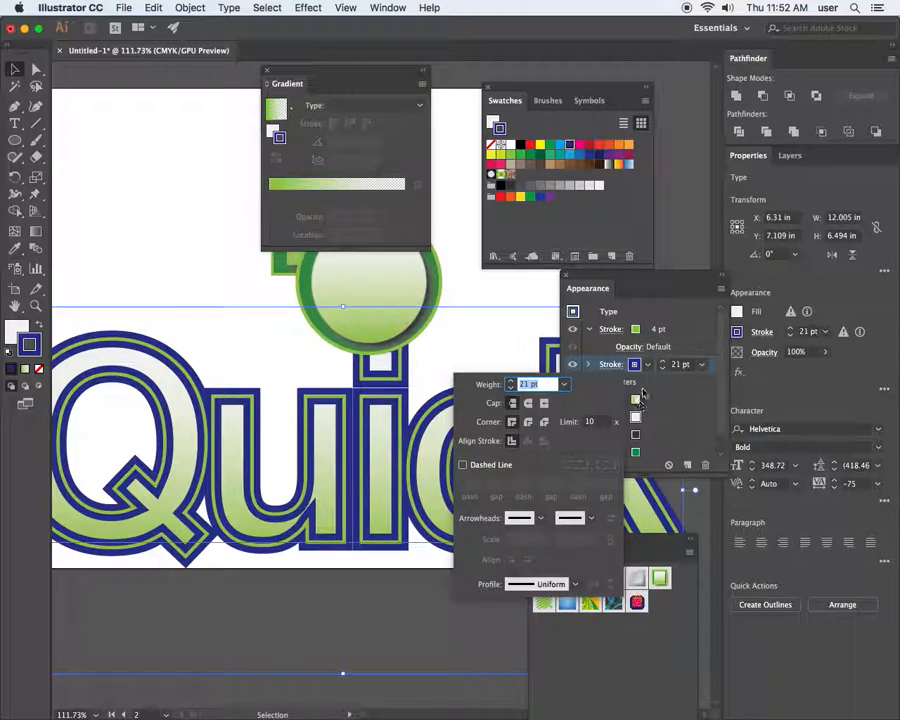
{"action": "left_click", "coordinate": [608, 364]}
Draw a 1.64 × 1.45 in rounded rectangle above the Quick text
{"action": "left_click_drag", "start_coordinate": [343, 392], "coordinate": [434, 534]}
{"action": "left_click_drag", "start_coordinate": [326, 453], "coordinate": [458, 610]}
{"action": "left_click_drag", "start_coordinate": [15, 140], "coordinate": [100, 157]}
{"action": "left_click_drag", "start_coordinate": [199, 350], "coordinate": [297, 432]}
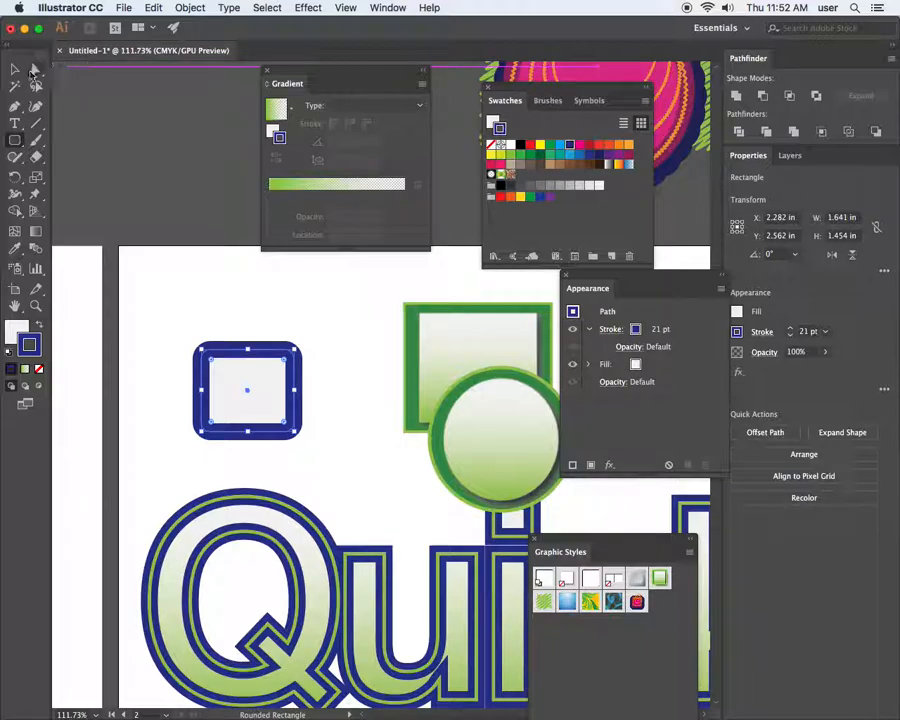
Save Quick's full appearance as Graphic Style 4
{"action": "left_click", "coordinate": [15, 69]}
{"action": "left_click", "coordinate": [246, 490]}
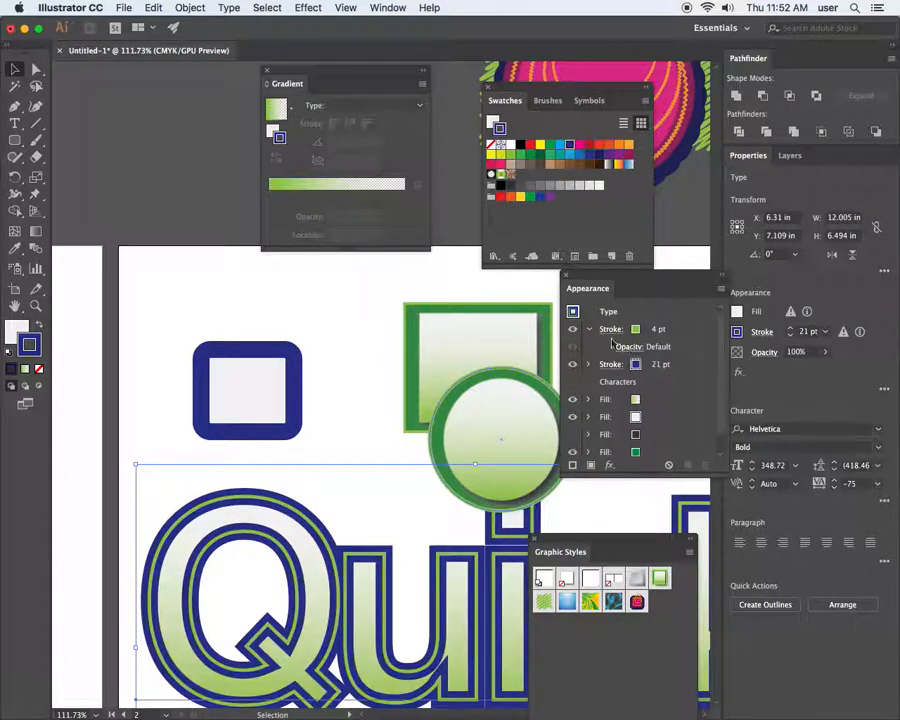
{"action": "left_click", "coordinate": [573, 312]}
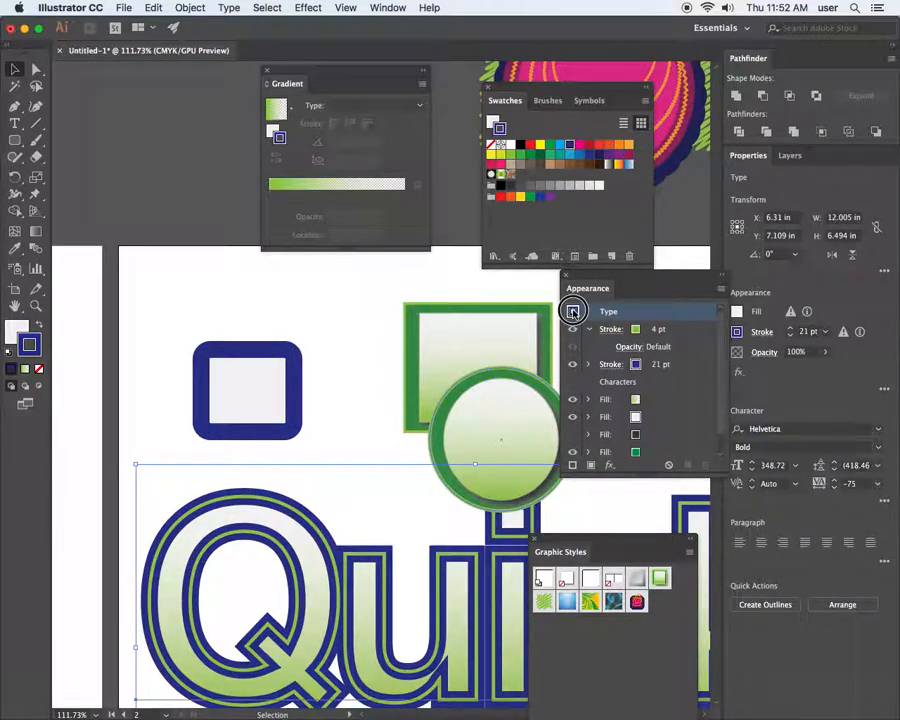
{"action": "left_click_drag", "start_coordinate": [655, 542], "coordinate": [398, 135]}
{"action": "left_click_drag", "start_coordinate": [573, 312], "coordinate": [396, 234]}
{"action": "left_click", "coordinate": [404, 195]}
Apply Graphic Style 4 to the rounded rectangle and zoom in on it
{"action": "left_click", "coordinate": [296, 352]}
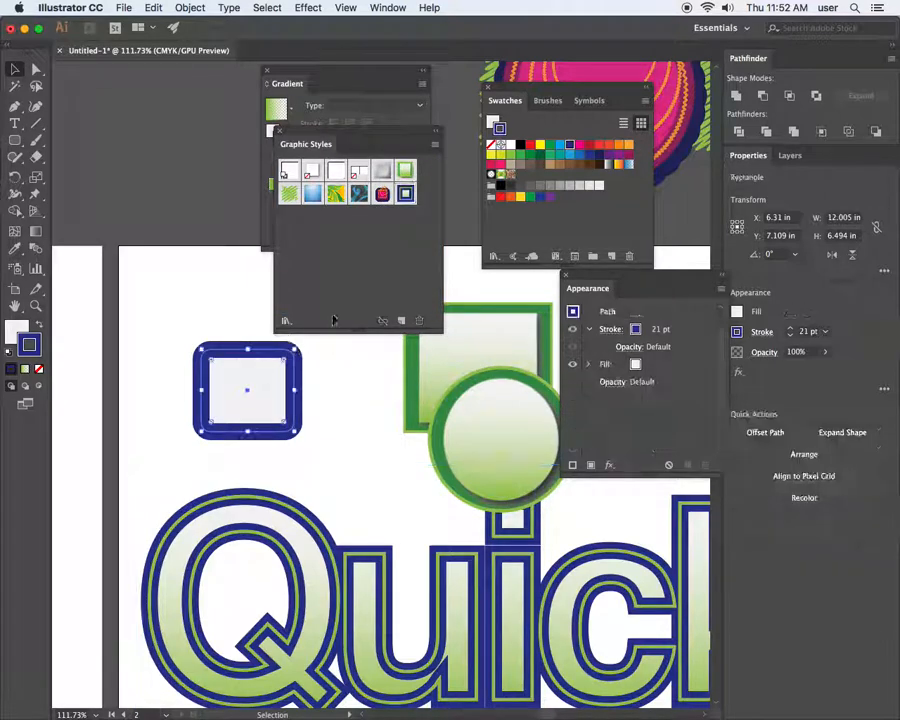
{"action": "left_click", "coordinate": [405, 197]}
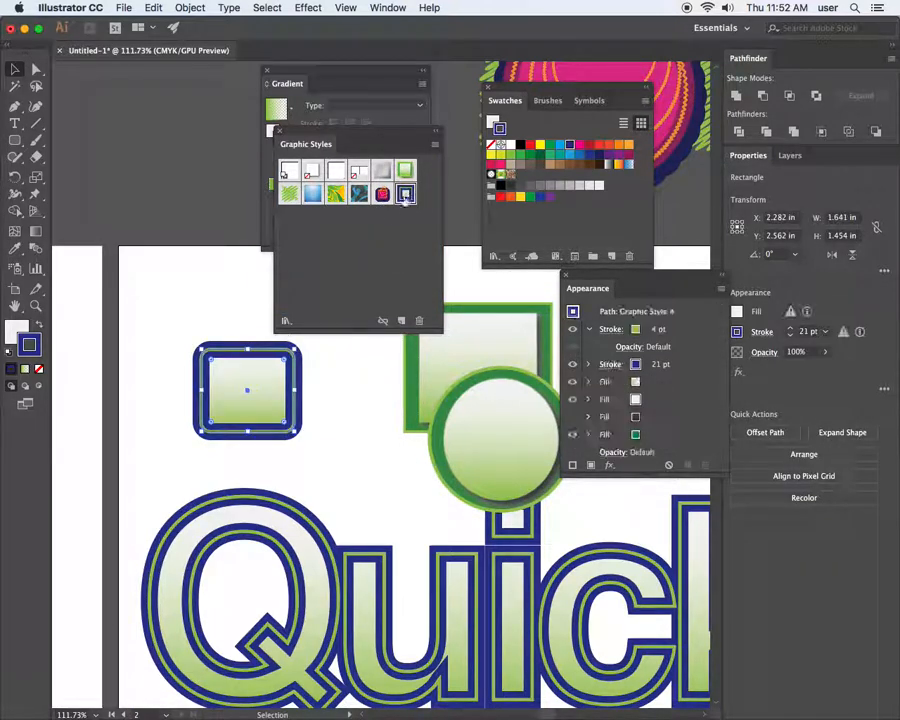
{"action": "left_click", "coordinate": [313, 408]}
{"action": "key", "text": "z"}
{"action": "left_click_drag", "start_coordinate": [188, 332], "coordinate": [341, 408]}
{"action": "left_click", "coordinate": [344, 408]}
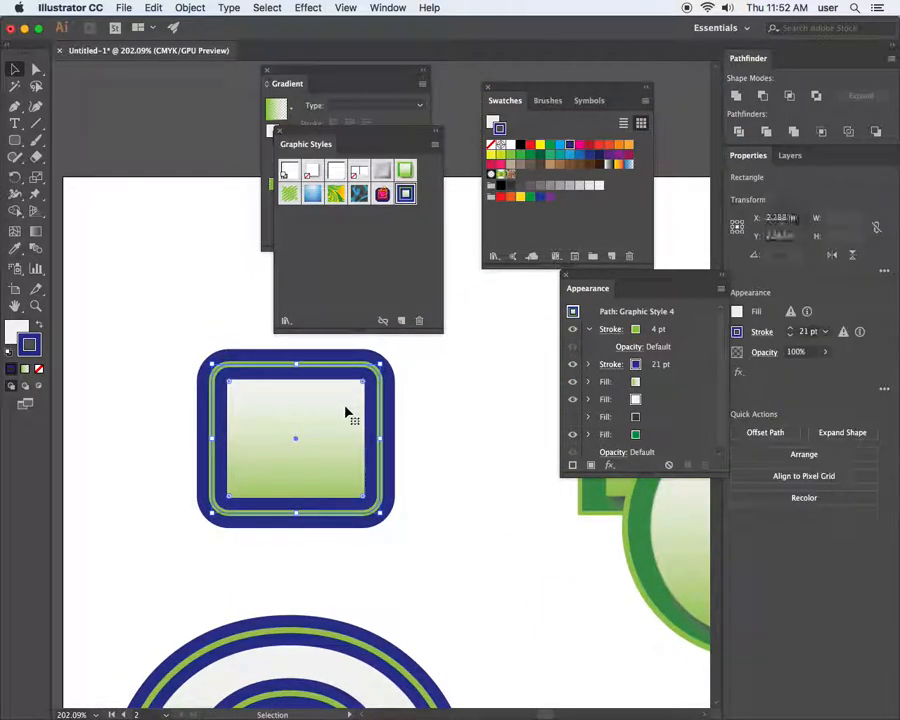
Align the rectangle's navy stroke outside at 9 pt and save it as Graphic Style 5
{"action": "left_click", "coordinate": [654, 366]}
{"action": "left_click", "coordinate": [610, 364]}
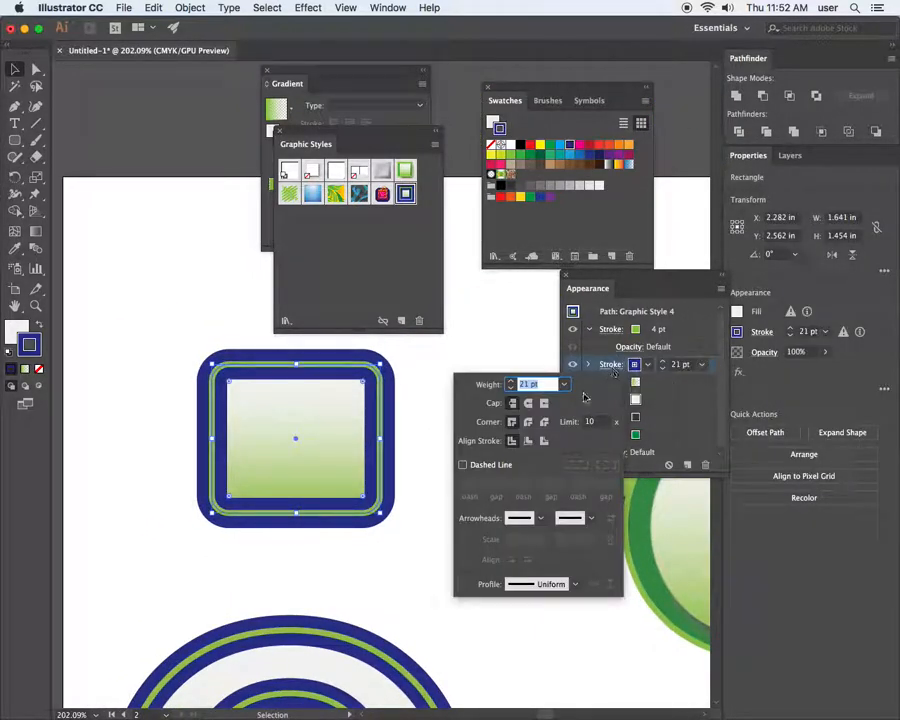
{"action": "left_click", "coordinate": [544, 442]}
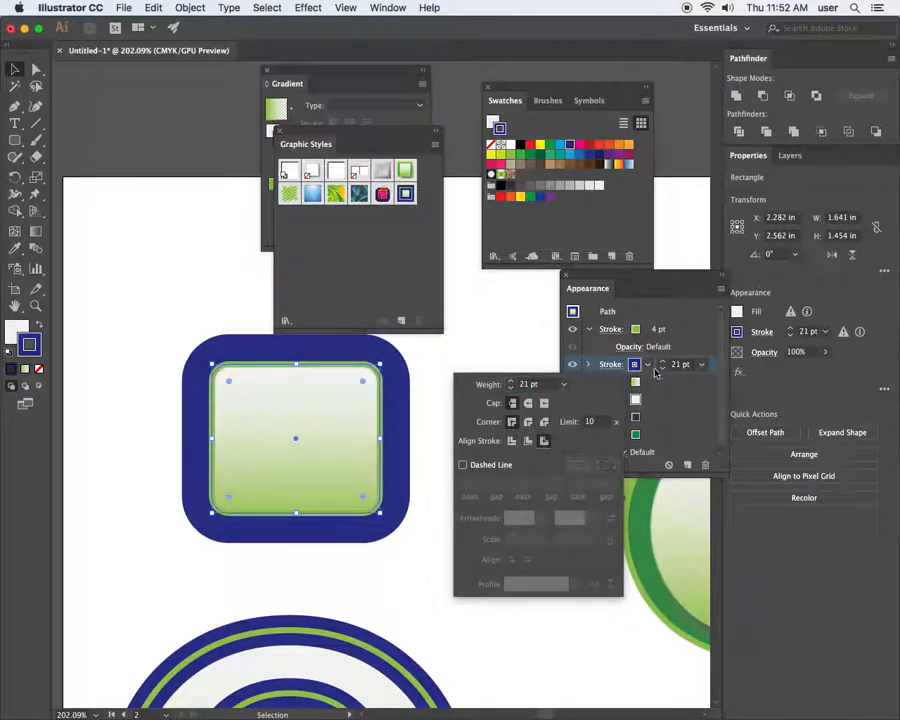
{"action": "left_click", "coordinate": [663, 368]}
{"action": "left_click", "coordinate": [663, 368]}
{"action": "left_click", "coordinate": [663, 369]}
{"action": "left_click", "coordinate": [663, 369]}
{"action": "left_click", "coordinate": [663, 369]}
{"action": "left_click", "coordinate": [663, 369]}
{"action": "left_click", "coordinate": [663, 369]}
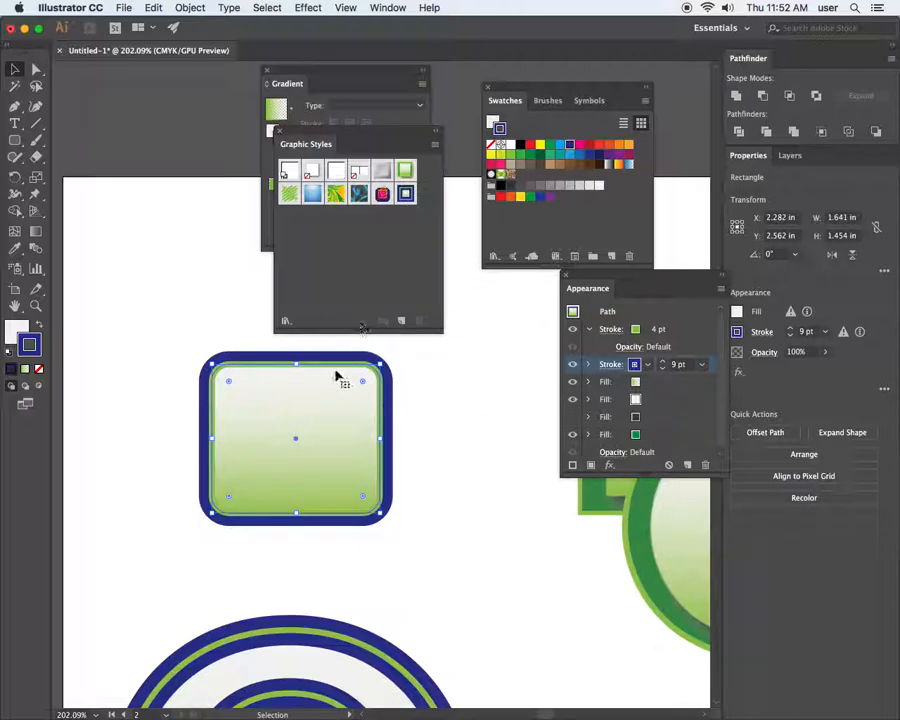
{"action": "left_click", "coordinate": [401, 320]}
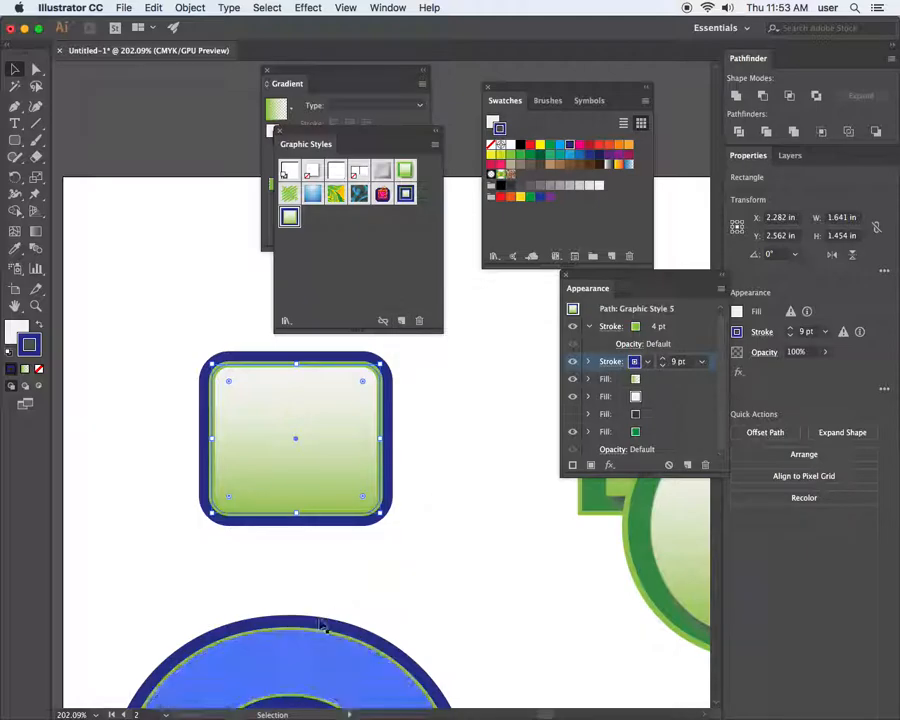
{"action": "scroll", "coordinate": [345, 580], "scroll_direction": "down", "scroll_amount": 5}
Apply Graphic Style 5 to the Quick text
{"action": "left_click", "coordinate": [304, 414]}
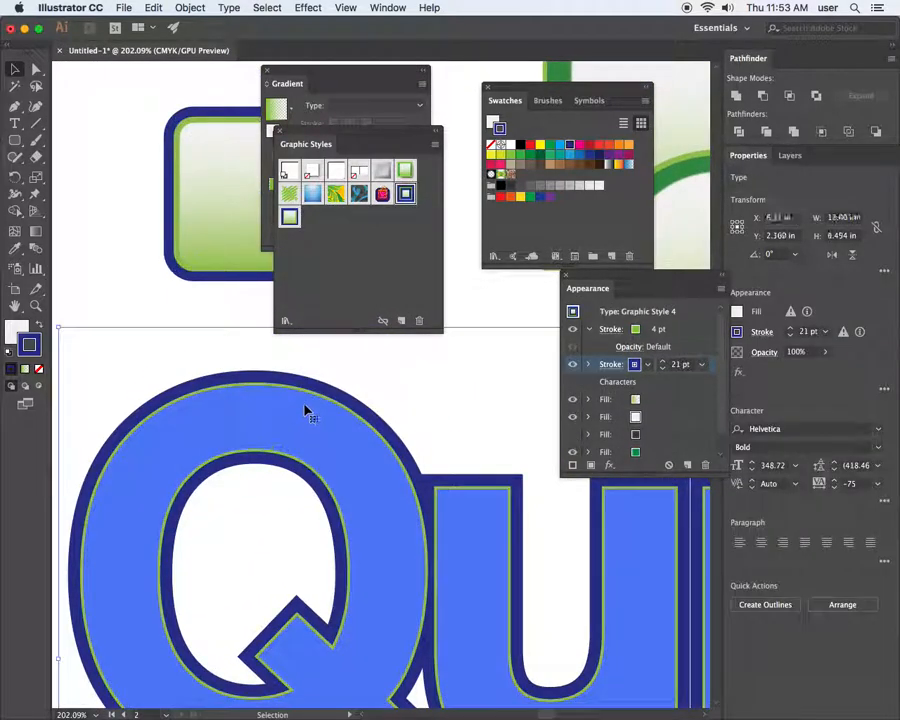
{"action": "left_click", "coordinate": [289, 216]}
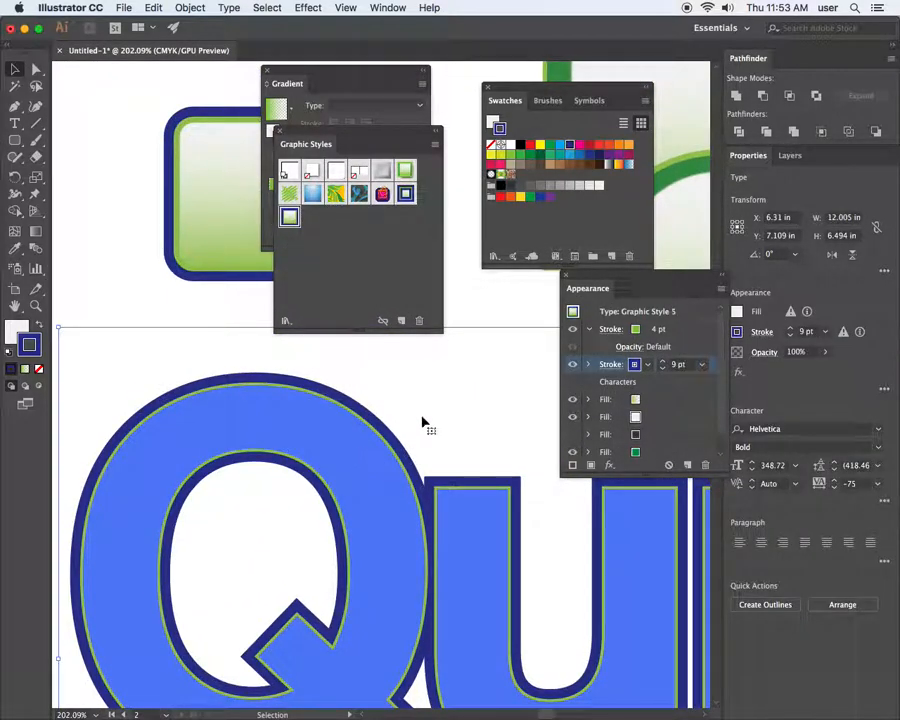
{"action": "left_click", "coordinate": [154, 294]}
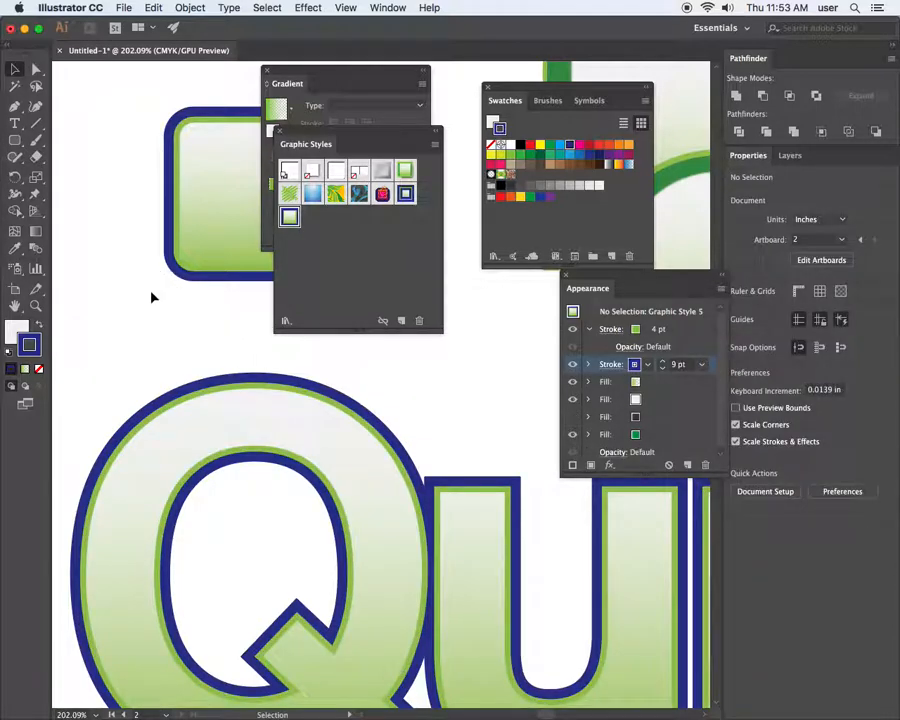
Zoom out and reposition the Quick lettering slightly left on its artboard
{"action": "key", "text": "super+minus"}
{"action": "key", "text": "super+minus"}
{"action": "key", "text": "super+minus"}
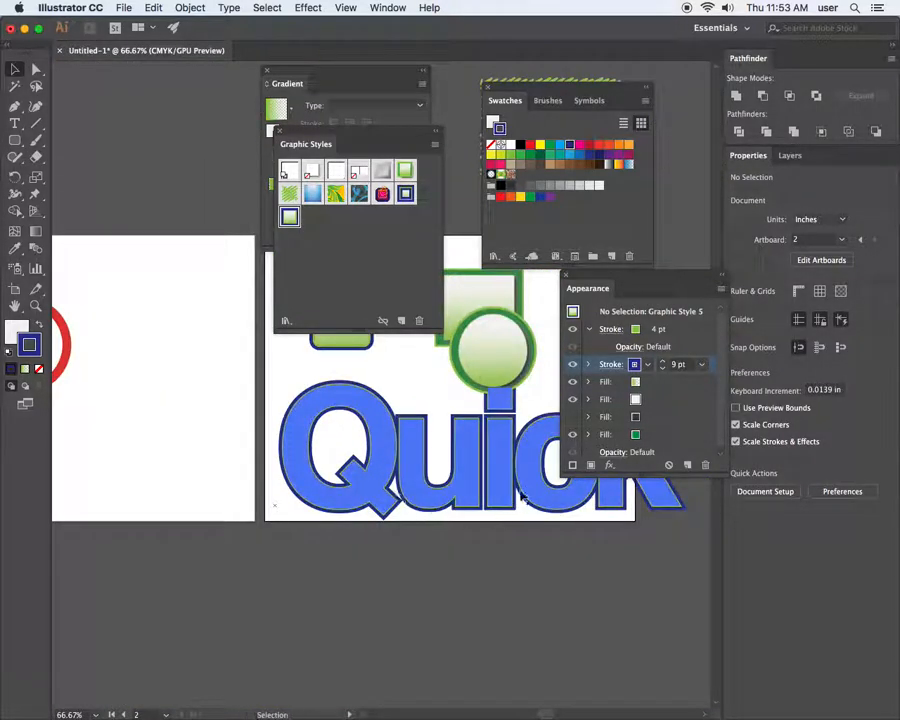
{"action": "left_click_drag", "start_coordinate": [367, 497], "coordinate": [345, 498]}
{"action": "left_click", "coordinate": [509, 453]}
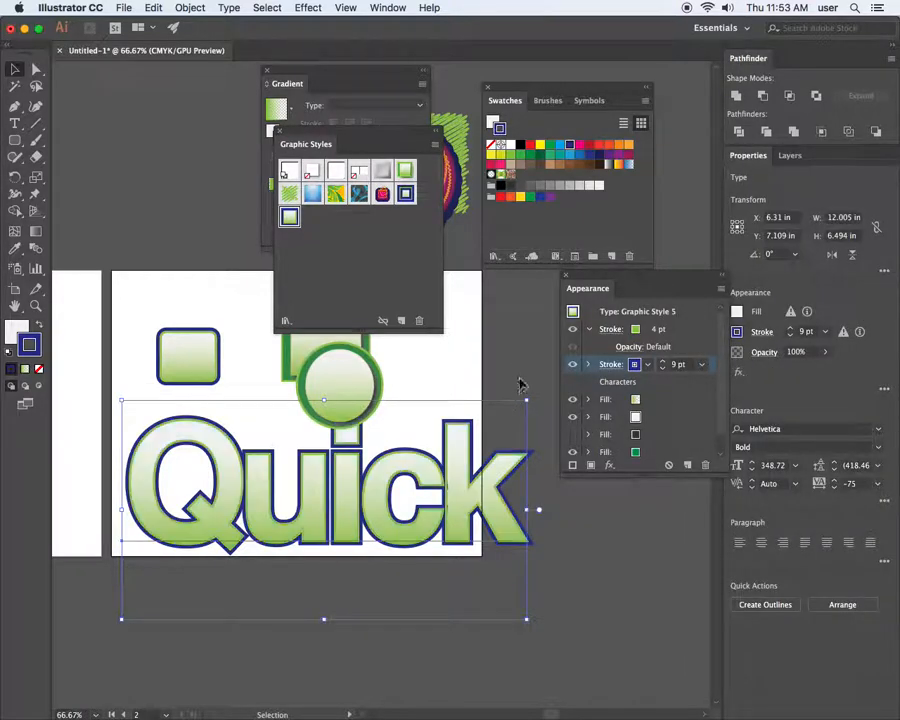
{"action": "left_click", "coordinate": [514, 370]}
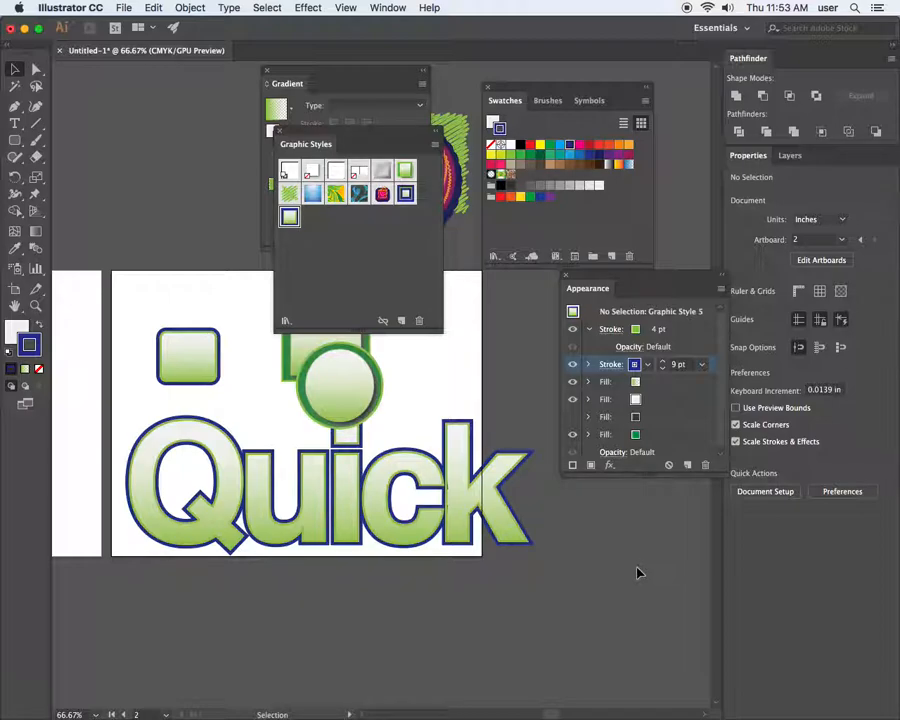
{"action": "left_click_drag", "start_coordinate": [464, 518], "coordinate": [537, 597]}
{"action": "left_click", "coordinate": [540, 596]}
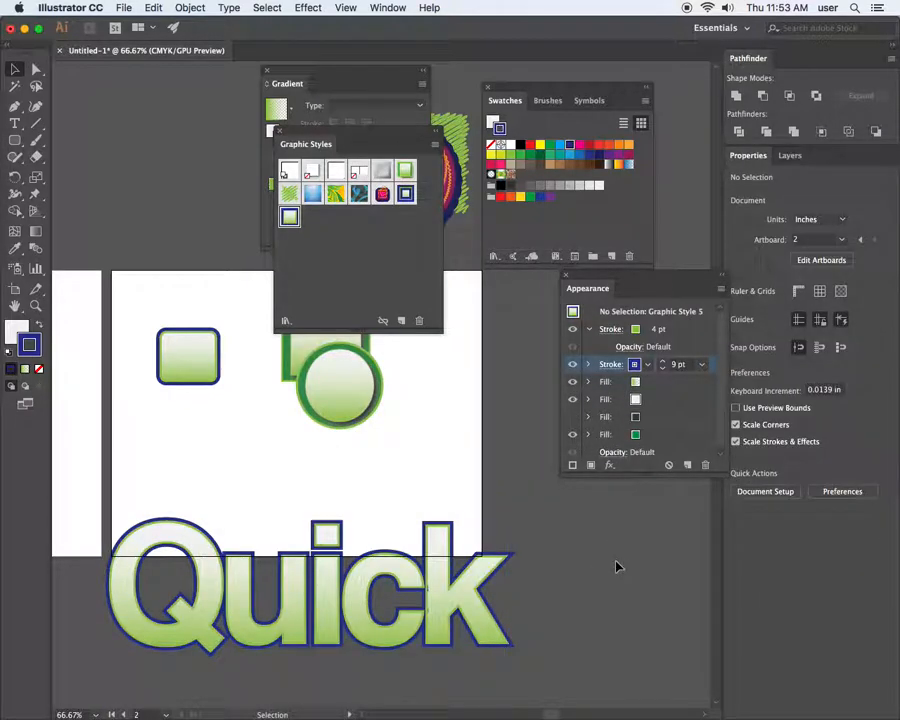
{"action": "left_click_drag", "start_coordinate": [464, 538], "coordinate": [443, 428]}
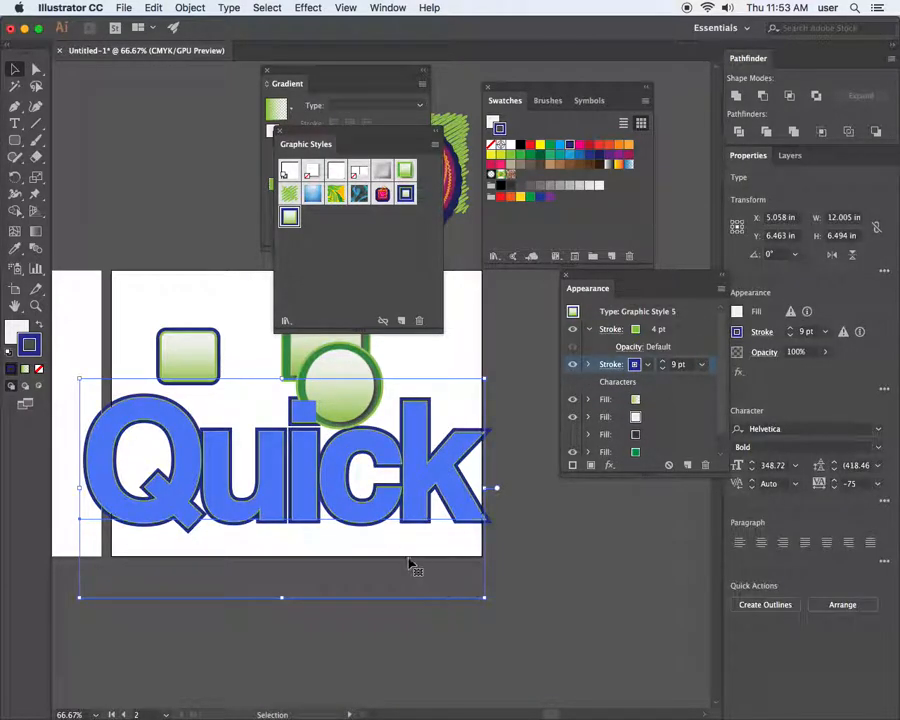
{"action": "left_click", "coordinate": [494, 617]}
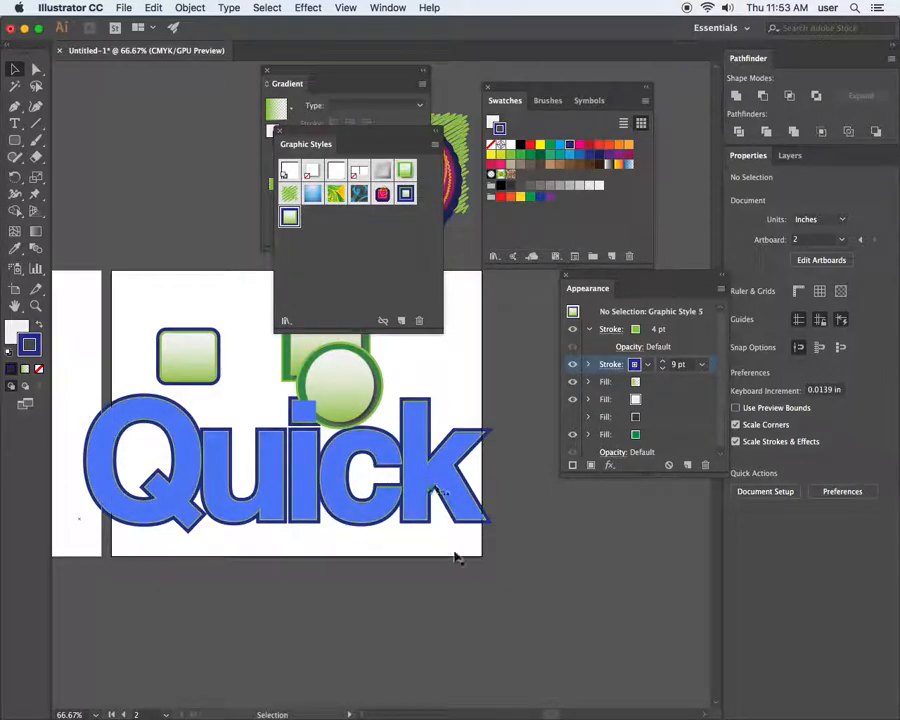
Zoom in close on the uick letters and enlarge the Appearance list to show all rows
{"action": "key", "text": "z"}
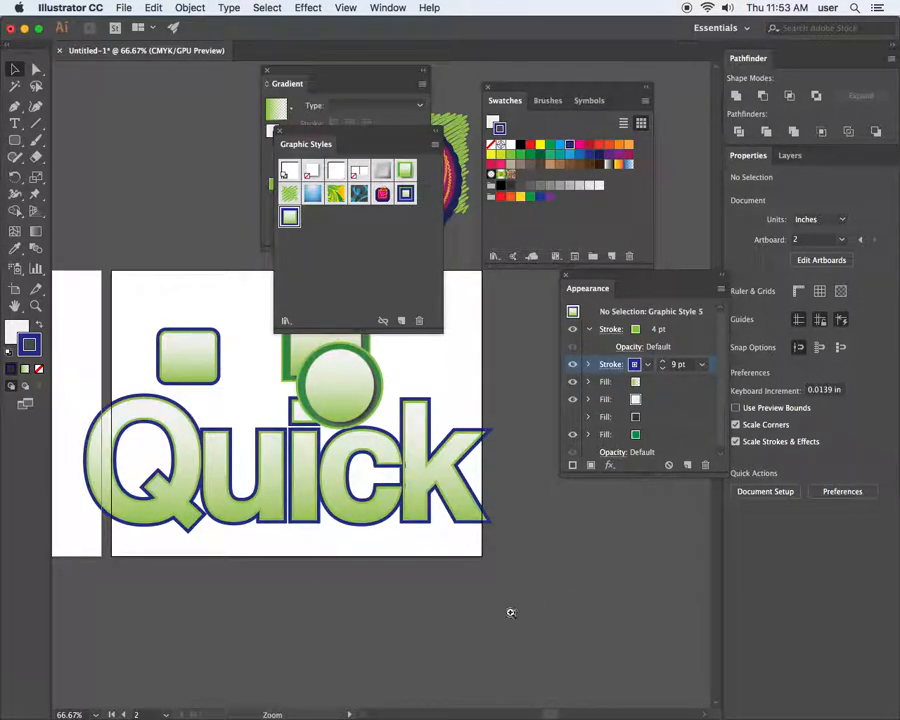
{"action": "left_click_drag", "start_coordinate": [372, 428], "coordinate": [473, 529]}
{"action": "left_click_drag", "start_coordinate": [399, 482], "coordinate": [308, 515]}
{"action": "left_click", "coordinate": [356, 486]}
{"action": "key", "text": "Delete"}
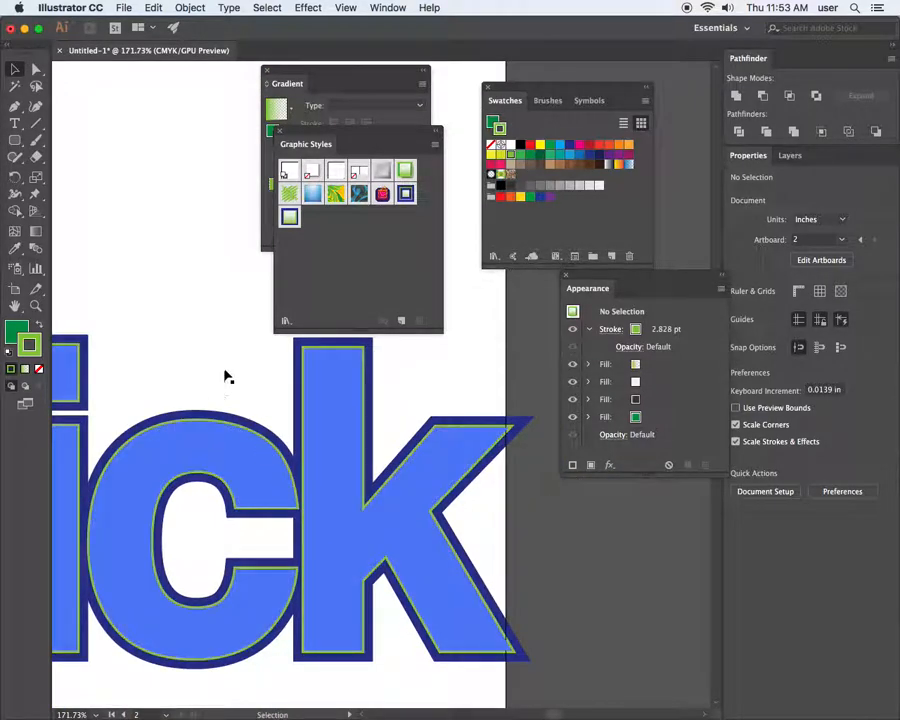
{"action": "left_click", "coordinate": [217, 346]}
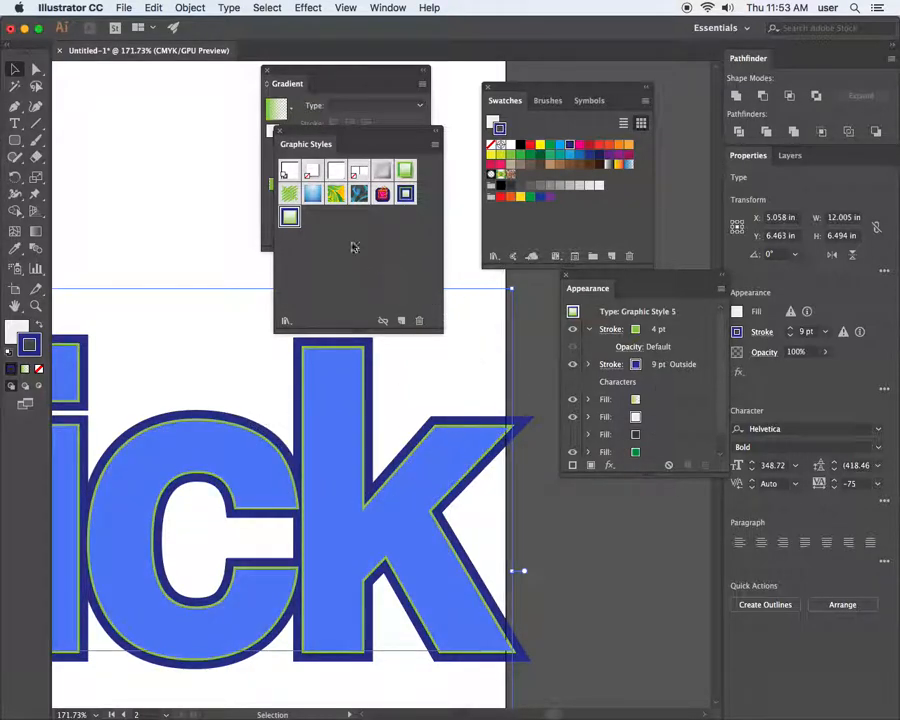
{"action": "left_click_drag", "start_coordinate": [239, 364], "coordinate": [458, 432]}
{"action": "left_click_drag", "start_coordinate": [334, 314], "coordinate": [75, 223]}
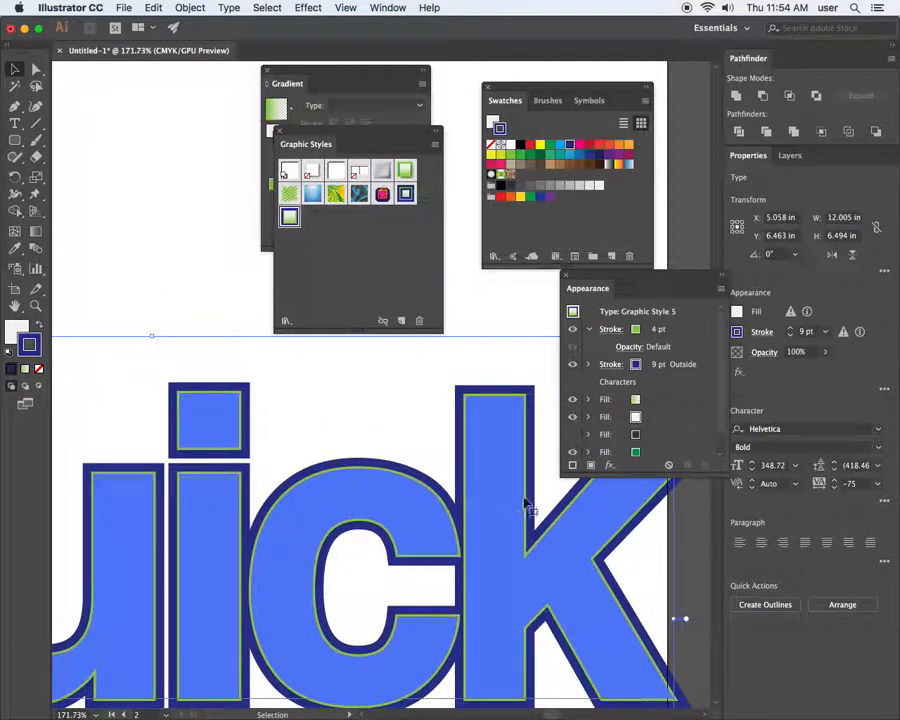
{"action": "left_click_drag", "start_coordinate": [724, 476], "coordinate": [716, 504]}
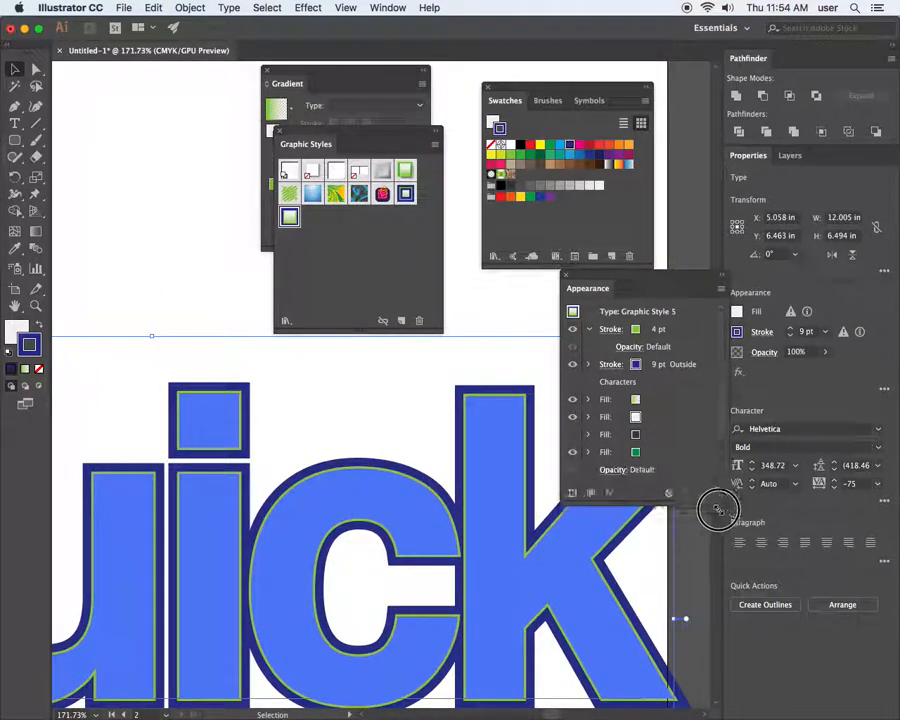
Add a Pathfinder Add effect to the 9 pt navy outer stroke
{"action": "left_click", "coordinate": [705, 365]}
{"action": "left_click", "coordinate": [610, 512]}
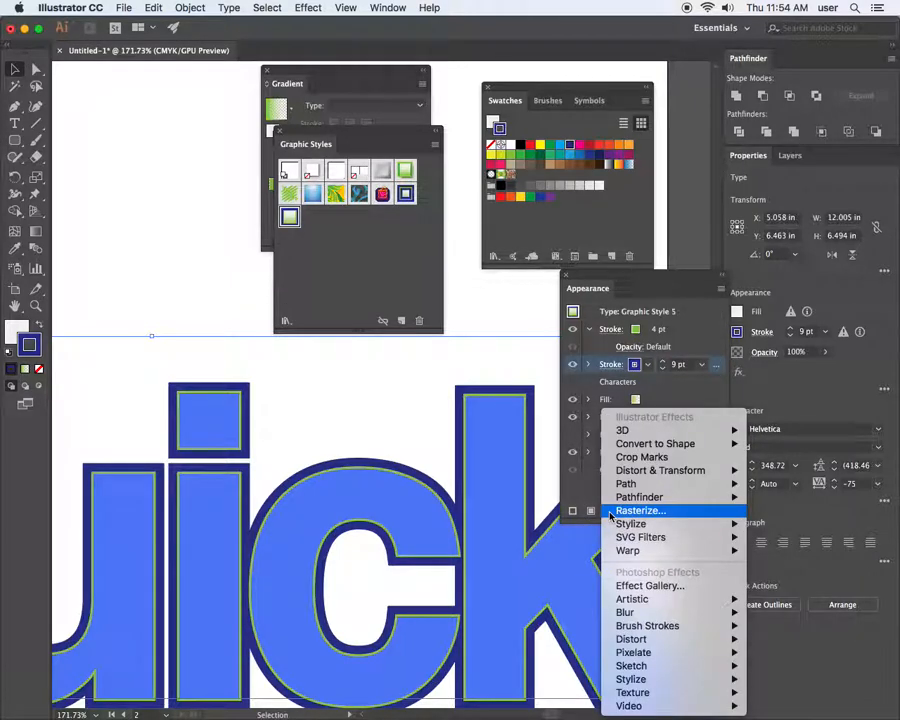
{"action": "mouse_move", "coordinate": [618, 501]}
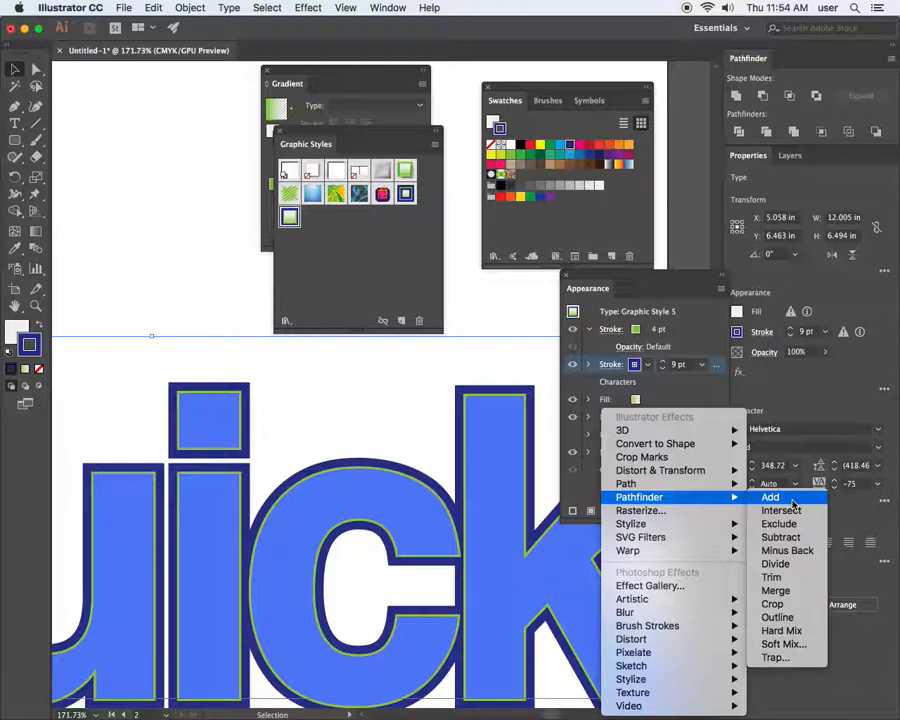
{"action": "left_click", "coordinate": [792, 500]}
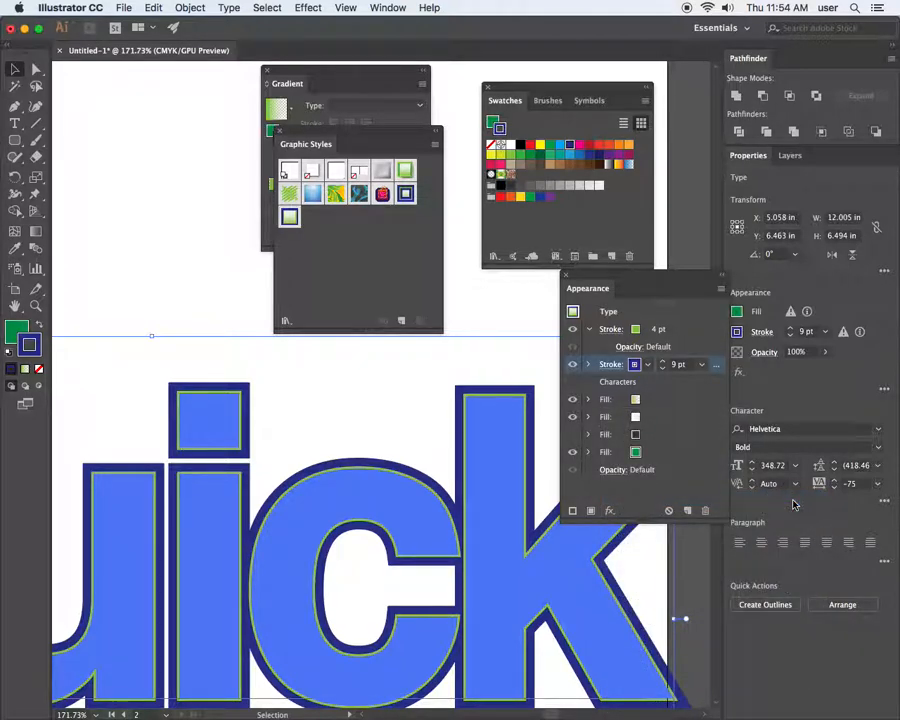
{"action": "left_click", "coordinate": [217, 283]}
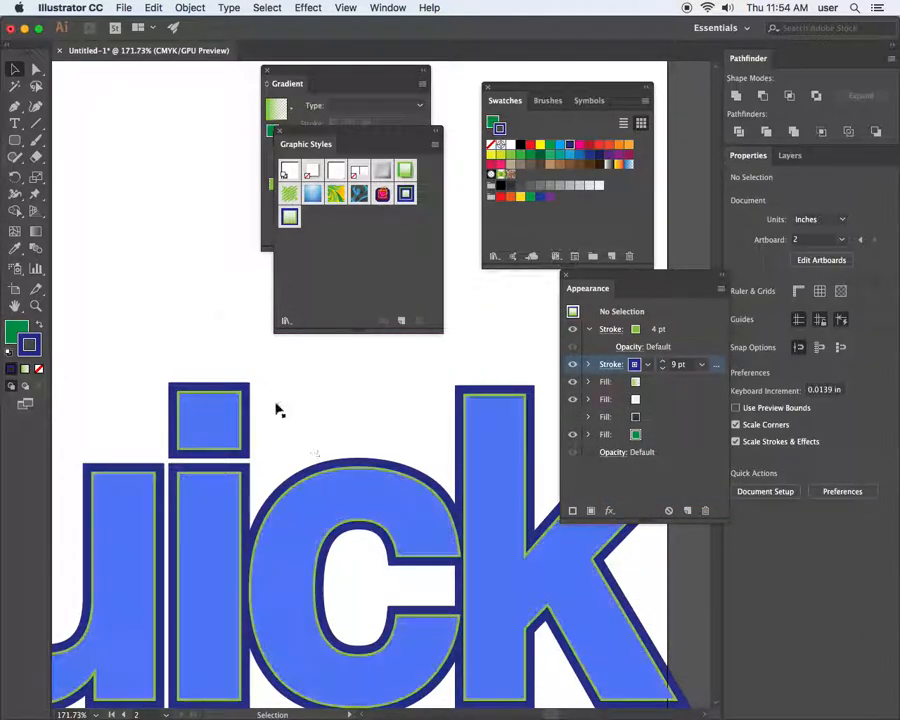
{"action": "left_click", "coordinate": [426, 489]}
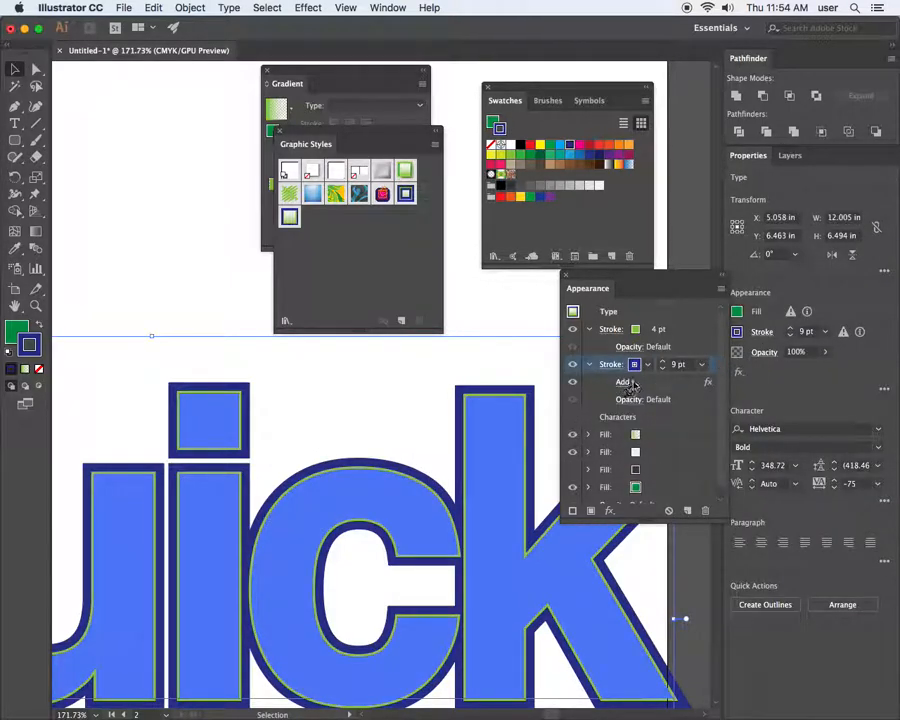
Change the pathfinder operation to Intersect with preview on
{"action": "left_click", "coordinate": [622, 383]}
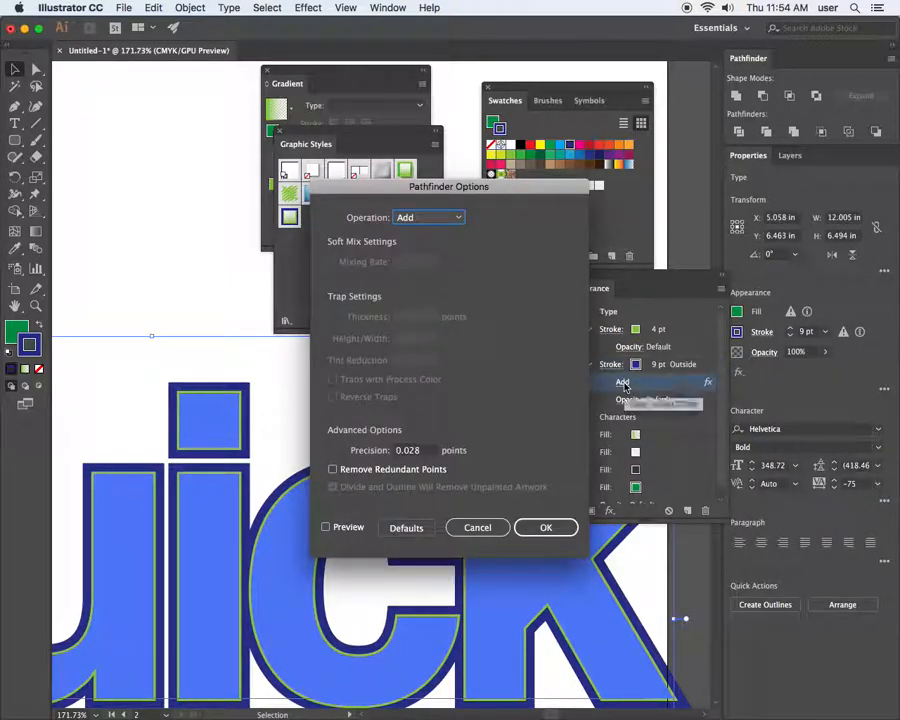
{"action": "left_click", "coordinate": [446, 219]}
{"action": "left_click", "coordinate": [446, 250]}
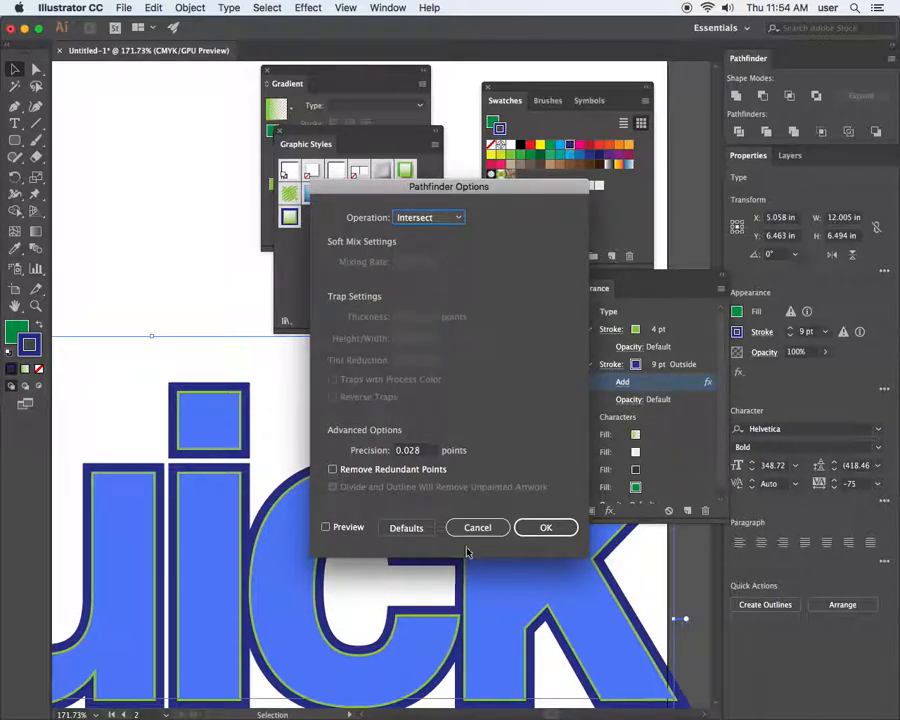
{"action": "left_click", "coordinate": [326, 527]}
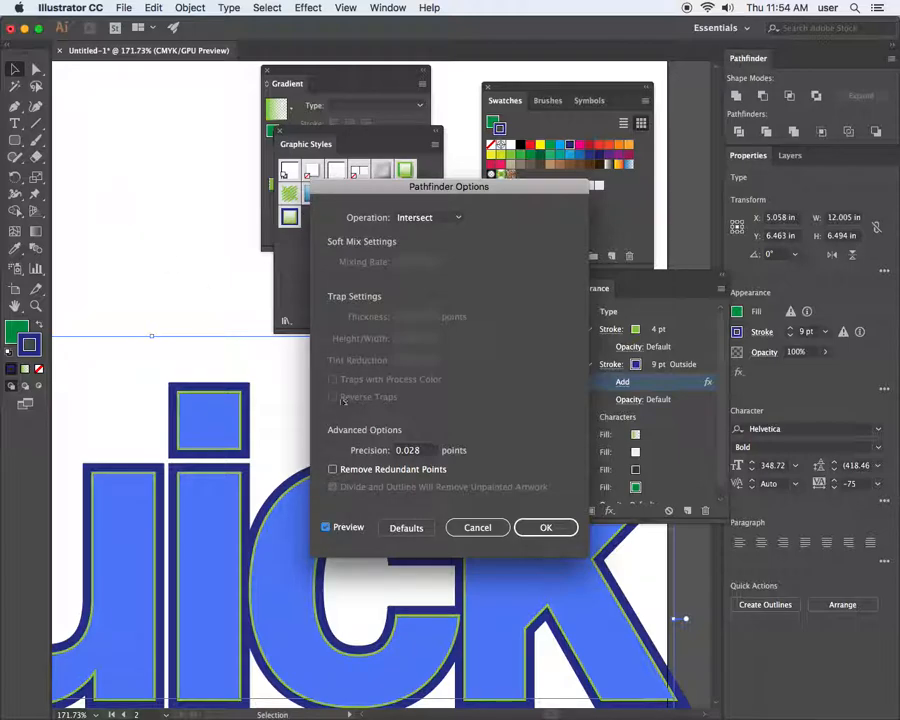
{"action": "left_click", "coordinate": [546, 527]}
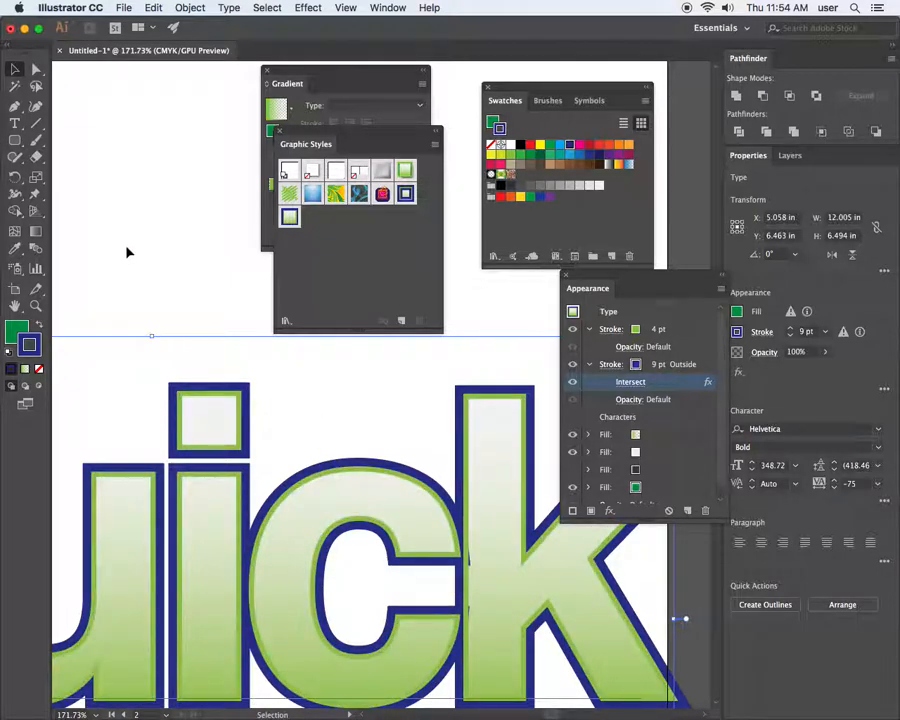
Move the Intersect effect to the top of the appearance stack
{"action": "left_click", "coordinate": [661, 470]}
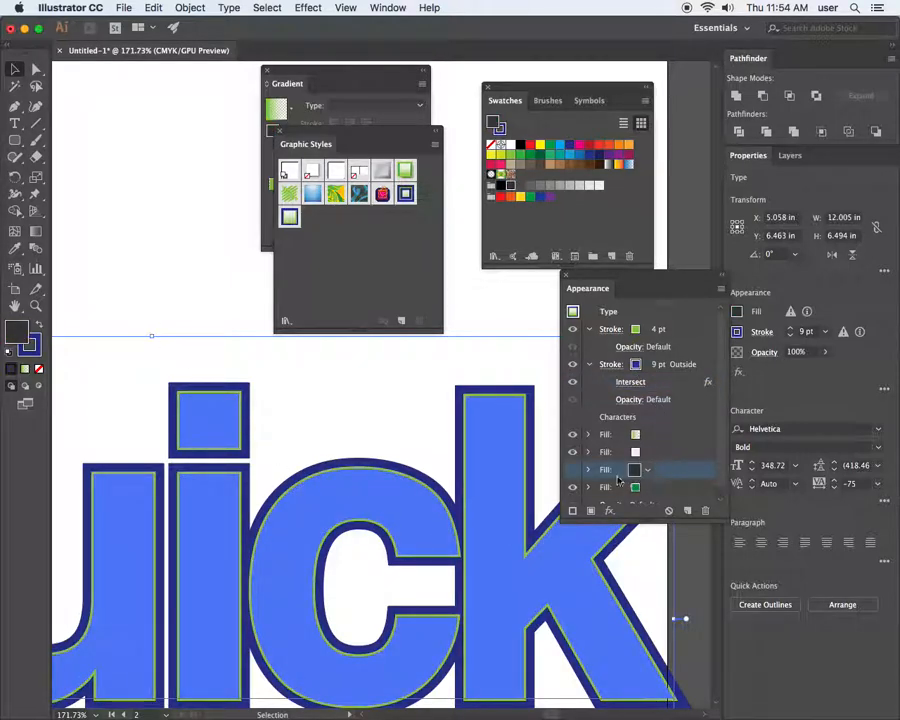
{"action": "left_click", "coordinate": [573, 365]}
{"action": "left_click", "coordinate": [573, 365]}
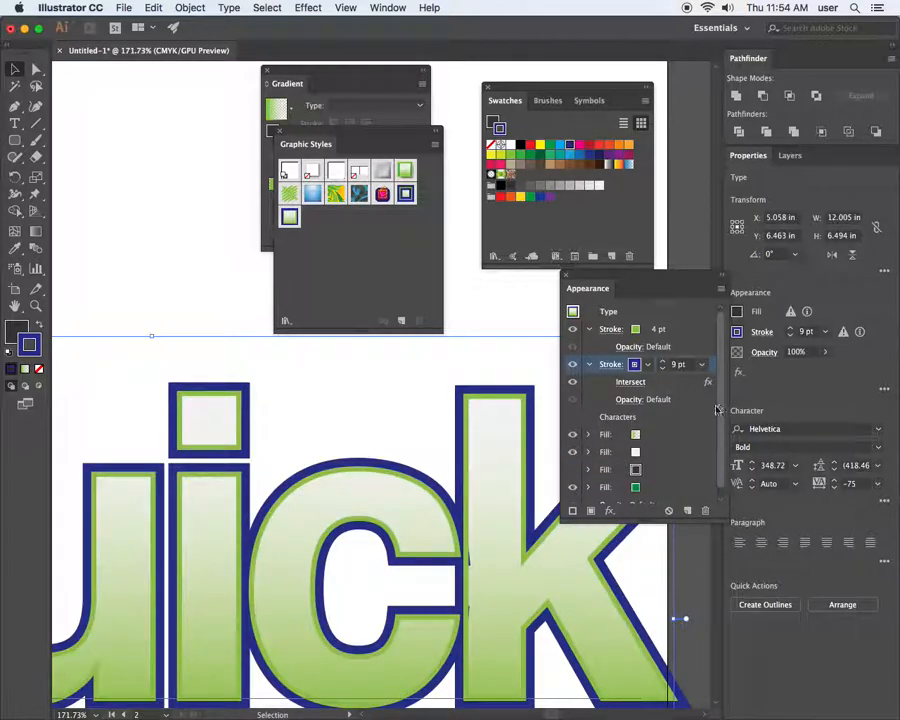
{"action": "mouse_move", "coordinate": [658, 388]}
{"action": "left_mouse_down"}
{"action": "mouse_move", "coordinate": [667, 342]}
{"action": "mouse_move", "coordinate": [660, 327]}
{"action": "left_mouse_up"}
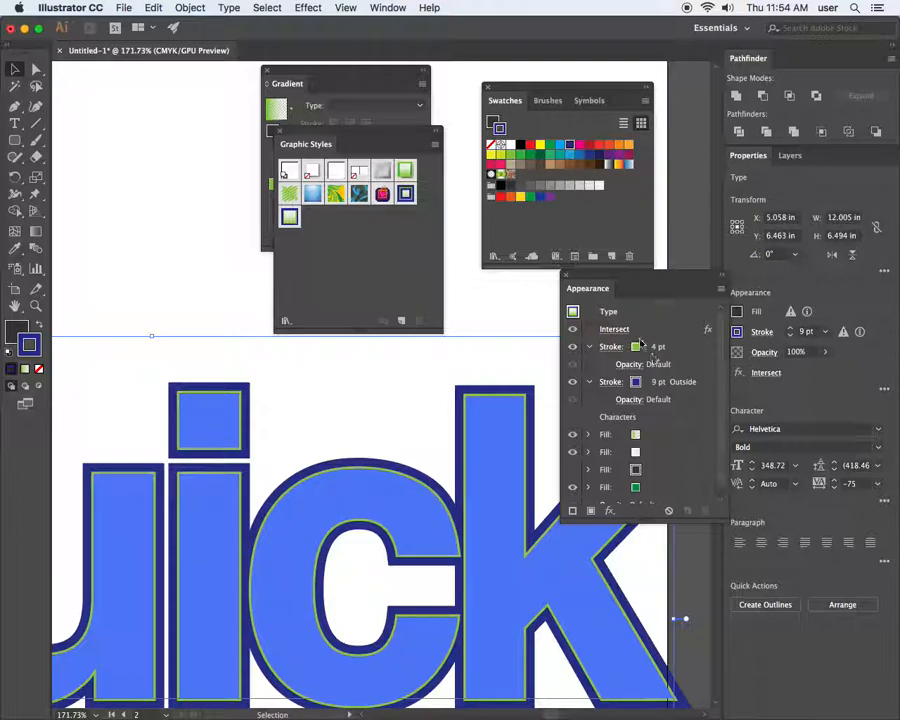
{"action": "left_click", "coordinate": [665, 330]}
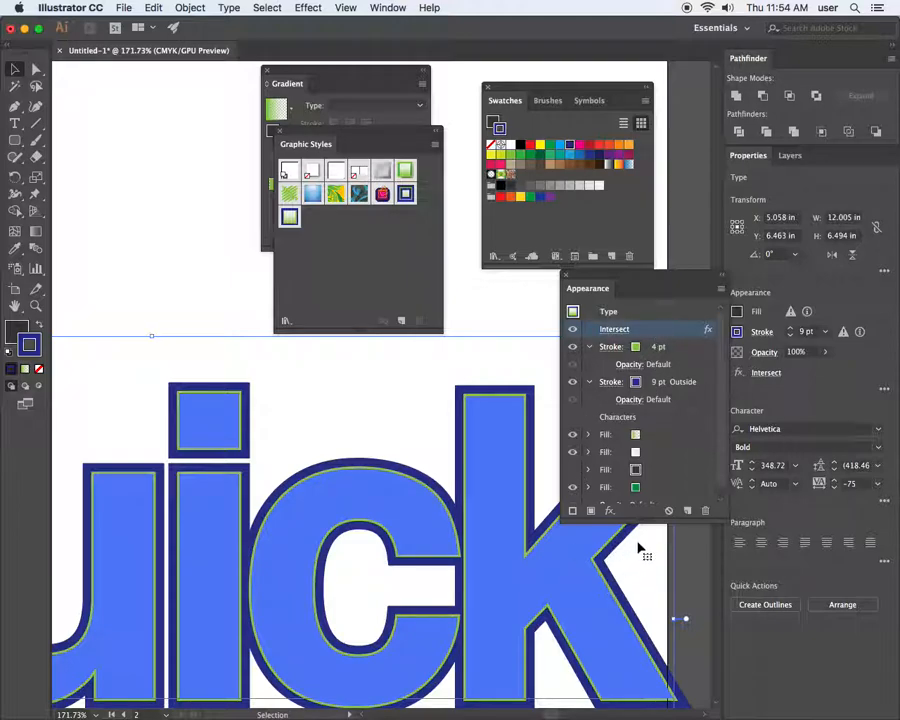
Add a second Pathfinder Add effect instance to the lettering
{"action": "left_click", "coordinate": [610, 511]}
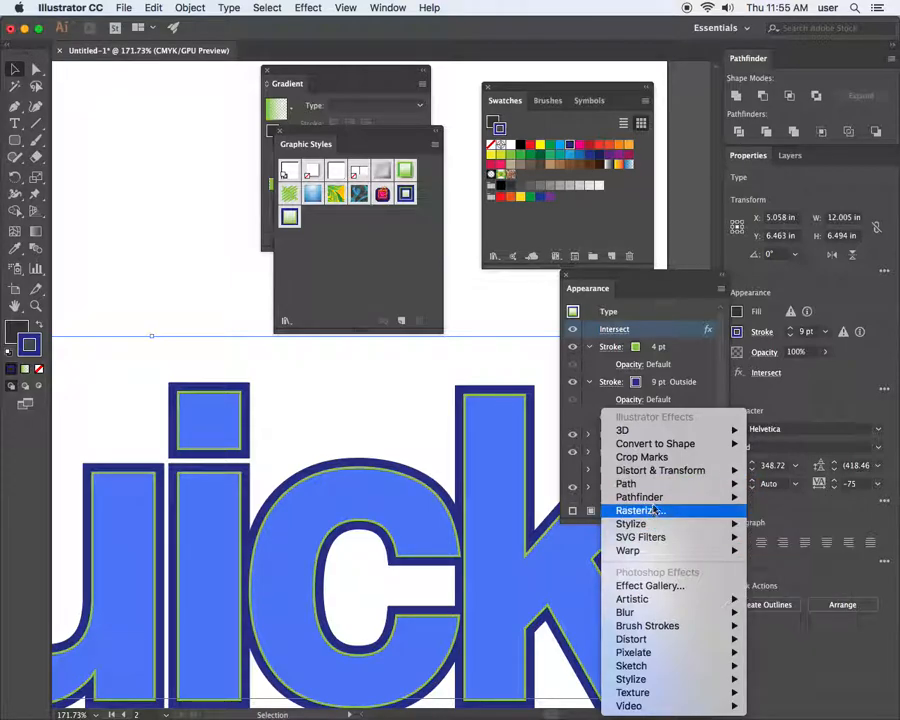
{"action": "mouse_move", "coordinate": [650, 497]}
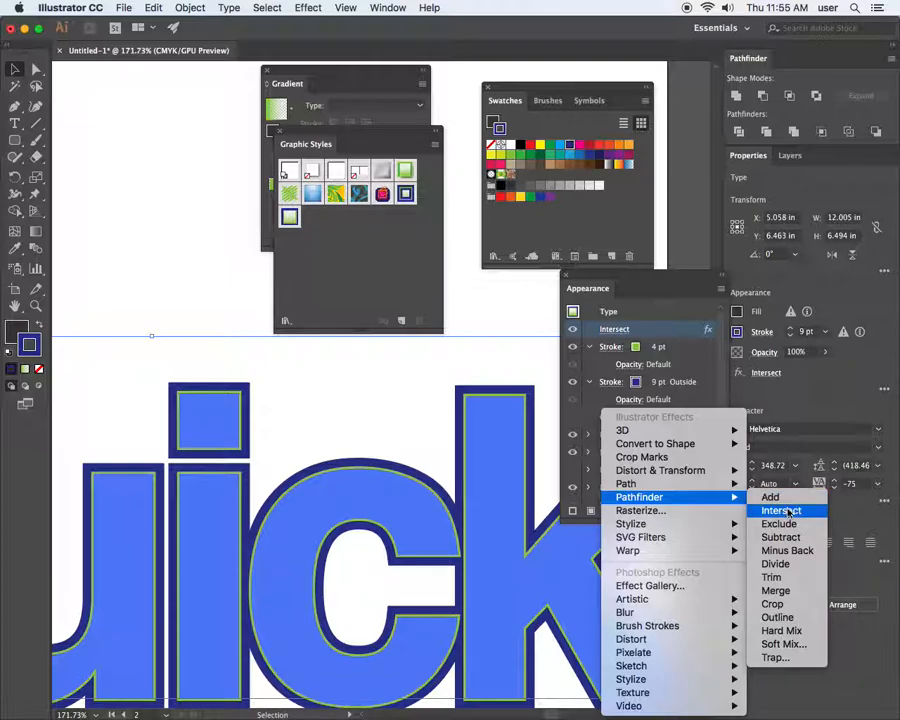
{"action": "left_click", "coordinate": [786, 498]}
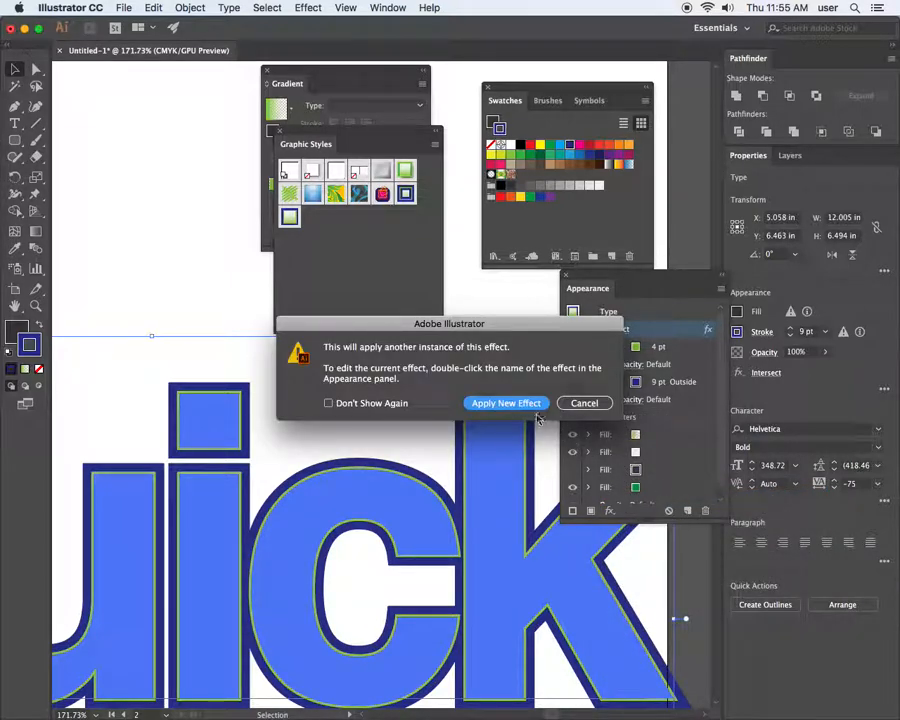
{"action": "left_click", "coordinate": [528, 403]}
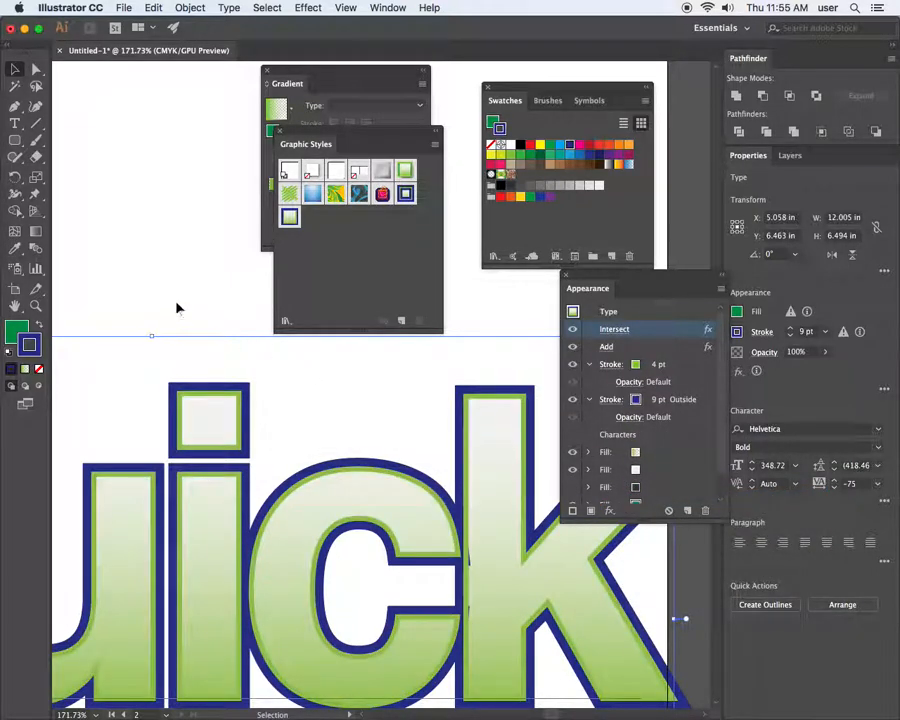
{"action": "left_click", "coordinate": [176, 308]}
{"action": "left_click", "coordinate": [410, 558]}
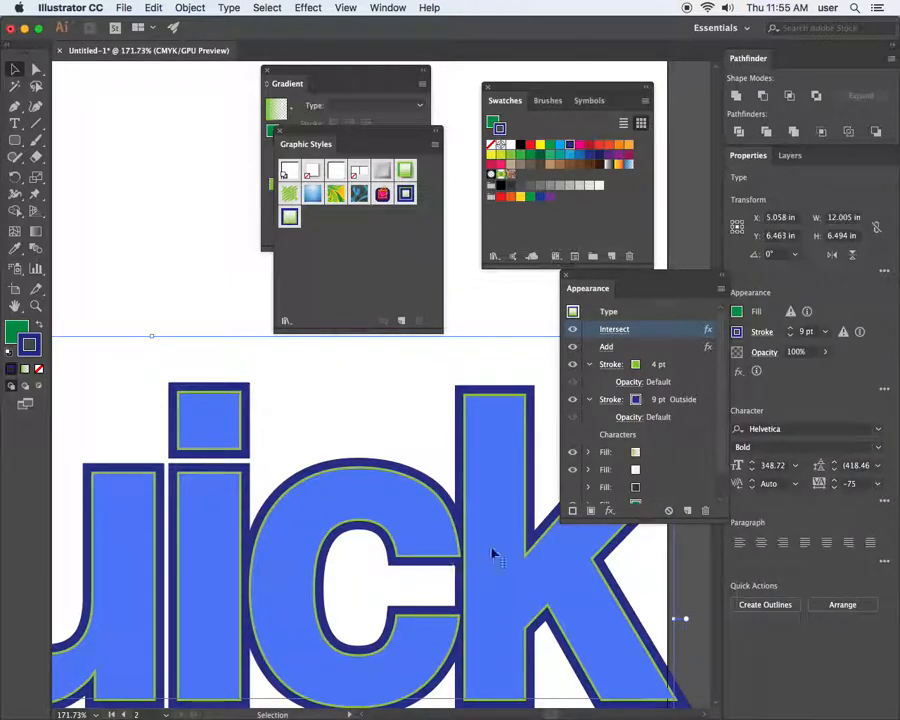
Hide the 4 pt green stroke and check the lettering with only the navy outline
{"action": "left_click", "coordinate": [589, 365]}
{"action": "left_click", "coordinate": [572, 366]}
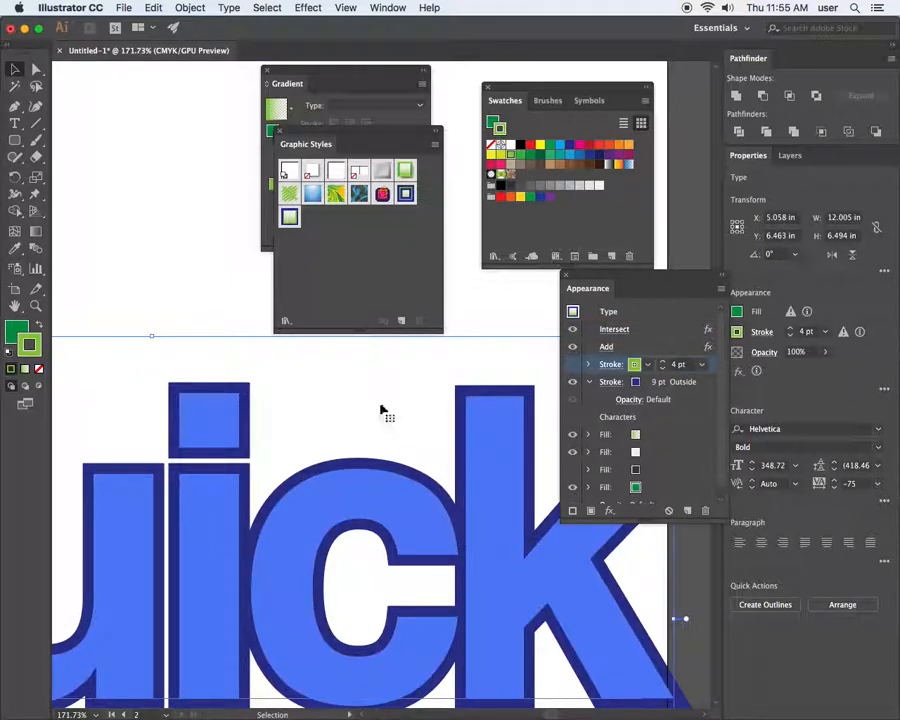
{"action": "left_click", "coordinate": [157, 267]}
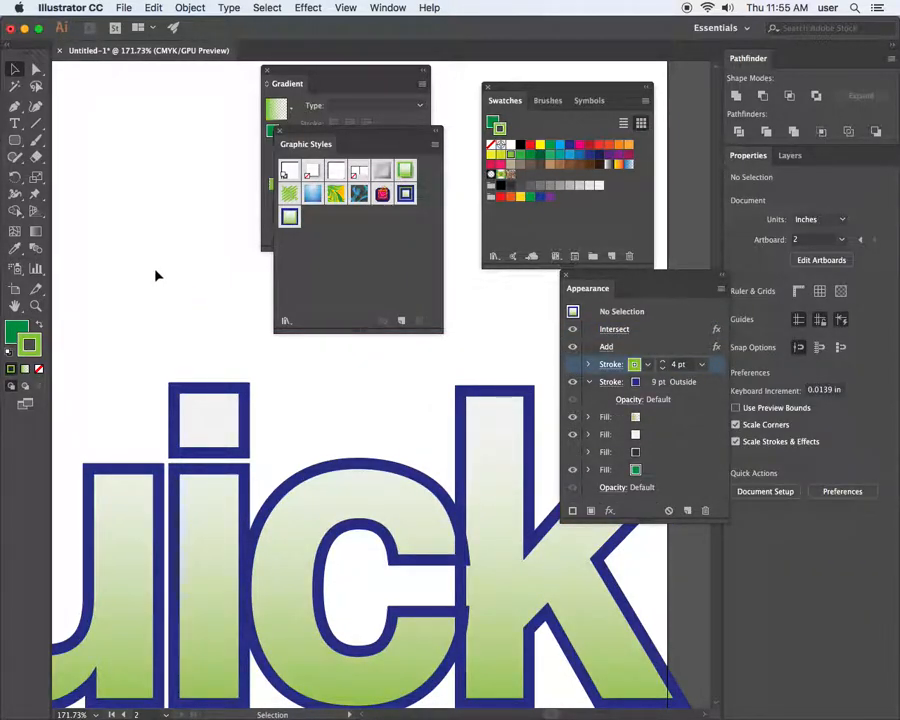
{"action": "left_click", "coordinate": [490, 458]}
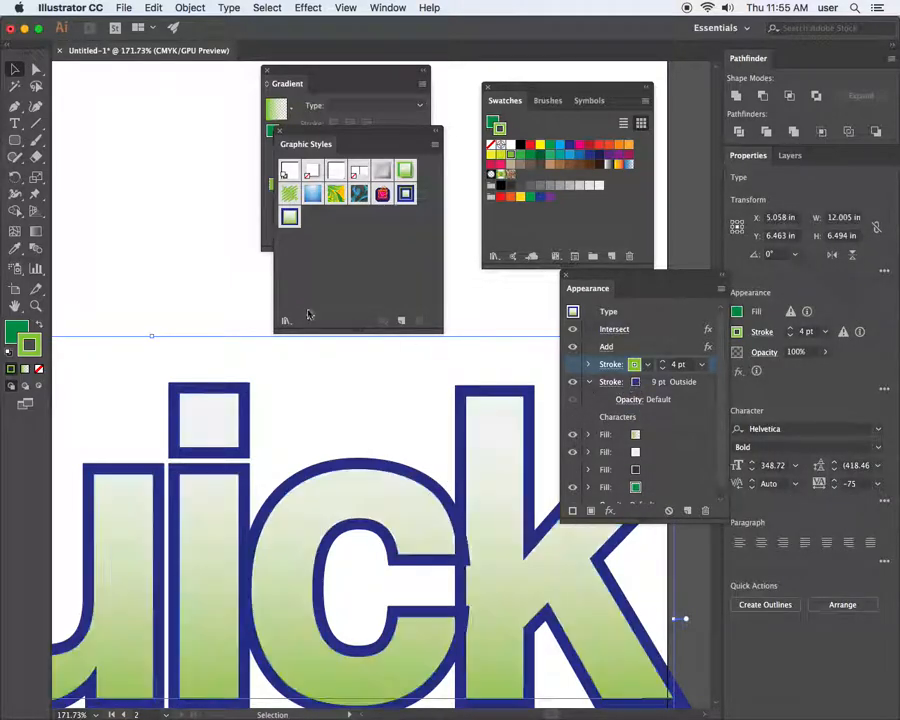
{"action": "left_click_drag", "start_coordinate": [216, 296], "coordinate": [440, 552]}
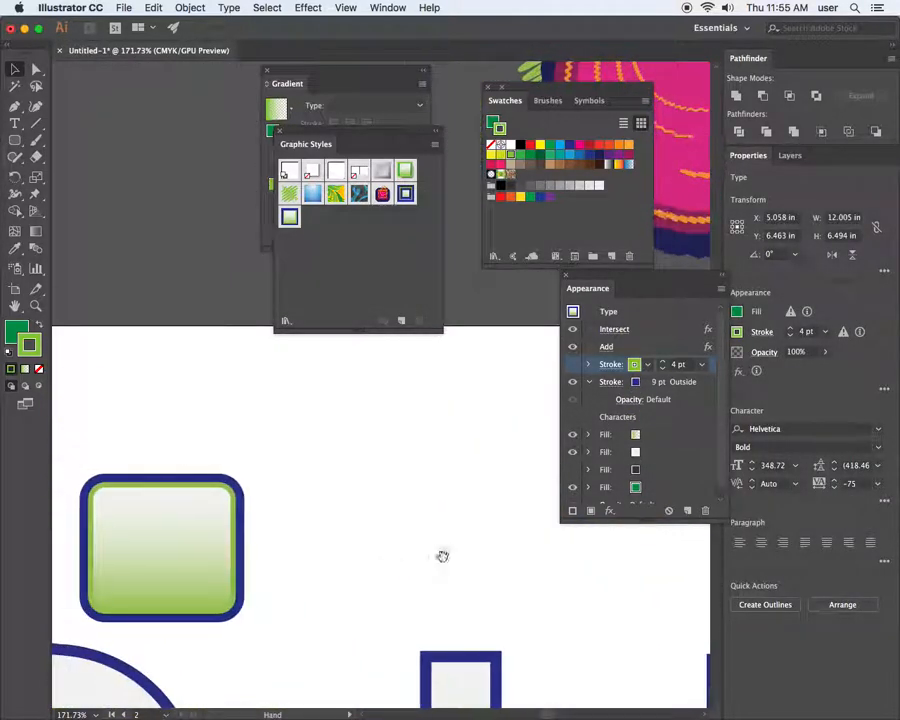
Apply Pathfinder > Add to the rounded button's 9 pt navy stroke, accepting the warning, then select Quick
{"action": "left_click", "coordinate": [198, 511]}
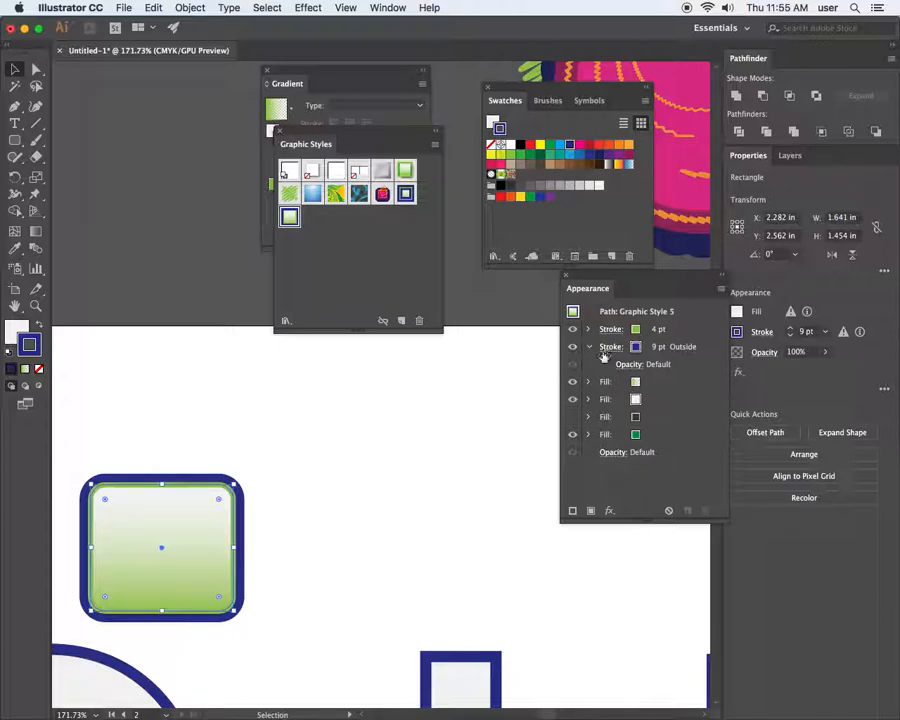
{"action": "left_click", "coordinate": [684, 347]}
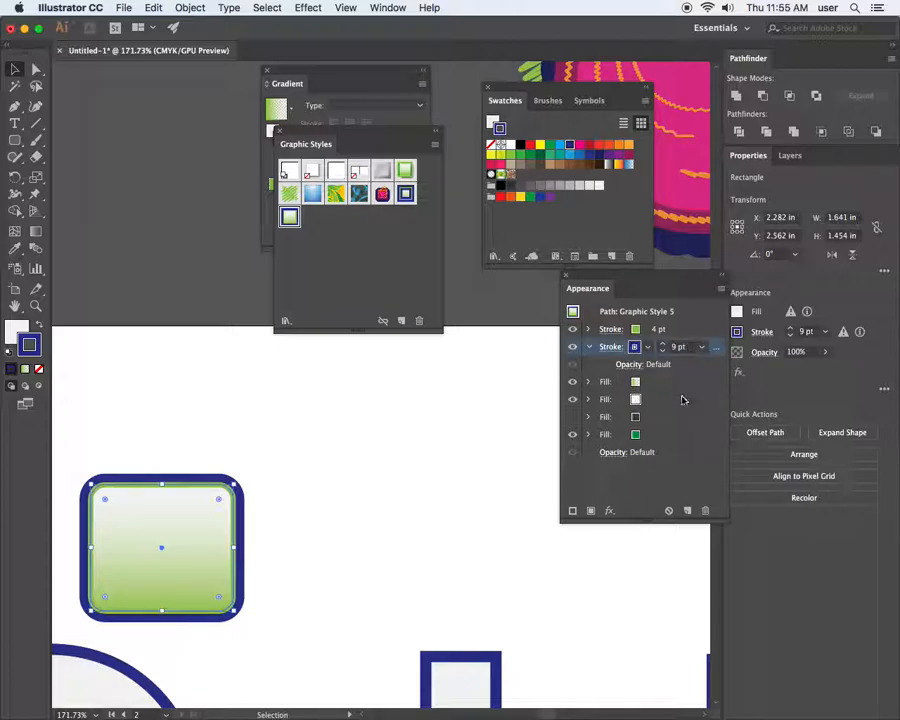
{"action": "left_click", "coordinate": [611, 512]}
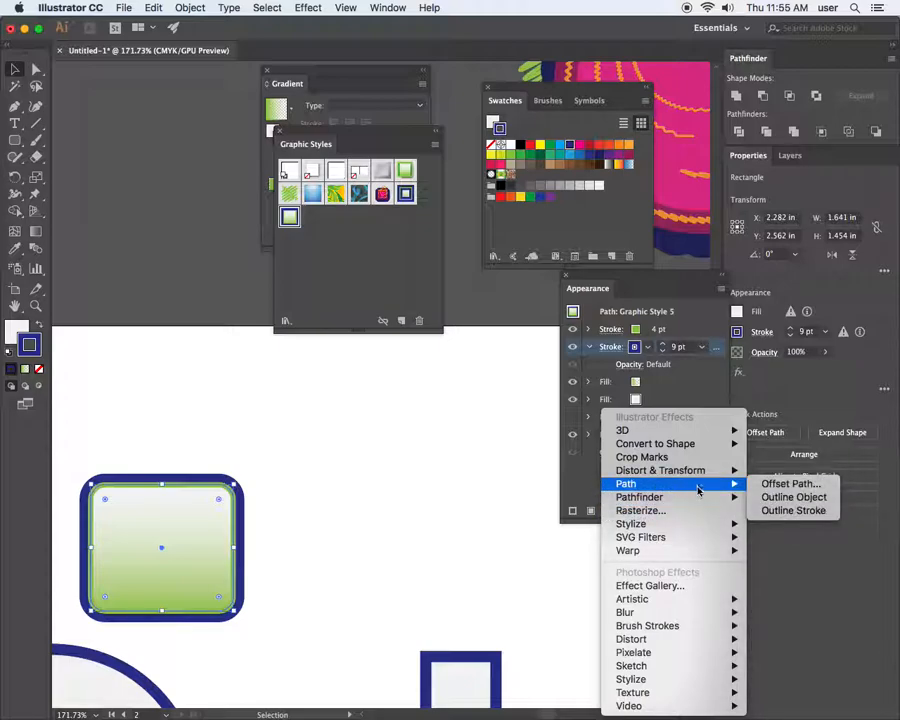
{"action": "mouse_move", "coordinate": [700, 497]}
{"action": "left_click", "coordinate": [770, 495]}
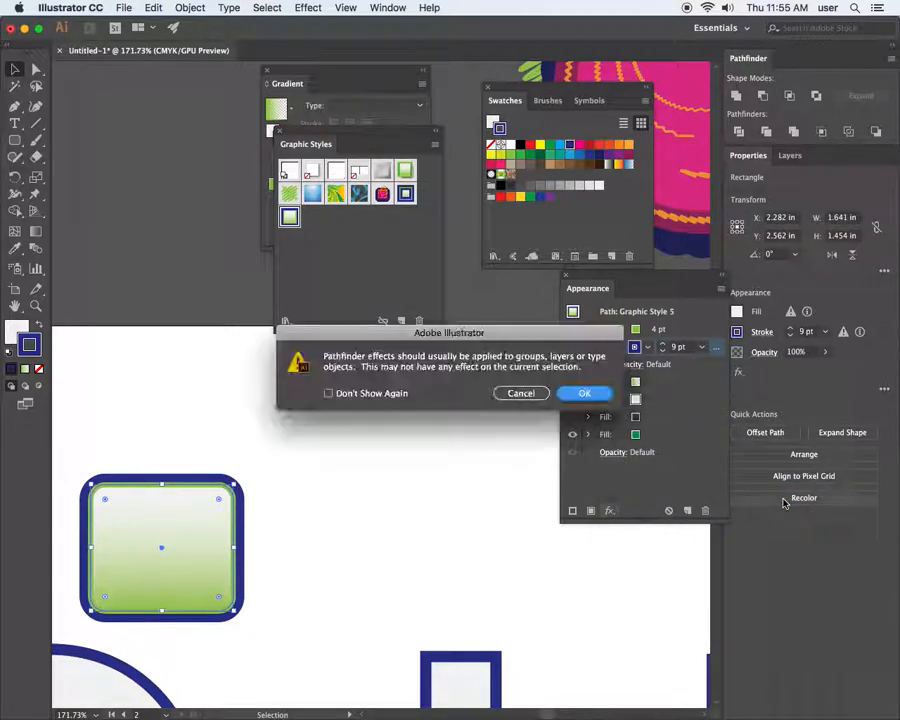
{"action": "left_click", "coordinate": [576, 395]}
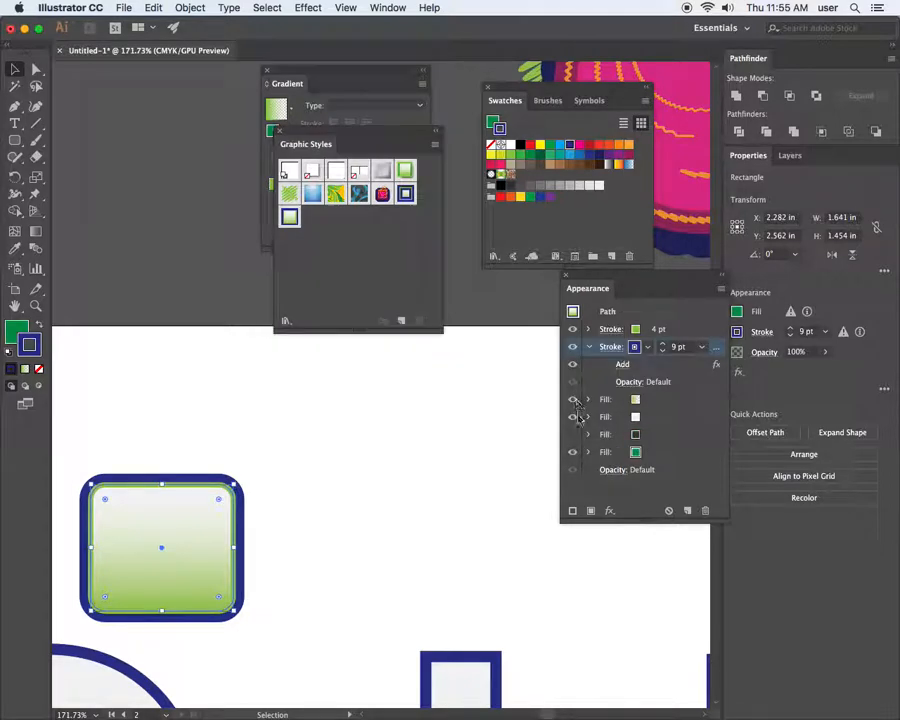
{"action": "scroll", "coordinate": [505, 432], "scroll_direction": "up", "scroll_amount": 10}
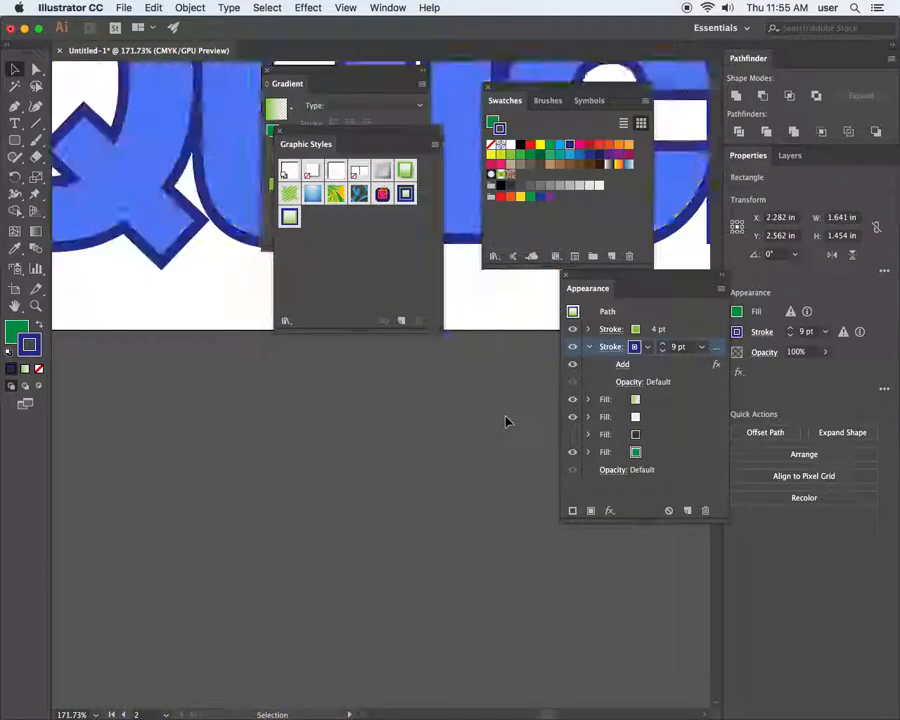
{"action": "scroll", "coordinate": [505, 416], "scroll_direction": "up", "scroll_amount": 10}
{"action": "scroll", "coordinate": [505, 416], "scroll_direction": "down", "scroll_amount": 4}
{"action": "left_click", "coordinate": [495, 450]}
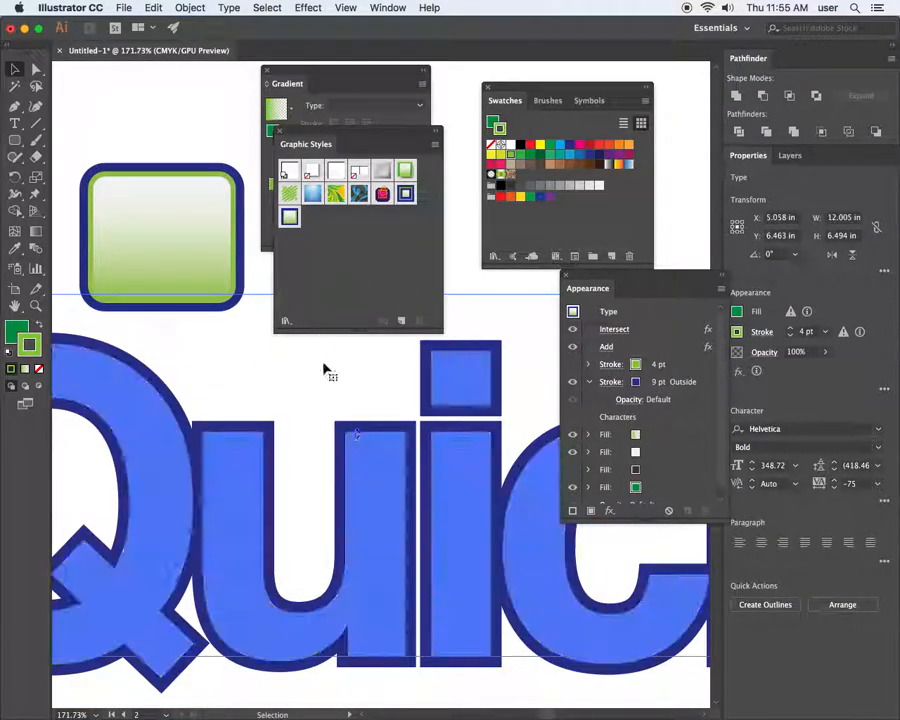
Apply Graphic Style 5 to the Quick lettering and preview its green gradient with strokes
{"action": "left_click", "coordinate": [290, 218]}
{"action": "left_click", "coordinate": [476, 281]}
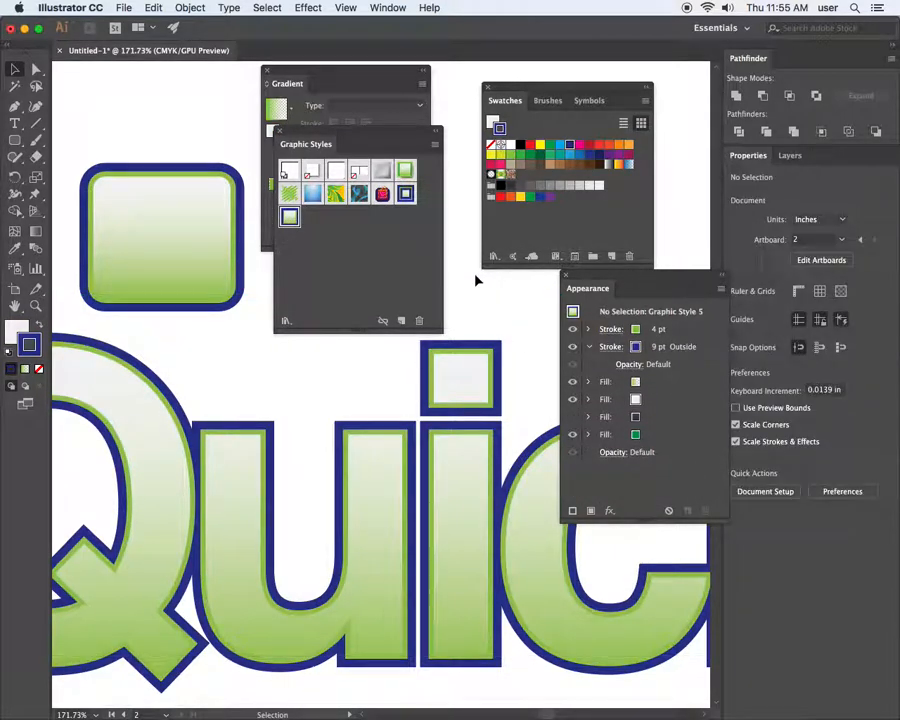
{"action": "left_click_drag", "start_coordinate": [514, 472], "coordinate": [278, 476]}
{"action": "left_click_drag", "start_coordinate": [406, 474], "coordinate": [333, 455]}
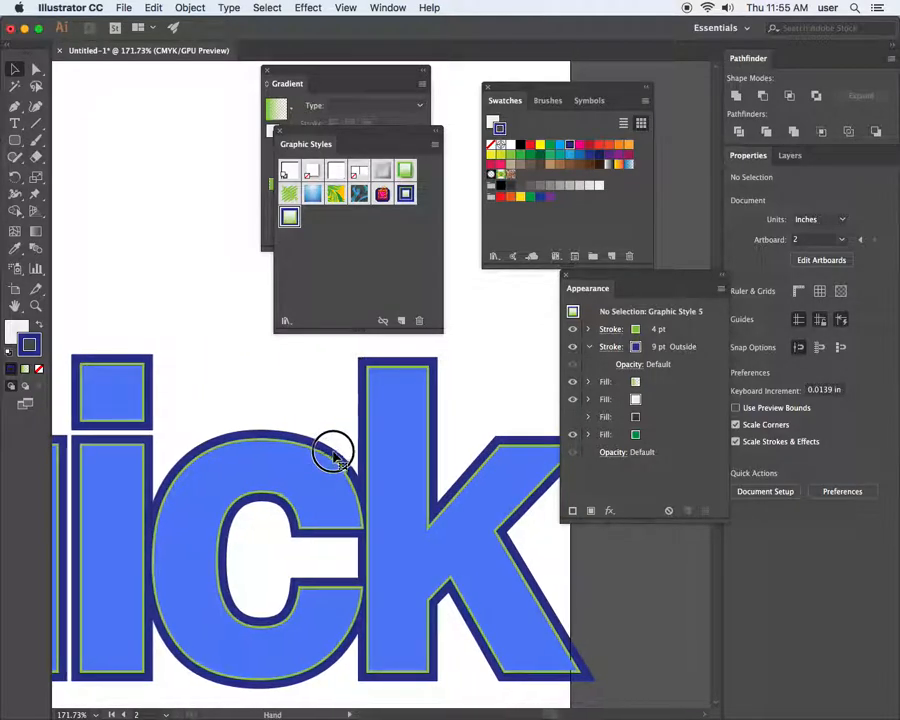
{"action": "left_click", "coordinate": [491, 370]}
{"action": "left_click", "coordinate": [145, 244]}
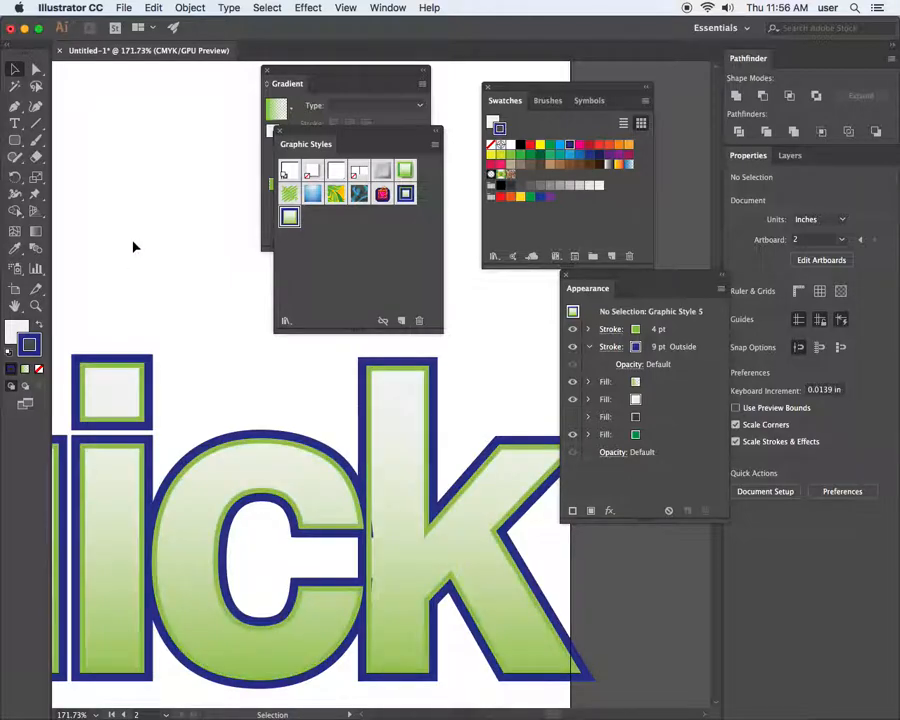
Reselect Quick and target its 4 pt green stroke in the Appearance panel
{"action": "left_click", "coordinate": [340, 518]}
{"action": "left_click_drag", "start_coordinate": [281, 487], "coordinate": [291, 438]}
{"action": "left_click_drag", "start_coordinate": [410, 476], "coordinate": [458, 494]}
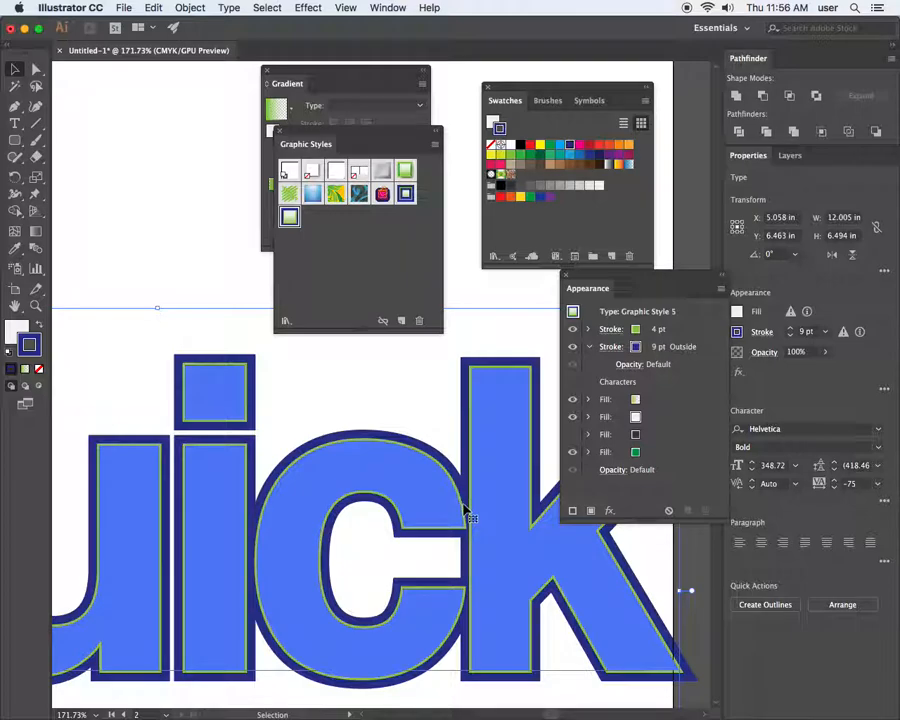
{"action": "left_click_drag", "start_coordinate": [472, 502], "coordinate": [381, 509]}
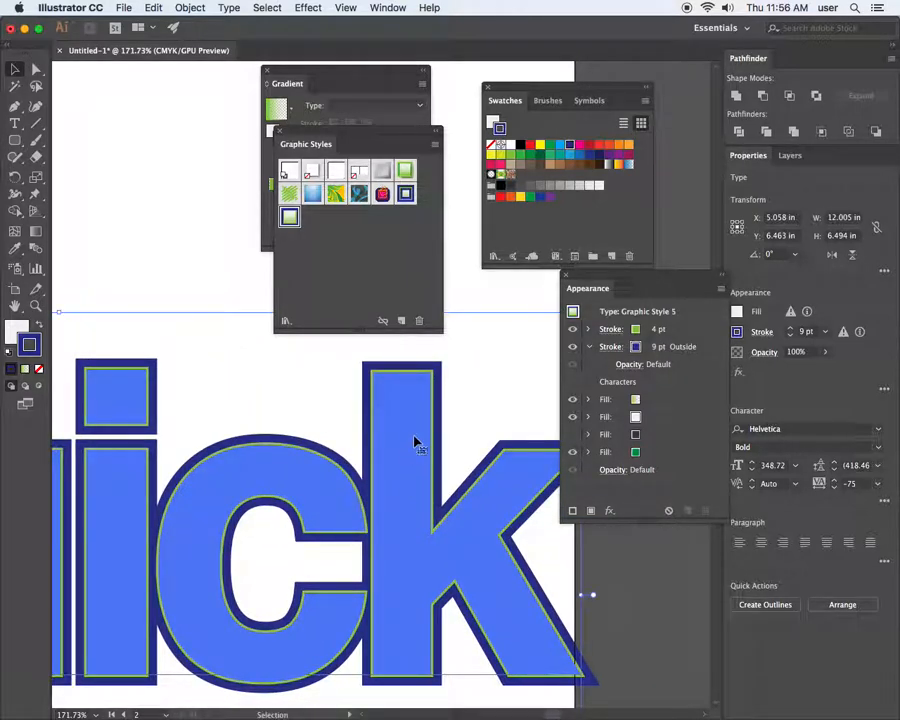
{"action": "left_click", "coordinate": [677, 331]}
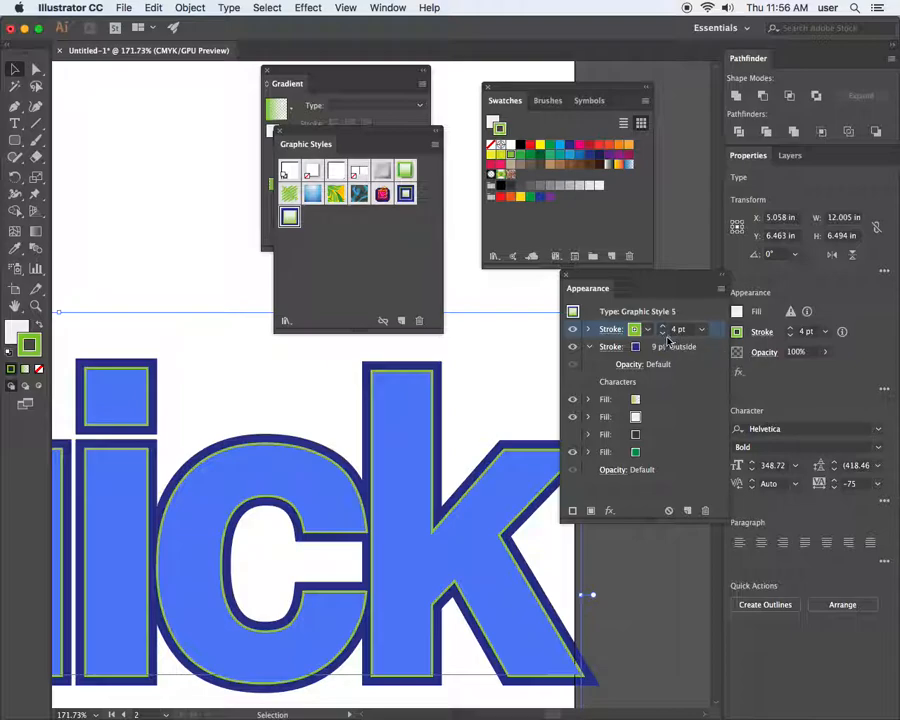
{"action": "left_click_drag", "start_coordinate": [177, 317], "coordinate": [518, 526]}
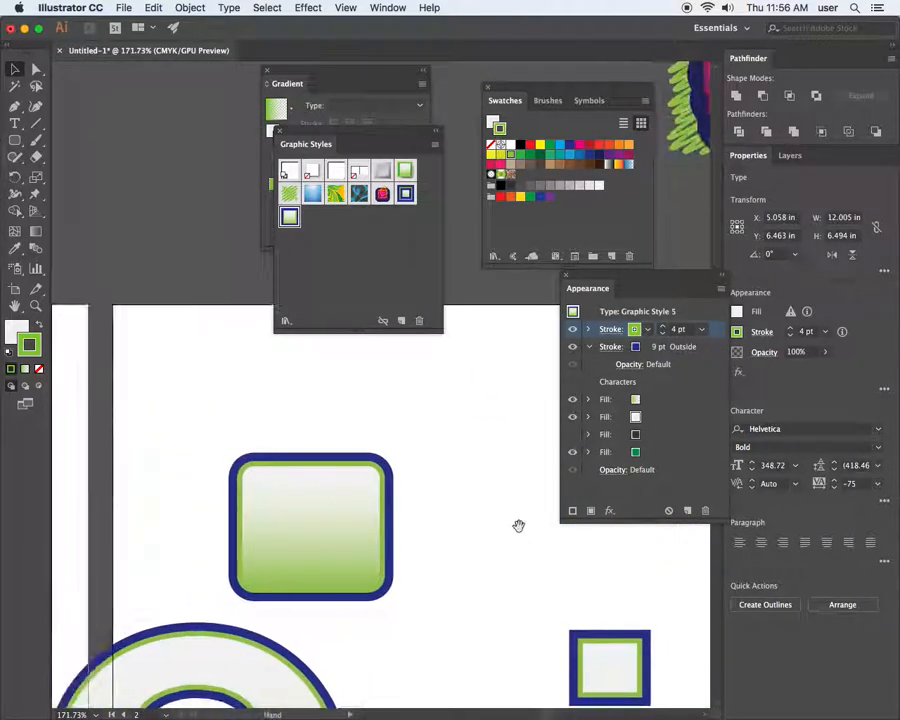
Nudge the rounded button slightly up and left, then draw and delete a test rounded rectangle
{"action": "left_click_drag", "start_coordinate": [372, 479], "coordinate": [366, 453]}
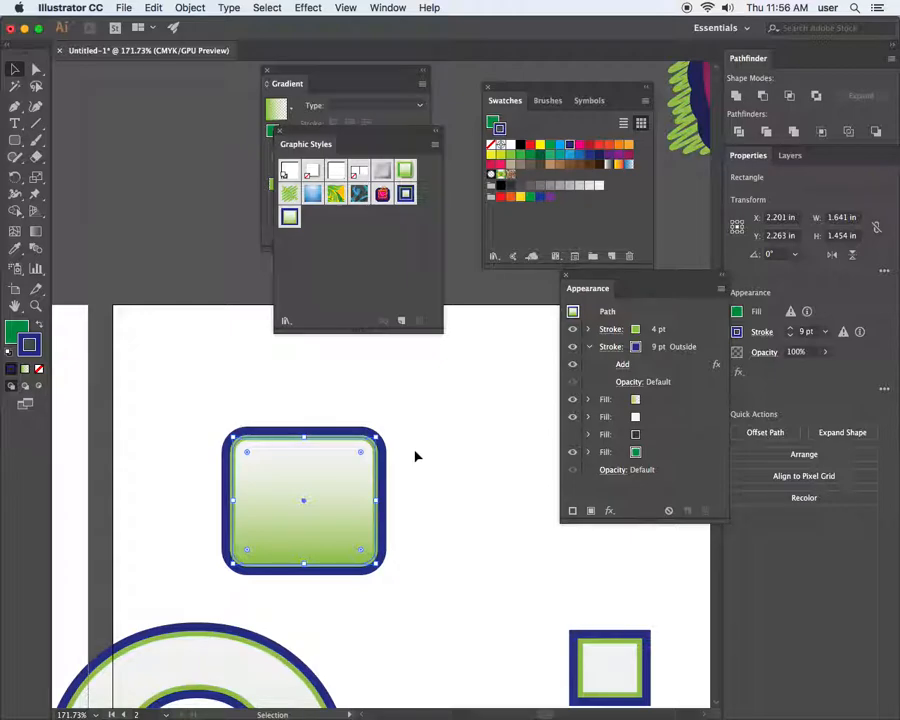
{"action": "left_click", "coordinate": [15, 140]}
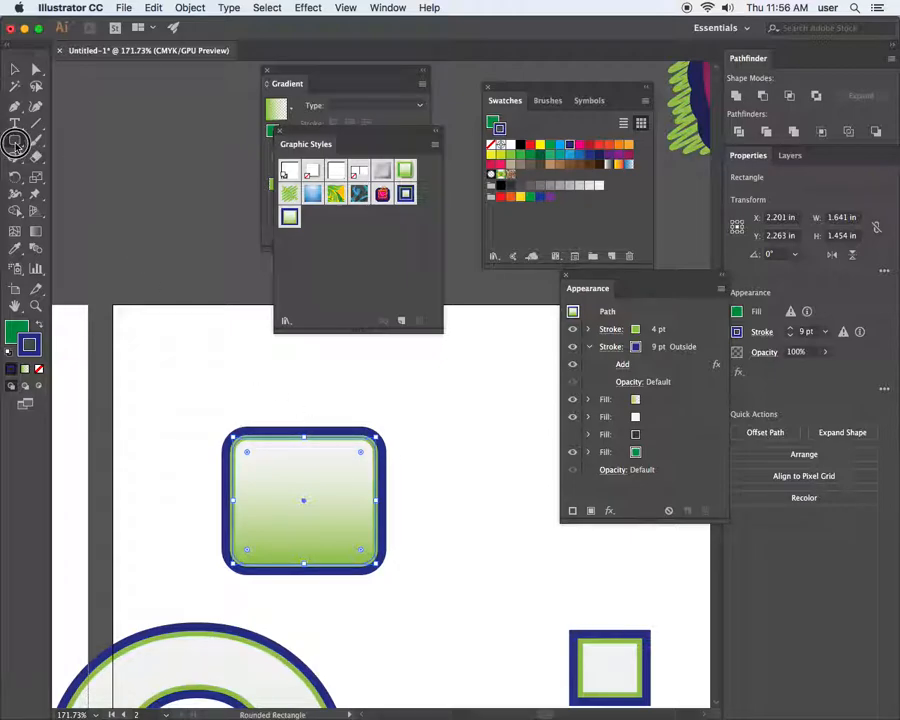
{"action": "left_click_drag", "start_coordinate": [333, 408], "coordinate": [457, 518]}
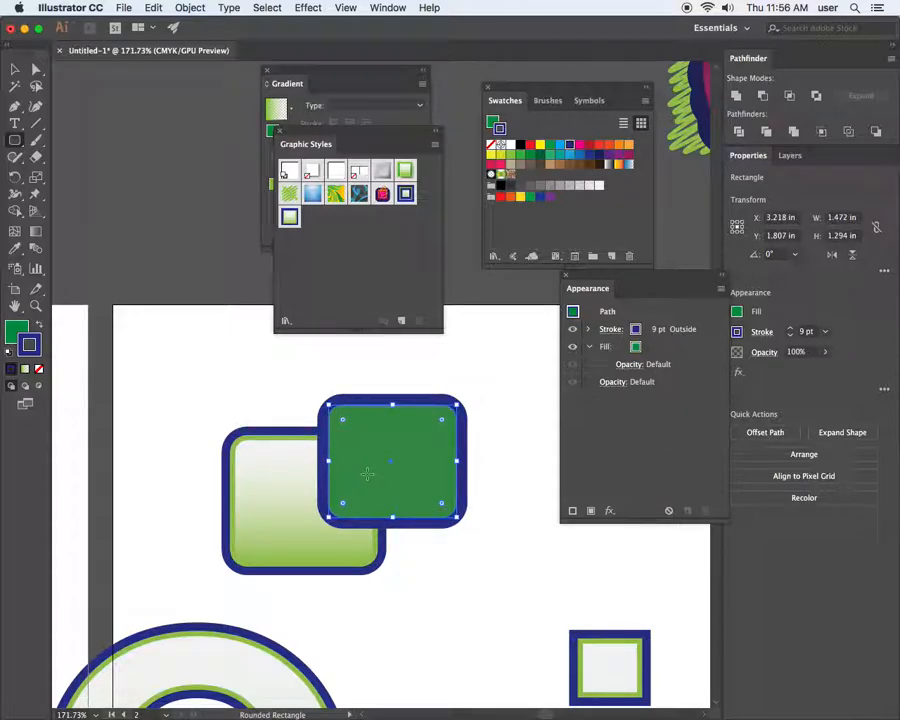
{"action": "left_click", "coordinate": [15, 69]}
{"action": "key", "text": "Delete"}
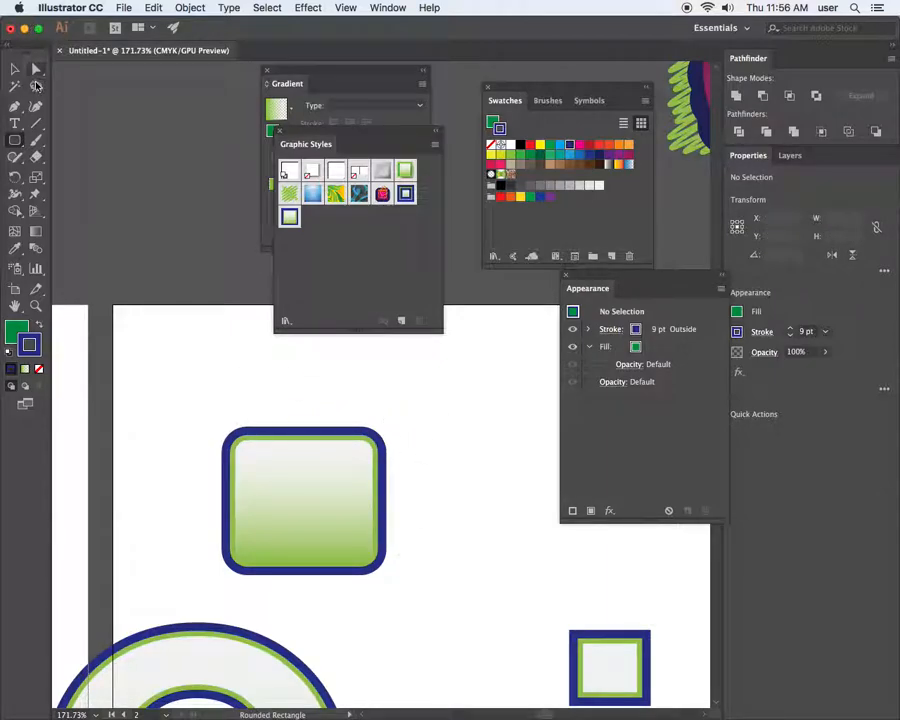
Switch to Direct Selection, zoom out to the artboard and select the Quick lettering
{"action": "left_click", "coordinate": [36, 69]}
{"action": "left_click", "coordinate": [16, 70]}
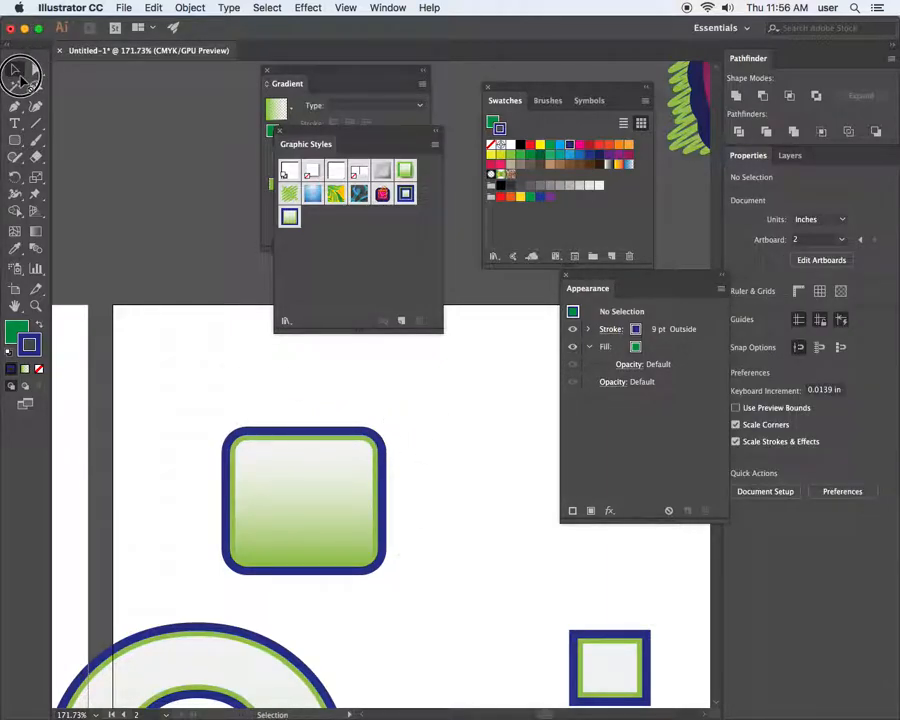
{"action": "left_click", "coordinate": [40, 69]}
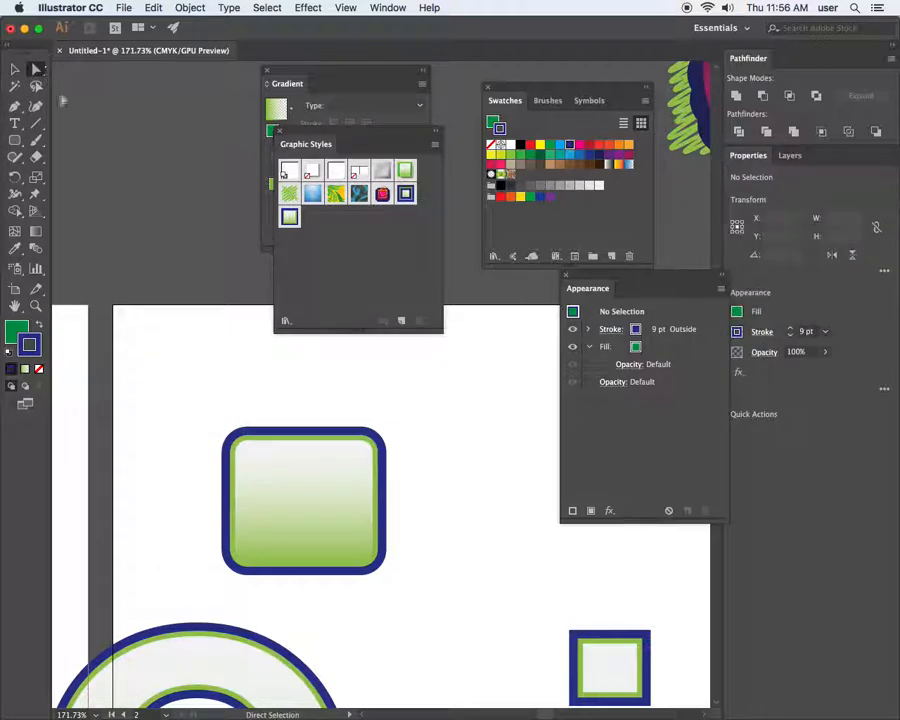
{"action": "key", "text": "super+minus"}
{"action": "key", "text": "super+minus"}
{"action": "key", "text": "super+minus"}
{"action": "key", "text": "space"}
{"action": "left_click_drag", "start_coordinate": [412, 556], "coordinate": [246, 531]}
{"action": "left_click", "coordinate": [297, 537]}
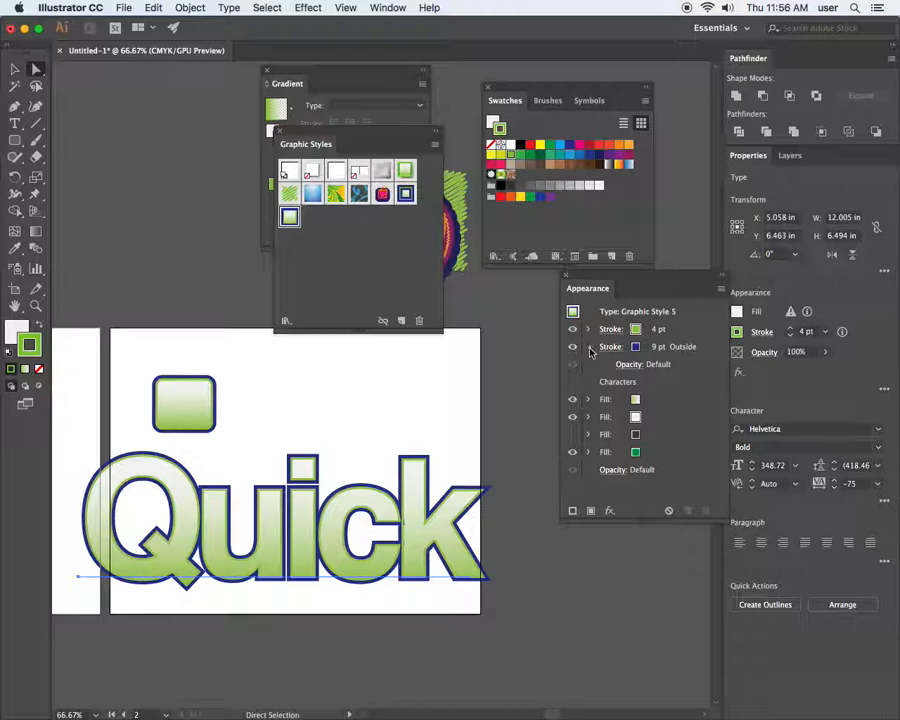
Browse the effects list for Quick's navy stroke without adding anything, then select the Characters entry
{"action": "left_click", "coordinate": [590, 348]}
{"action": "left_click", "coordinate": [610, 511]}
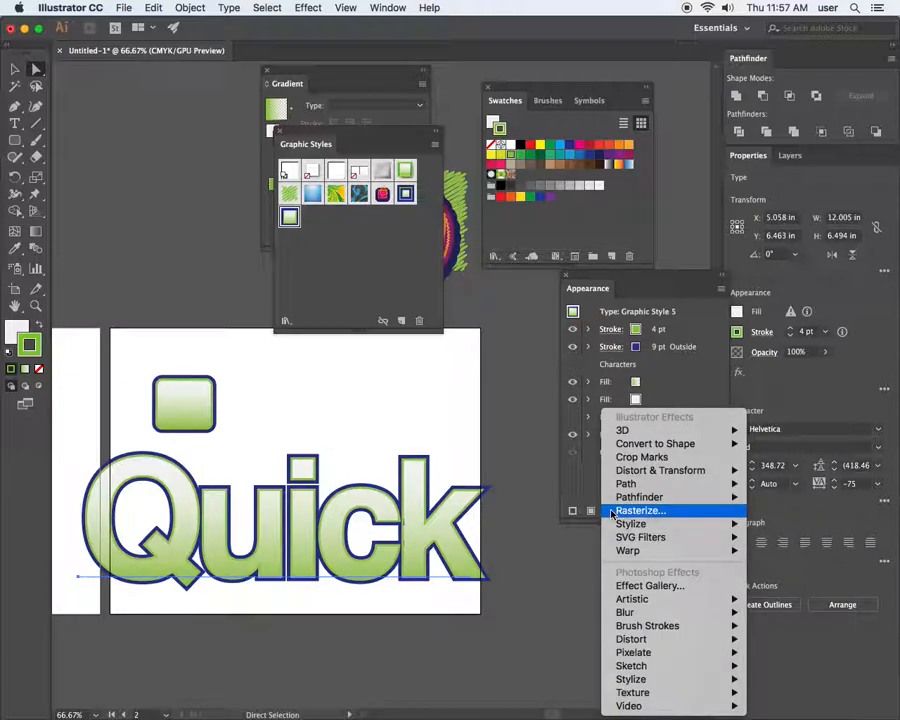
{"action": "mouse_move", "coordinate": [617, 499]}
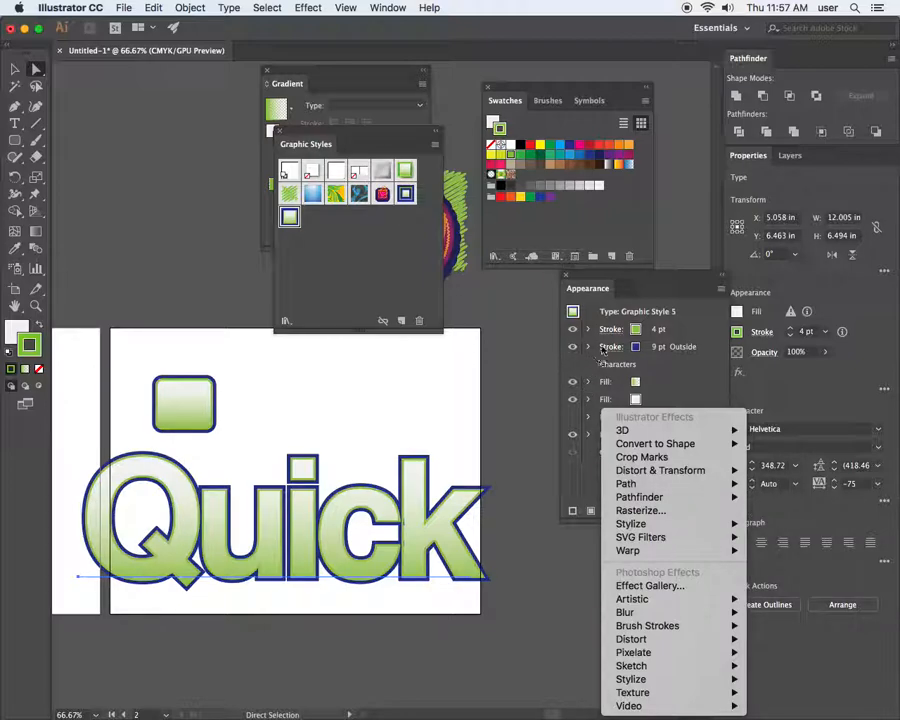
{"action": "left_click", "coordinate": [600, 345]}
{"action": "left_click", "coordinate": [572, 347]}
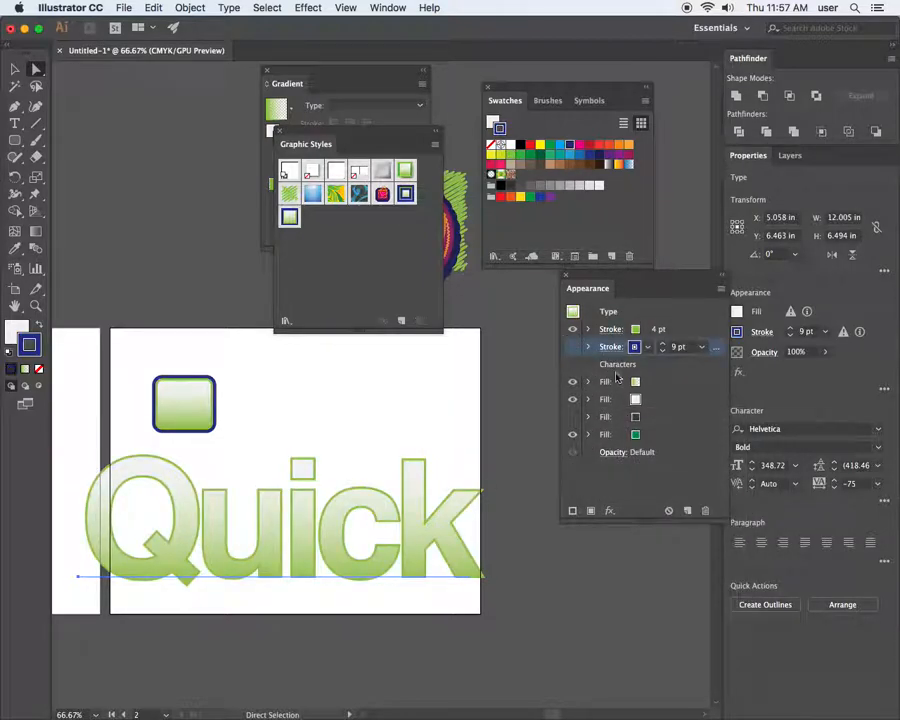
{"action": "left_click", "coordinate": [616, 368]}
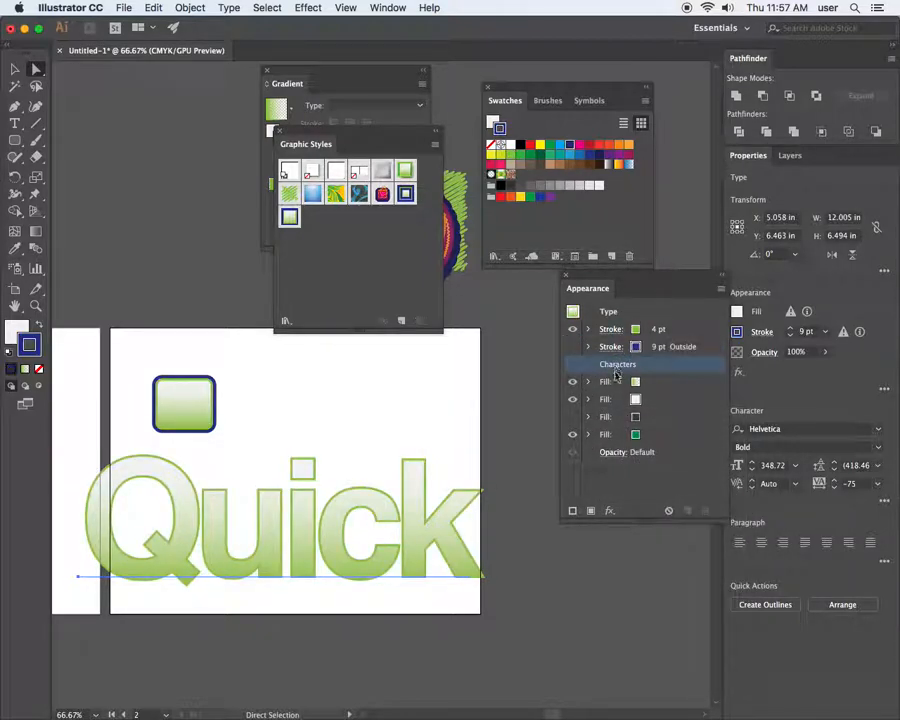
Check the 4 pt and 9 pt stroke settings, then toggle the 9 pt navy stroke's visibility
{"action": "left_click", "coordinate": [611, 331]}
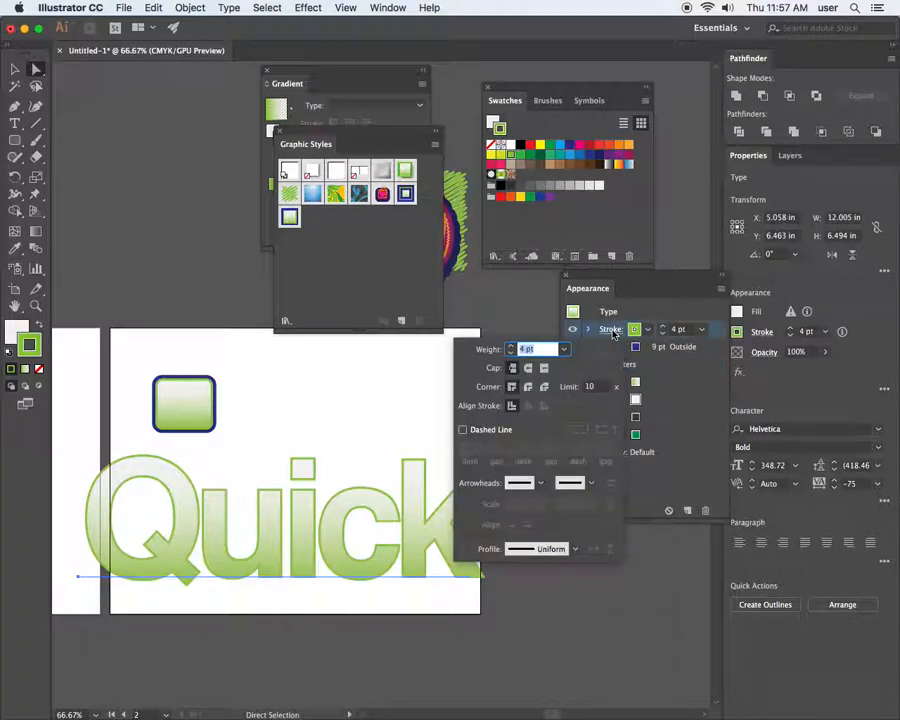
{"action": "key", "text": "Escape"}
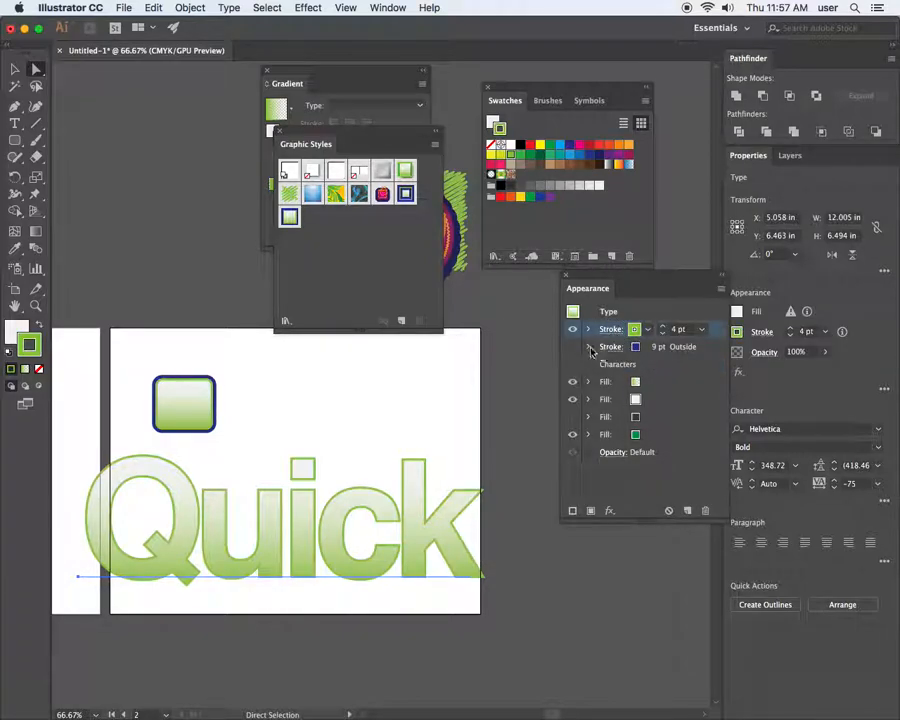
{"action": "left_click", "coordinate": [590, 348]}
{"action": "left_click", "coordinate": [610, 347]}
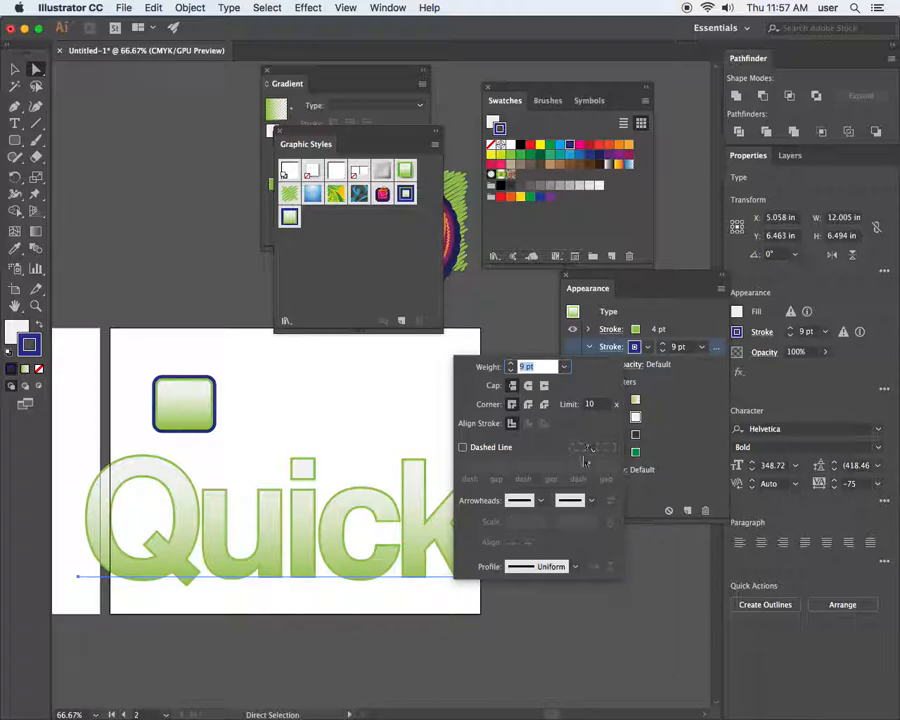
{"action": "key", "text": "Escape"}
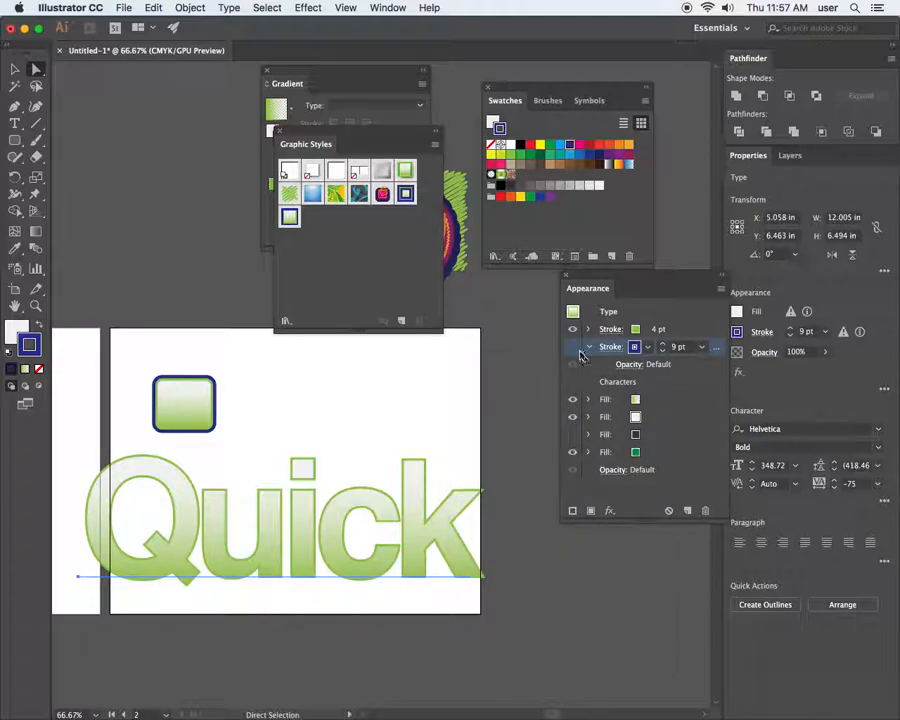
{"action": "left_click", "coordinate": [573, 347]}
Add an Offset Path effect to Quick's navy stroke with preview on
{"action": "left_click", "coordinate": [609, 510]}
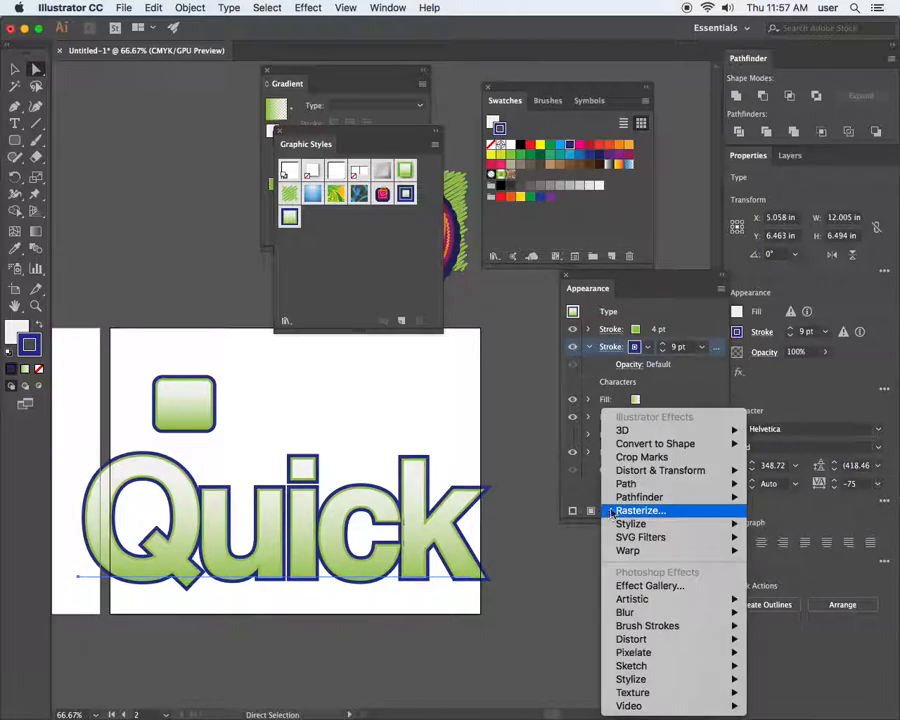
{"action": "mouse_move", "coordinate": [648, 487]}
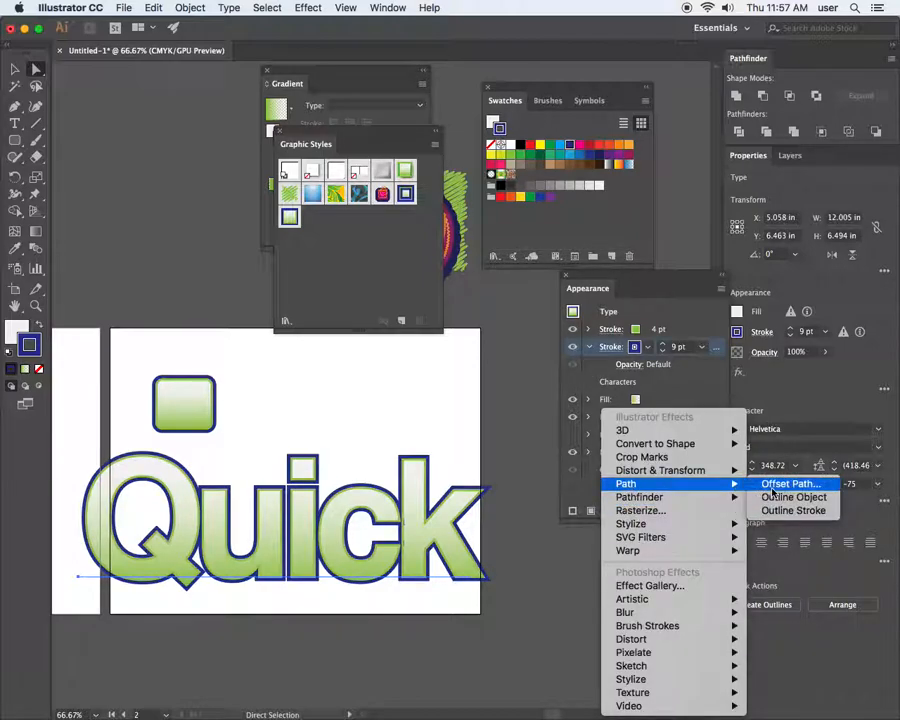
{"action": "left_click", "coordinate": [772, 488]}
{"action": "left_click", "coordinate": [290, 608]}
{"action": "left_click_drag", "start_coordinate": [349, 514], "coordinate": [500, 410]}
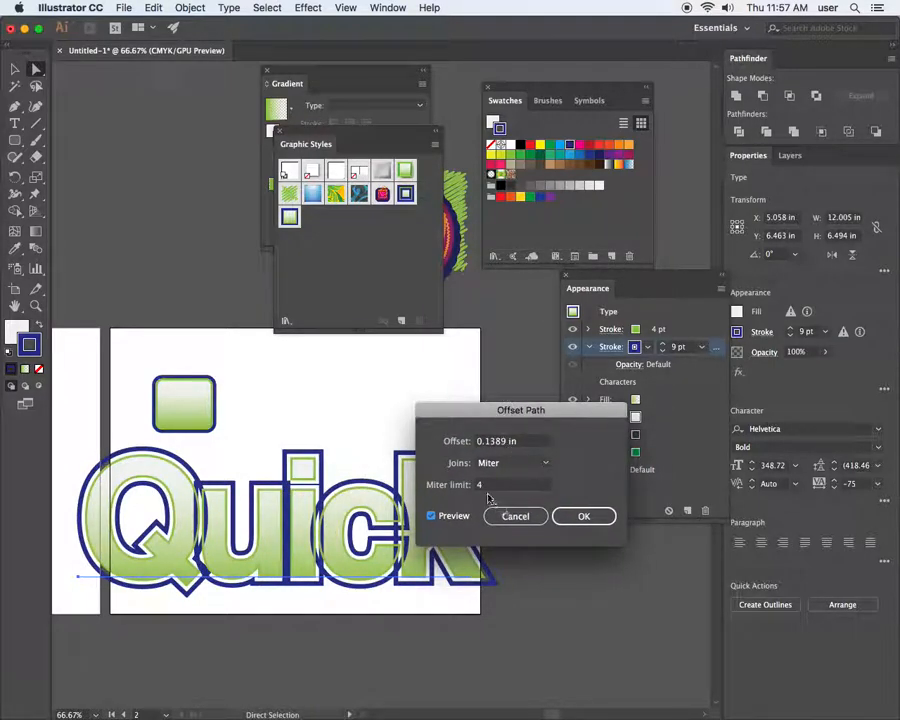
{"action": "left_click", "coordinate": [582, 516]}
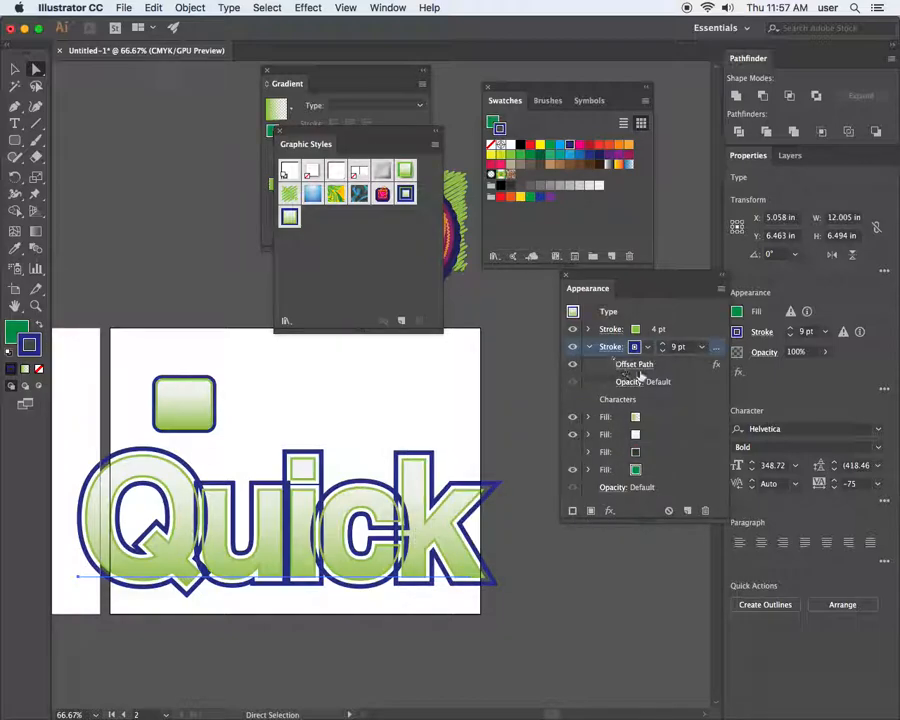
Try a Pathfinder Add, undo the effects, and lower the navy stroke weight to 6 pt
{"action": "left_click", "coordinate": [605, 510]}
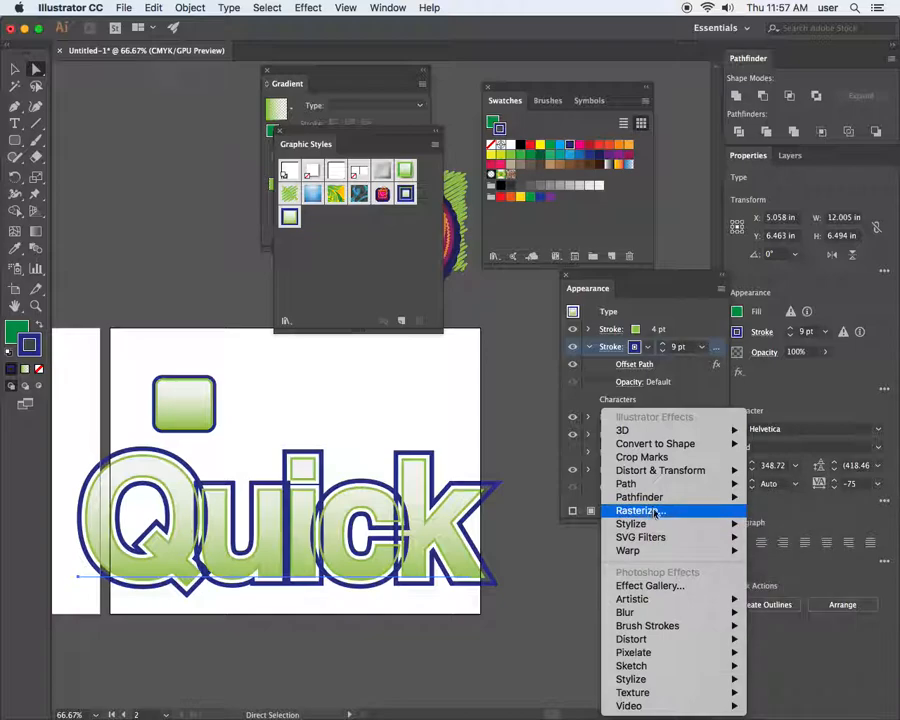
{"action": "mouse_move", "coordinate": [662, 497]}
{"action": "left_click", "coordinate": [796, 501]}
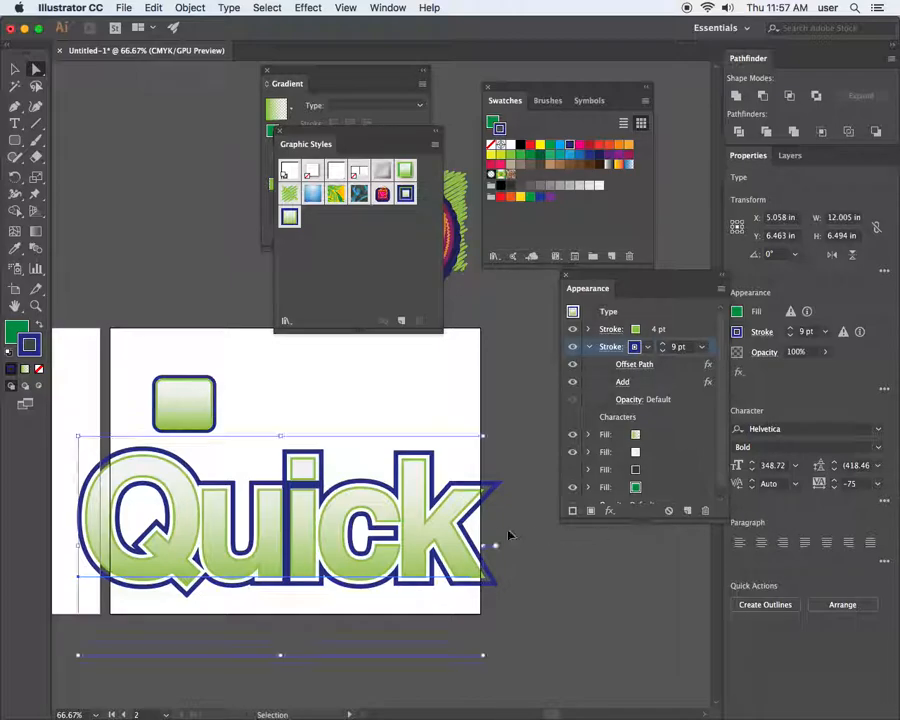
{"action": "key", "text": "super+z"}
{"action": "key", "text": "super+z"}
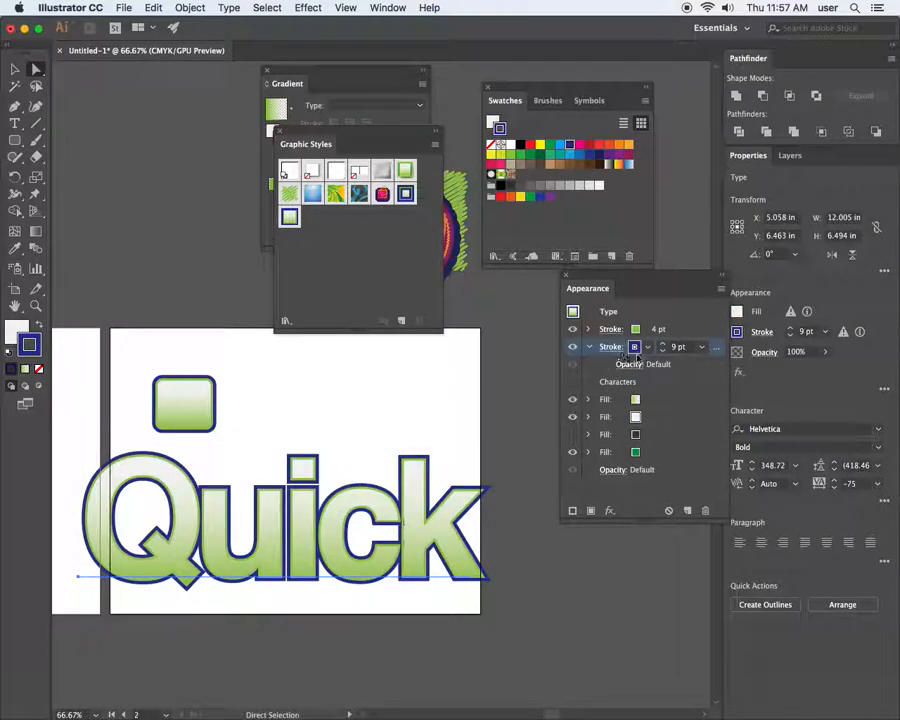
{"action": "left_click", "coordinate": [661, 350]}
{"action": "left_click", "coordinate": [661, 350]}
{"action": "left_click", "coordinate": [661, 350]}
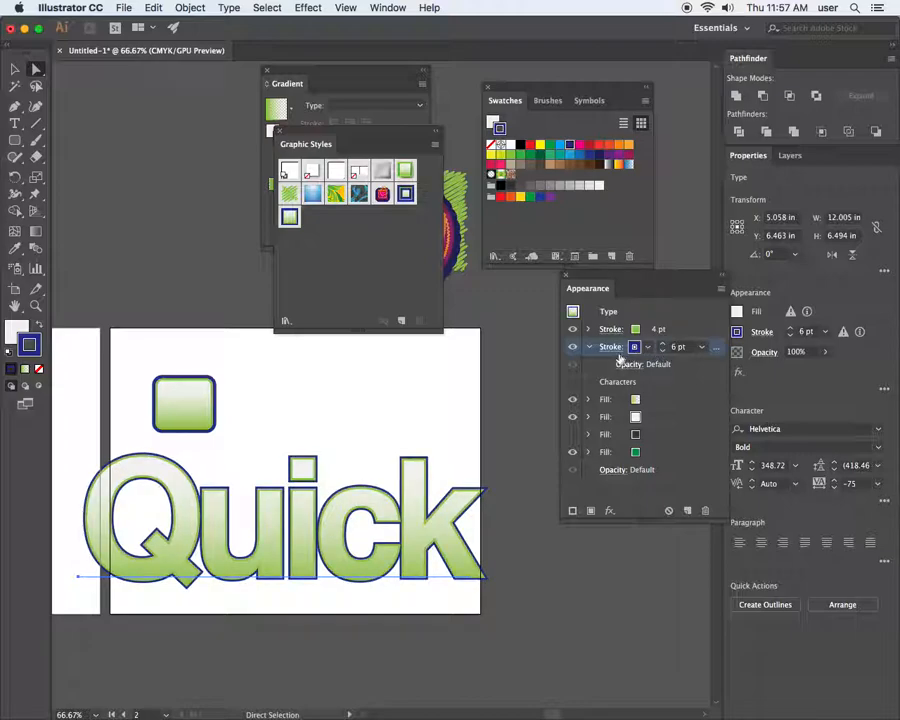
Add an Offset Path to the navy stroke, trying 0.25 in and settling on 0.125 in
{"action": "left_click", "coordinate": [609, 512]}
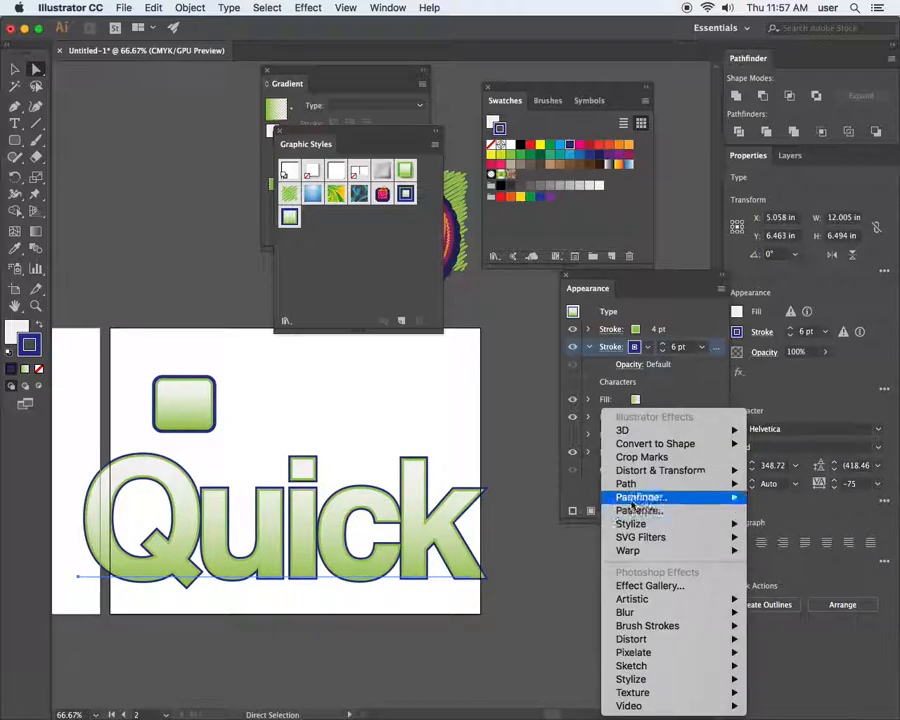
{"action": "mouse_move", "coordinate": [700, 484]}
{"action": "left_click", "coordinate": [795, 484]}
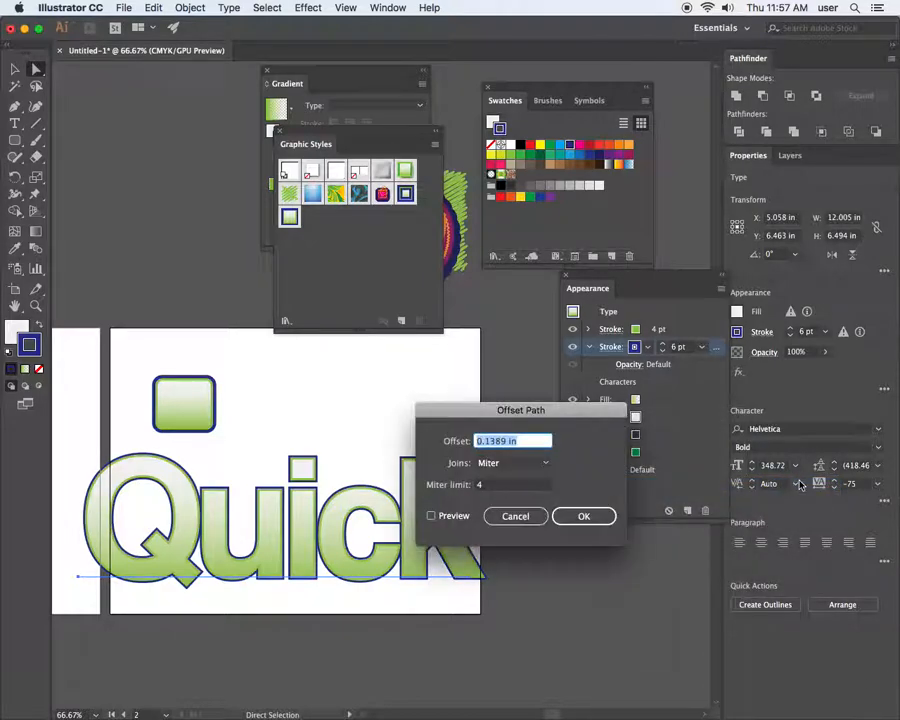
{"action": "left_click", "coordinate": [449, 518]}
{"action": "left_click_drag", "start_coordinate": [483, 412], "coordinate": [603, 410]}
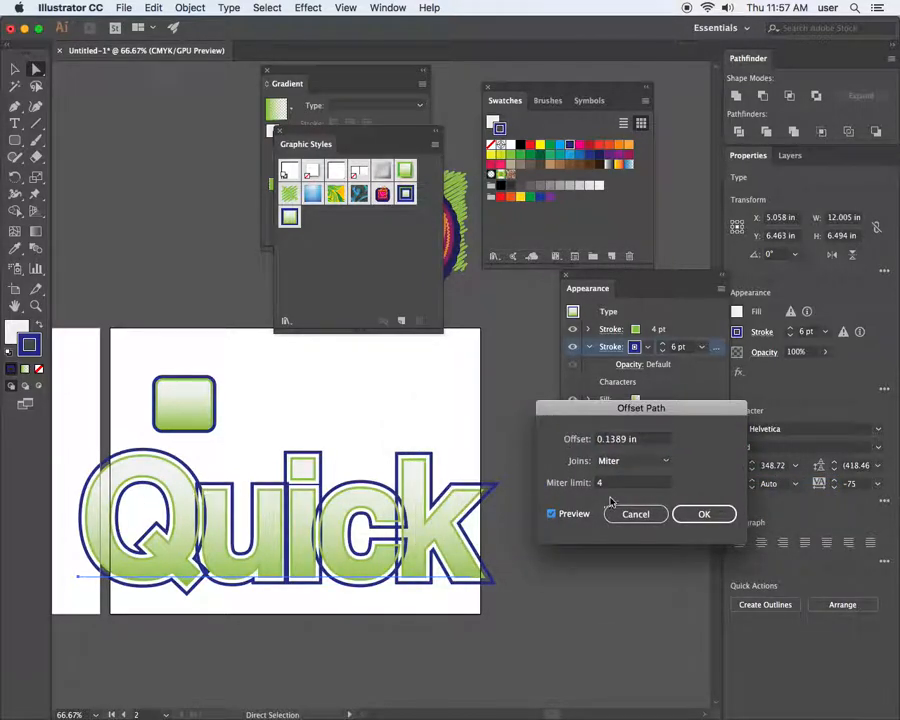
{"action": "left_click", "coordinate": [626, 439]}
{"action": "key", "text": "super+a"}
{"action": "type", "text": "0.25"}
{"action": "key", "text": "Tab"}
{"action": "type", "text": "0.125"}
{"action": "key", "text": "Tab"}
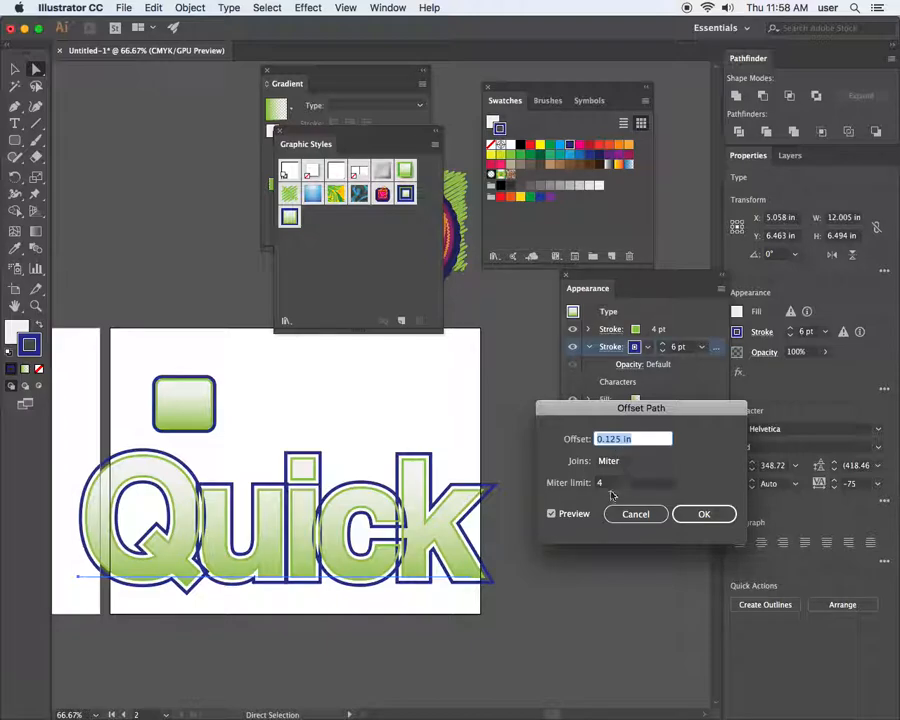
{"action": "left_click", "coordinate": [703, 514]}
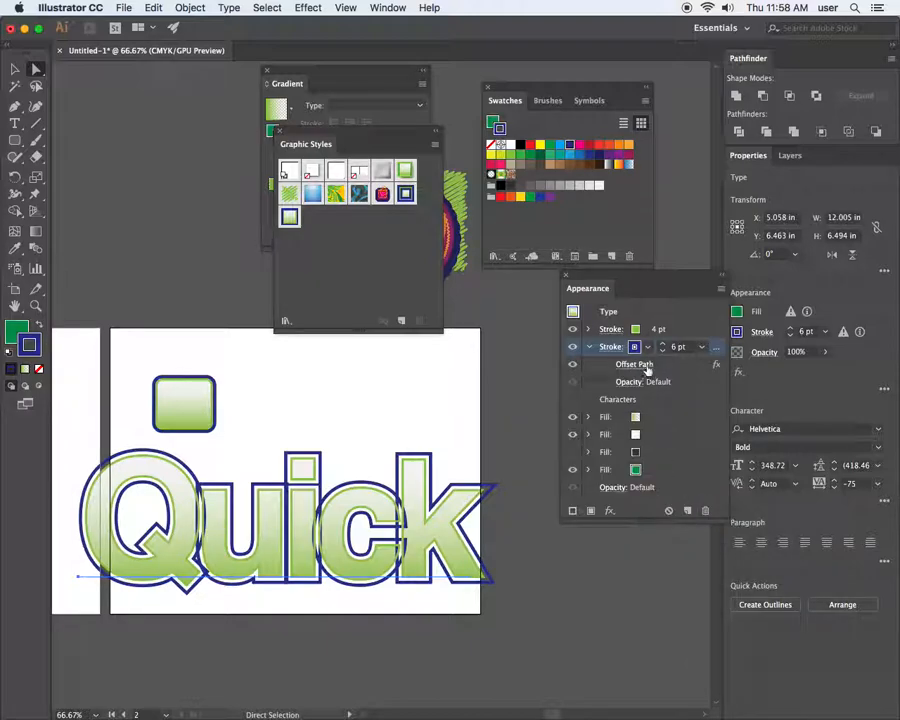
Merge the navy offset outline with Pathfinder Add and give the stroke Round Cap and Round Join
{"action": "left_click", "coordinate": [606, 512]}
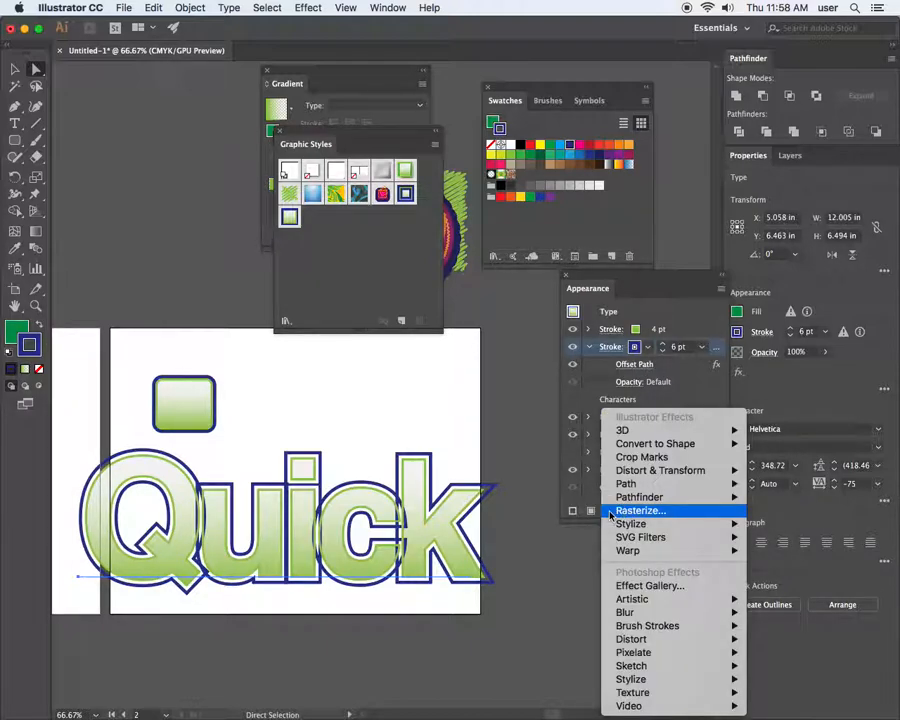
{"action": "mouse_move", "coordinate": [632, 498]}
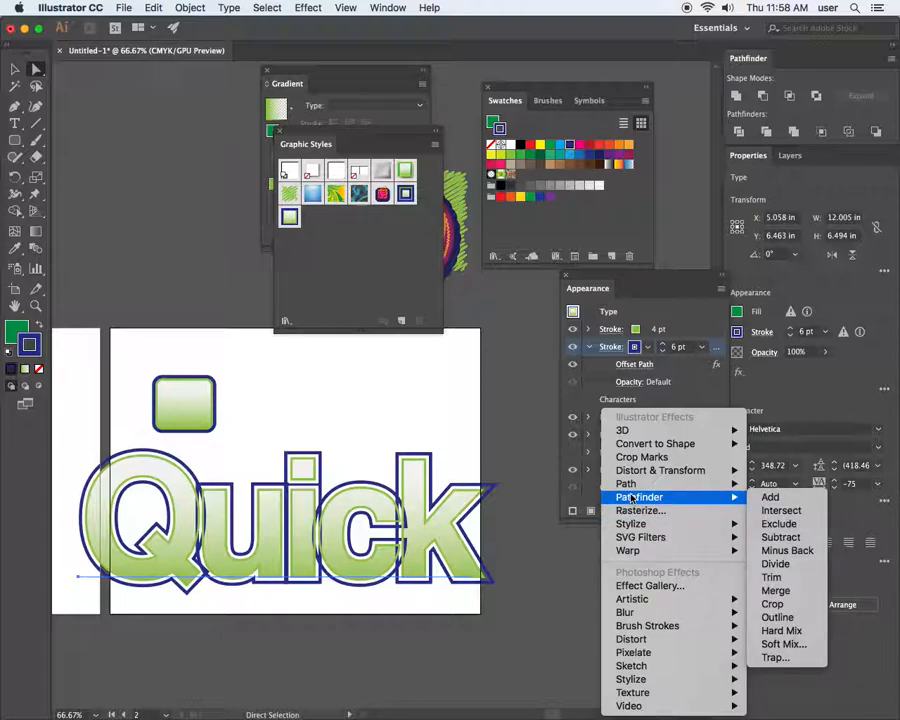
{"action": "left_click", "coordinate": [771, 497]}
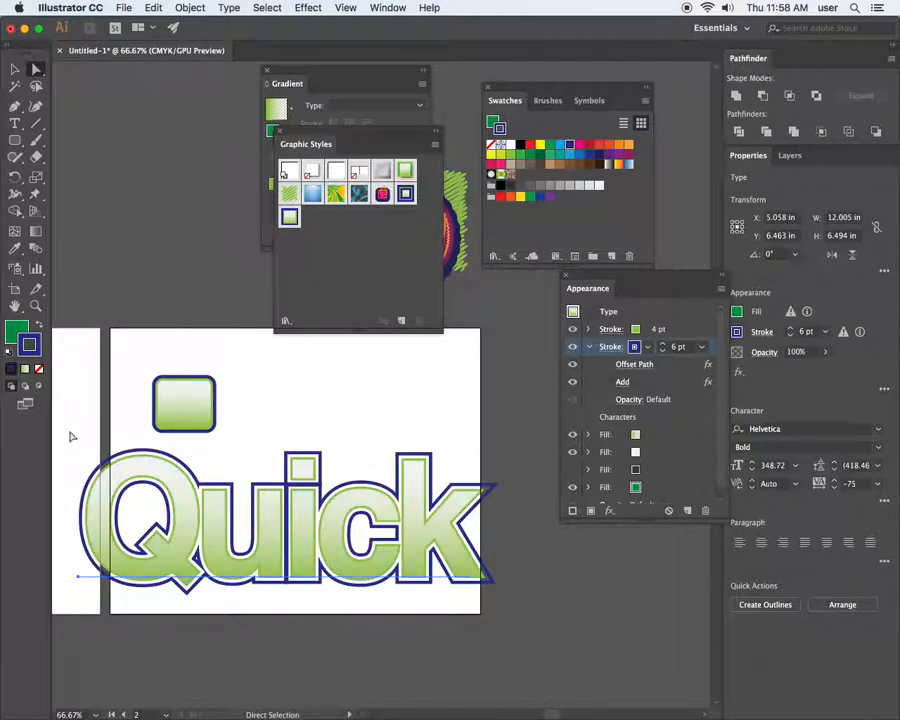
{"action": "left_click", "coordinate": [611, 347]}
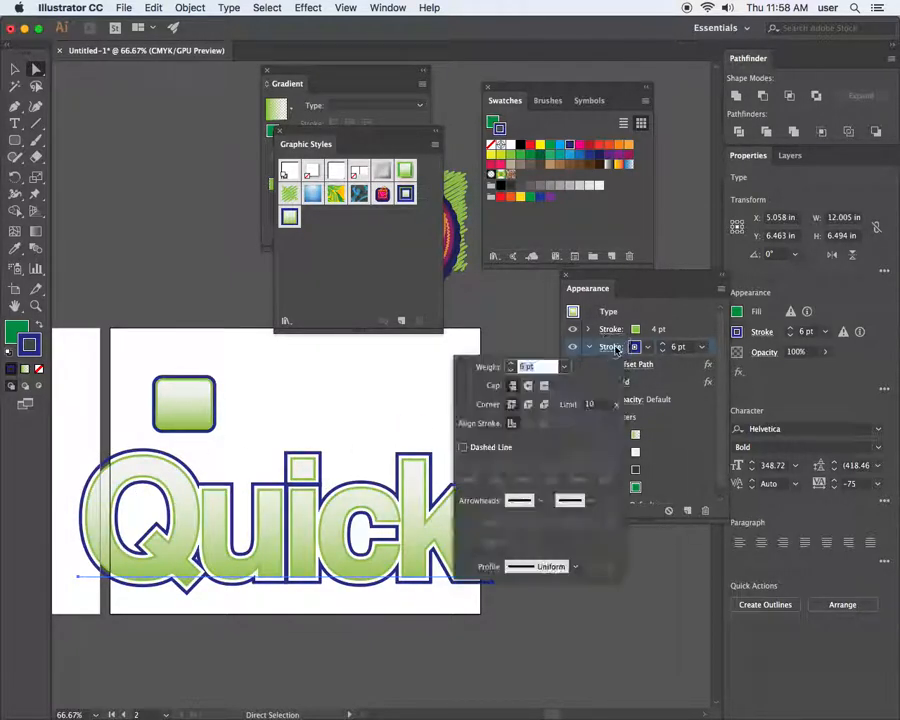
{"action": "left_click", "coordinate": [528, 404]}
{"action": "left_click", "coordinate": [528, 387]}
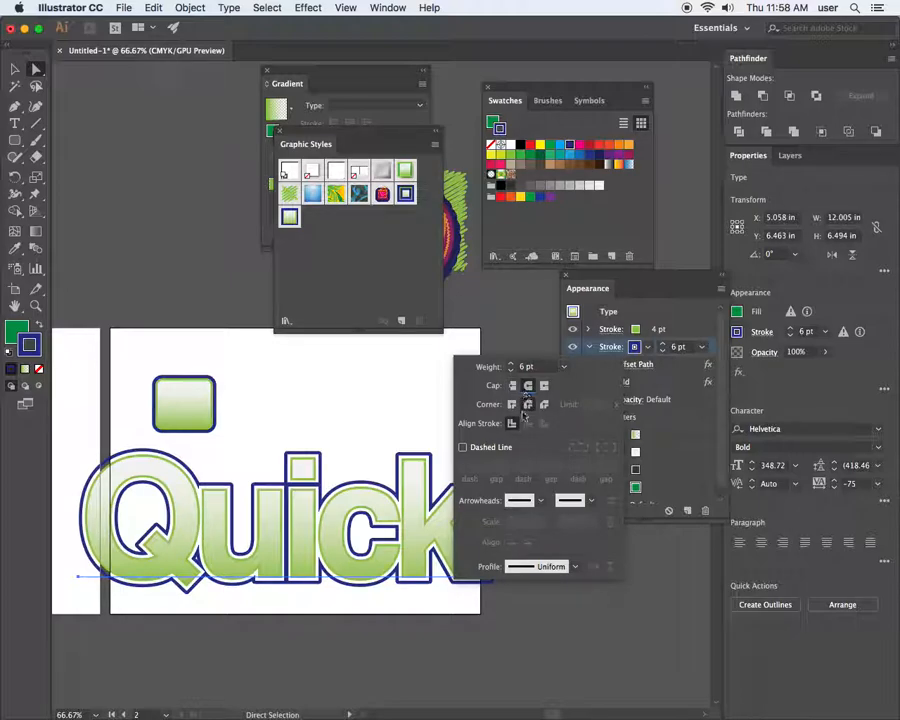
{"action": "left_click", "coordinate": [384, 532]}
Close the stroke settings, deselect Quick to view the result, and pick the third fill
{"action": "left_click", "coordinate": [616, 349]}
{"action": "left_click", "coordinate": [425, 433]}
{"action": "left_click", "coordinate": [440, 418]}
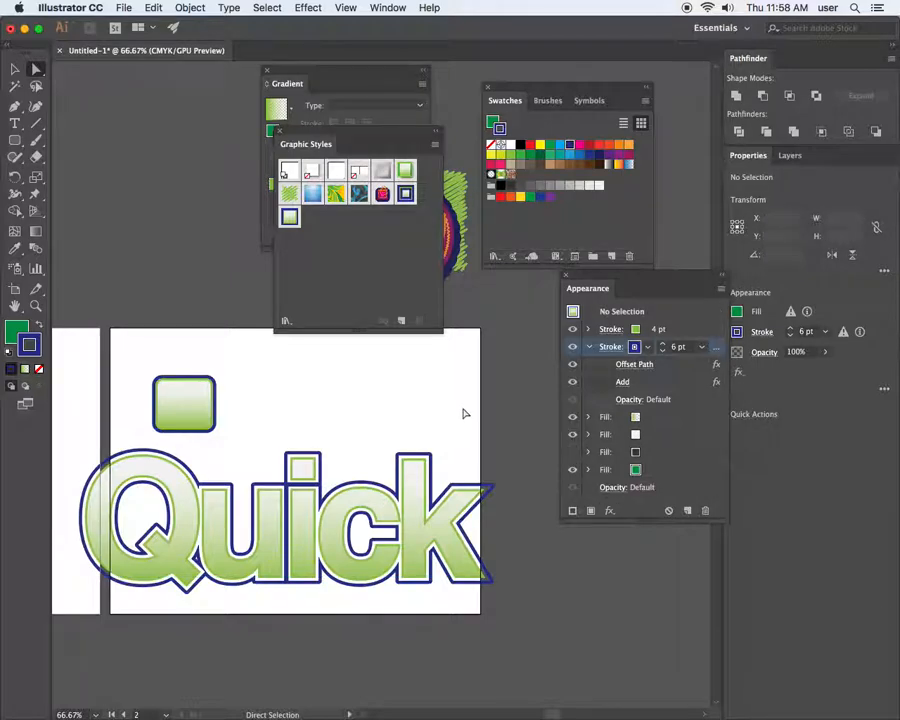
{"action": "left_click", "coordinate": [575, 649]}
{"action": "left_click", "coordinate": [655, 453]}
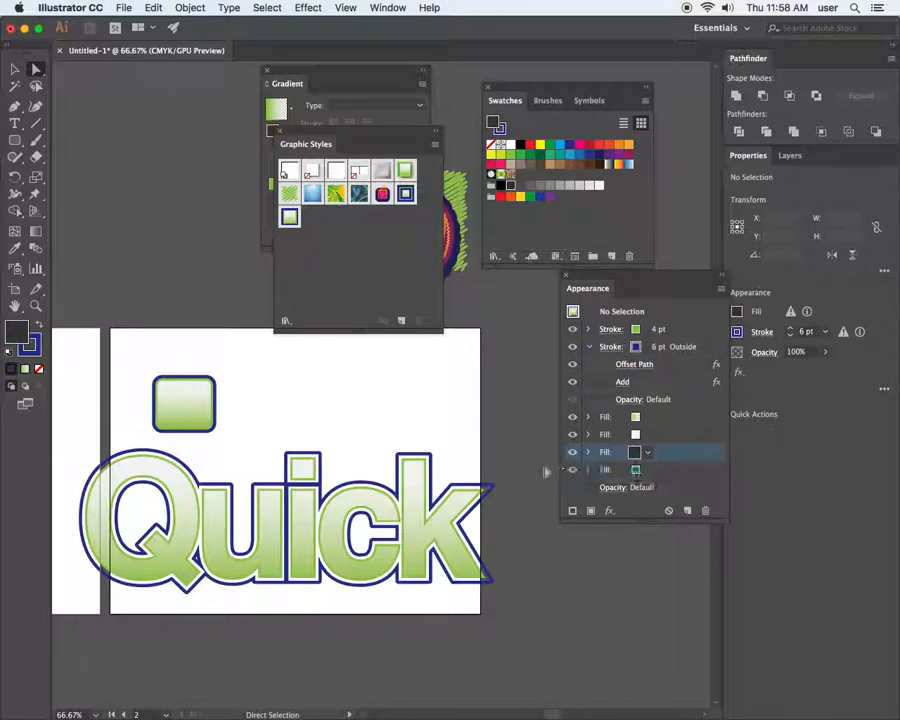
Select Quick and briefly show, then hide, its dark third-fill offset shadow
{"action": "left_click", "coordinate": [96, 578]}
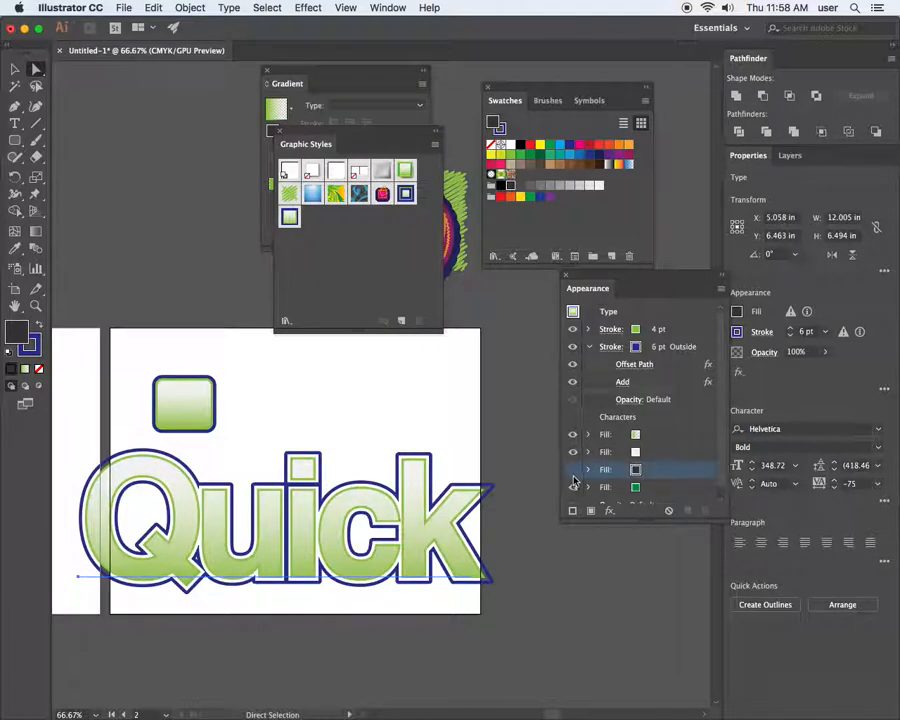
{"action": "left_click", "coordinate": [572, 470]}
{"action": "left_click", "coordinate": [572, 471]}
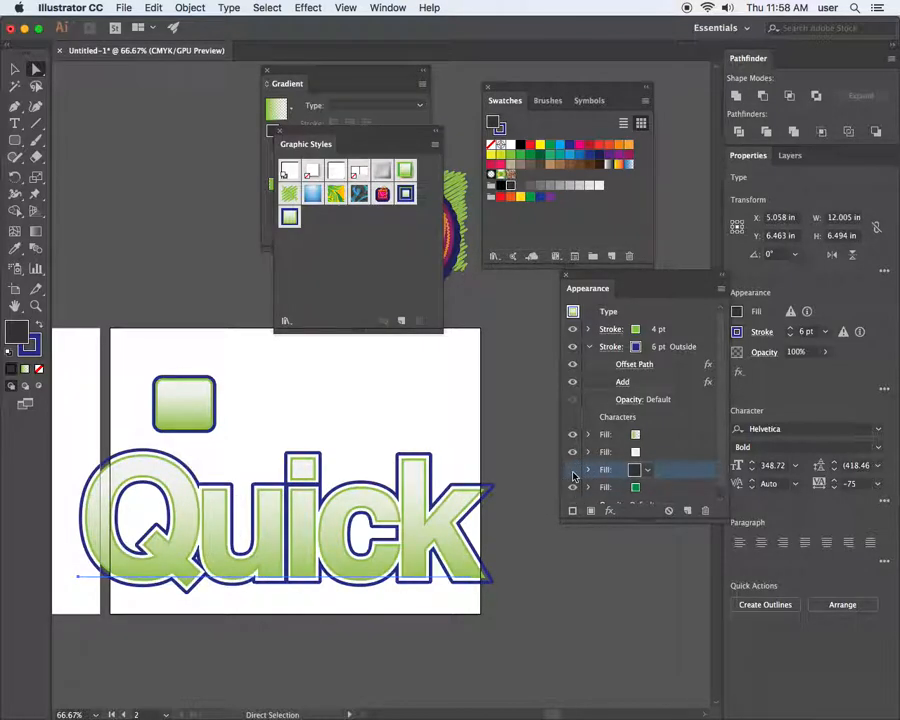
{"action": "left_click_drag", "start_coordinate": [194, 410], "coordinate": [292, 374]}
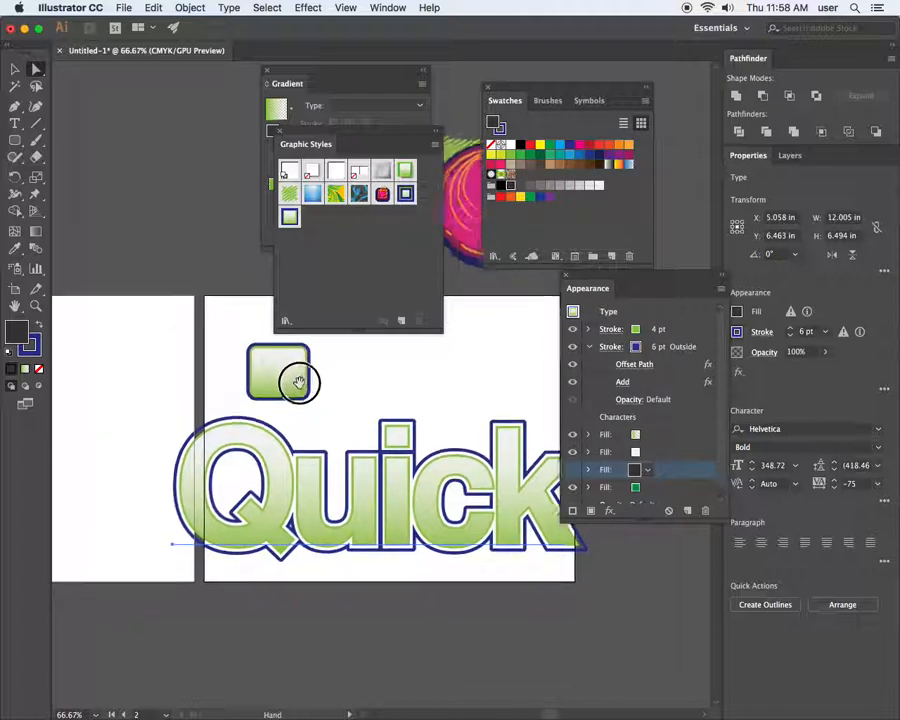
{"action": "left_click", "coordinate": [15, 69]}
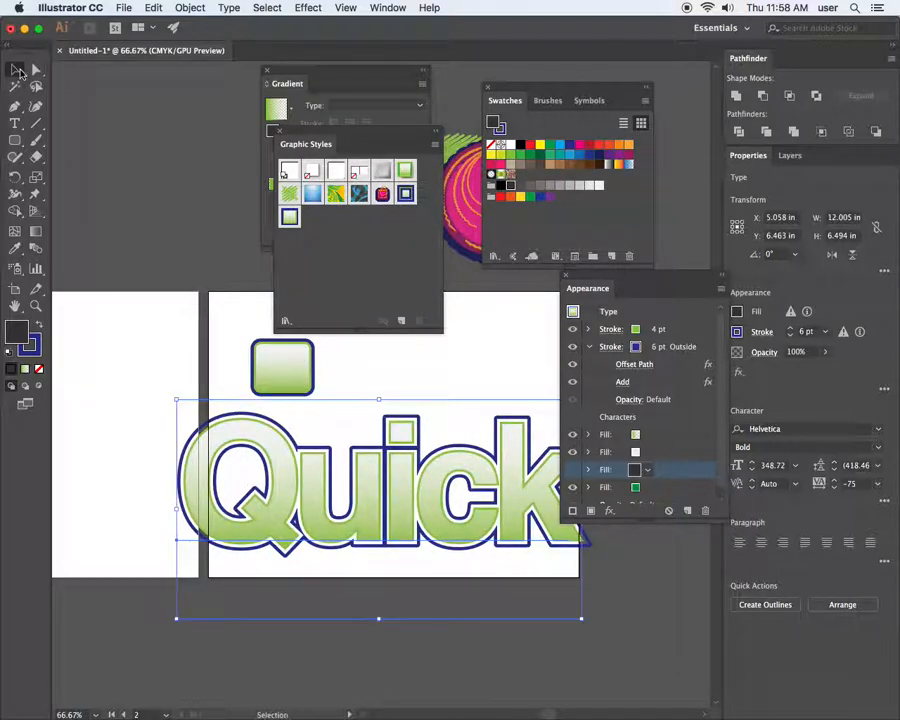
{"action": "left_click_drag", "start_coordinate": [456, 535], "coordinate": [295, 616]}
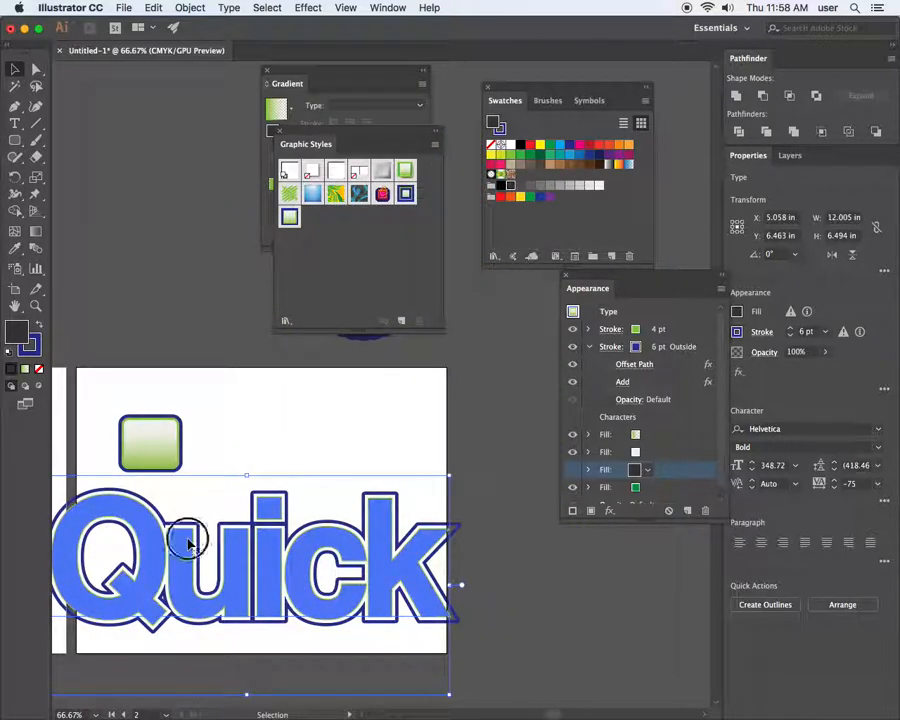
Shrink Quick and place it beside the green rounded button
{"action": "left_click_drag", "start_coordinate": [449, 697], "coordinate": [306, 646]}
{"action": "left_click_drag", "start_coordinate": [266, 548], "coordinate": [324, 444]}
{"action": "left_click", "coordinate": [309, 538]}
{"action": "key", "text": "z"}
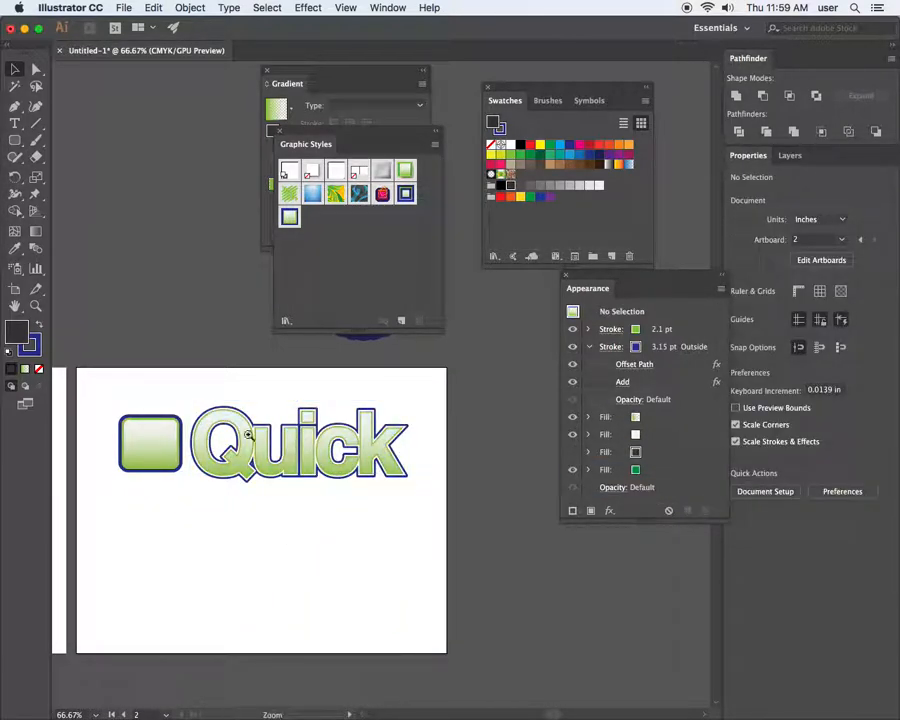
{"action": "left_click_drag", "start_coordinate": [114, 399], "coordinate": [233, 478]}
{"action": "left_click_drag", "start_coordinate": [459, 508], "coordinate": [349, 583]}
Rescale Quick to about 6.07 × 3.28 in, nudge it, fit the artboard and hide panels
{"action": "left_click", "coordinate": [398, 585]}
{"action": "mouse_move", "coordinate": [520, 634]}
{"action": "left_mouse_down"}
{"action": "mouse_move", "coordinate": [512, 681]}
{"action": "mouse_move", "coordinate": [476, 646]}
{"action": "mouse_move", "coordinate": [494, 650]}
{"action": "left_mouse_up"}
{"action": "left_click_drag", "start_coordinate": [424, 572], "coordinate": [431, 579]}
{"action": "left_click", "coordinate": [522, 624]}
{"action": "key", "text": "space"}
{"action": "left_click_drag", "start_coordinate": [360, 567], "coordinate": [407, 505]}
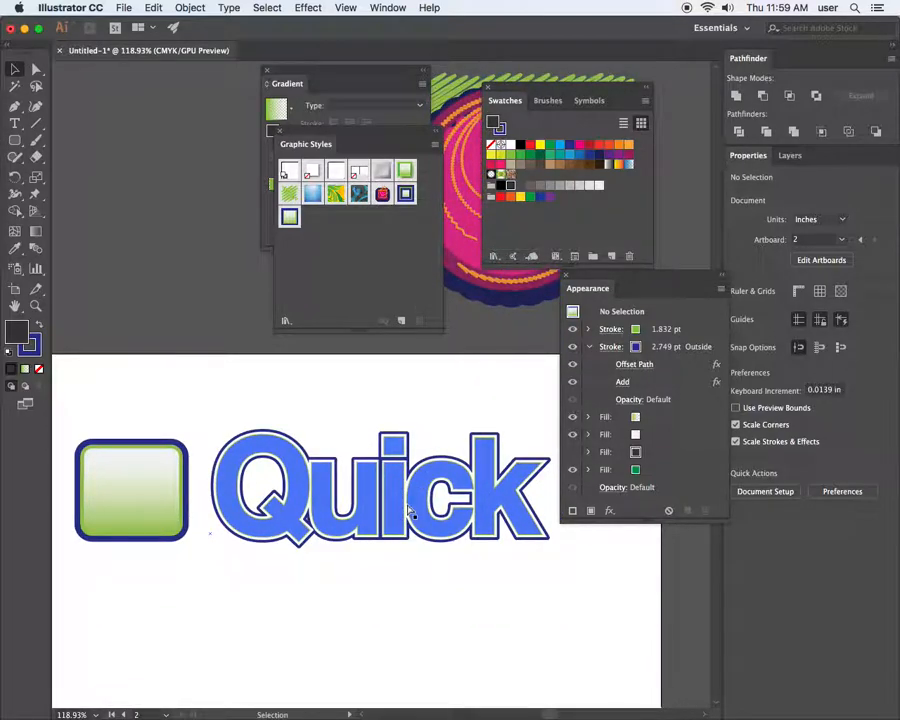
{"action": "key", "text": "super+0"}
{"action": "key", "text": "Tab"}
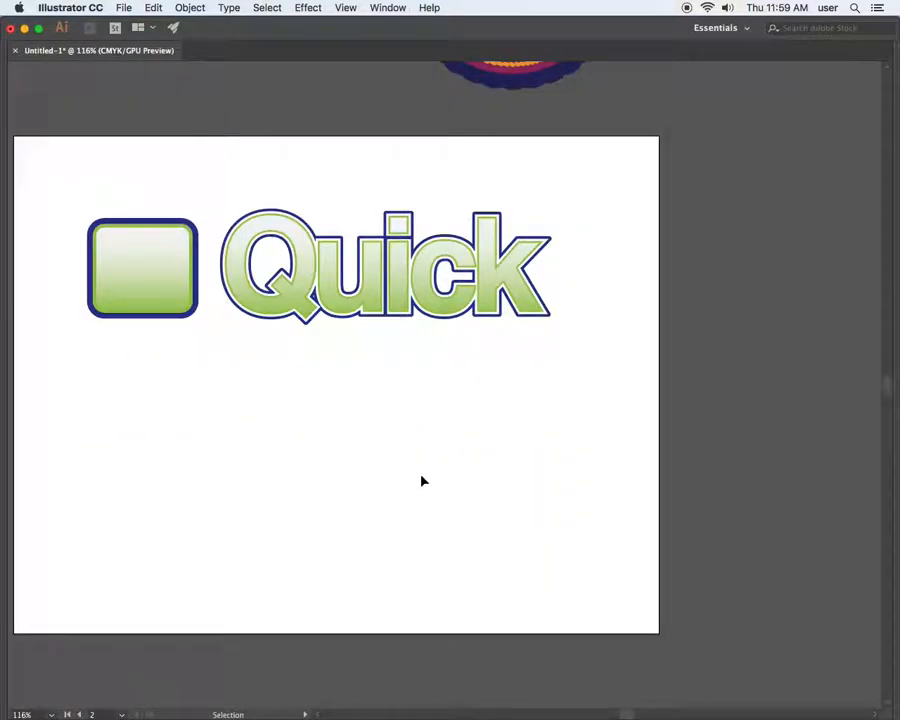
Enlarge Quick slightly from its corner and nudge it up to line up with the button
{"action": "left_click_drag", "start_coordinate": [72, 185], "coordinate": [164, 342]}
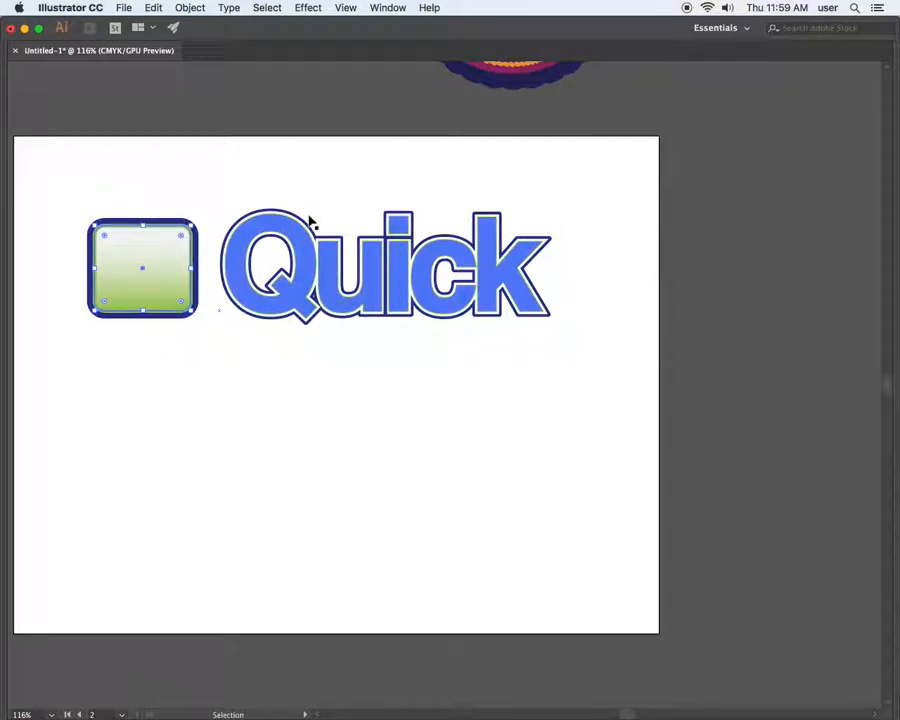
{"action": "left_click_drag", "start_coordinate": [238, 185], "coordinate": [556, 326]}
{"action": "left_click", "coordinate": [587, 236]}
{"action": "left_click", "coordinate": [538, 300]}
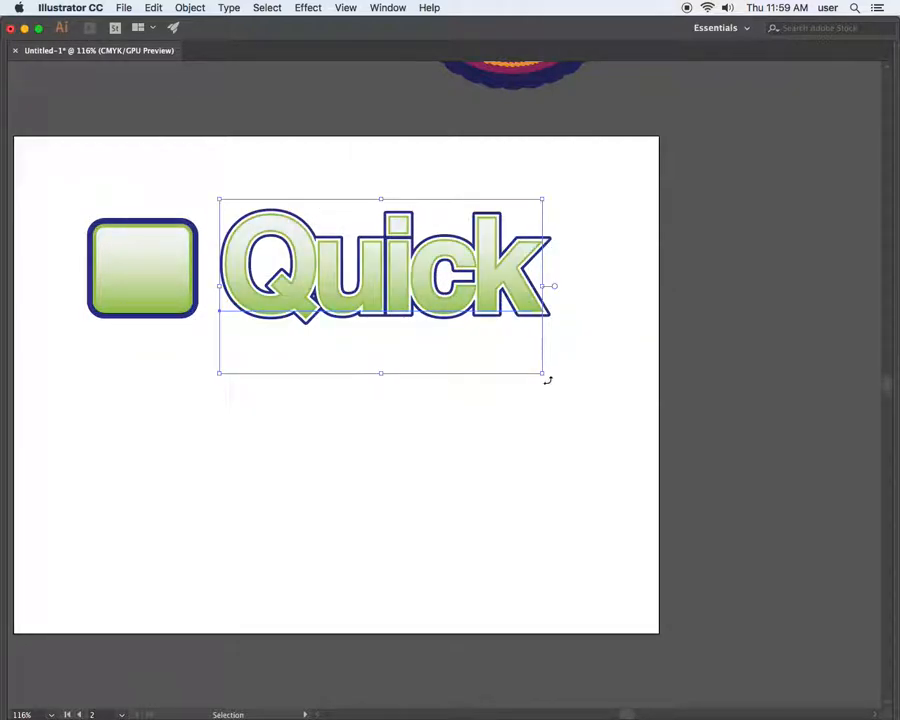
{"action": "left_click_drag", "start_coordinate": [541, 371], "coordinate": [584, 393]}
{"action": "left_click_drag", "start_coordinate": [385, 273], "coordinate": [386, 269]}
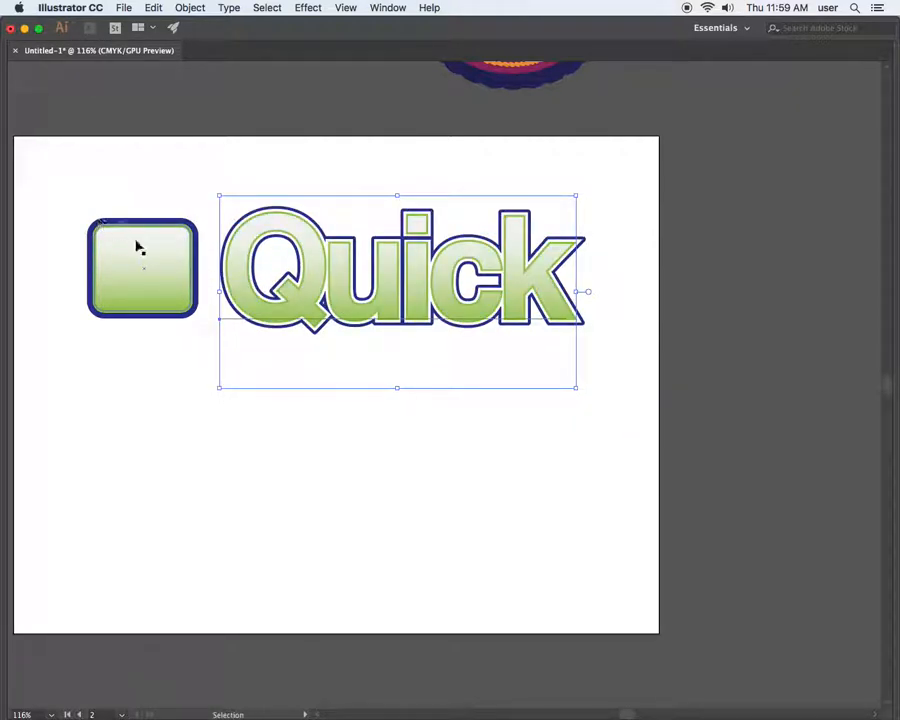
Select the button and Quick together and Option-drag a duplicate row below
{"action": "left_click_drag", "start_coordinate": [91, 181], "coordinate": [176, 335]}
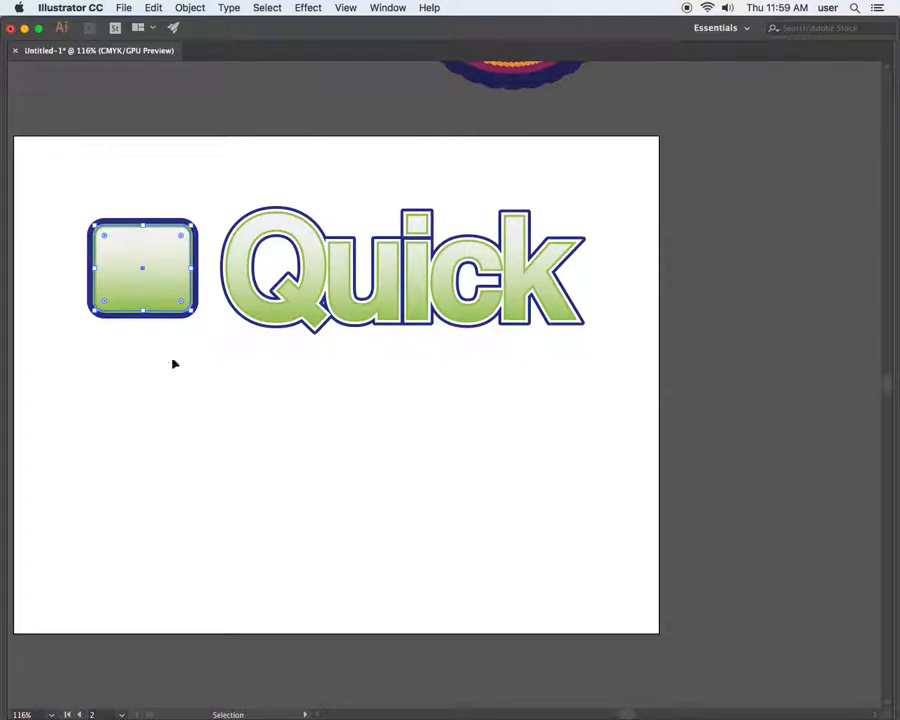
{"action": "left_click_drag", "start_coordinate": [102, 178], "coordinate": [494, 372]}
{"action": "left_click_drag", "start_coordinate": [405, 310], "coordinate": [405, 538]}
{"action": "left_click", "coordinate": [627, 541]}
{"action": "left_click", "coordinate": [154, 476]}
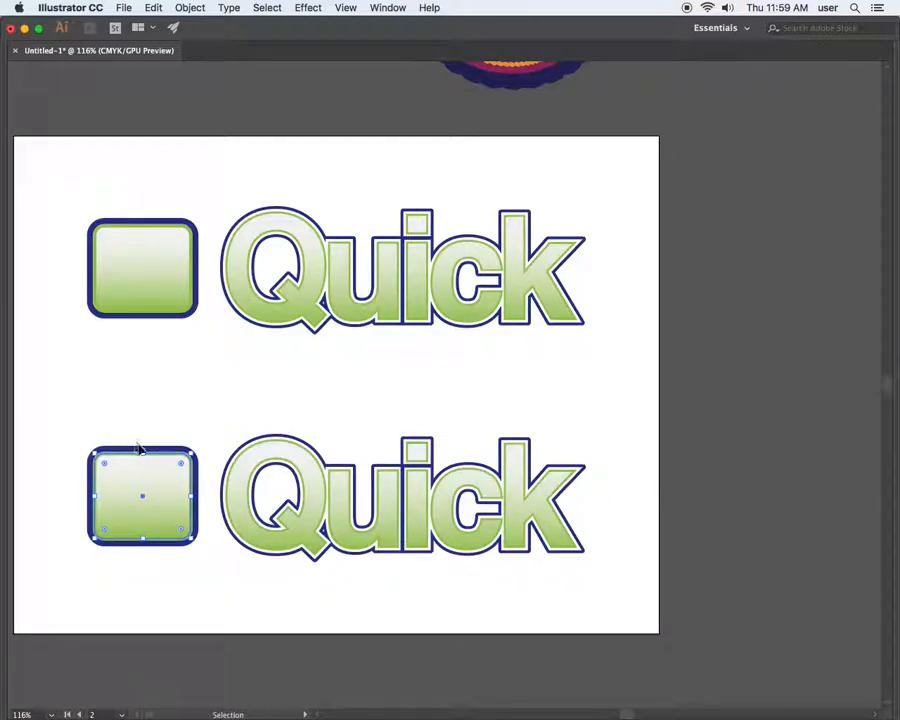
{"action": "left_click", "coordinate": [410, 485]}
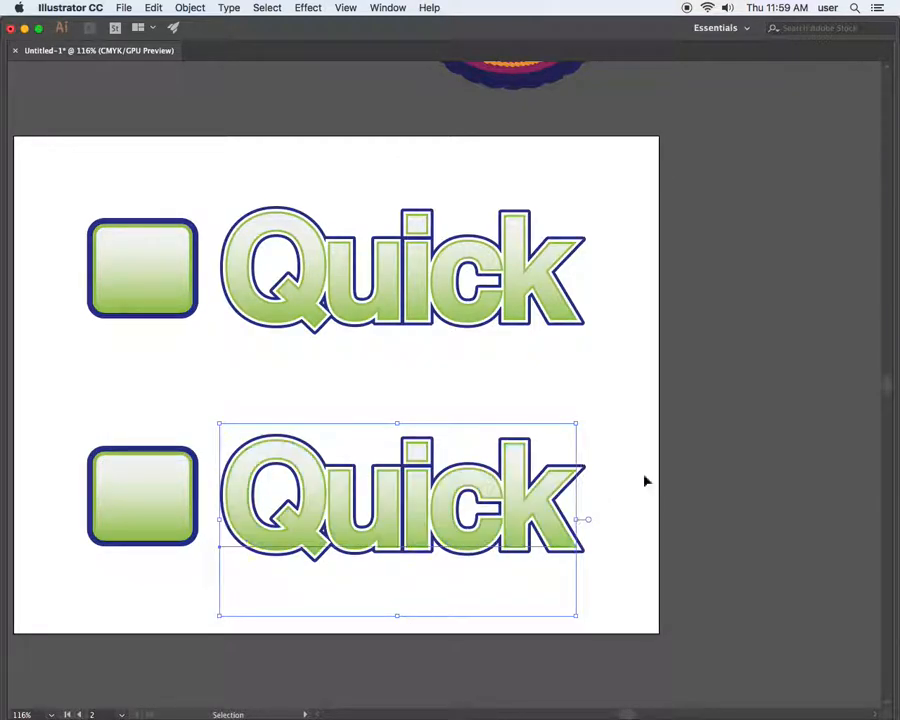
{"action": "left_click", "coordinate": [672, 449]}
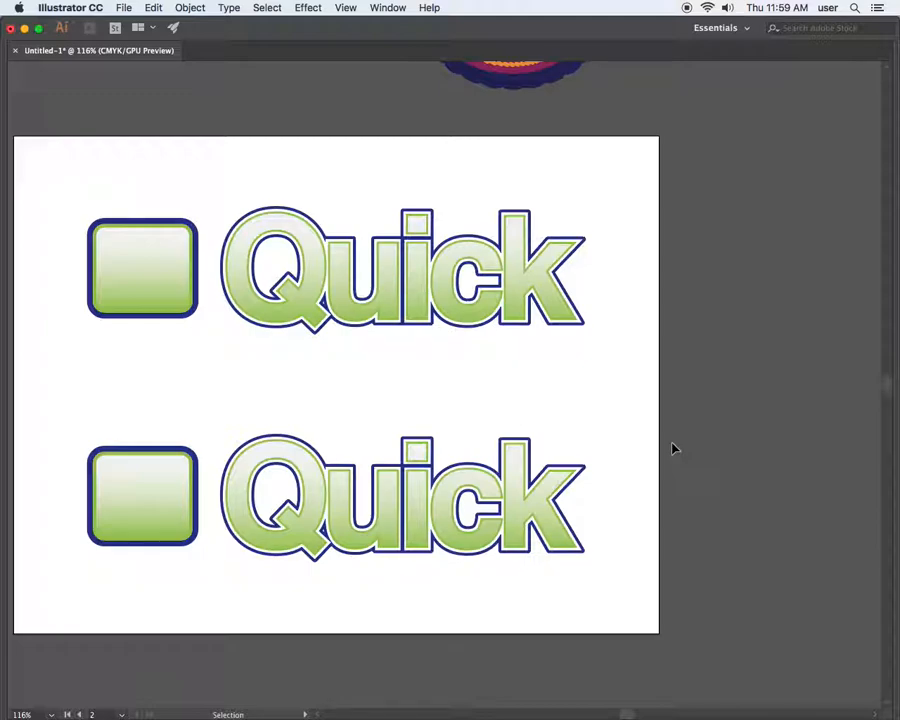
Replace the lower copy's word with 'Dope!', restore the panels and pan to show both rows
{"action": "left_click", "coordinate": [475, 506]}
{"action": "triple_click", "coordinate": [319, 521]}
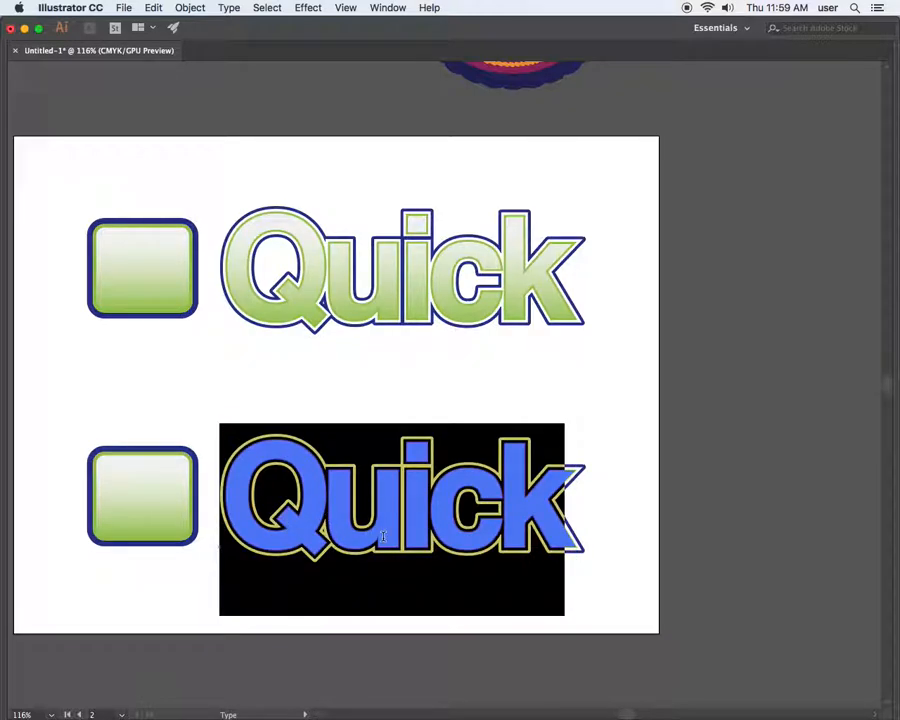
{"action": "type", "text": "Dope"}
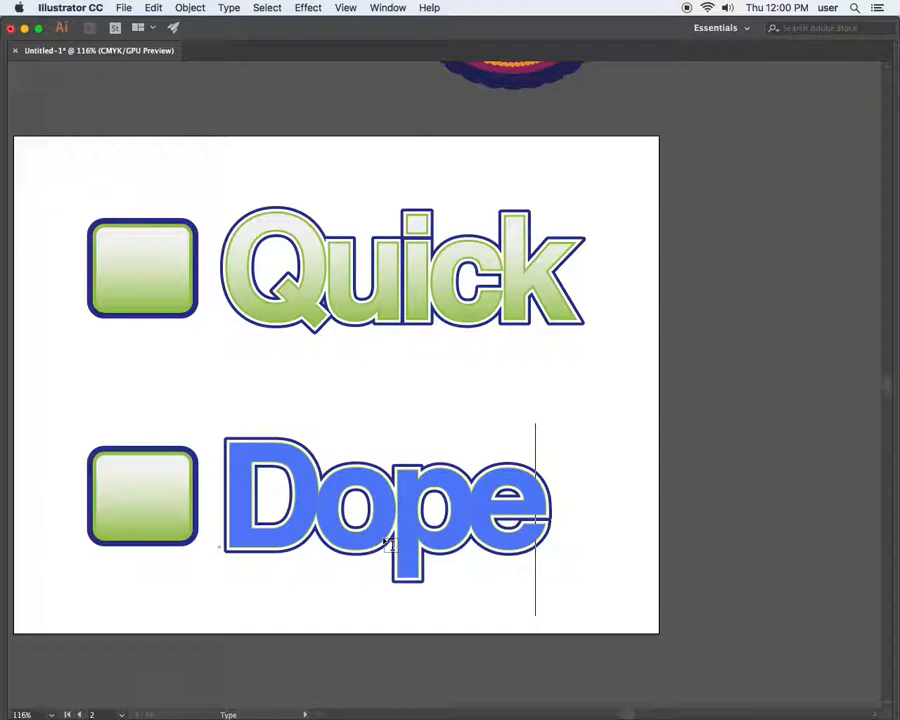
{"action": "type", "text": "!"}
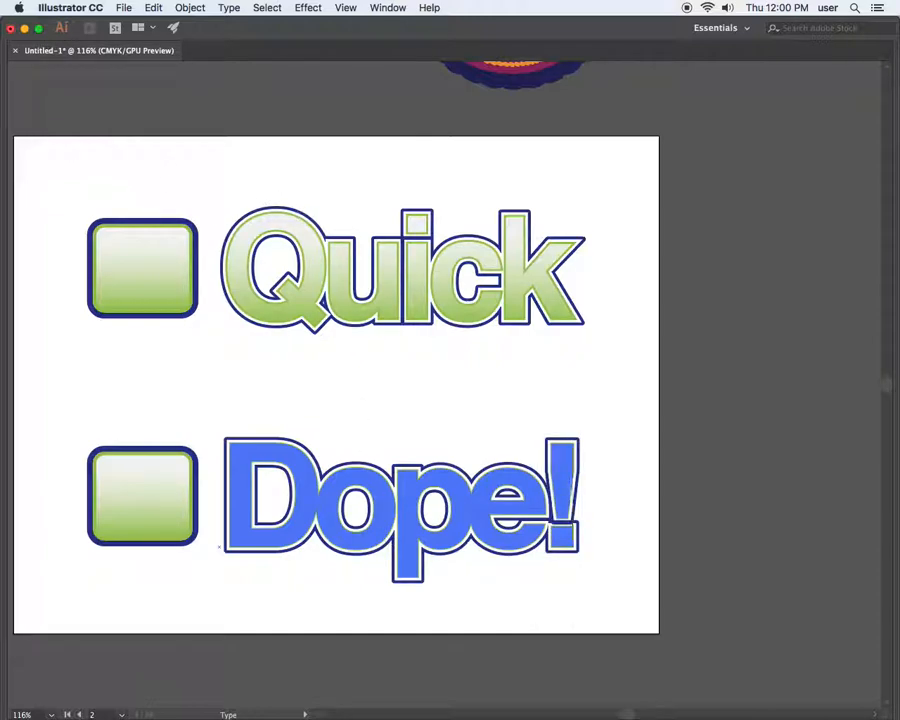
{"action": "key", "text": "Escape"}
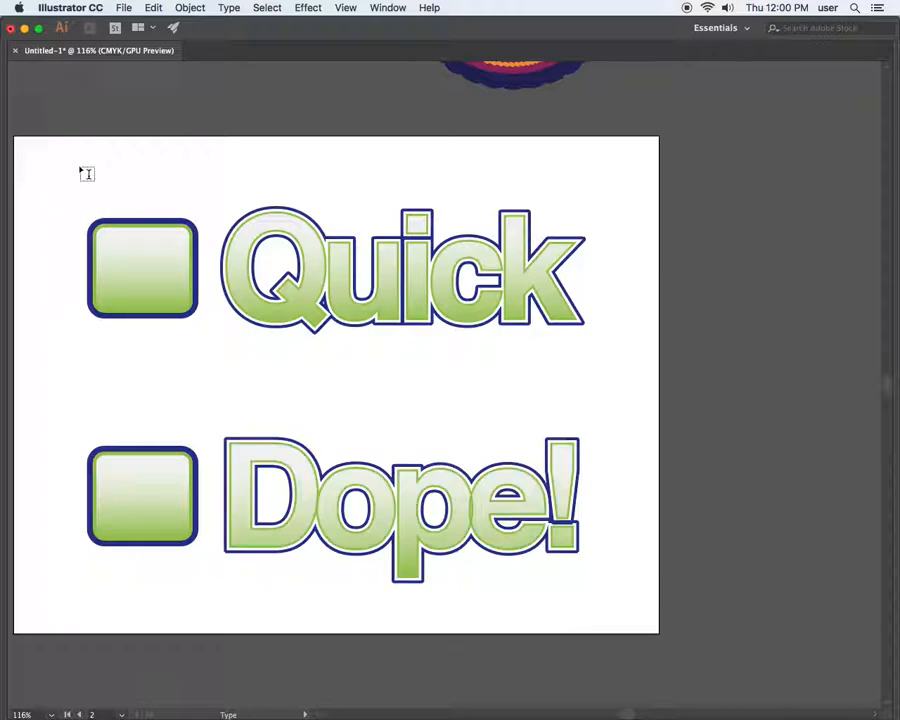
{"action": "key", "text": "Tab"}
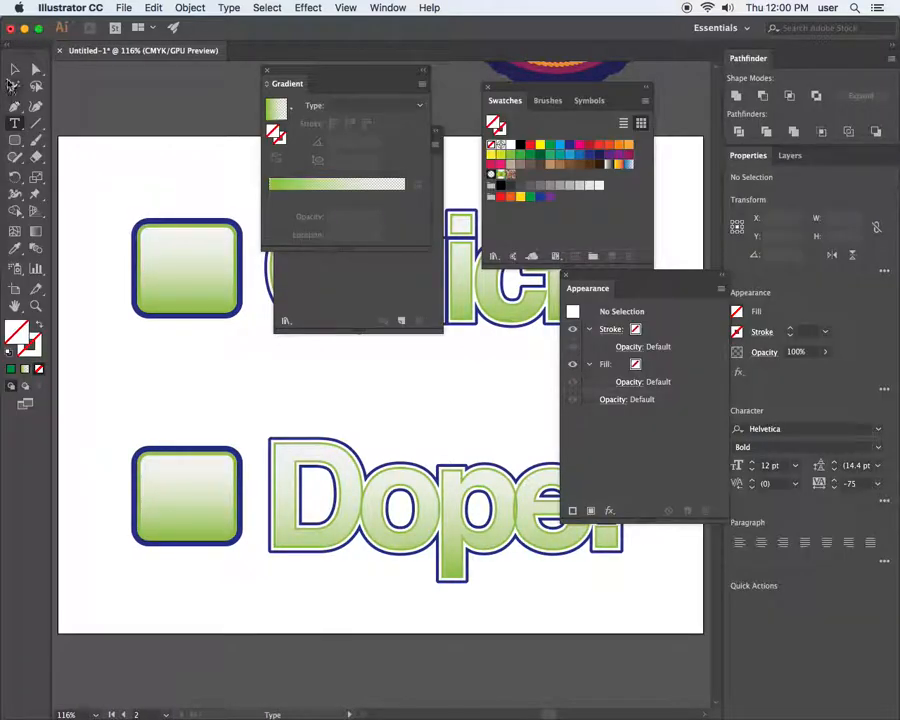
{"action": "key", "text": "v"}
{"action": "left_click_drag", "start_coordinate": [510, 356], "coordinate": [464, 447]}
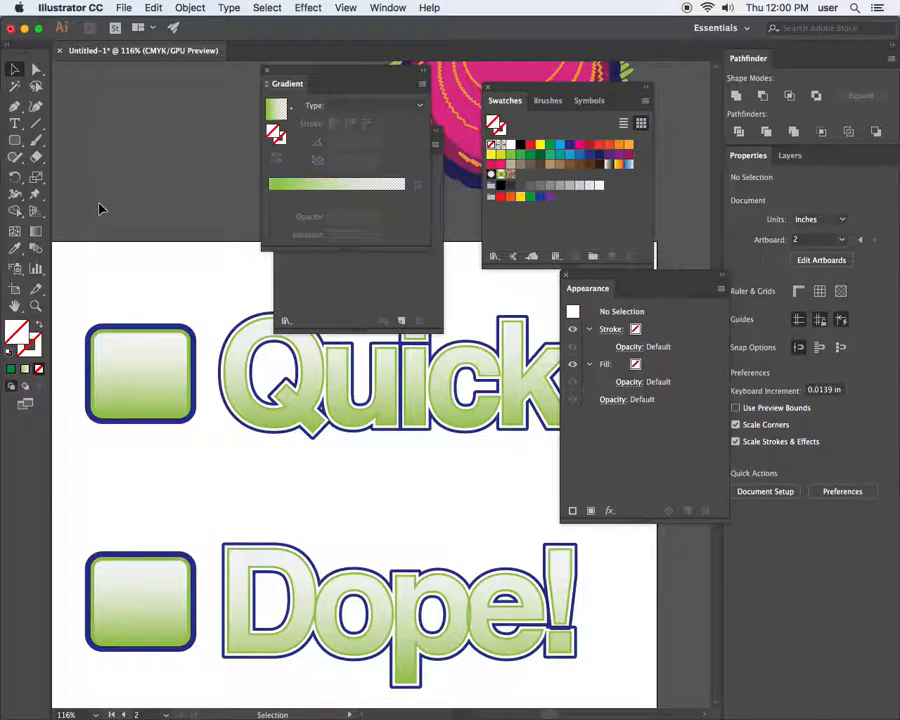
Enlarge the Dope! text to 177 pt and widen its tracking
{"action": "left_click", "coordinate": [325, 575]}
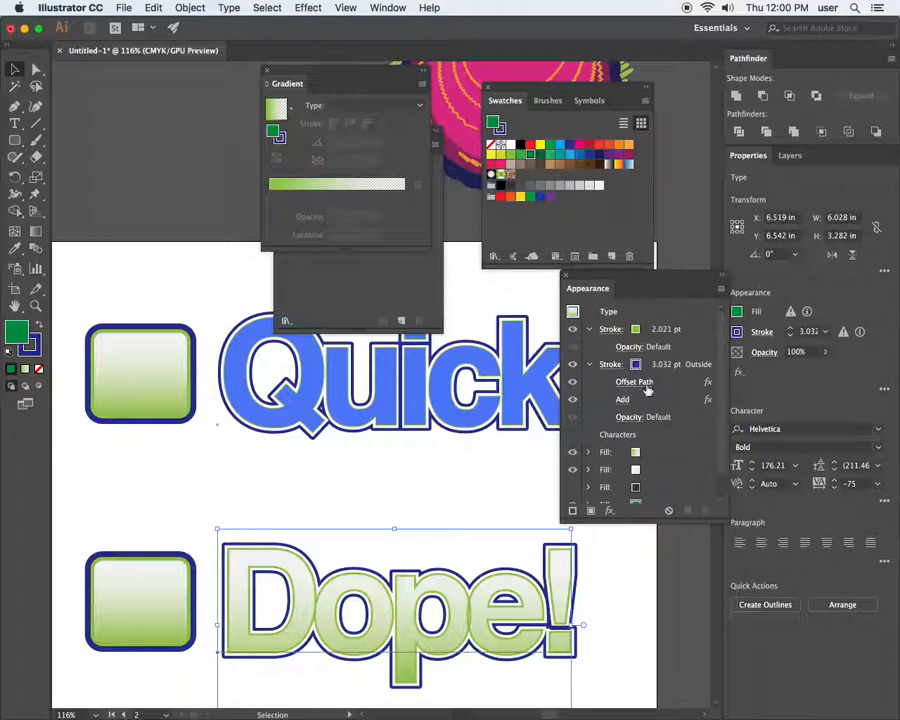
{"action": "left_click", "coordinate": [752, 462]}
{"action": "left_click", "coordinate": [836, 480]}
{"action": "left_click", "coordinate": [836, 480]}
{"action": "left_click", "coordinate": [836, 480]}
{"action": "left_click", "coordinate": [836, 480]}
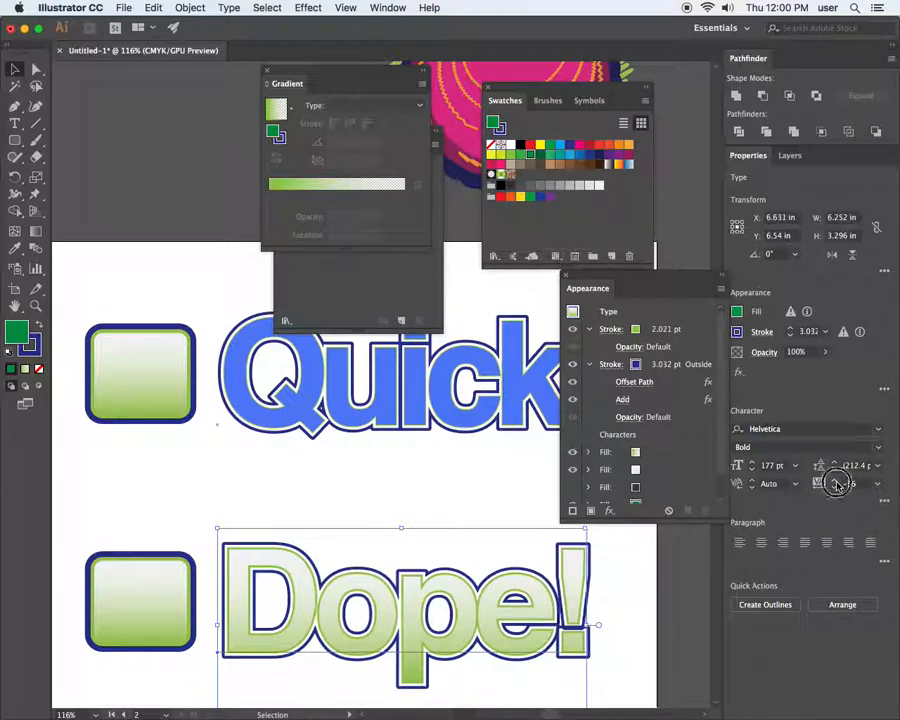
{"action": "left_click", "coordinate": [836, 483]}
{"action": "left_click", "coordinate": [836, 484]}
{"action": "left_click", "coordinate": [836, 484]}
{"action": "left_click", "coordinate": [836, 484]}
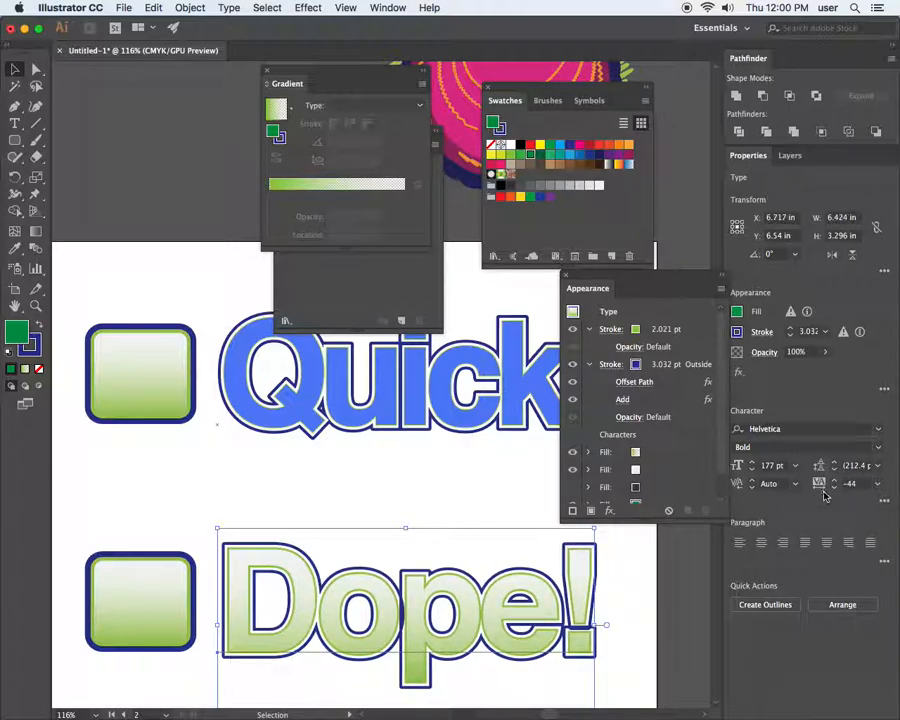
Tighten the Dope! tracking down to -79
{"action": "left_click", "coordinate": [835, 490]}
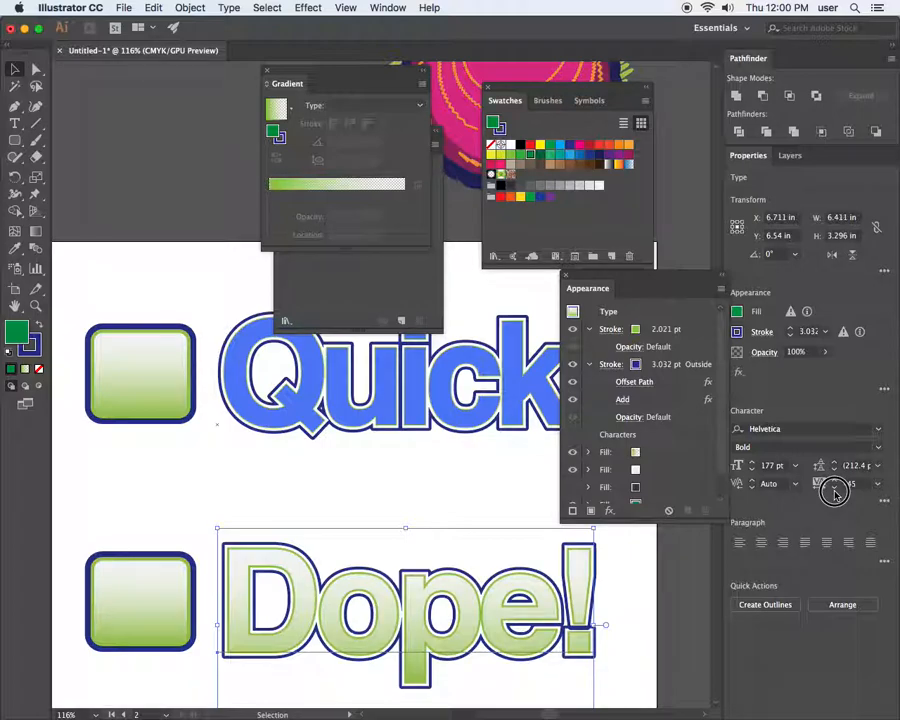
{"action": "left_click", "coordinate": [835, 490]}
{"action": "left_click", "coordinate": [835, 490]}
{"action": "left_click", "coordinate": [835, 490]}
{"action": "left_click", "coordinate": [835, 490]}
{"action": "left_click", "coordinate": [835, 490]}
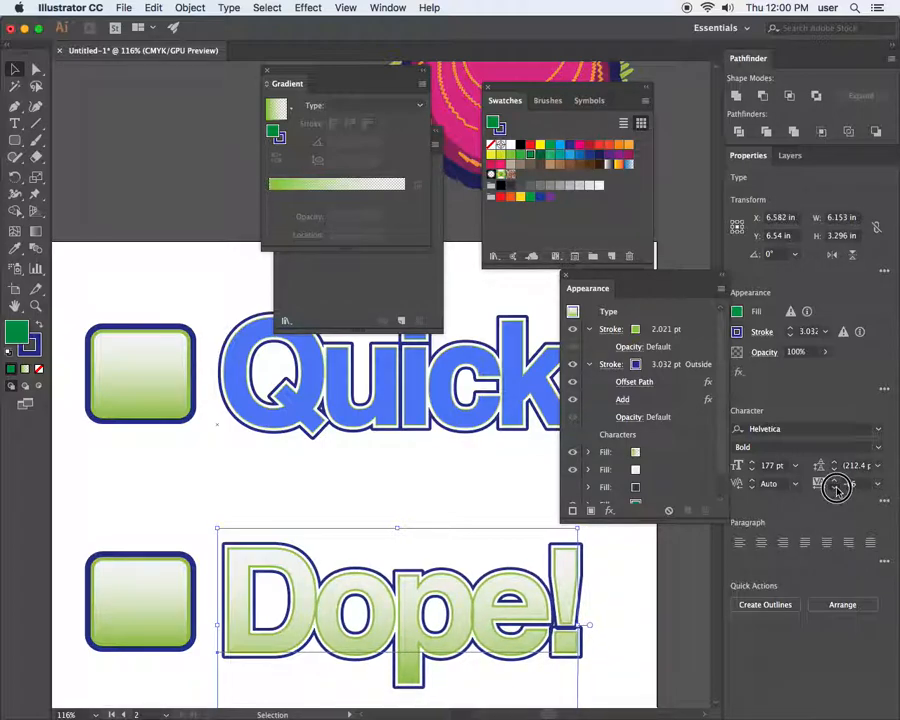
{"action": "left_click", "coordinate": [835, 490]}
{"action": "left_click", "coordinate": [835, 490]}
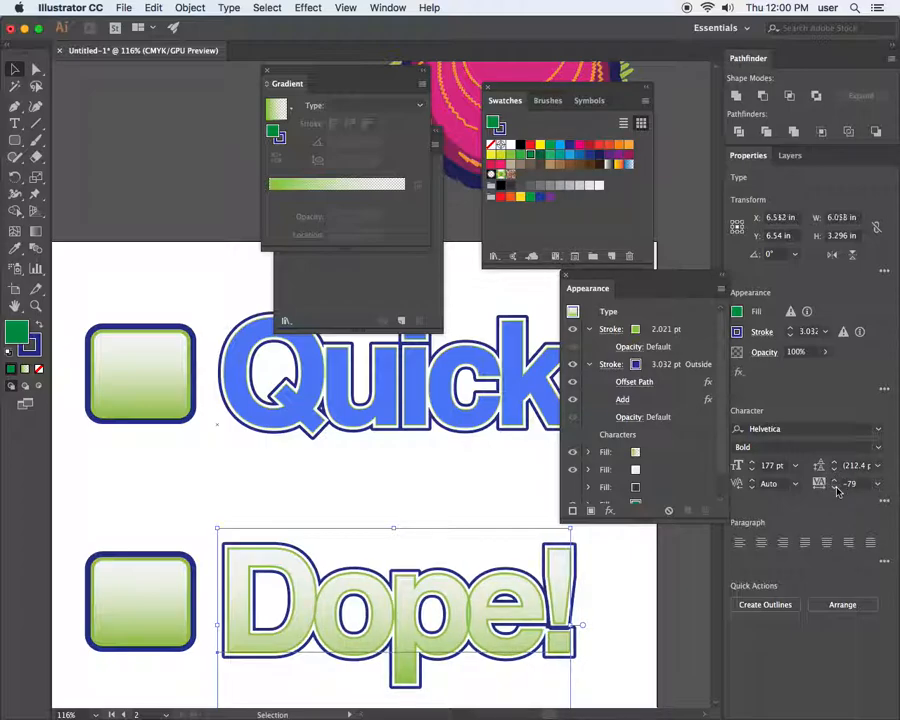
Compare against Quick's text settings, undo the last change, and close the Appearance panel
{"action": "left_click", "coordinate": [500, 485]}
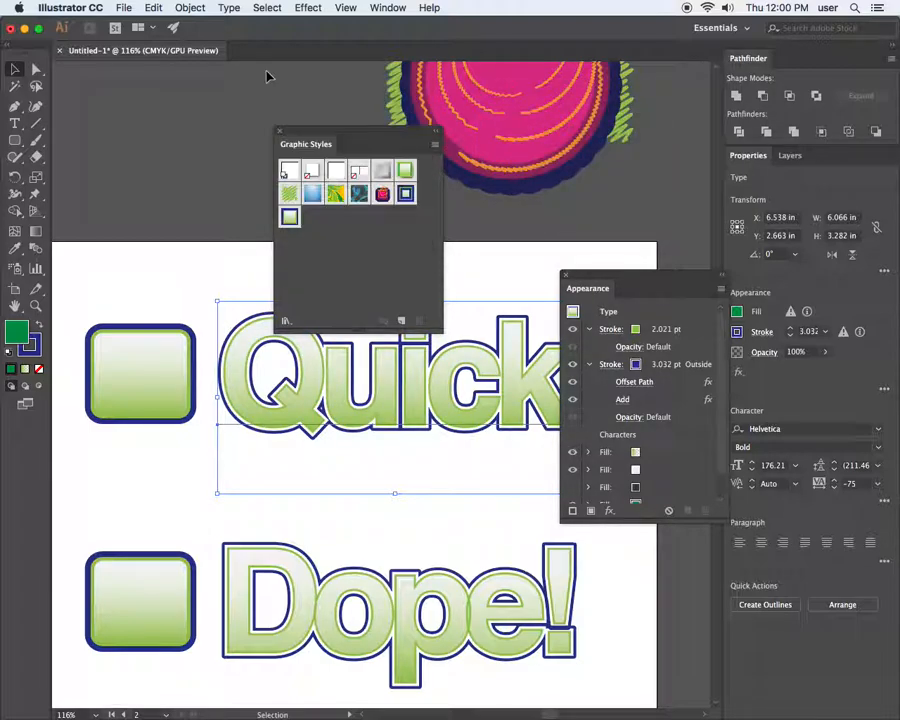
{"action": "left_click_drag", "start_coordinate": [300, 133], "coordinate": [158, 70]}
{"action": "key", "text": "super+z"}
{"action": "left_click", "coordinate": [566, 276]}
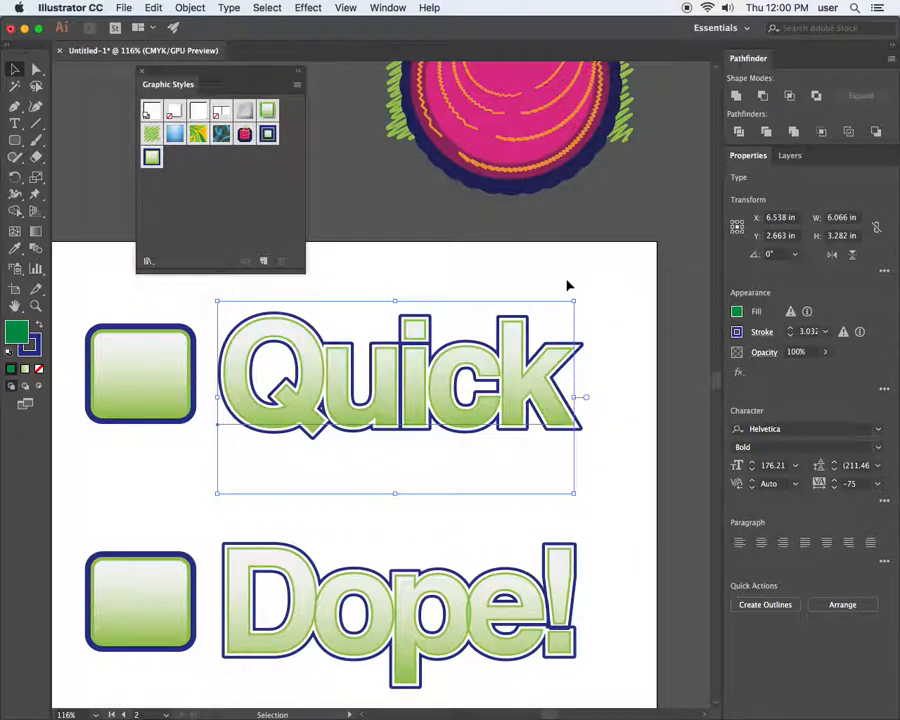